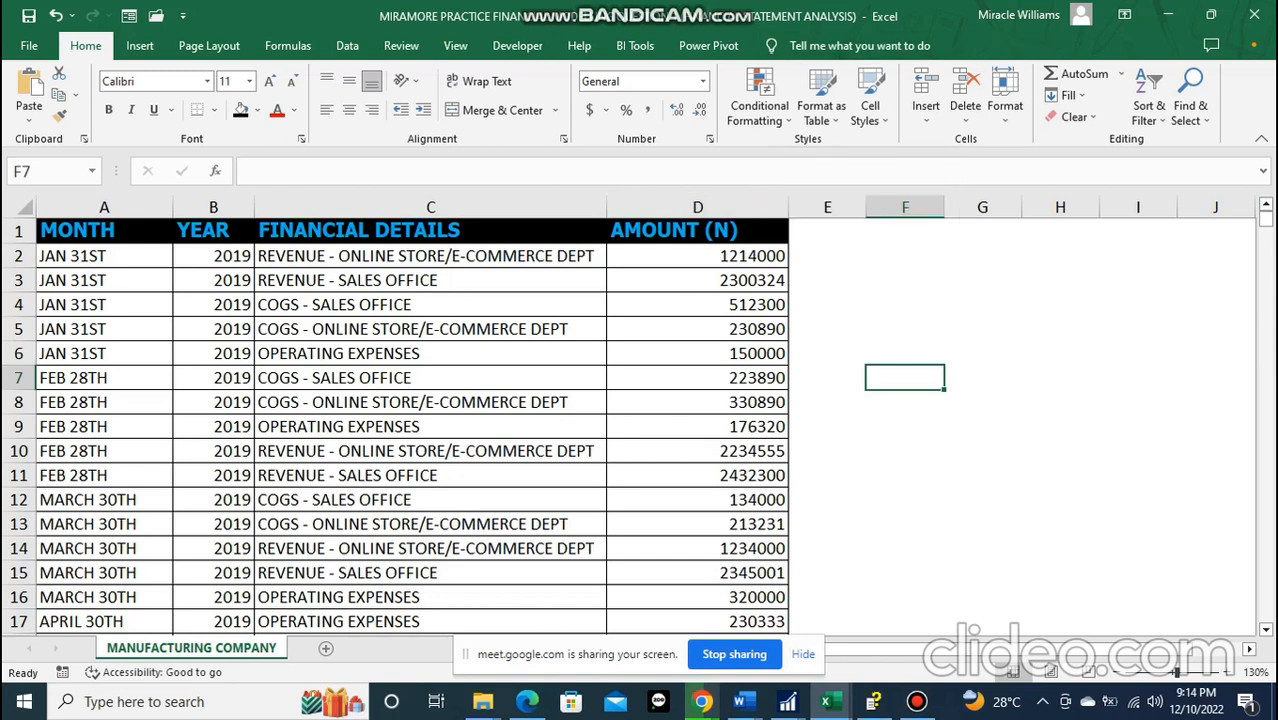
click(917, 702)
click(917, 702)
scroll(637, 423, down, 5)
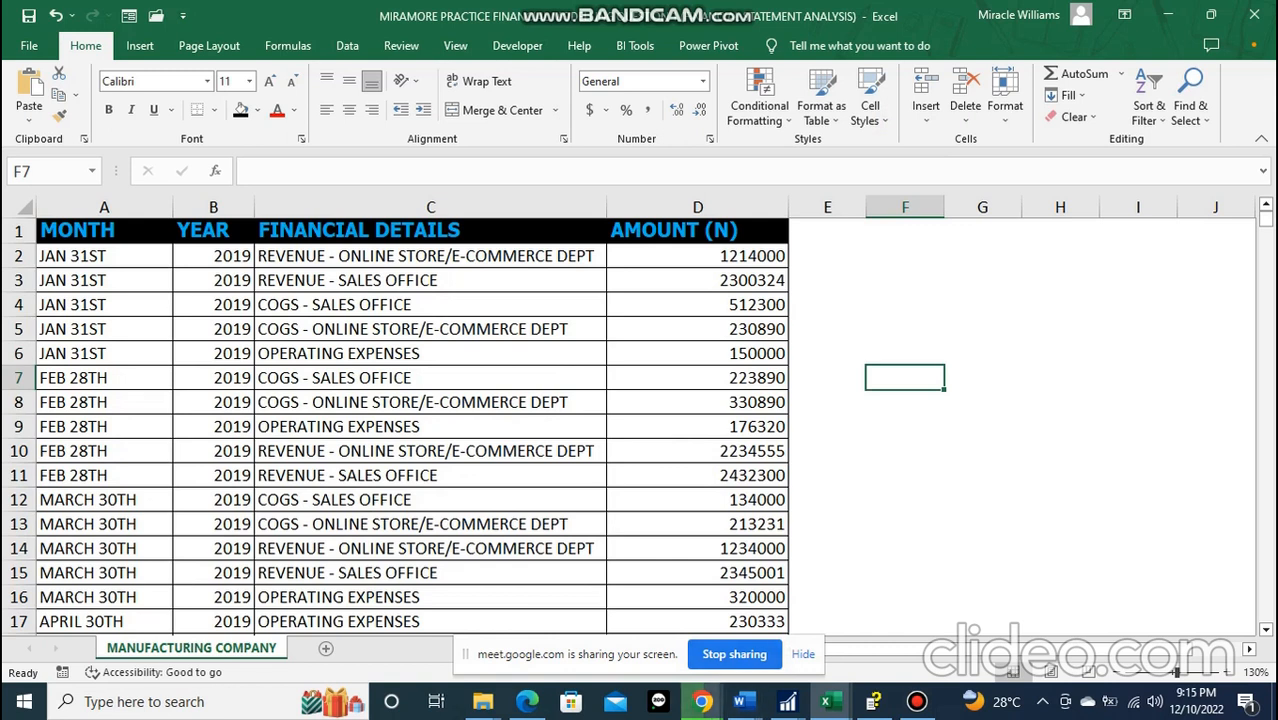
- Switch to the Google Meet call, admit the waiting participant, and return to the MIRAMORE practice workbook in Excel
click(702, 701)
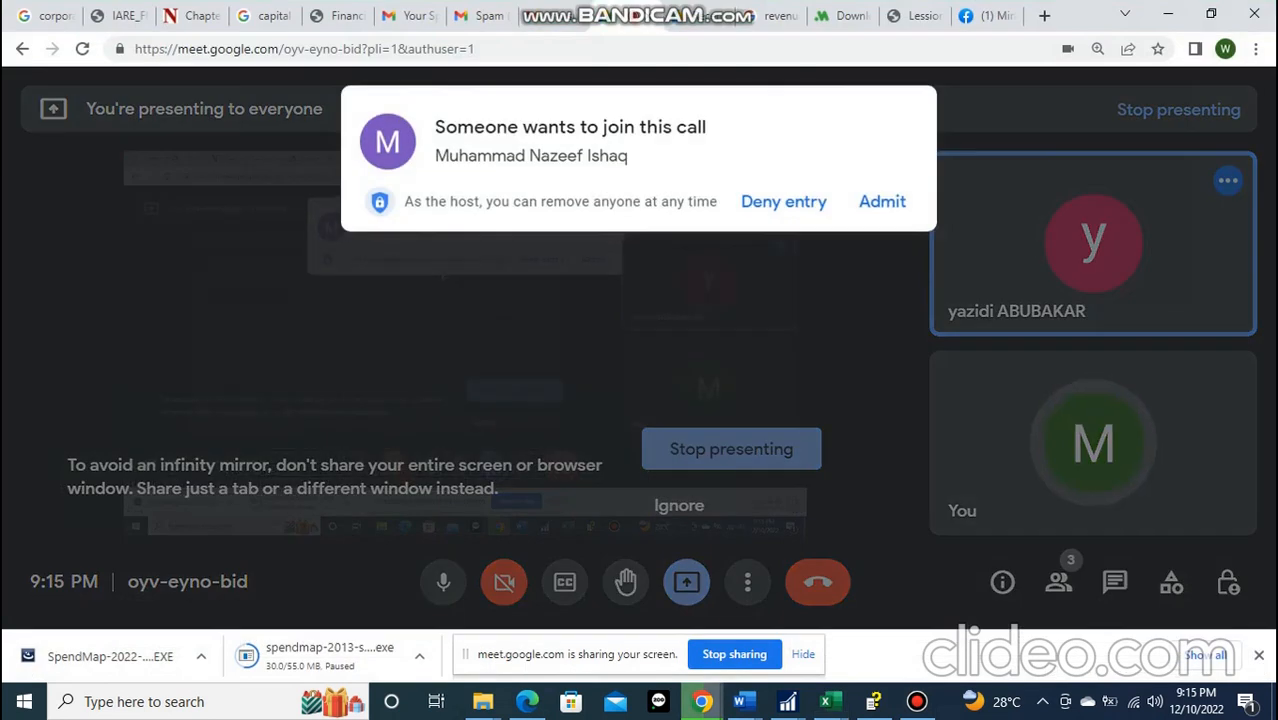
click(882, 201)
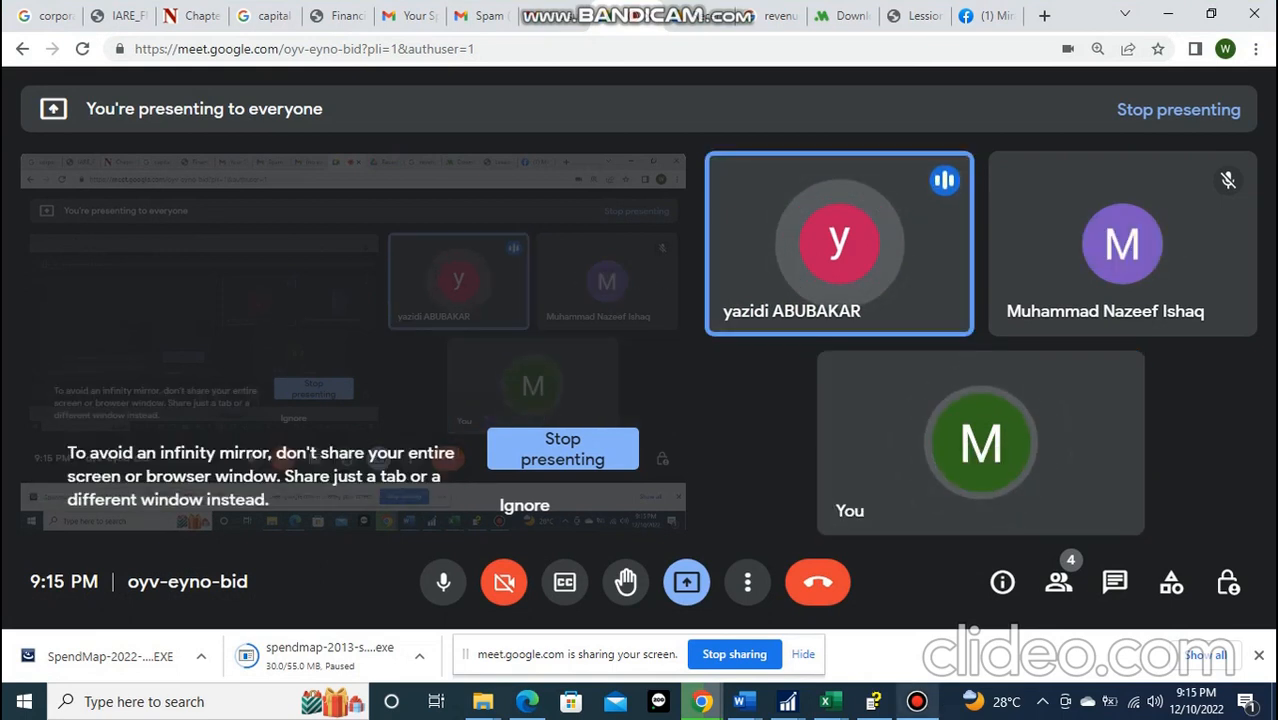
mouse_move(826, 701)
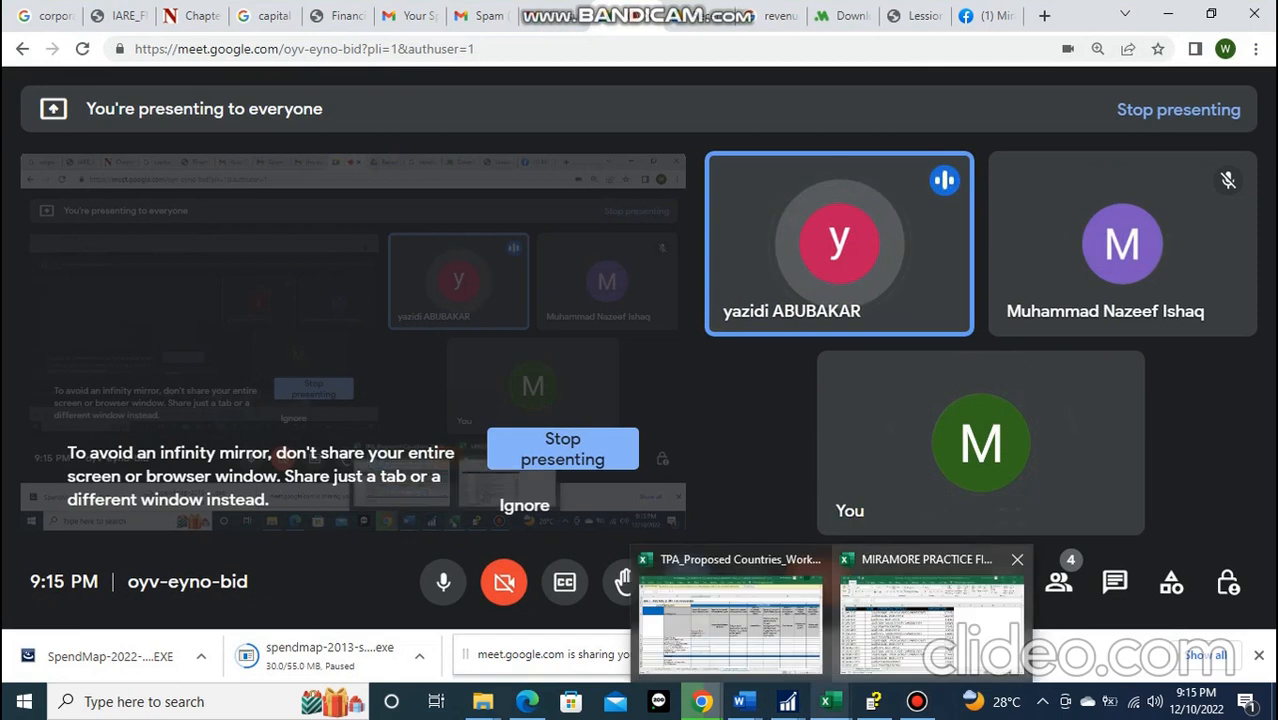
click(930, 615)
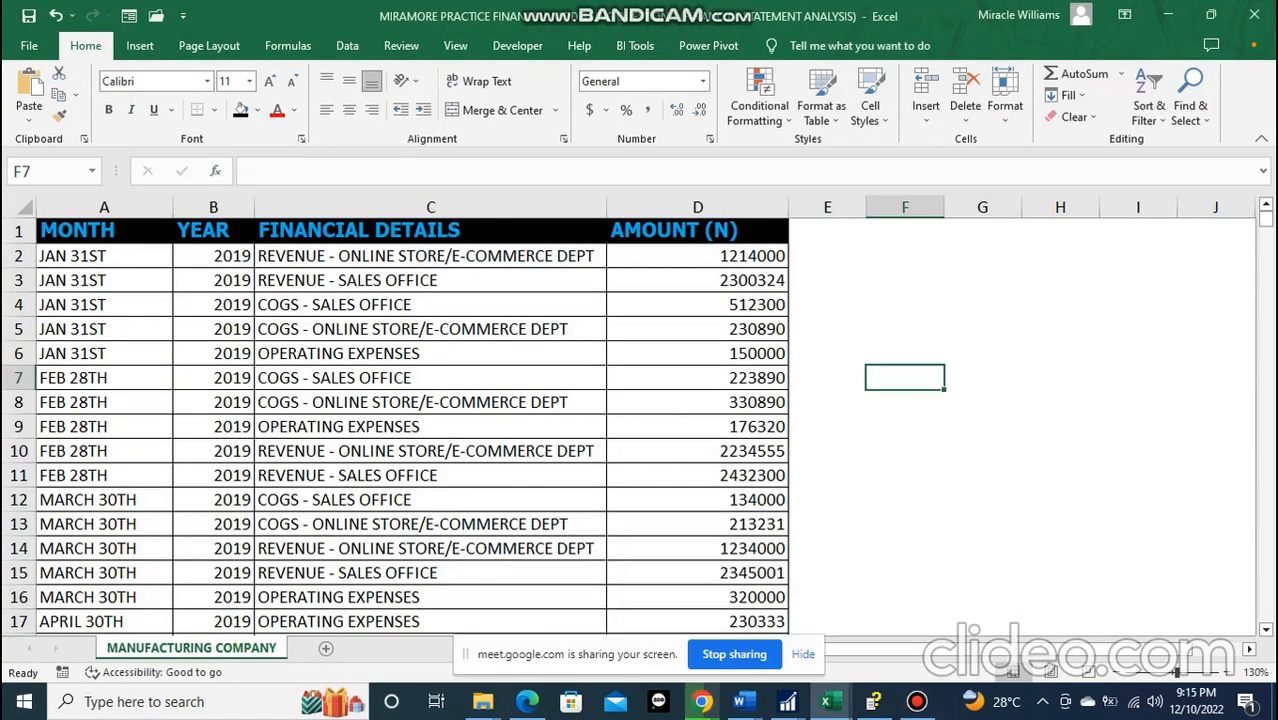
- Look through the monthly revenue, COGS and operating expense entries in the Financial Details and Amount columns
scroll(400, 425, down, 1)
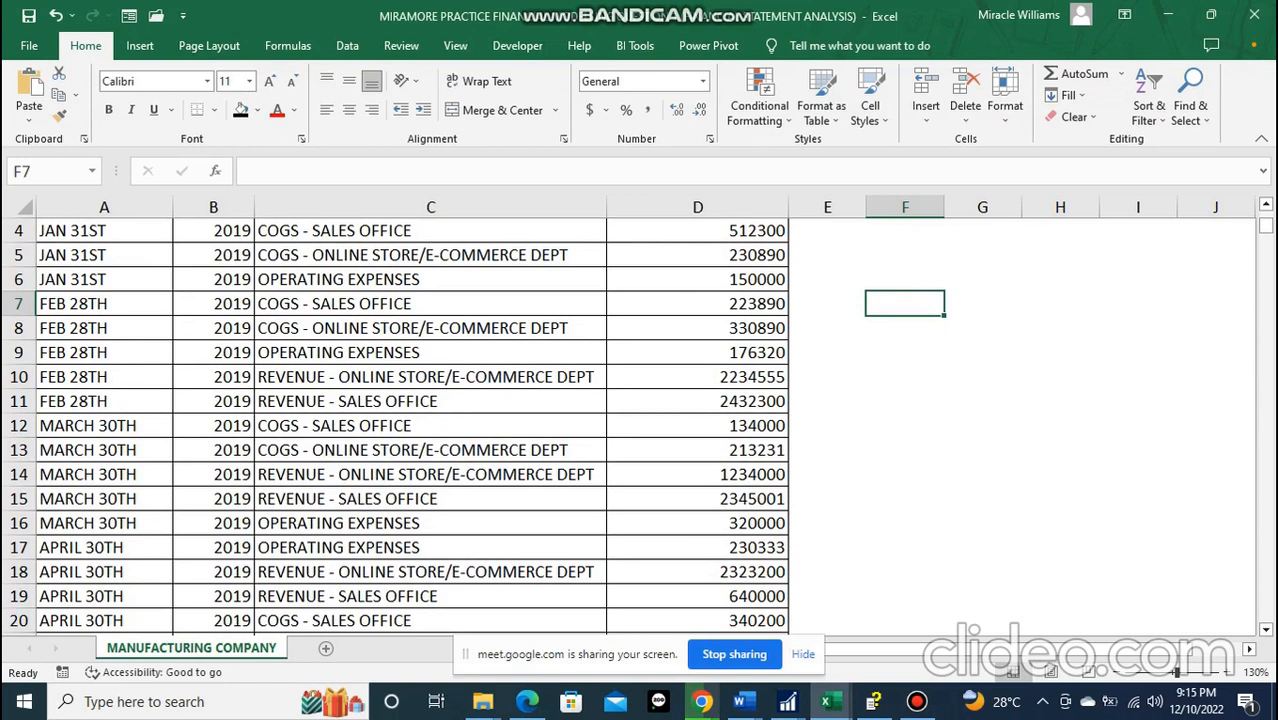
key(Left)
key(Left)
key(Left)
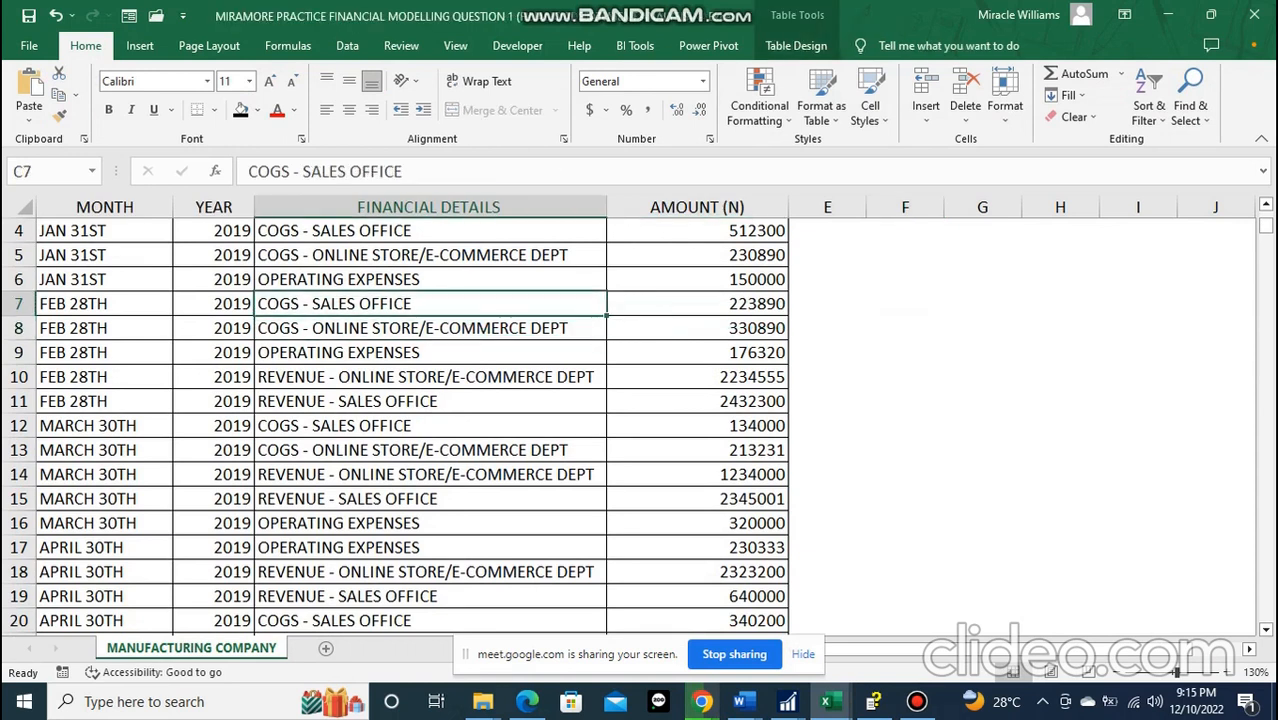
key(Down)
key(Down)
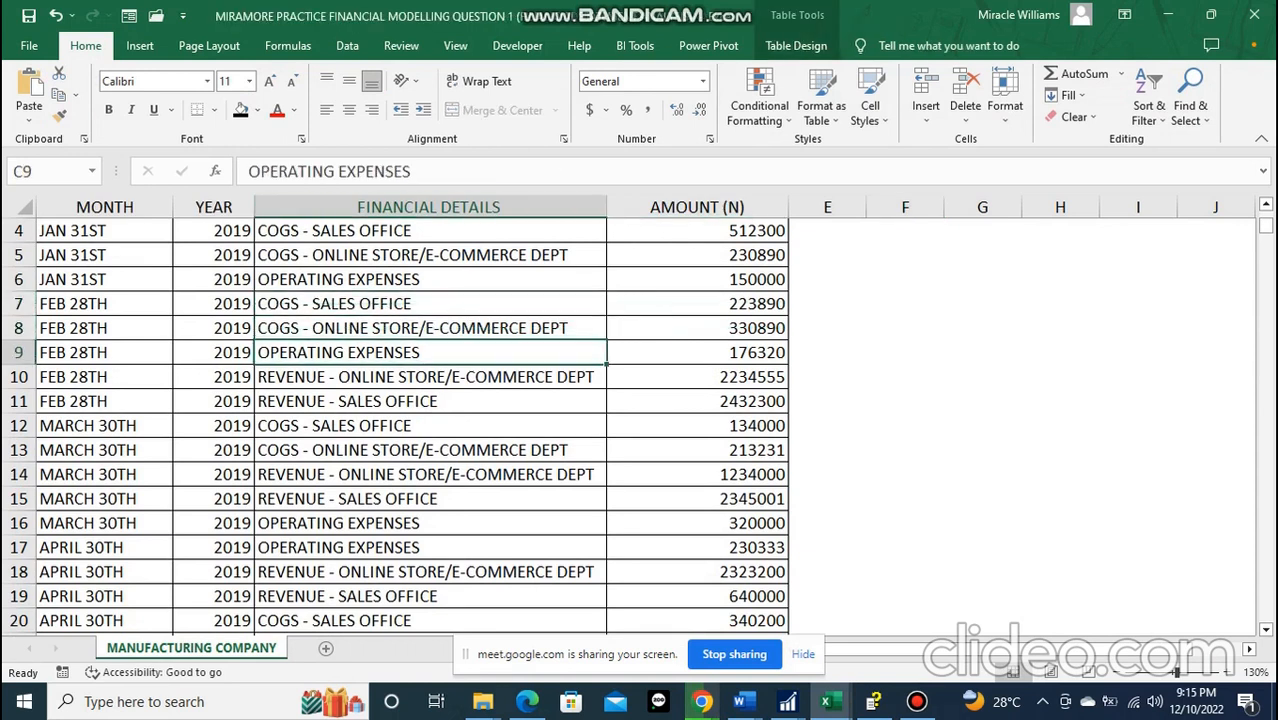
scroll(400, 420, up, 1)
scroll(400, 420, down, 10)
scroll(400, 420, down, 10)
scroll(400, 420, down, 19)
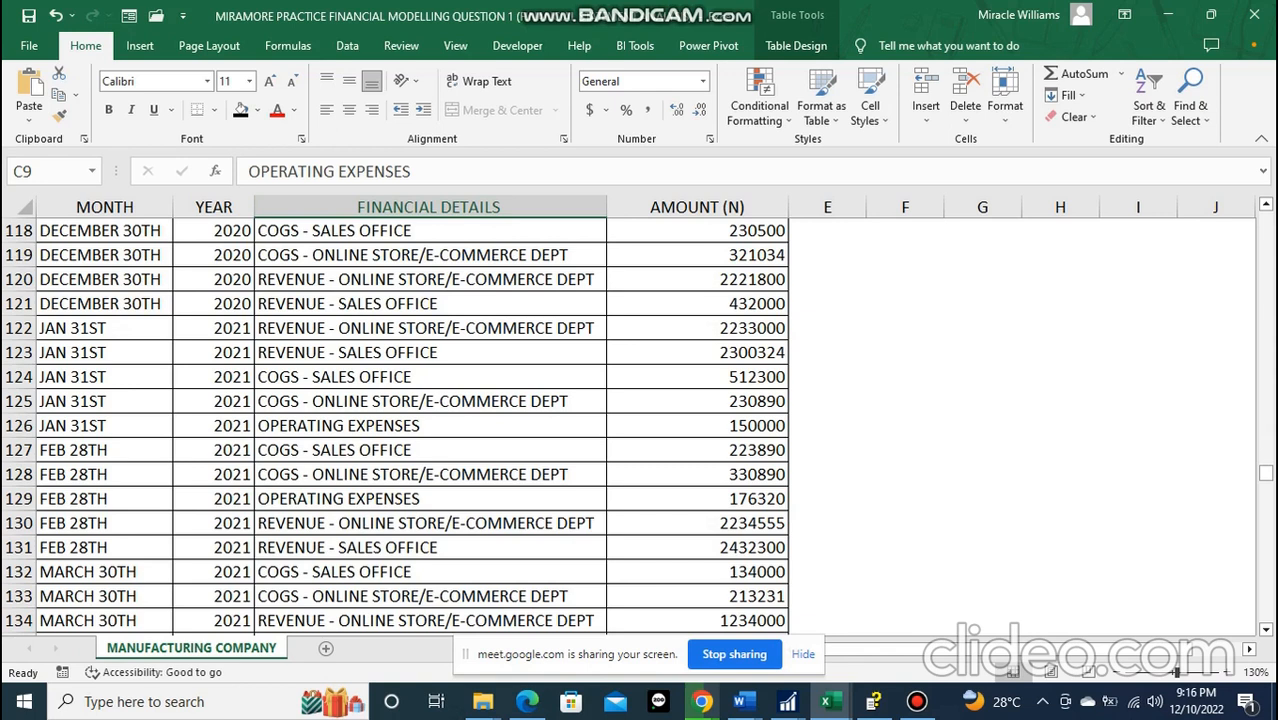
scroll(637, 427, up, 2)
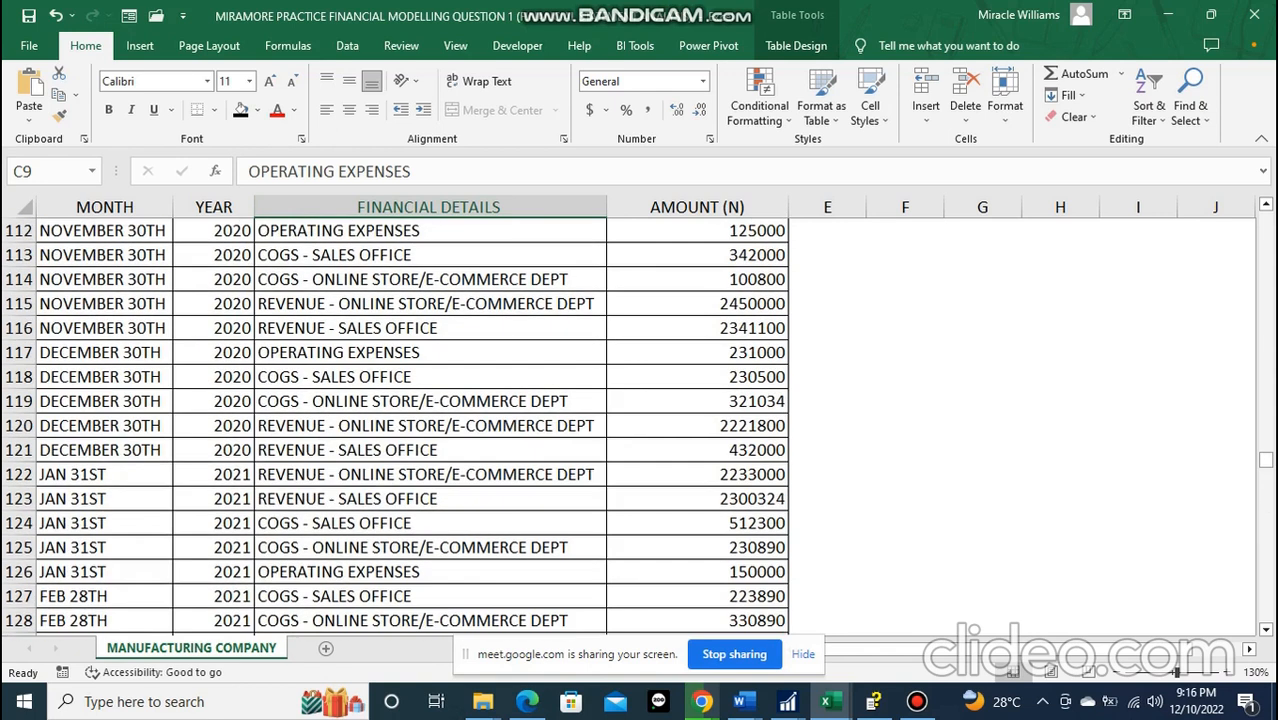
scroll(637, 427, up, 19)
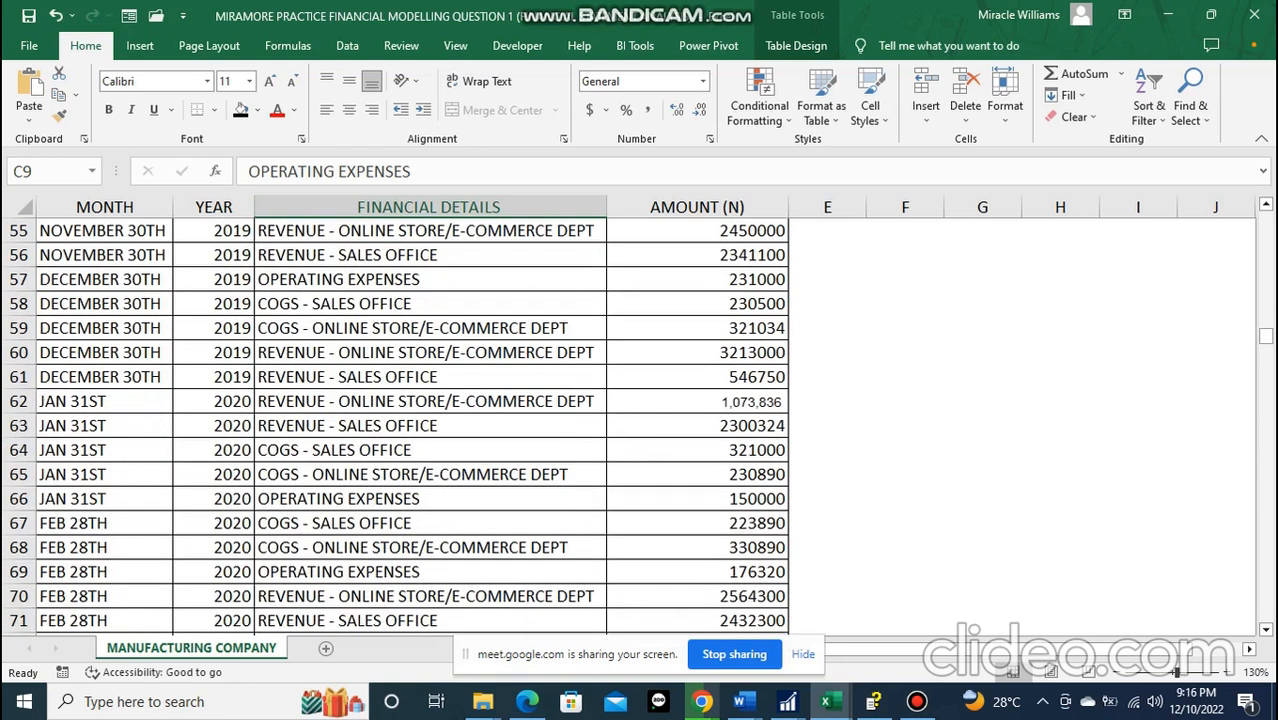
scroll(637, 427, up, 10)
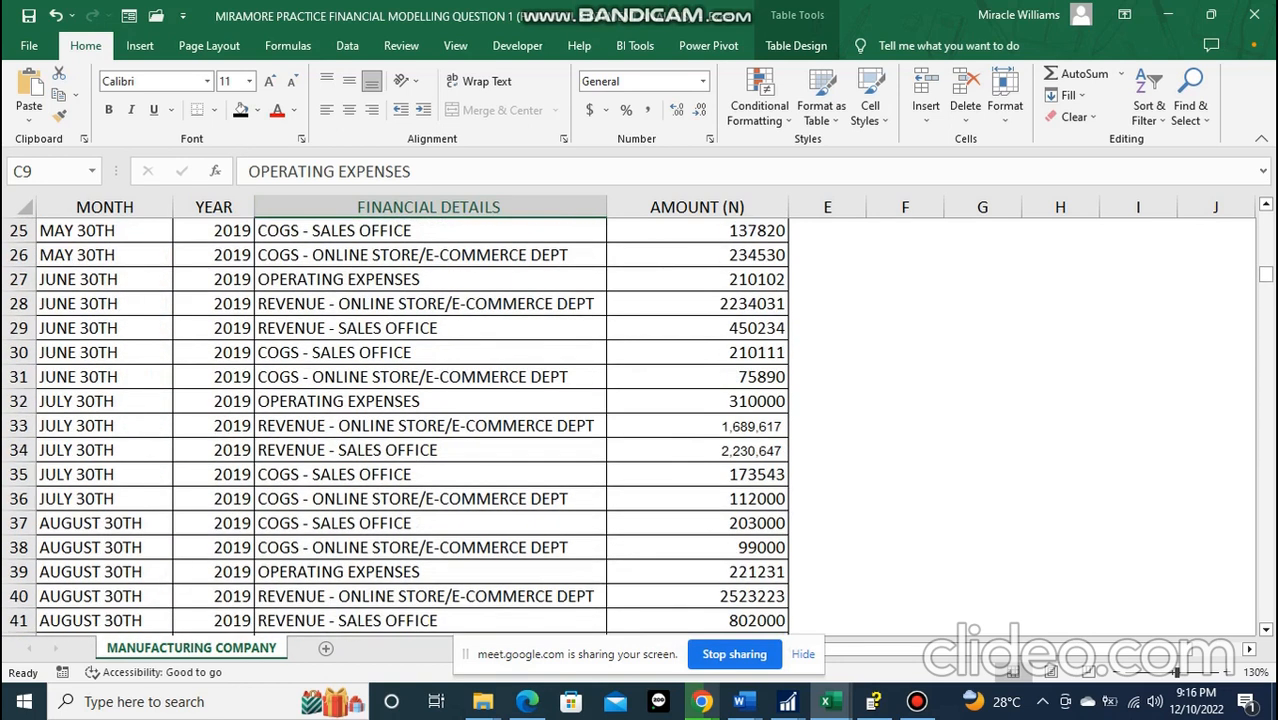
scroll(637, 427, down, 6)
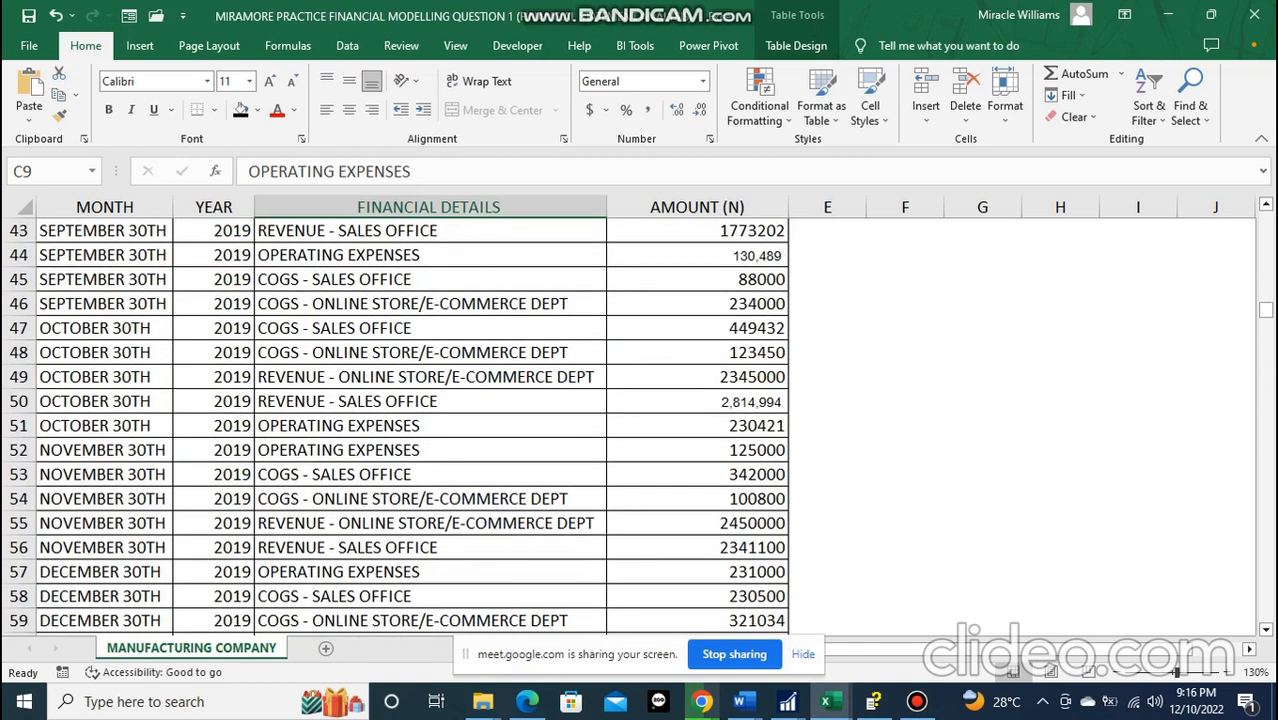
scroll(637, 427, up, 14)
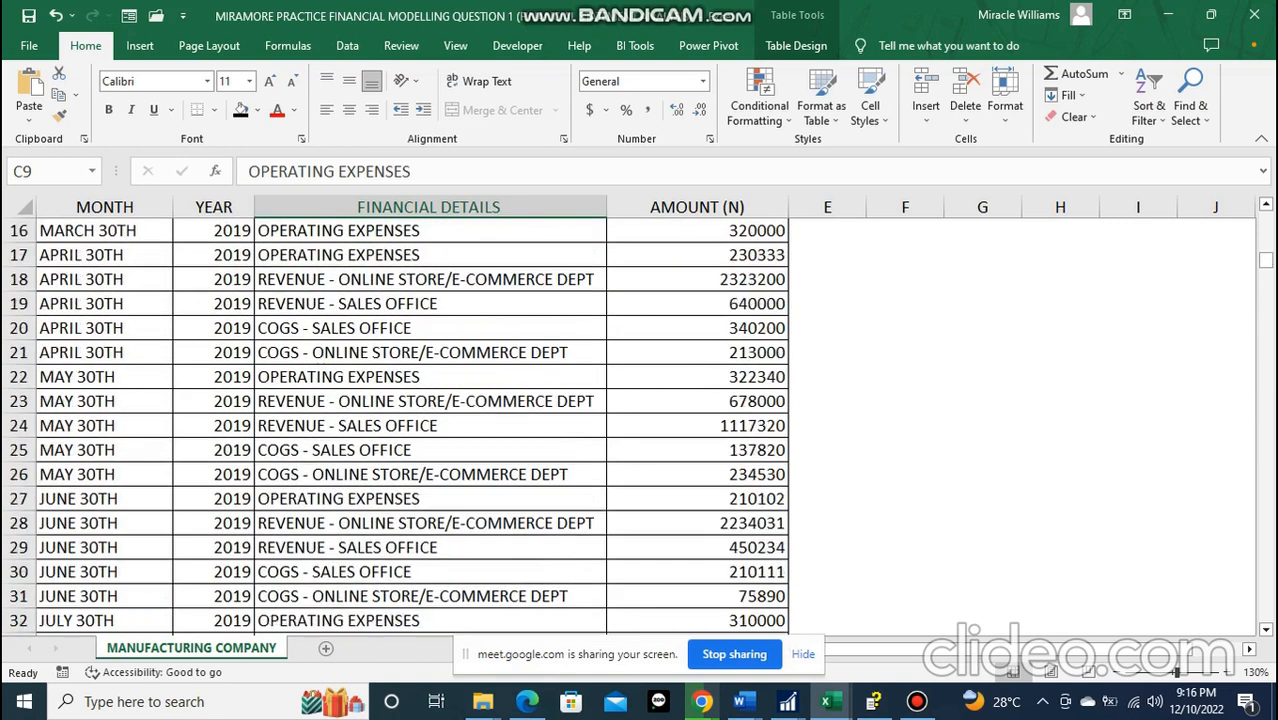
scroll(637, 427, up, 1)
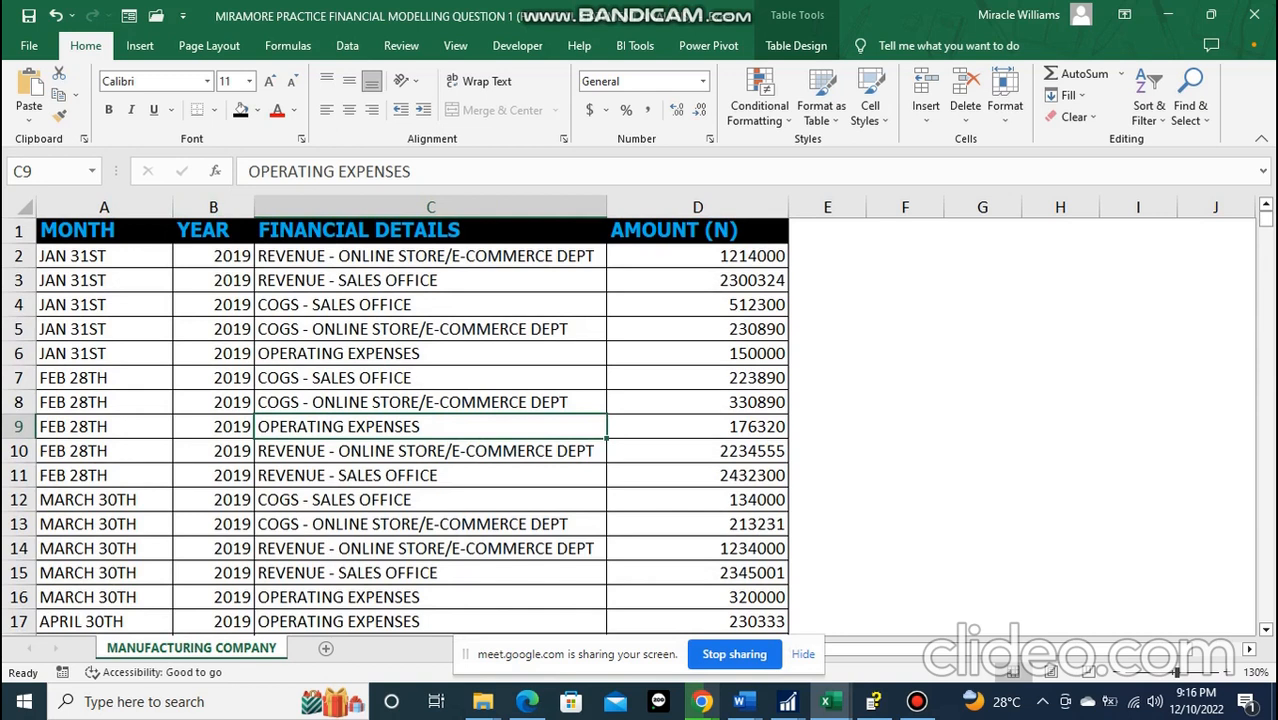
- Examine the Year column to see how the records run through 2019, 2020 and 2021
scroll(400, 425, down, 20)
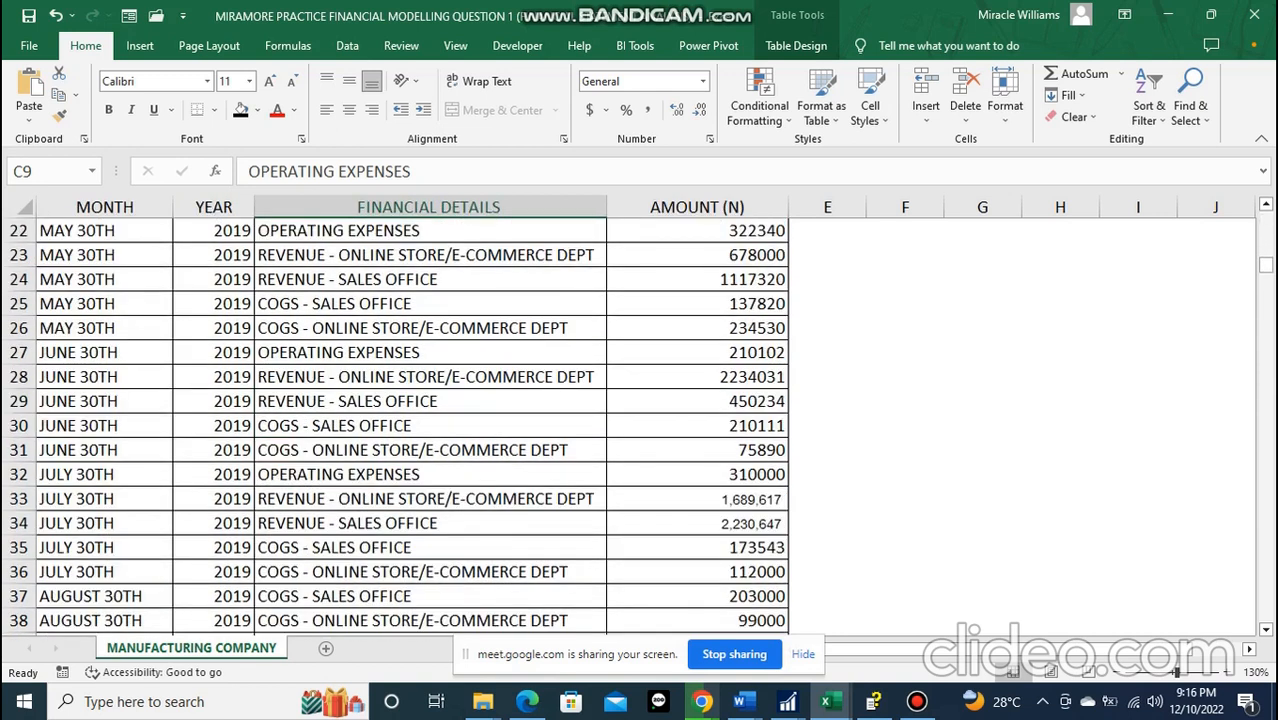
click(213, 401)
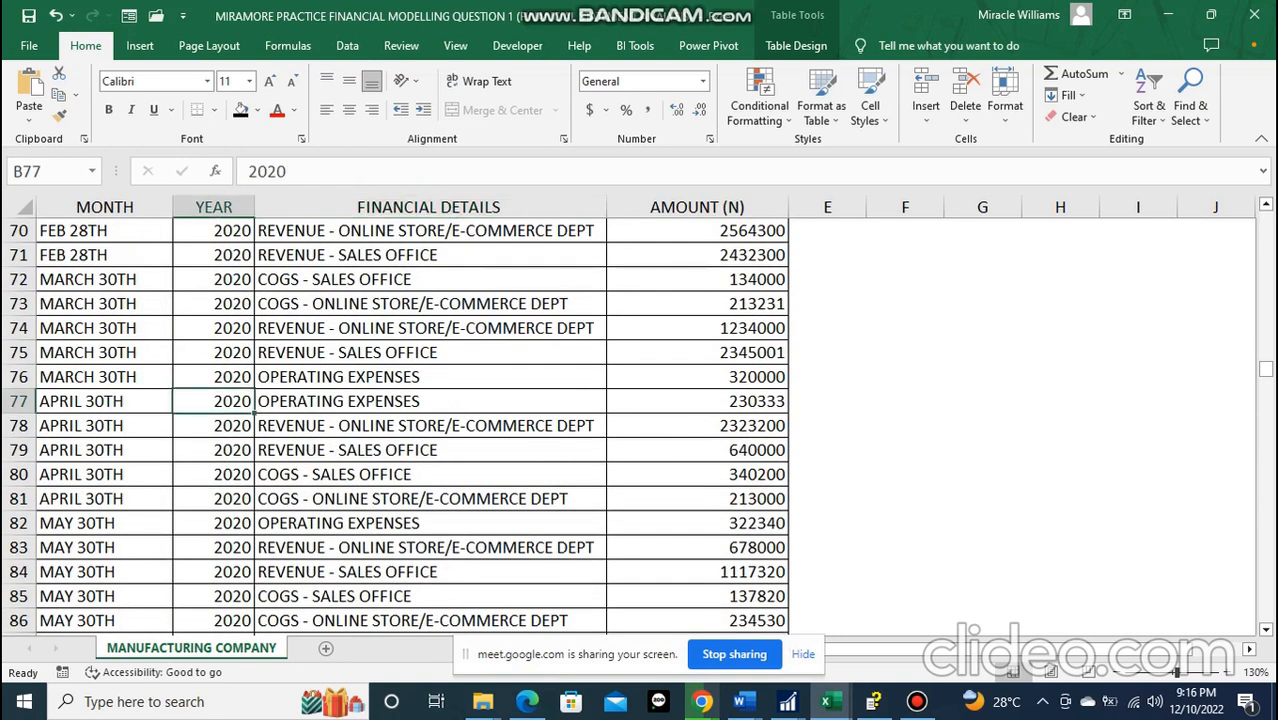
scroll(213, 410, down, 20)
click(213, 426)
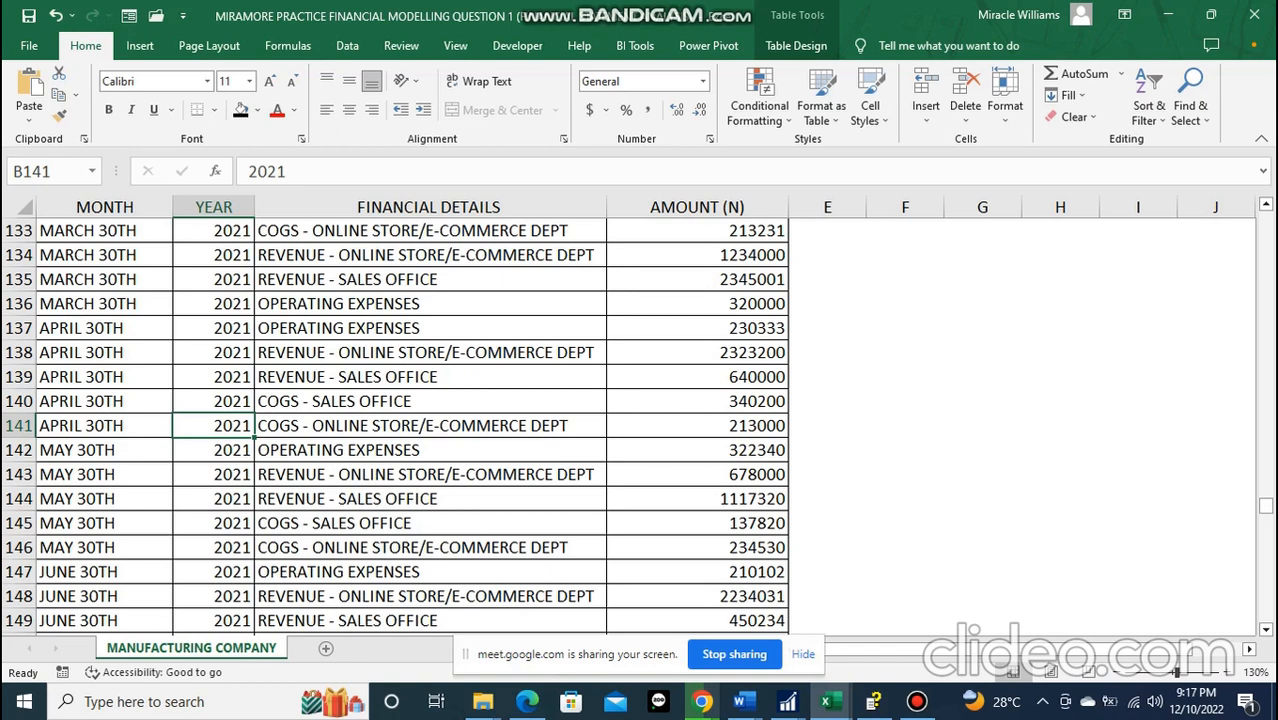
scroll(640, 420, up, 20)
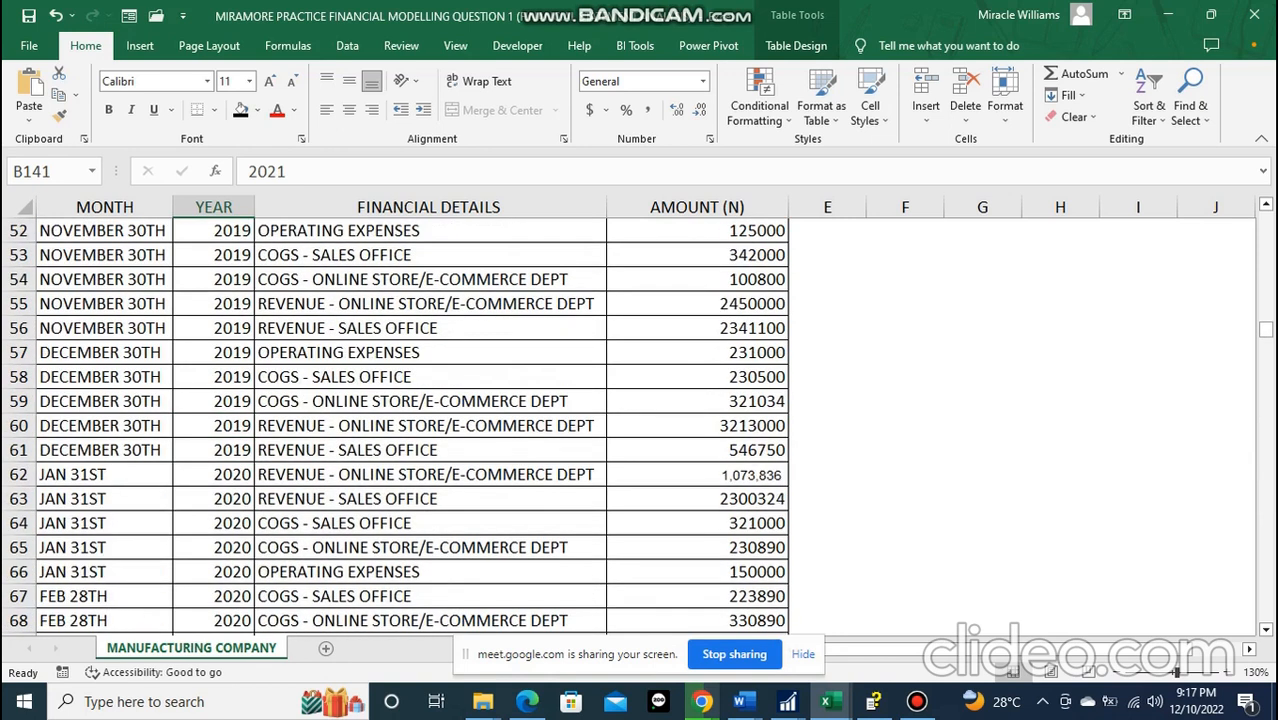
drag(1265, 328, 1265, 216)
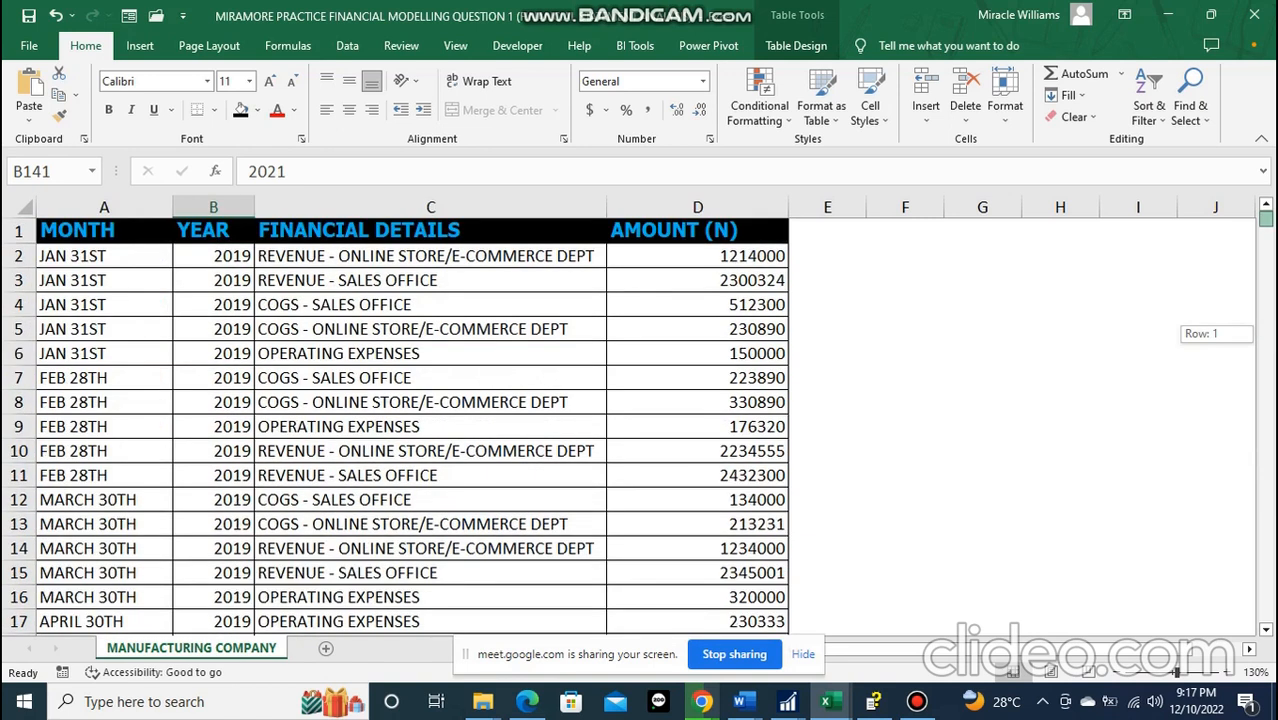
scroll(400, 420, down, 20)
scroll(640, 420, down, 13)
click(917, 701)
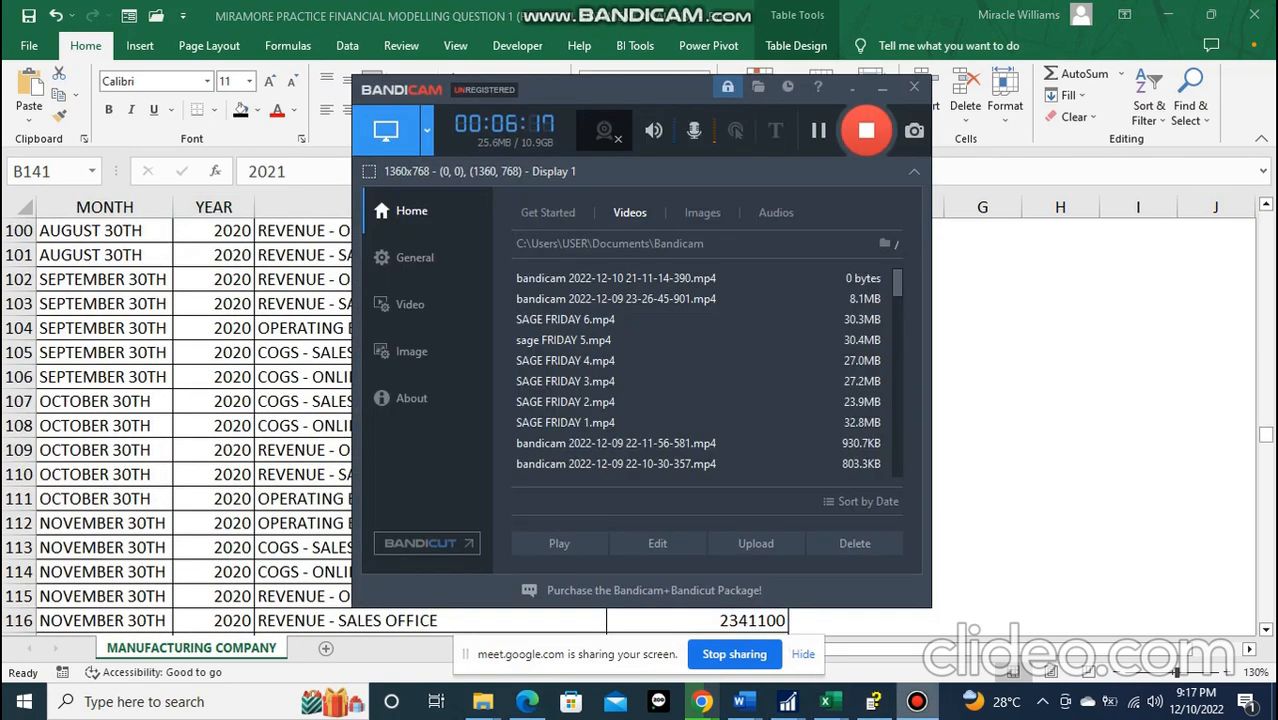
click(917, 701)
- Reduce the font size of the REQUIRED note in cell A183 to 11
scroll(640, 420, down, 20)
scroll(640, 420, up, 10)
click(104, 558)
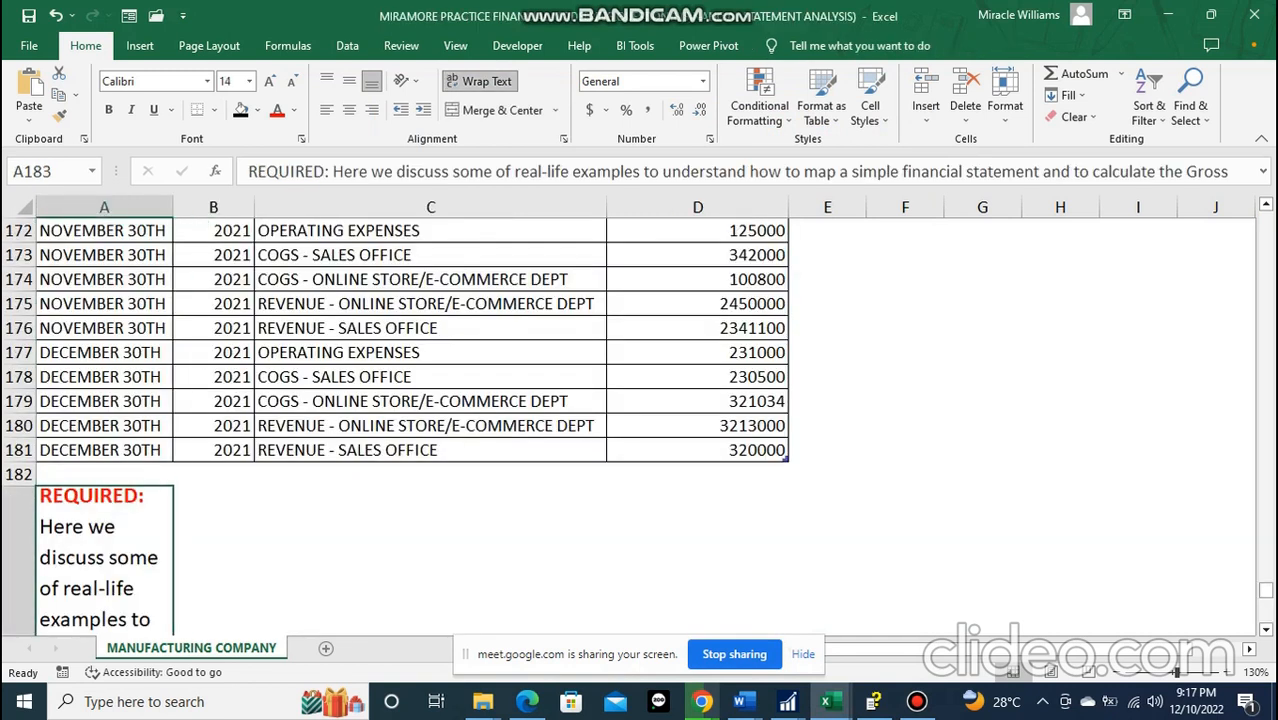
click(291, 80)
click(291, 80)
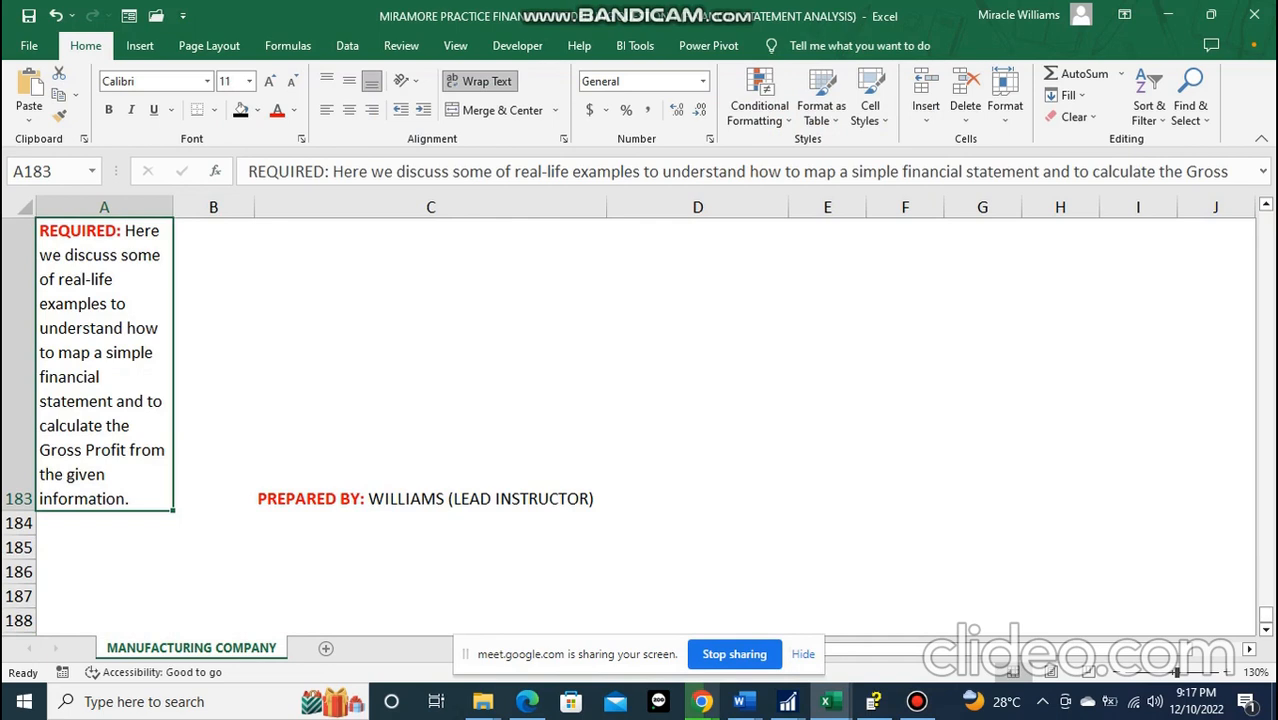
- Insert ", and operating profit," after "Gross Profit" in the REQUIRED note in cell A183
double_click(90, 401)
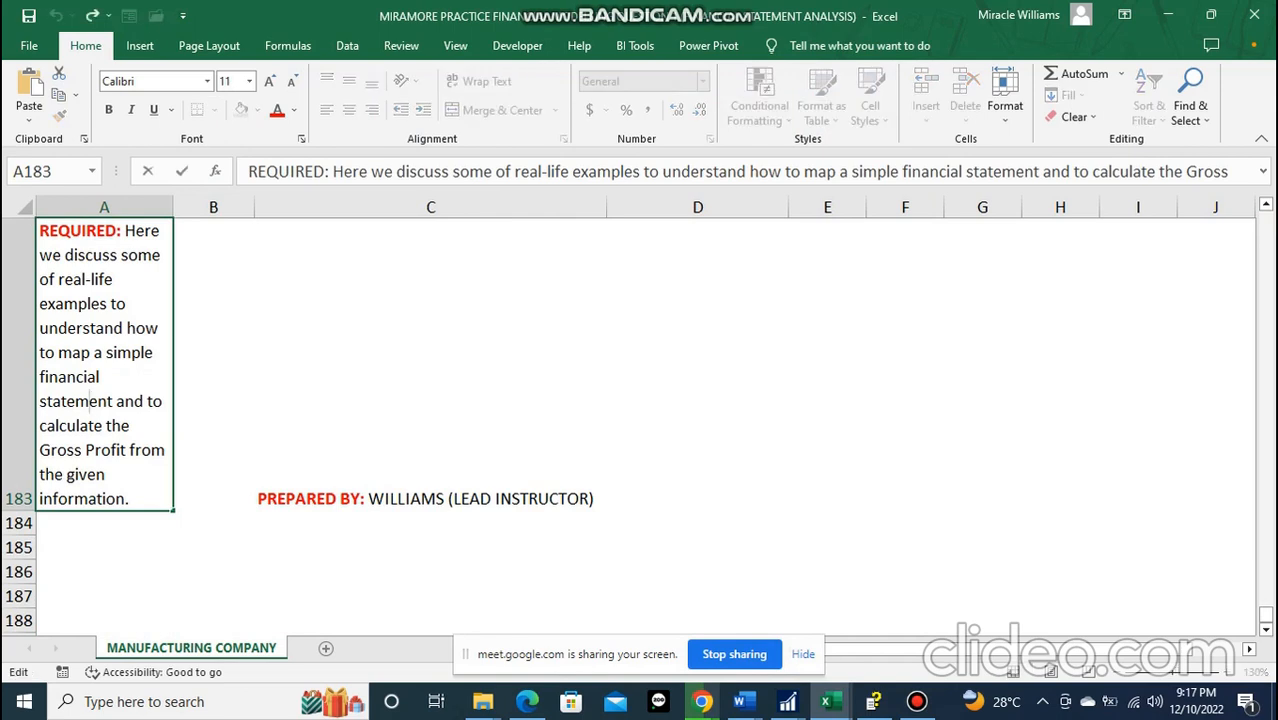
drag(39, 450, 81, 450)
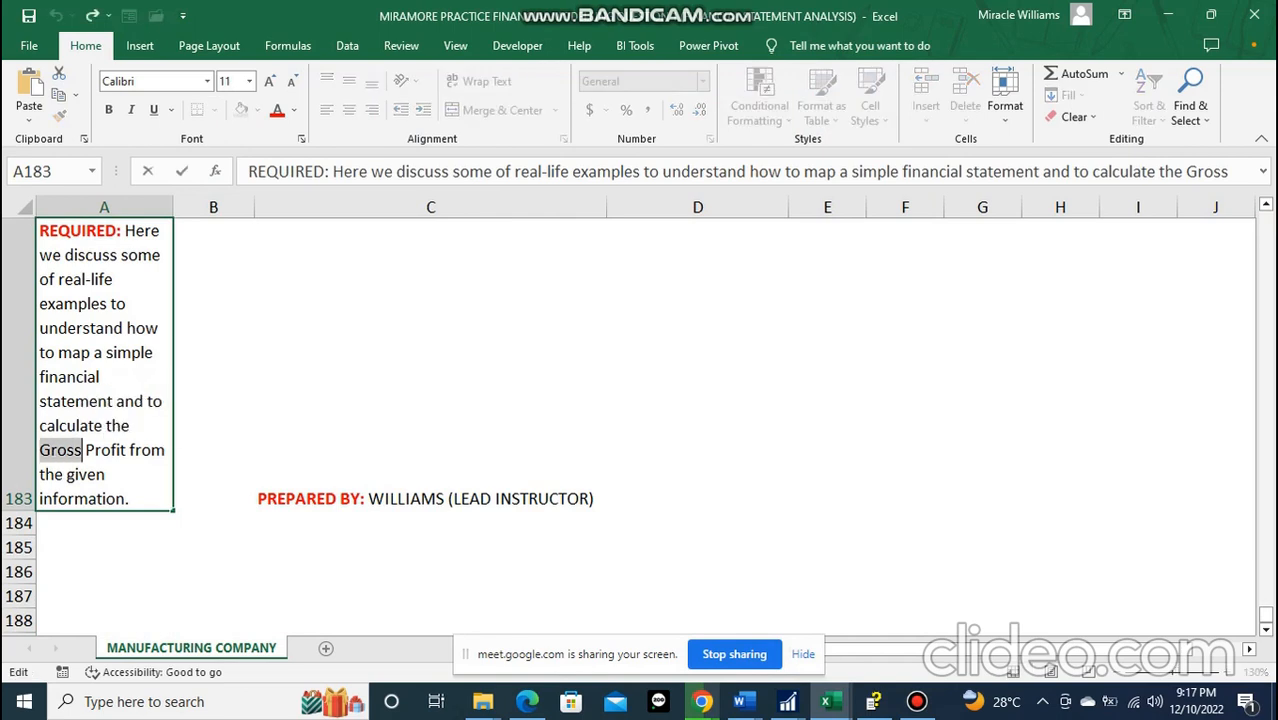
key(Right)
key(Right)
key(Right)
key(Right)
key(Right)
key(Right)
key(Right)
key(Right)
text(,)
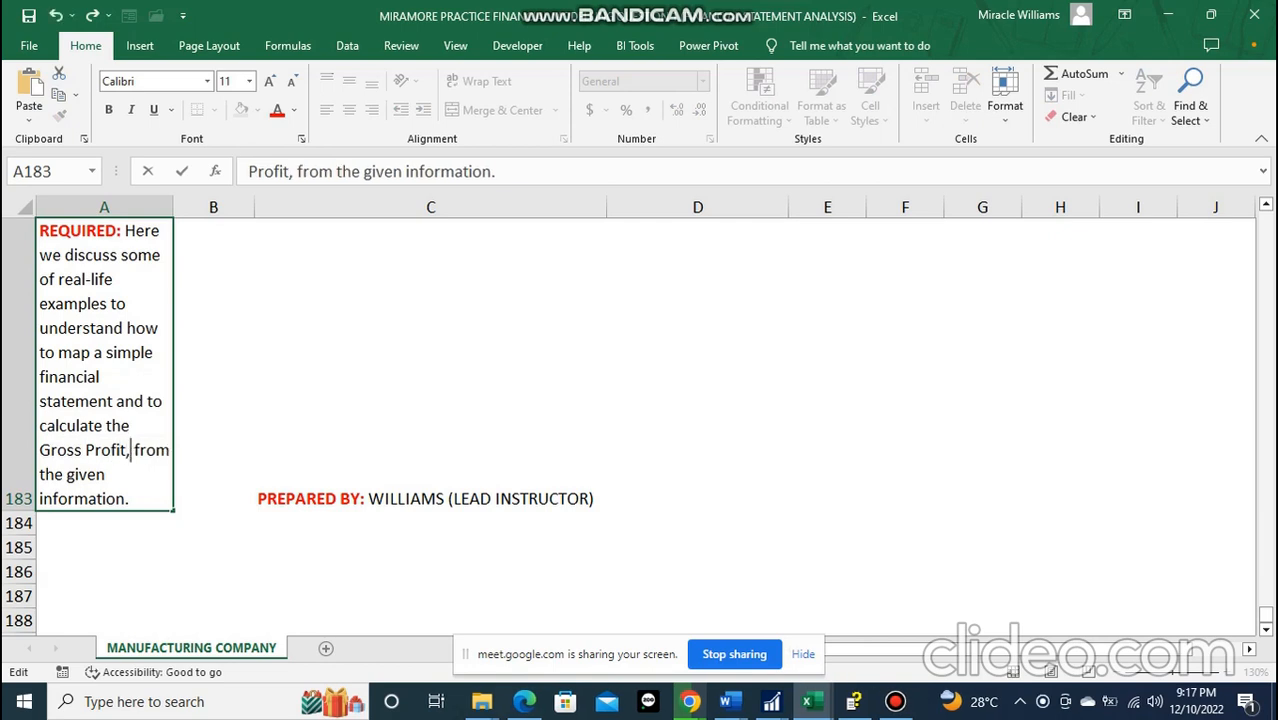
text( and )
text(operat)
text(ing )
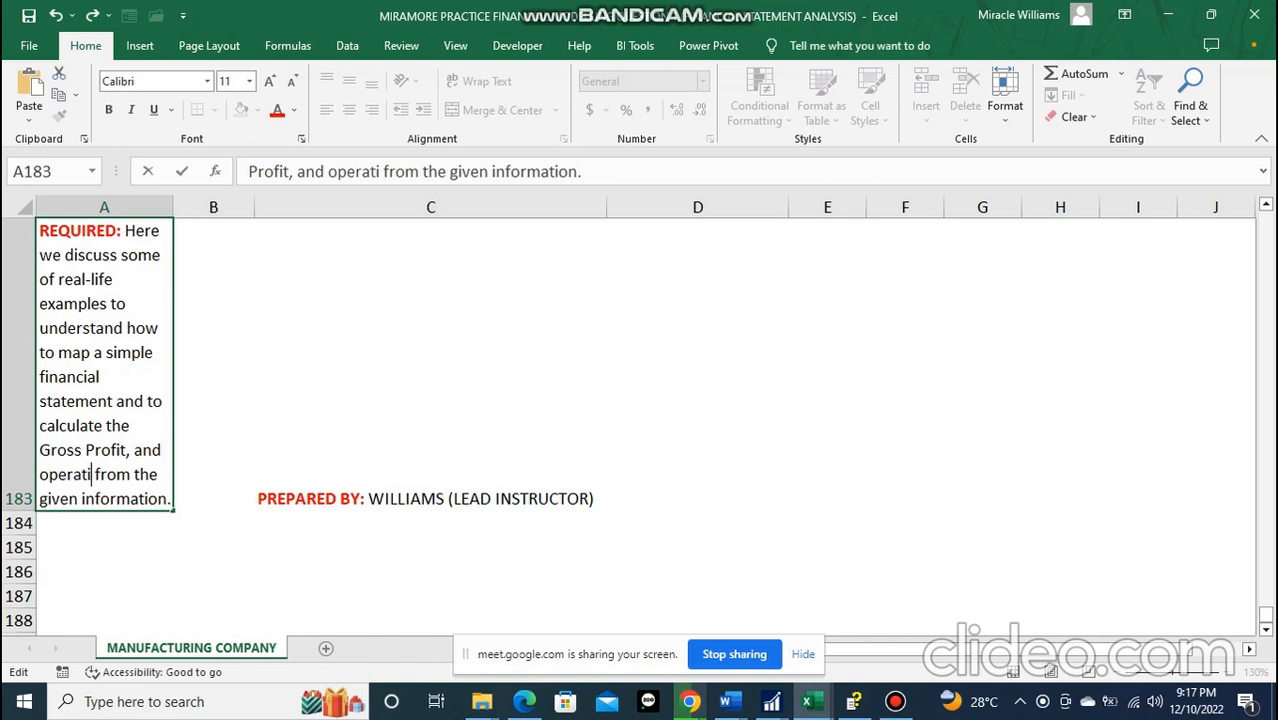
text(profit,)
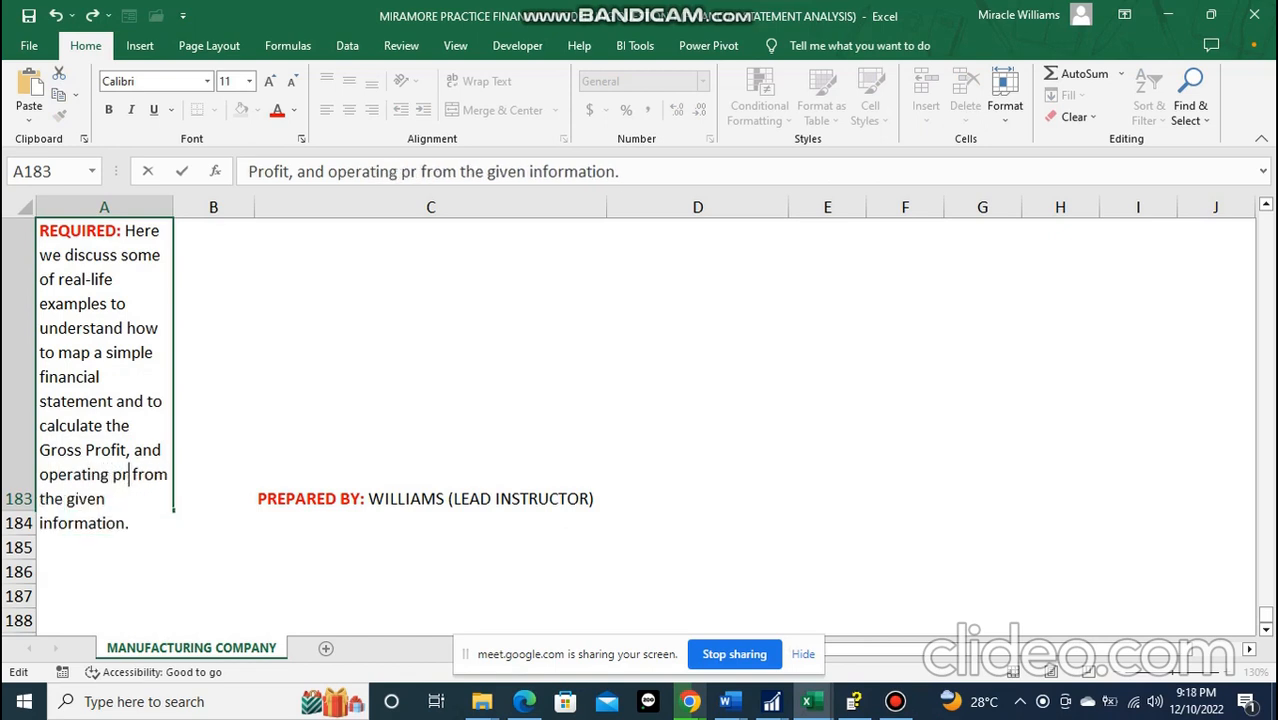
- Add "as well as the net profit" before "from the given information" in the A183 note and commit the edit
text( ads from the given)
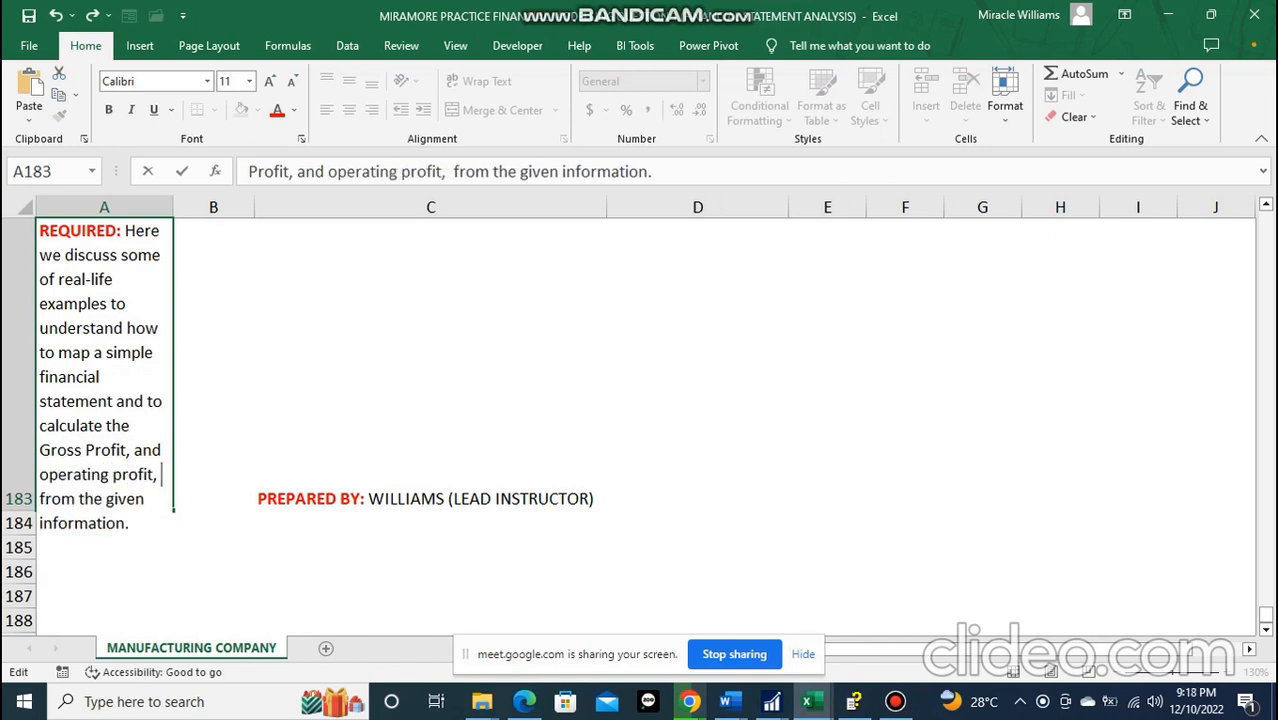
key(BackSpace)
text(ds)
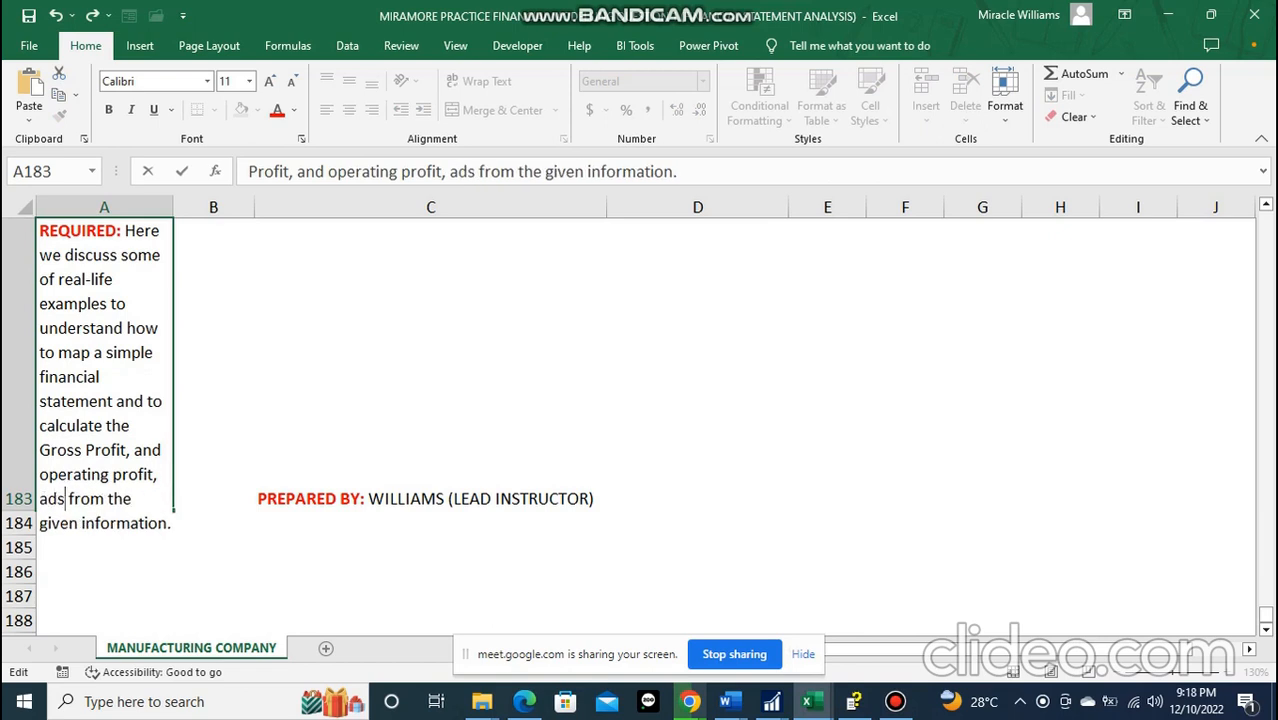
key(BackSpace)
key(BackSpace)
text(well as t)
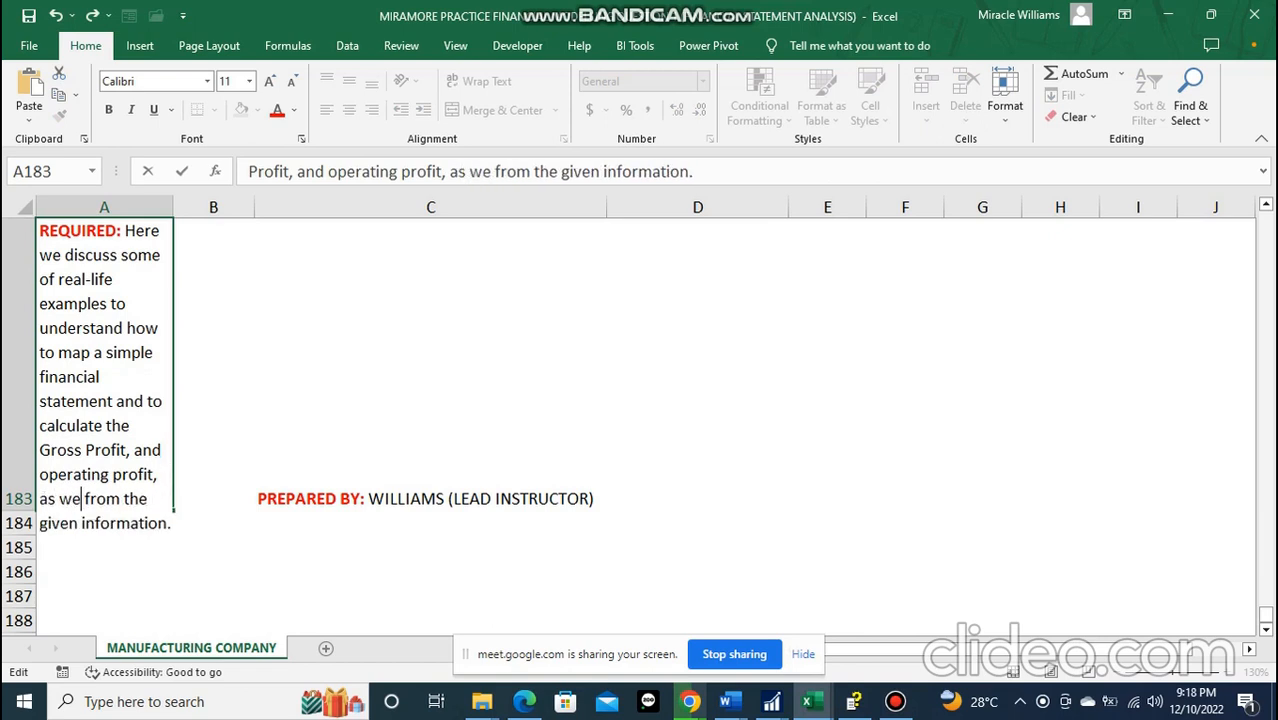
text(hev)
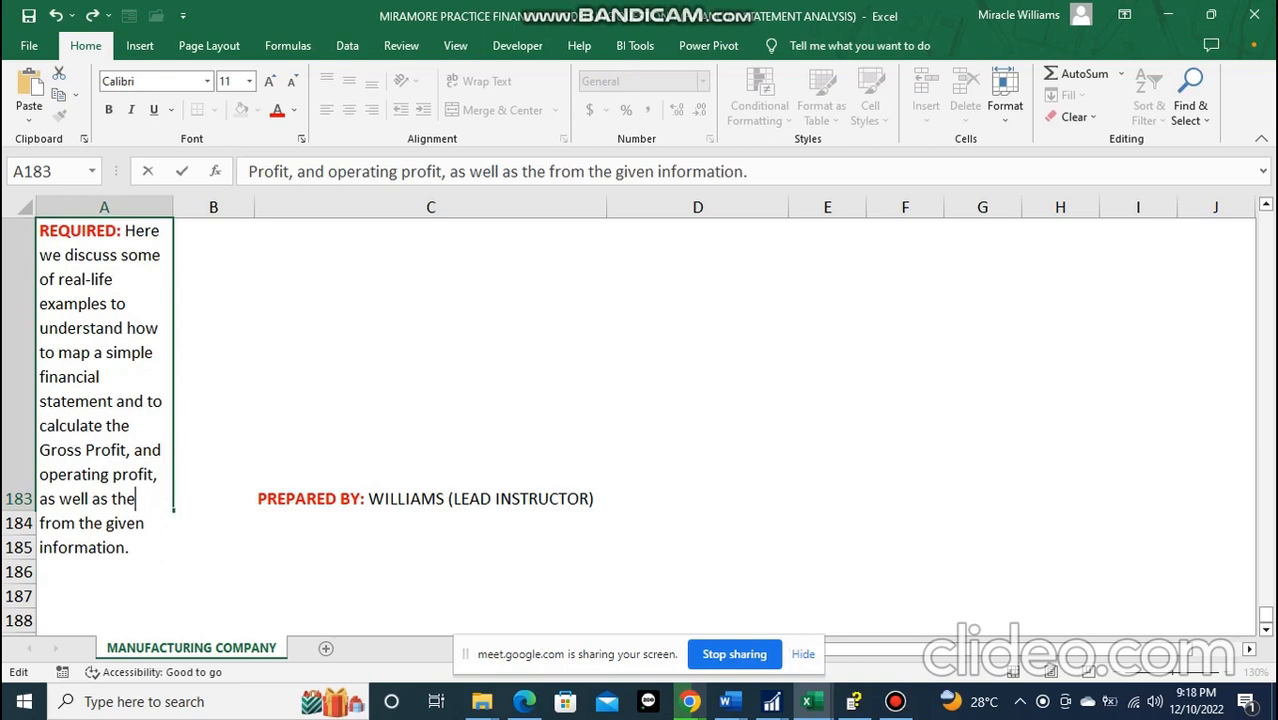
key(BackSpace)
text(net profit)
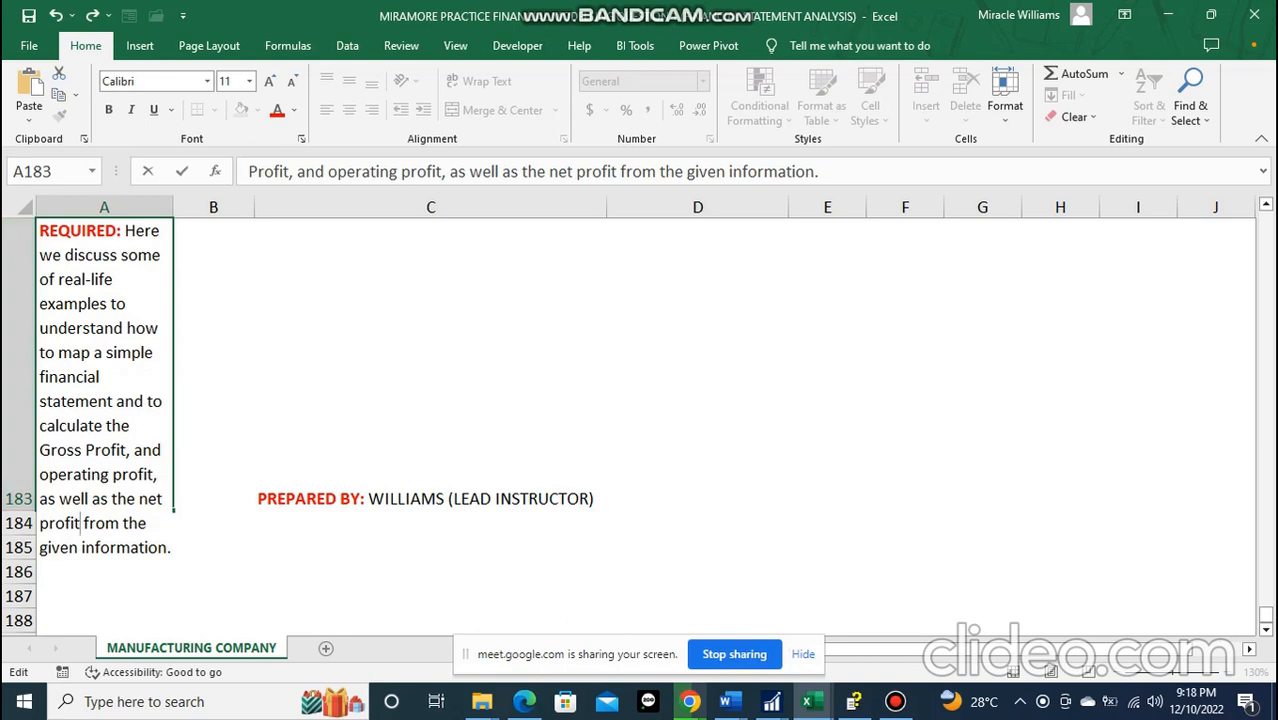
click(430, 400)
scroll(400, 425, up, 13)
scroll(400, 425, down, 10)
scroll(430, 420, down, 5)
scroll(430, 420, up, 2)
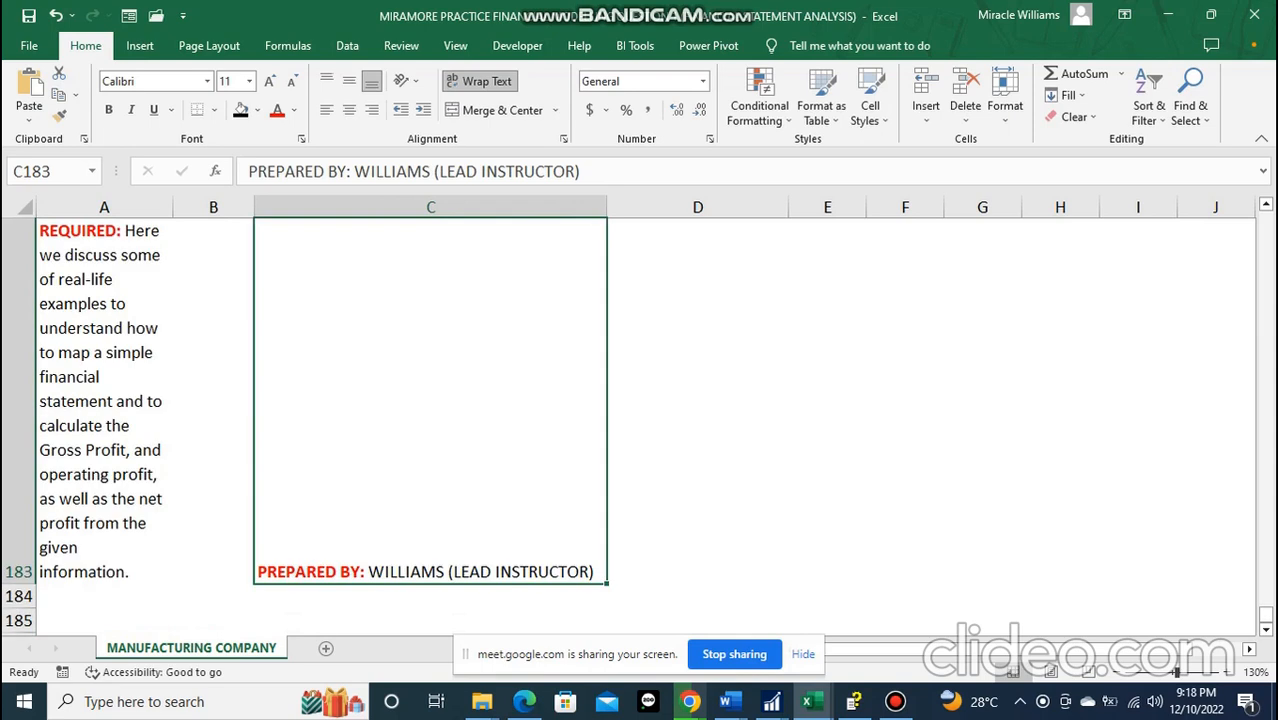
scroll(400, 425, up, 20)
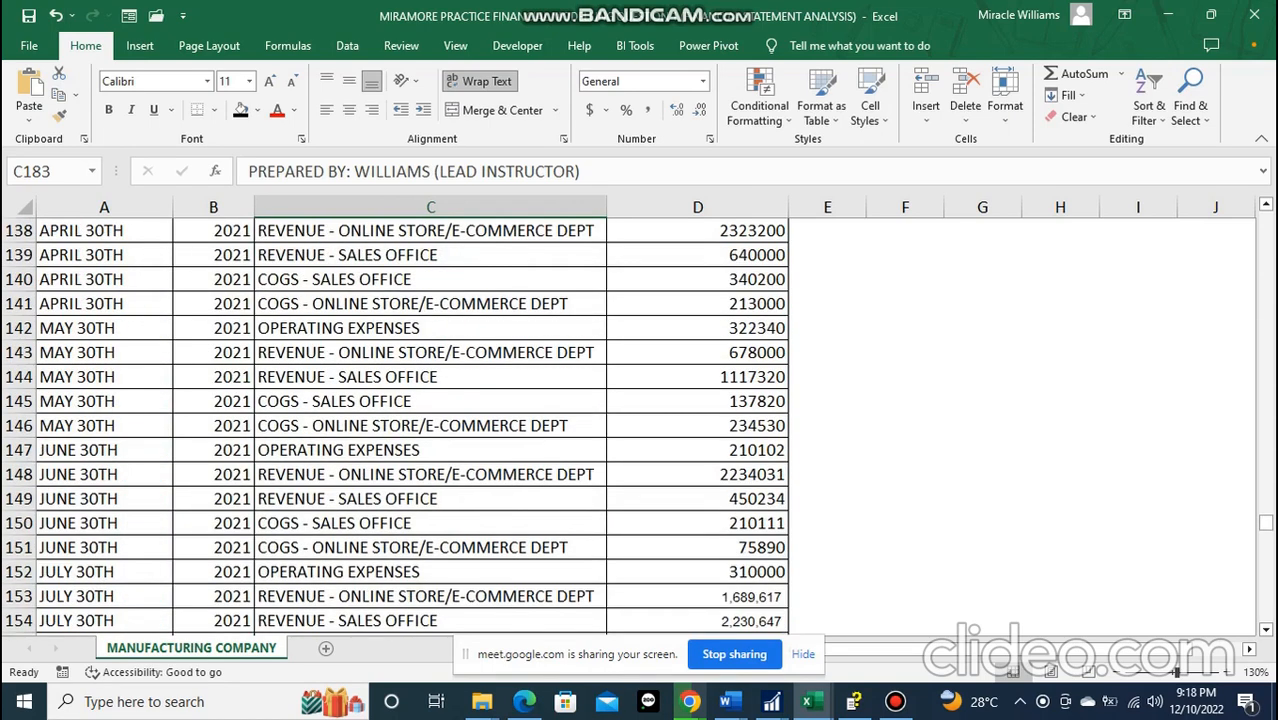
- Examine the financial records from April 2021 back up to the January 2019 entries and the column headers
scroll(400, 425, up, 4)
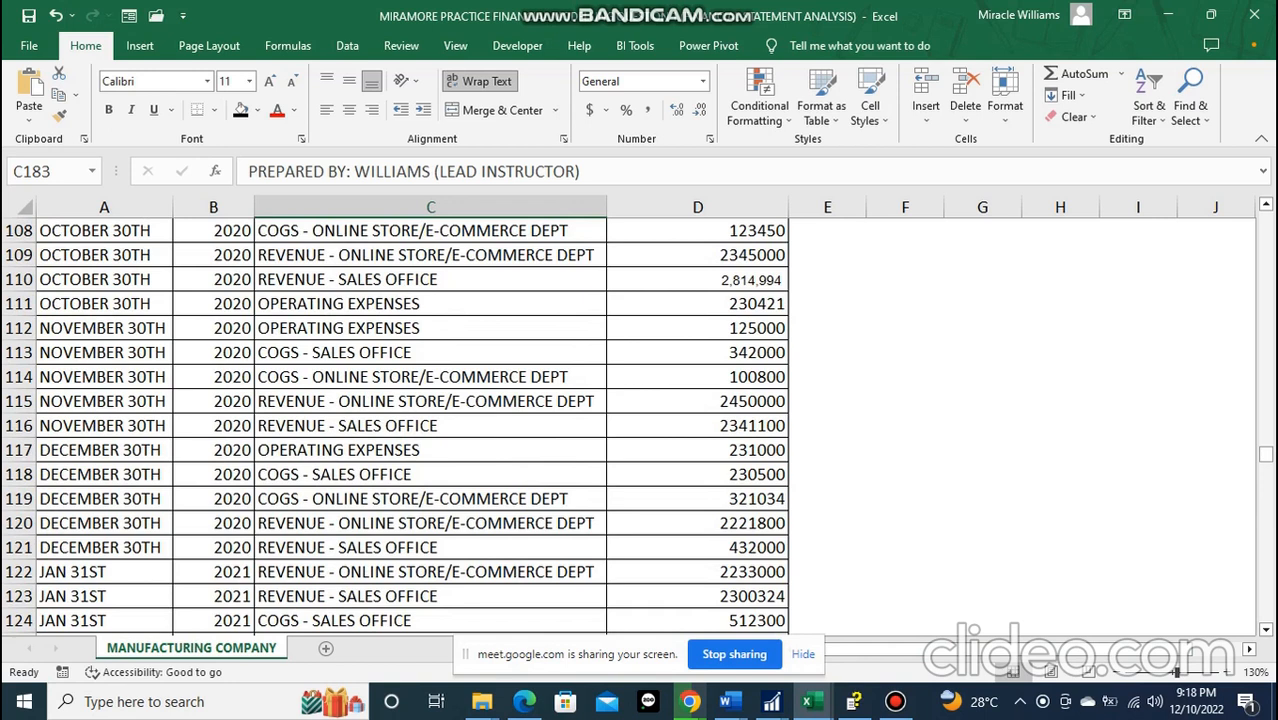
scroll(637, 428, up, 17)
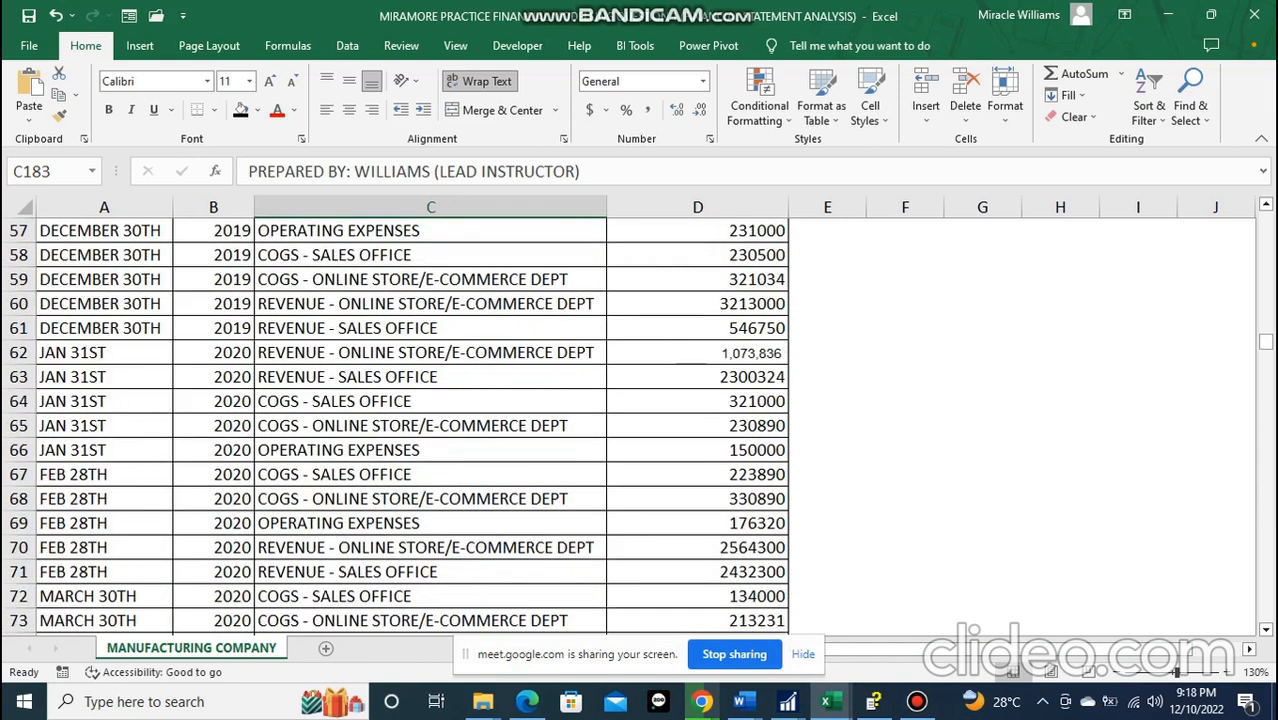
scroll(637, 428, up, 14)
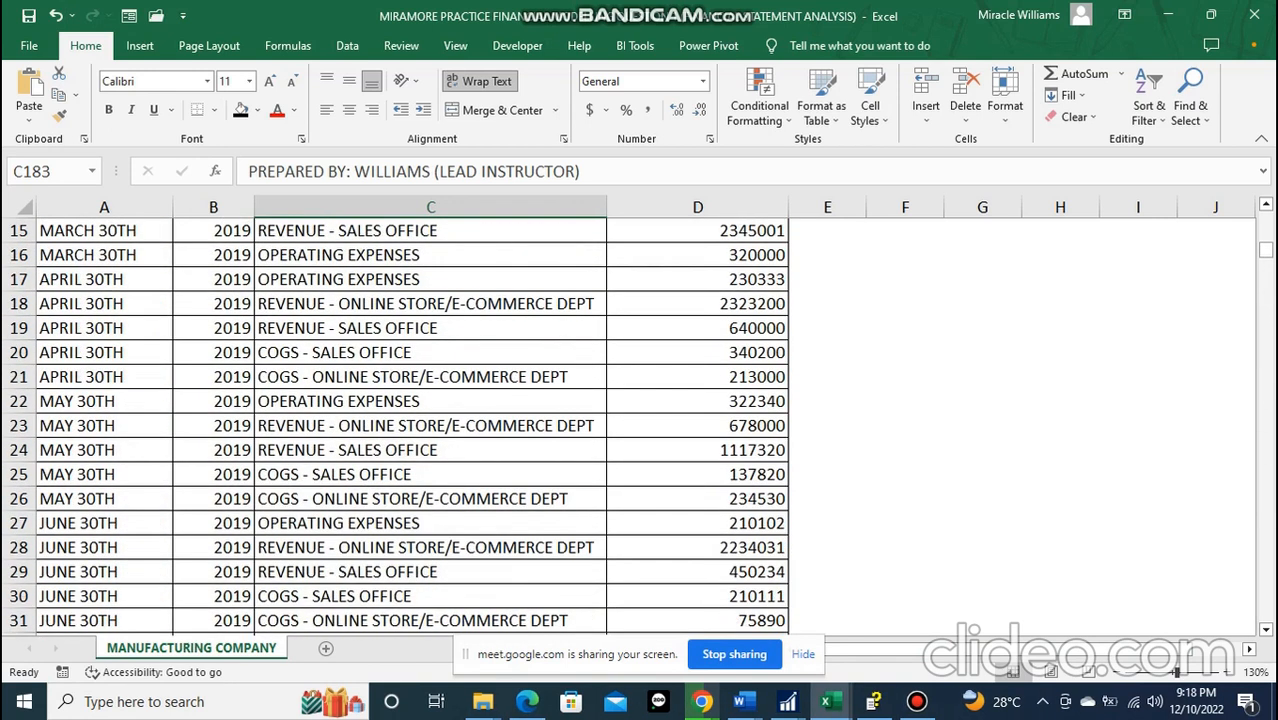
scroll(637, 428, up, 3)
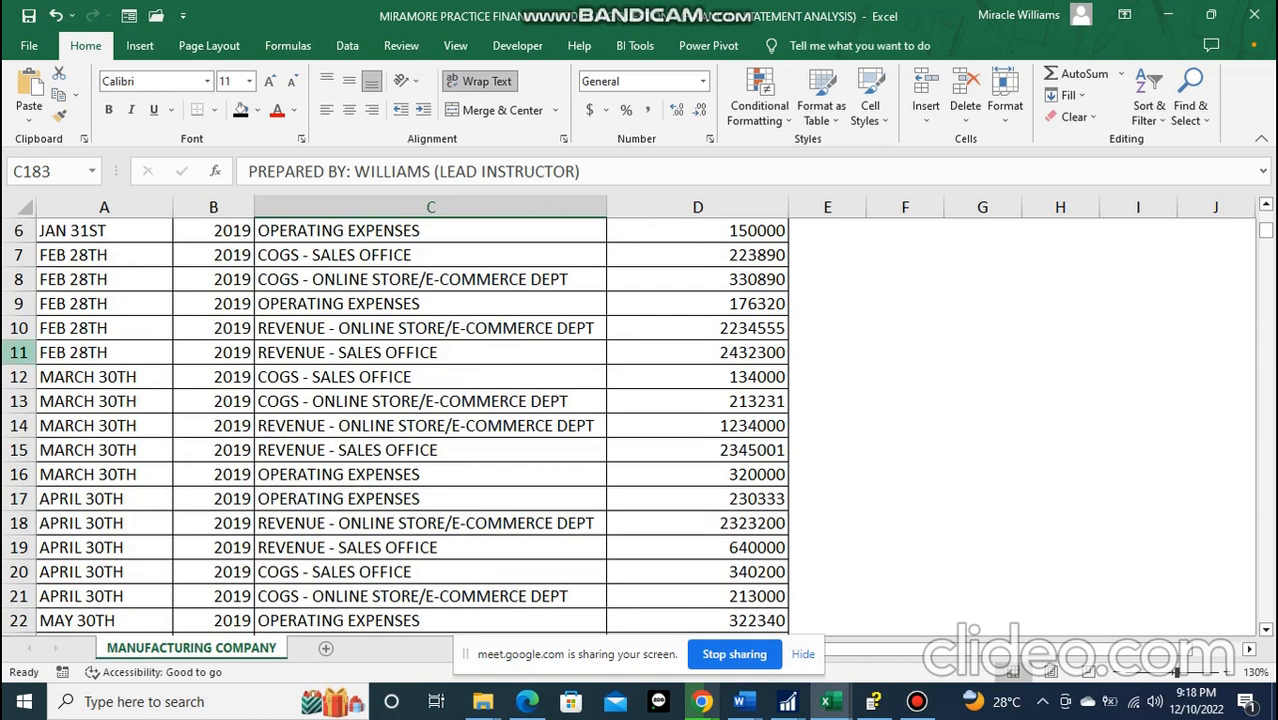
scroll(400, 425, up, 2)
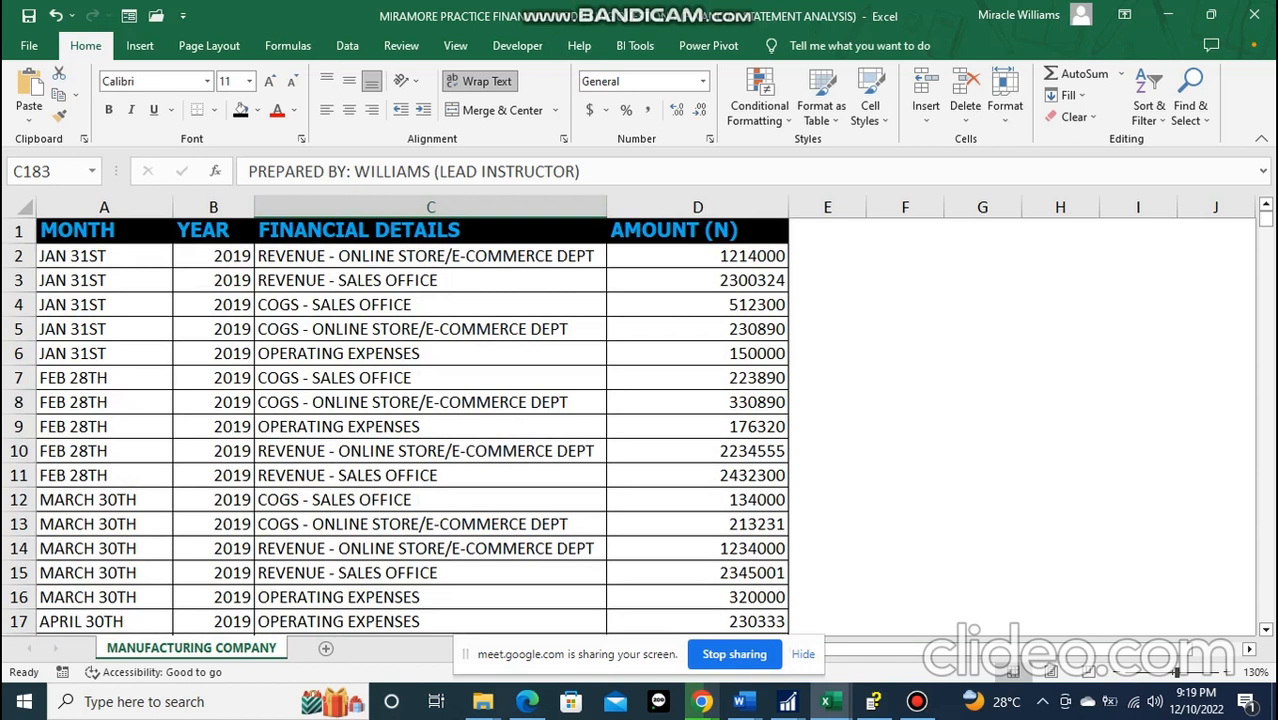
click(917, 702)
click(917, 702)
click(430, 427)
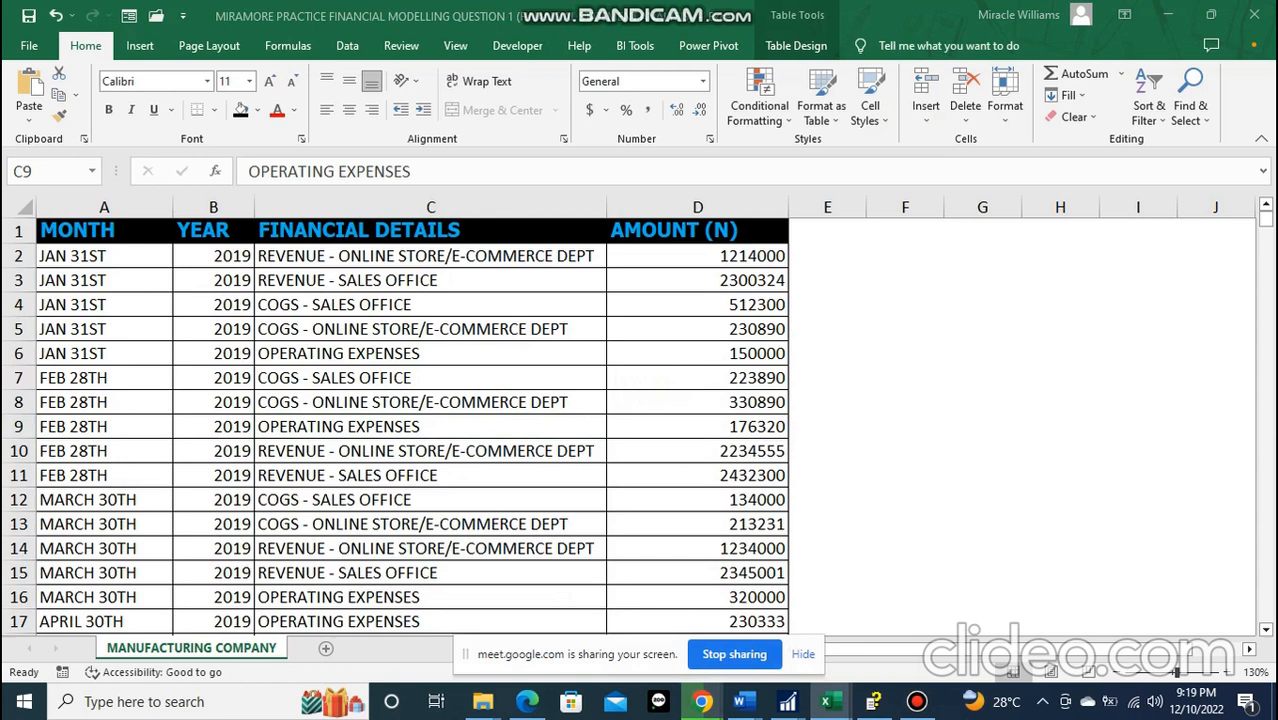
- Switch to the Google Meet call, admit the waiting participant, and return to the Excel workbook
mouse_move(703, 702)
click(715, 540)
click(882, 202)
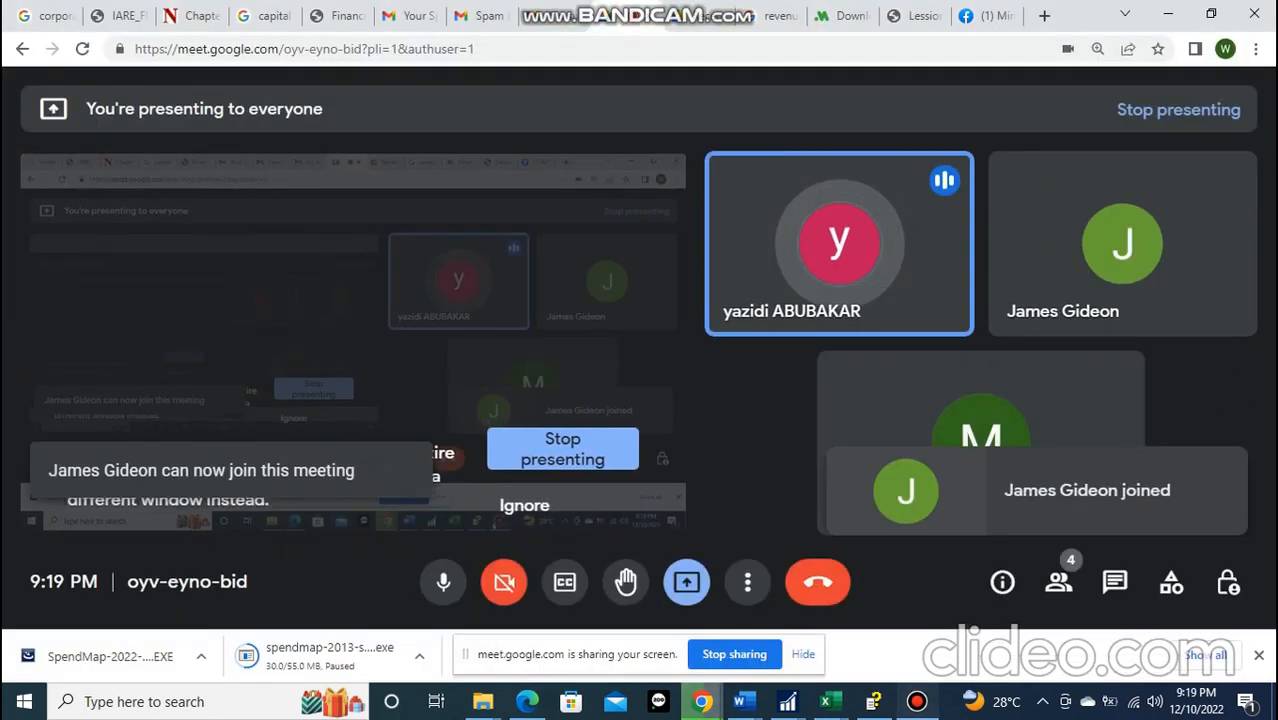
click(917, 702)
click(917, 702)
click(917, 702)
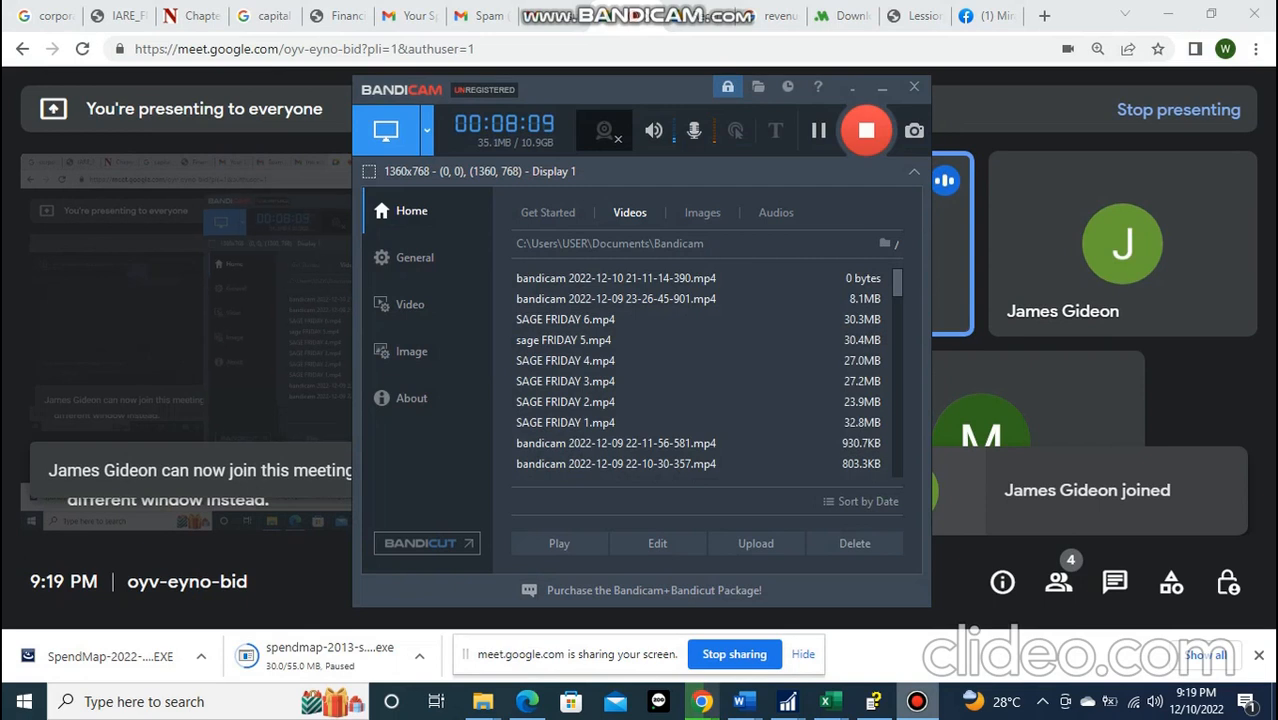
click(917, 702)
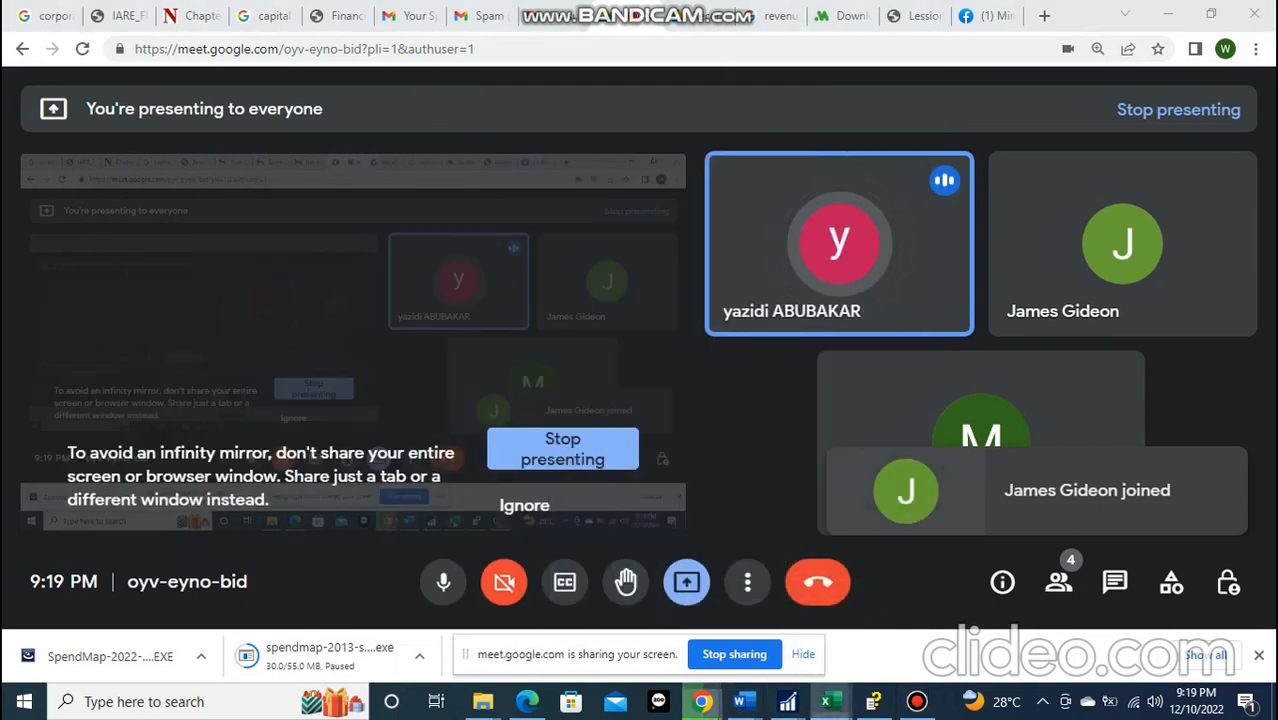
click(825, 702)
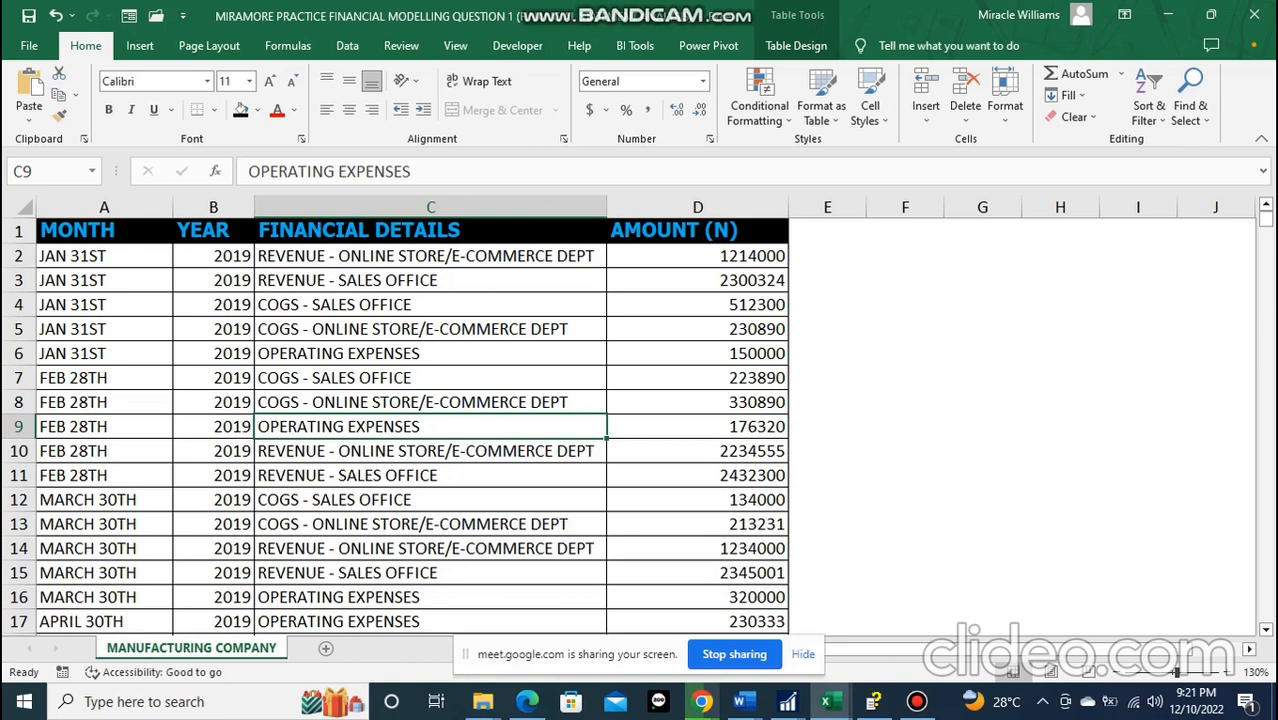
- Start a note in cell D183, beside the REQUIRED note's row, reading "WE WANT TO UNDERSTAND THE TRENDS FOR"
scroll(395, 420, down, 20)
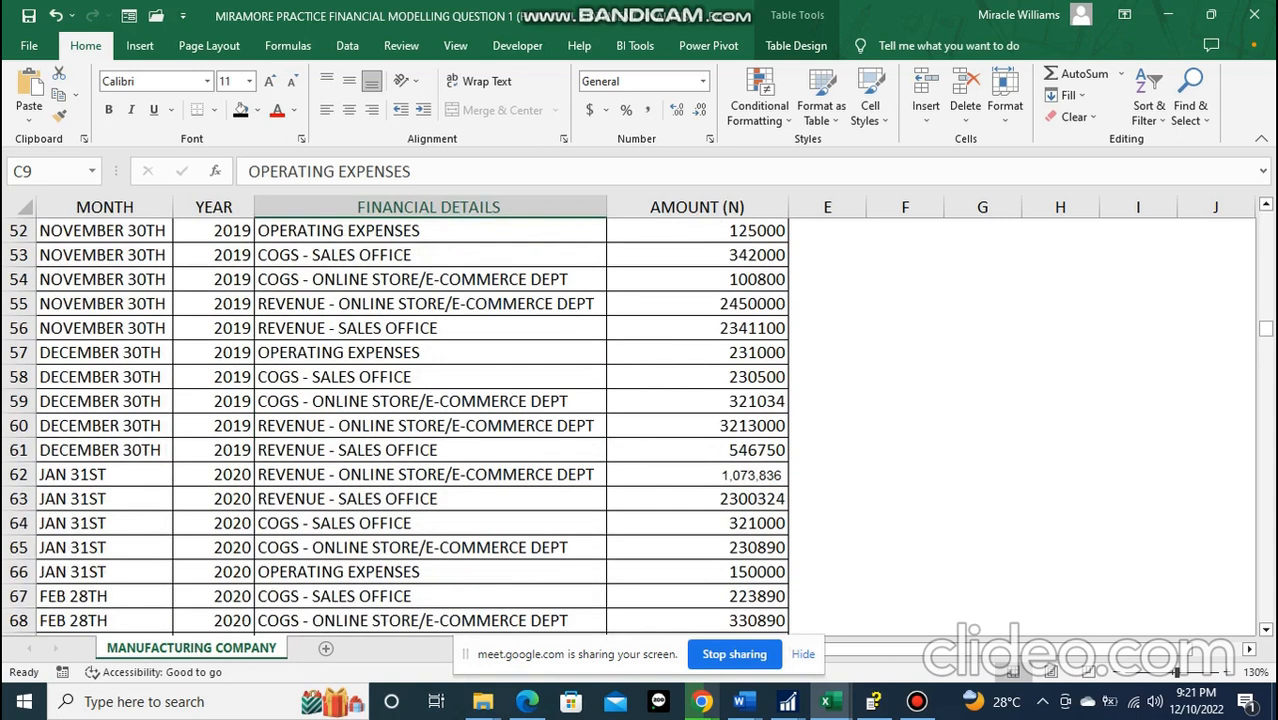
scroll(395, 430, down, 20)
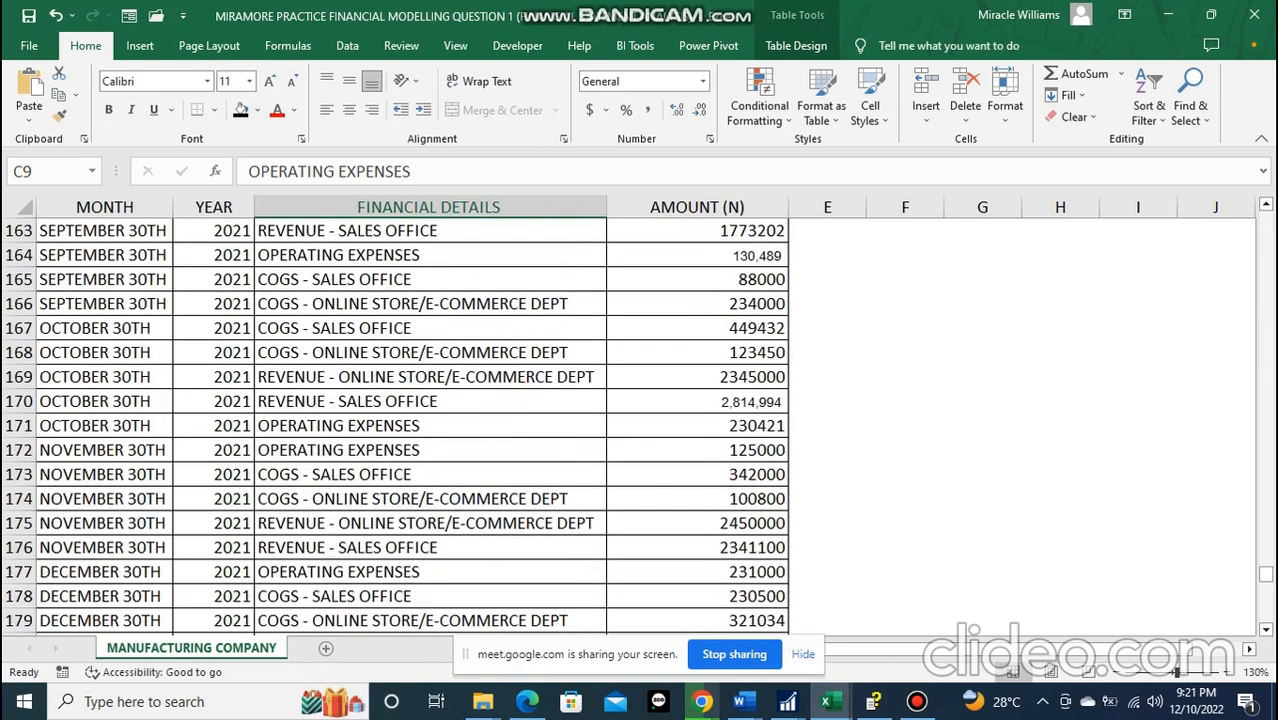
scroll(640, 420, up, 12)
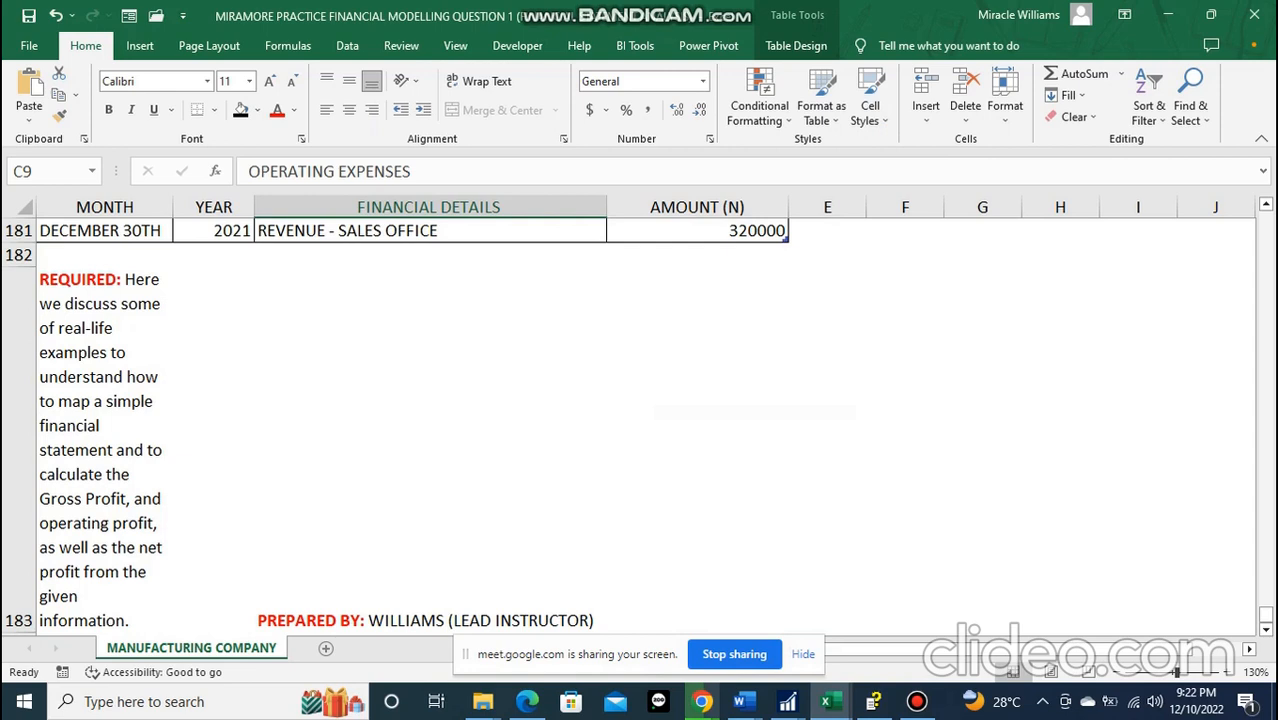
click(430, 450)
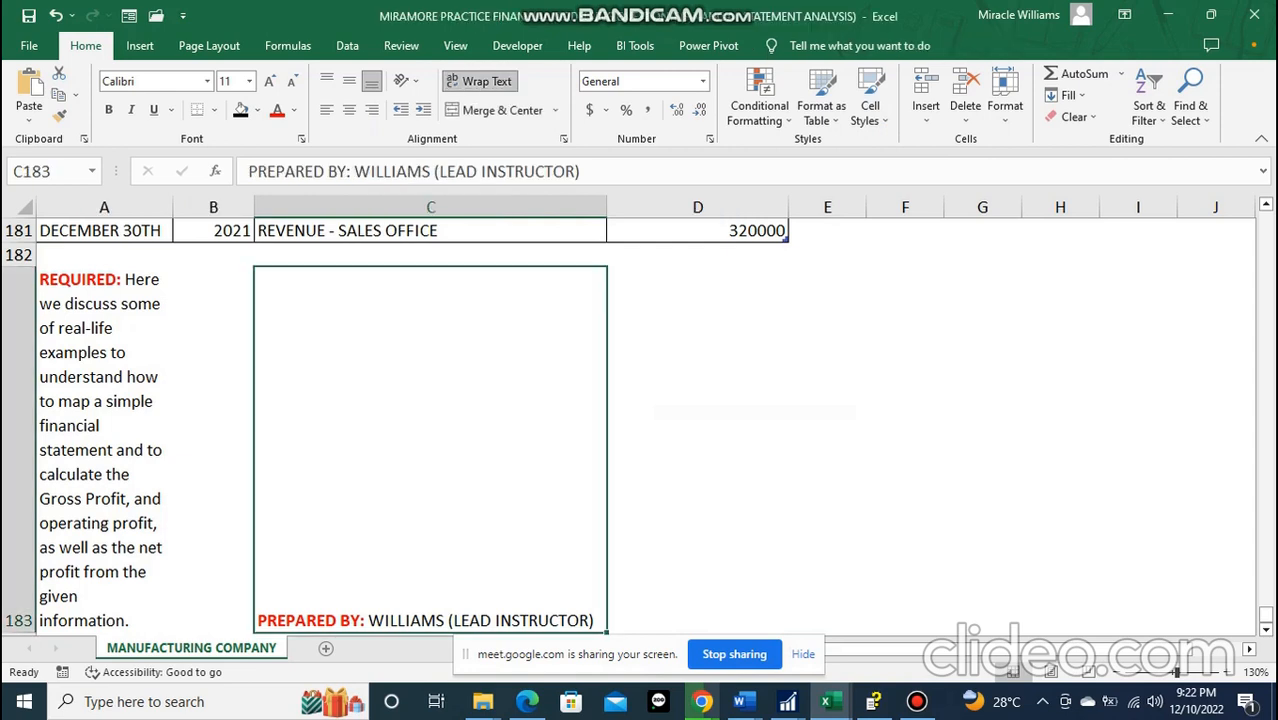
click(697, 450)
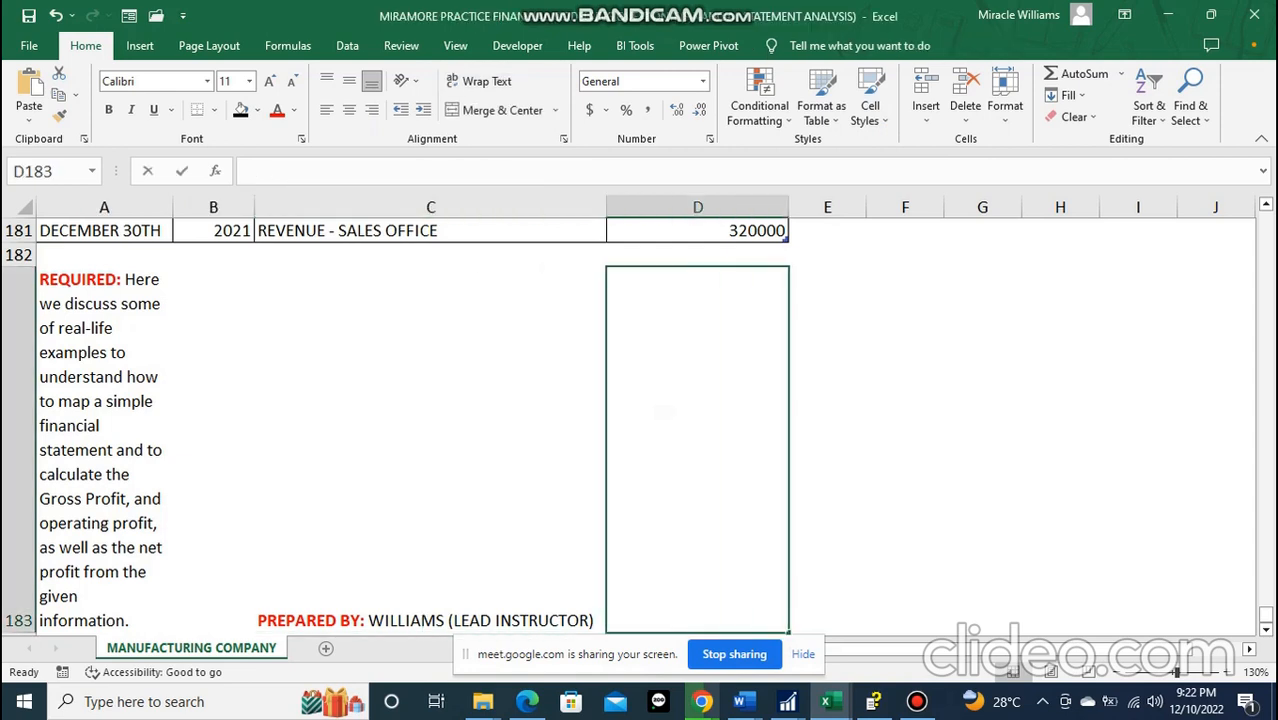
text(WE WANT)
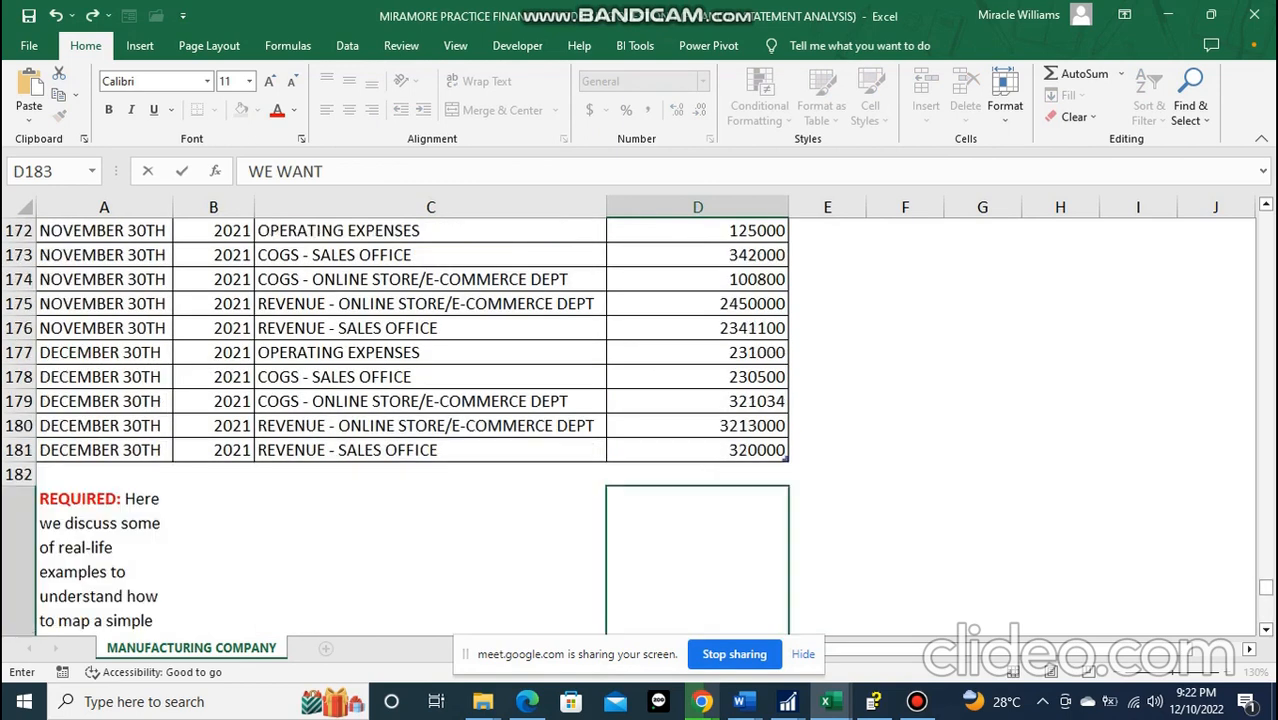
text( TO UN)
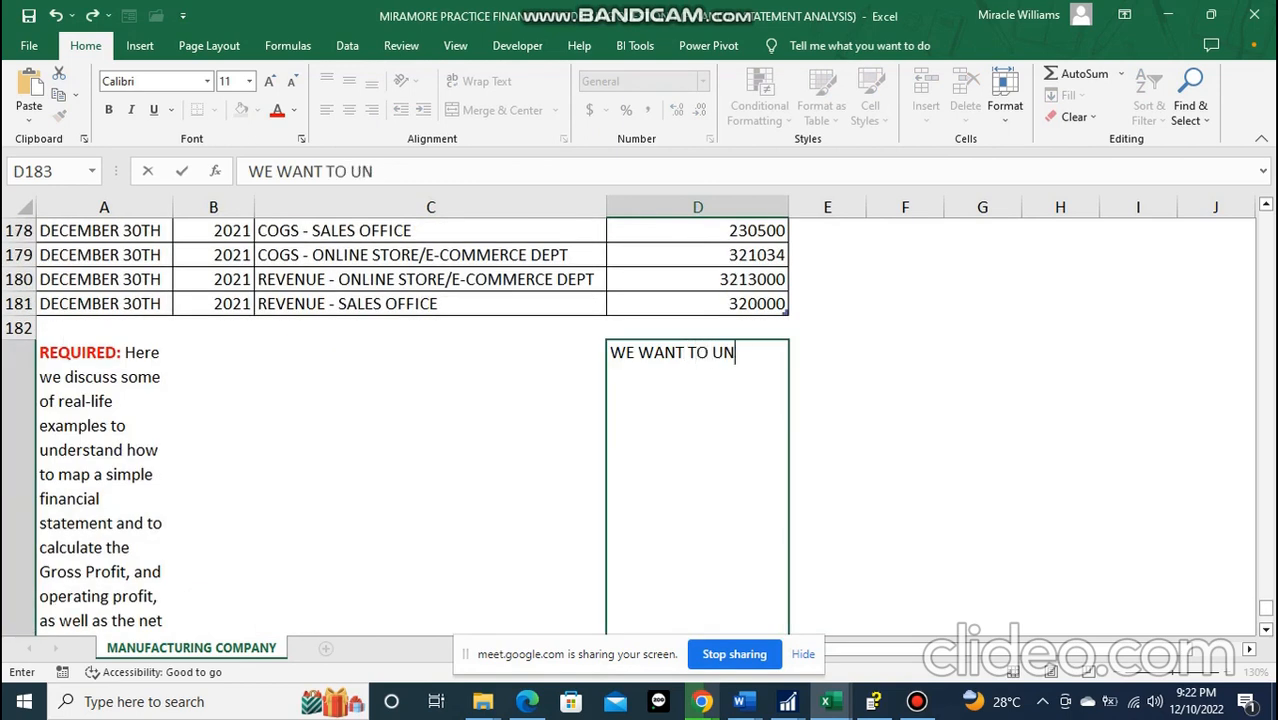
text(DERSTAND THE TRE)
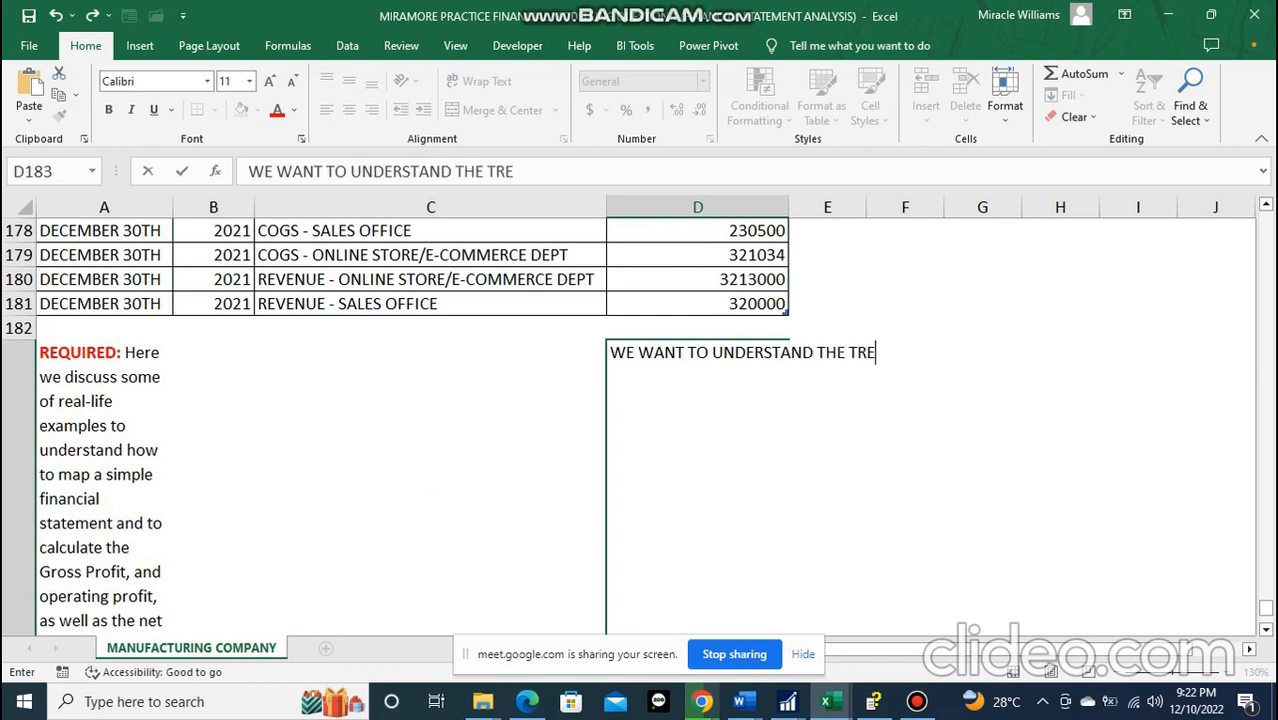
text(NDS FOR X)
key(BackSpace)
text(X)
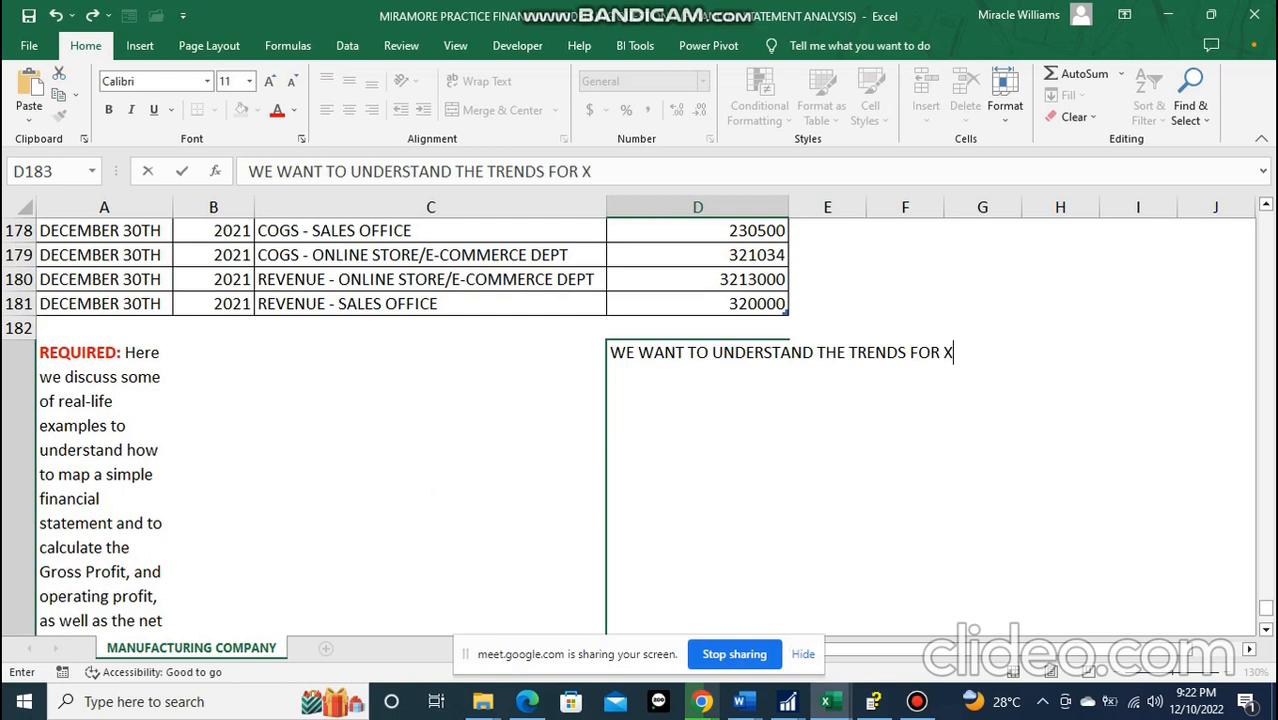
- Finish the D183 note with "PECULIAR MANUFACTURING COMPANY" in place of the stray letters and commit the entry
text(Y)
key(BackSpace)
key(BackSpace)
text(PECULIAR MANUFACTURING)
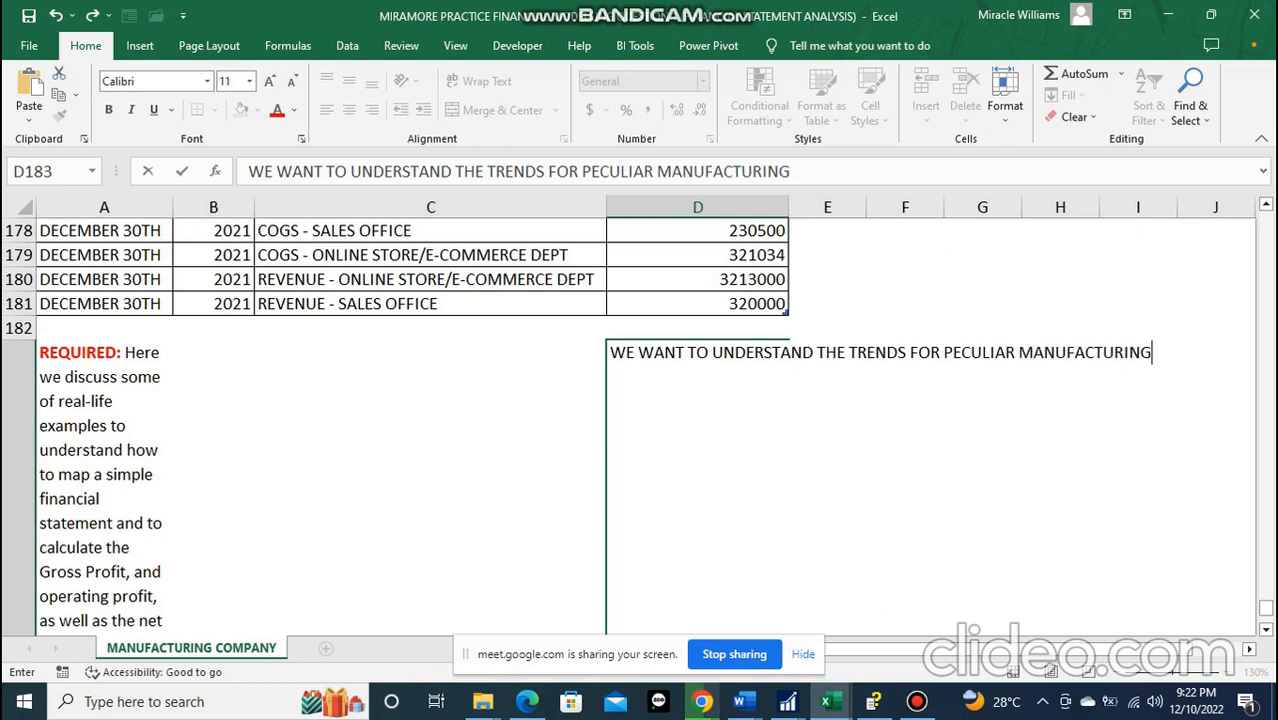
text( COMP)
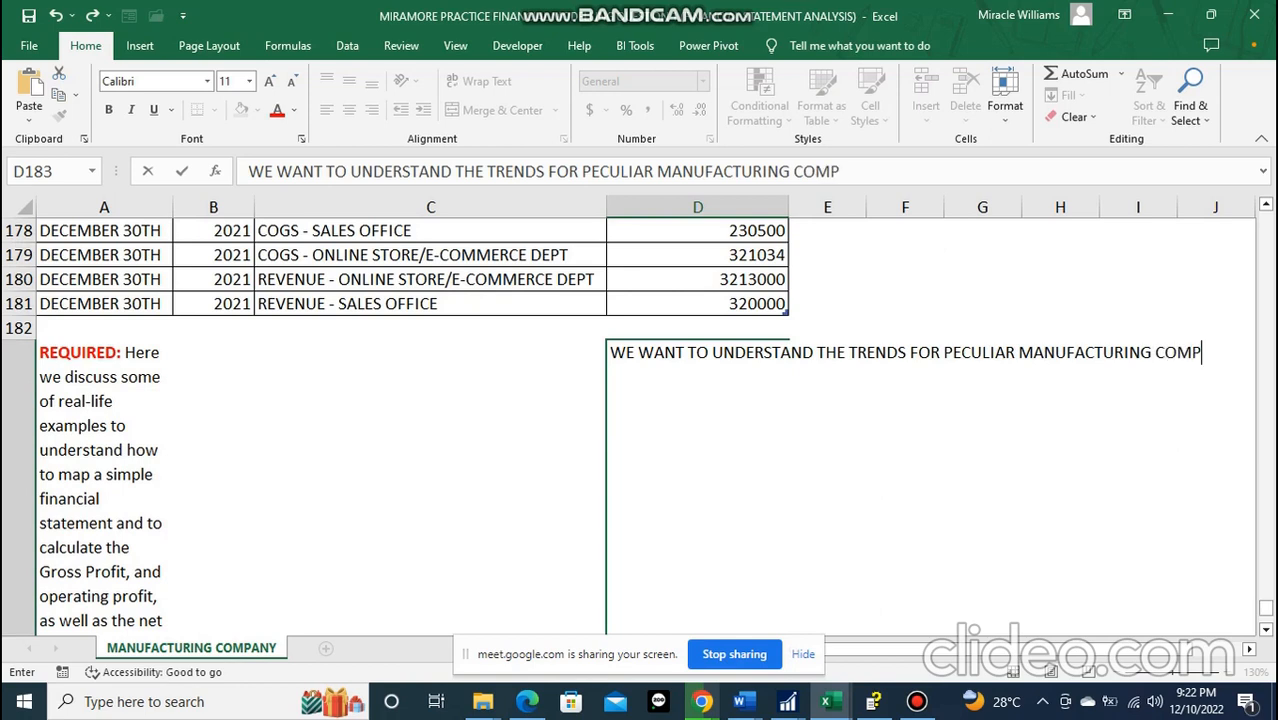
text(ANY)
click(827, 328)
click(698, 450)
click(827, 450)
scroll(827, 430, down, 4)
scroll(640, 420, down, 4)
scroll(640, 420, up, 7)
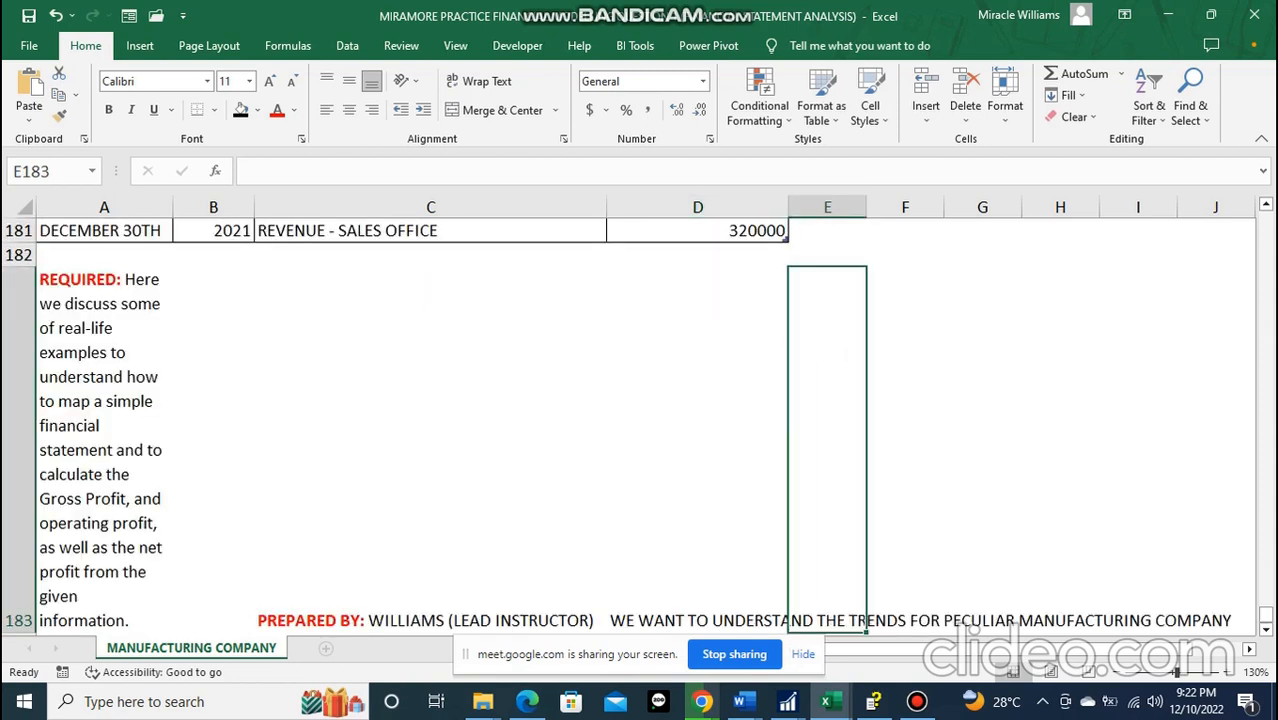
- Wrap the text of the note in cell D183 and format it in bold red
click(698, 450)
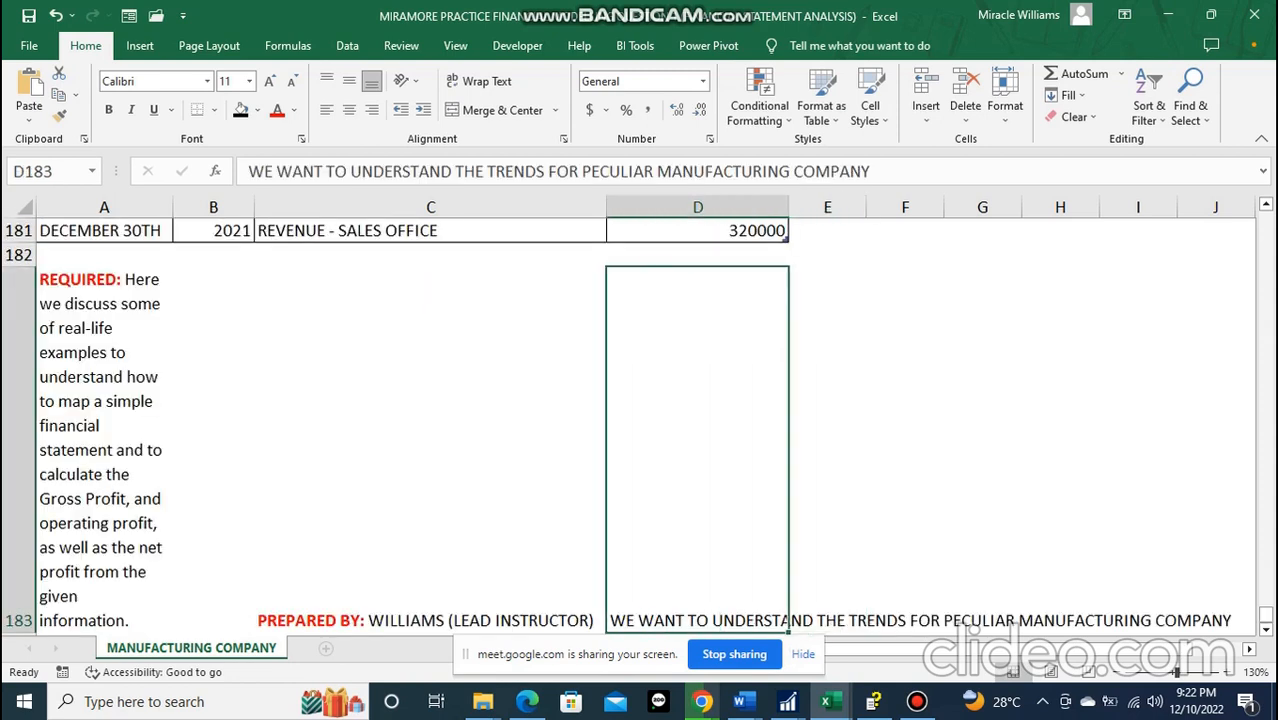
click(480, 81)
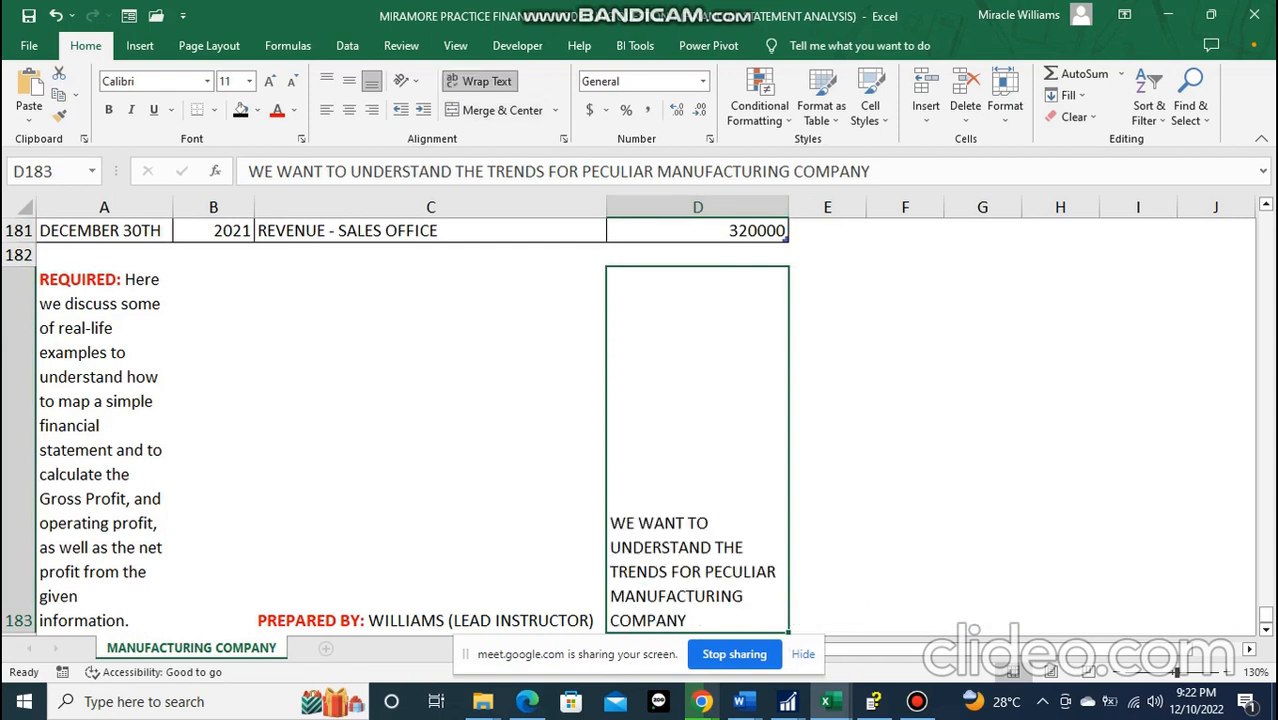
click(277, 110)
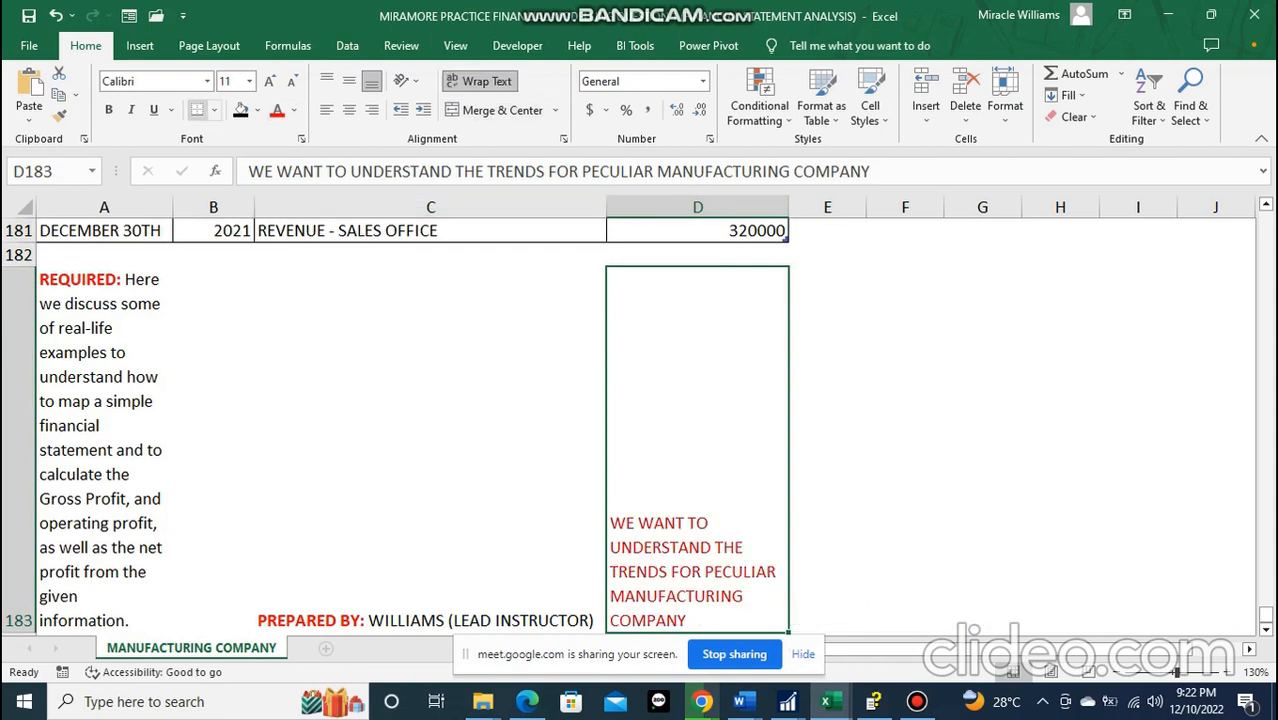
click(108, 110)
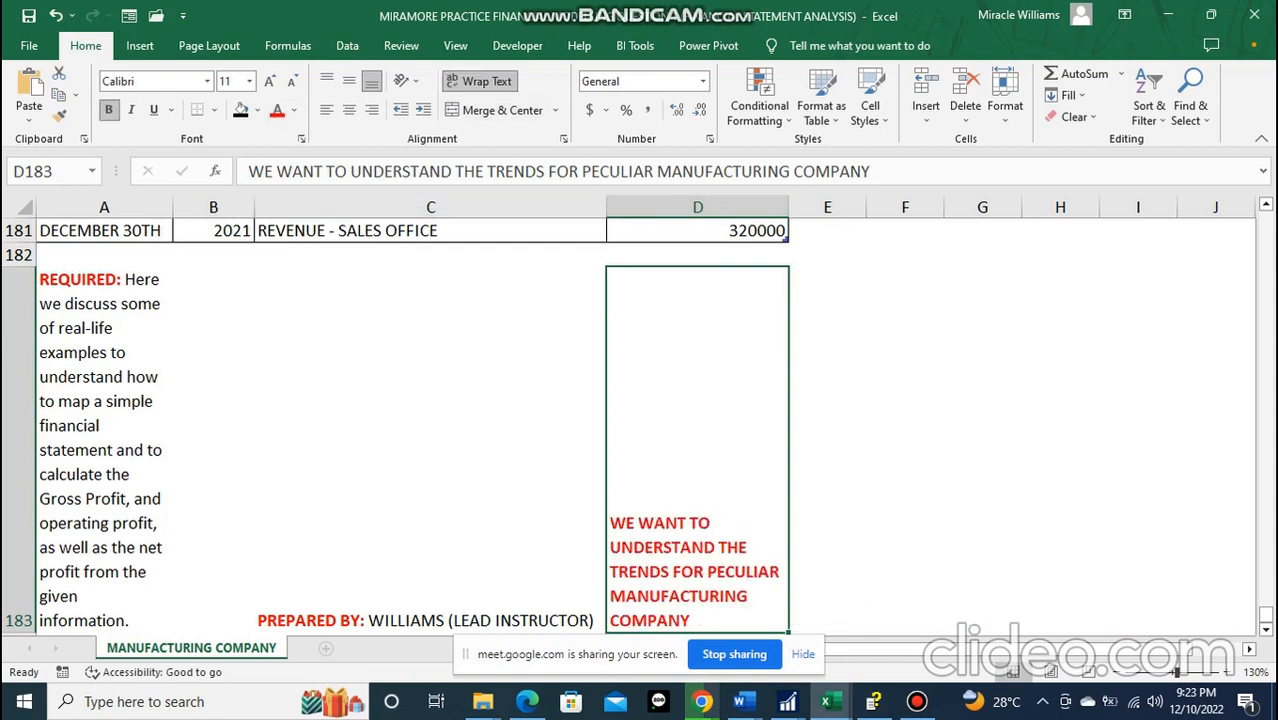
click(104, 450)
click(697, 450)
click(430, 450)
click(697, 450)
- Give the table's header row A1:D1 red text and a light blue fill
scroll(697, 450, up, 20)
scroll(697, 450, up, 20)
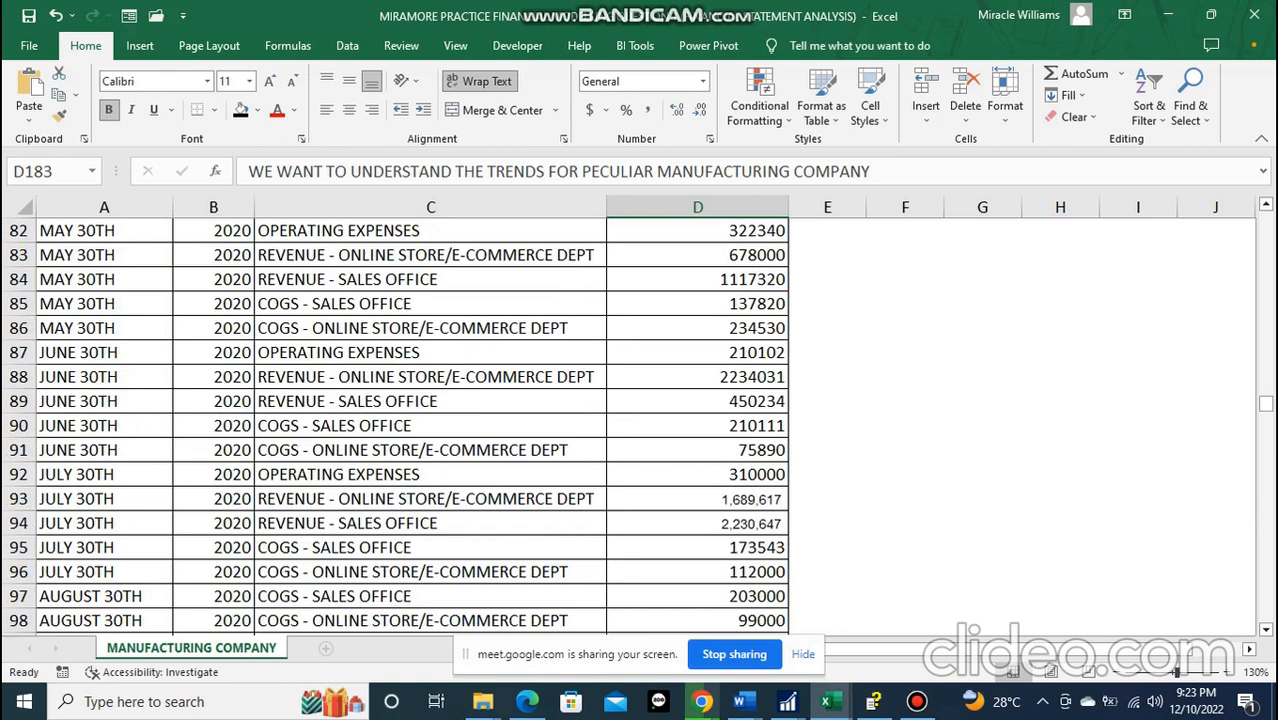
scroll(697, 450, up, 7)
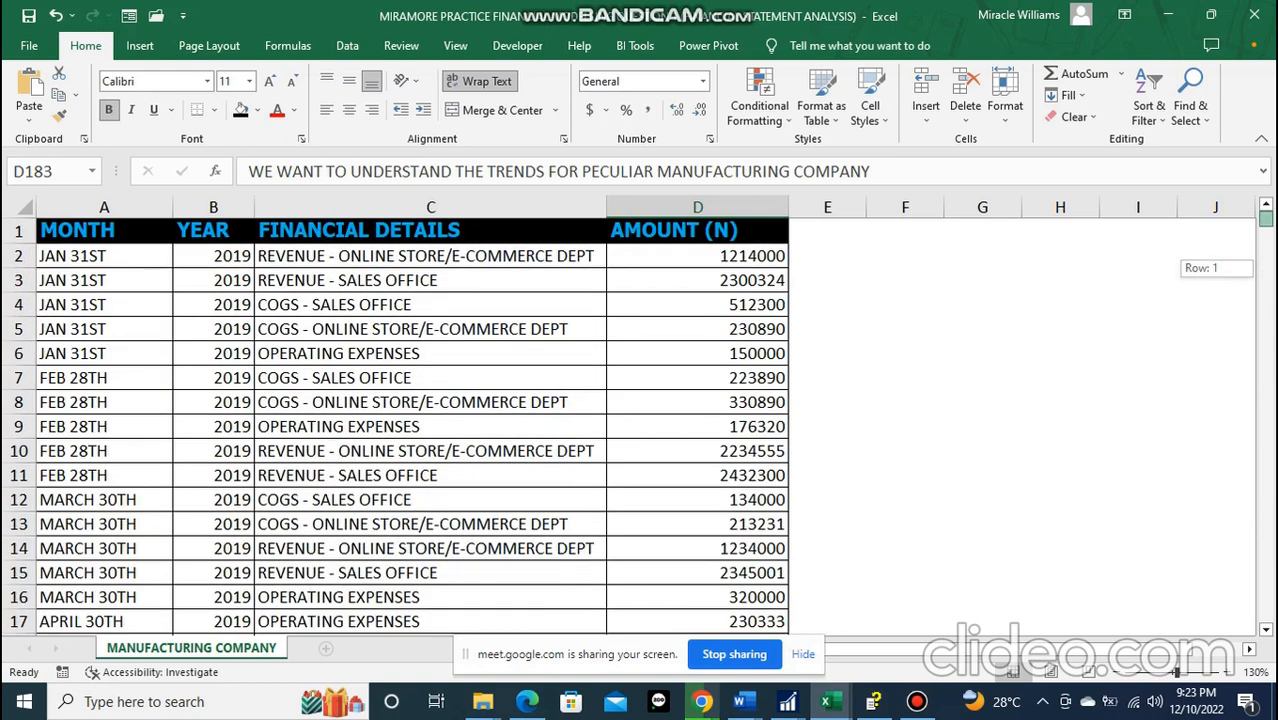
drag(100, 230, 697, 230)
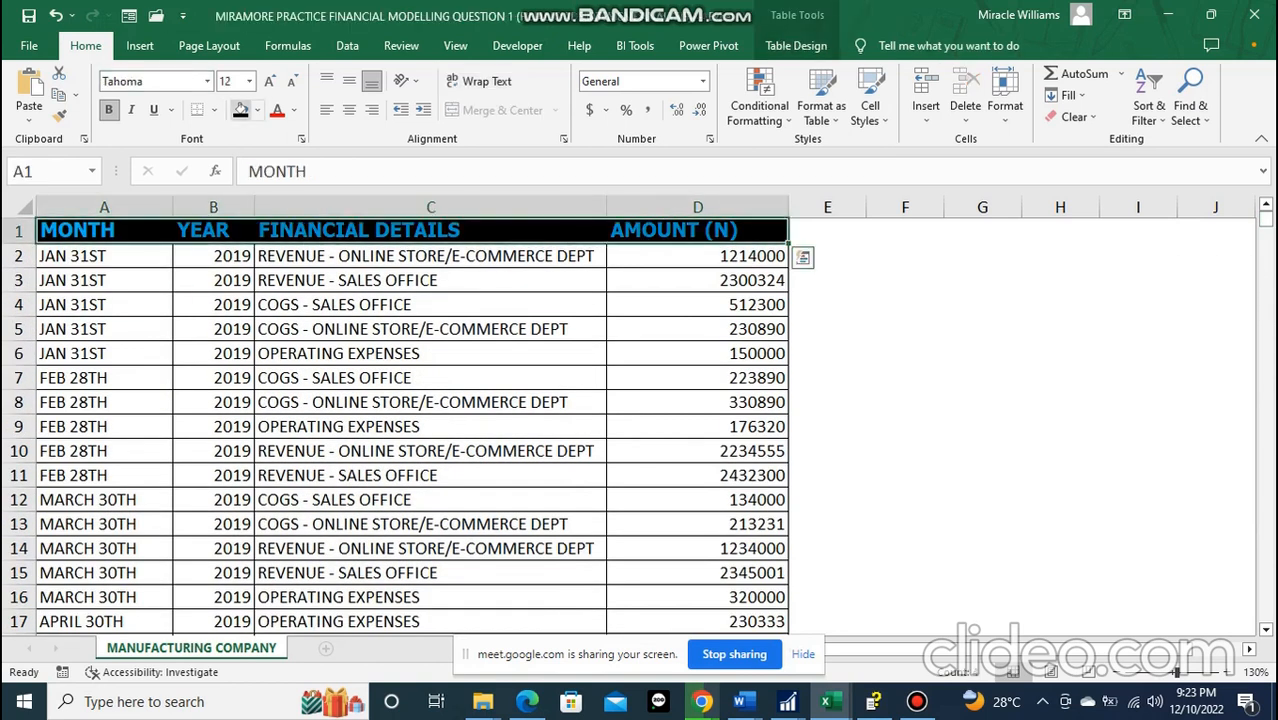
click(277, 110)
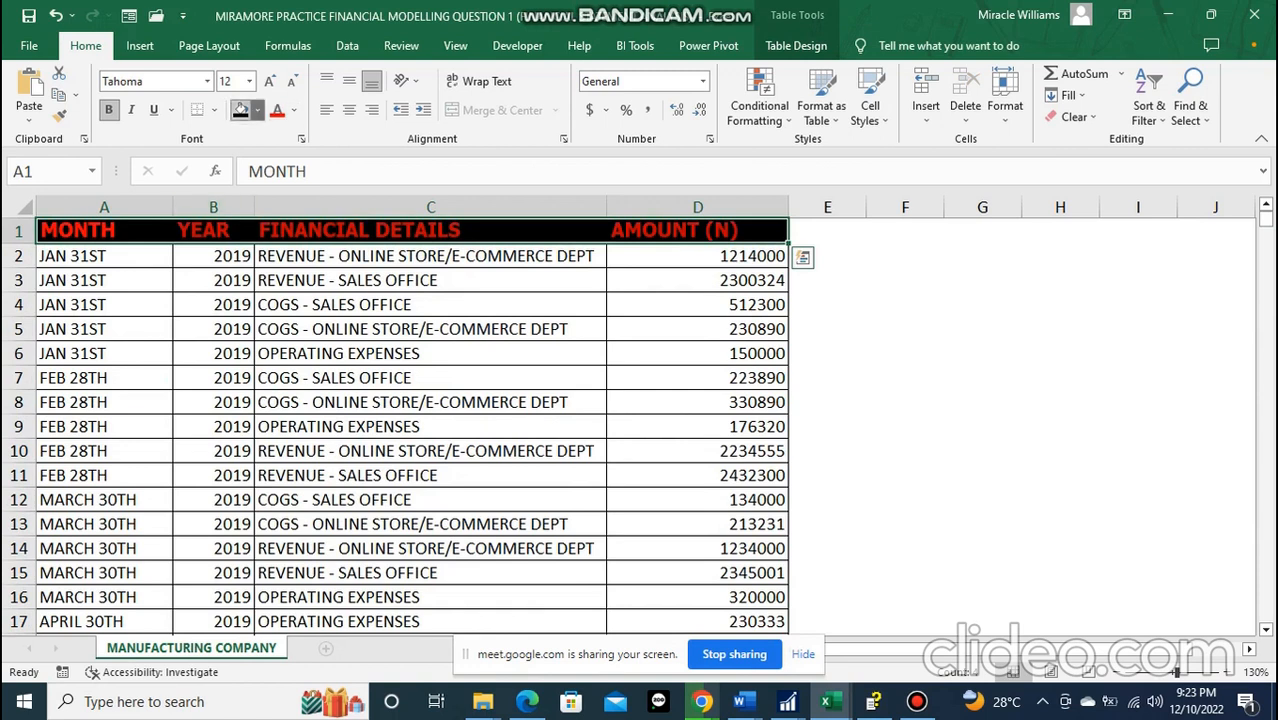
click(257, 110)
click(335, 256)
click(430, 329)
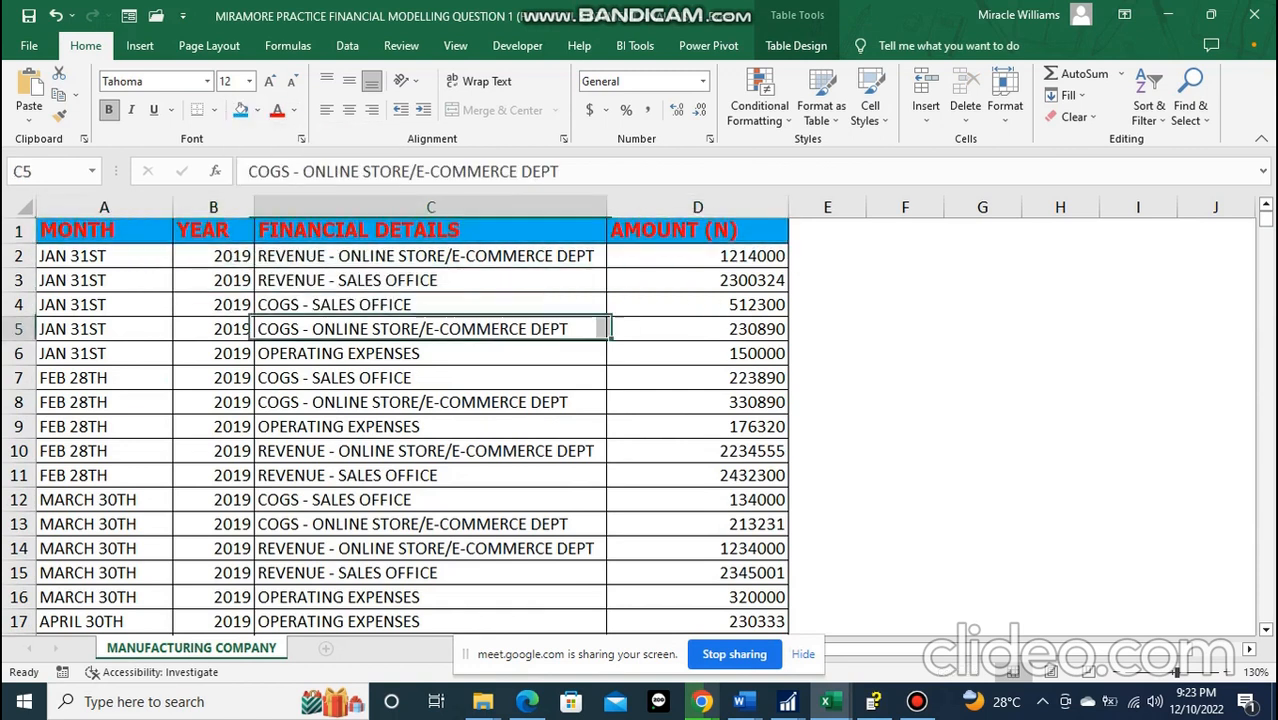
- Change the font color of the header row A1:D1 to yellow
drag(60, 230, 690, 230)
click(293, 110)
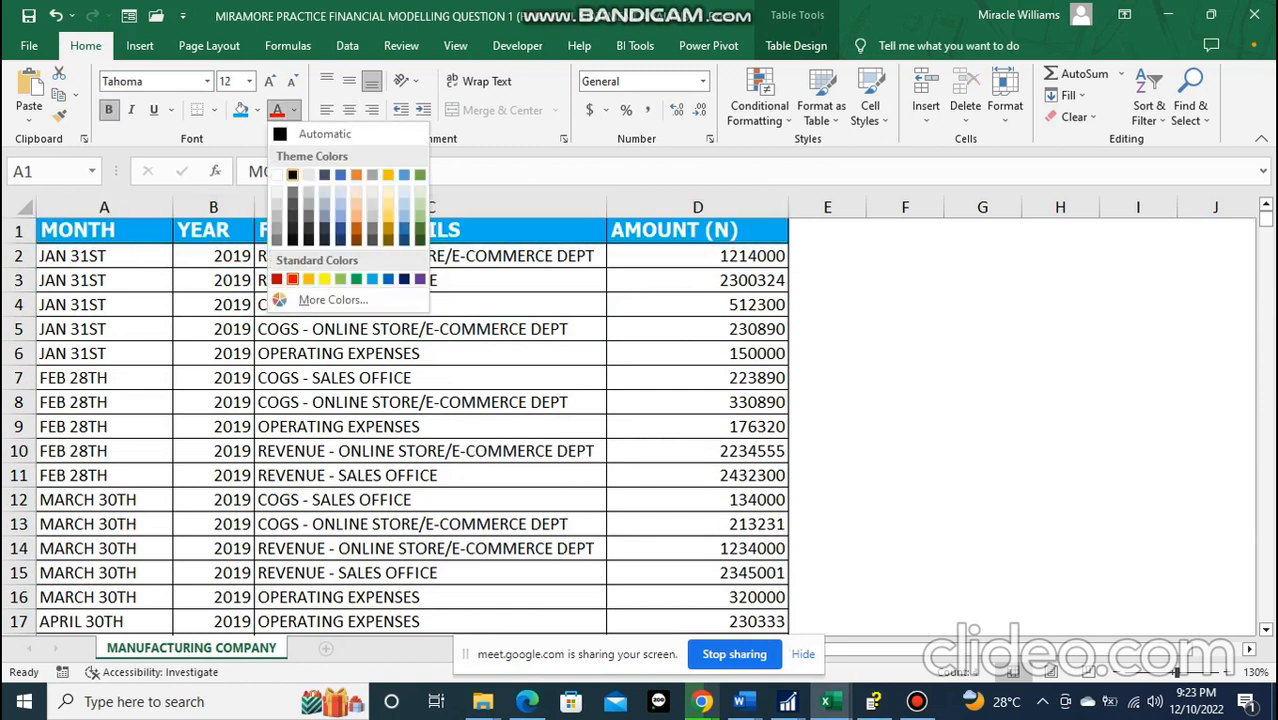
click(334, 274)
click(598, 371)
- Change the font color of the trends note in cell D183 to yellow
scroll(400, 420, down, 20)
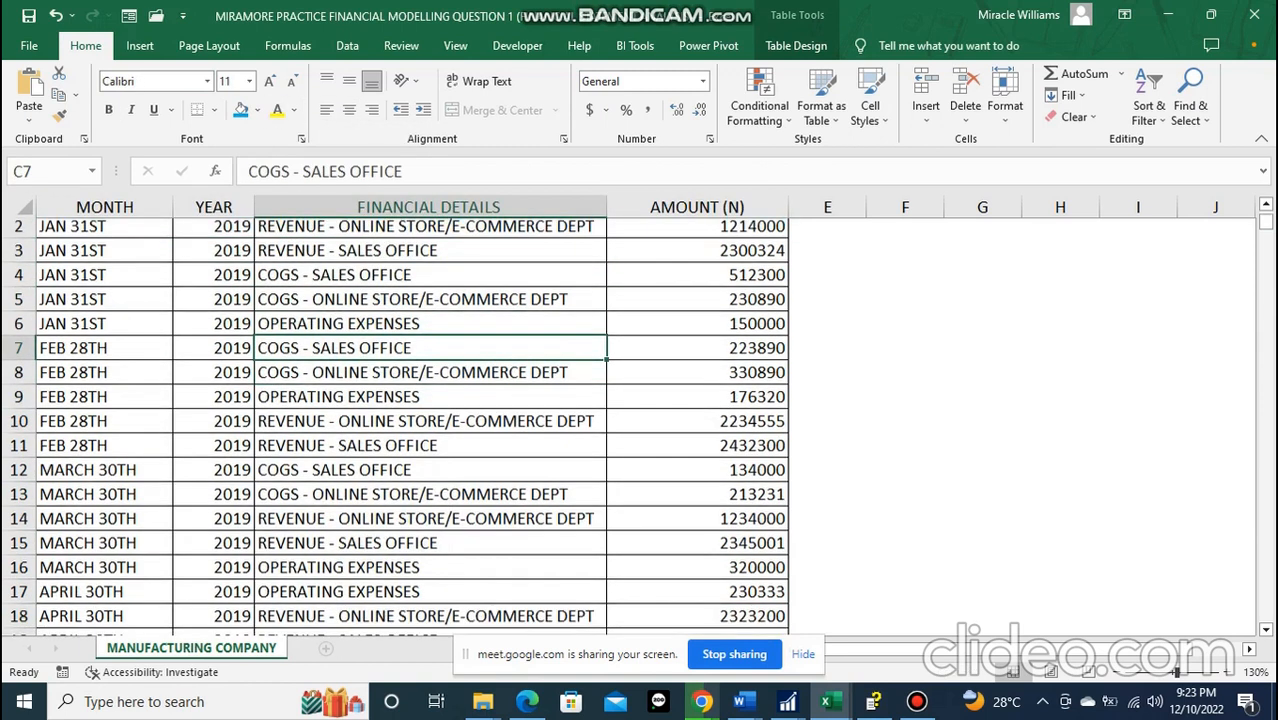
scroll(400, 420, down, 20)
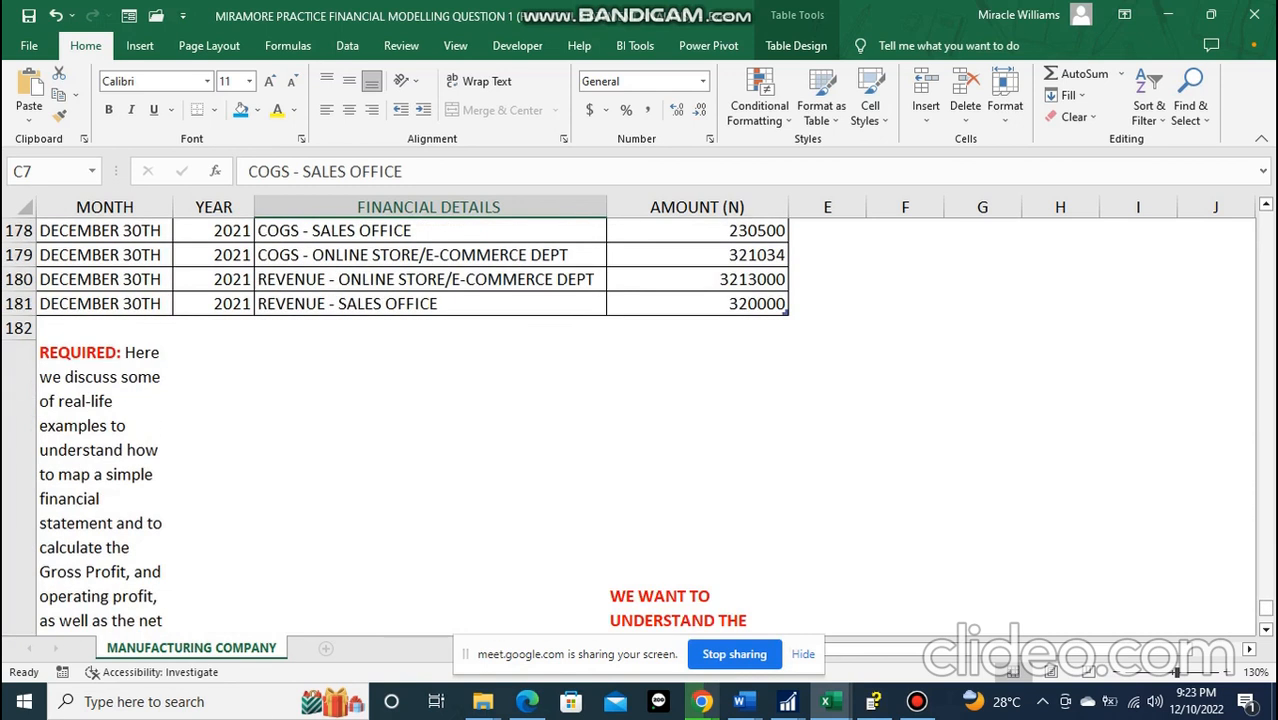
click(690, 540)
click(277, 110)
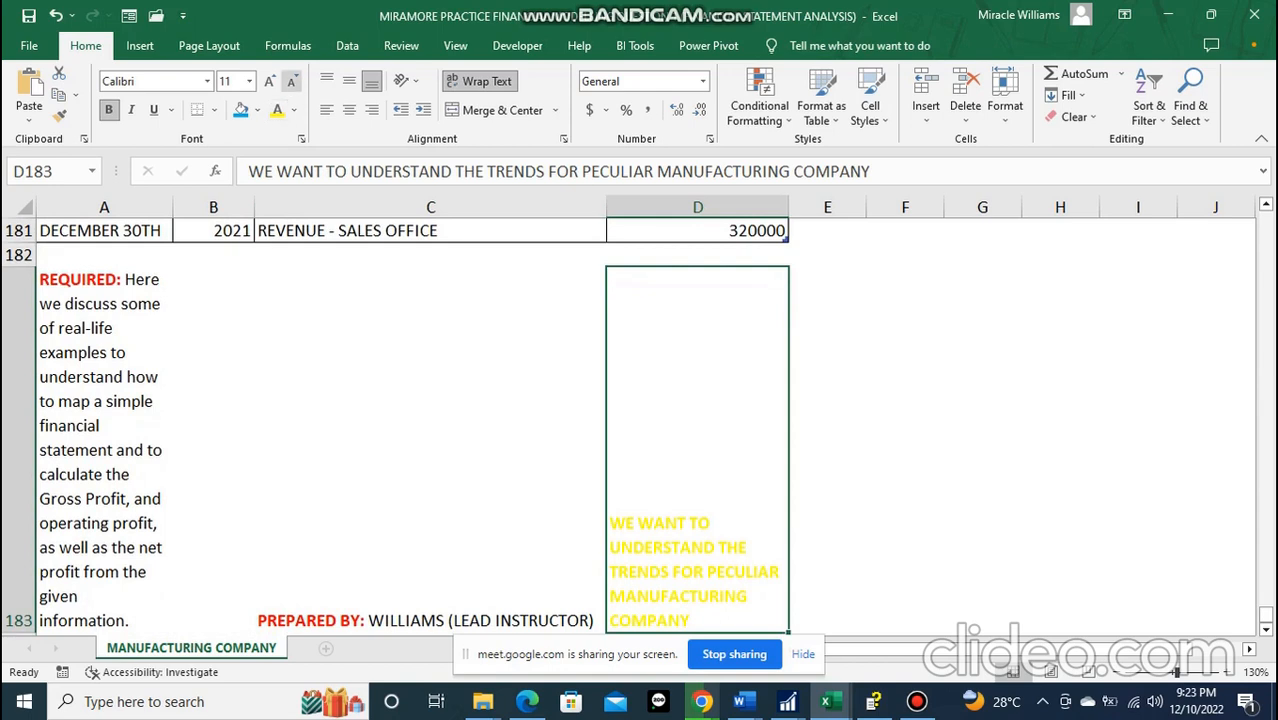
- Fill cell D183 with light blue and append "FO YEAR 2019, 2020 & 2021" to its trends note
click(241, 110)
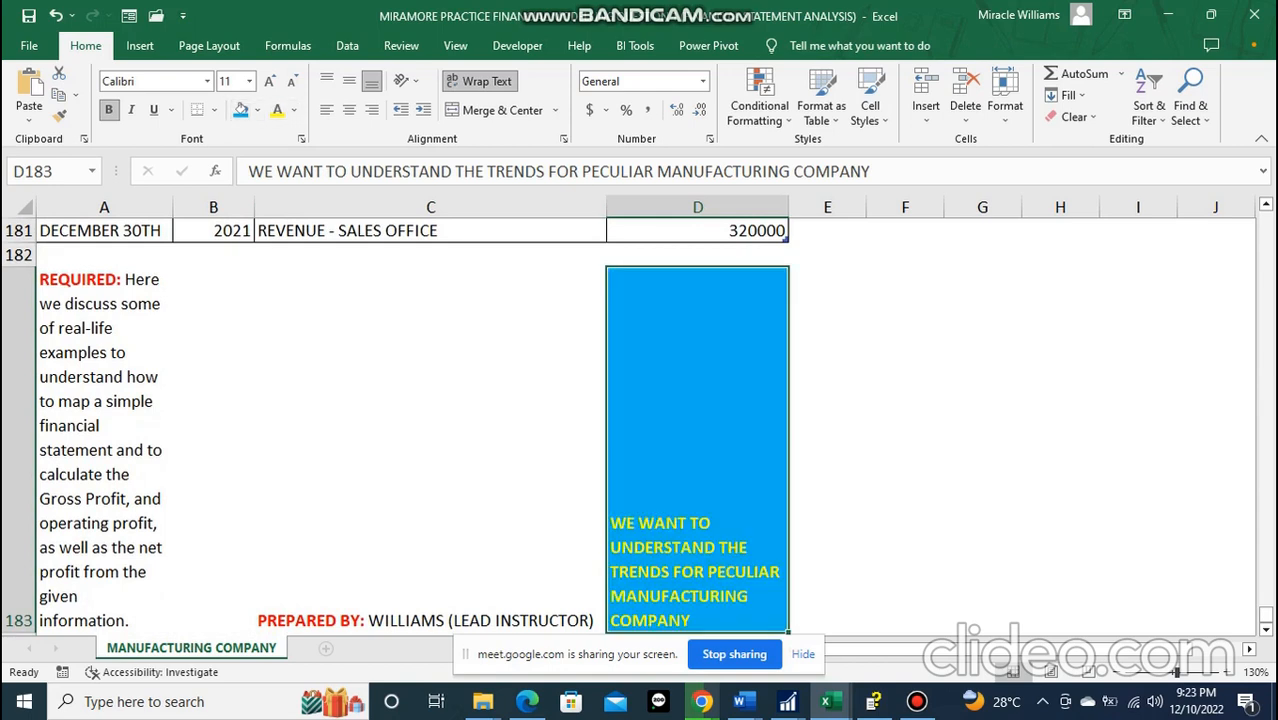
key(F2)
text(FO)
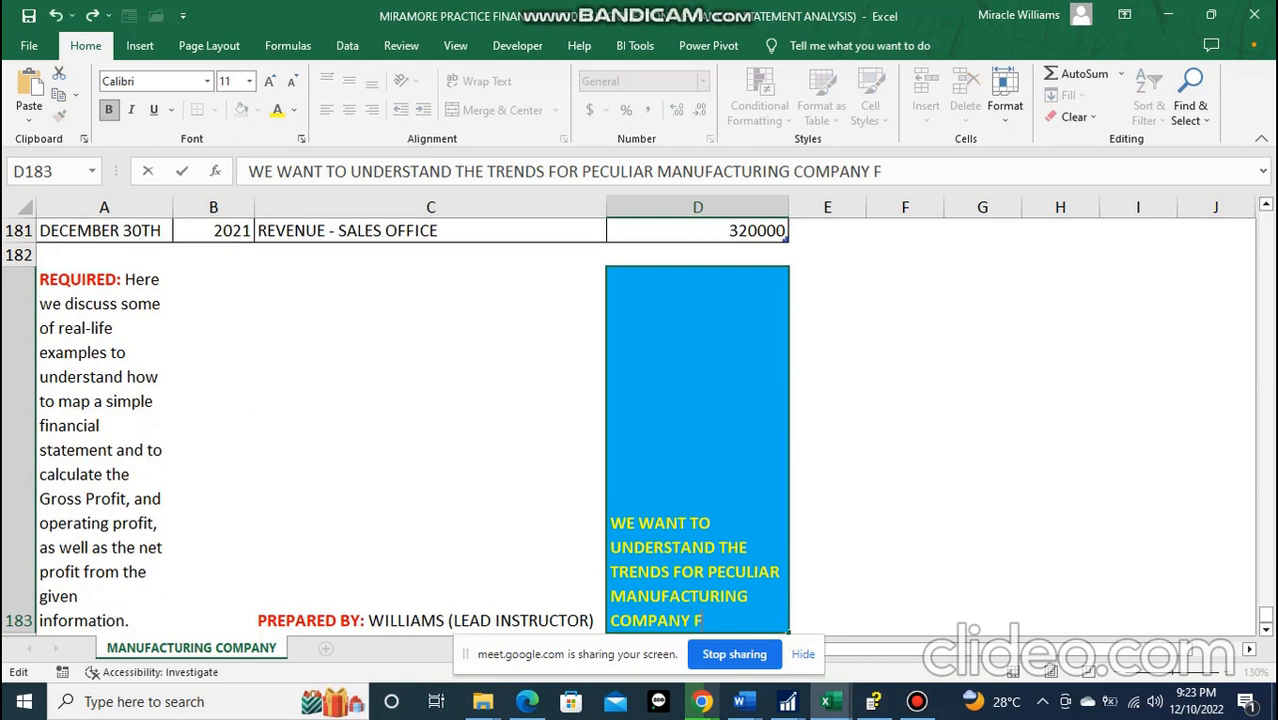
text( YEAR)
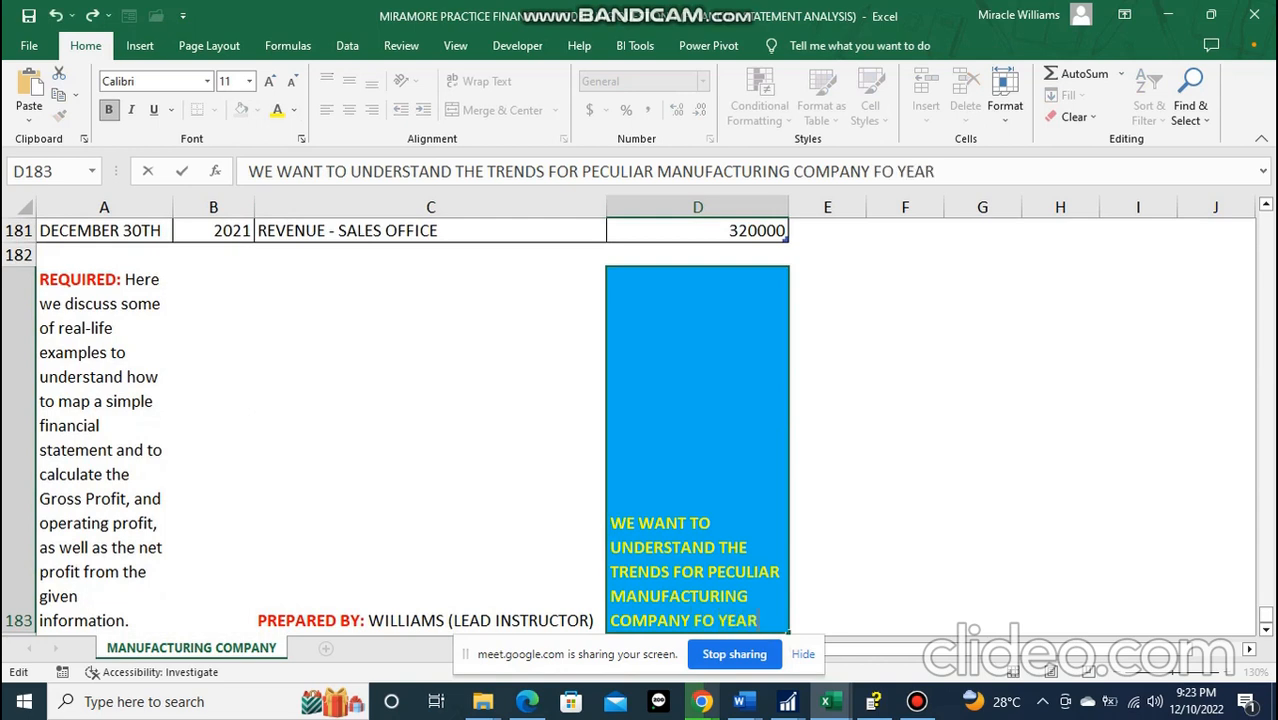
text( 2019,2020 & 2021)
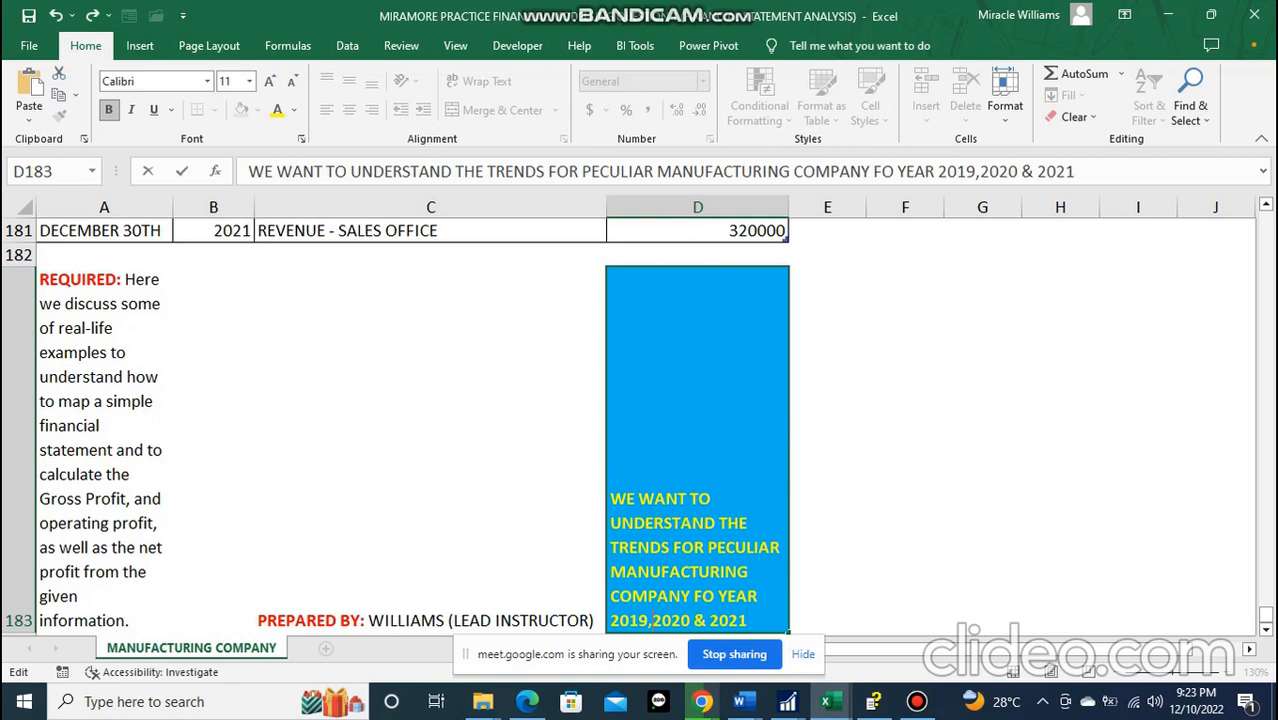
scroll(400, 430, up, 9)
scroll(400, 430, down, 4)
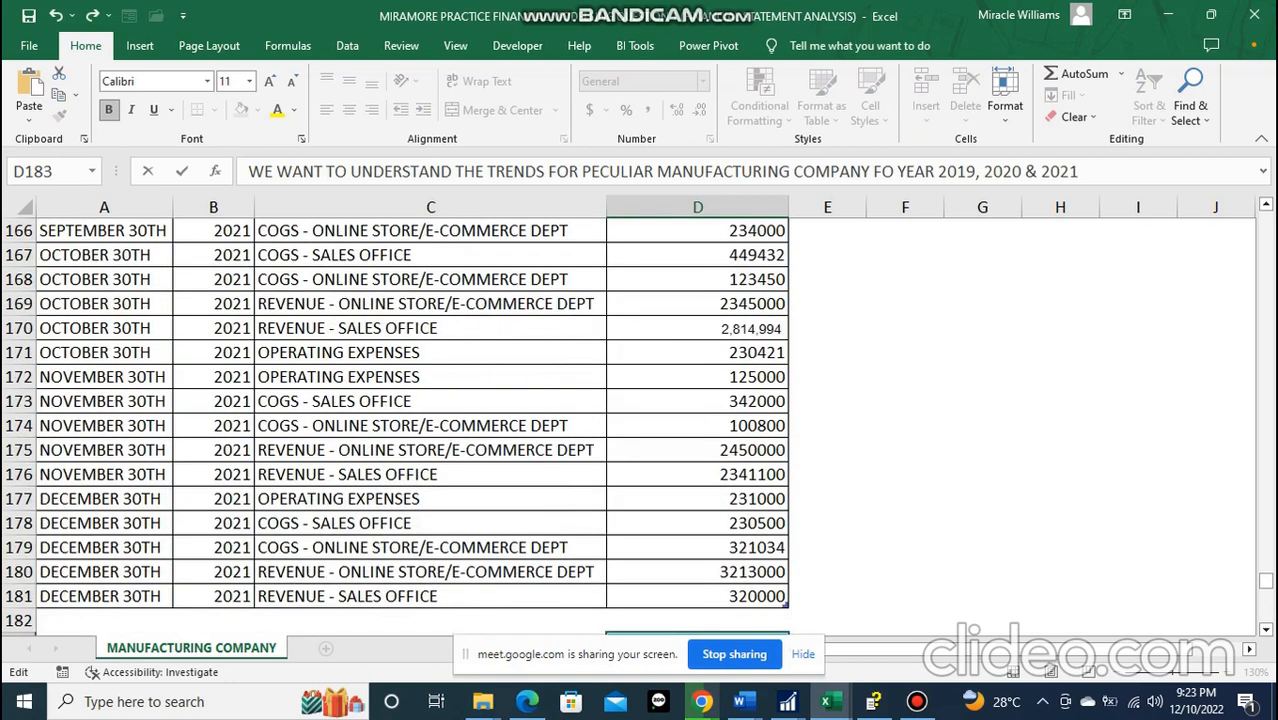
scroll(400, 430, up, 19)
scroll(400, 430, down, 20)
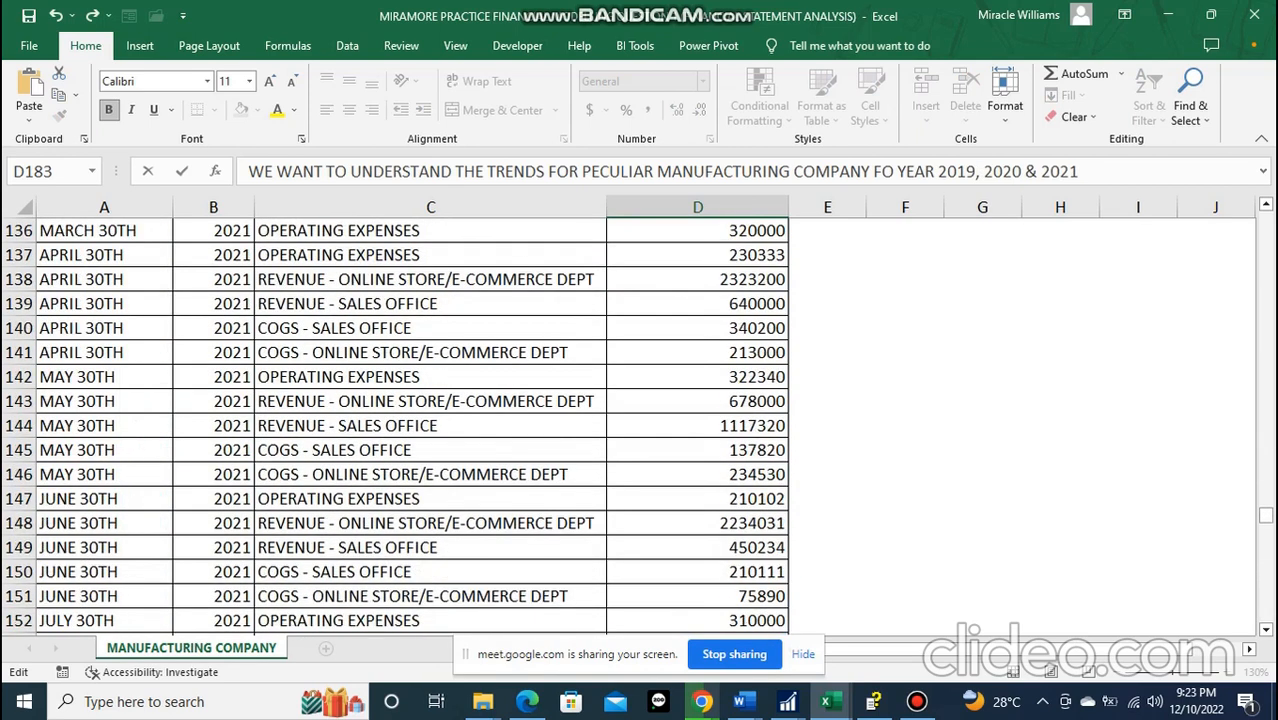
scroll(400, 430, up, 3)
scroll(400, 430, down, 2)
scroll(400, 430, up, 2)
key(Tab)
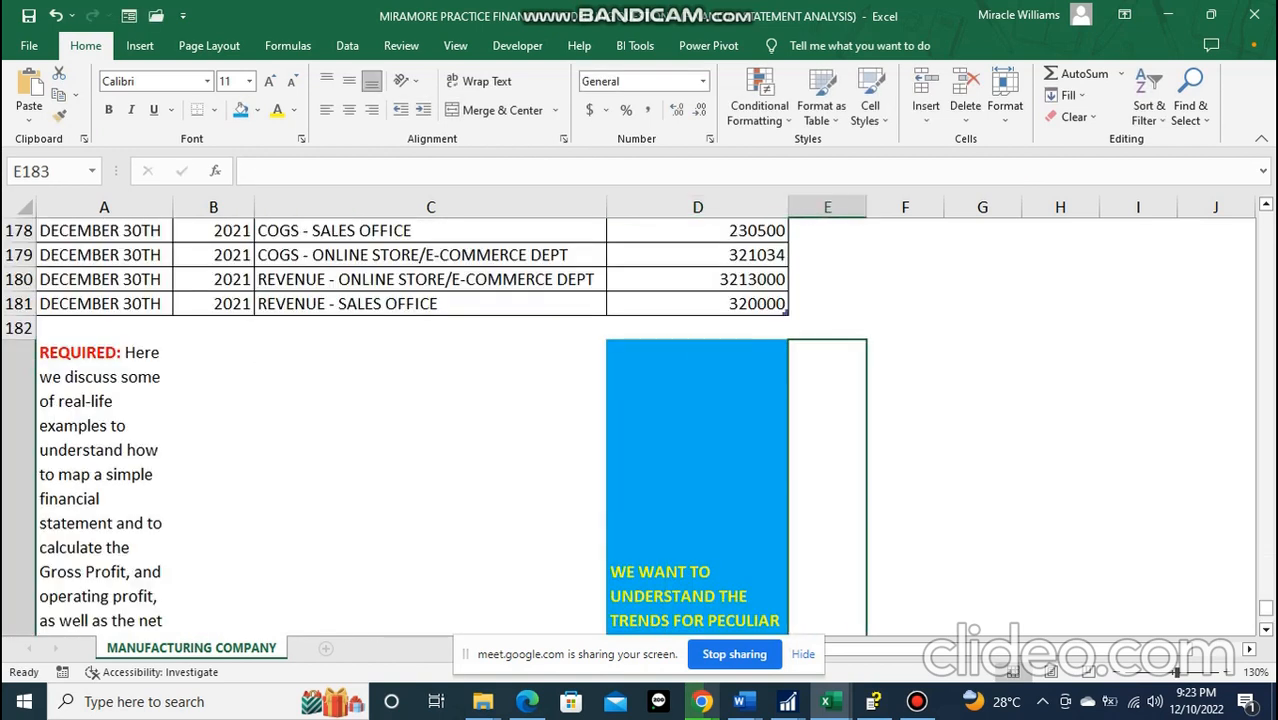
scroll(640, 426, down, 1)
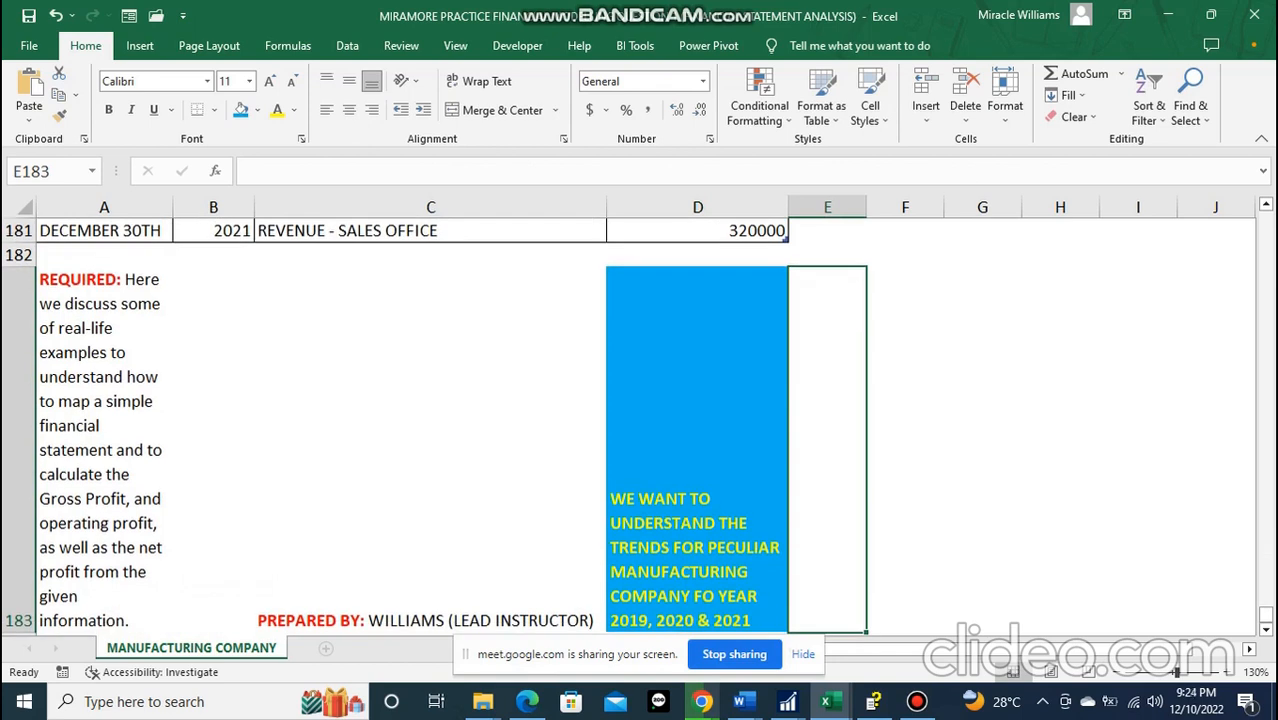
scroll(640, 426, down, 1)
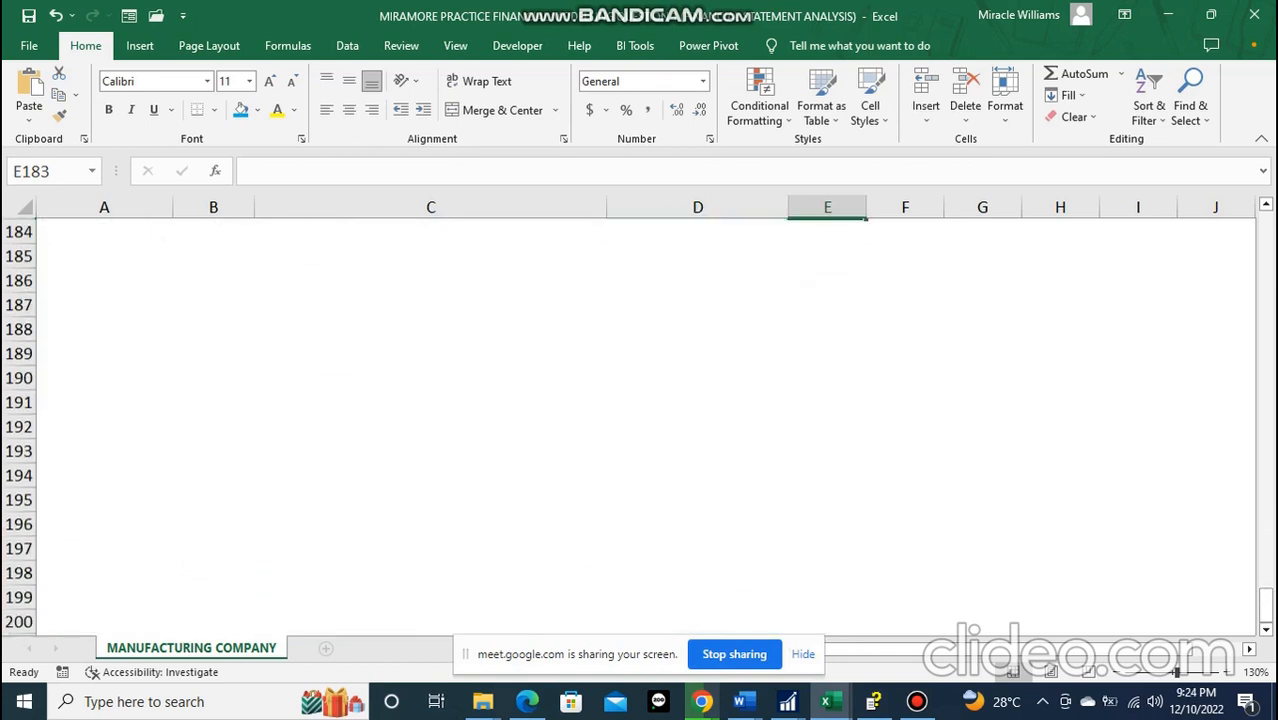
scroll(640, 426, up, 2)
click(982, 487)
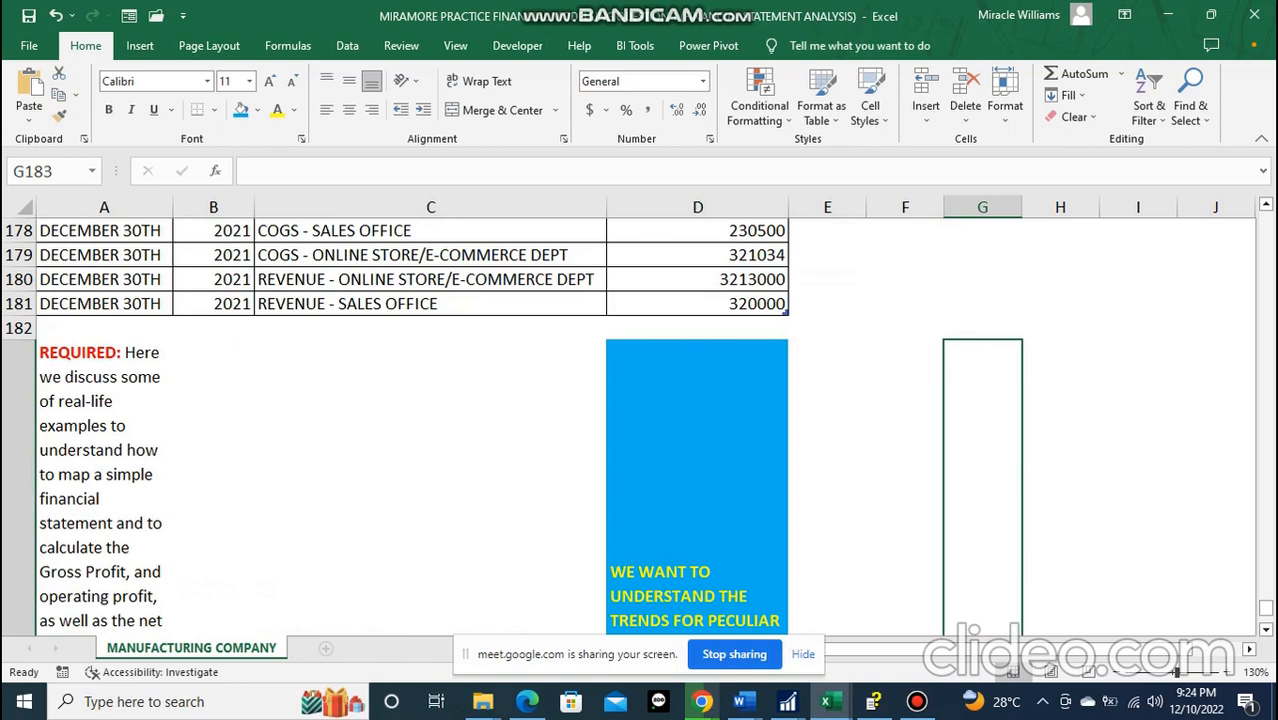
click(430, 487)
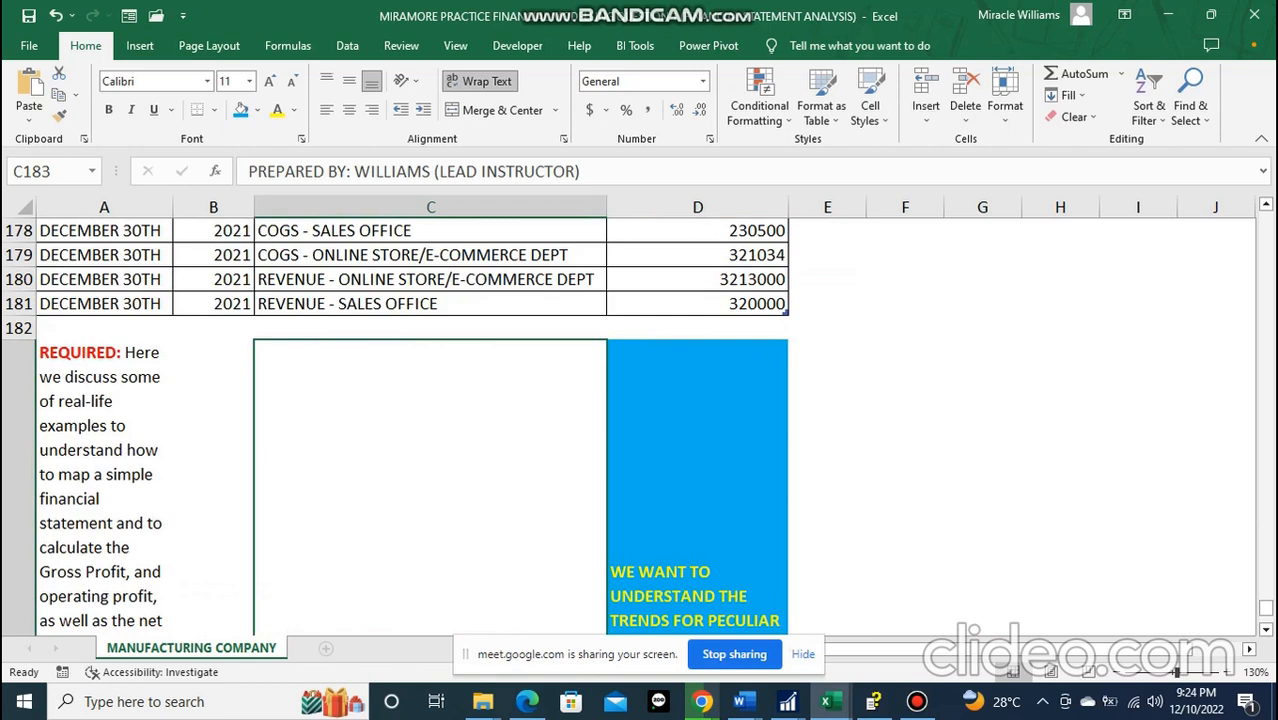
key(Right)
key(Right)
key(Right)
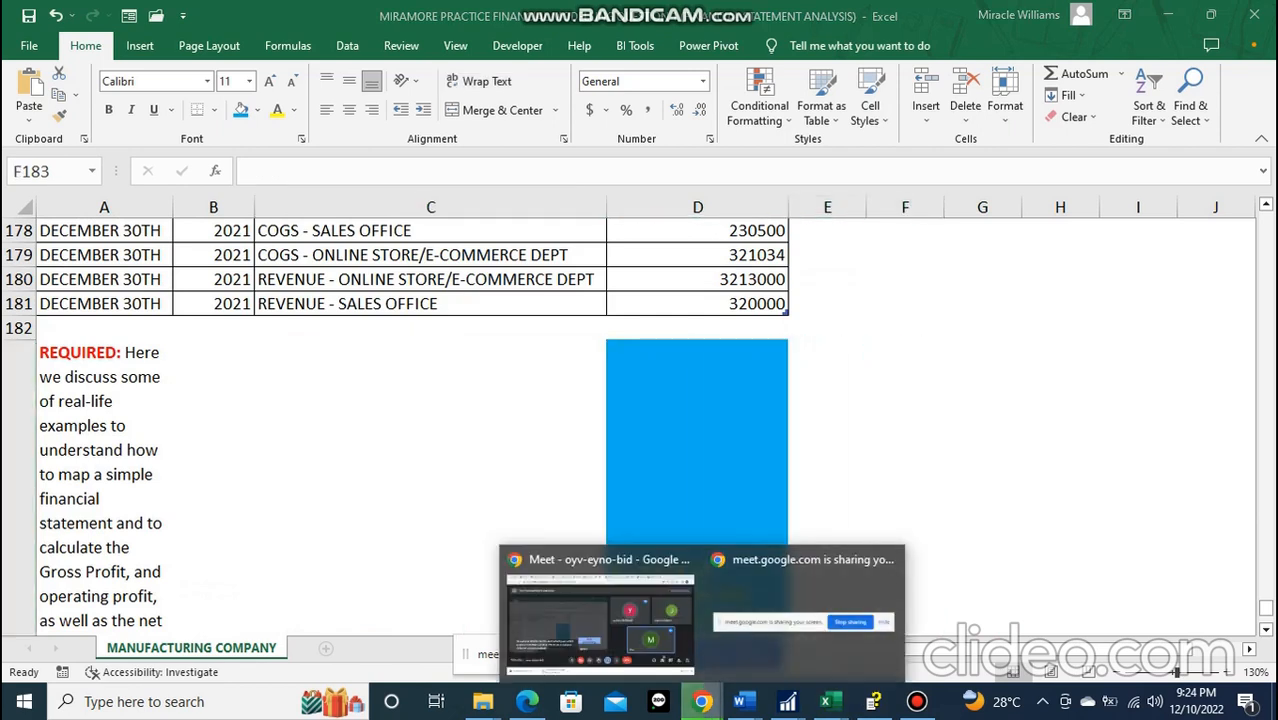
key(Left)
- Increase the font size of the July 2021 revenue amounts in D153:D154 by one step
scroll(640, 420, up, 7)
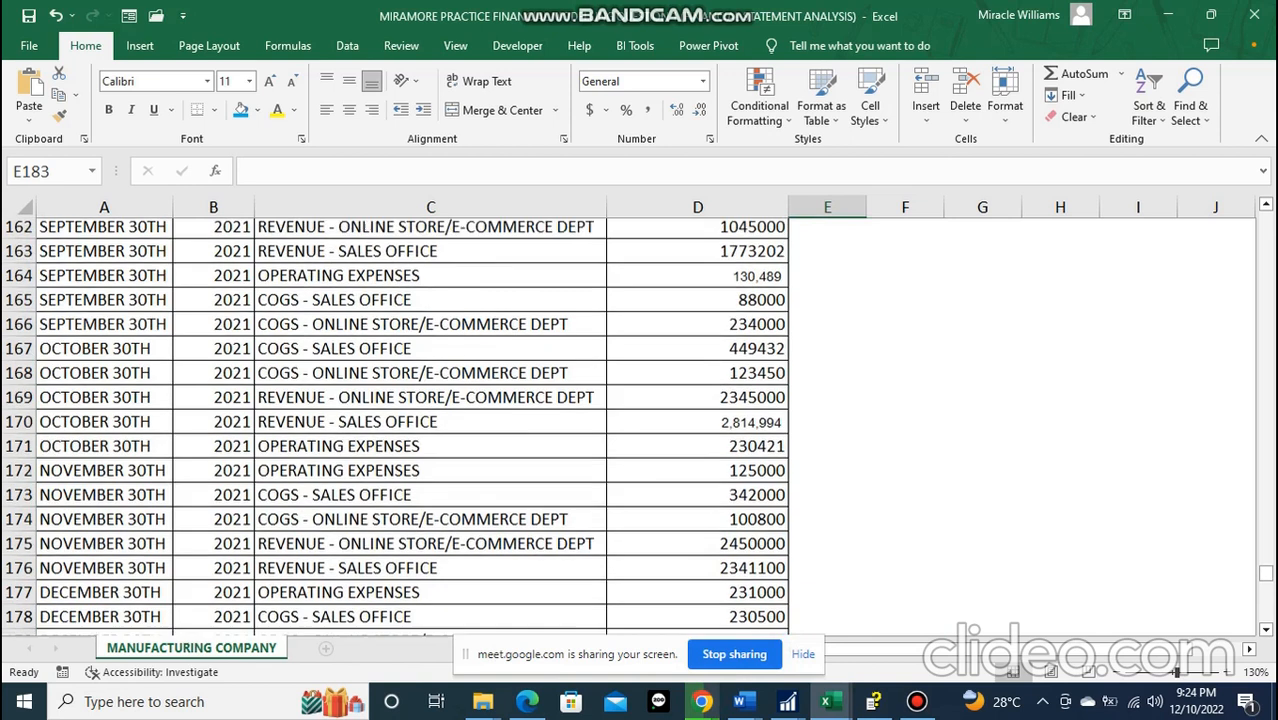
scroll(640, 420, up, 7)
scroll(640, 420, down, 2)
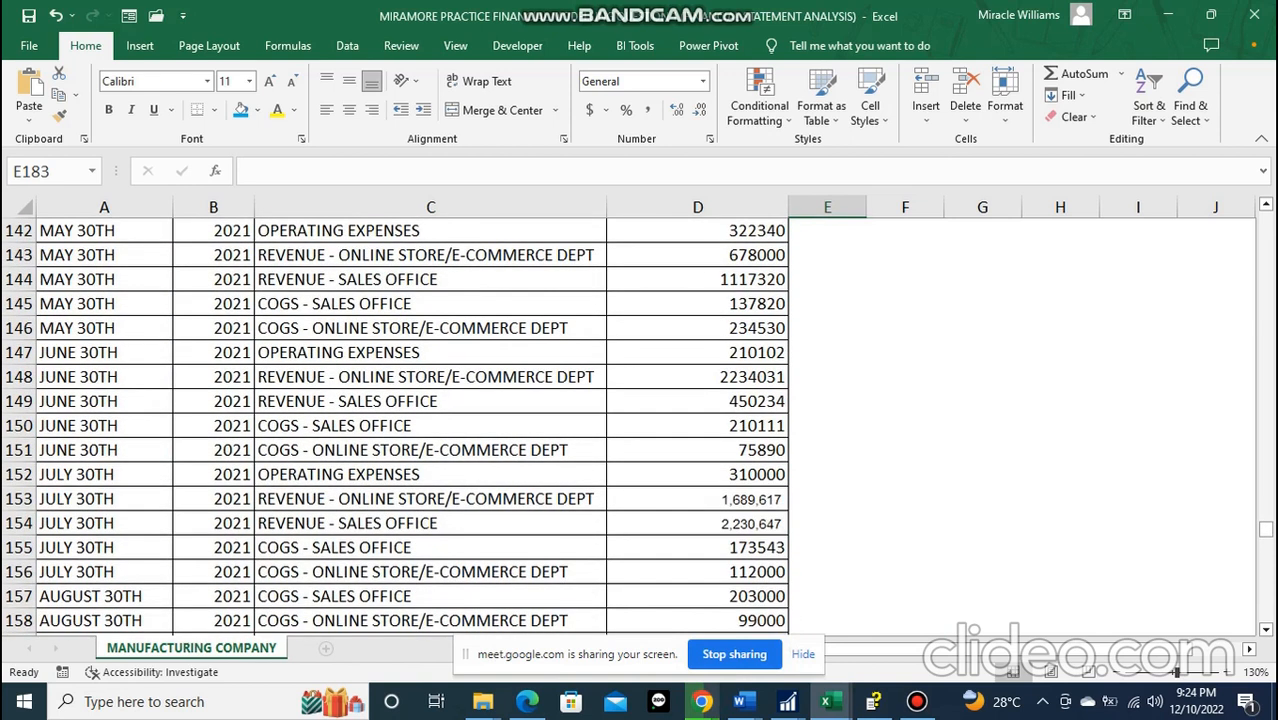
drag(698, 499, 698, 523)
click(698, 475)
click(265, 81)
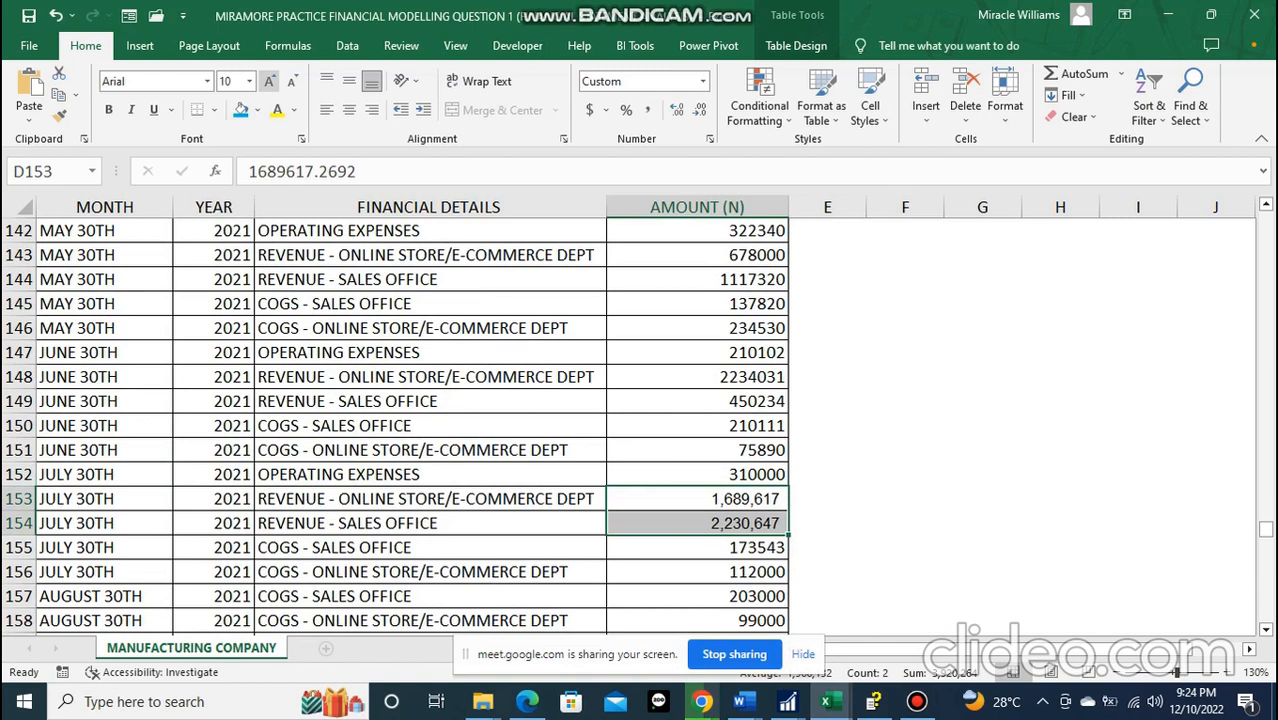
click(430, 499)
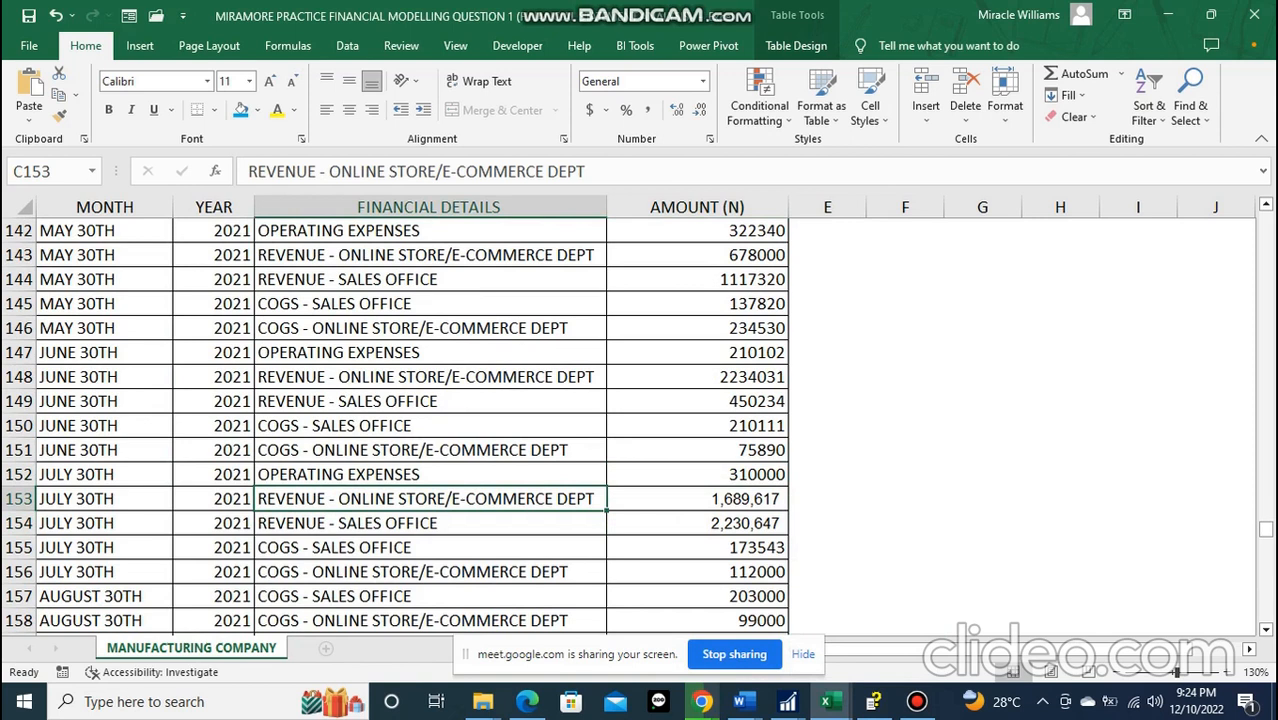
- Add a new column to the table with the header MAPPING in cell E1
scroll(640, 425, up, 16)
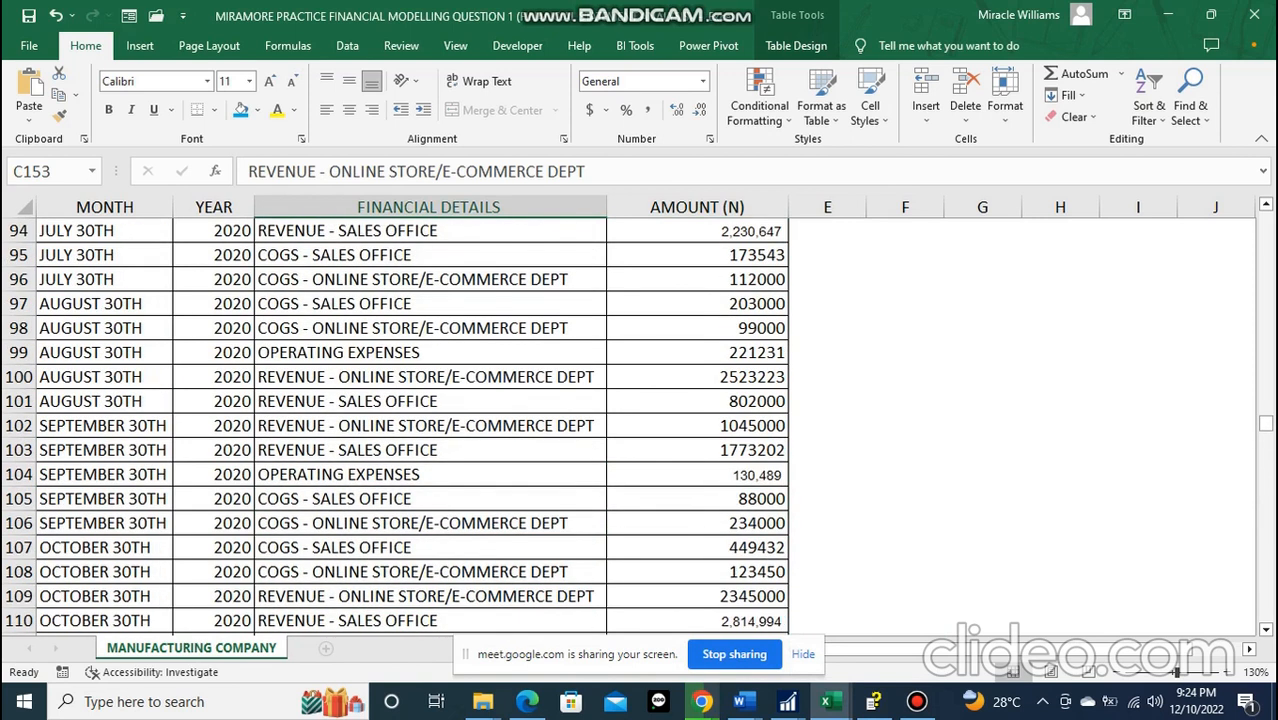
drag(1266, 424, 1266, 216)
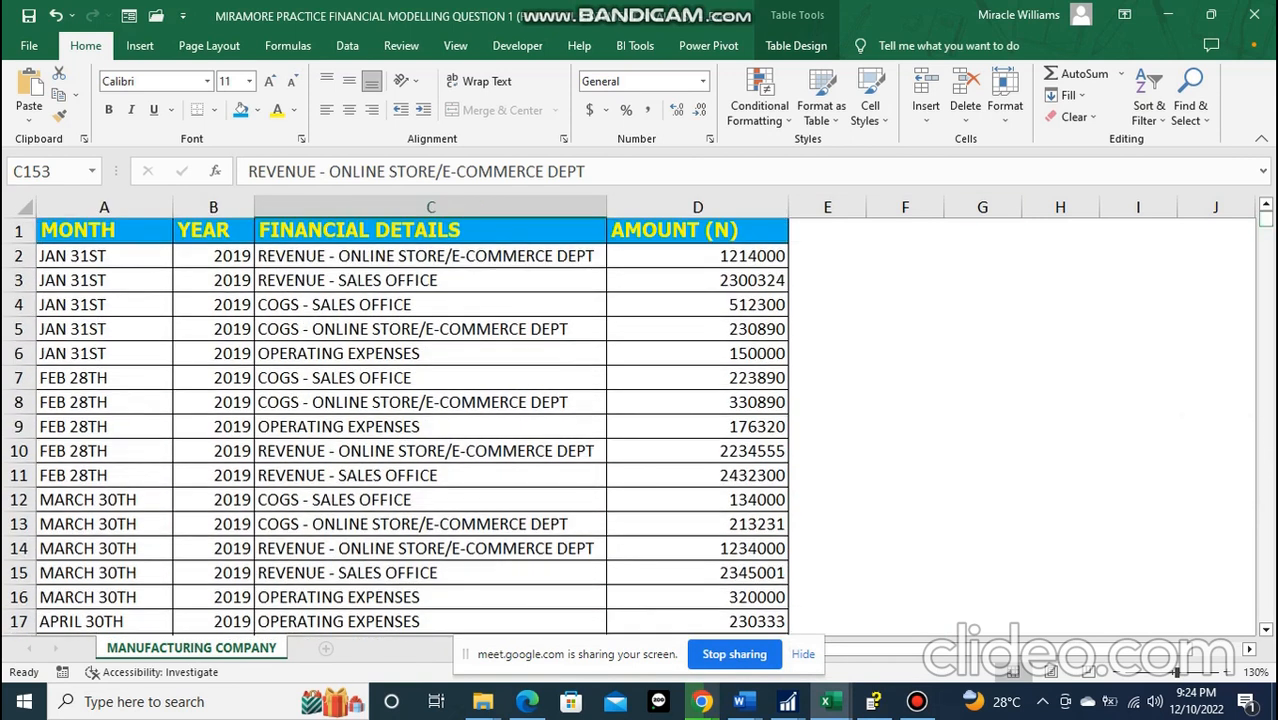
click(827, 231)
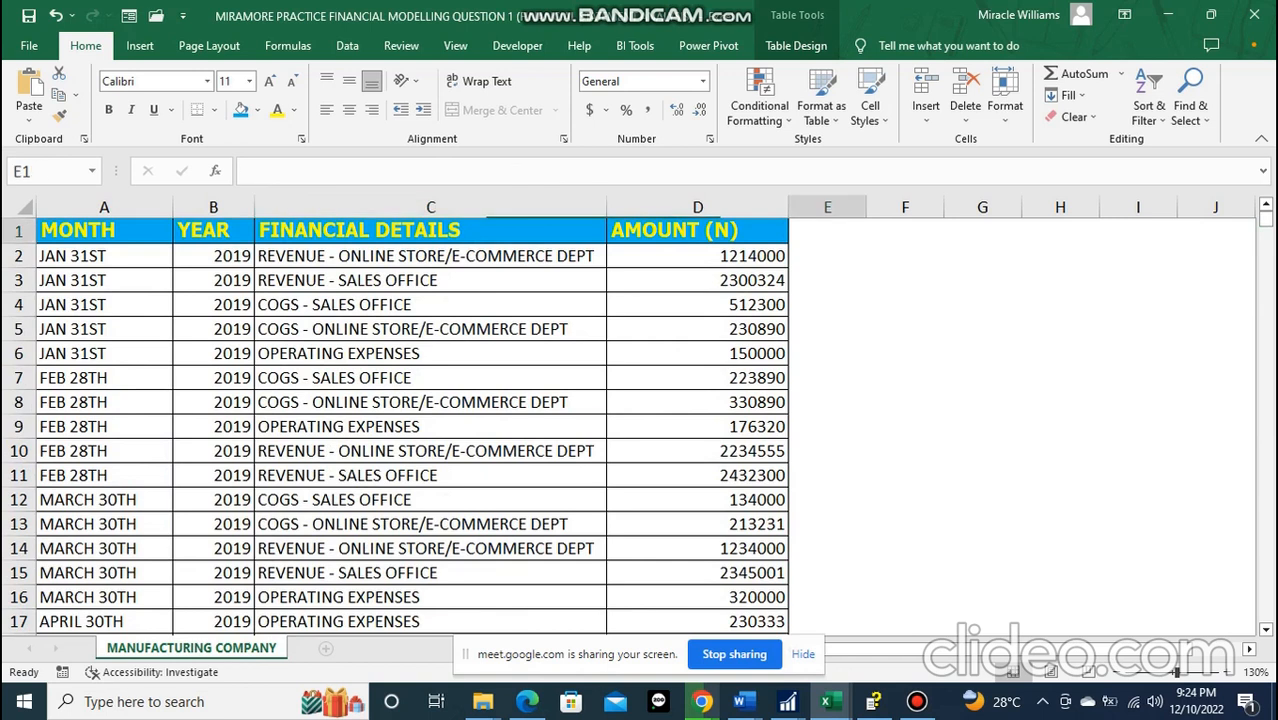
text(MAPPING)
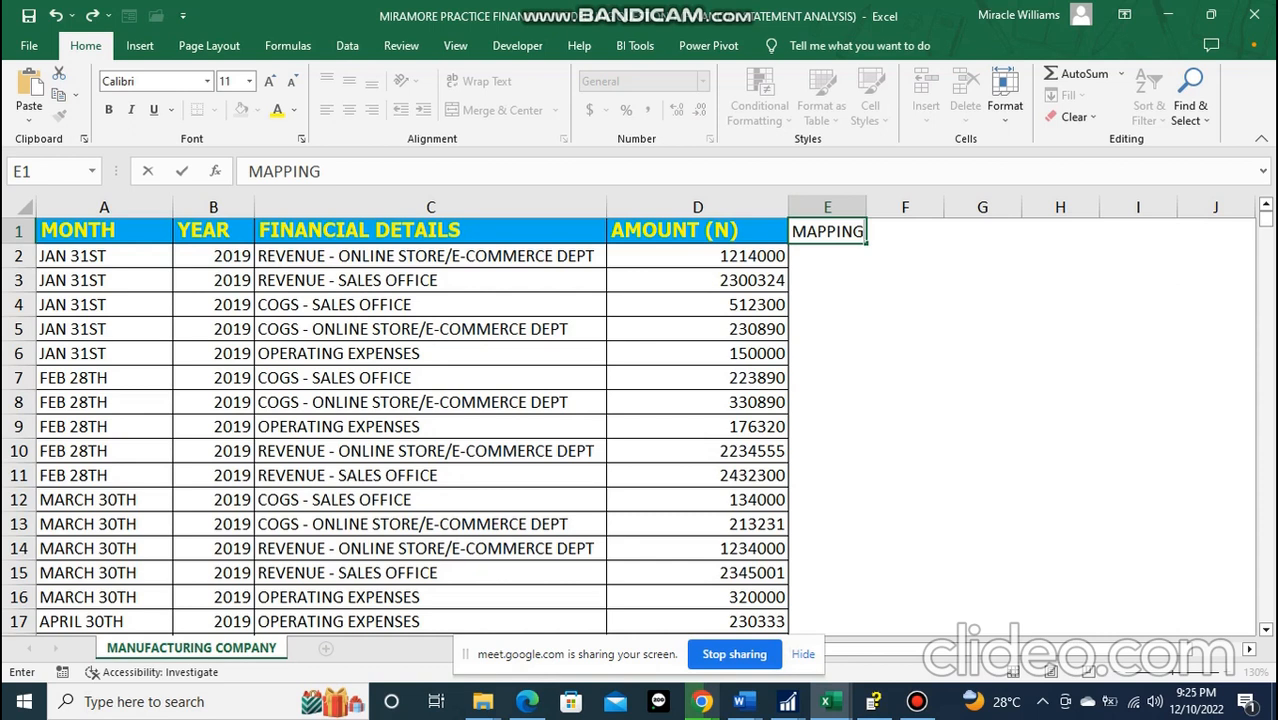
key(Return)
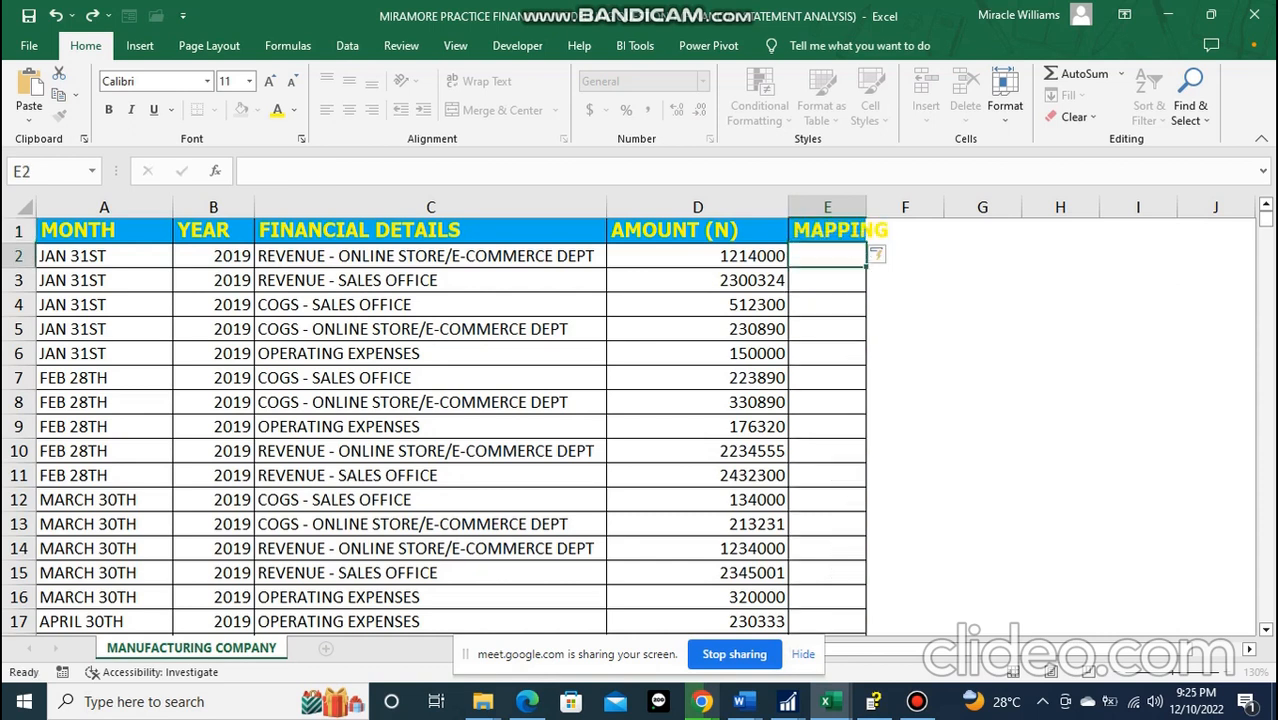
- Narrow the FINANCIAL DETAILS column
click(827, 231)
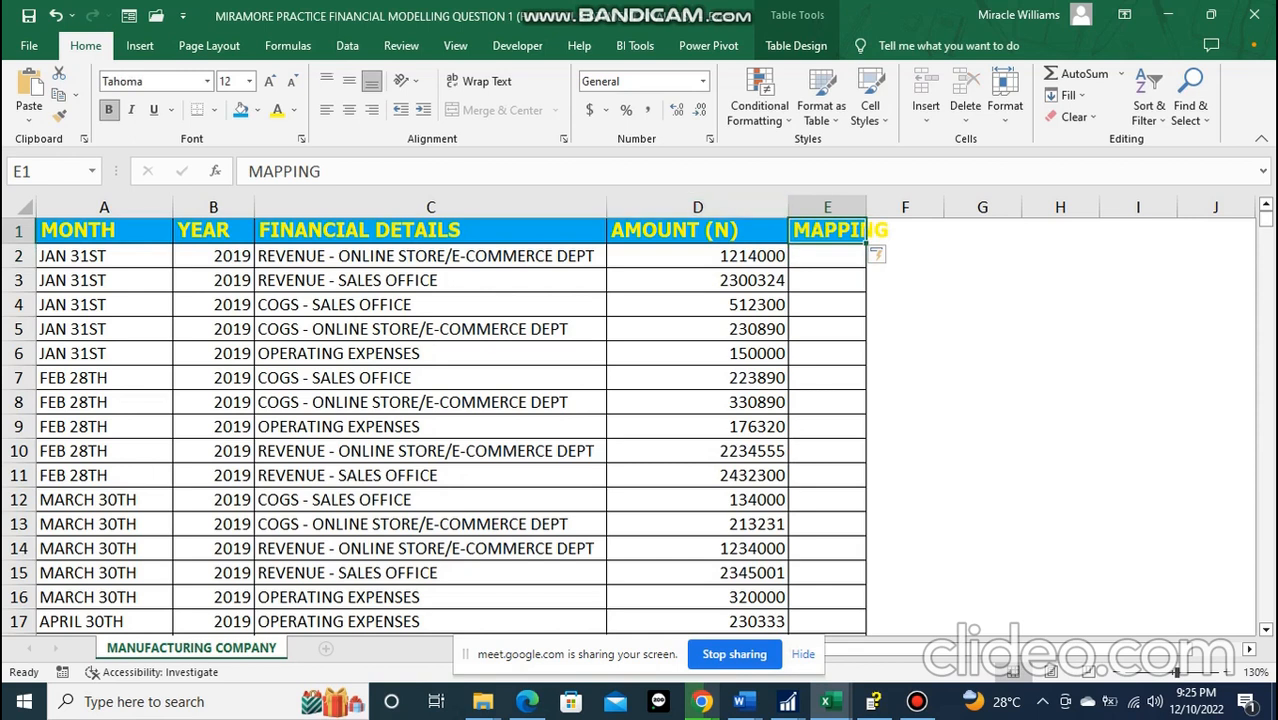
drag(606, 207, 446, 207)
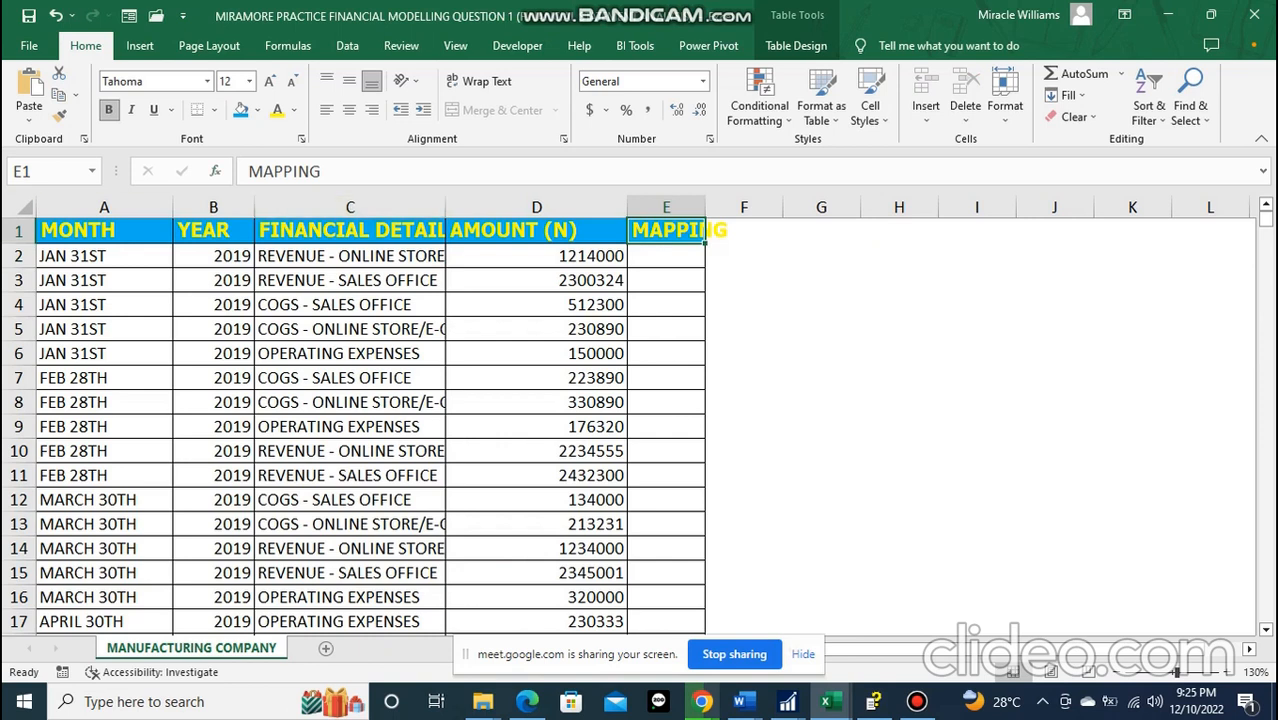
drag(446, 207, 413, 207)
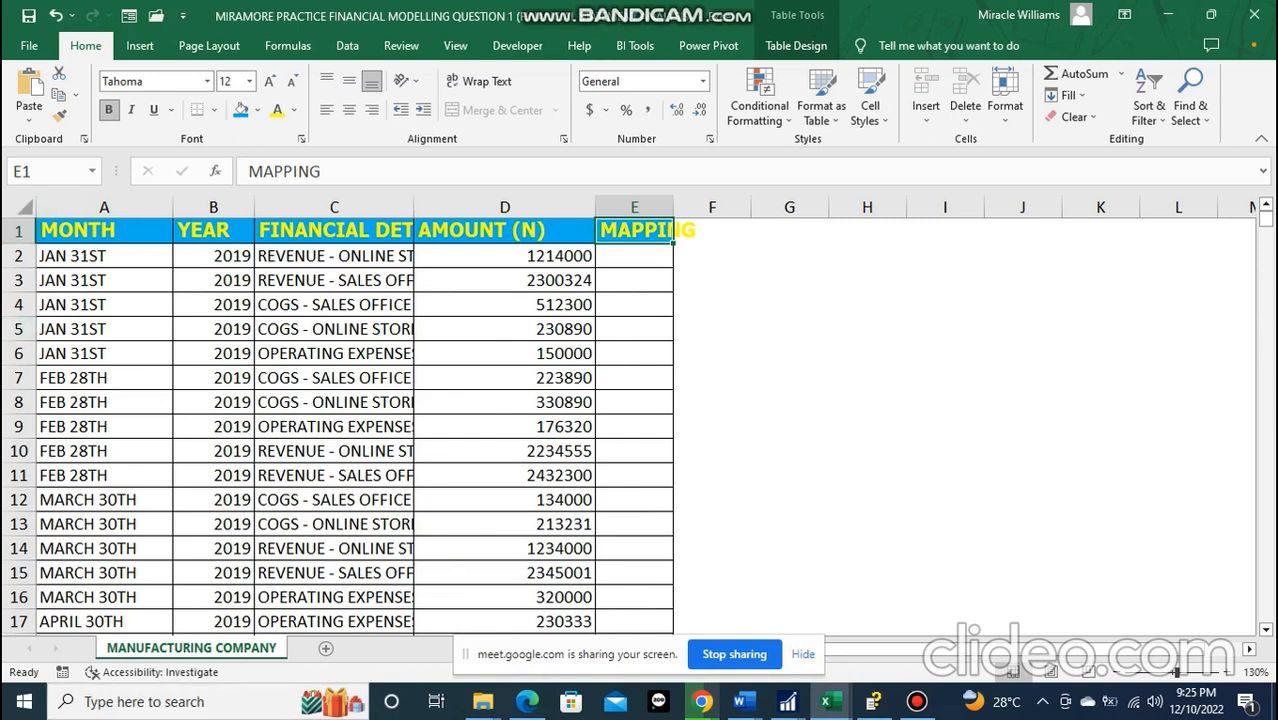
- Autofit the width of all the sheet's columns to their contents
click(26, 208)
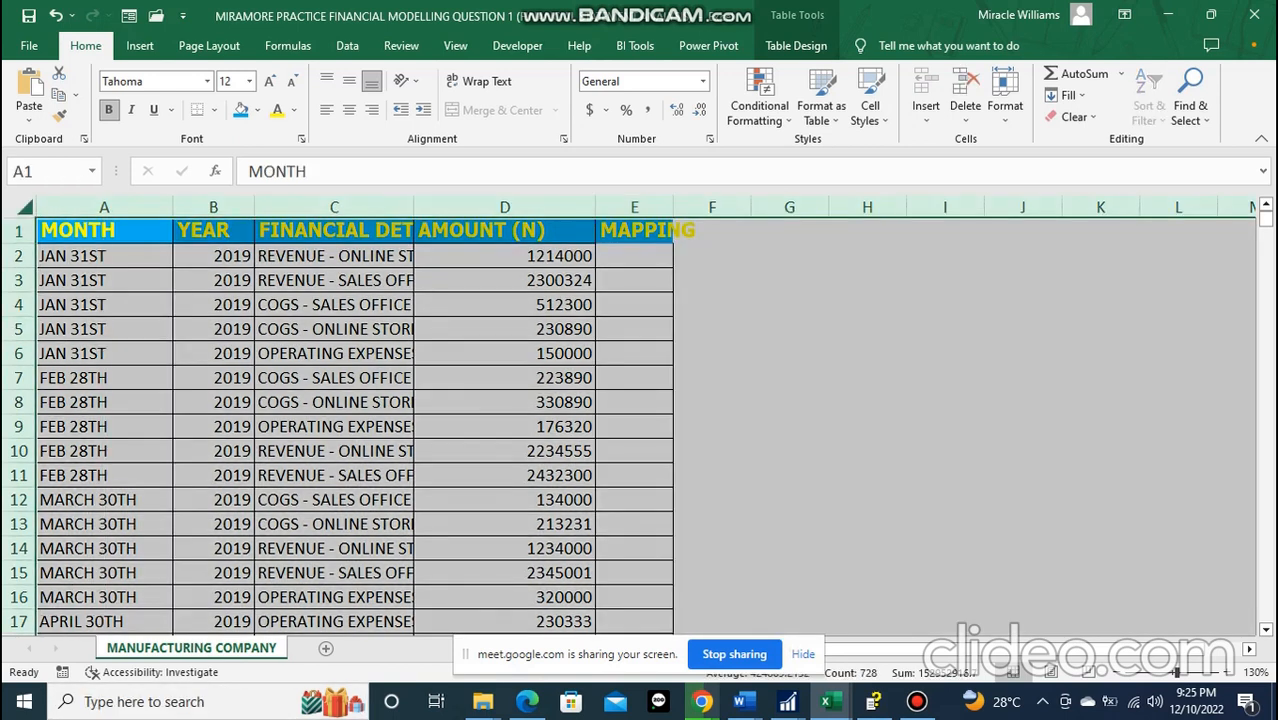
double_click(173, 207)
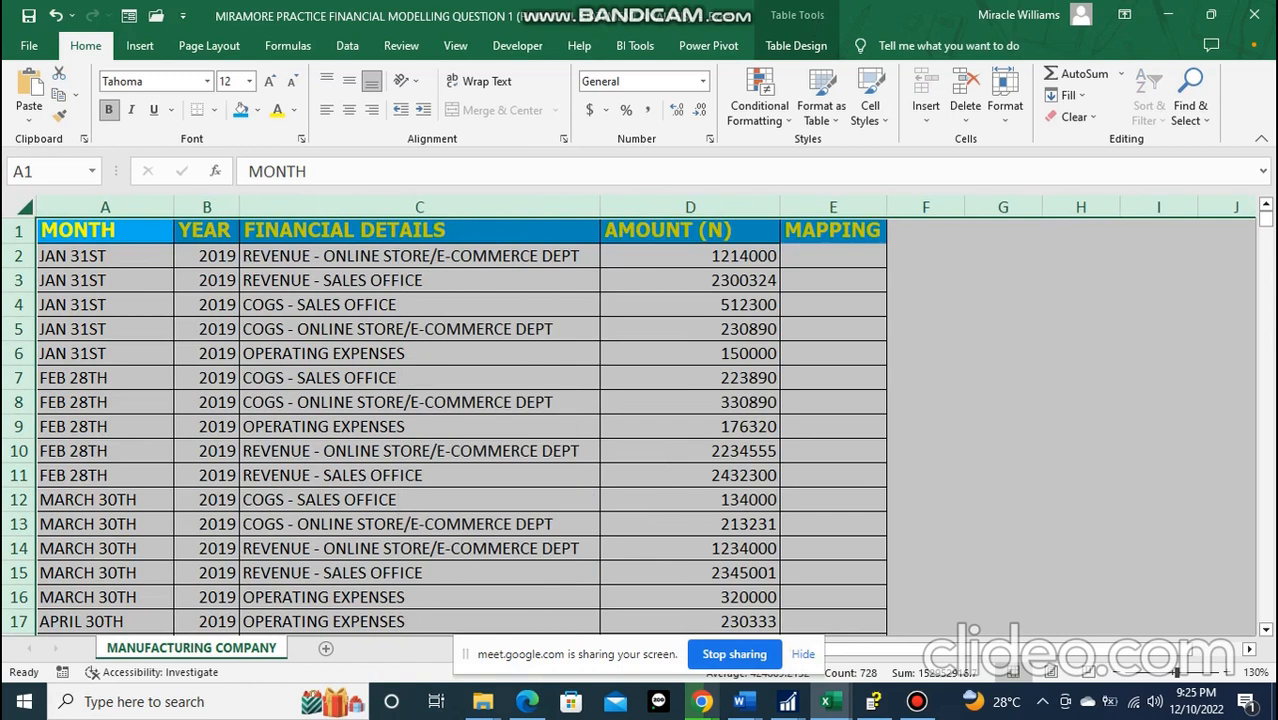
click(419, 329)
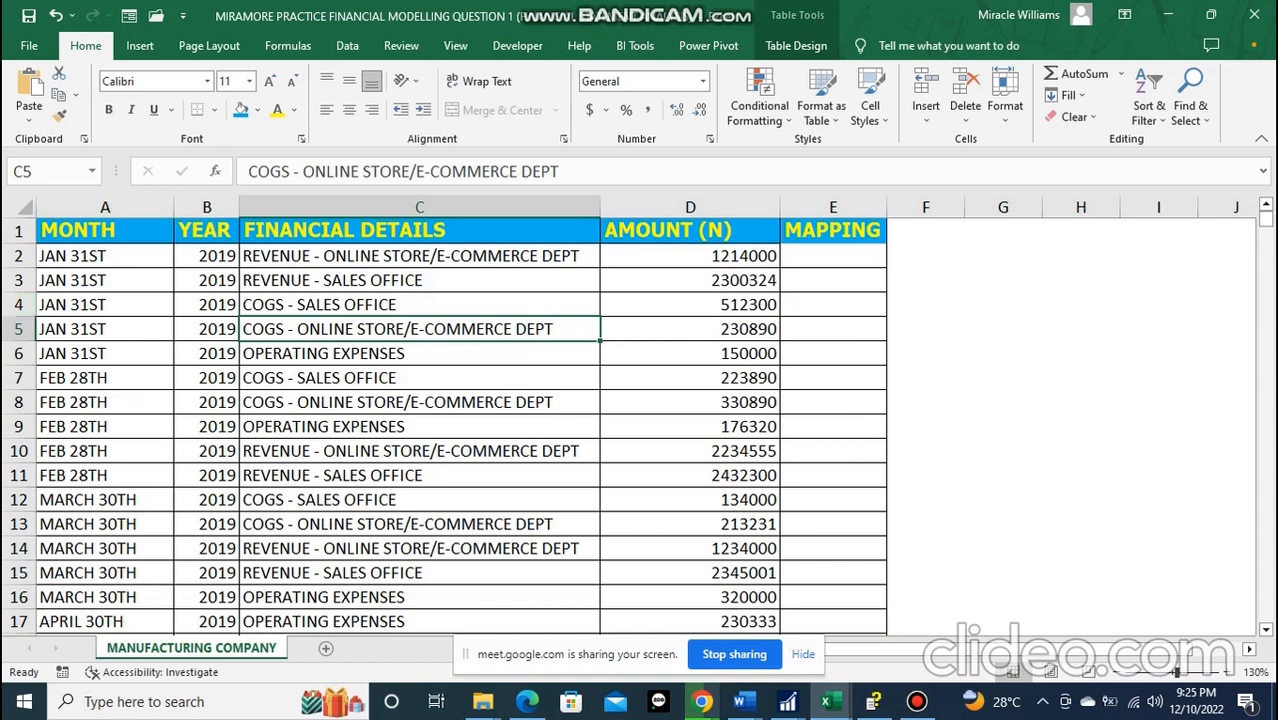
- Insert a blank row above the January 2019 COGS - SALES OFFICE entry in row 4
click(18, 305)
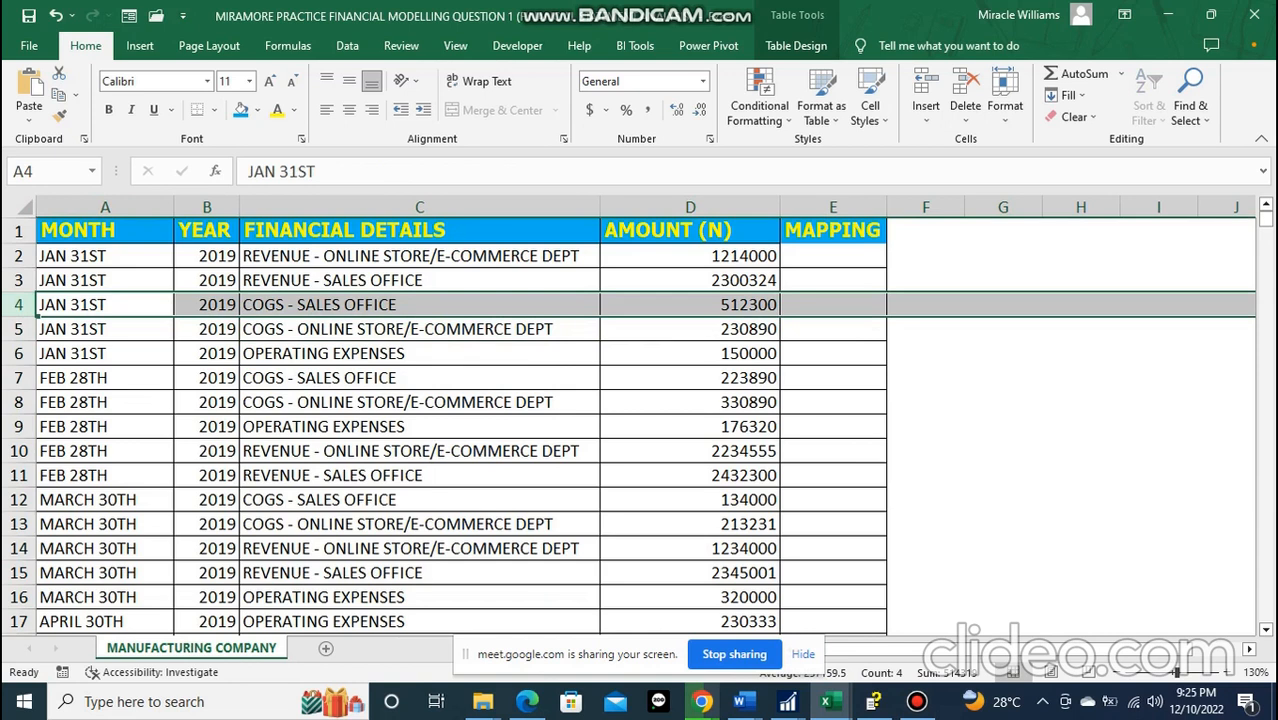
right_click(434, 304)
key(Escape)
key(ctrl+shift+equal)
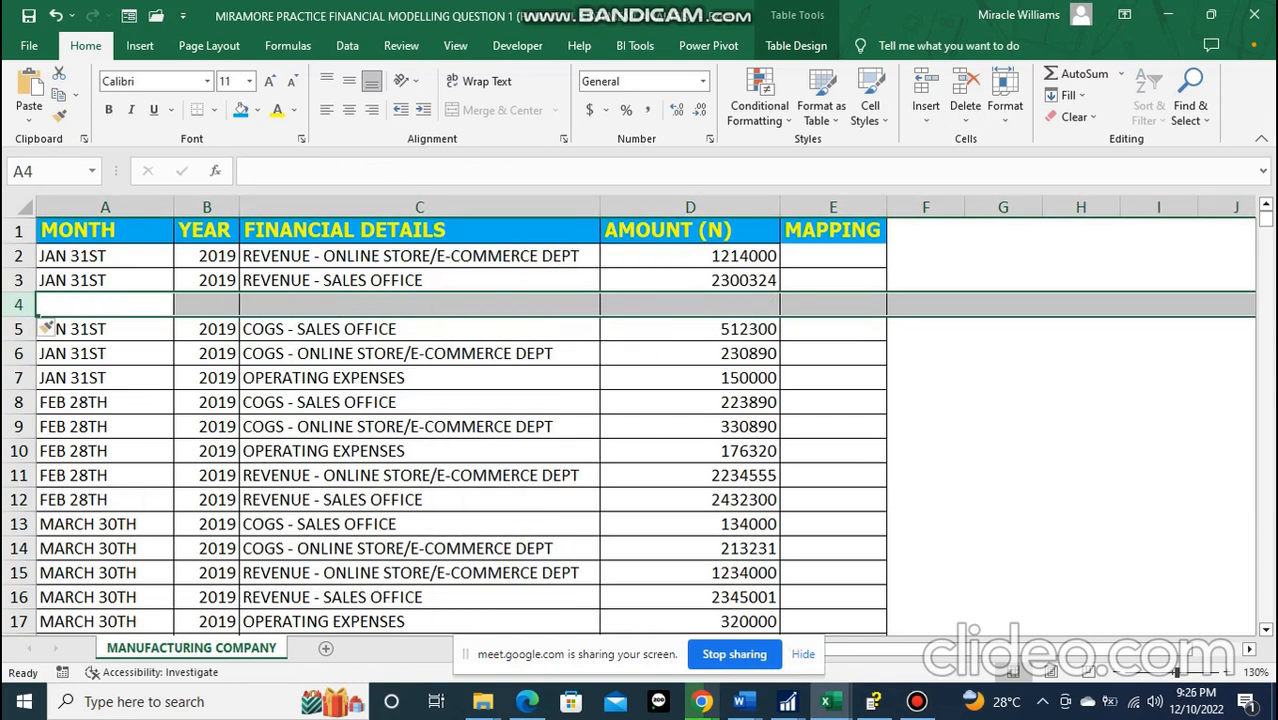
key(ctrl+z)
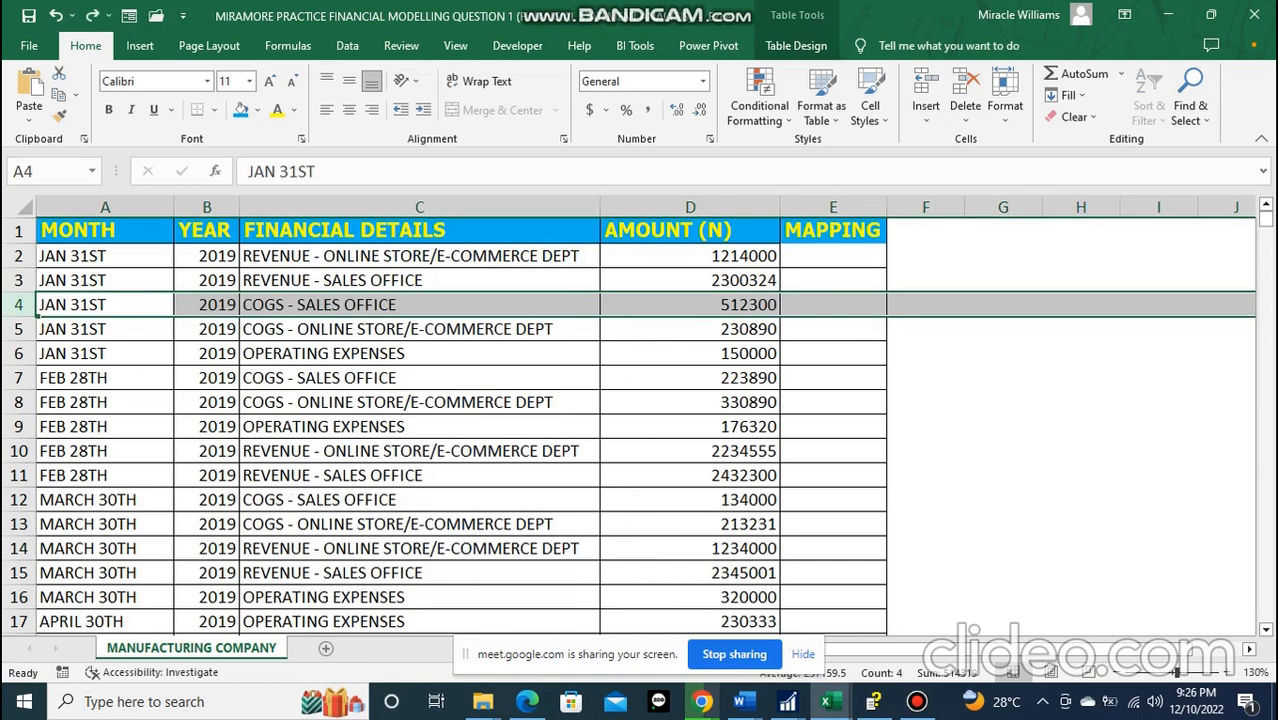
key(ctrl+y)
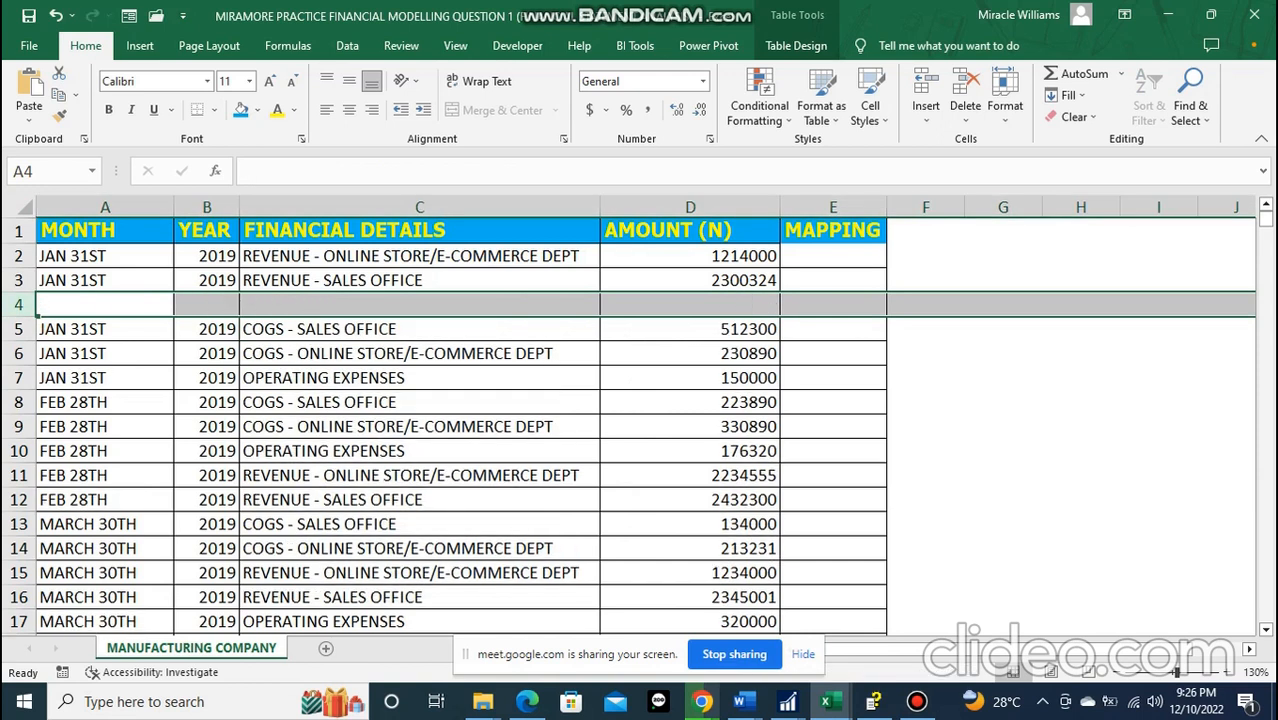
- Insert a blank row above the January 2019 OPERATING EXPENSES entry in row 7
click(420, 353)
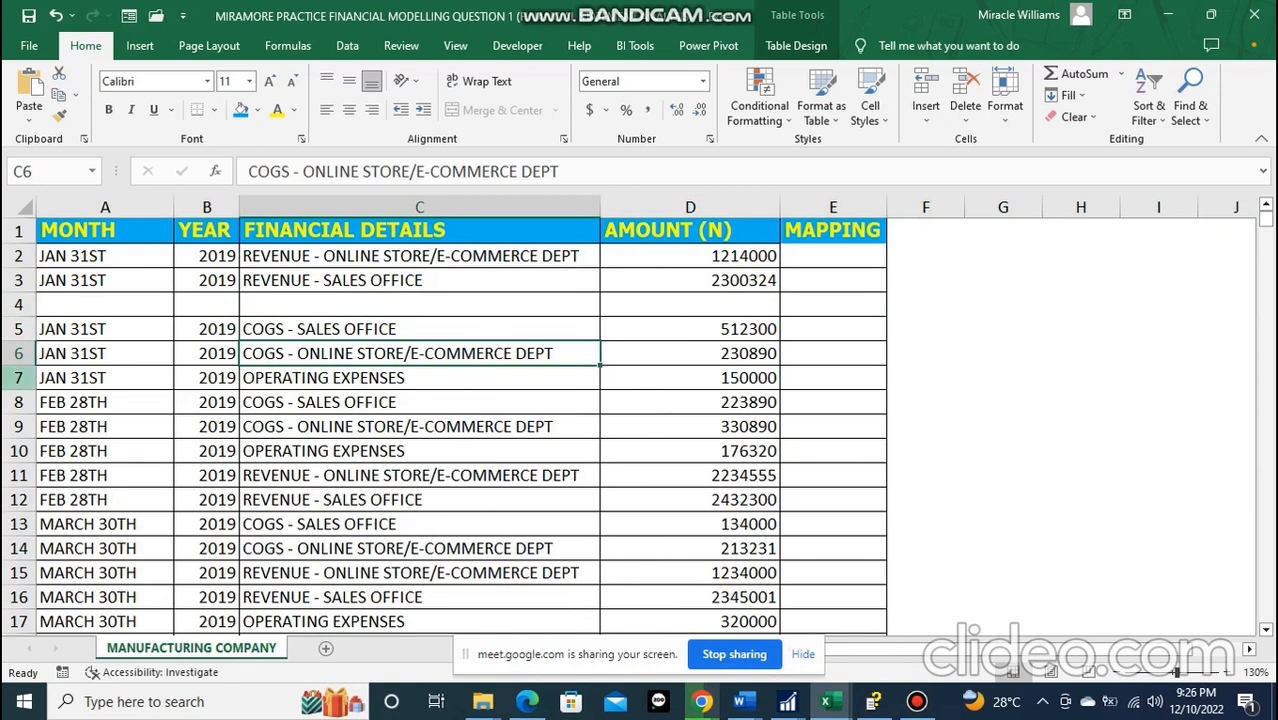
right_click(18, 377)
click(73, 232)
click(206, 426)
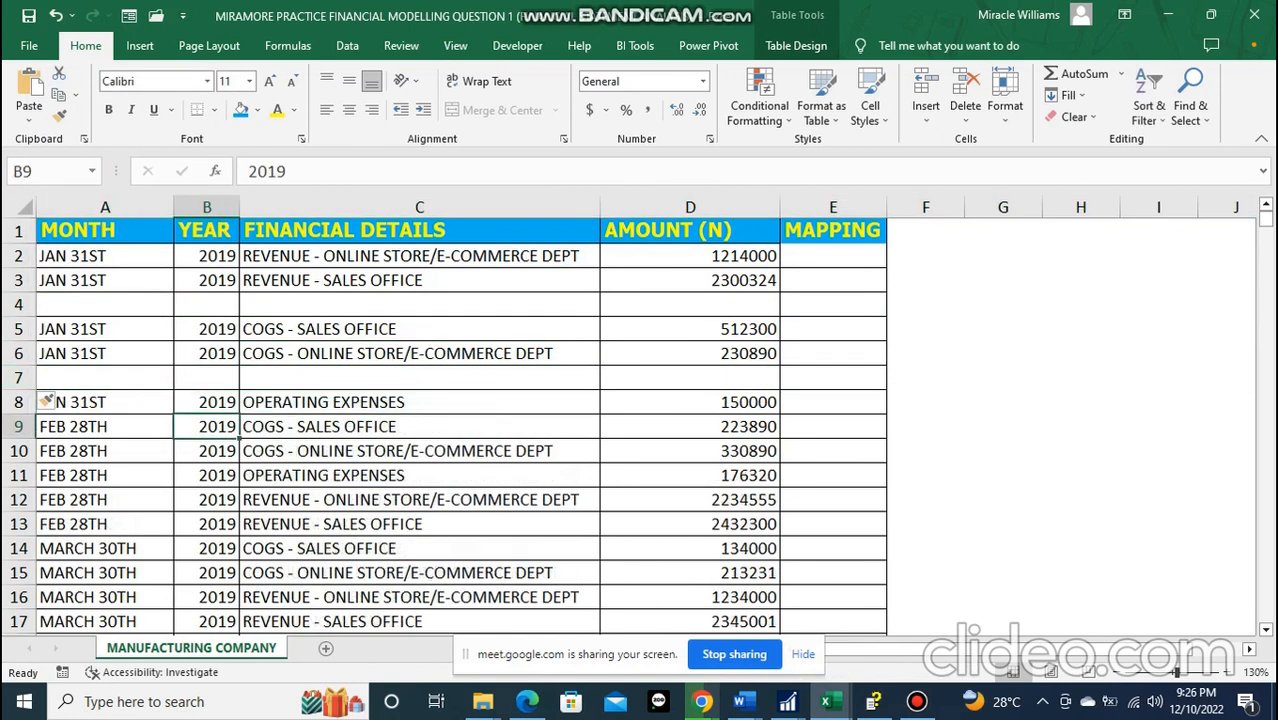
- Insert a blank row above the February 2019 OPERATING EXPENSES entry in row 11
click(18, 475)
right_click(18, 475)
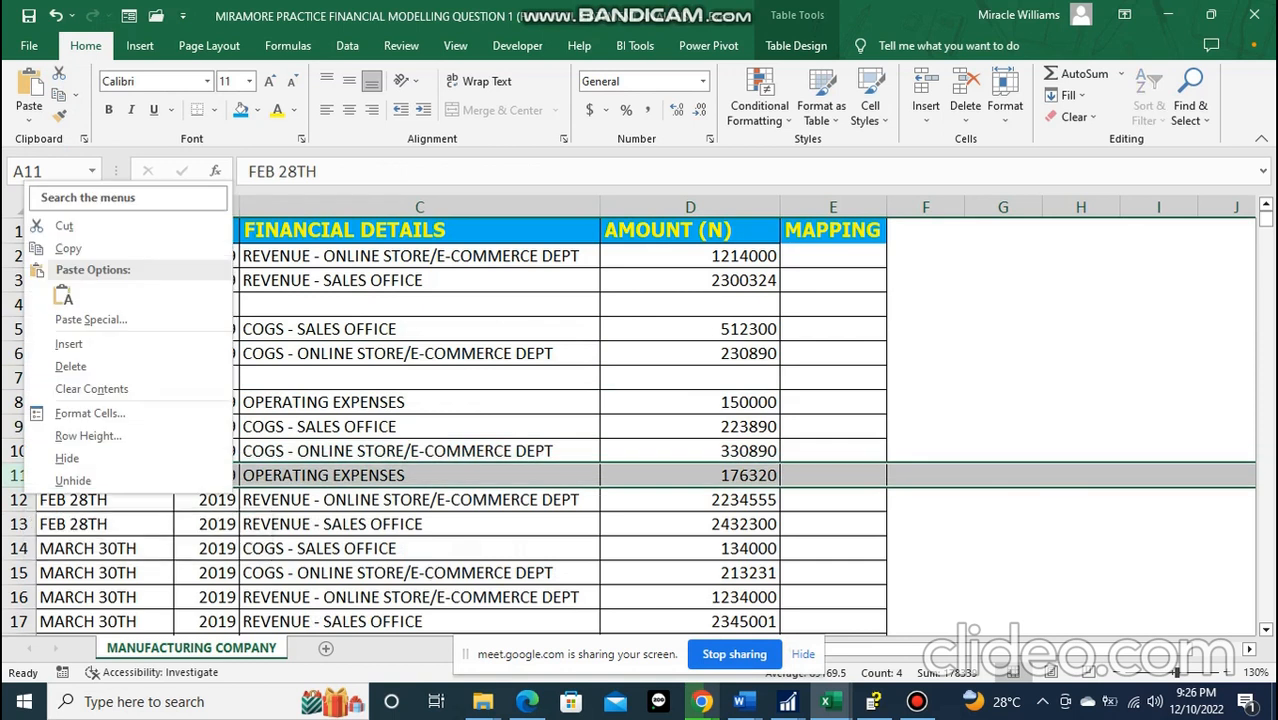
click(519, 548)
right_click(25, 476)
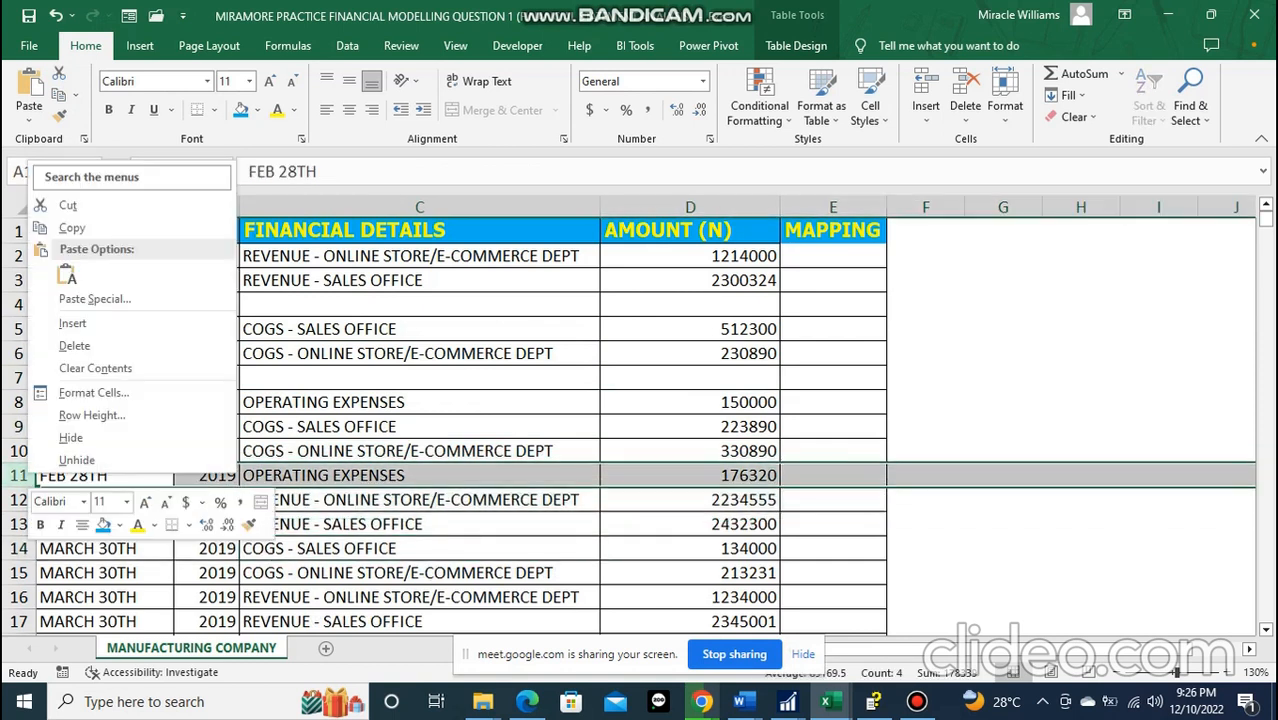
click(72, 323)
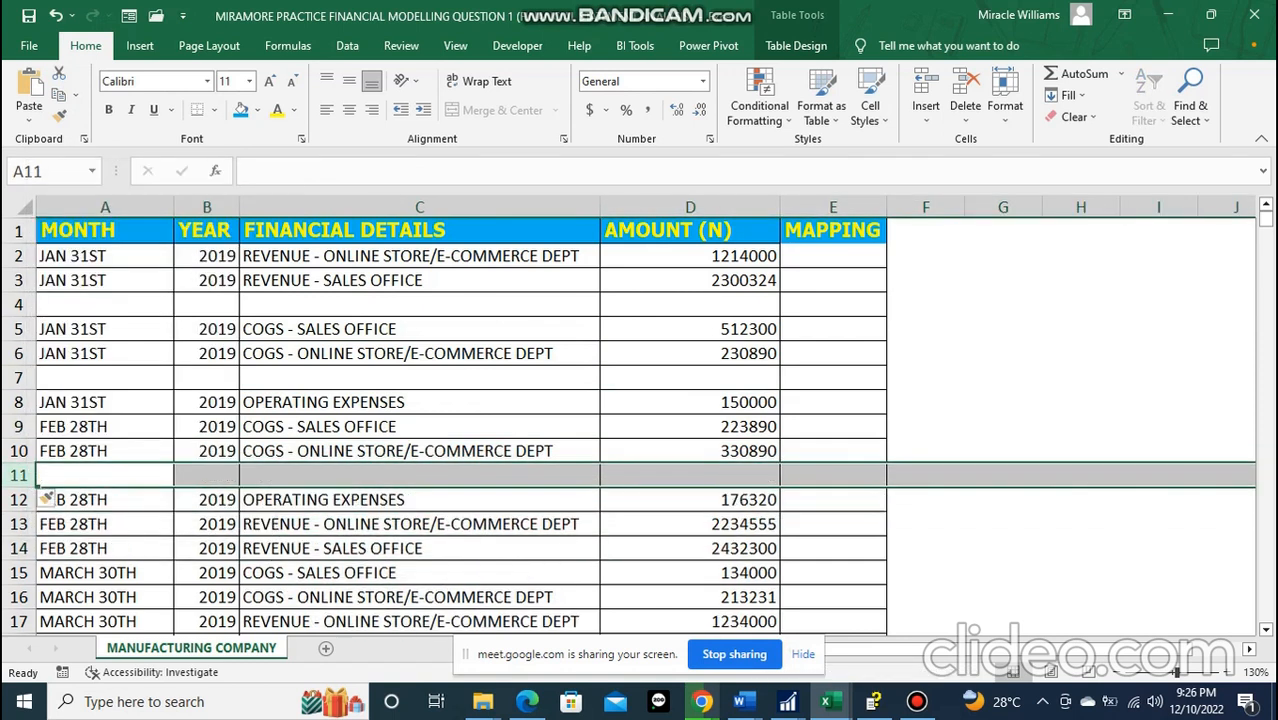
- Insert a blank row above the March 2019 COGS - SALES OFFICE entry in row 15
scroll(400, 420, down, 1)
click(18, 498)
right_click(18, 498)
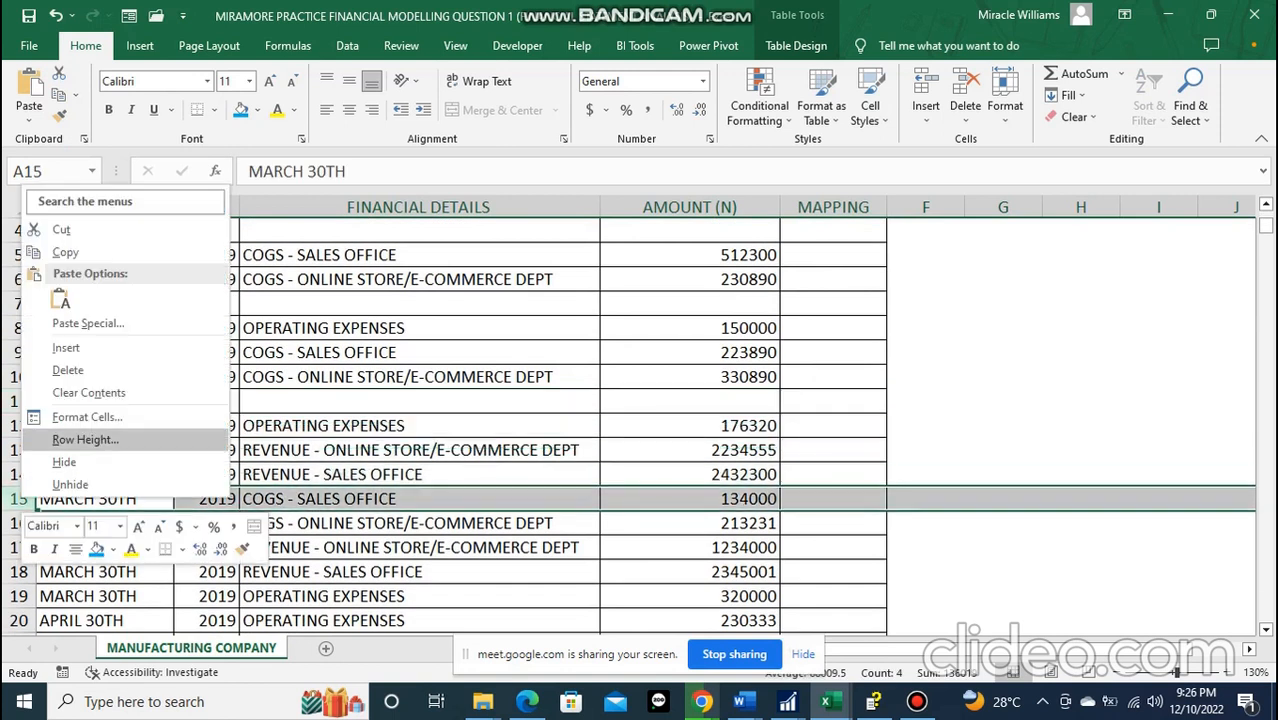
click(66, 348)
click(420, 523)
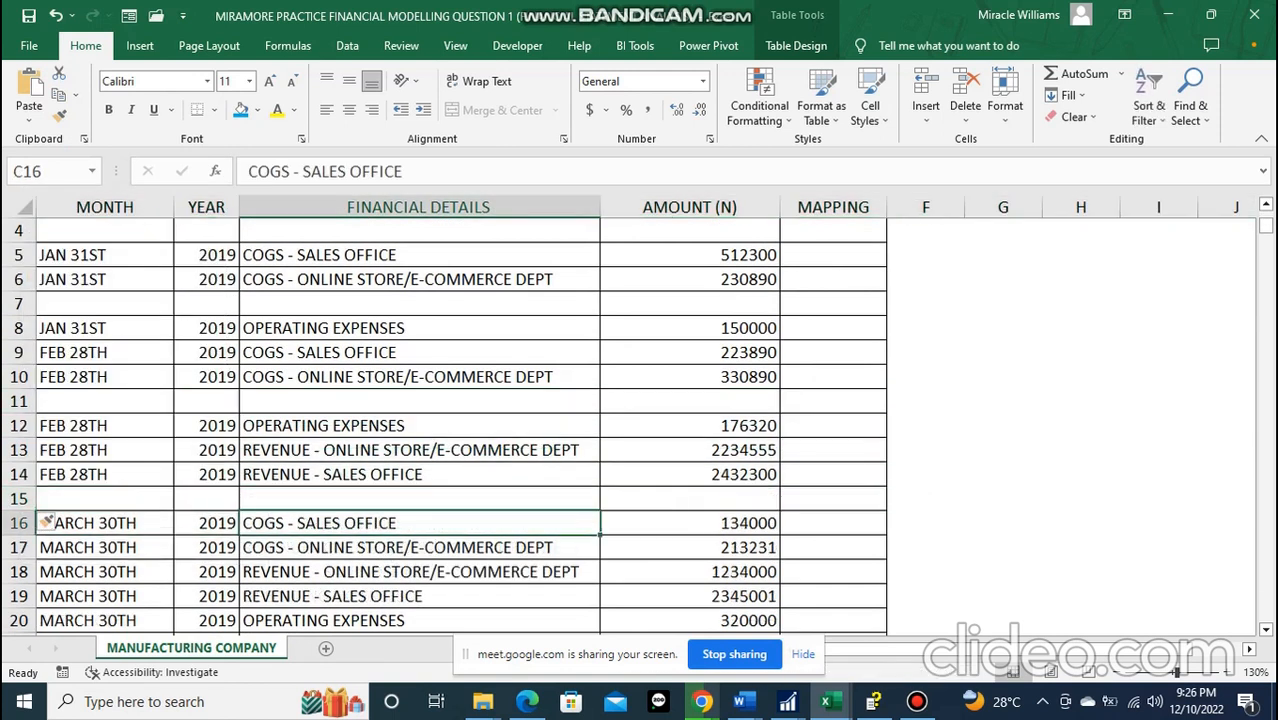
click(18, 303)
right_click(18, 303)
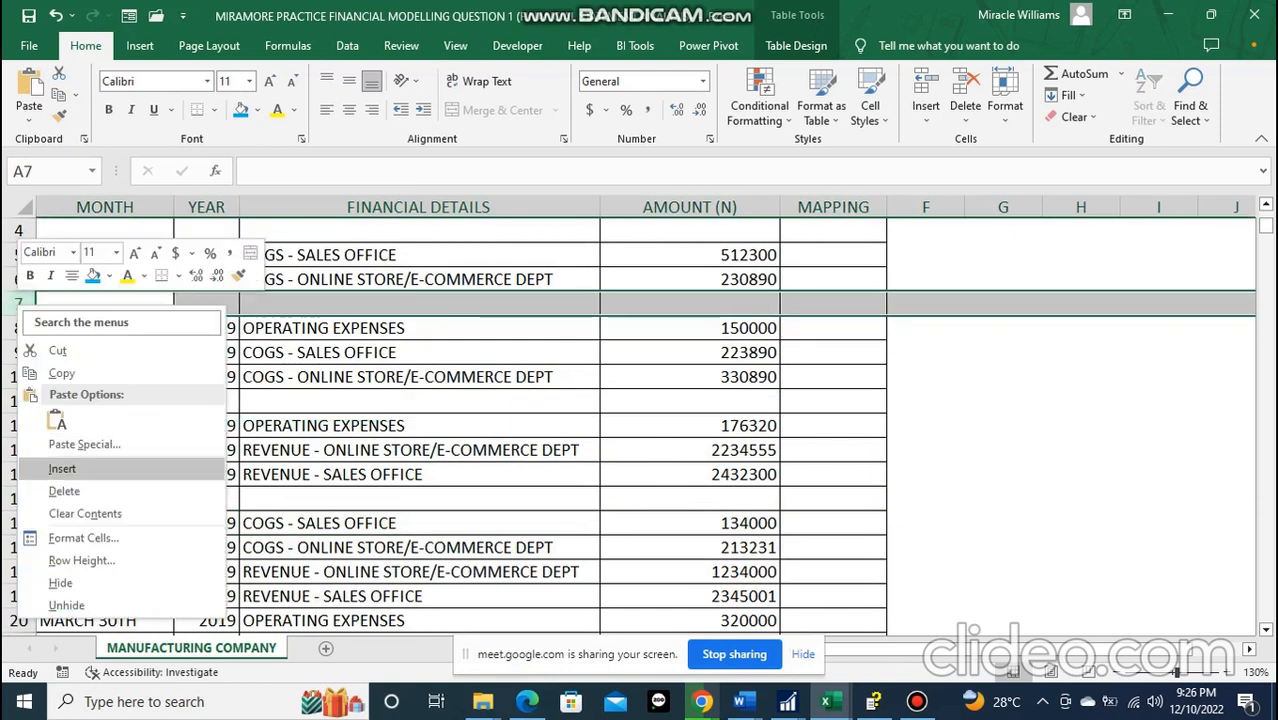
key(Escape)
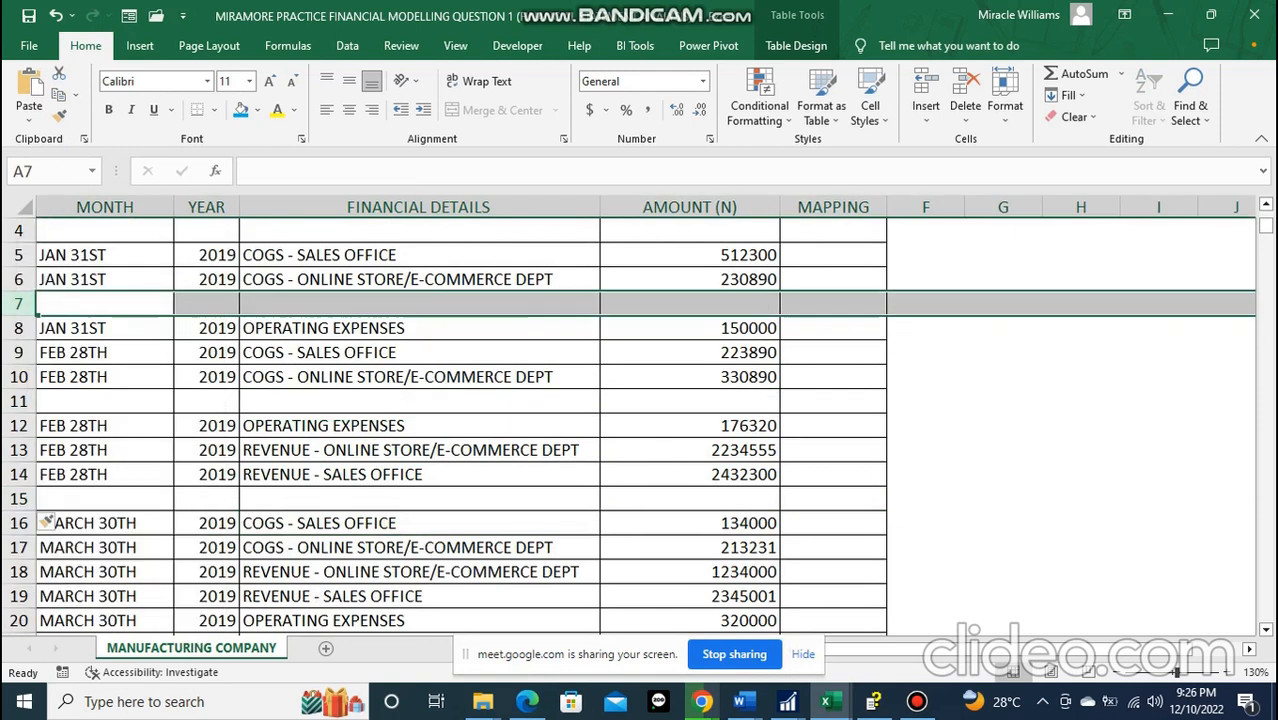
- Look through the 2019 records and examine the blank rows separating the entries
scroll(640, 425, down, 6)
scroll(640, 425, down, 8)
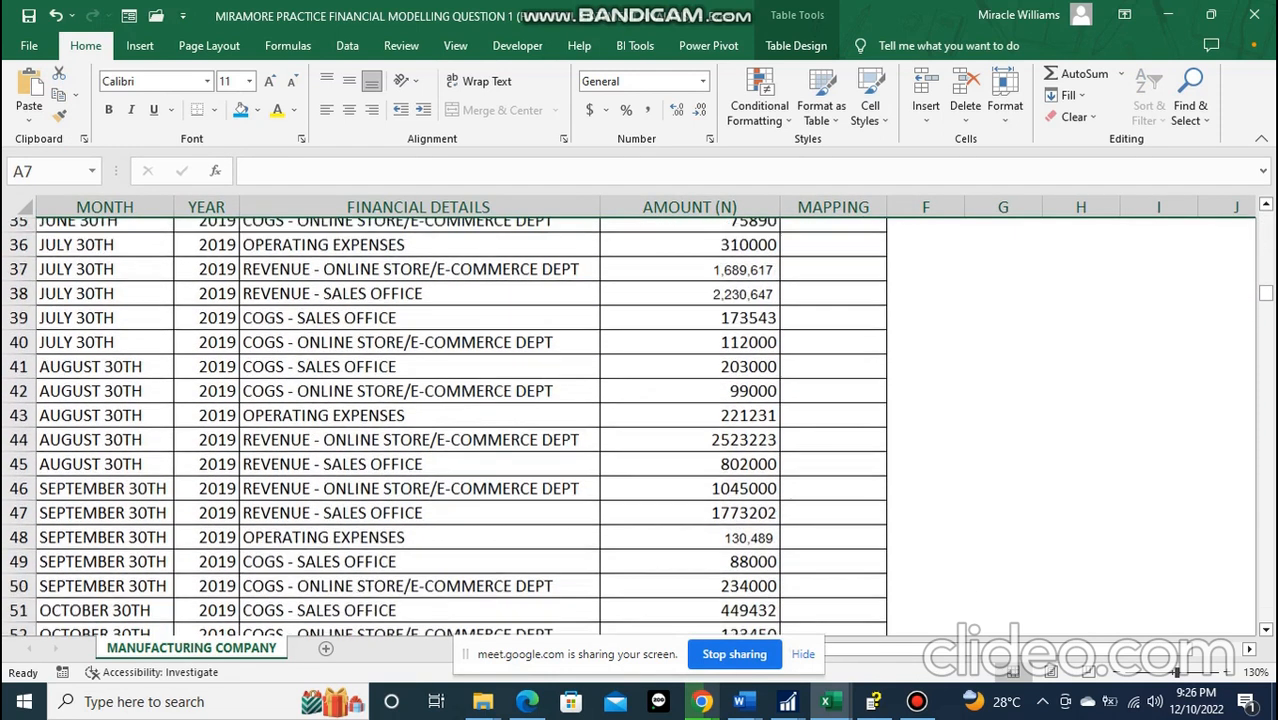
scroll(47, 450, down, 2)
scroll(47, 450, up, 13)
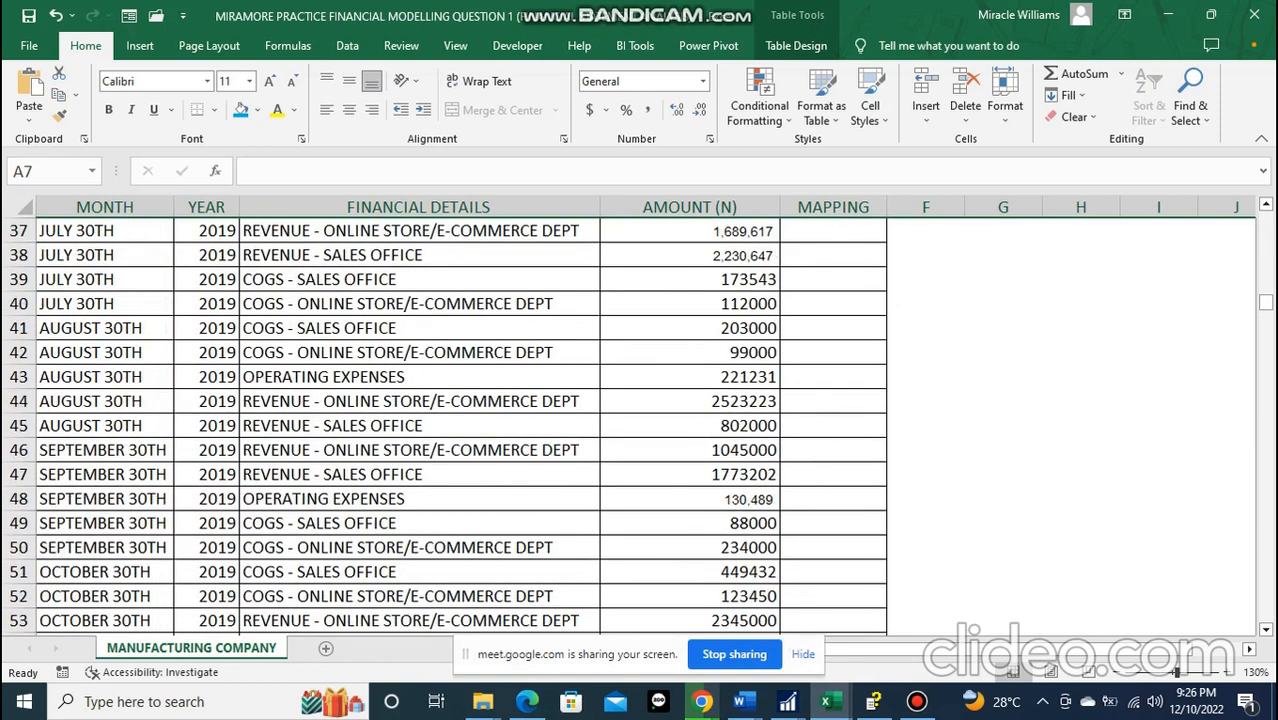
scroll(47, 450, up, 4)
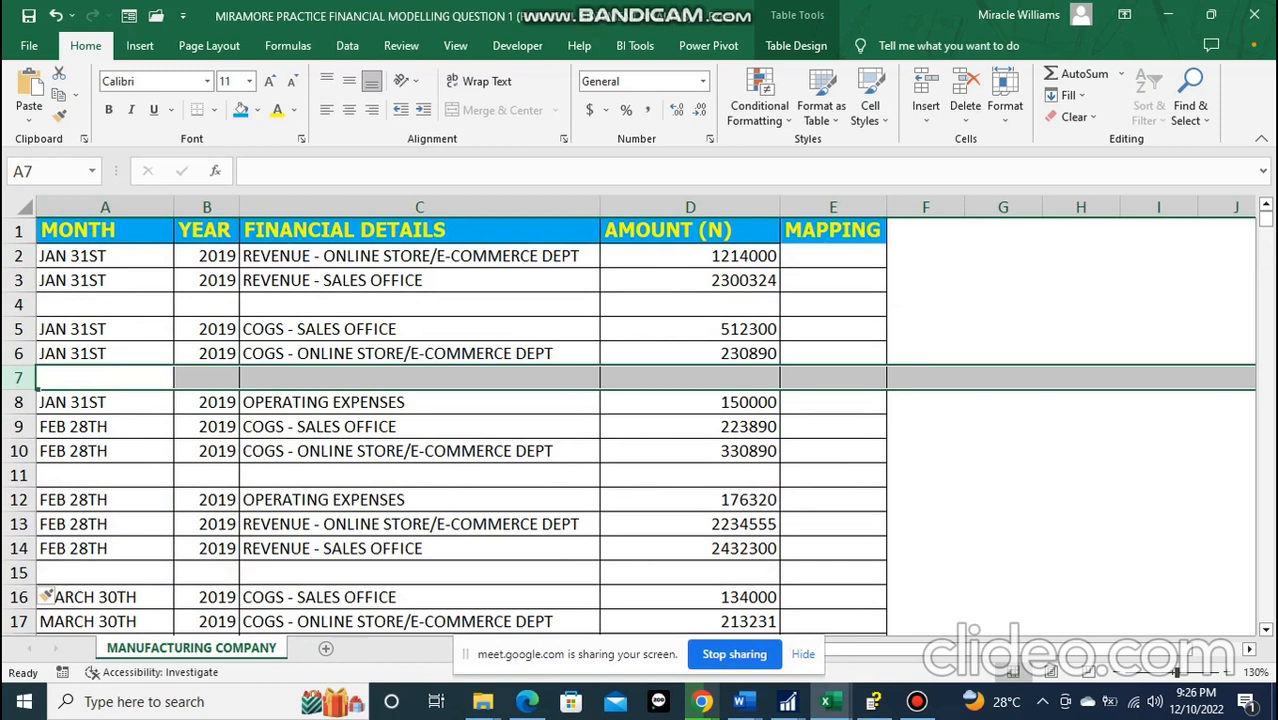
click(419, 329)
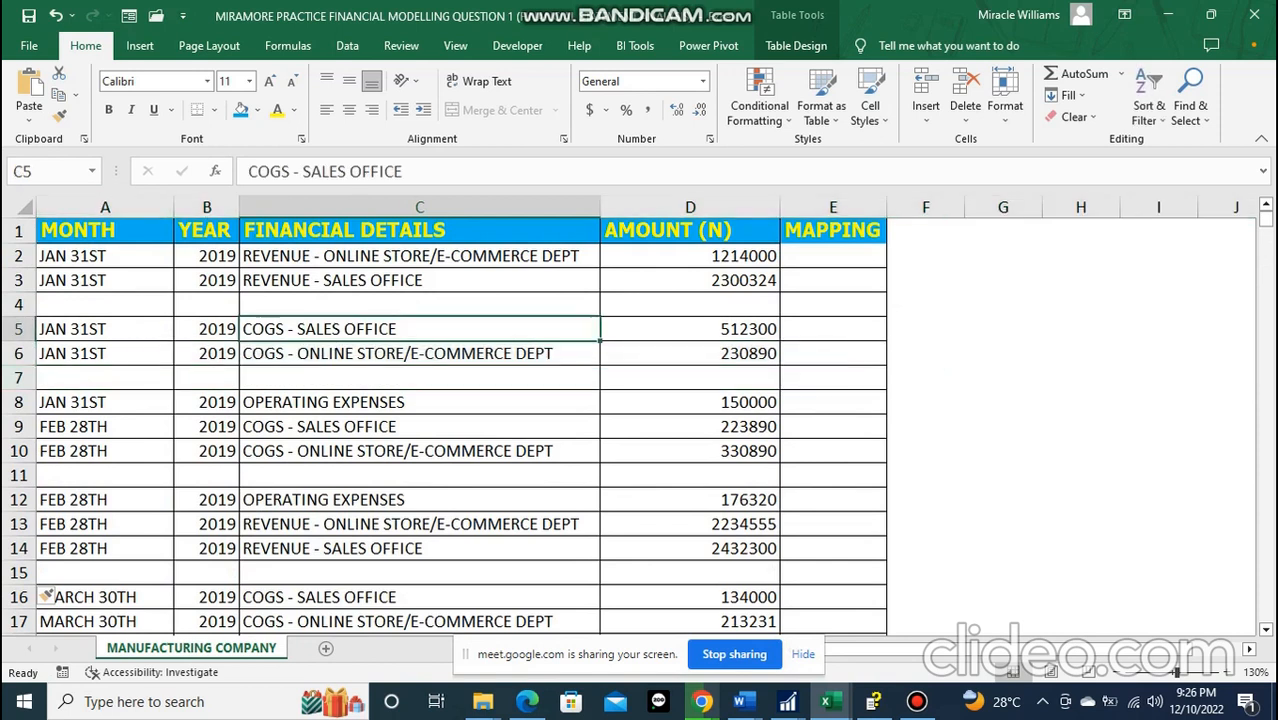
click(419, 305)
click(207, 305)
click(105, 305)
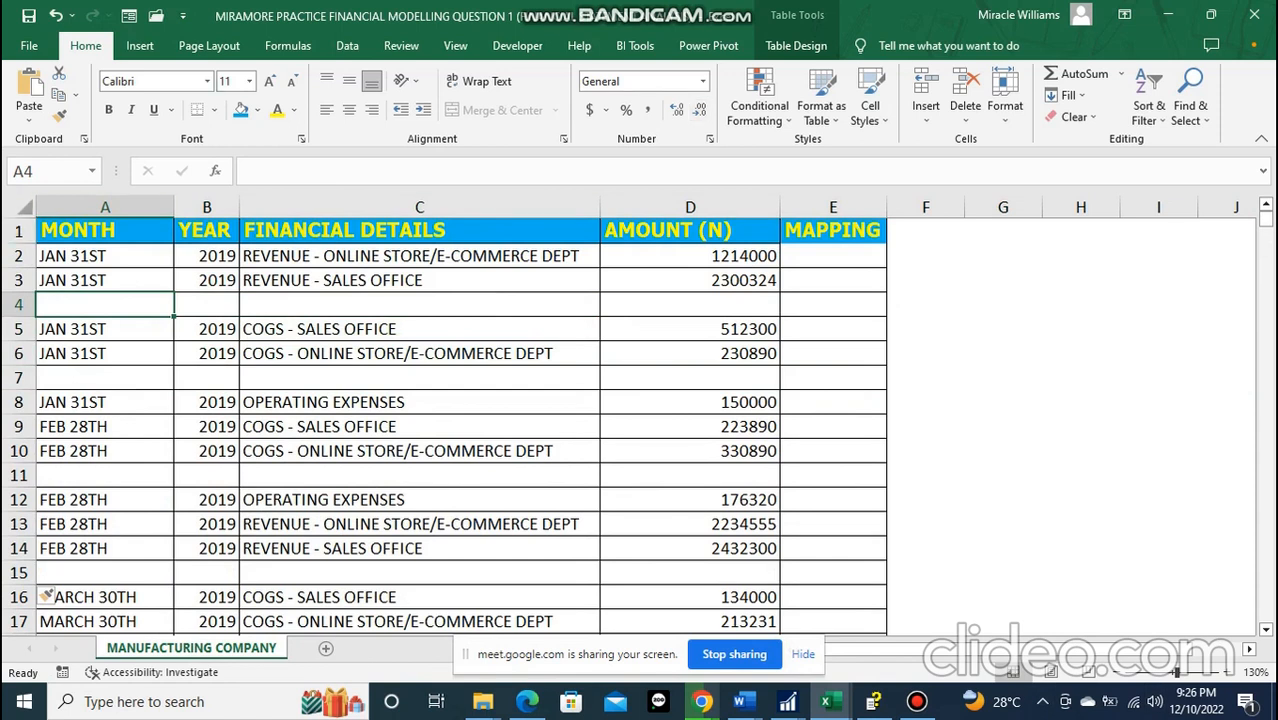
- Select every blank cell in the whole sheet using Go To Special with the Blanks option
click(25, 208)
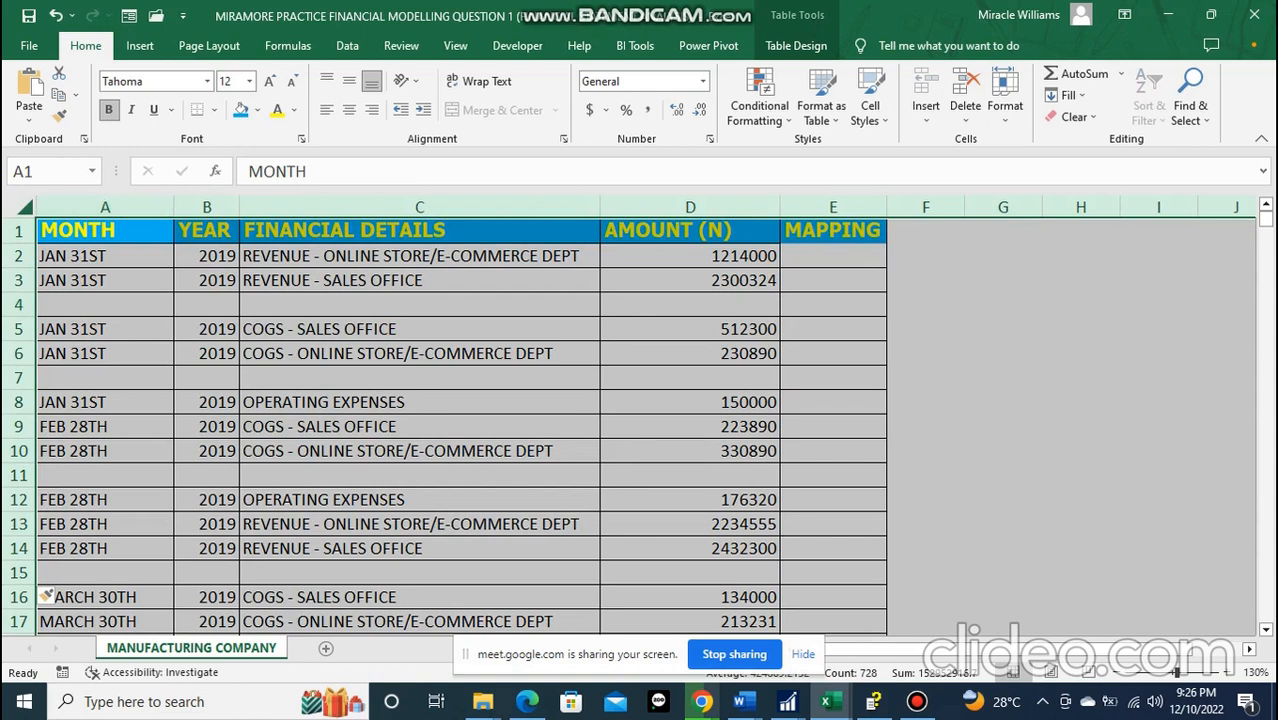
key(F5)
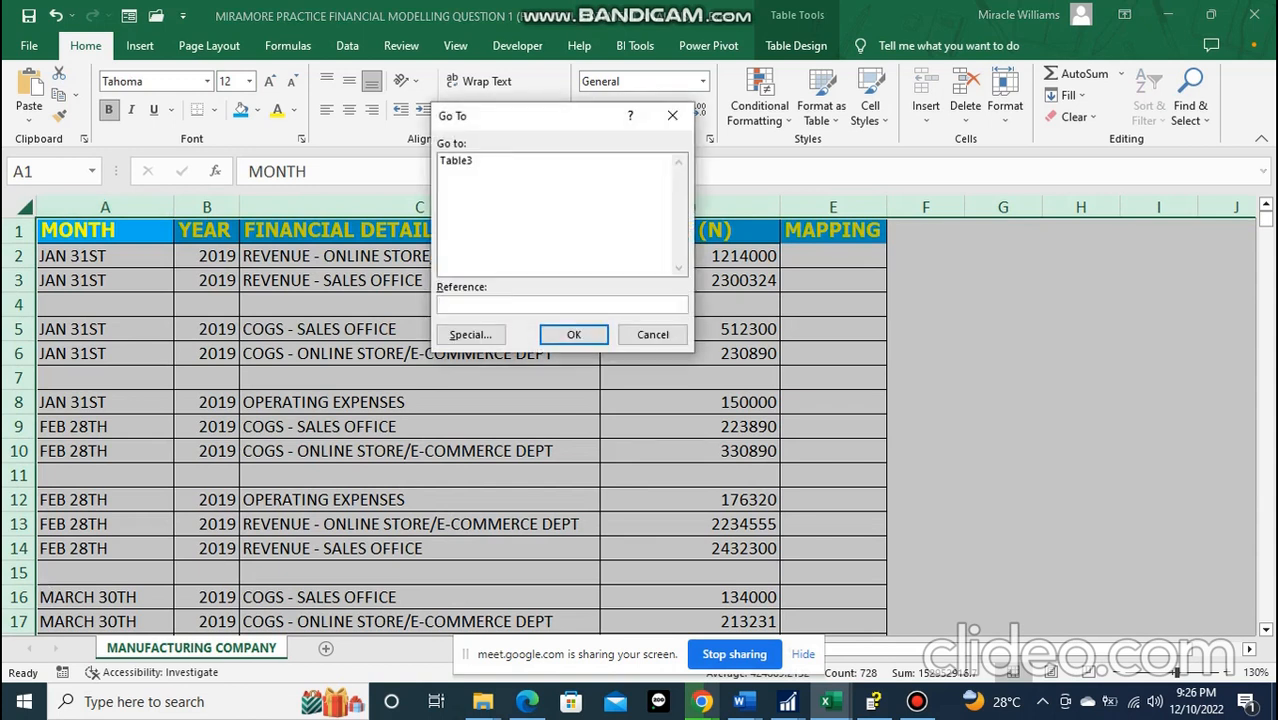
drag(576, 117, 542, 188)
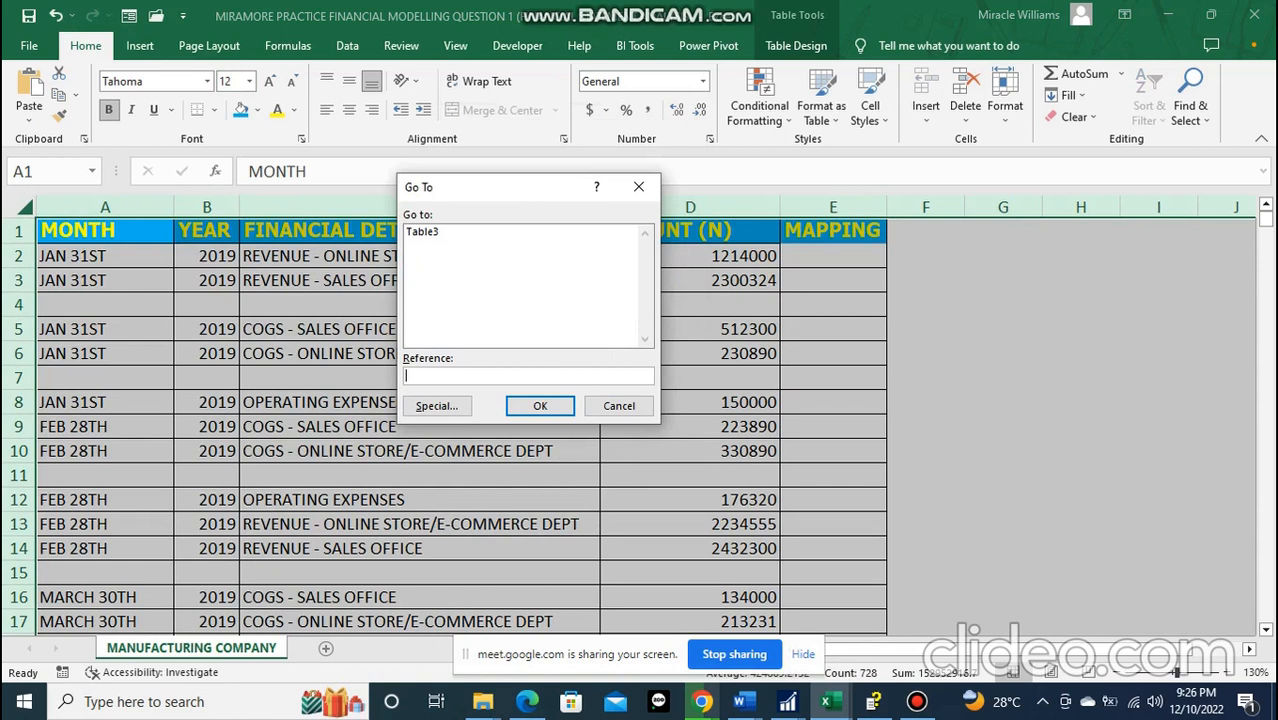
click(436, 405)
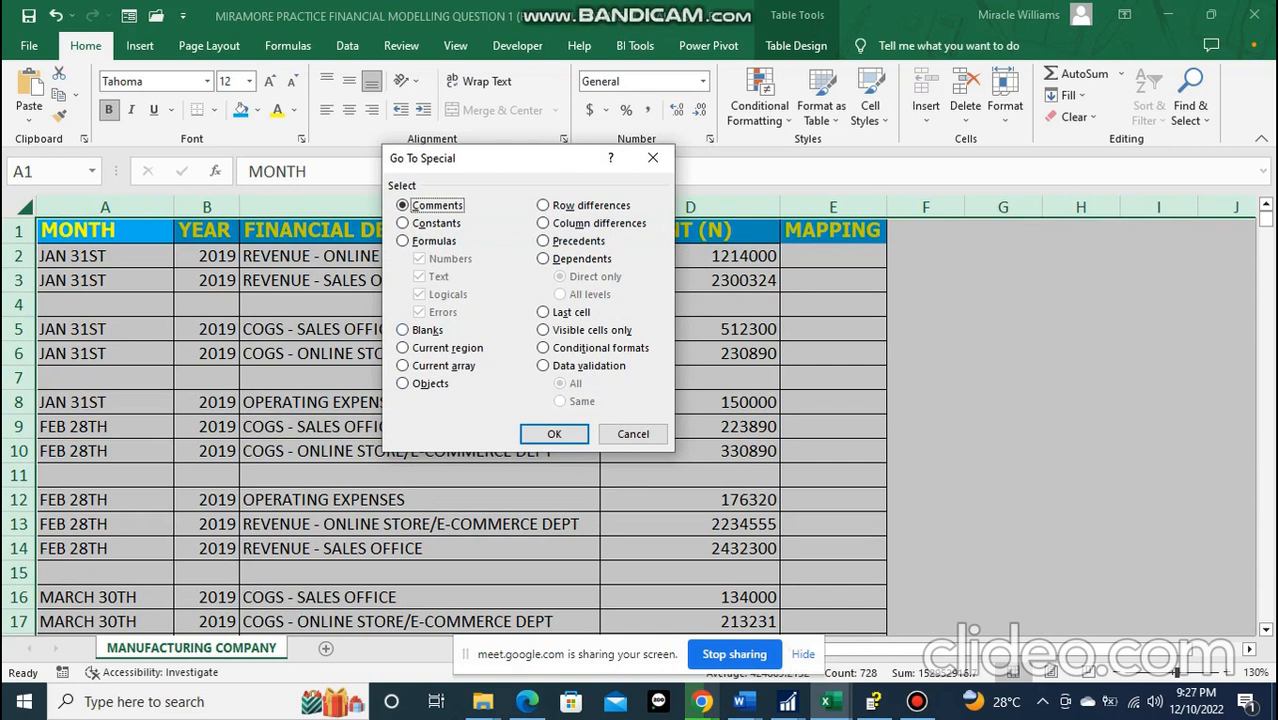
click(404, 330)
click(554, 433)
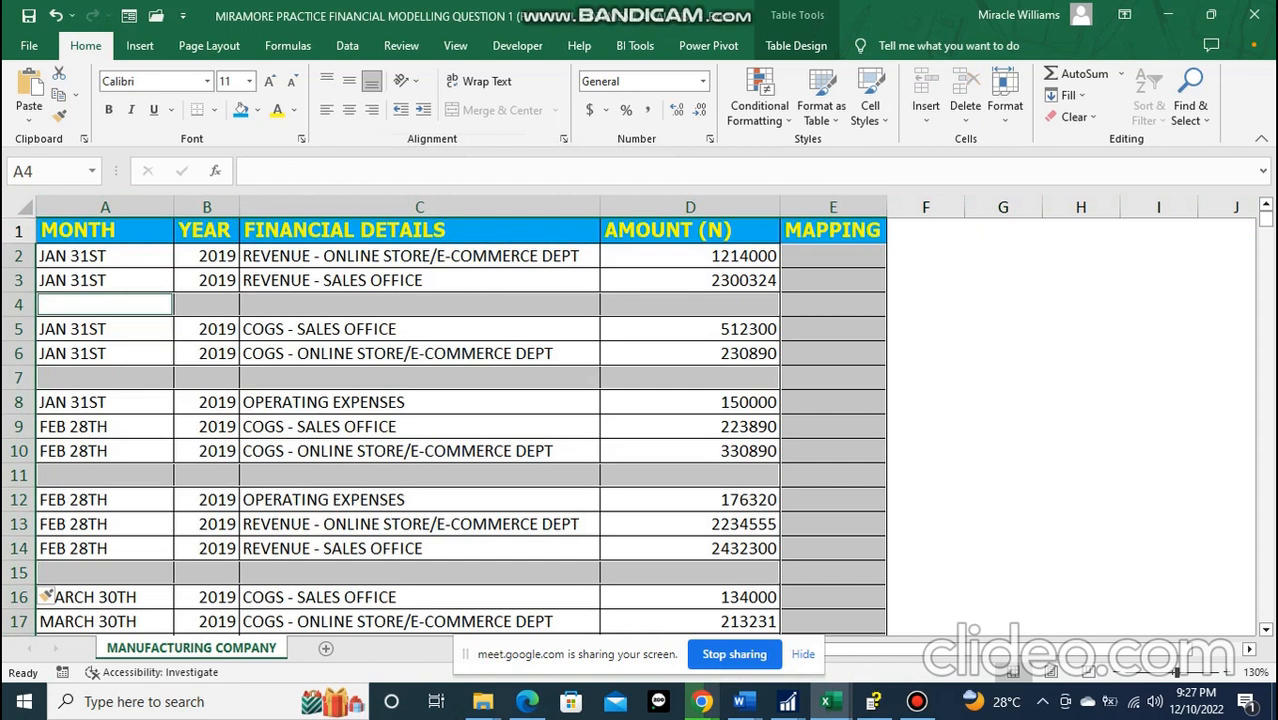
scroll(46, 596, down, 3)
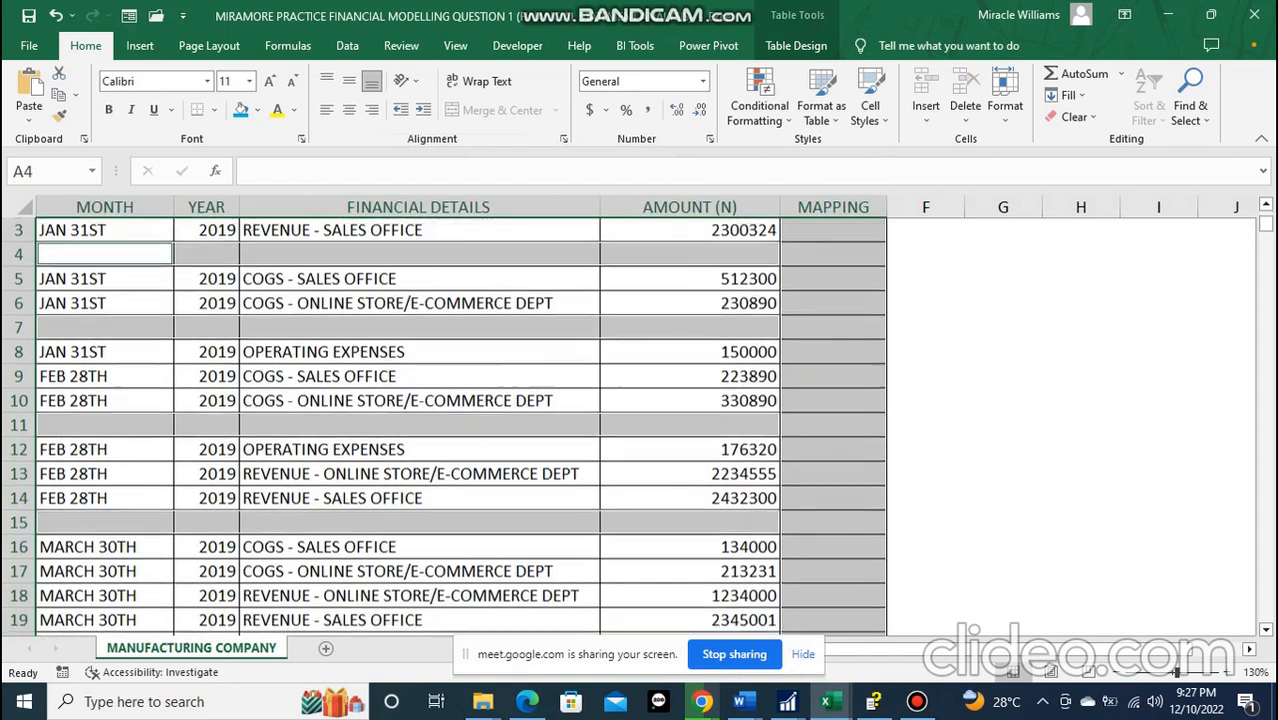
scroll(46, 596, up, 3)
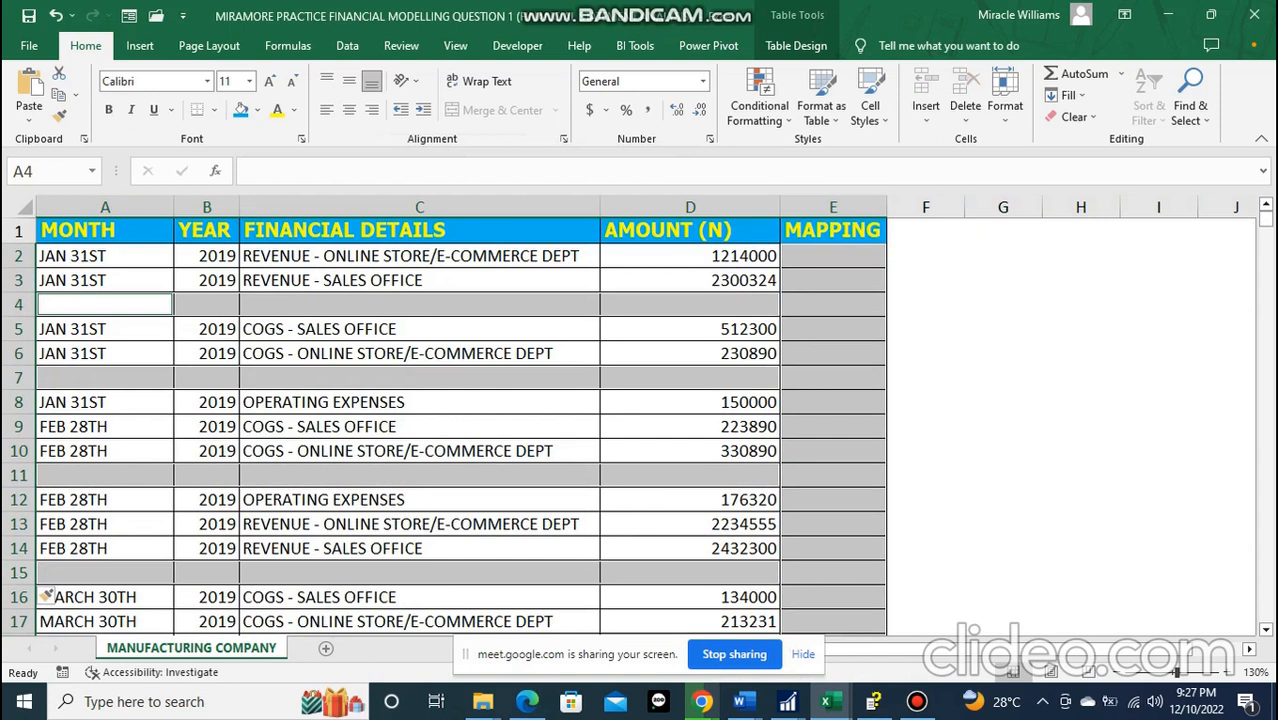
click(690, 329)
click(833, 207)
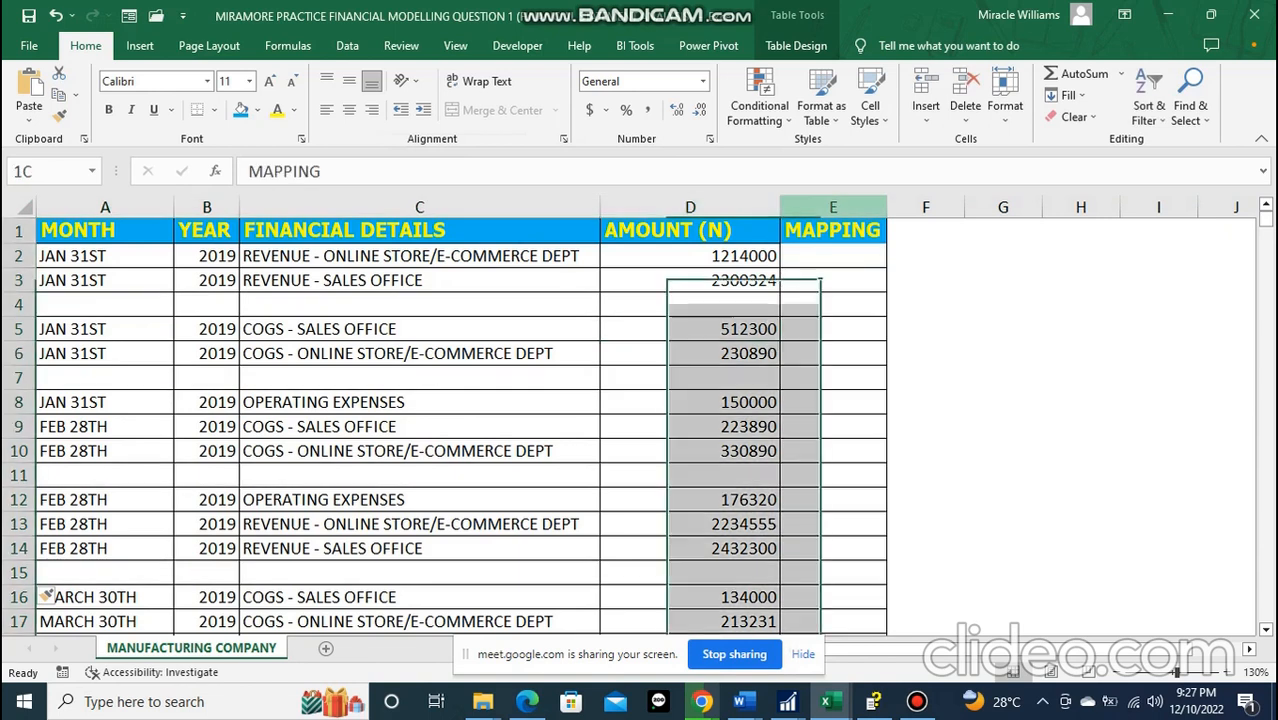
right_click(834, 207)
key(Escape)
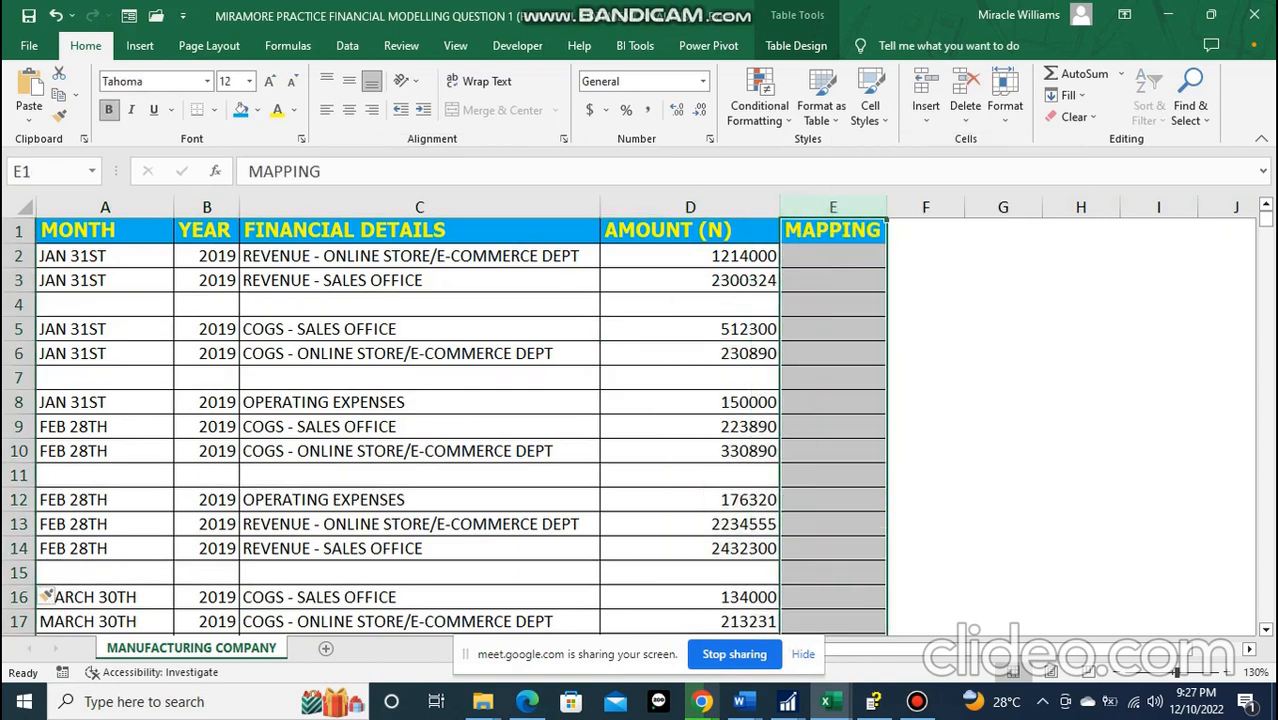
key(Down)
key(Down)
key(Down)
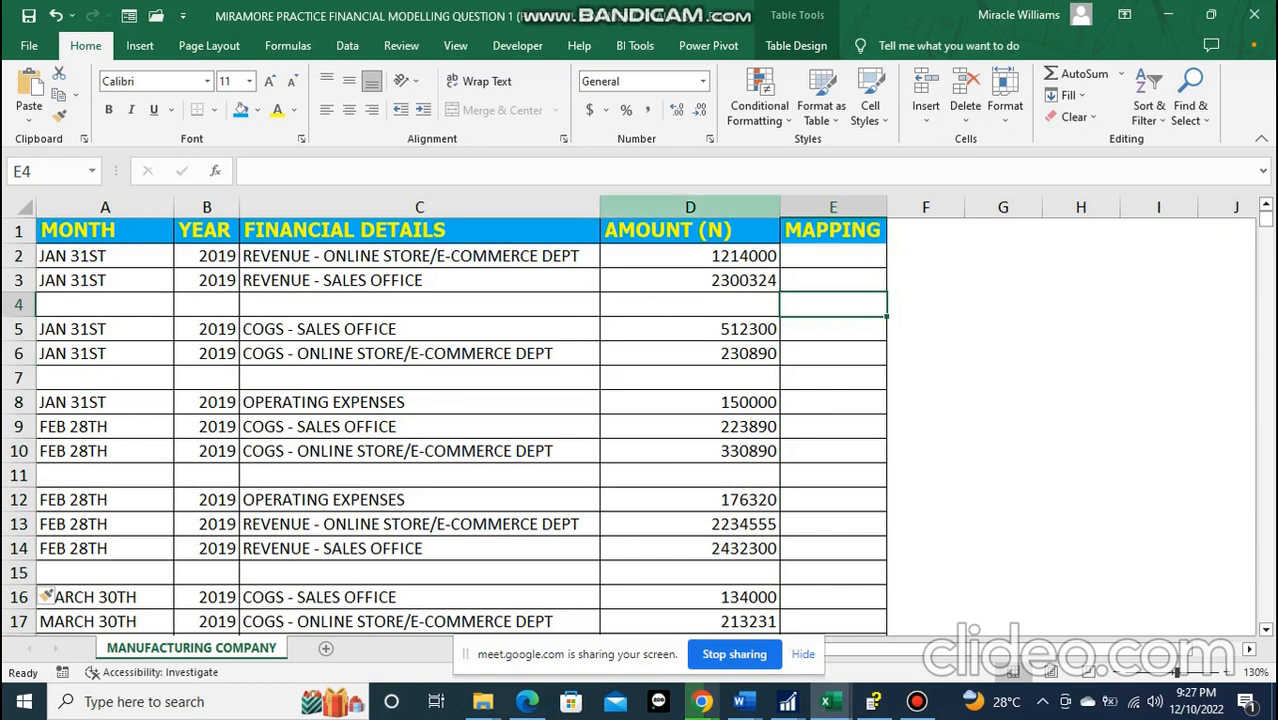
click(926, 305)
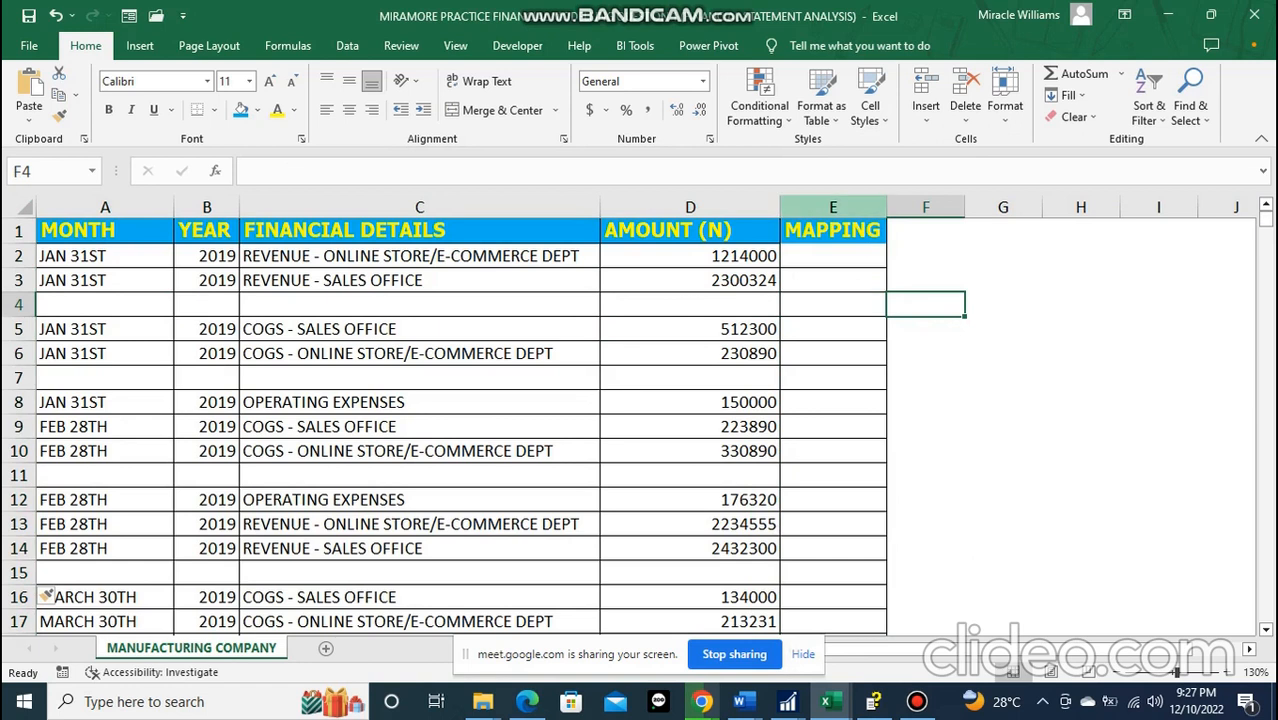
- Hide the MAPPING column
click(833, 207)
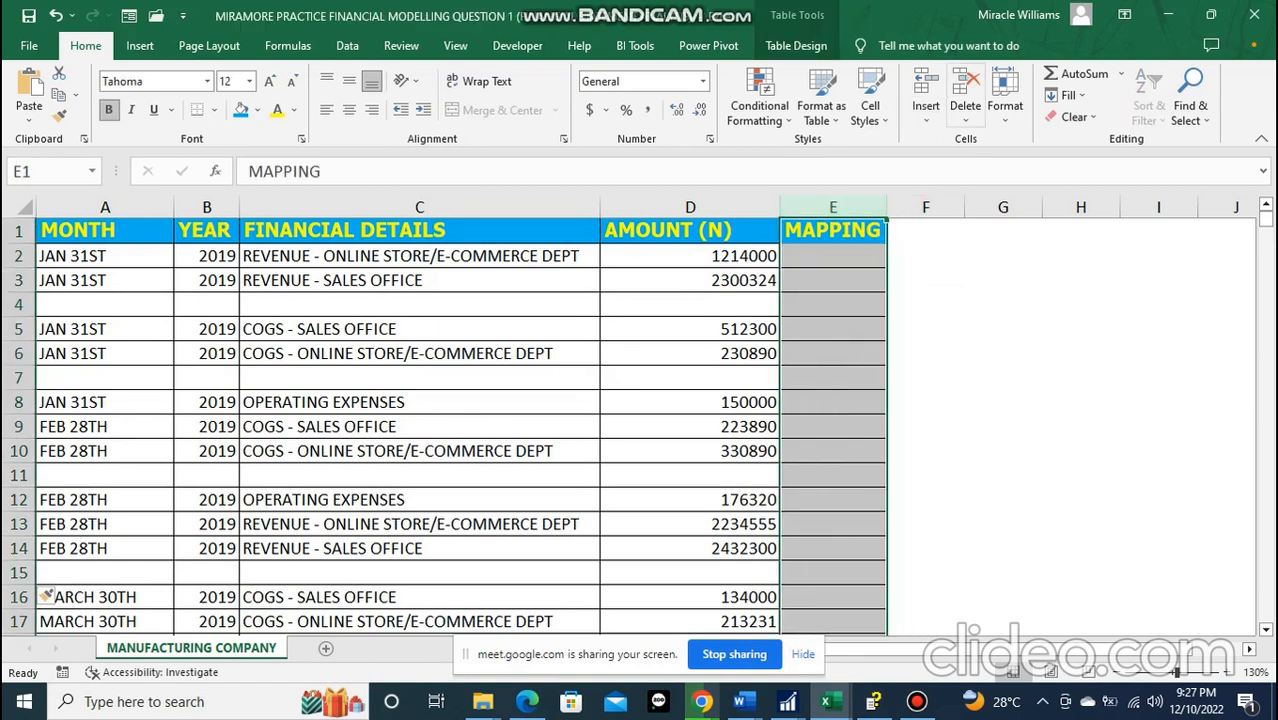
click(1005, 92)
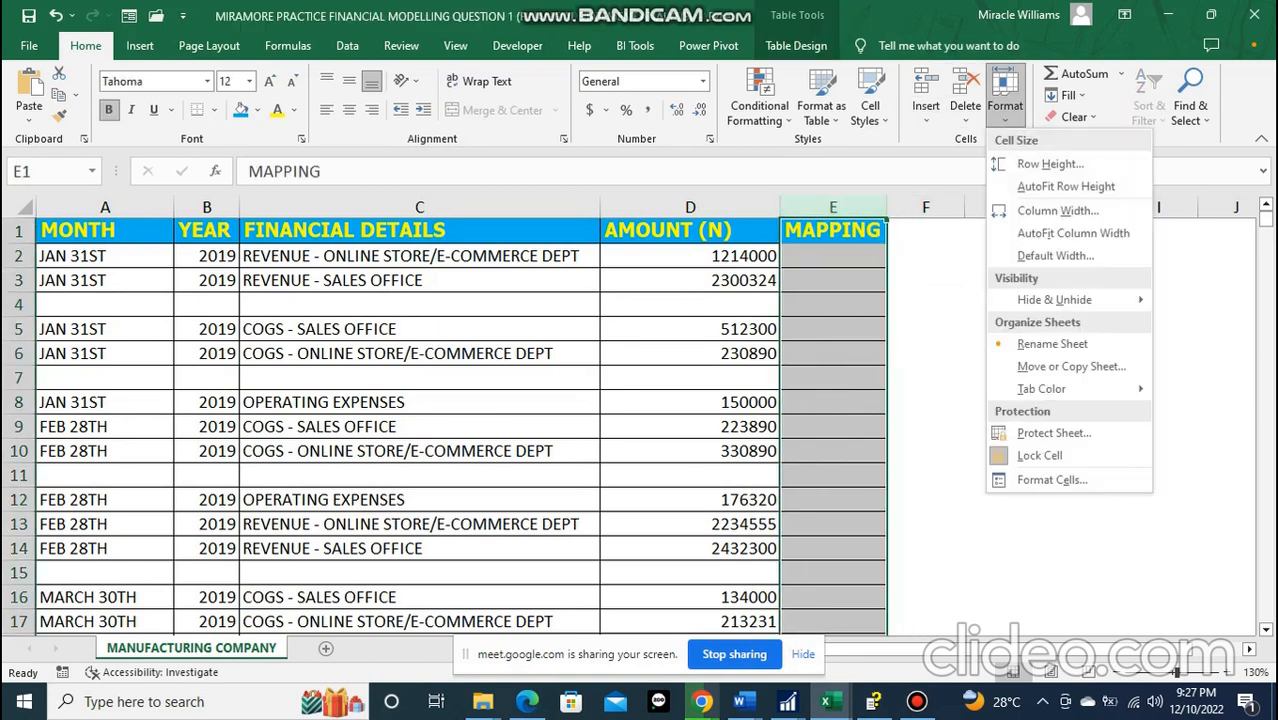
mouse_move(1054, 300)
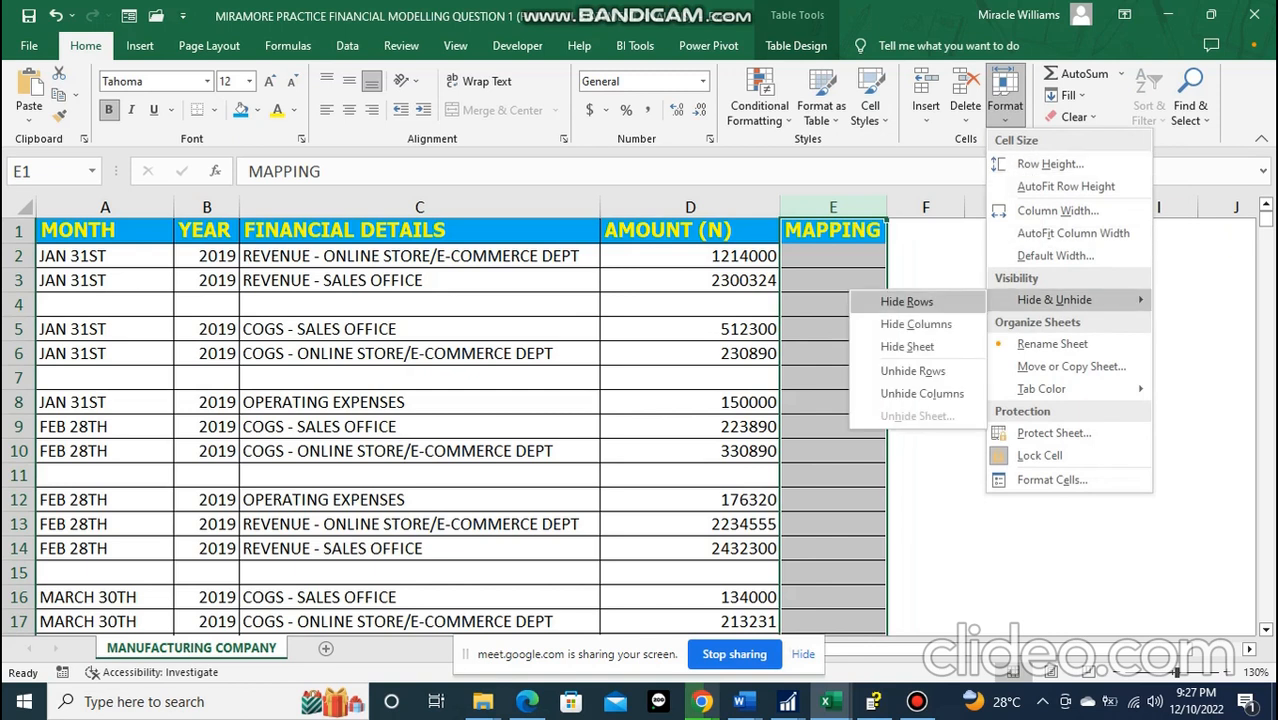
click(916, 324)
click(896, 329)
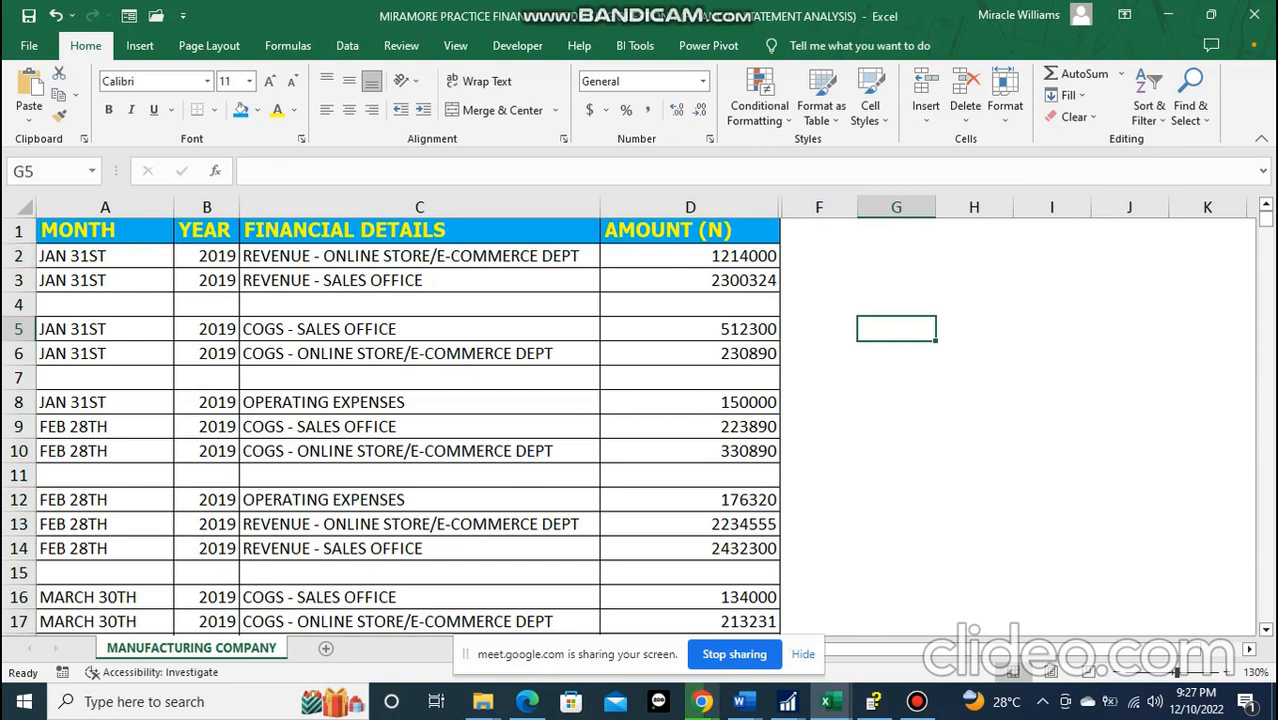
- Select the MONTH to AMOUNT (N) columns from the header row down to the December 2021 entry in row 185
click(105, 231)
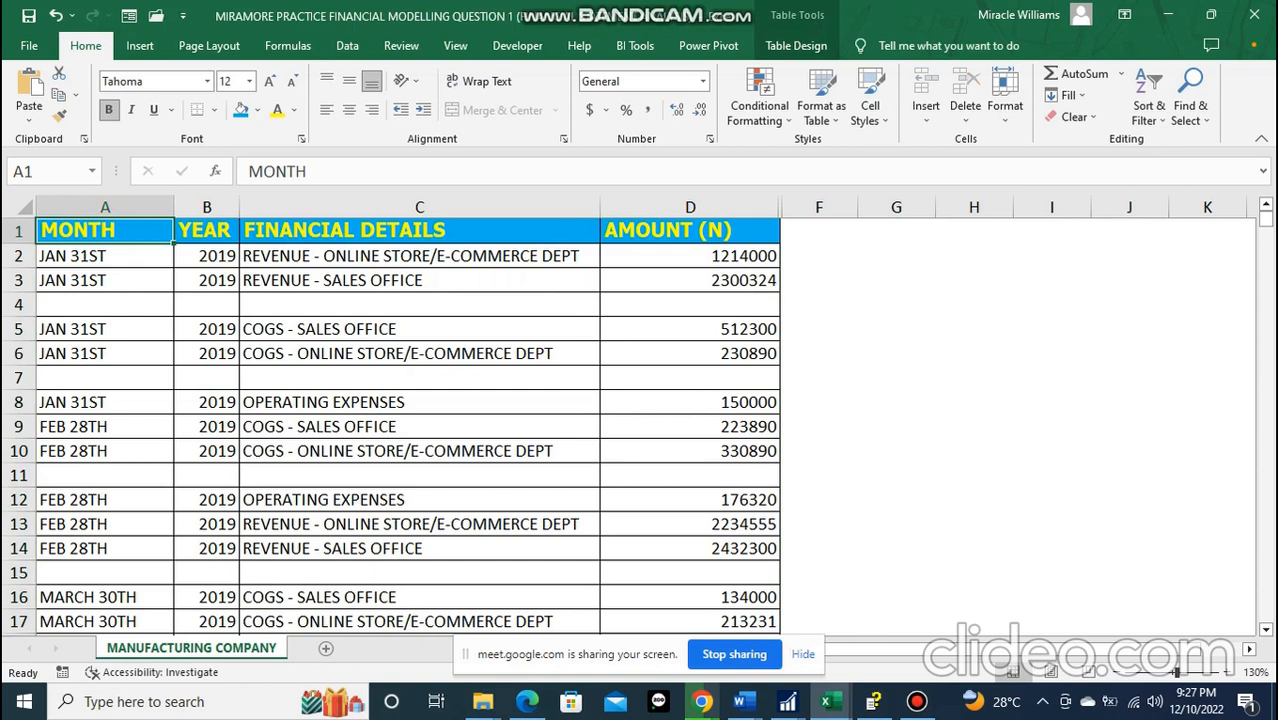
drag(105, 231, 690, 231)
key(shift+Down)
key(shift+Down)
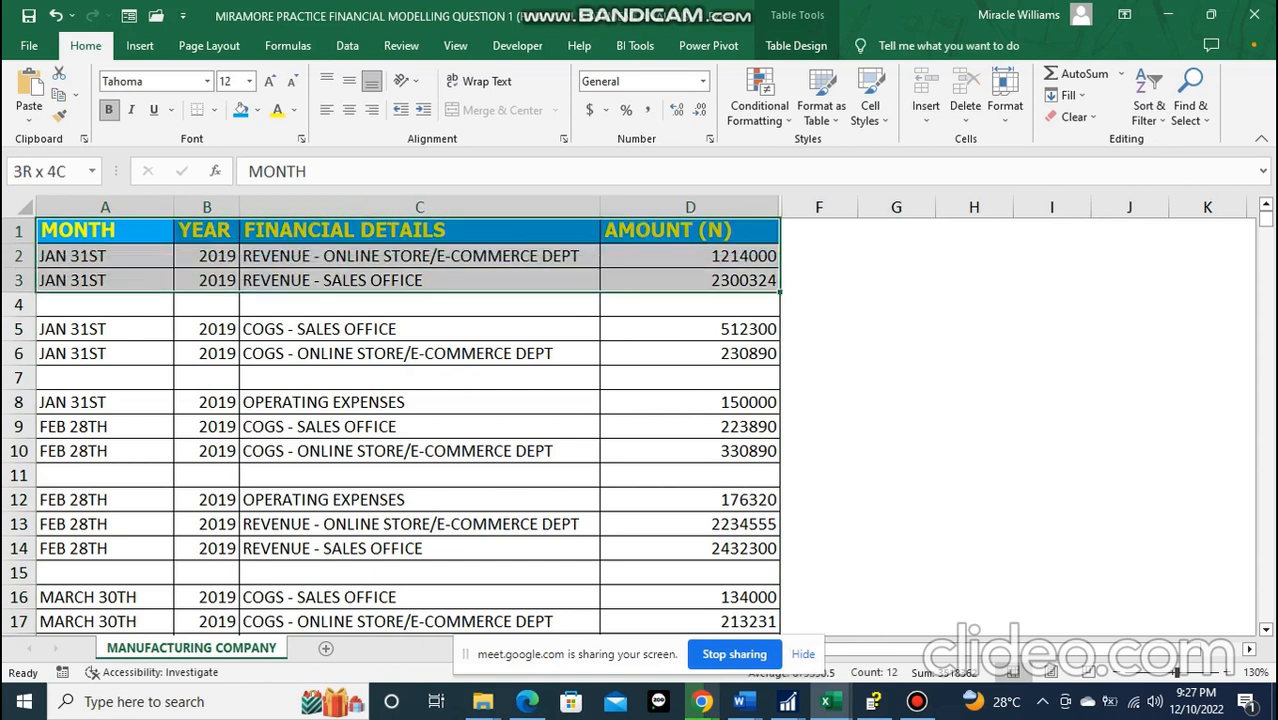
key(ctrl+shift+Down)
key(ctrl+shift+Down)
key(ctrl+shift+Down)
key(ctrl+shift+Down)
key(ctrl+shift+Down)
key(ctrl+shift+Down)
key(ctrl+shift+Down)
key(ctrl+shift+Down)
key(ctrl+shift+Down)
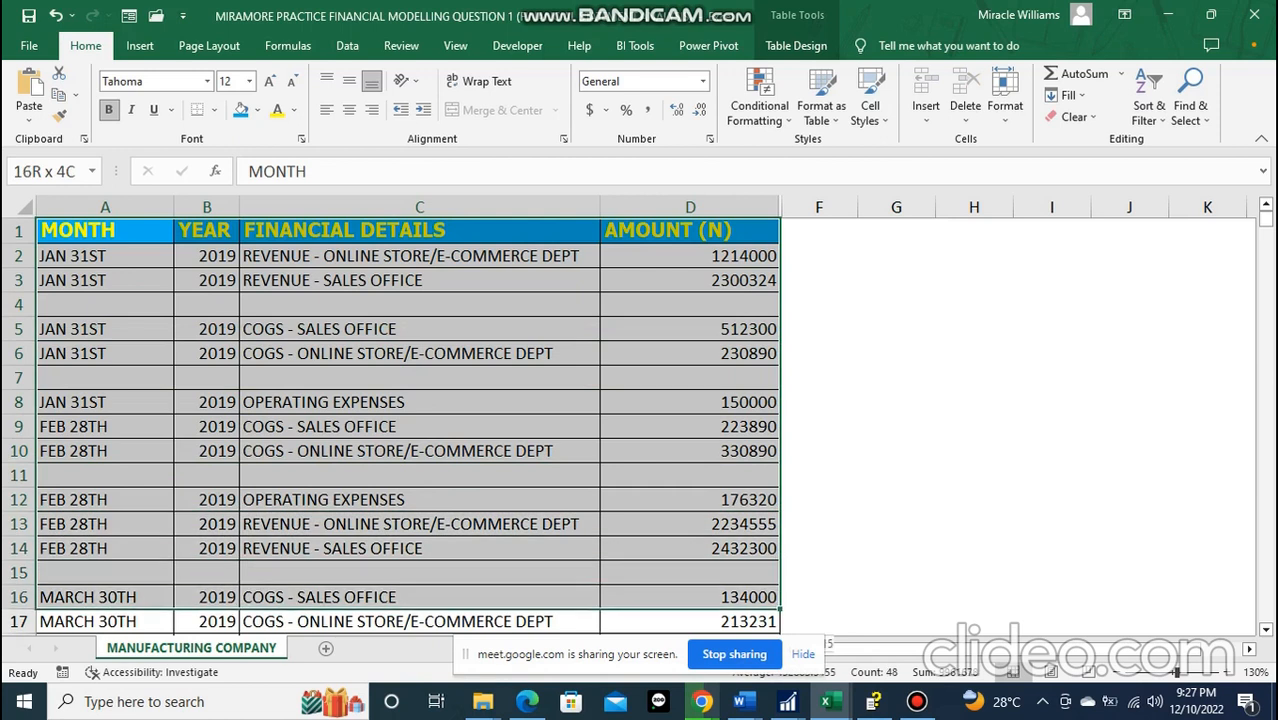
key(ctrl+shift+Up)
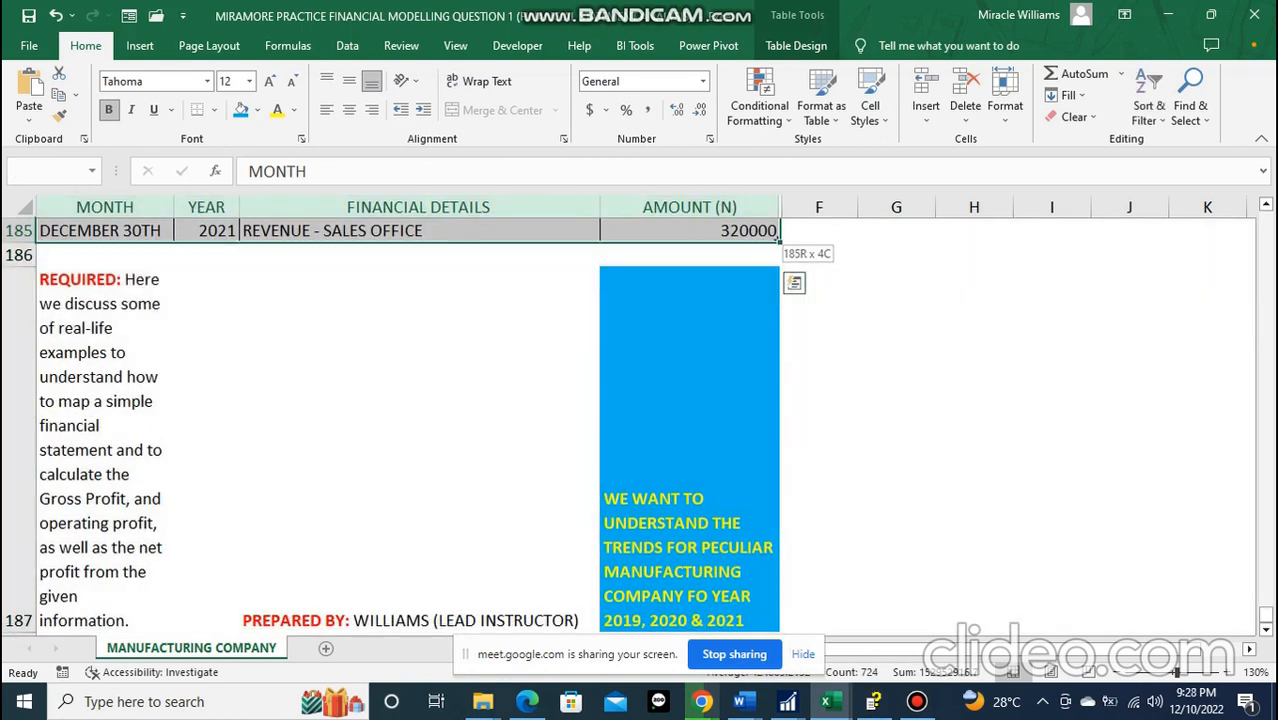
scroll(400, 425, up, 20)
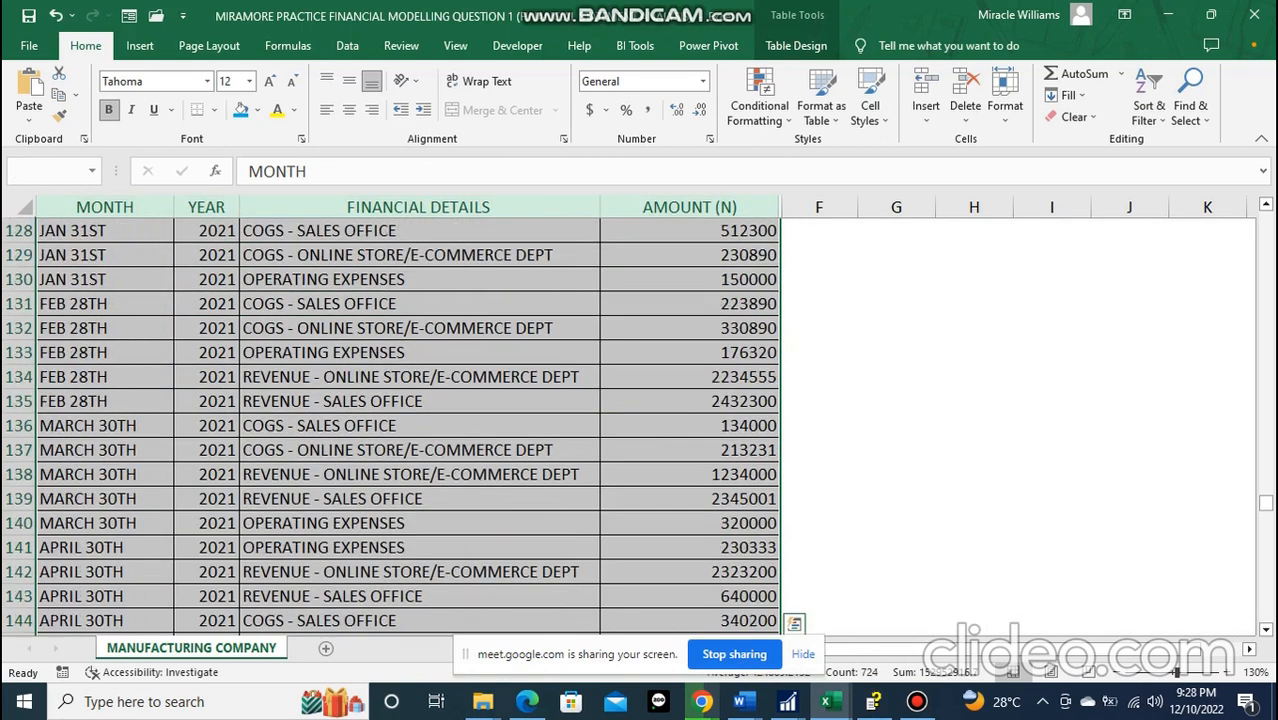
scroll(690, 352, up, 20)
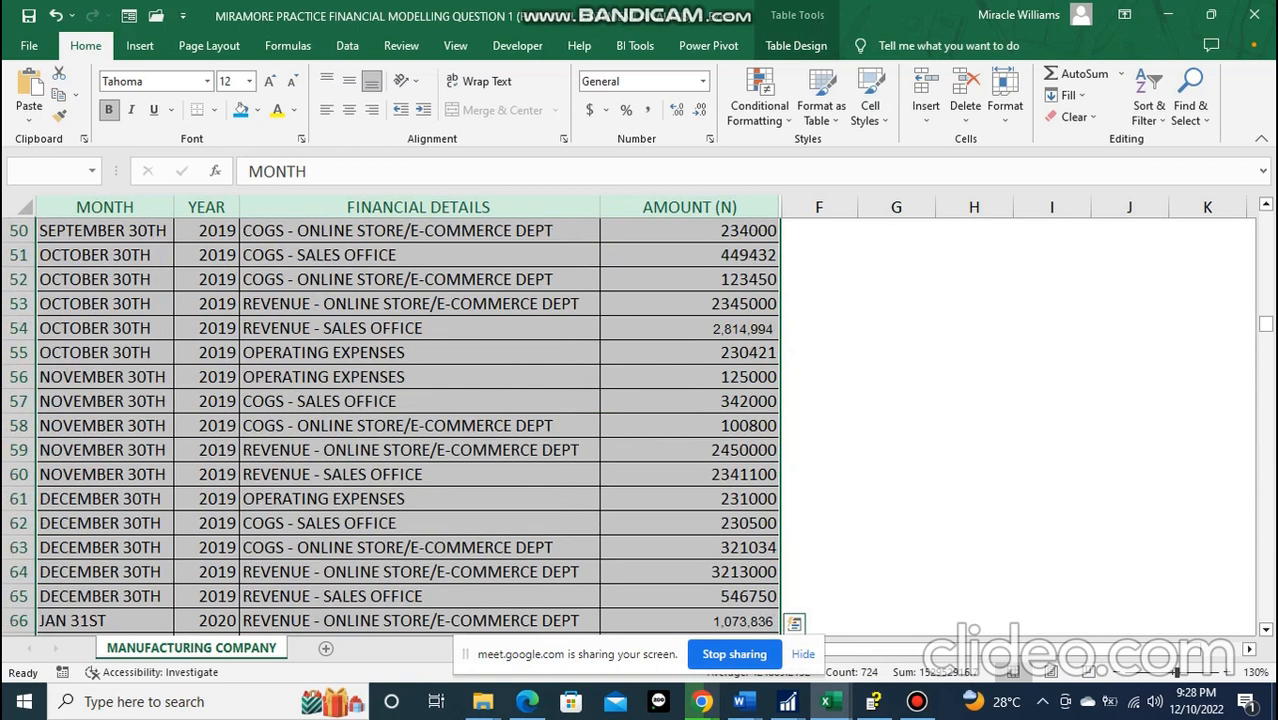
- Reselect the records from the MONTH header in A1 down to the December 2021 amount in D185
click(690, 352)
scroll(690, 352, up, 6)
scroll(690, 352, up, 6)
drag(1266, 248, 1266, 215)
click(105, 305)
click(419, 305)
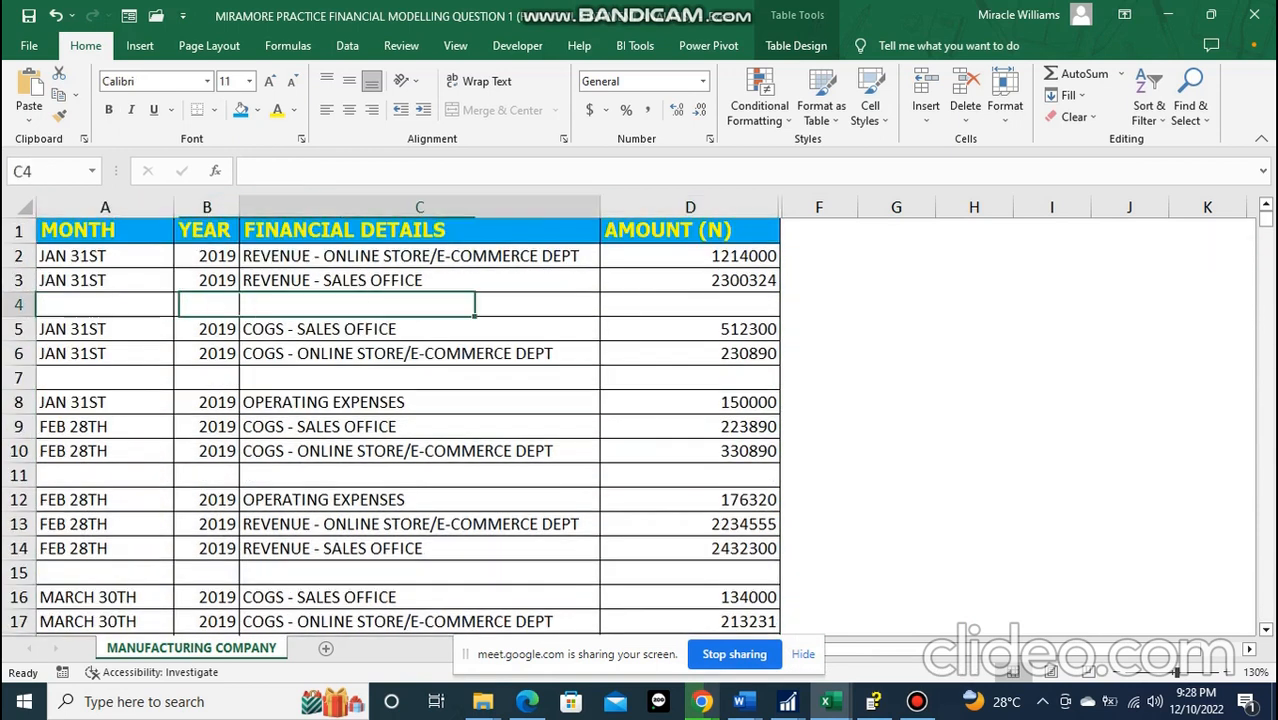
drag(105, 230, 690, 499)
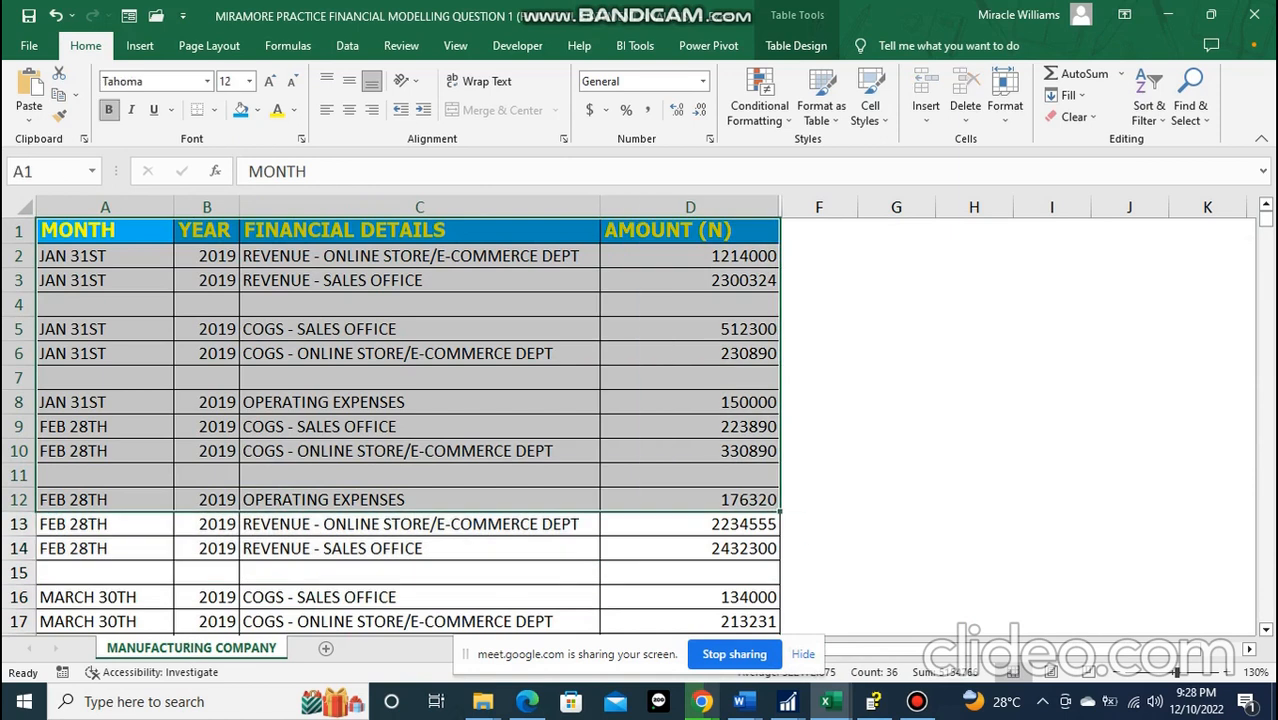
key(ctrl+shift+Down)
key(ctrl+shift+Down)
key(ctrl+shift+Down)
key(ctrl+shift+Down)
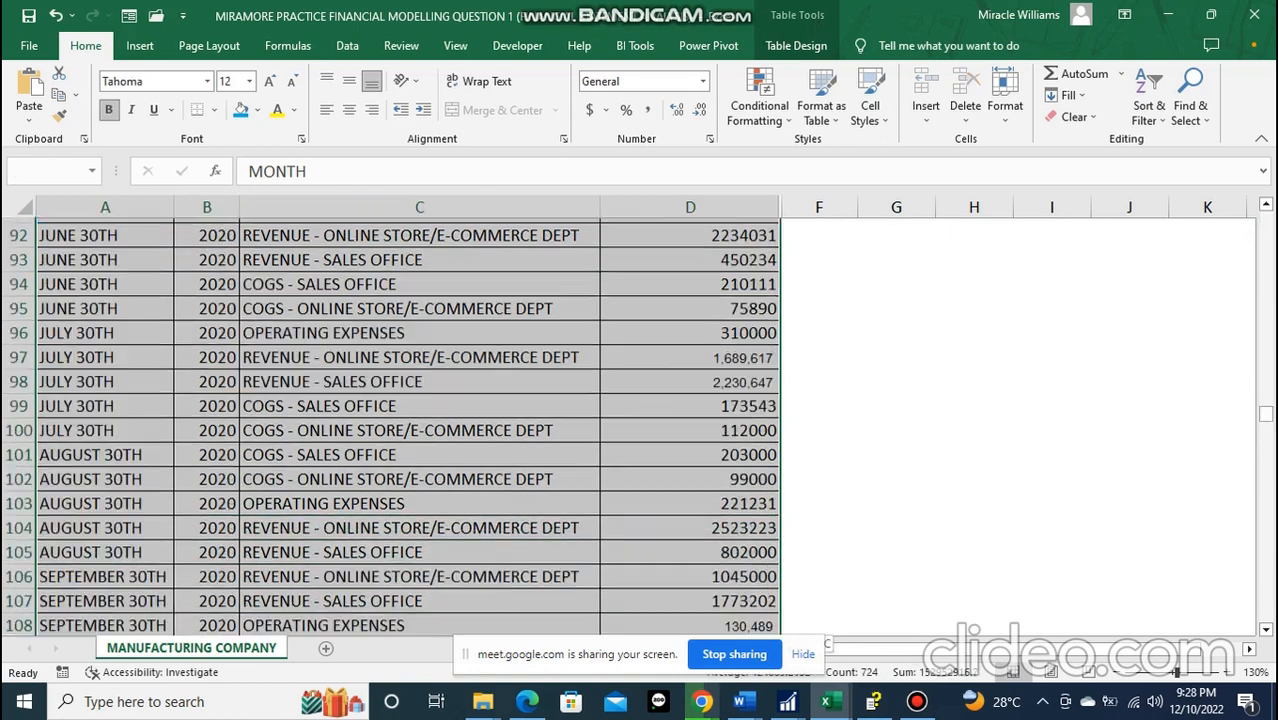
key(shift+Up)
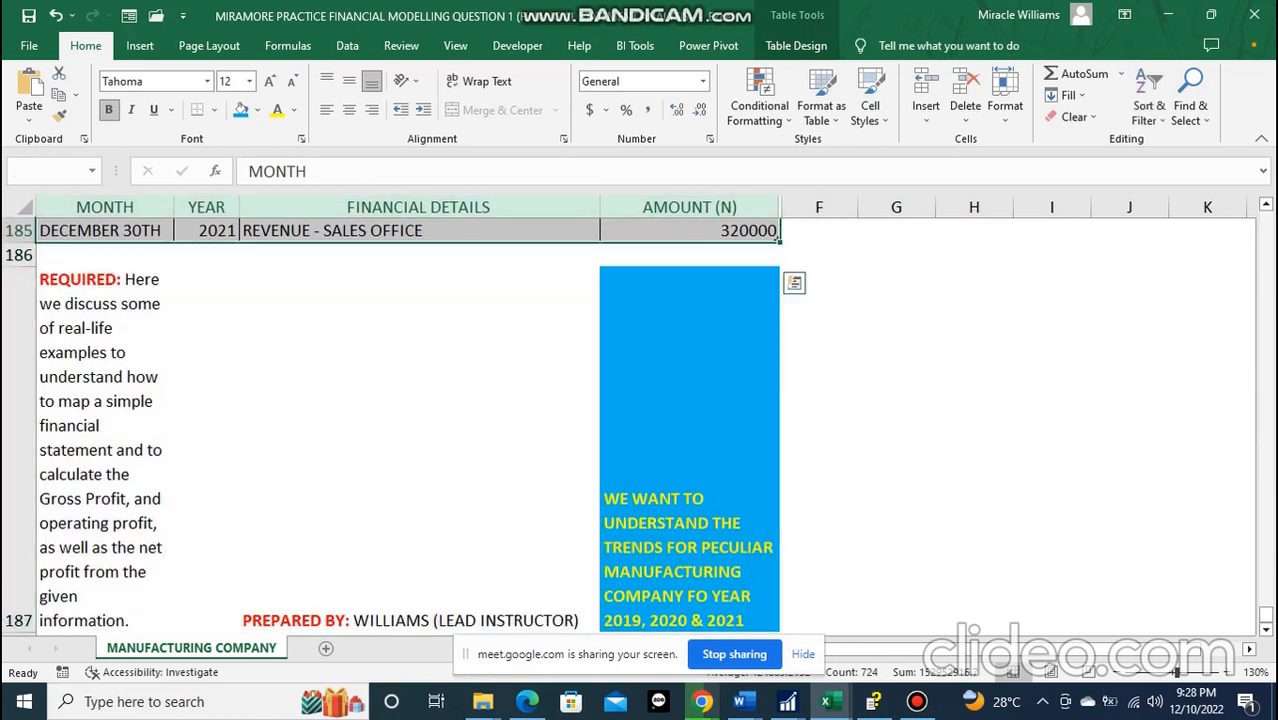
scroll(400, 420, up, 7)
scroll(400, 420, up, 12)
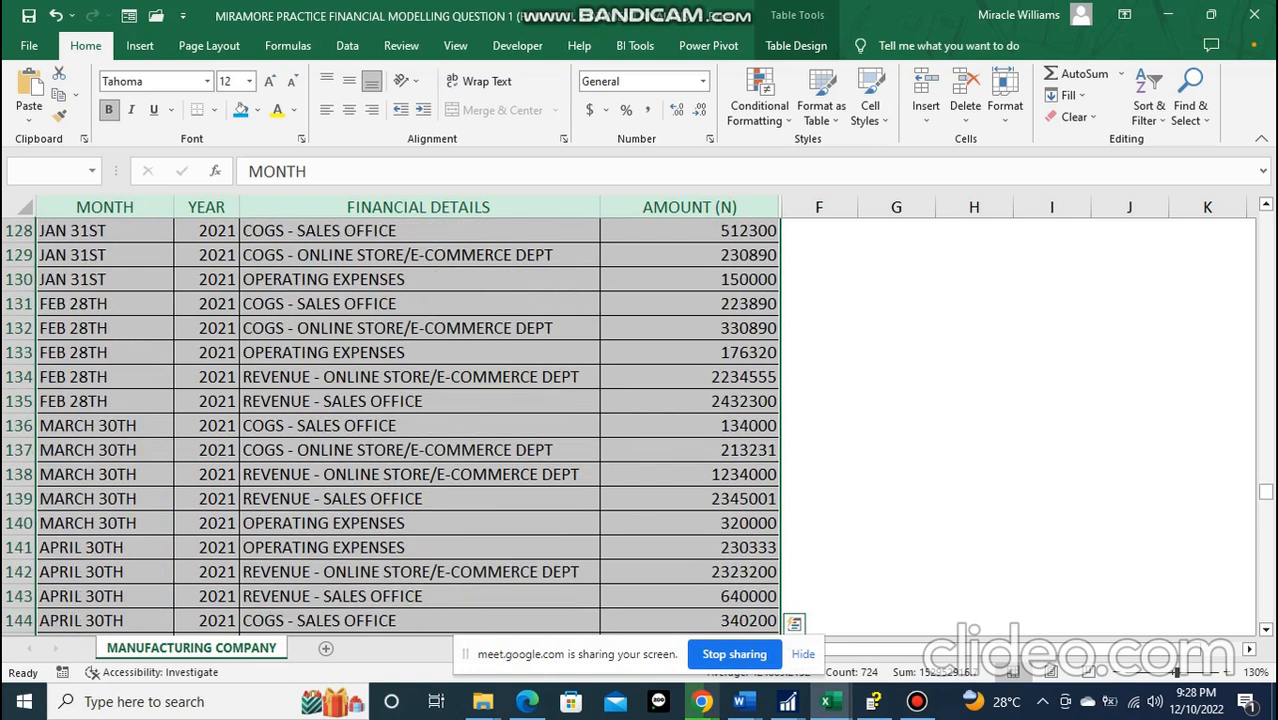
- Delete the blank rows within the selected records, picking them out with the Blanks option of Go To Special
key(ctrl+g)
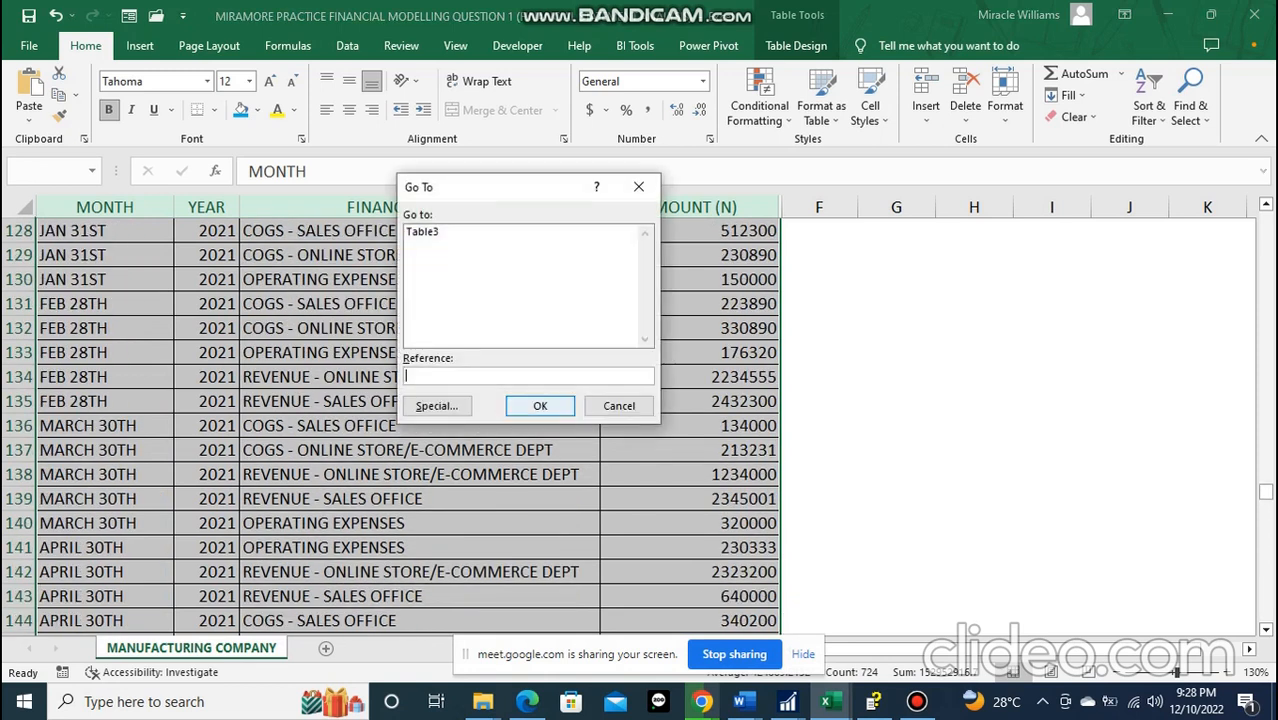
click(437, 406)
click(426, 330)
click(554, 433)
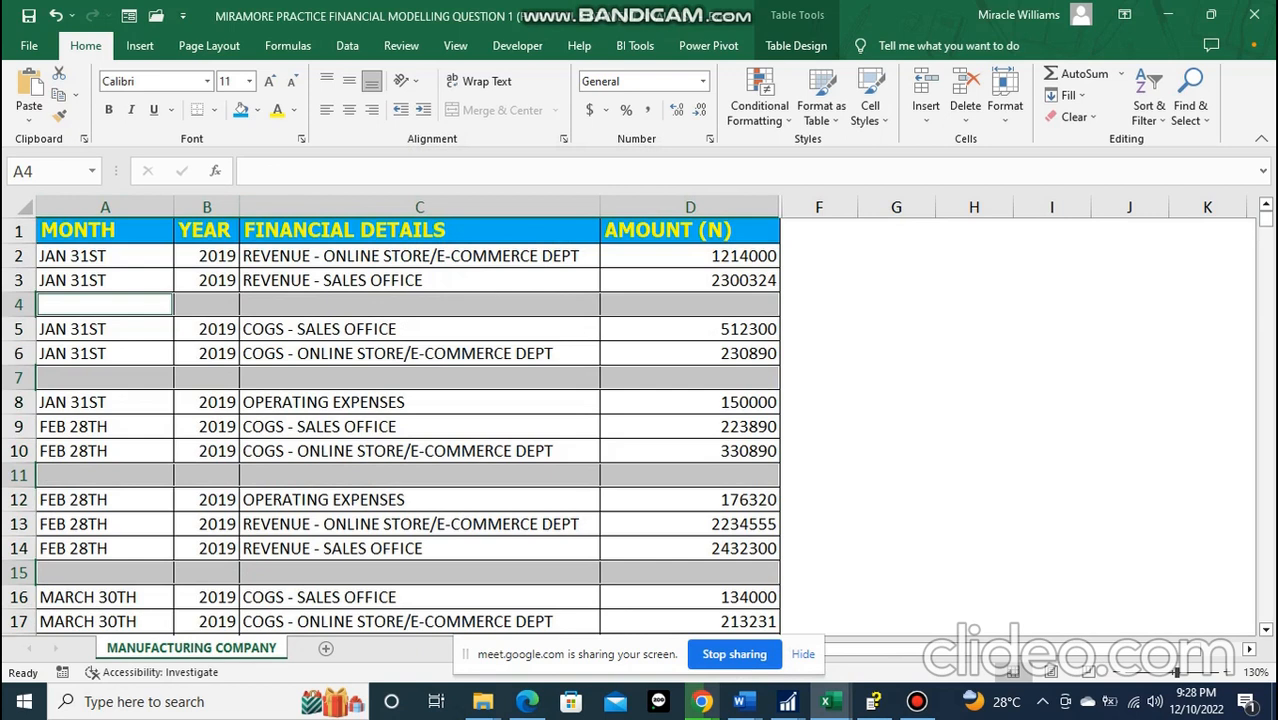
key(ctrl+minus)
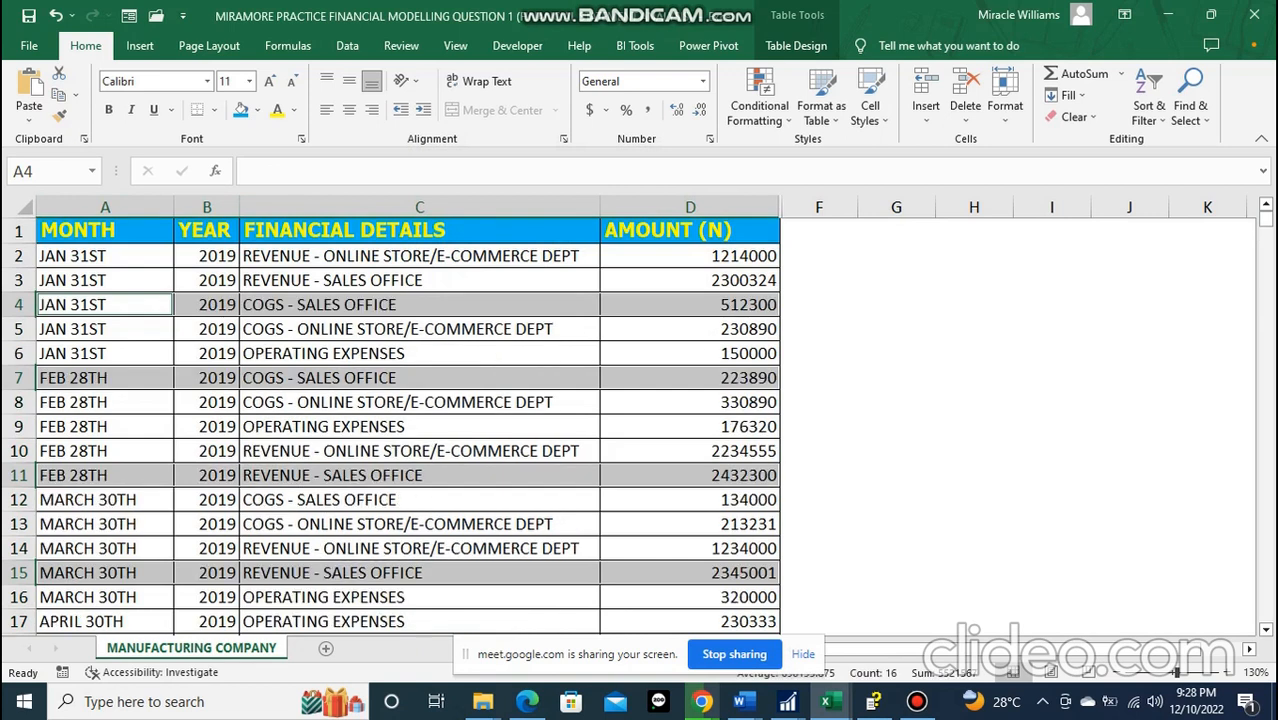
click(419, 427)
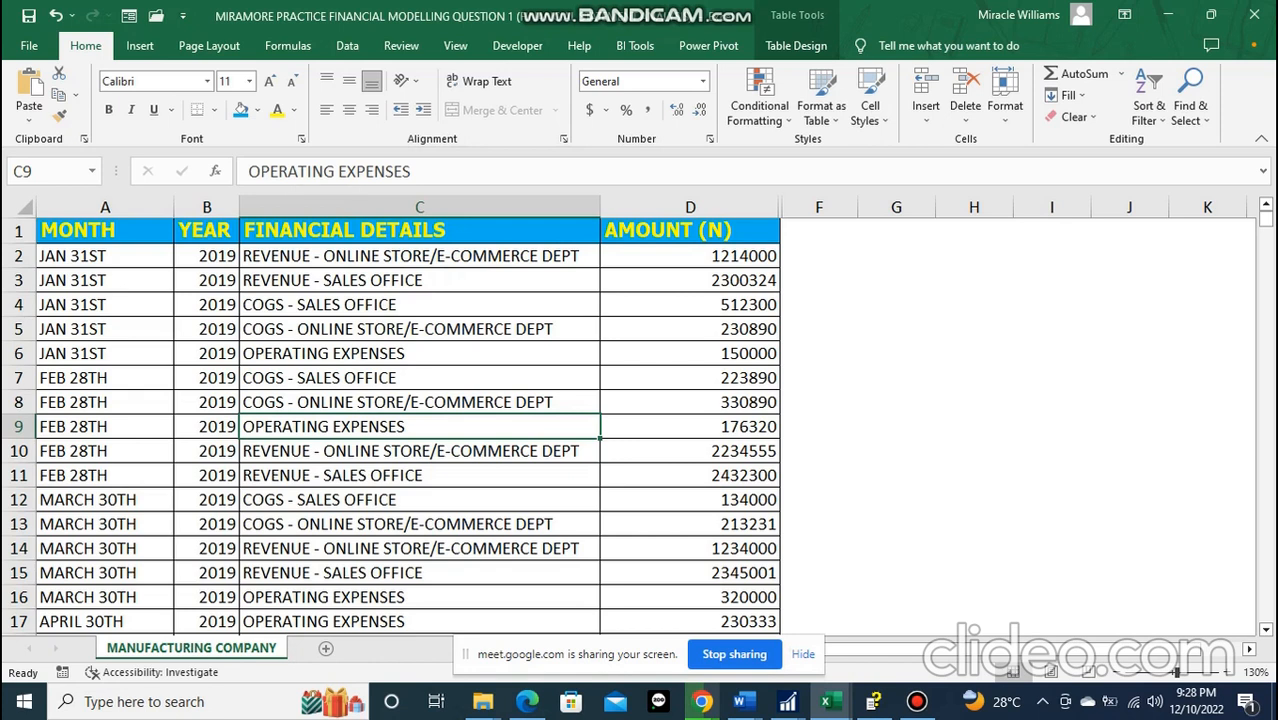
click(419, 378)
click(419, 353)
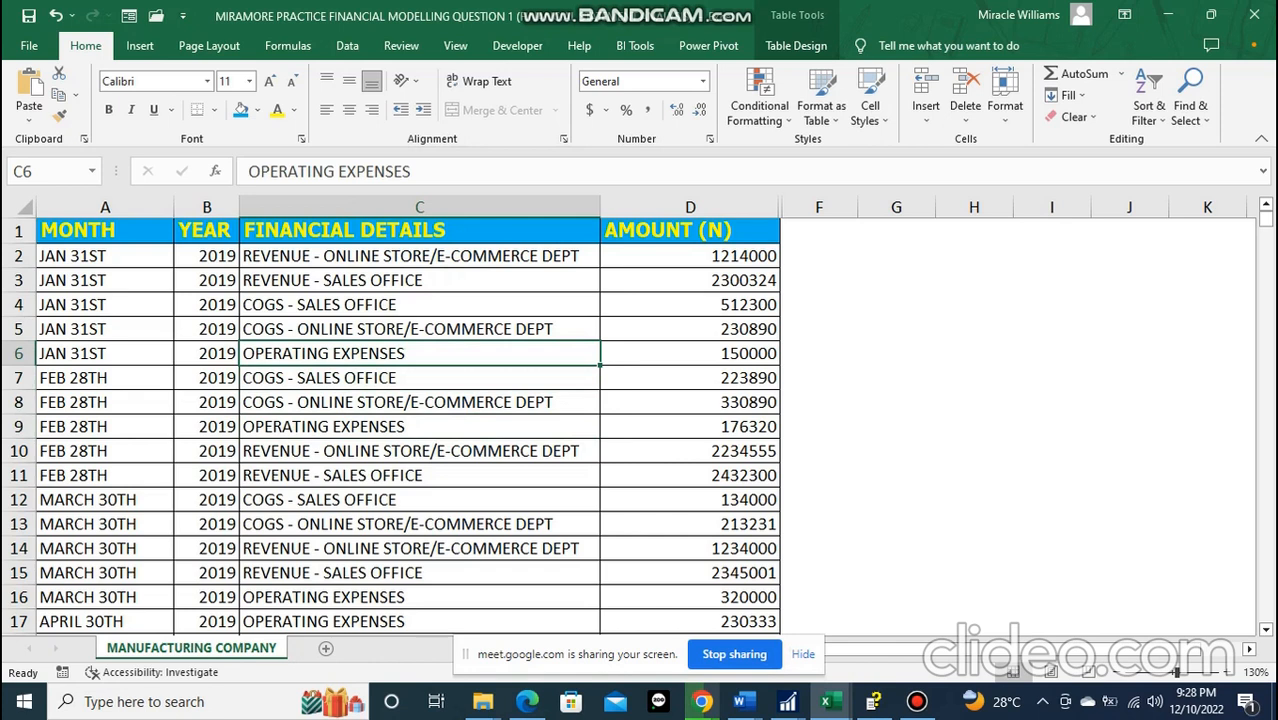
click(917, 702)
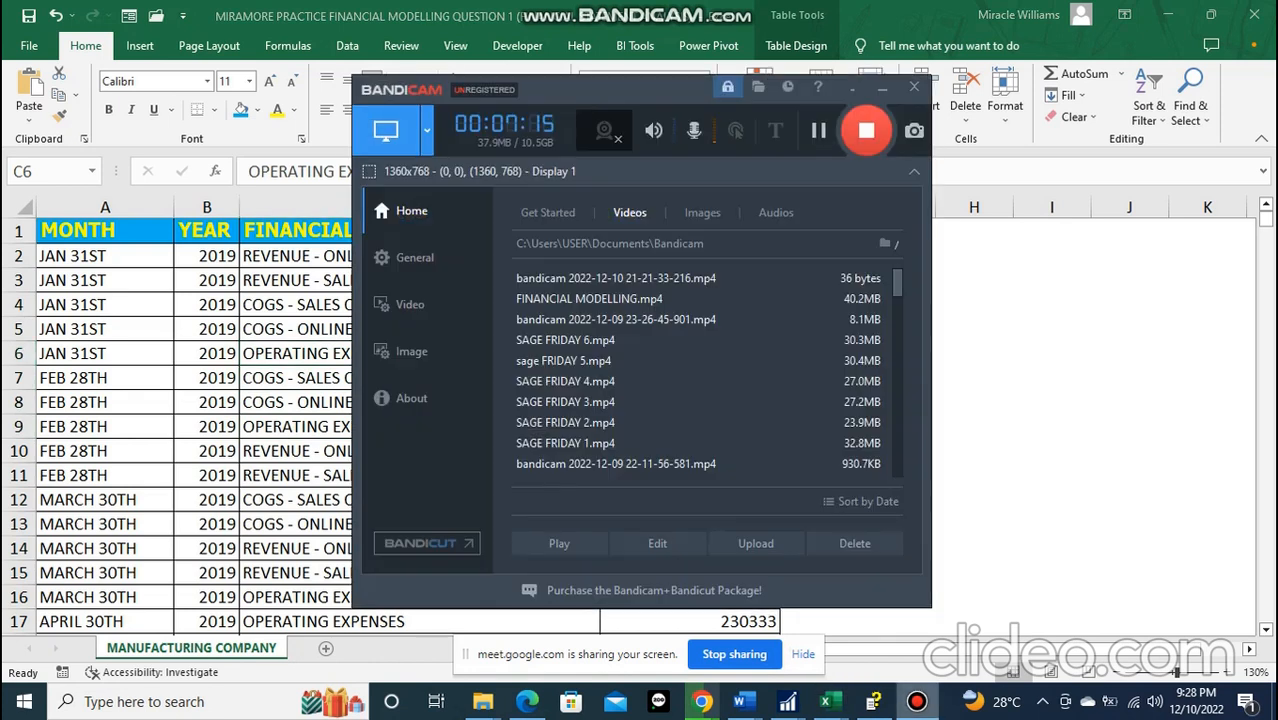
click(917, 702)
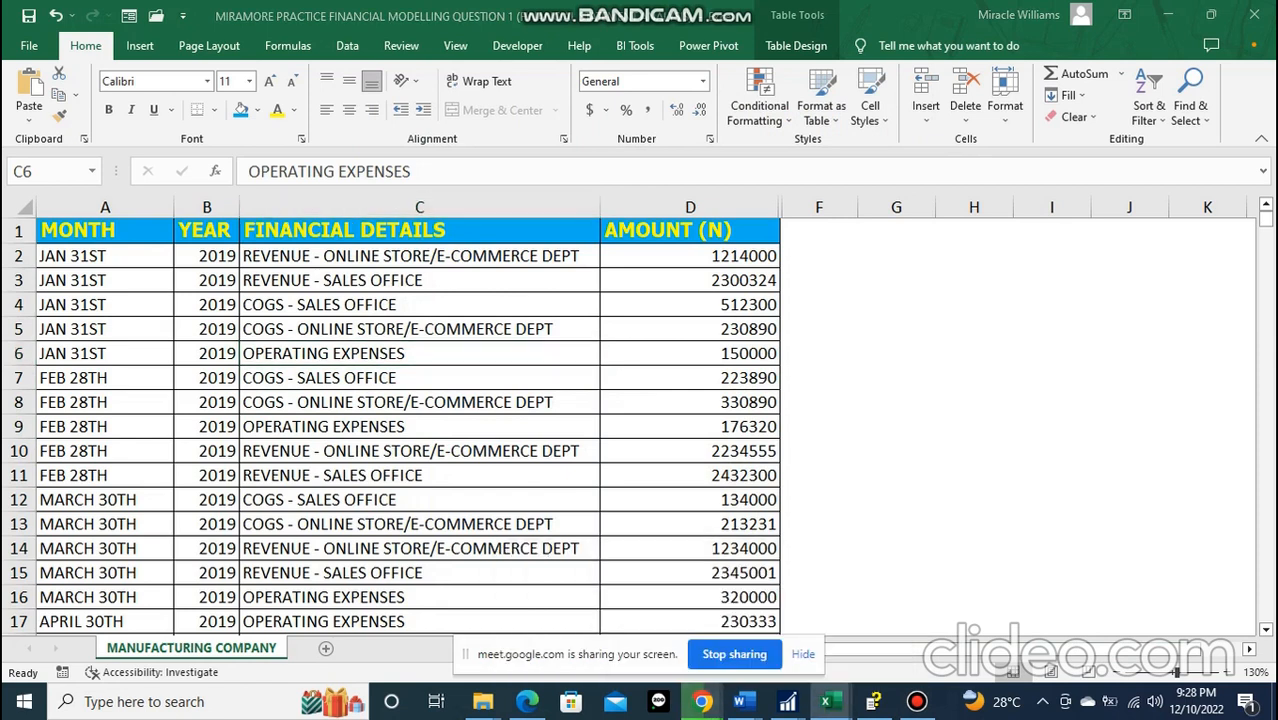
click(702, 702)
click(600, 620)
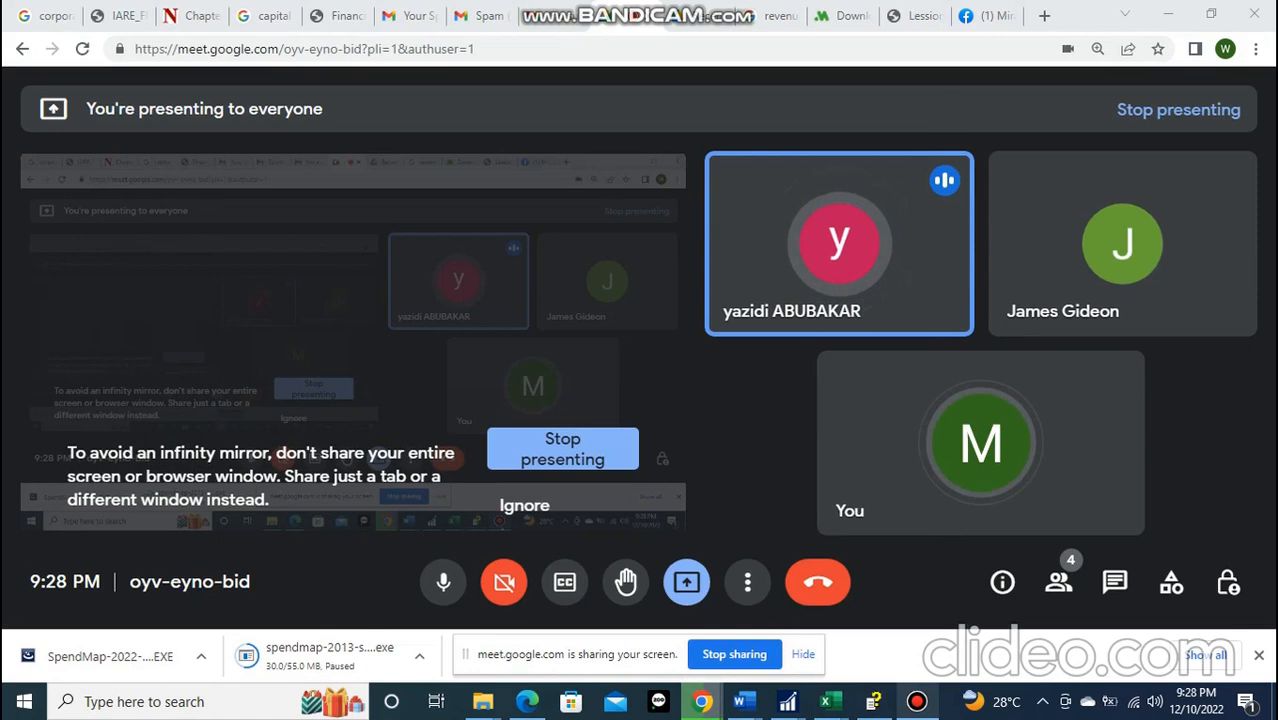
click(917, 702)
mouse_move(830, 702)
click(931, 615)
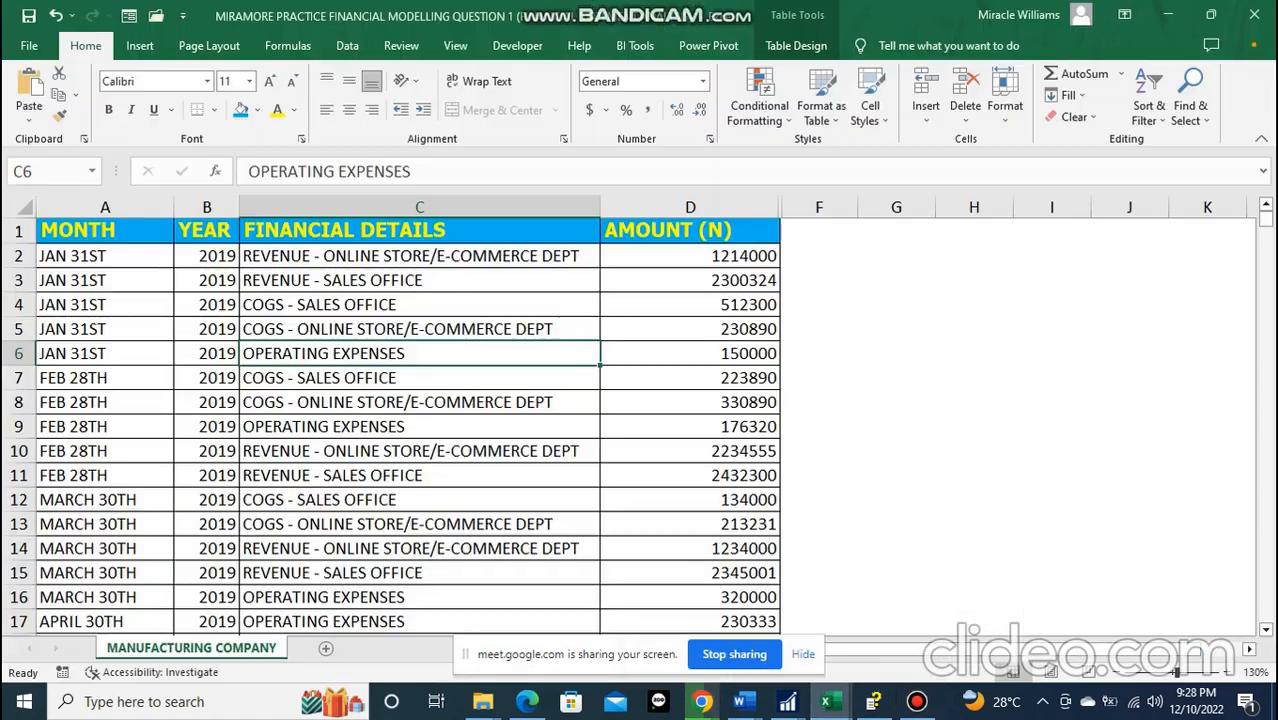
- Add a MAPPING column header in F1 beside the AMOUNT (N) column and fit the column width to it
scroll(400, 420, down, 18)
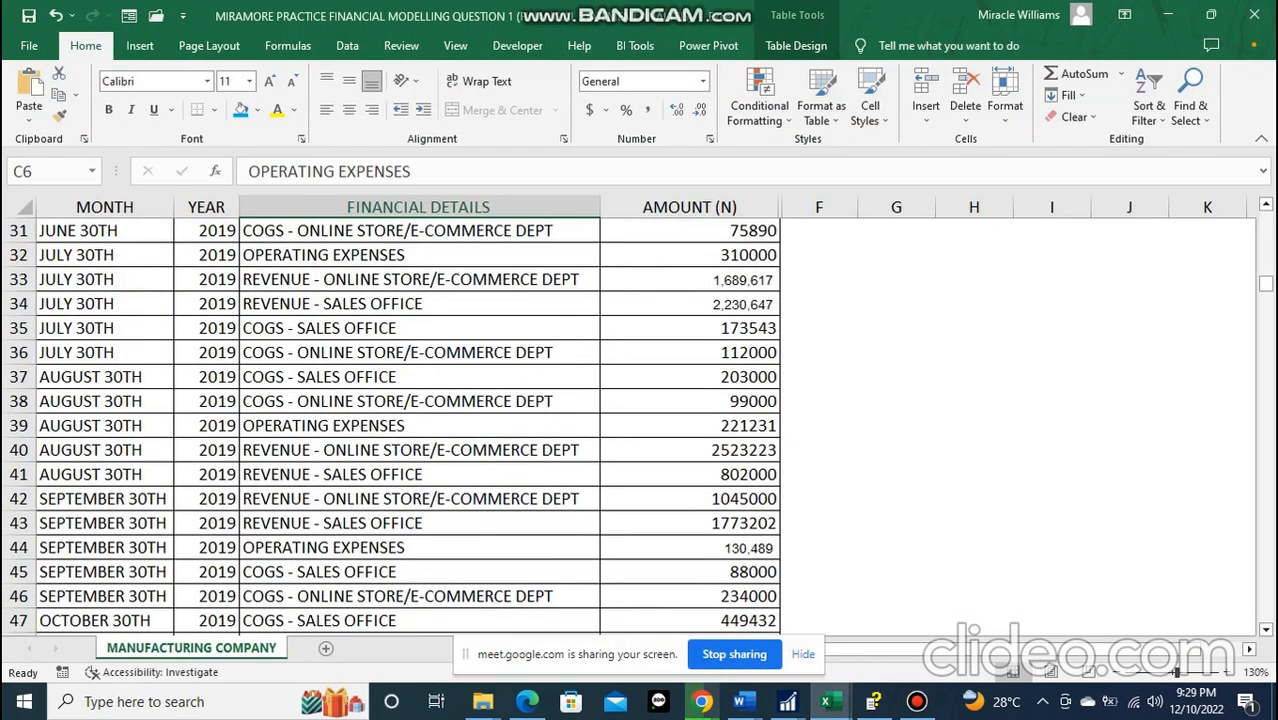
scroll(400, 420, down, 20)
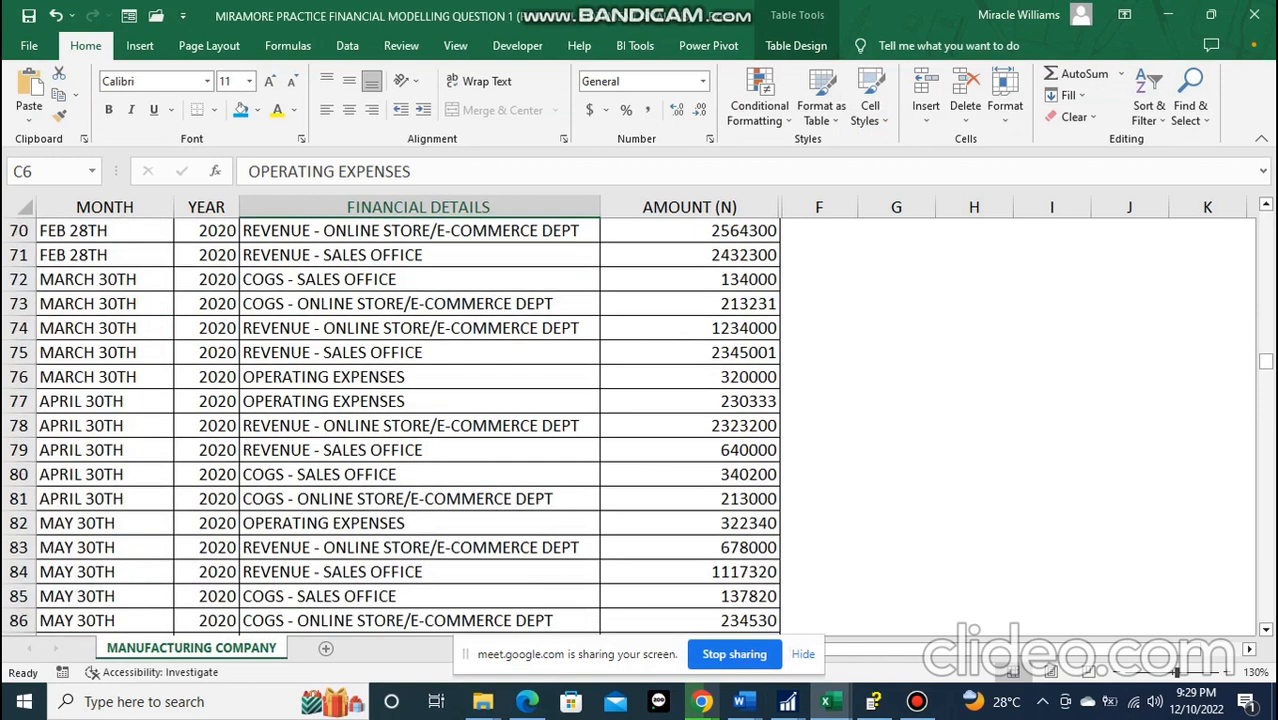
scroll(400, 420, up, 4)
scroll(400, 420, up, 15)
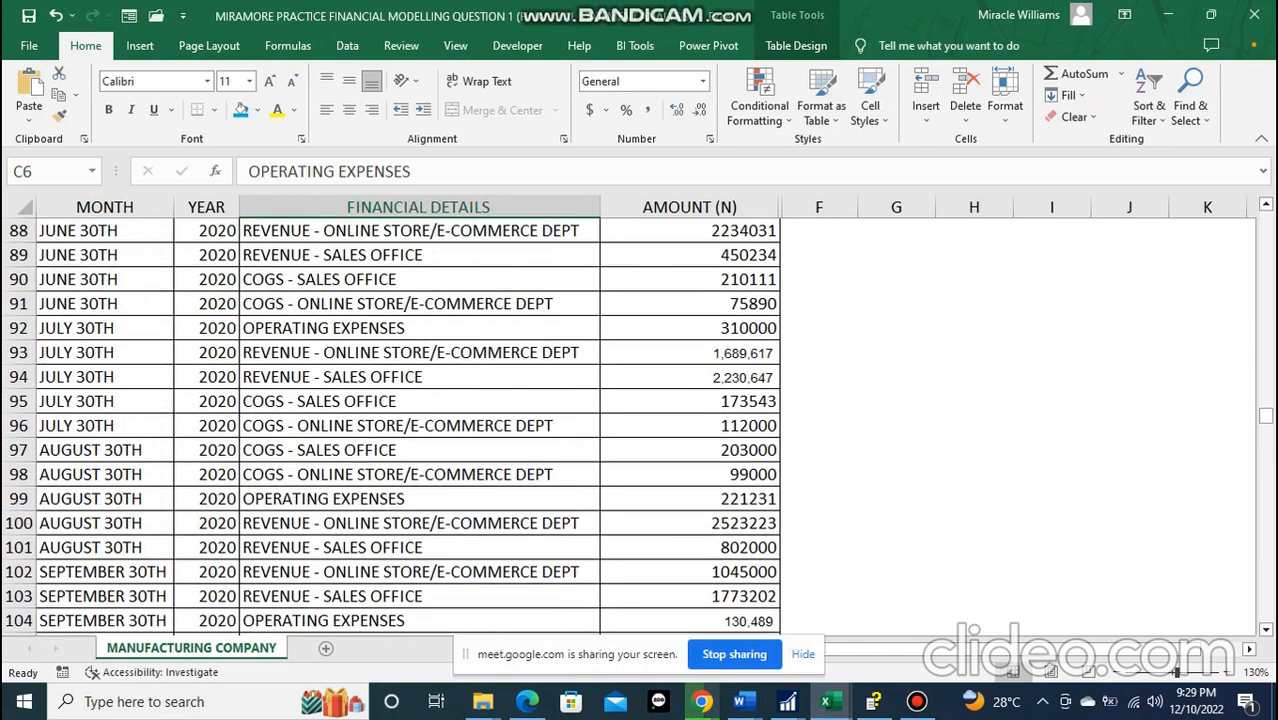
scroll(400, 420, up, 20)
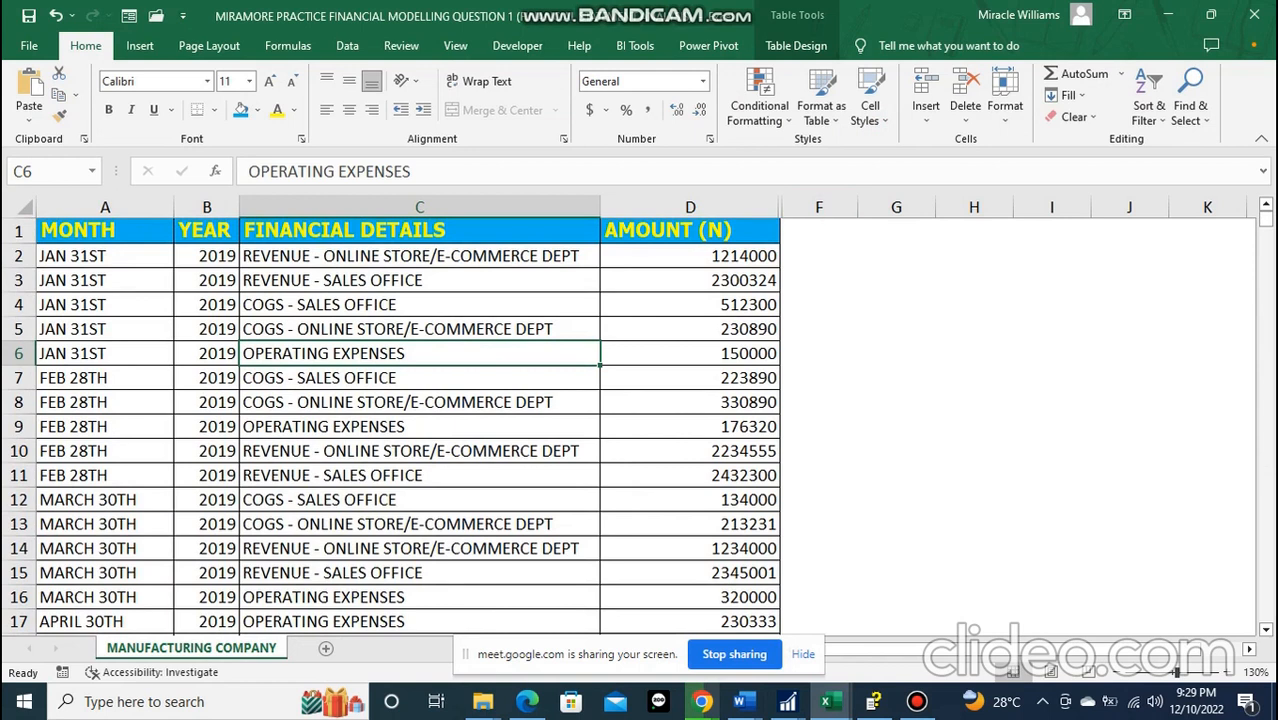
click(819, 231)
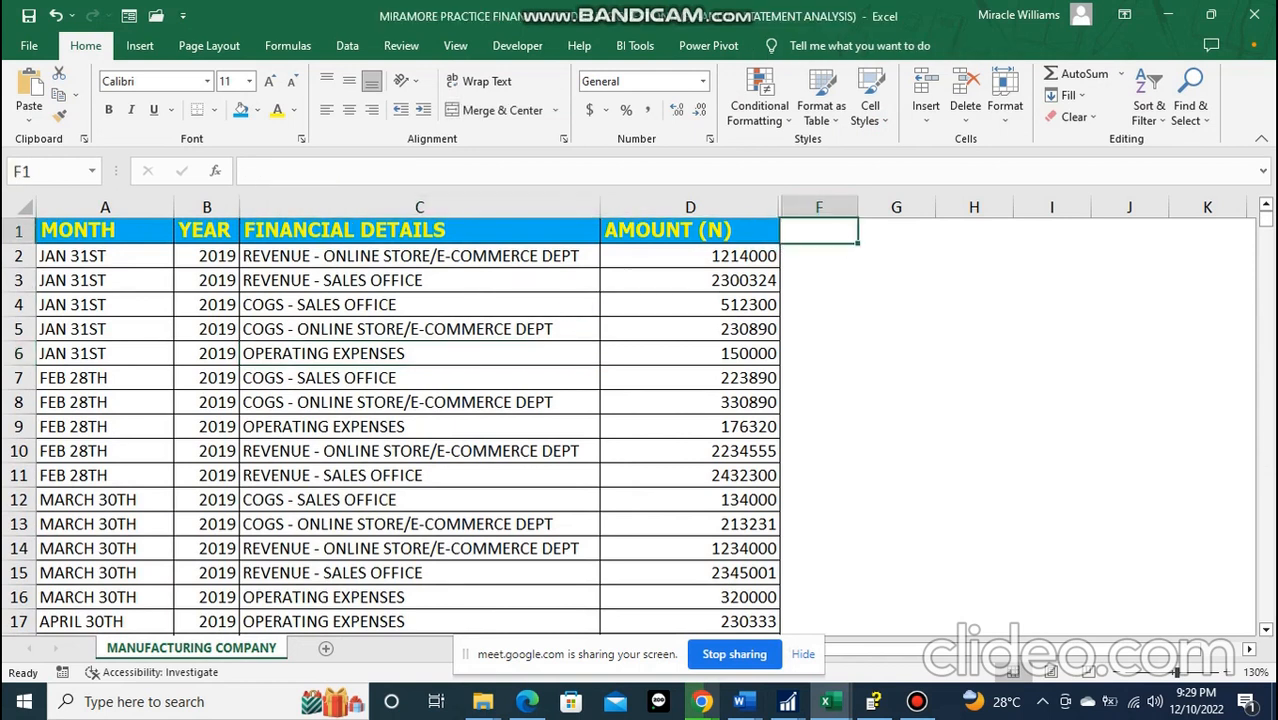
text(MAPPING)
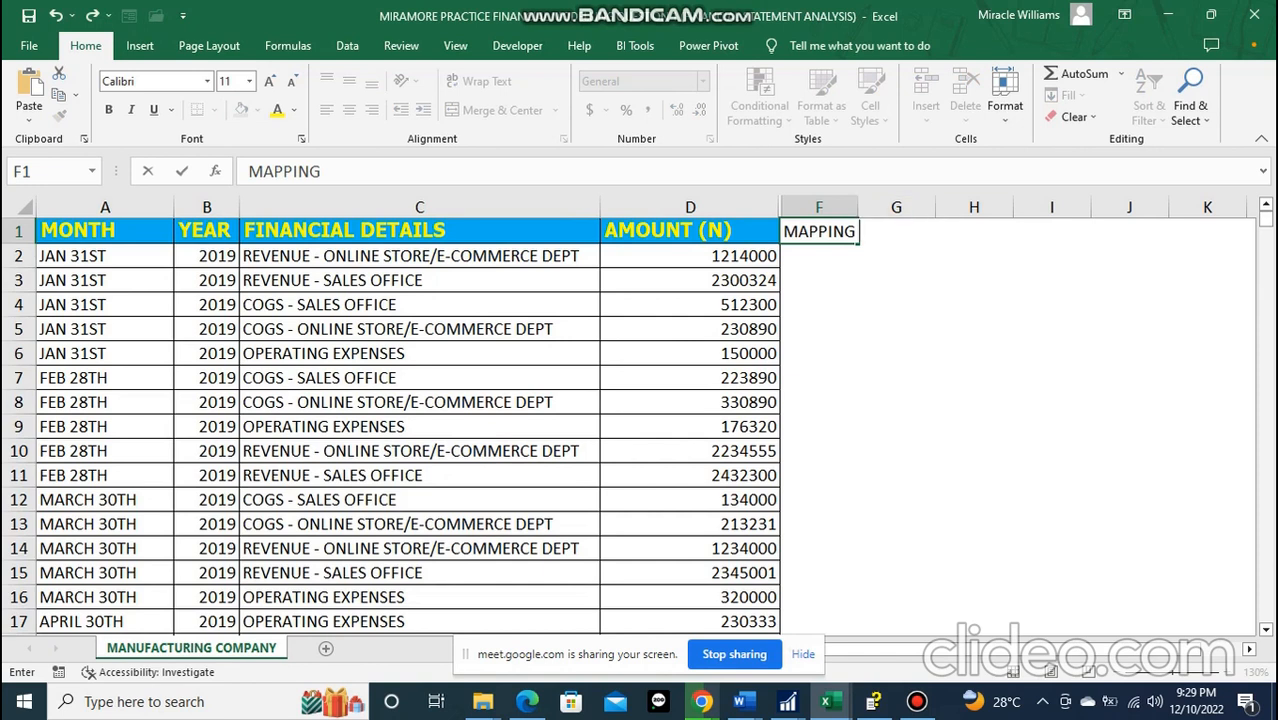
key(Return)
double_click(858, 207)
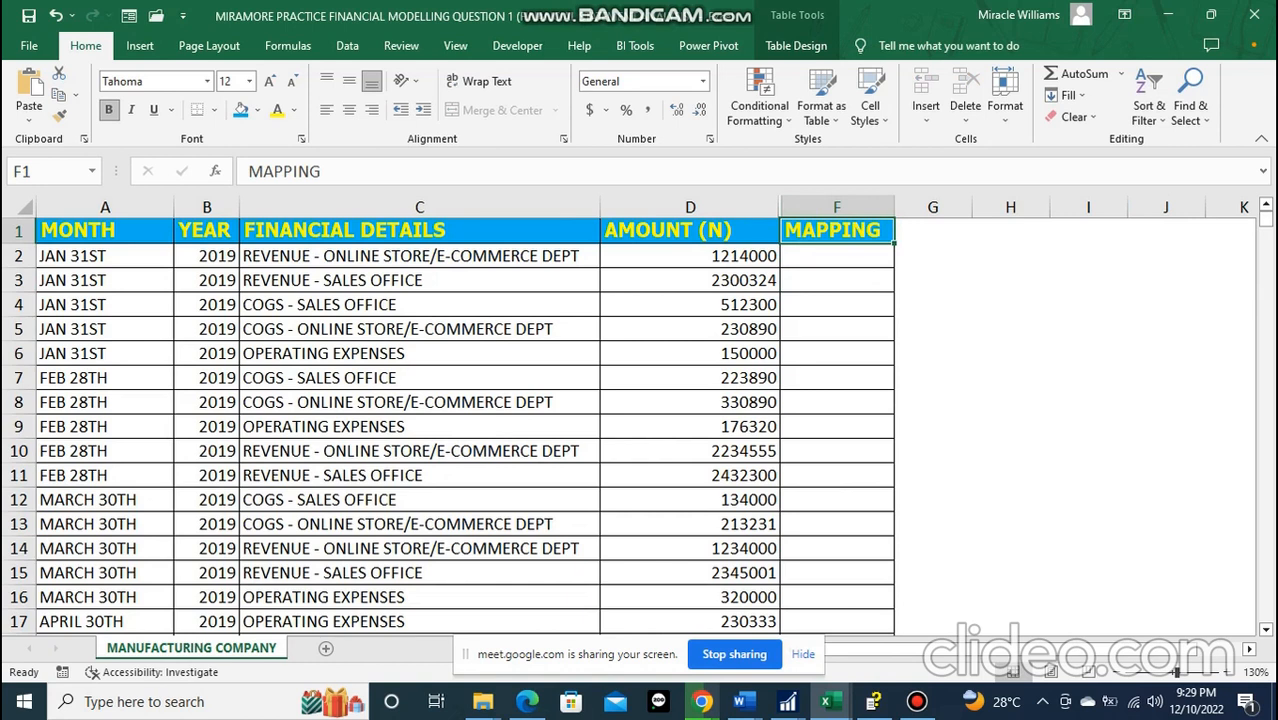
click(837, 256)
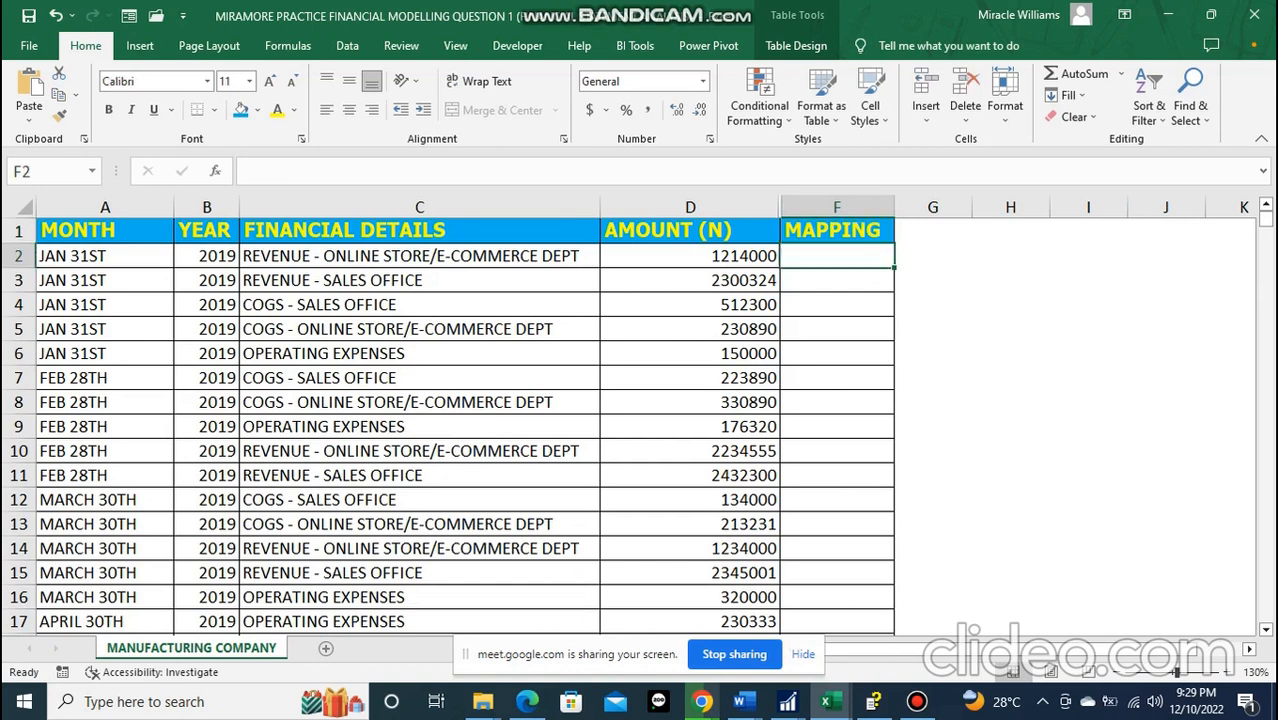
- Turn on filtering for the header row from MONTH through MAPPING
click(105, 231)
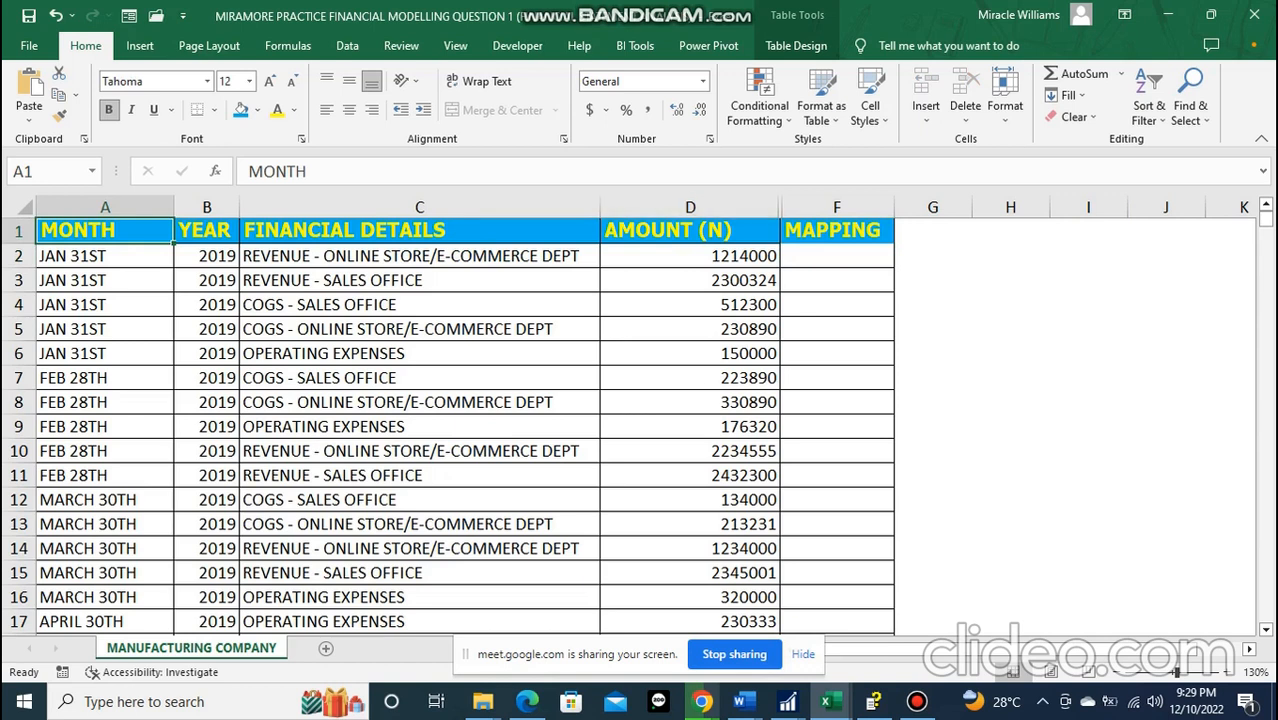
drag(105, 231, 860, 231)
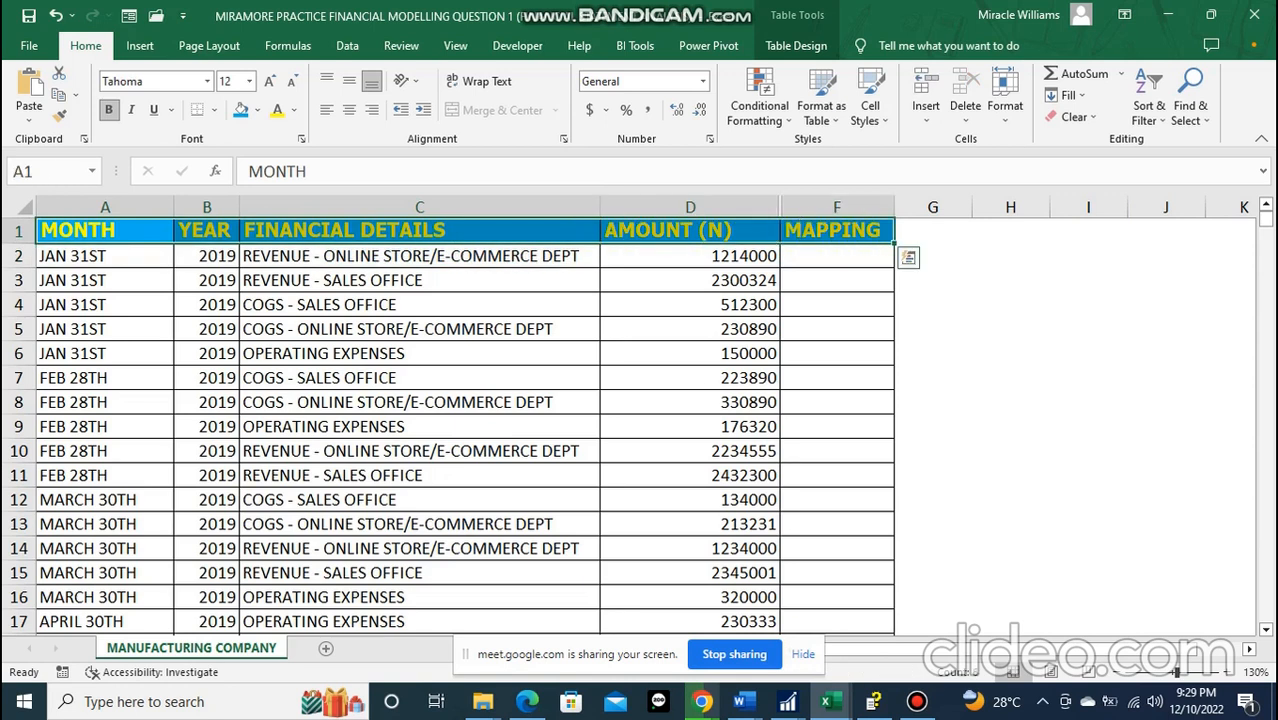
click(347, 45)
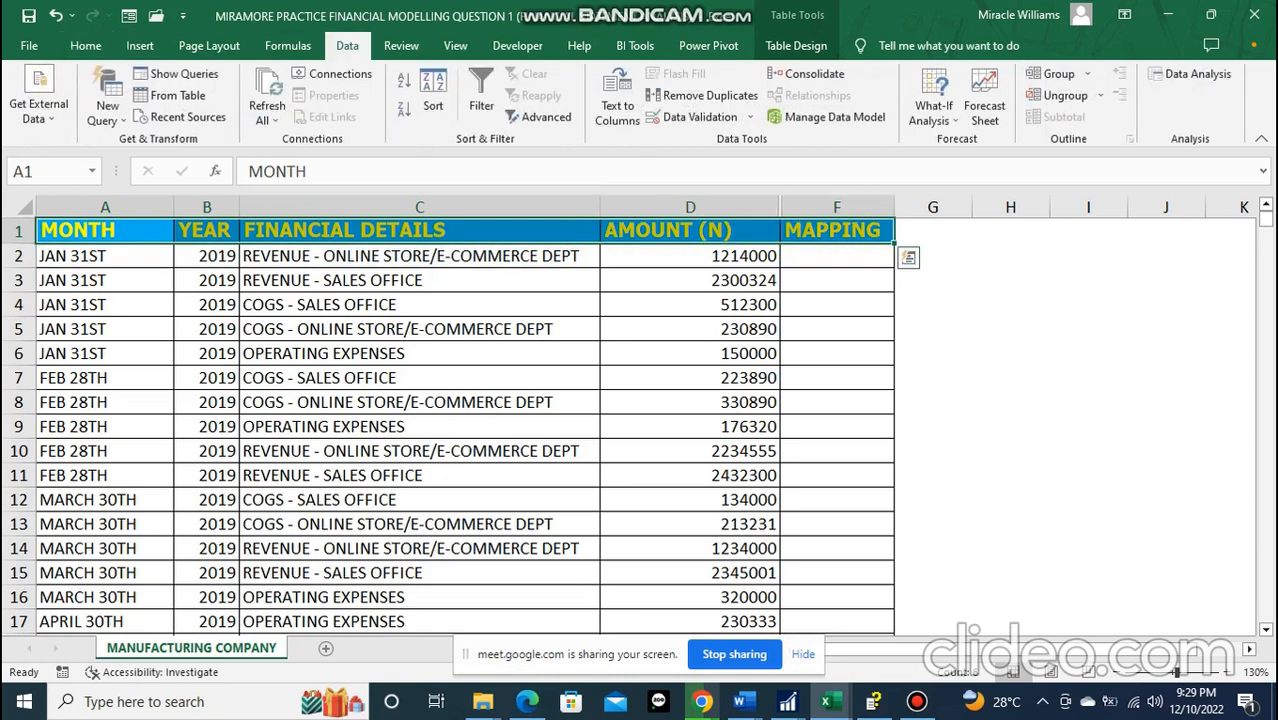
click(480, 95)
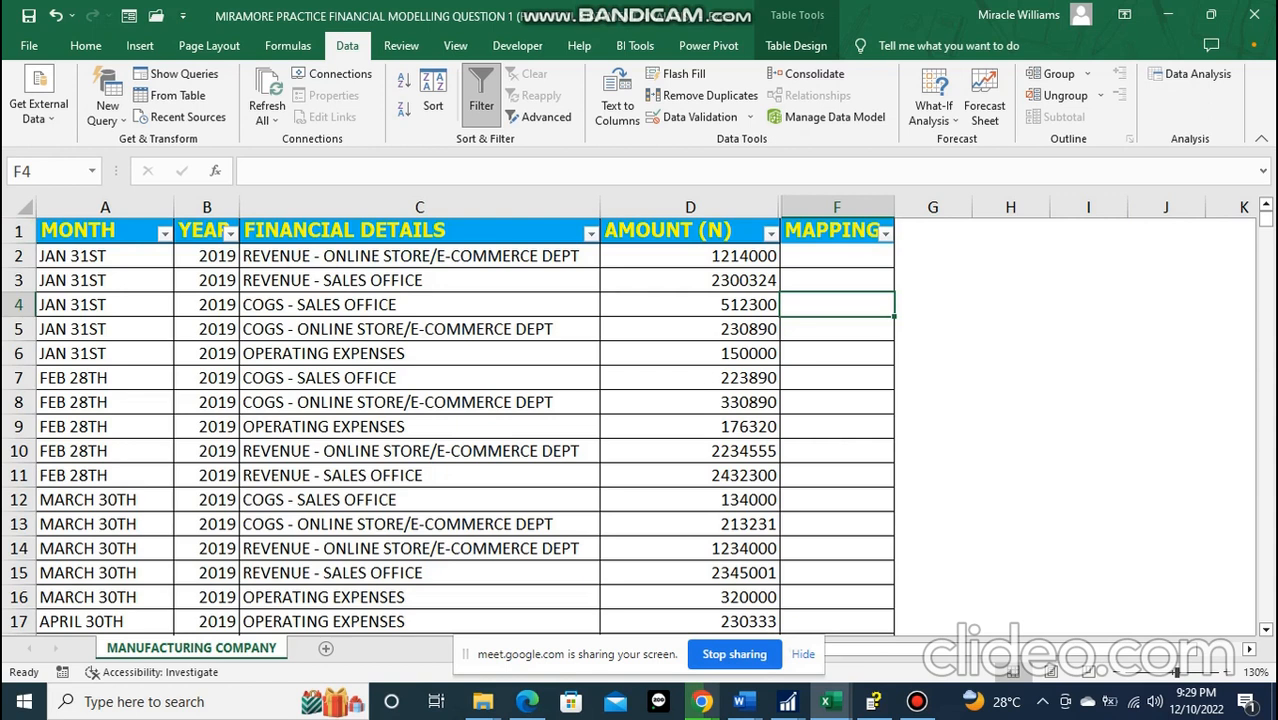
click(590, 234)
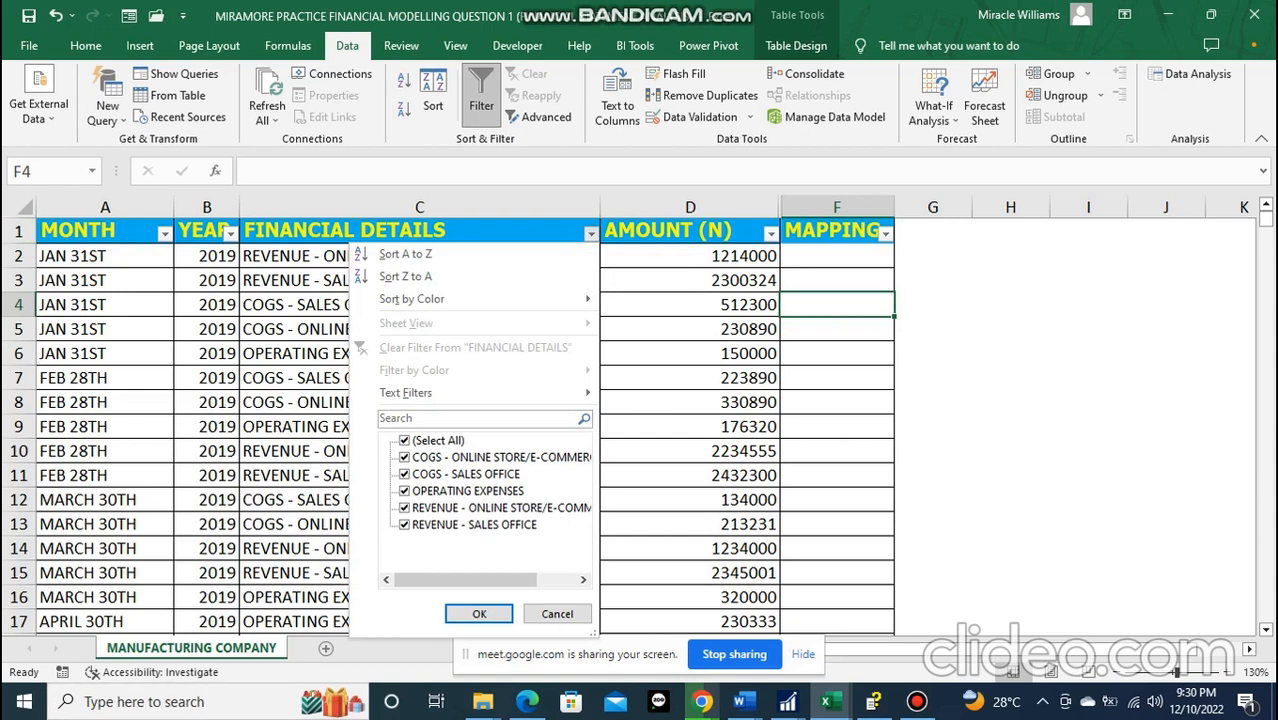
click(405, 441)
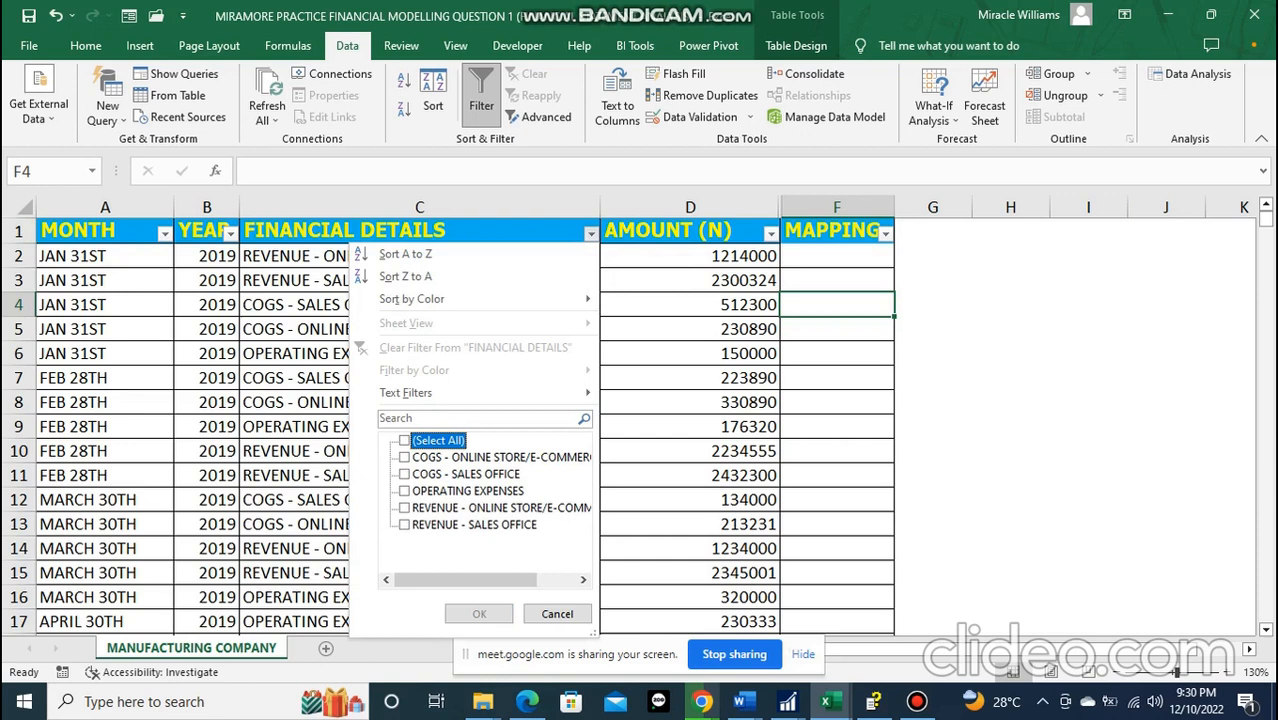
click(405, 508)
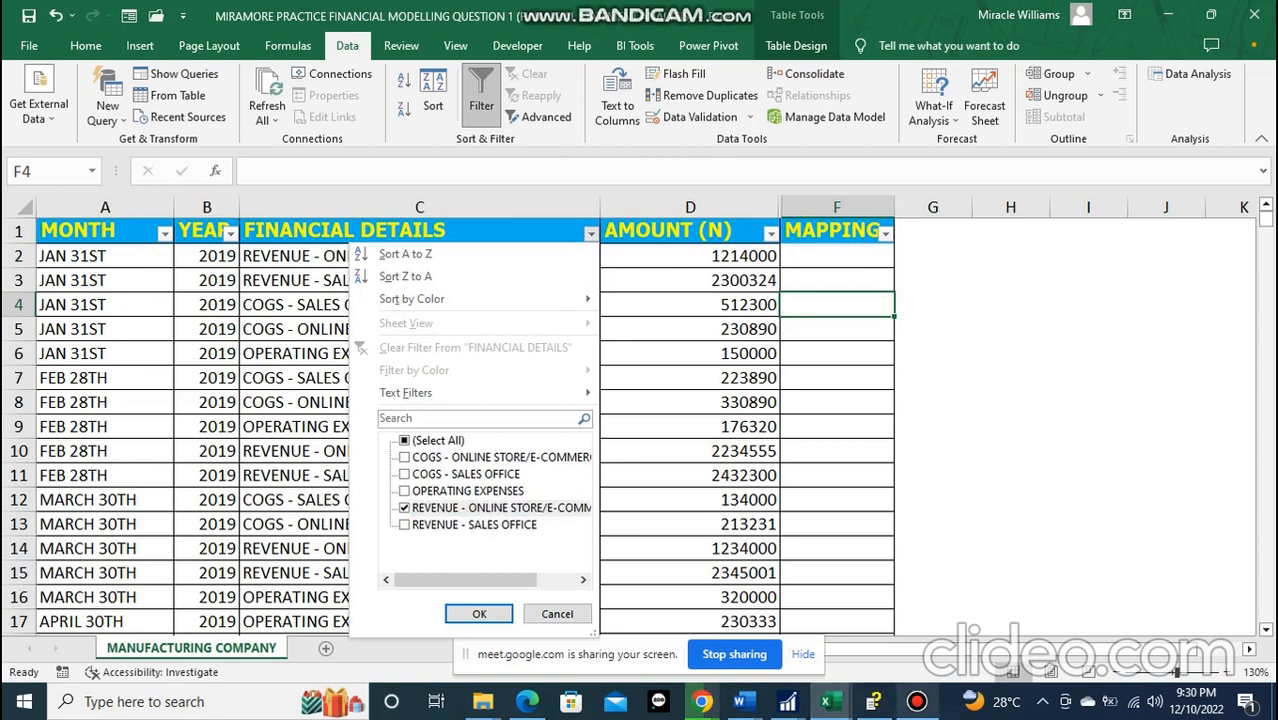
click(916, 701)
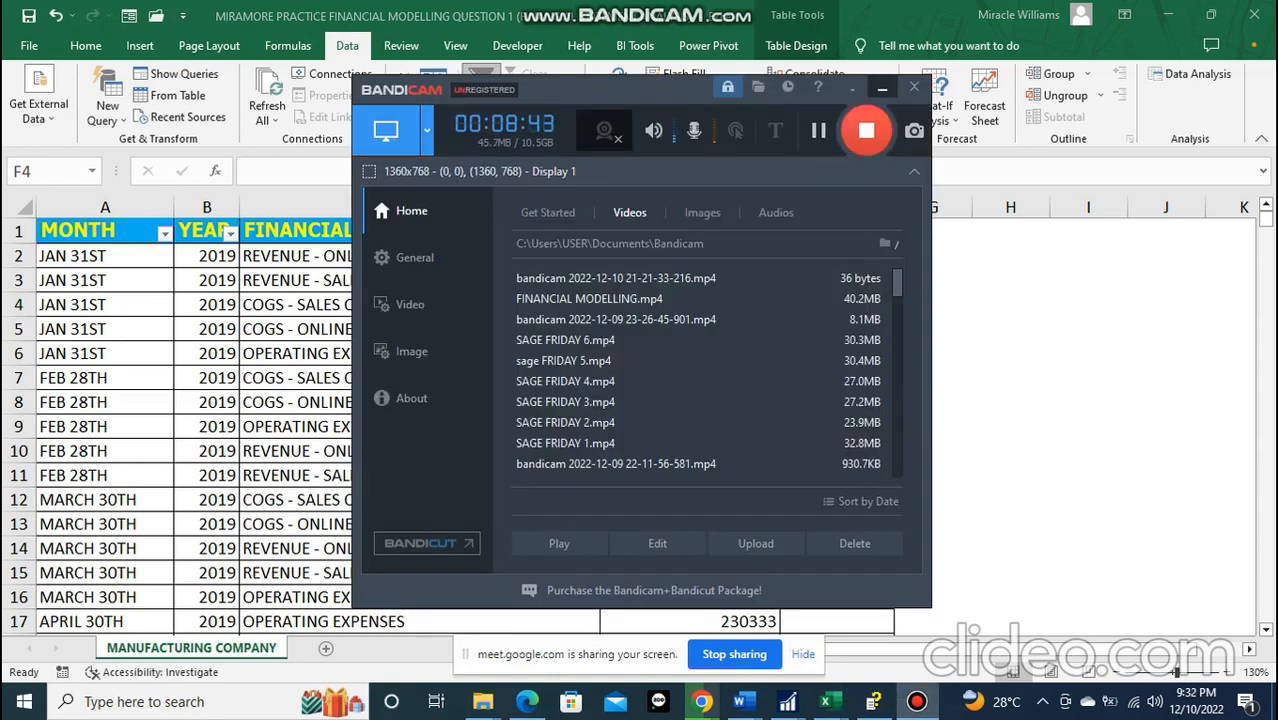
click(882, 88)
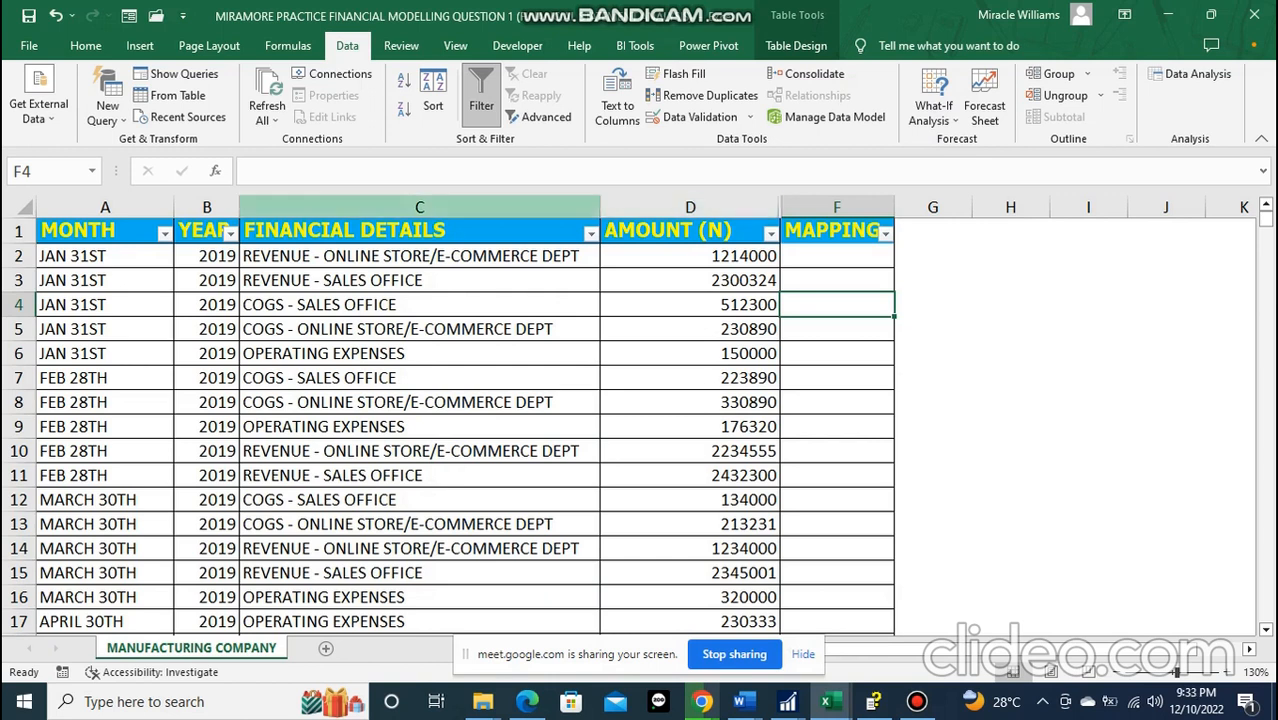
- Enter SUMIFS in cell H5 beside the table and format it in bold at font size 20
click(1010, 329)
text(SUMIFS)
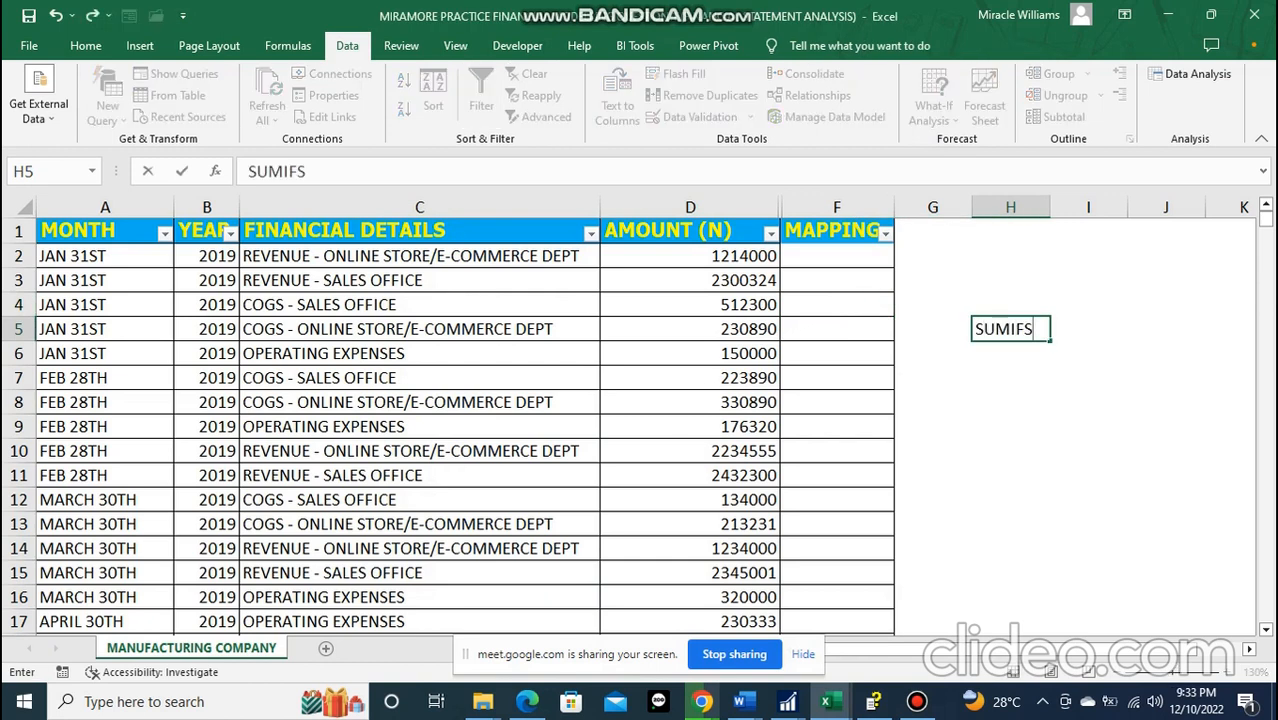
key(Tab)
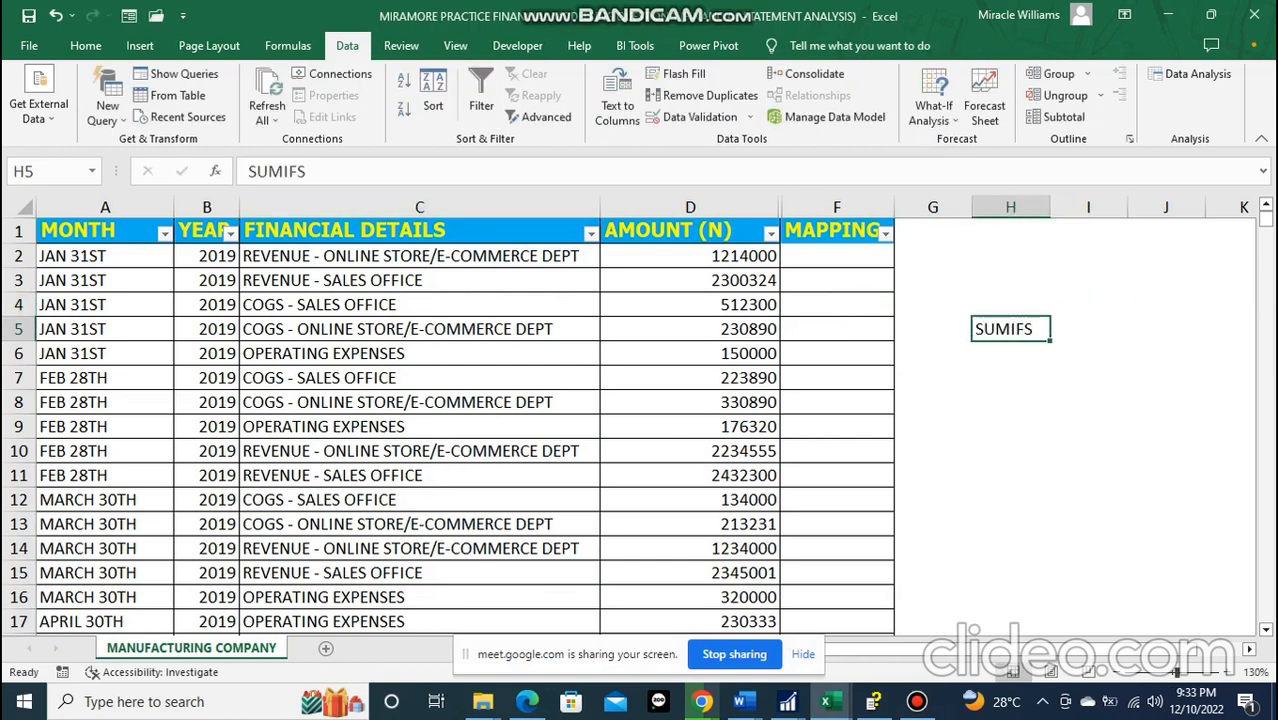
click(86, 46)
click(108, 110)
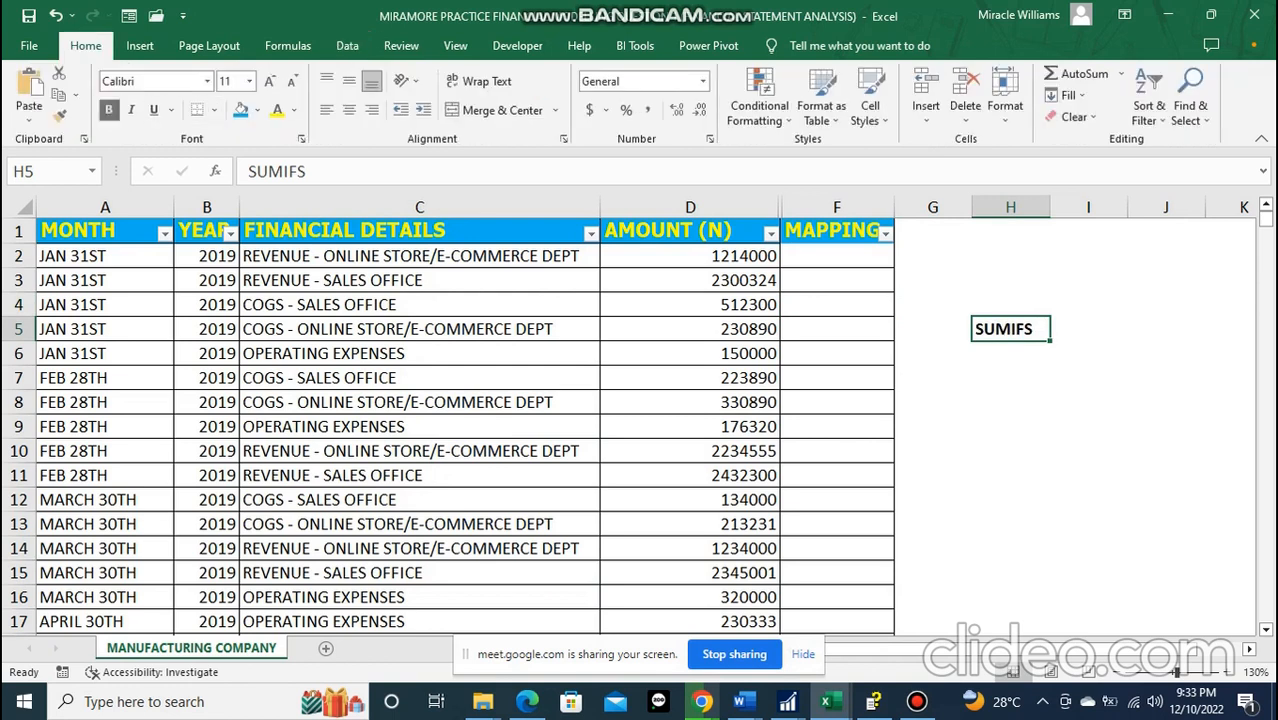
click(270, 81)
click(270, 81)
click(270, 81)
click(270, 81)
click(270, 81)
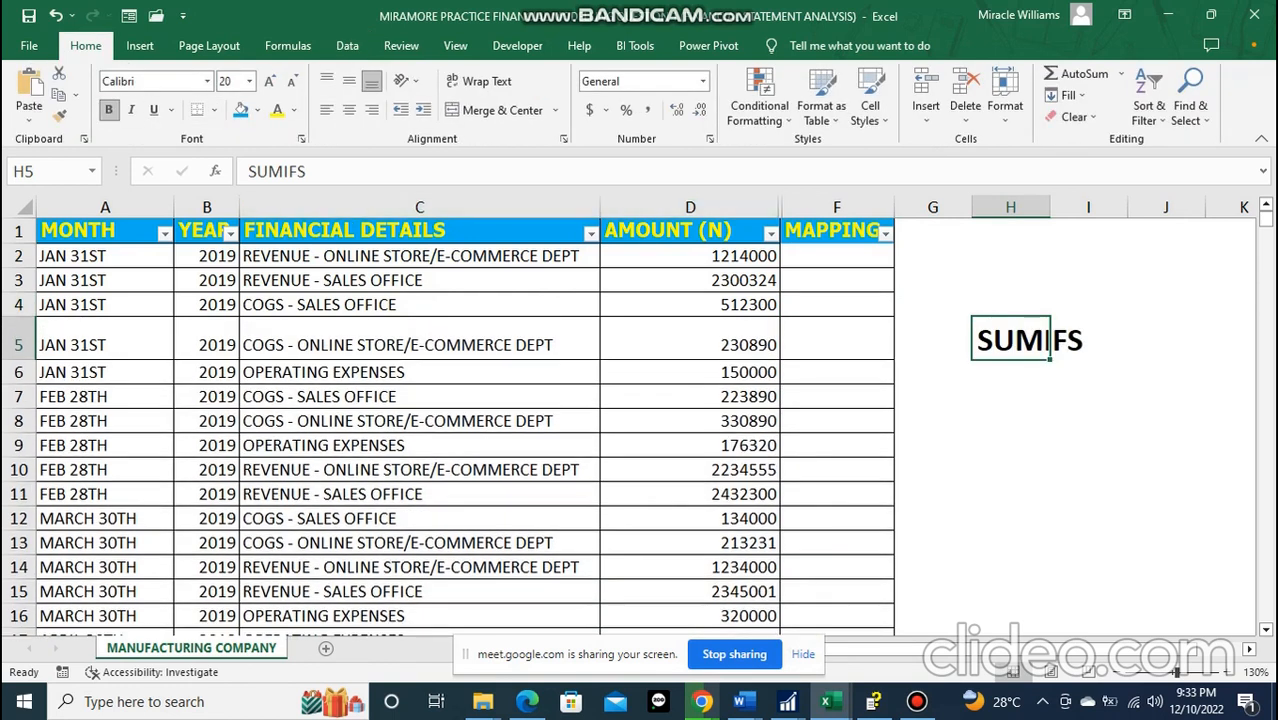
- Give the SUMIFS cell H5 a yellow font and blue fill, and widen column H to fit the text
click(1074, 341)
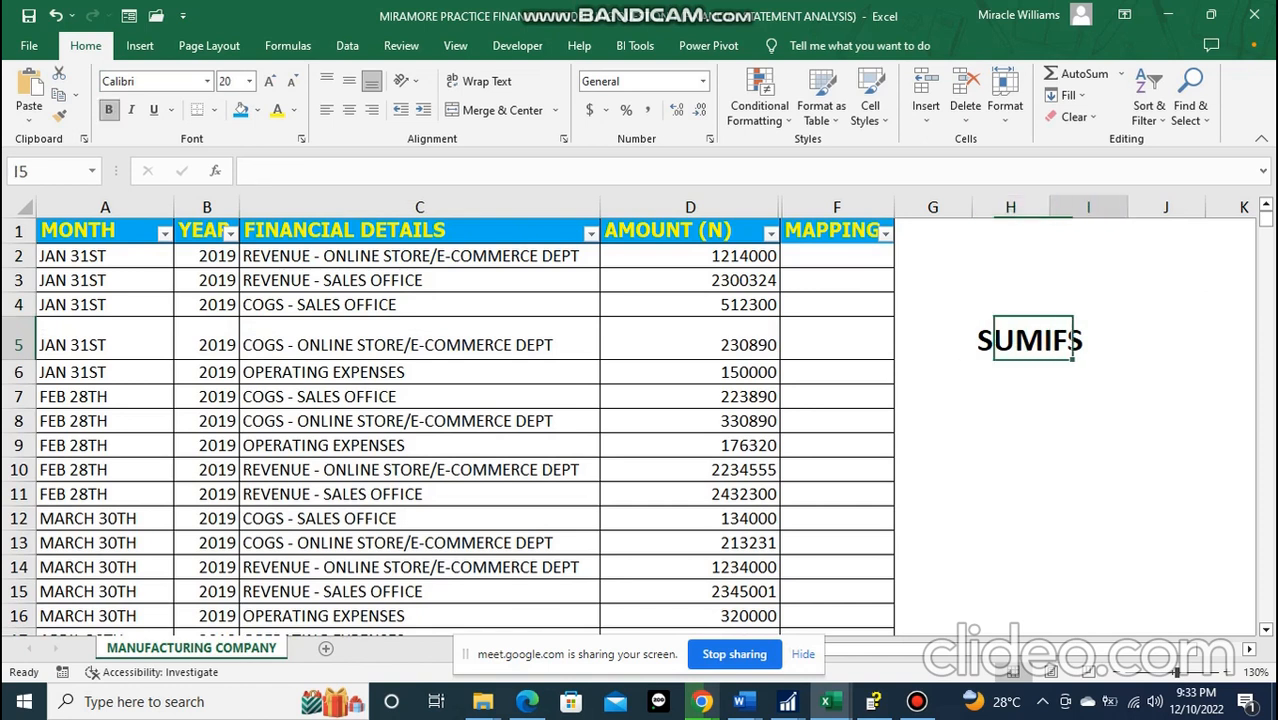
click(1018, 341)
click(277, 110)
click(241, 110)
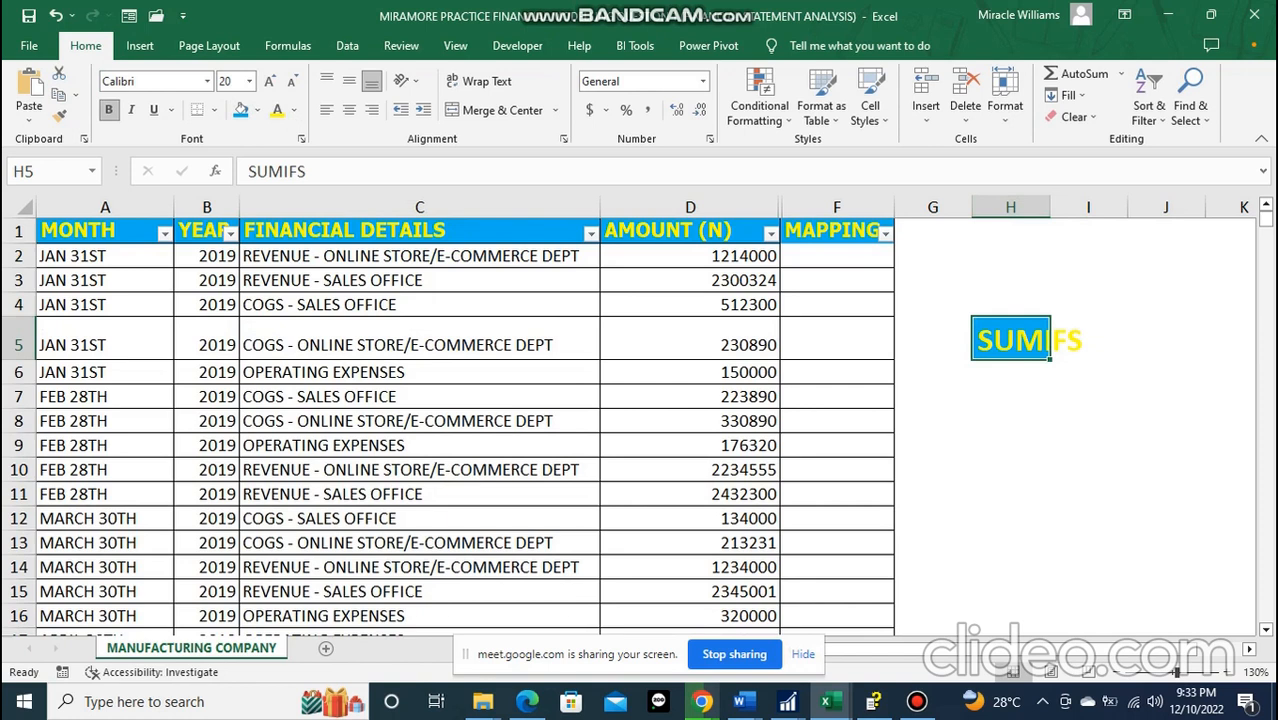
drag(1050, 207, 1093, 207)
click(1032, 445)
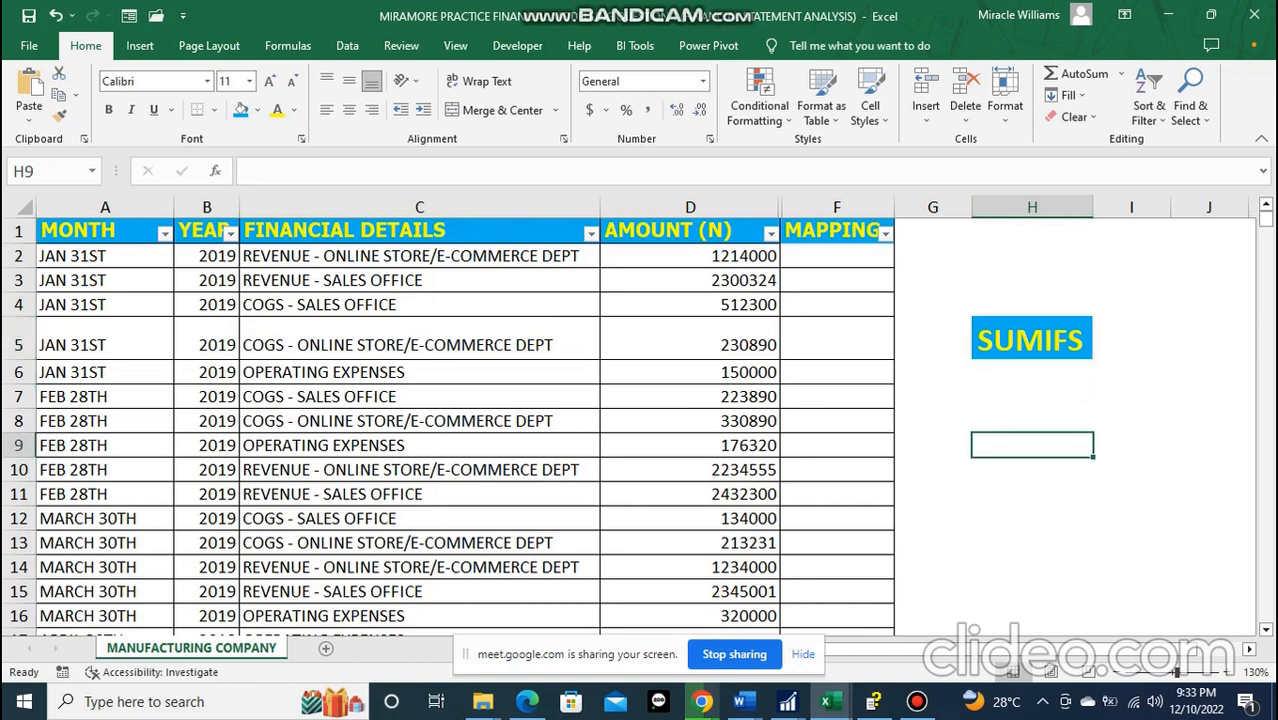
click(837, 256)
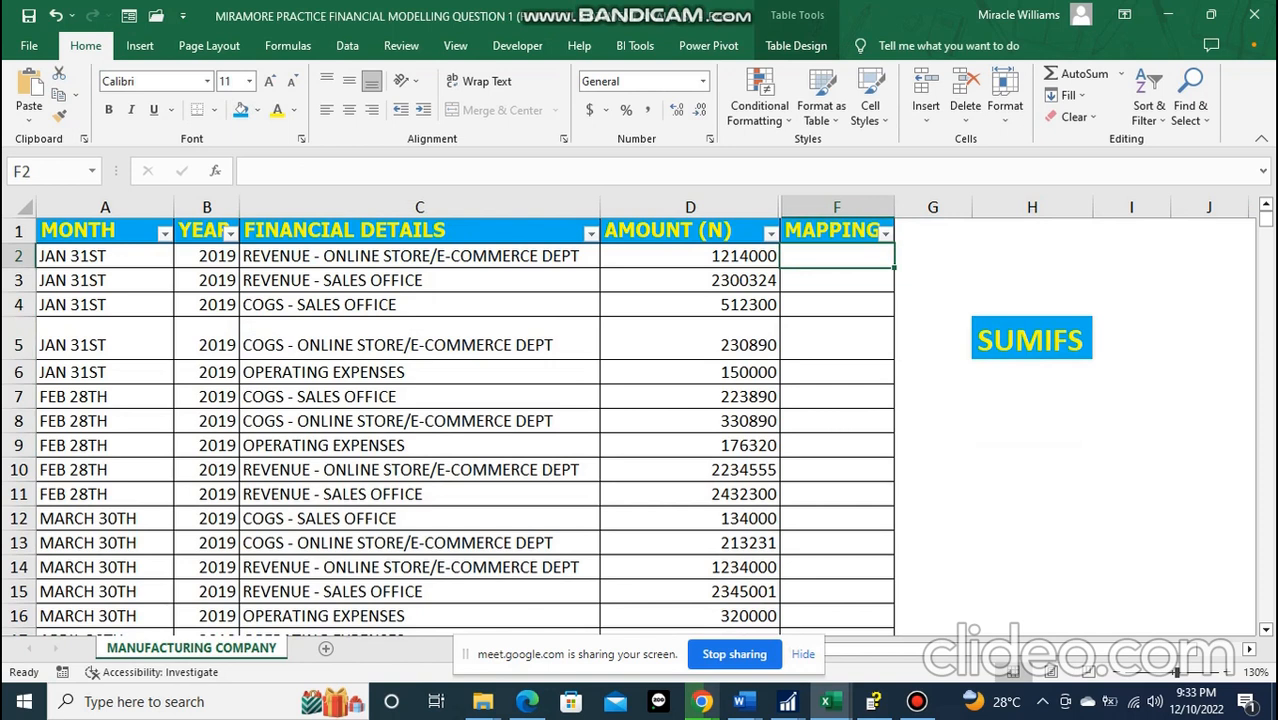
click(420, 372)
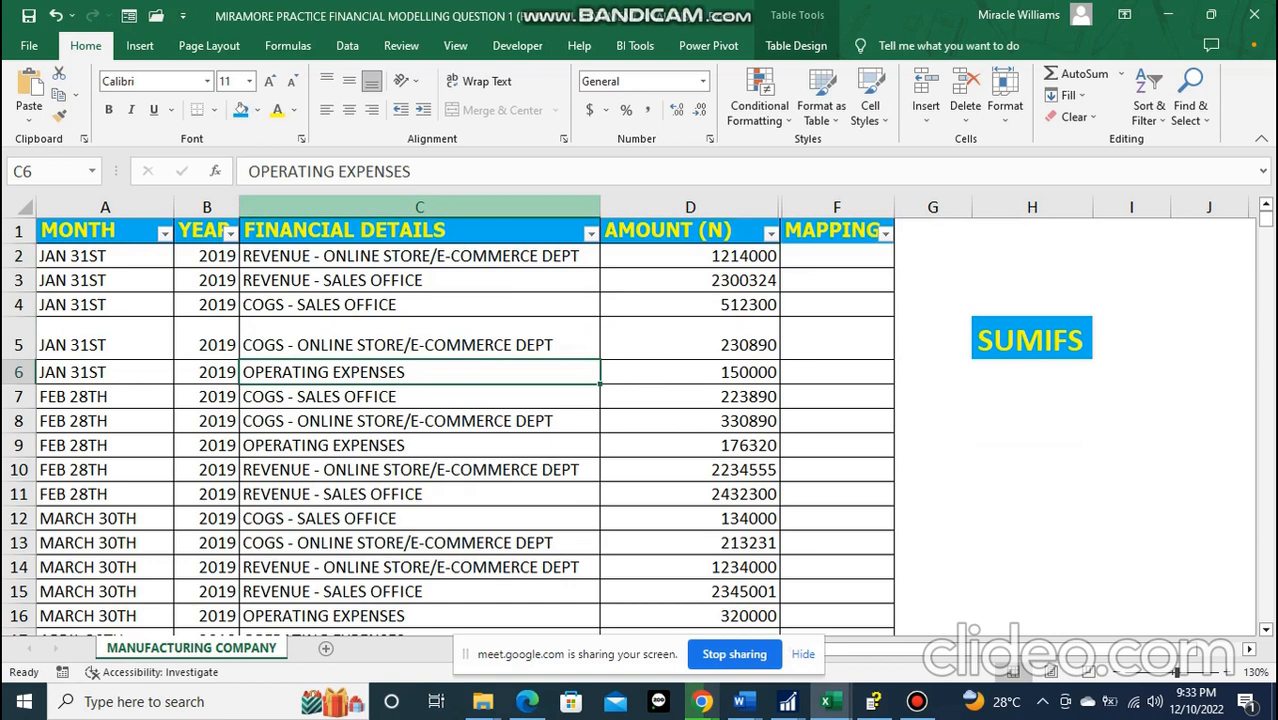
click(837, 256)
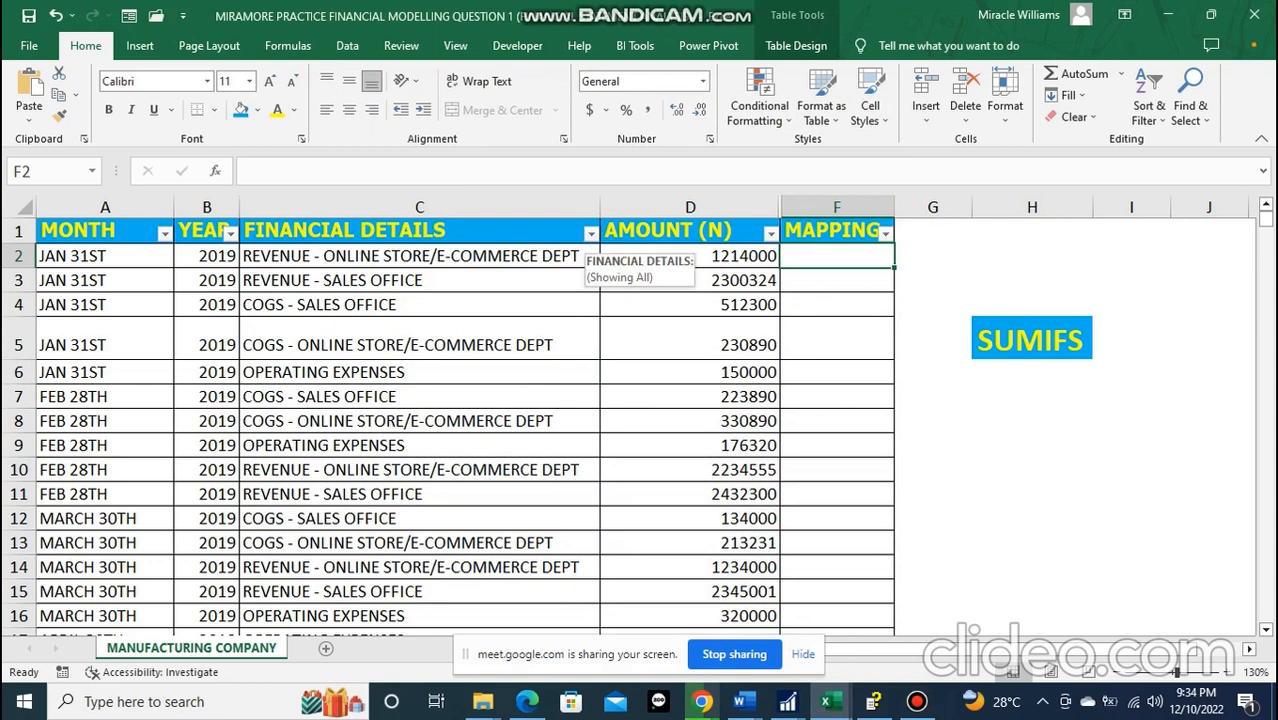
click(347, 45)
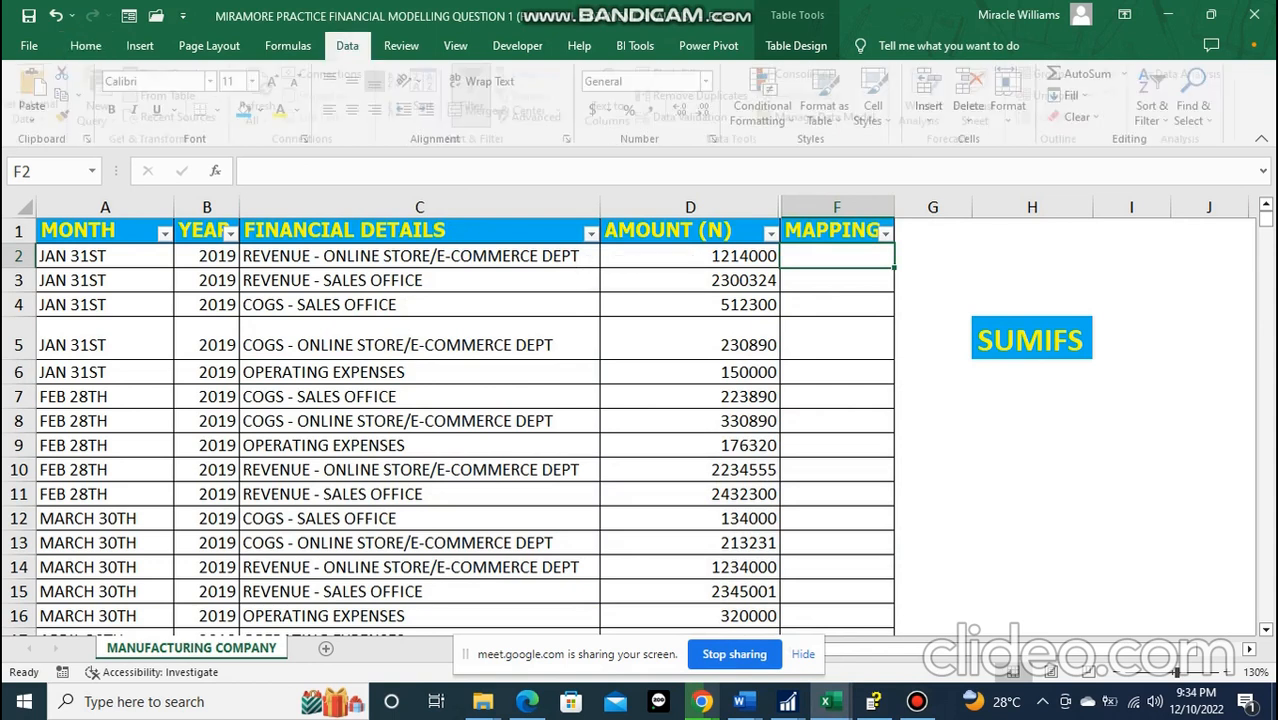
click(86, 45)
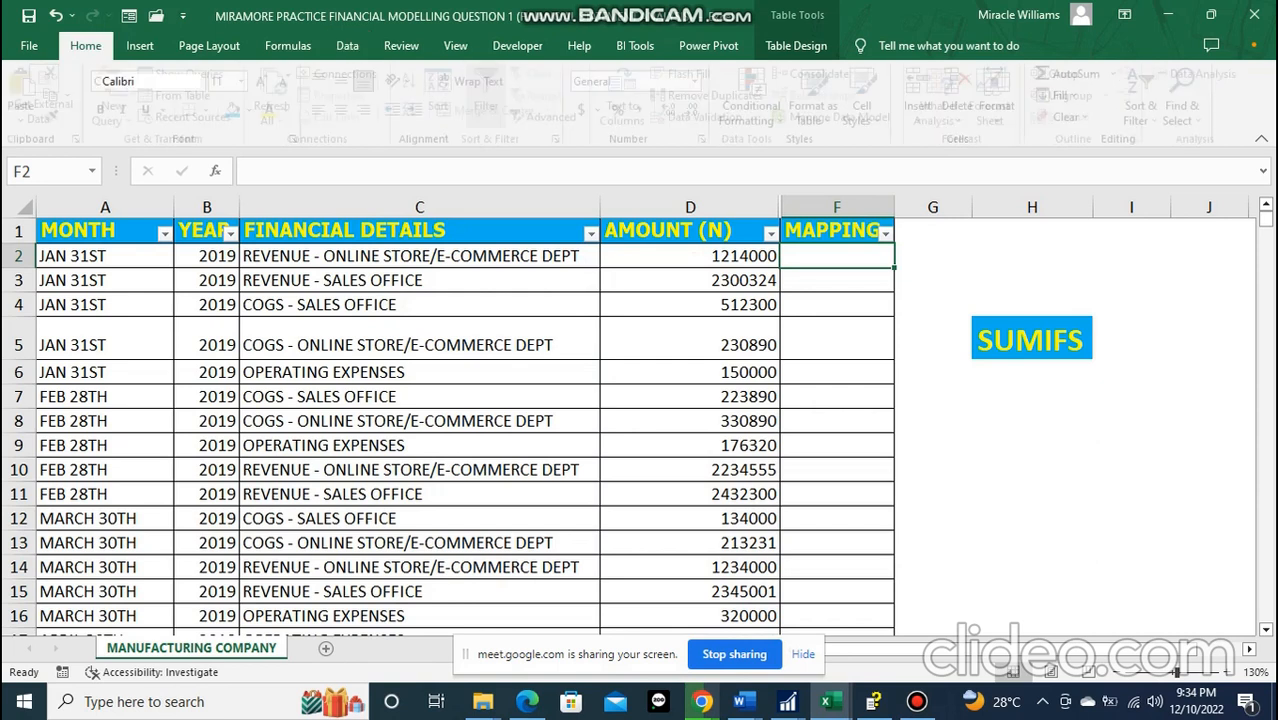
click(591, 233)
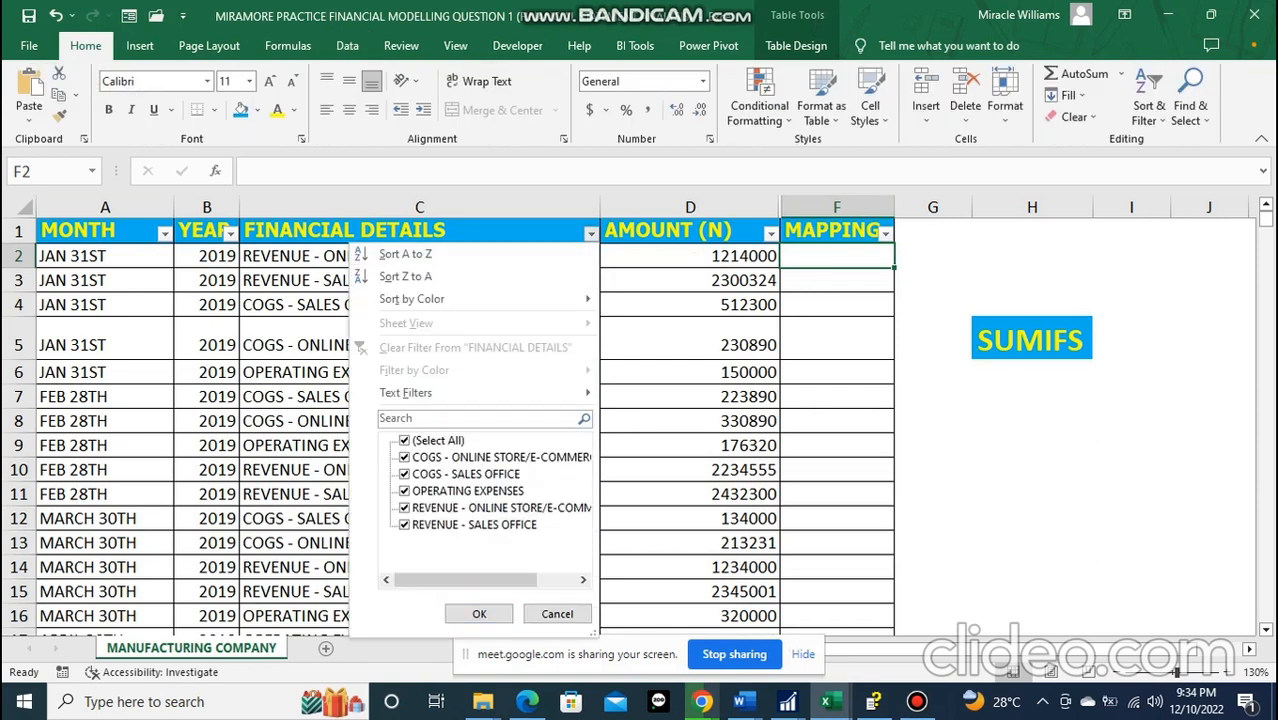
click(404, 441)
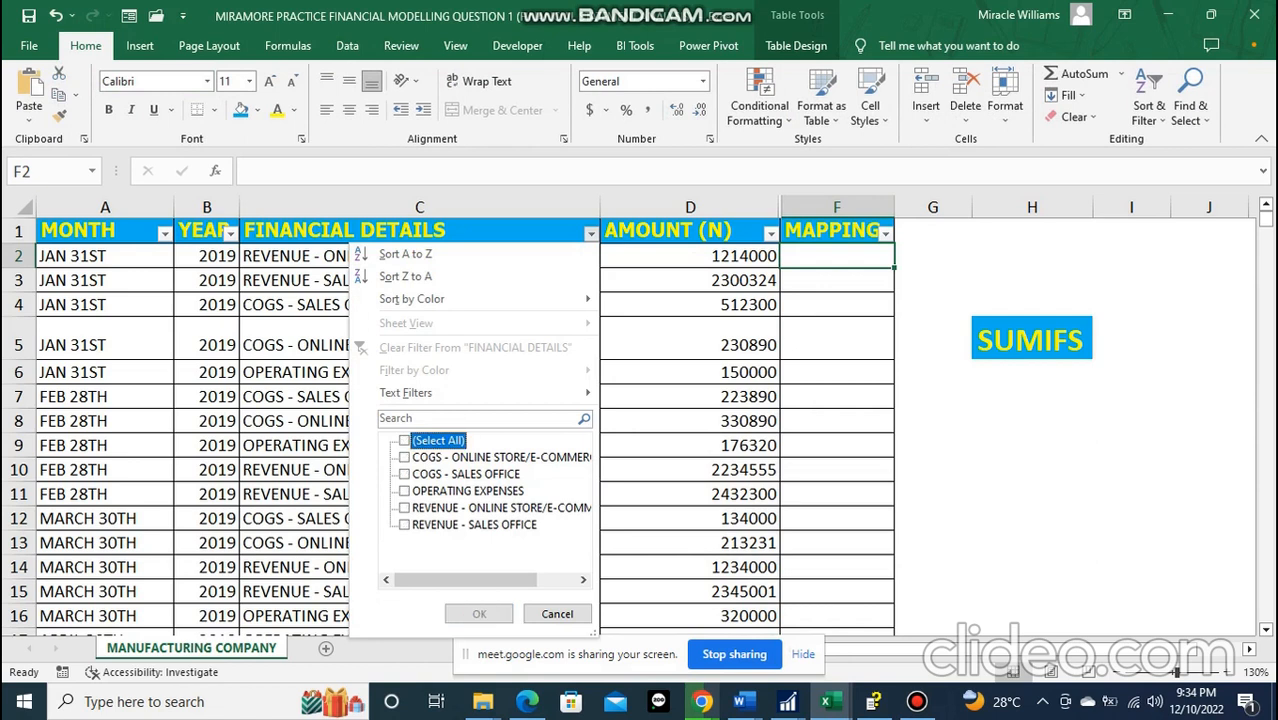
click(404, 508)
click(404, 525)
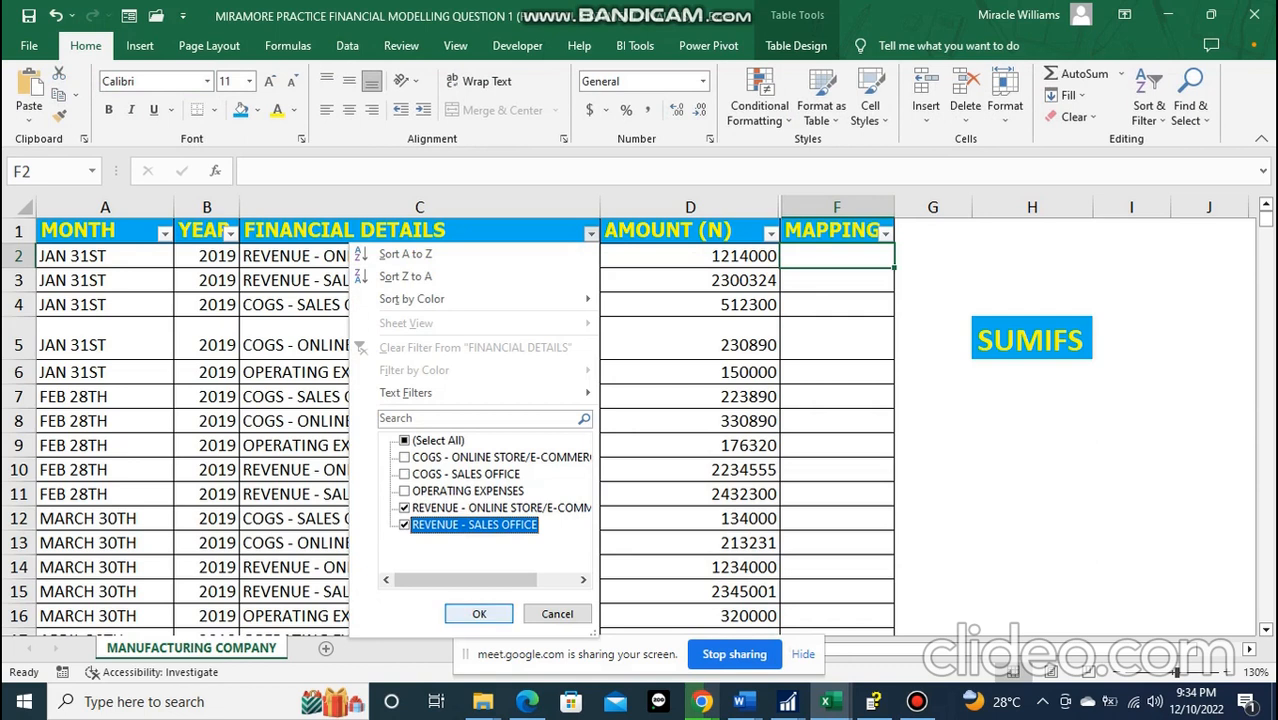
click(404, 441)
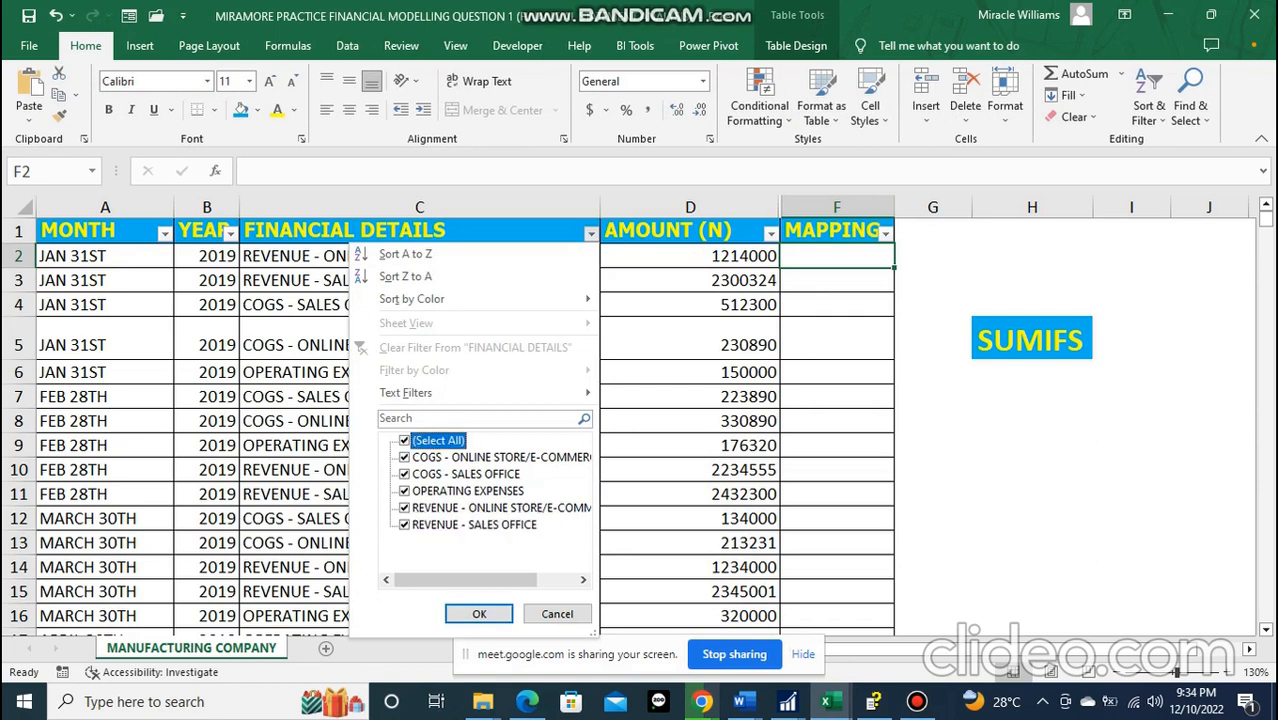
- Filter the FINANCIAL DETAILS column to the entries that match a search for REVENUE
click(476, 419)
text(REVEN UE)
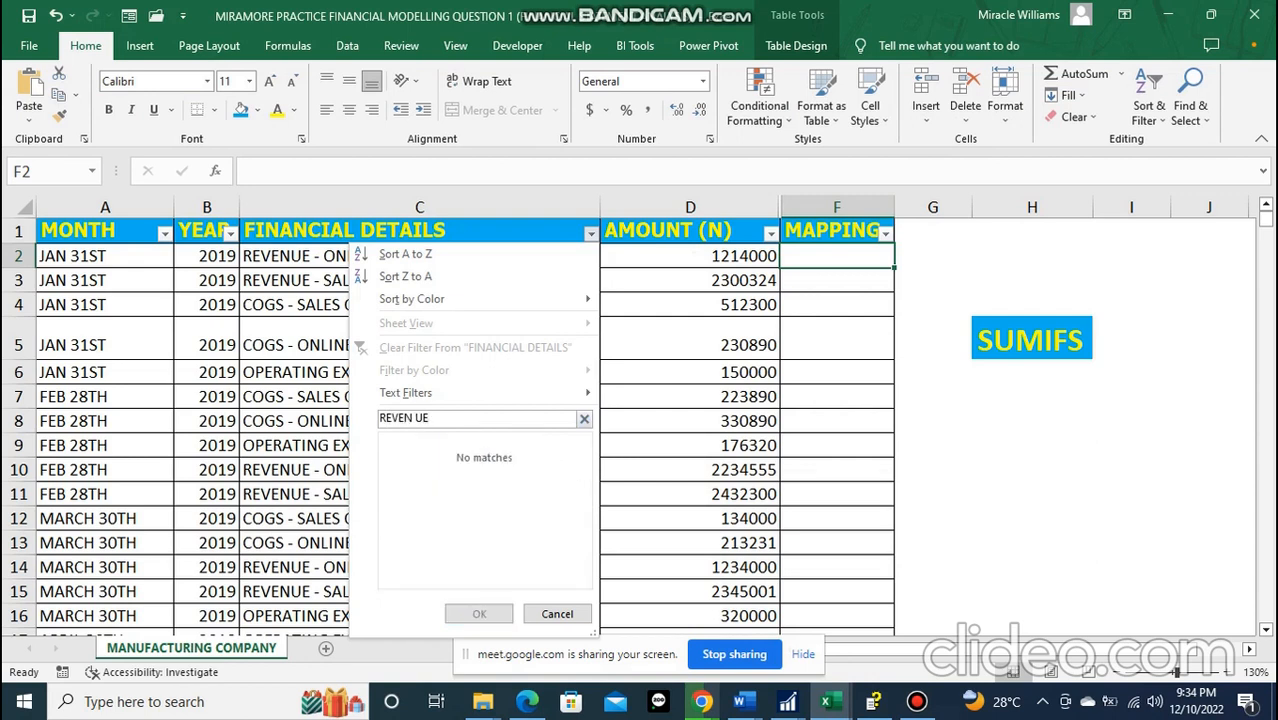
key(BackSpace)
key(BackSpace)
key(BackSpace)
text(UE)
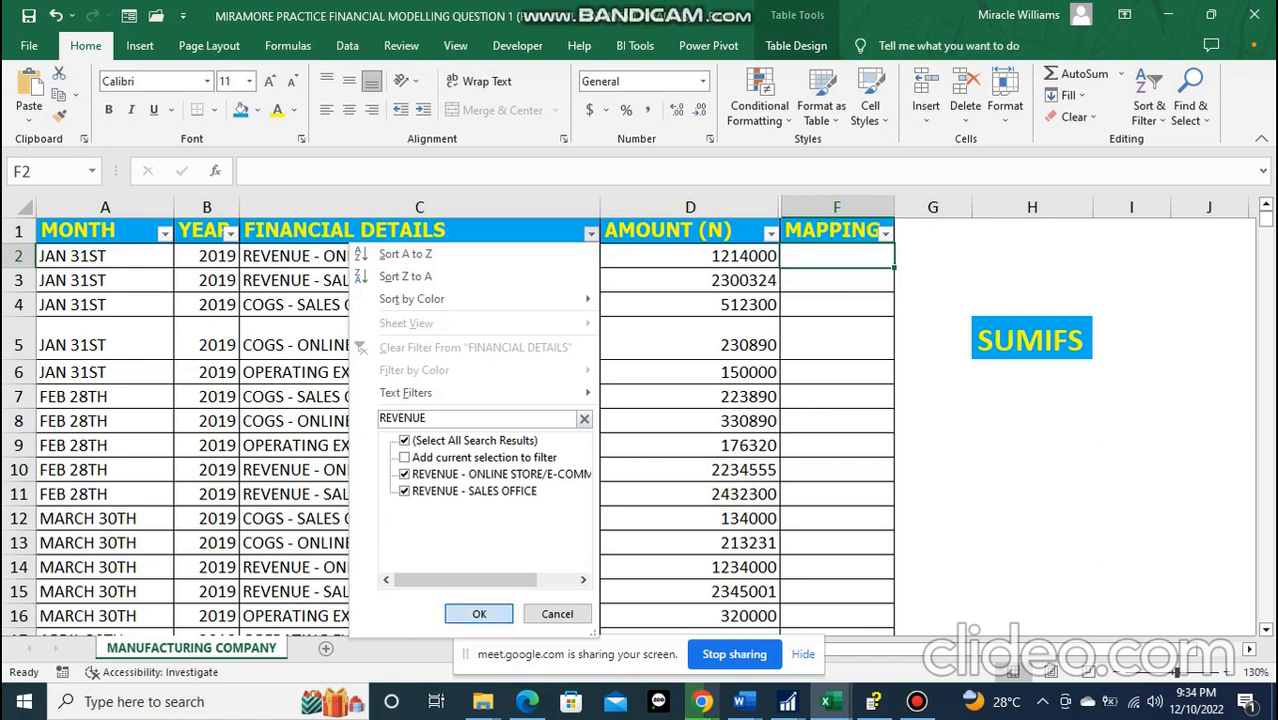
key(Return)
- Enter REVENUE in cell F2 as the mapping of the first filtered record
scroll(450, 425, down, 10)
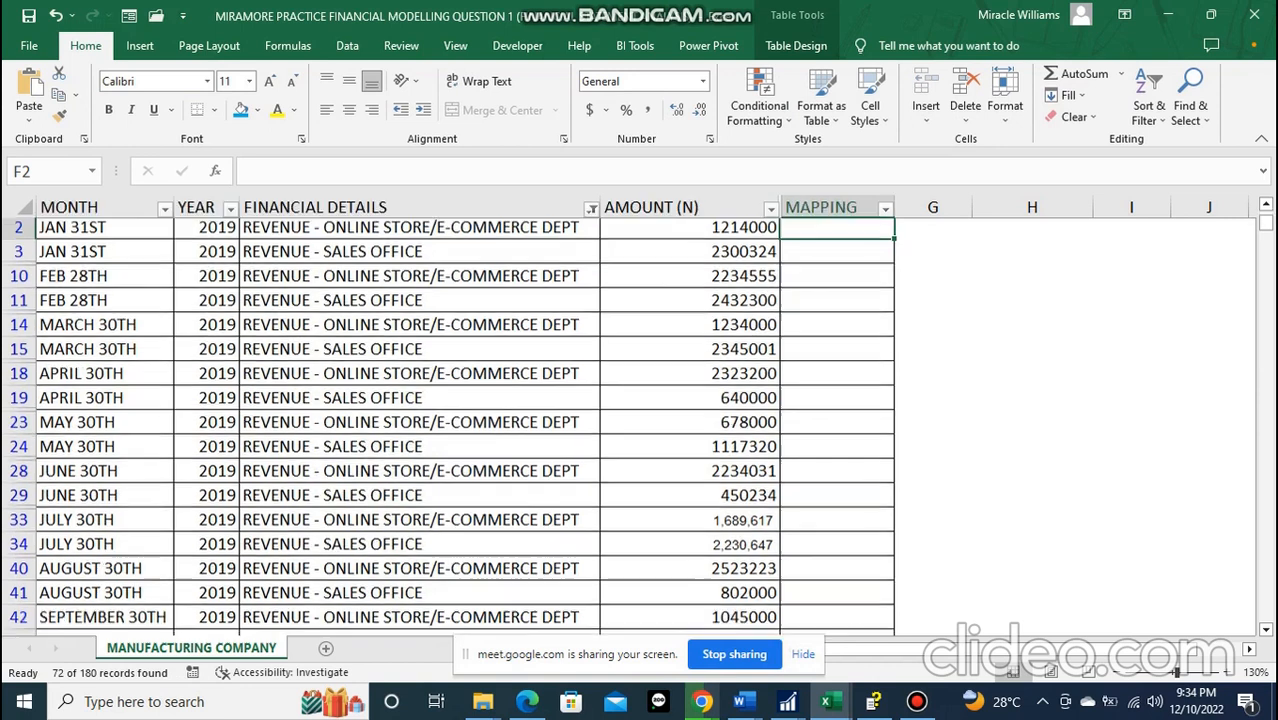
scroll(450, 425, down, 12)
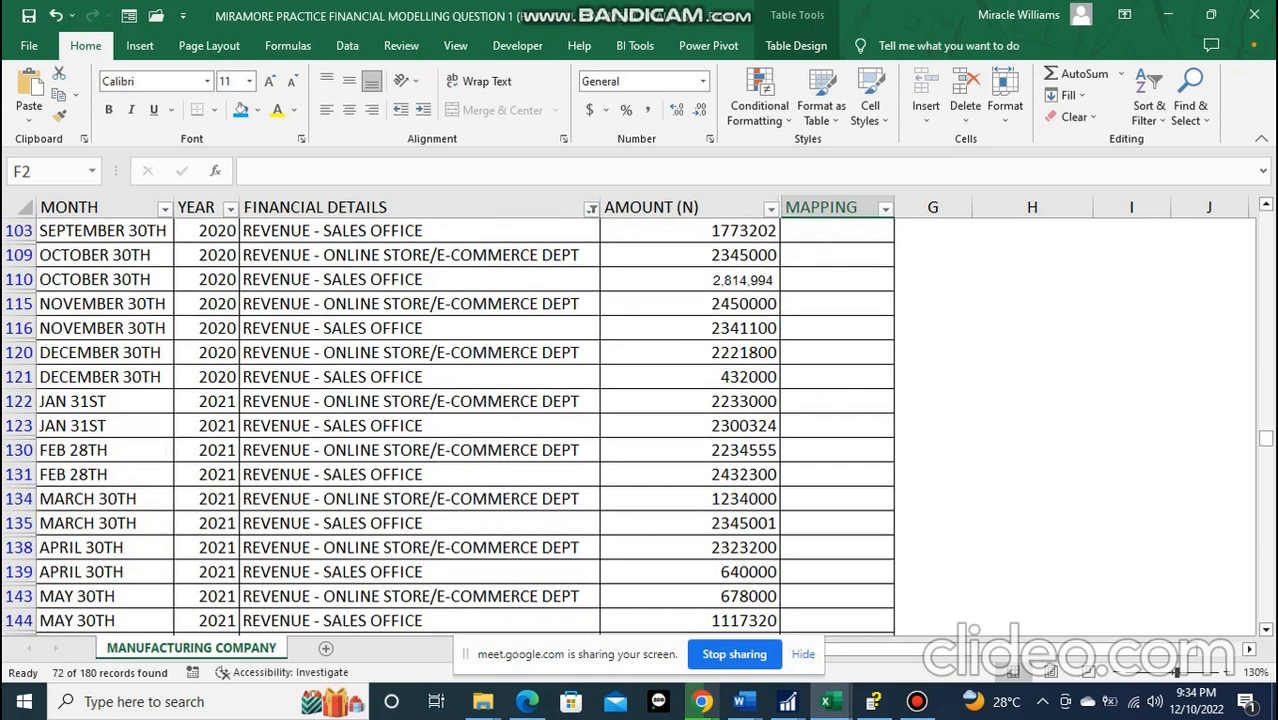
scroll(450, 425, up, 4)
scroll(450, 425, up, 15)
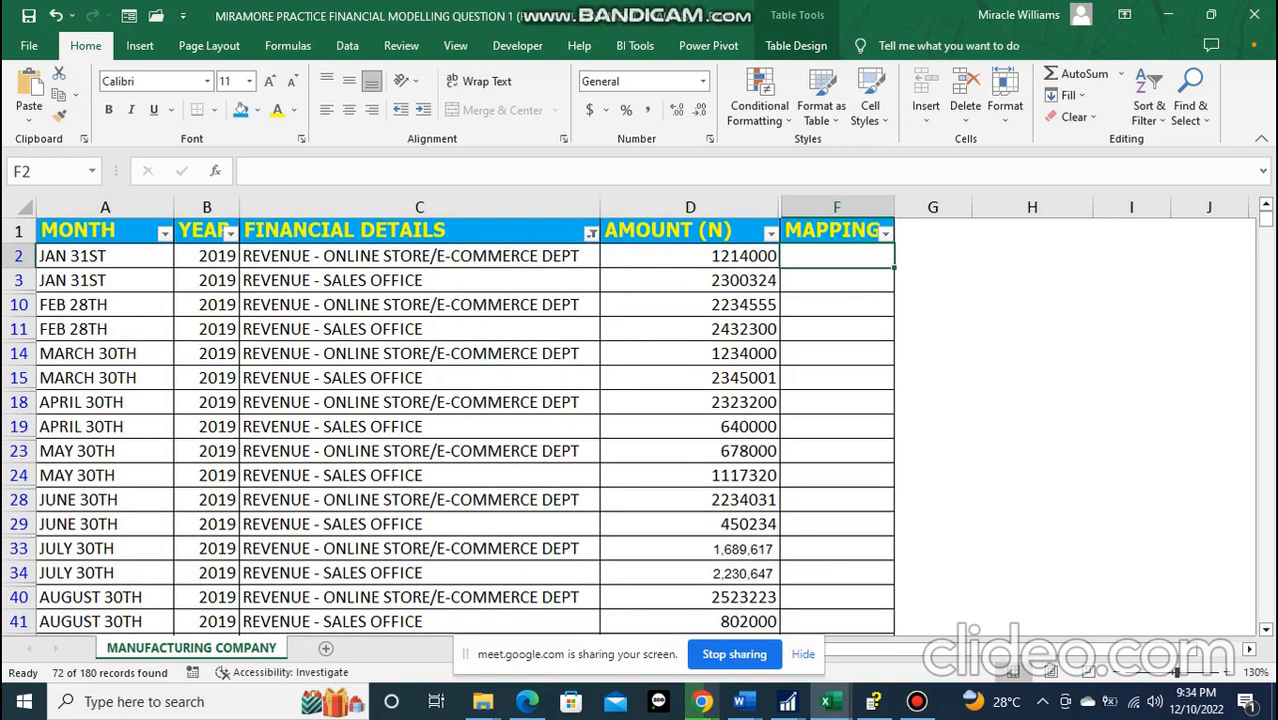
text(REVENU)
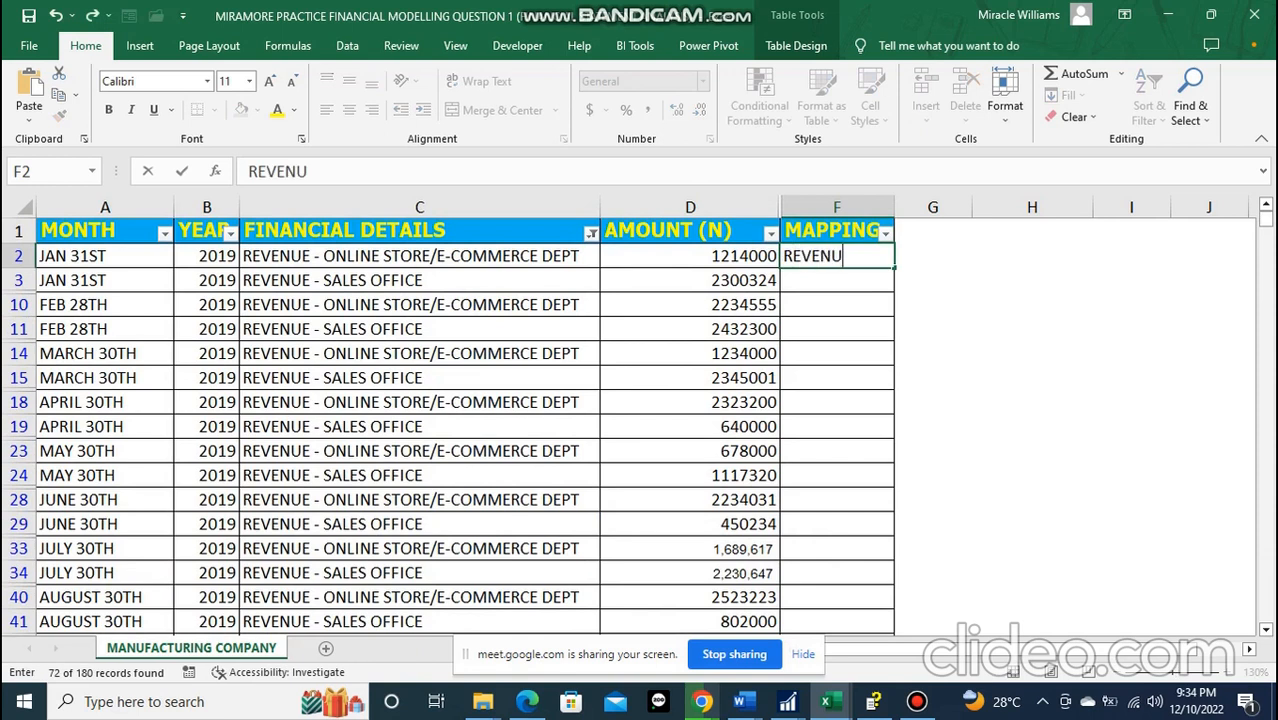
text(E)
click(702, 702)
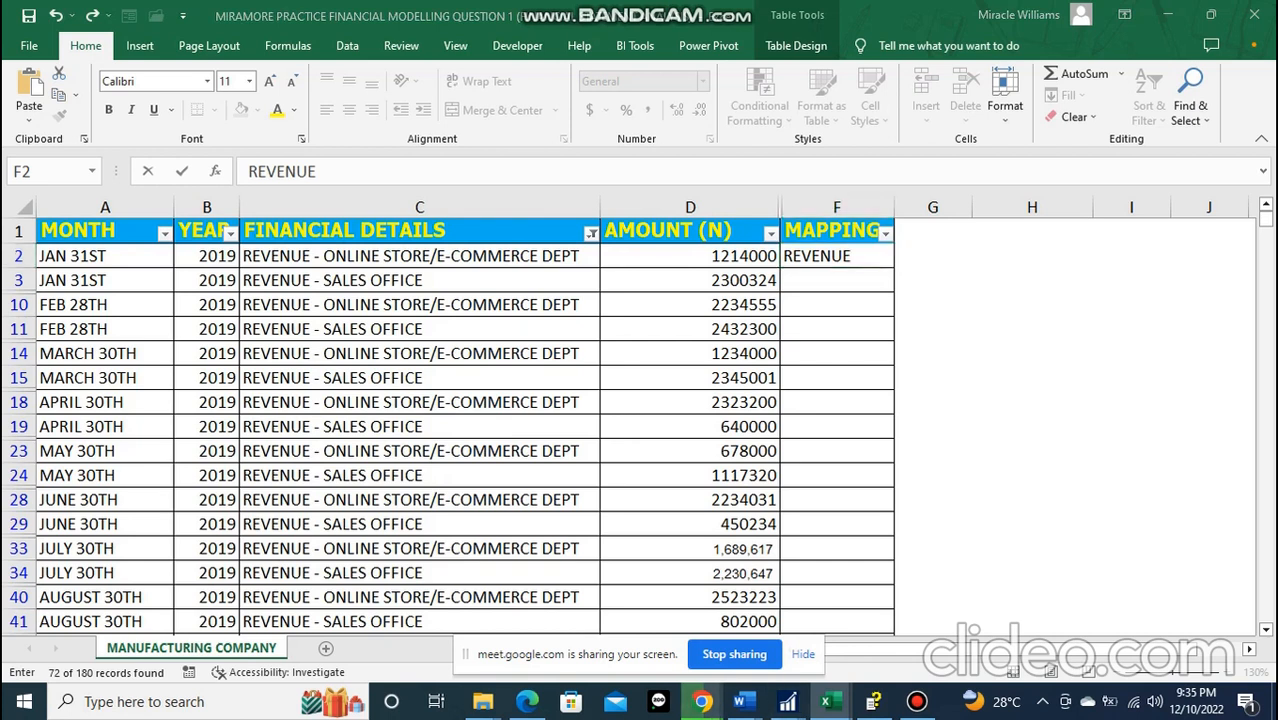
click(600, 622)
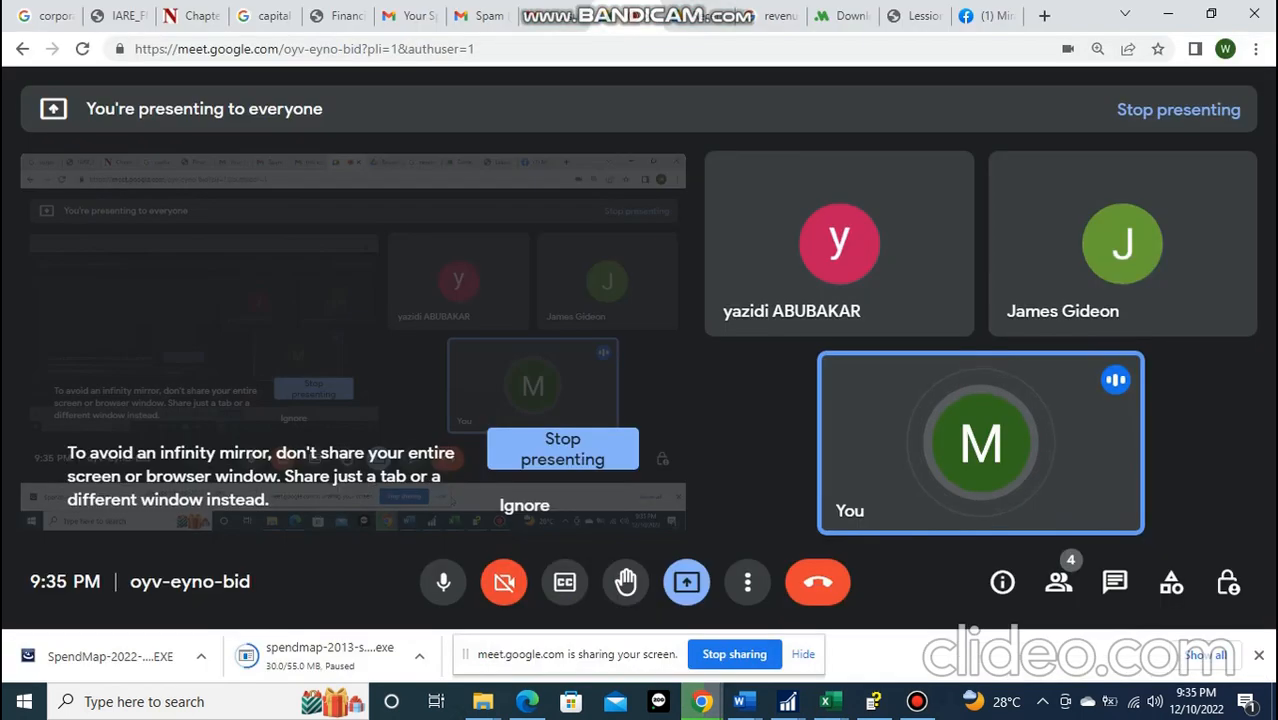
click(830, 702)
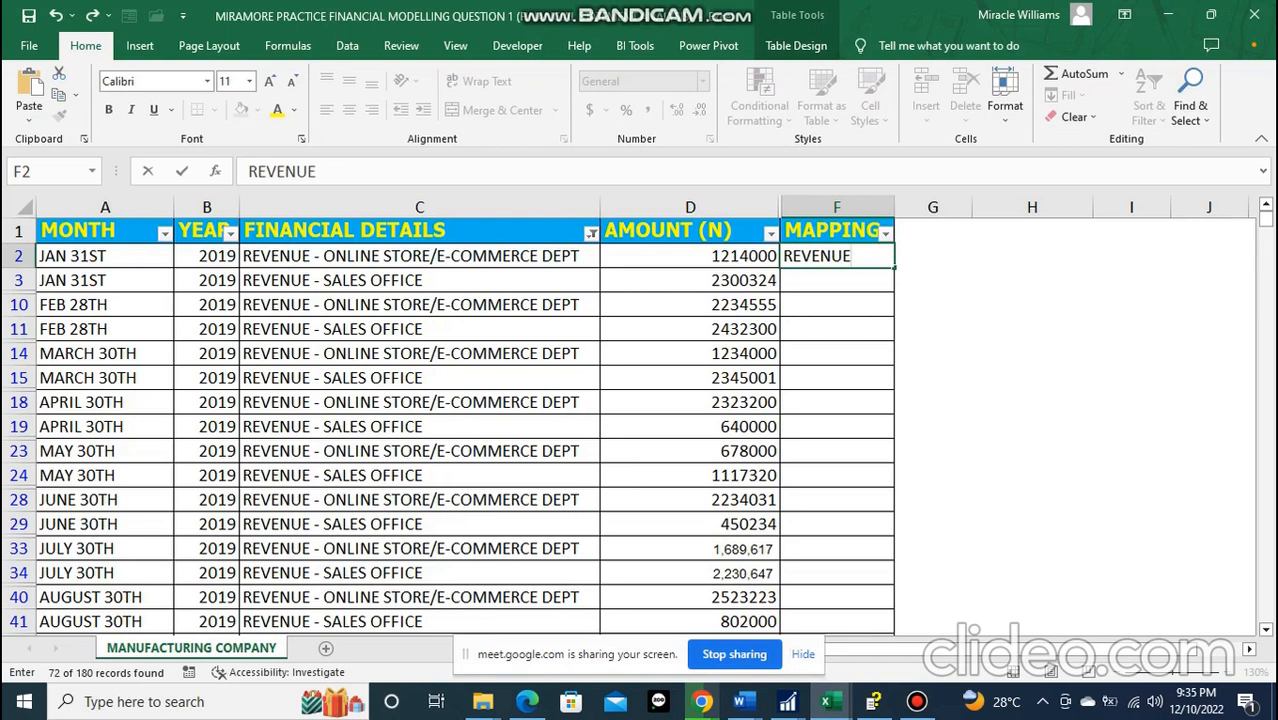
- Confirm the F2 entry and copy it to the MAPPING cells of all filtered revenue rows down to row 181
key(Return)
key(Up)
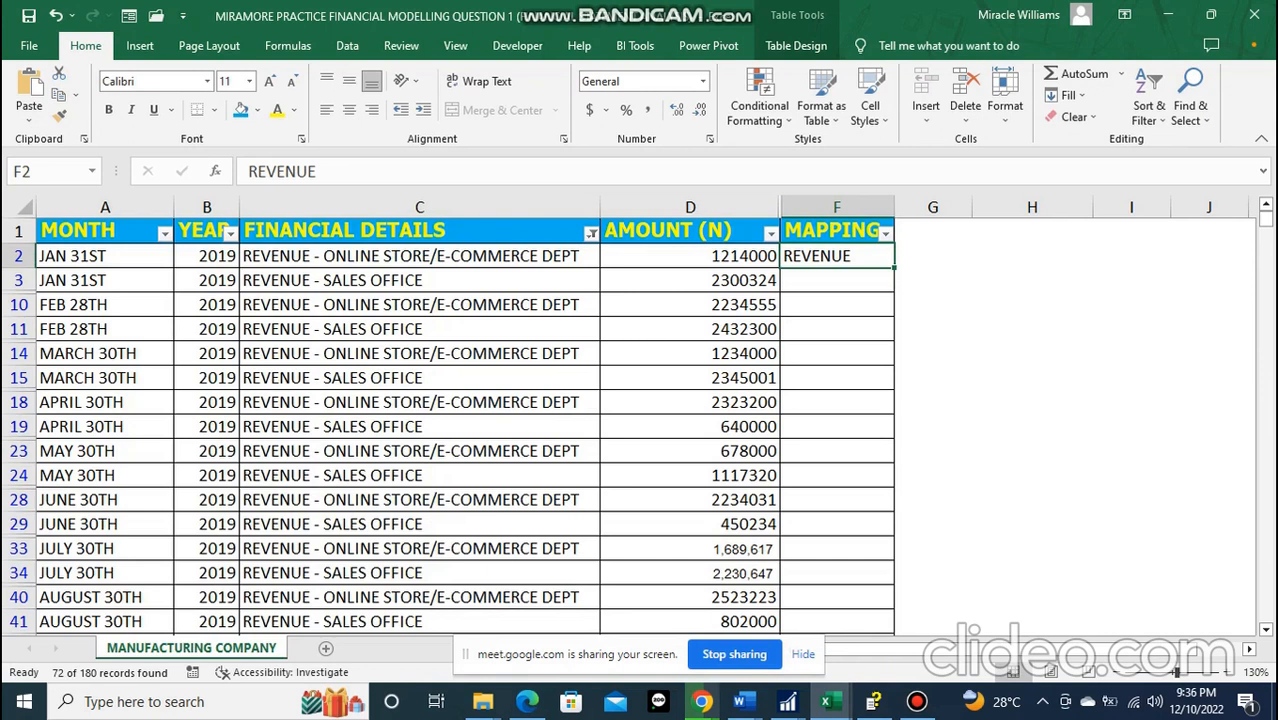
key(Down)
key(Down)
key(Down)
key(Down)
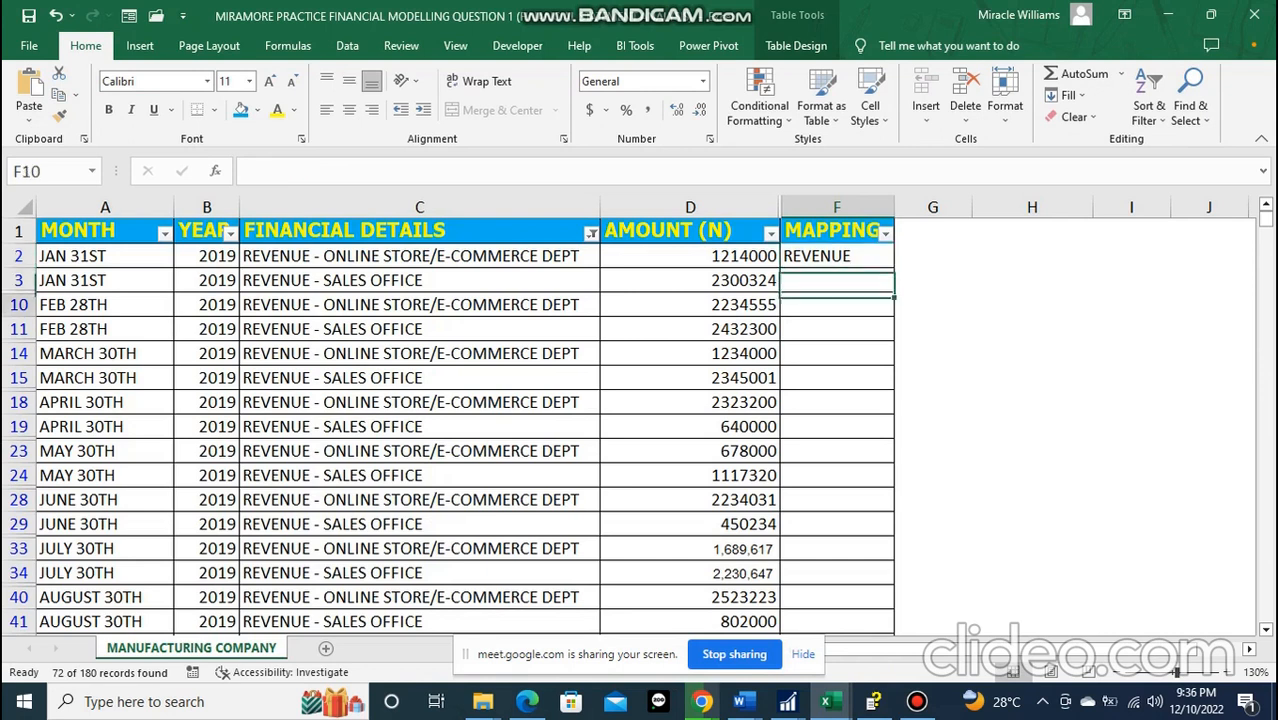
key(ctrl+Up)
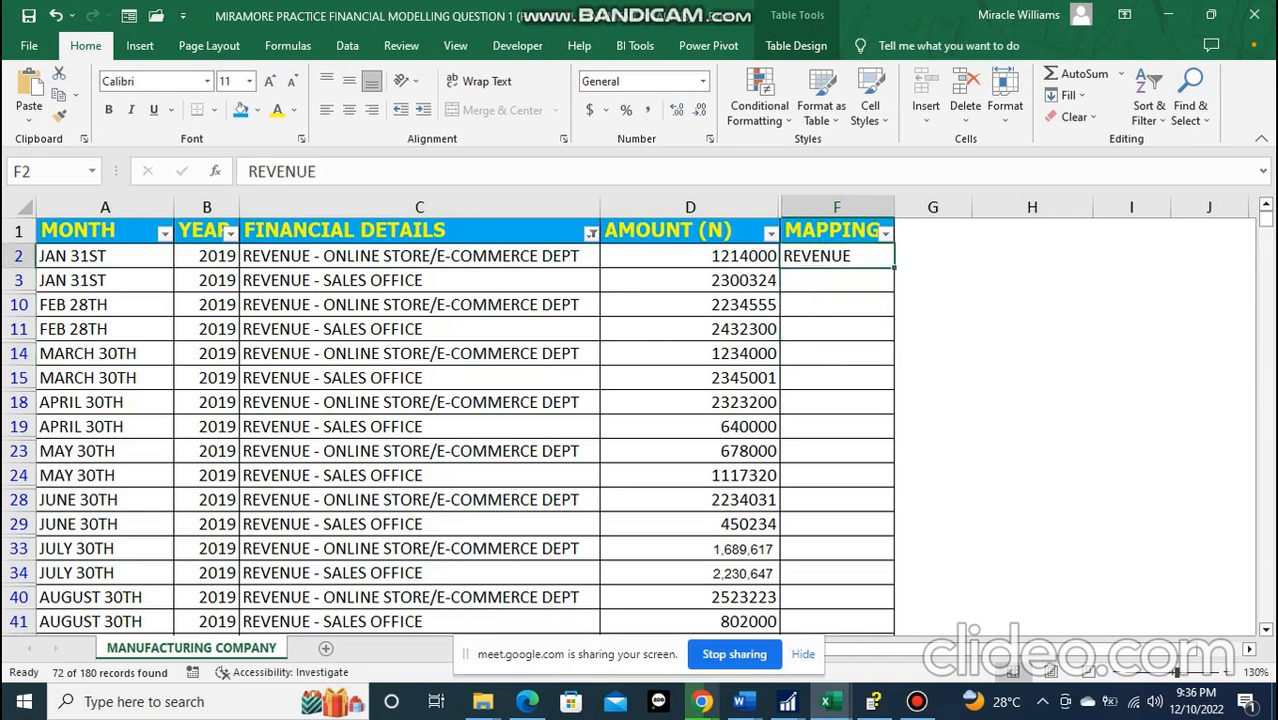
key(ctrl+c)
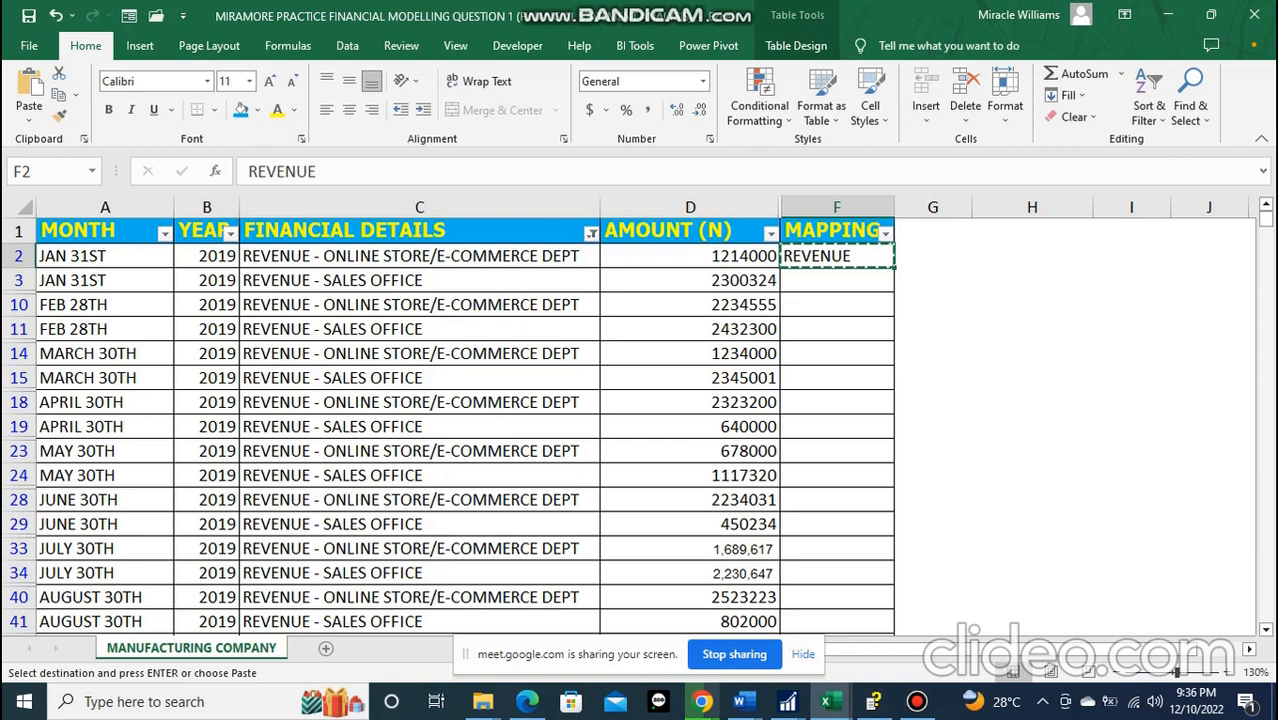
drag(788, 258, 893, 632)
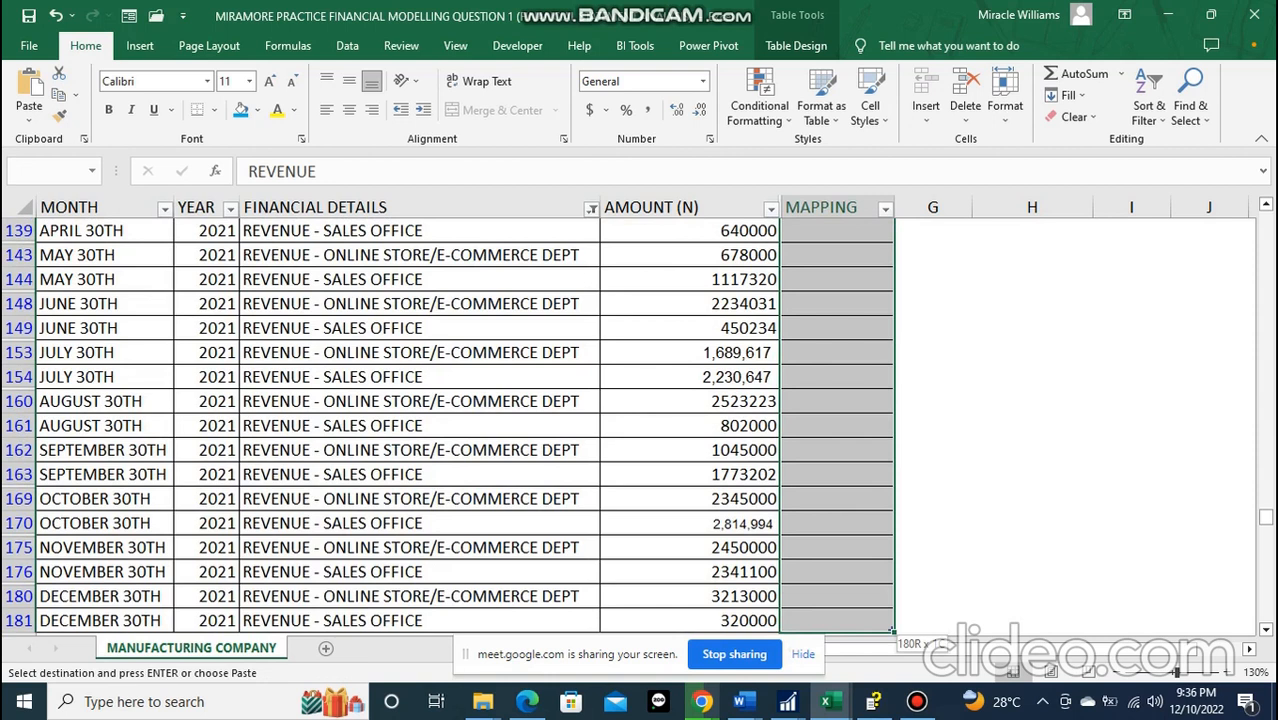
drag(893, 632, 893, 632)
key(ctrl+v)
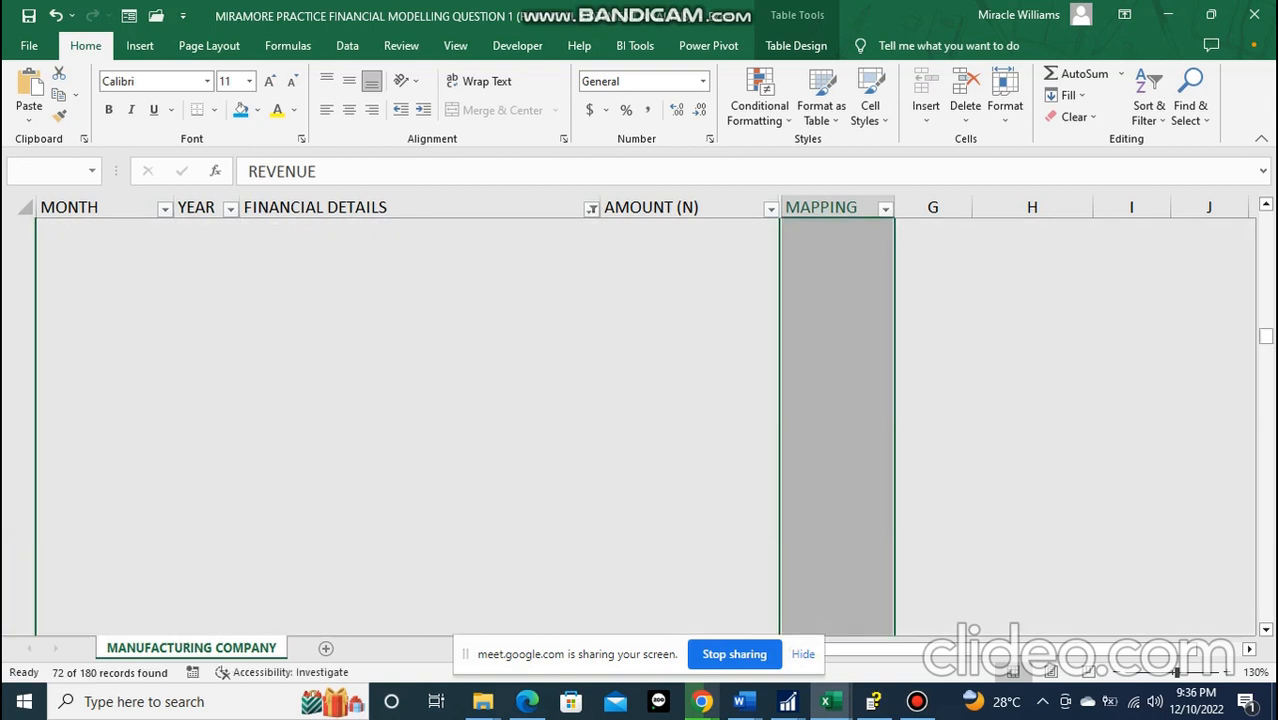
scroll(640, 420, down, 13)
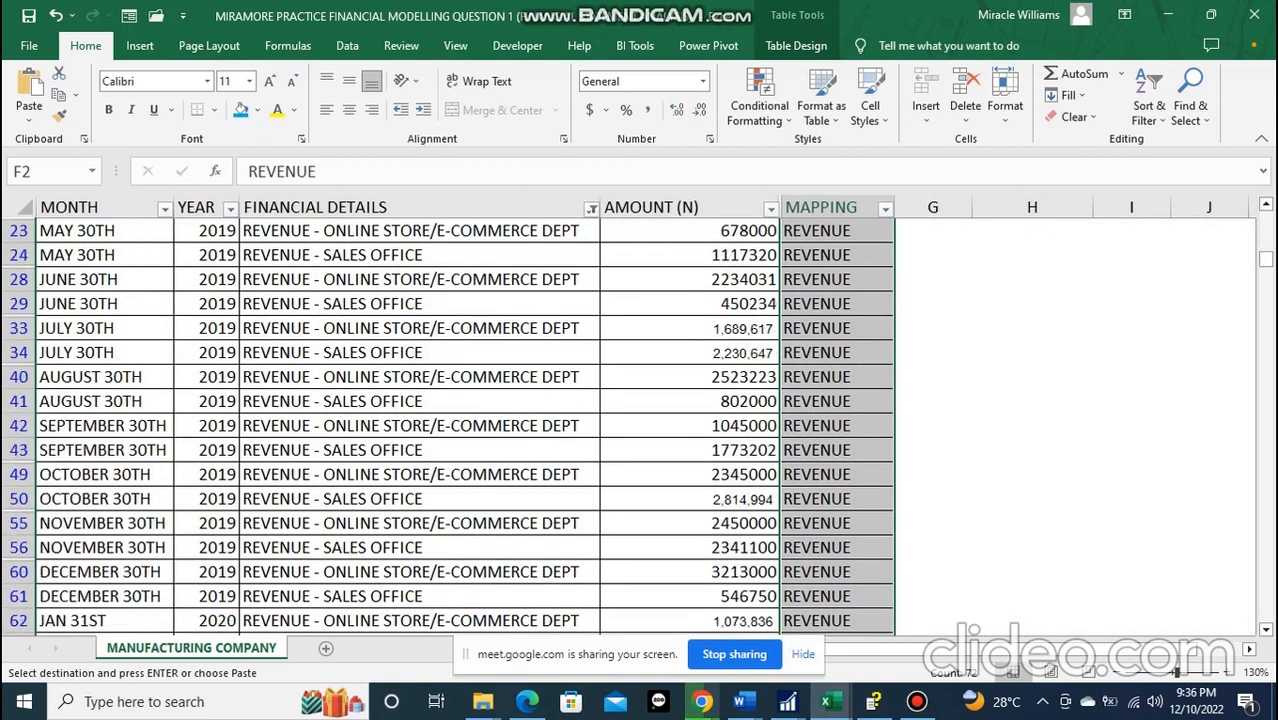
scroll(640, 420, down, 10)
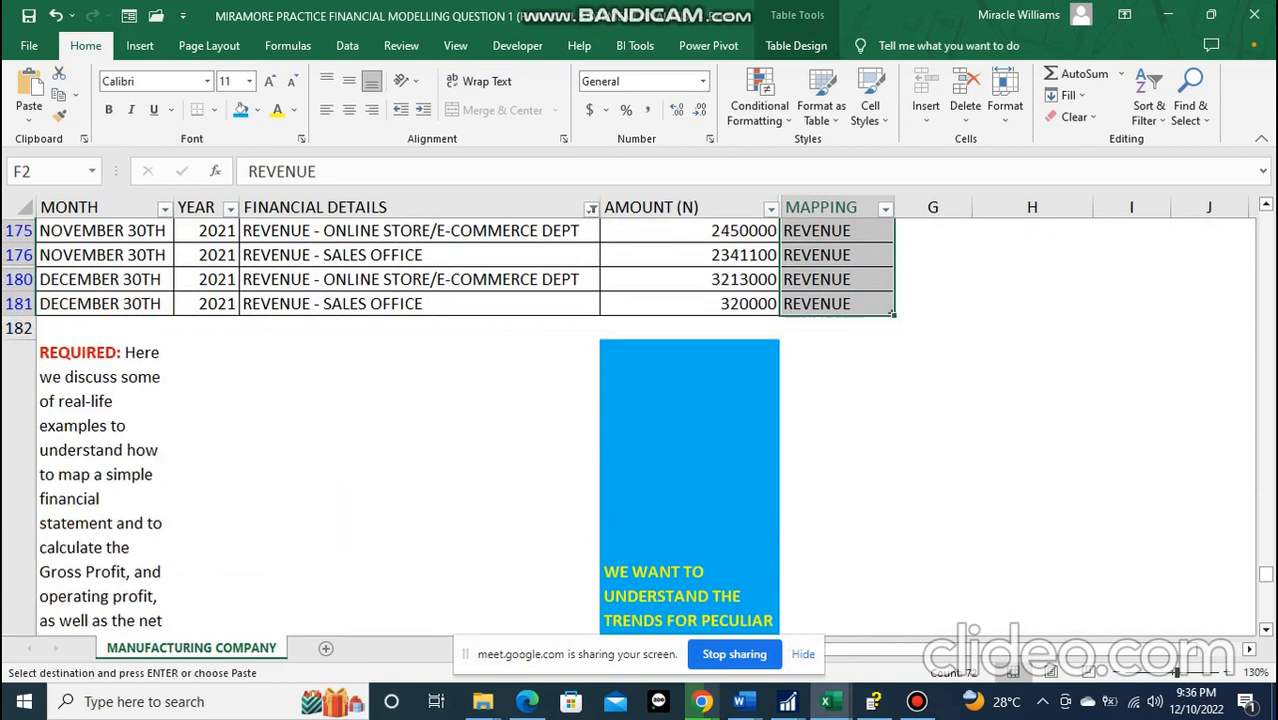
scroll(640, 420, up, 4)
scroll(640, 420, up, 15)
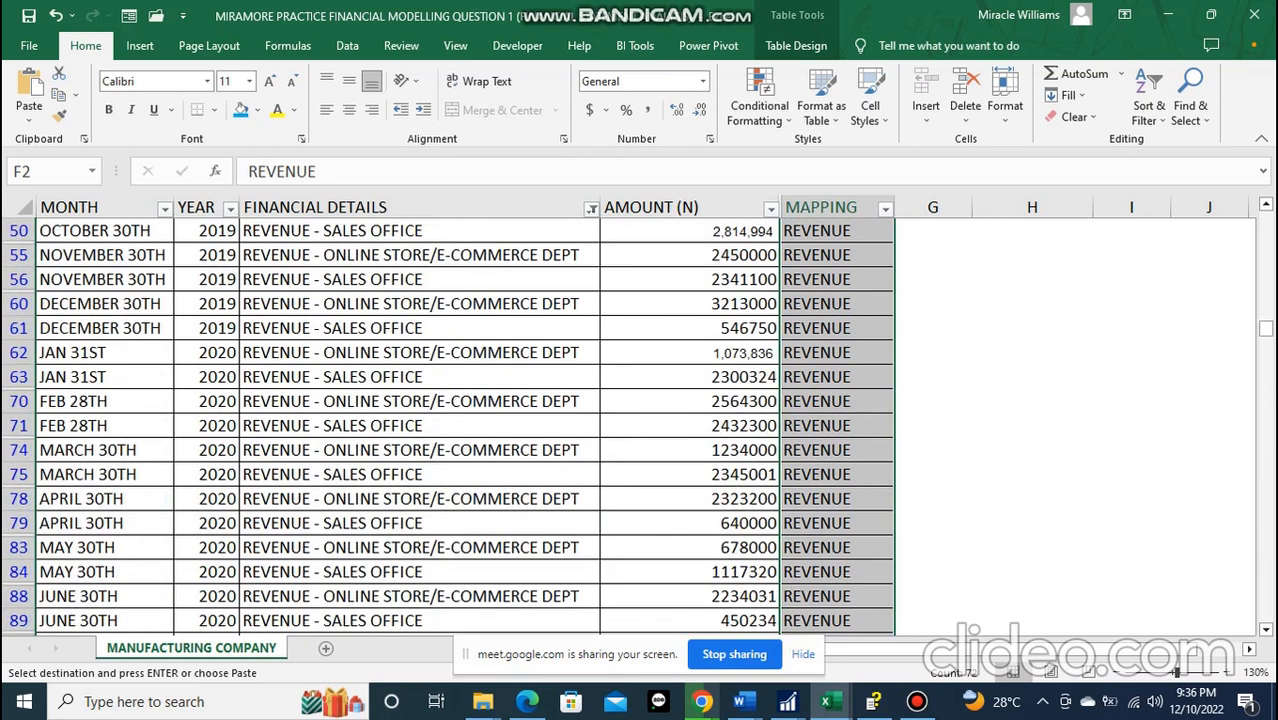
click(1015, 281)
click(933, 281)
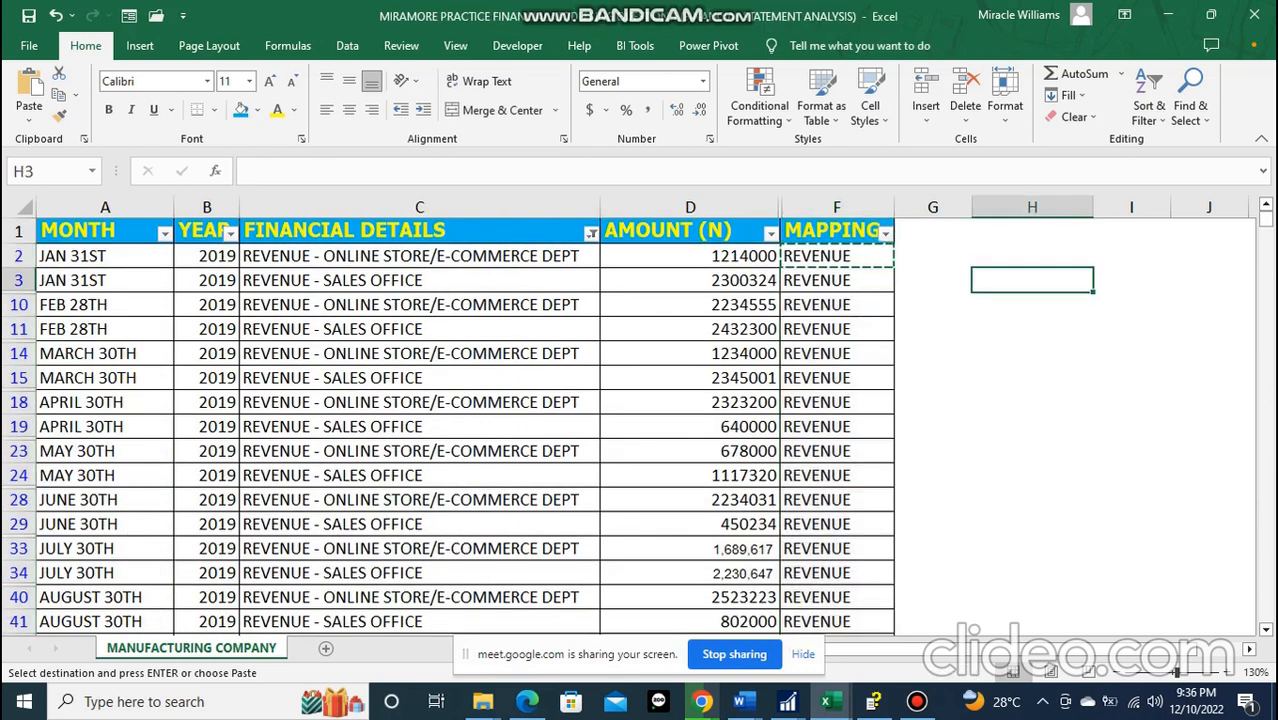
click(933, 231)
click(933, 281)
click(933, 231)
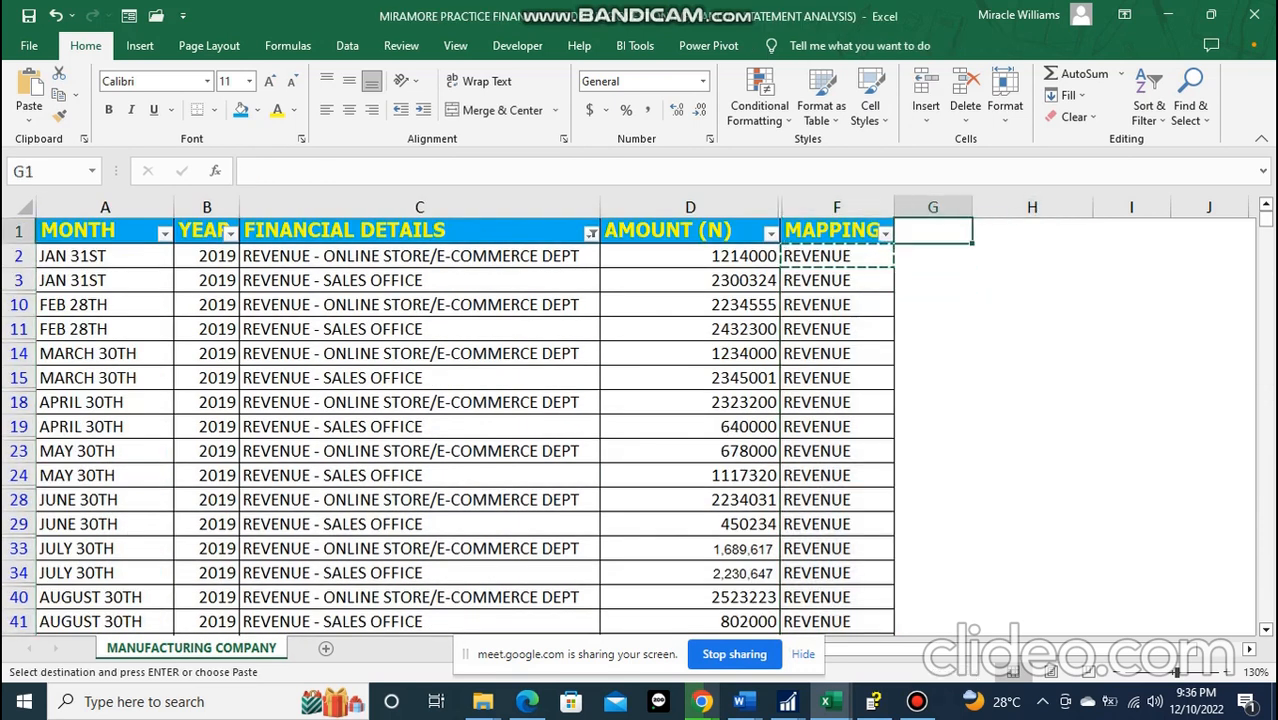
click(933, 281)
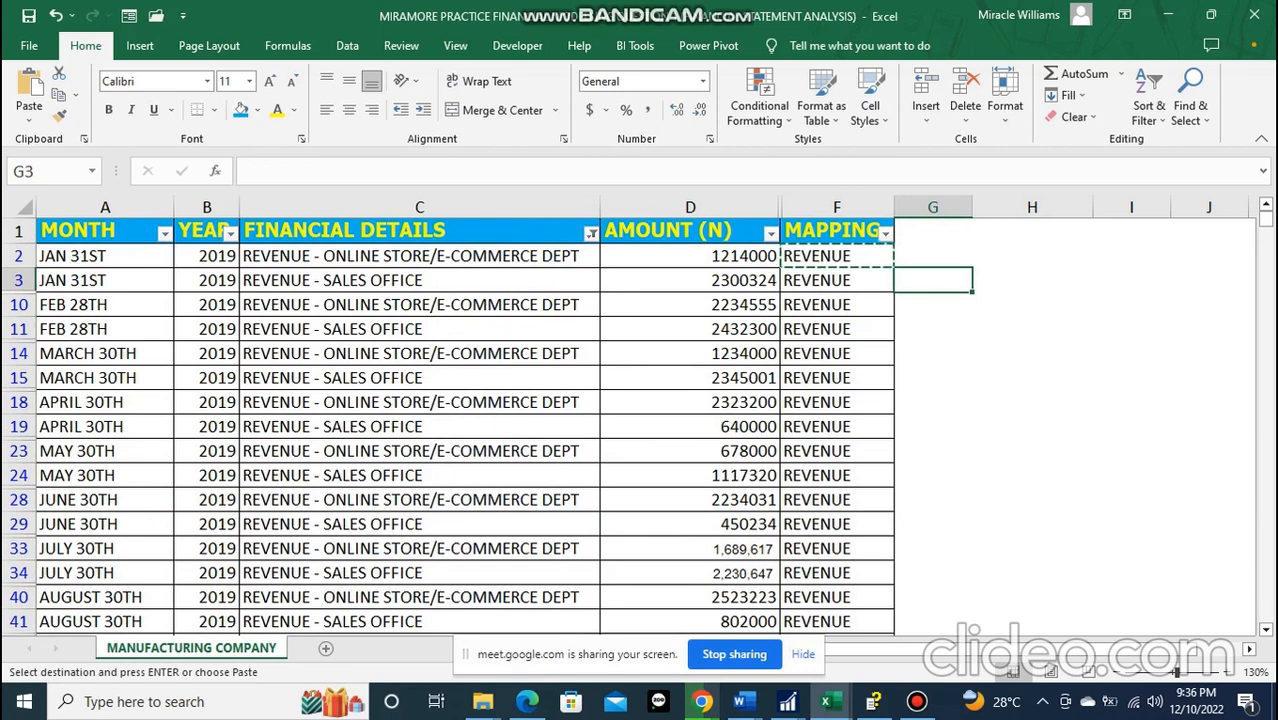
- Reselect all entries in the FINANCIAL DETAILS filter to show every record again
click(591, 233)
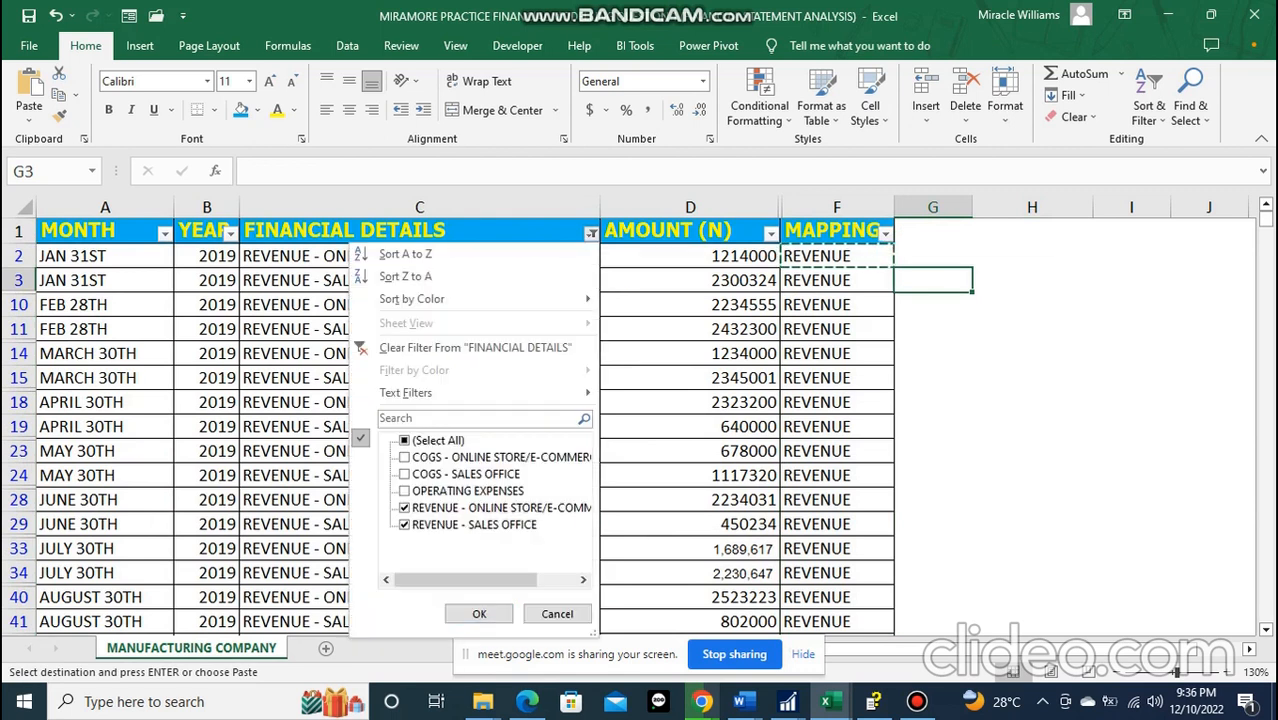
click(406, 440)
click(479, 613)
scroll(637, 424, down, 1)
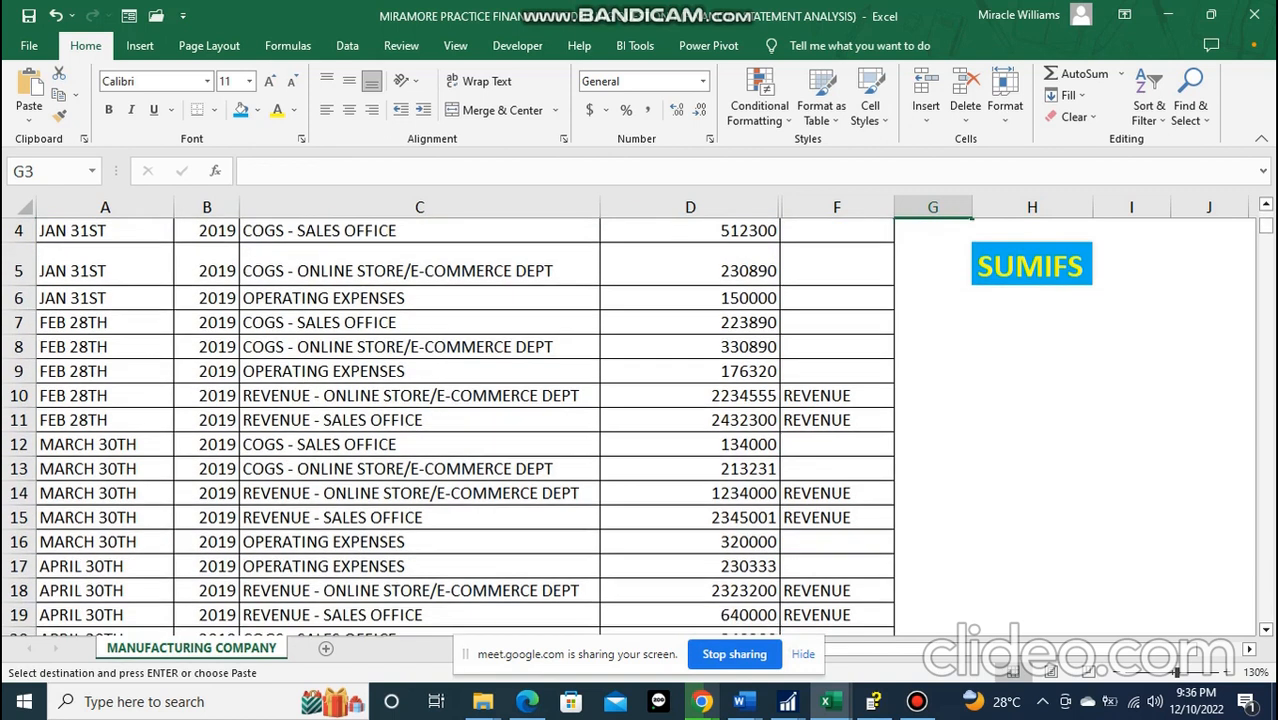
- Filter the FINANCIAL DETAILS column to the entries that match a search for COGS
scroll(637, 424, down, 3)
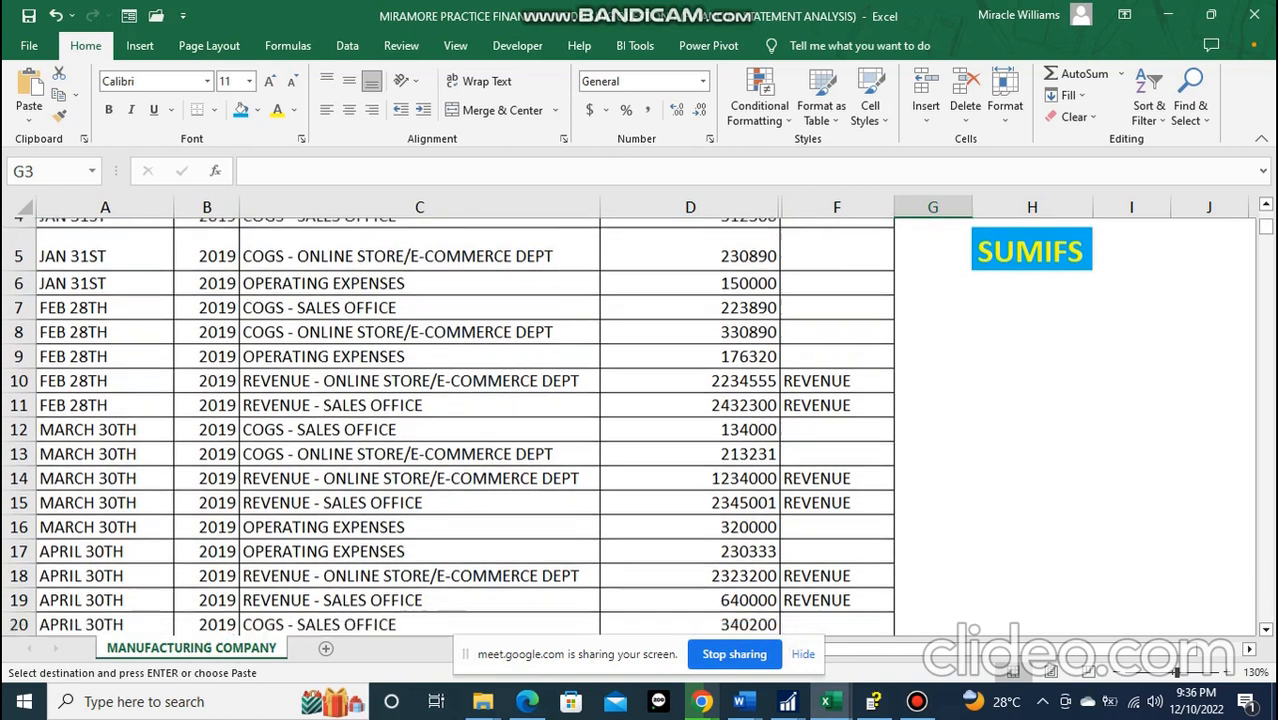
scroll(637, 424, up, 4)
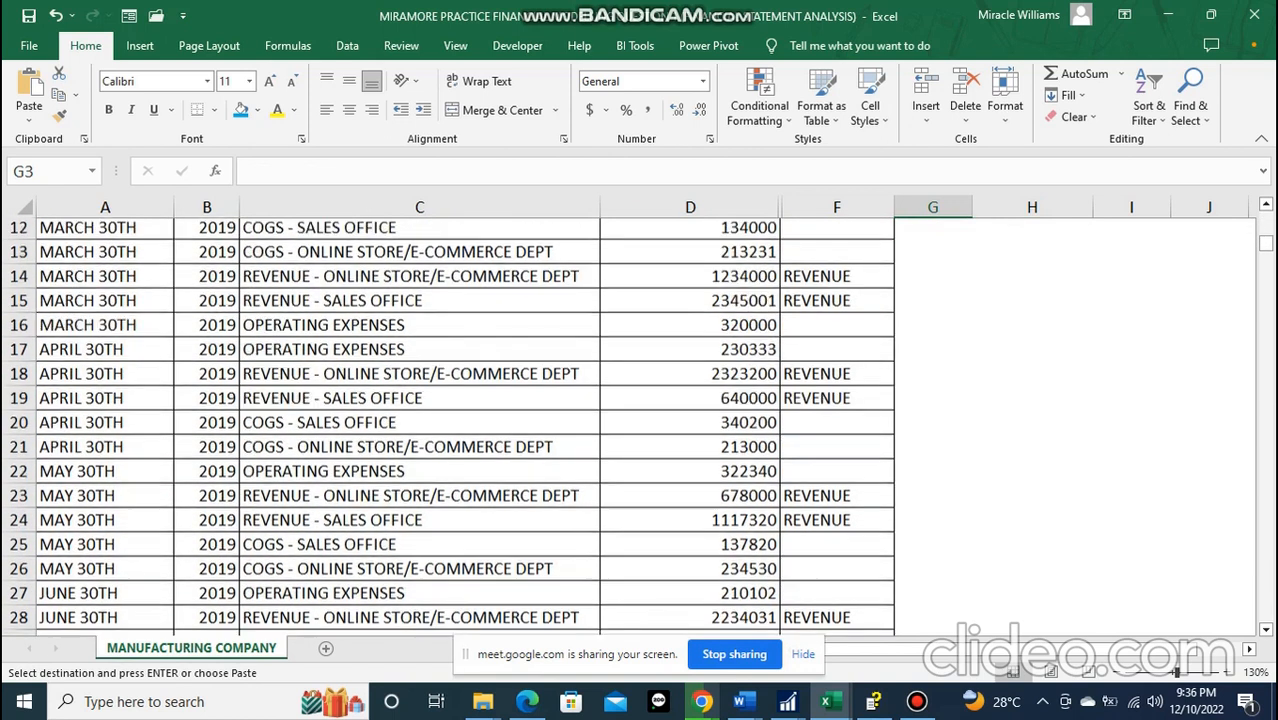
click(590, 233)
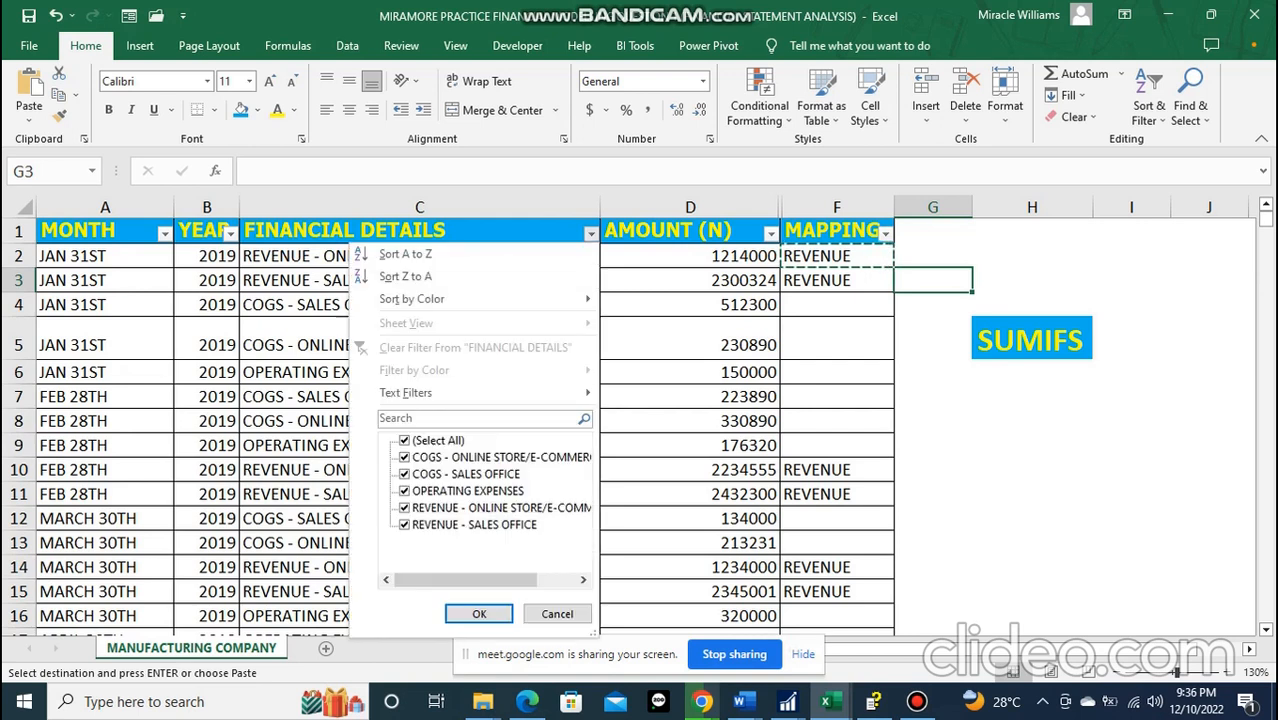
click(477, 419)
text(COGS)
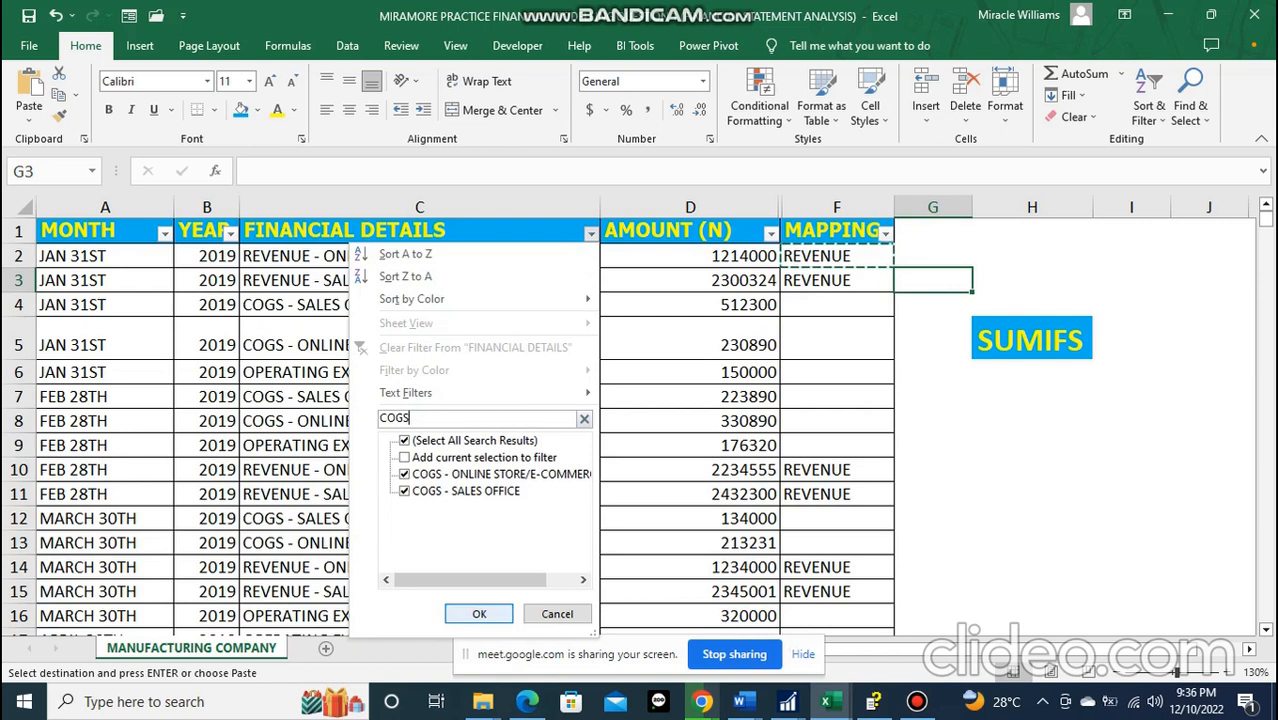
key(Return)
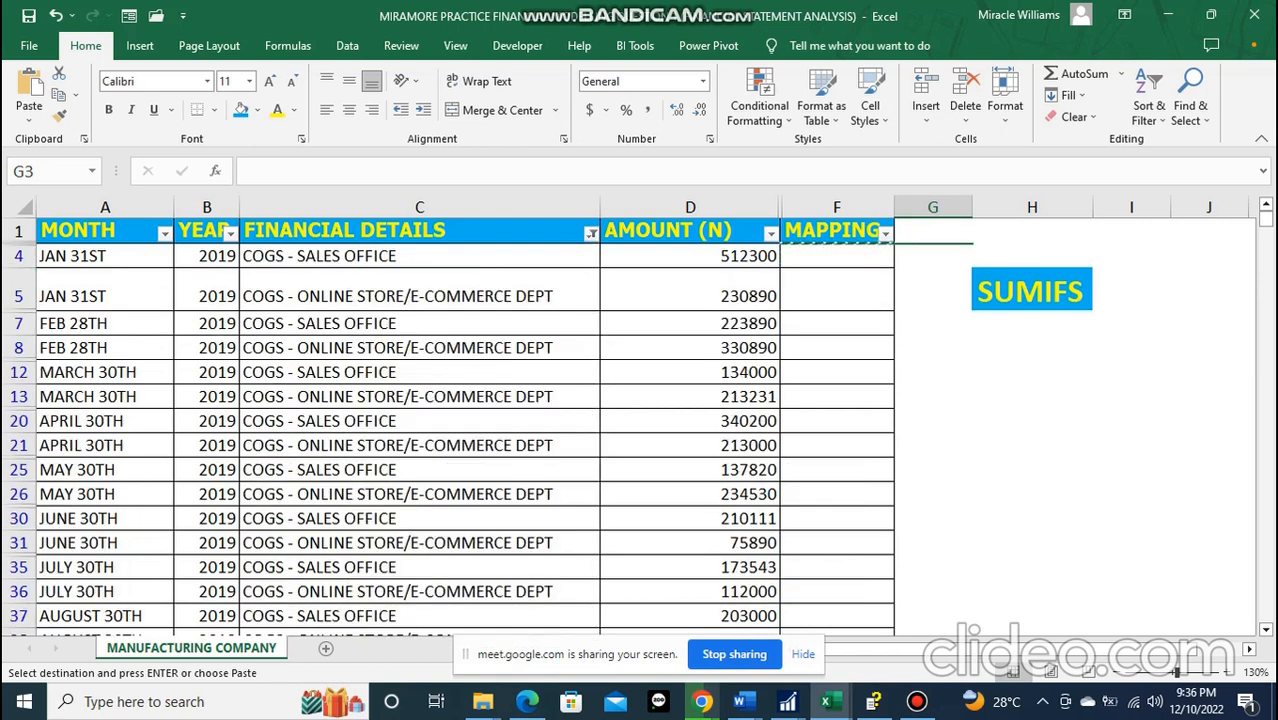
- Enter COST OF GOODS SOLD in cell F4 as the first filtered record's mapping and fit column F's width to the text
double_click(837, 256)
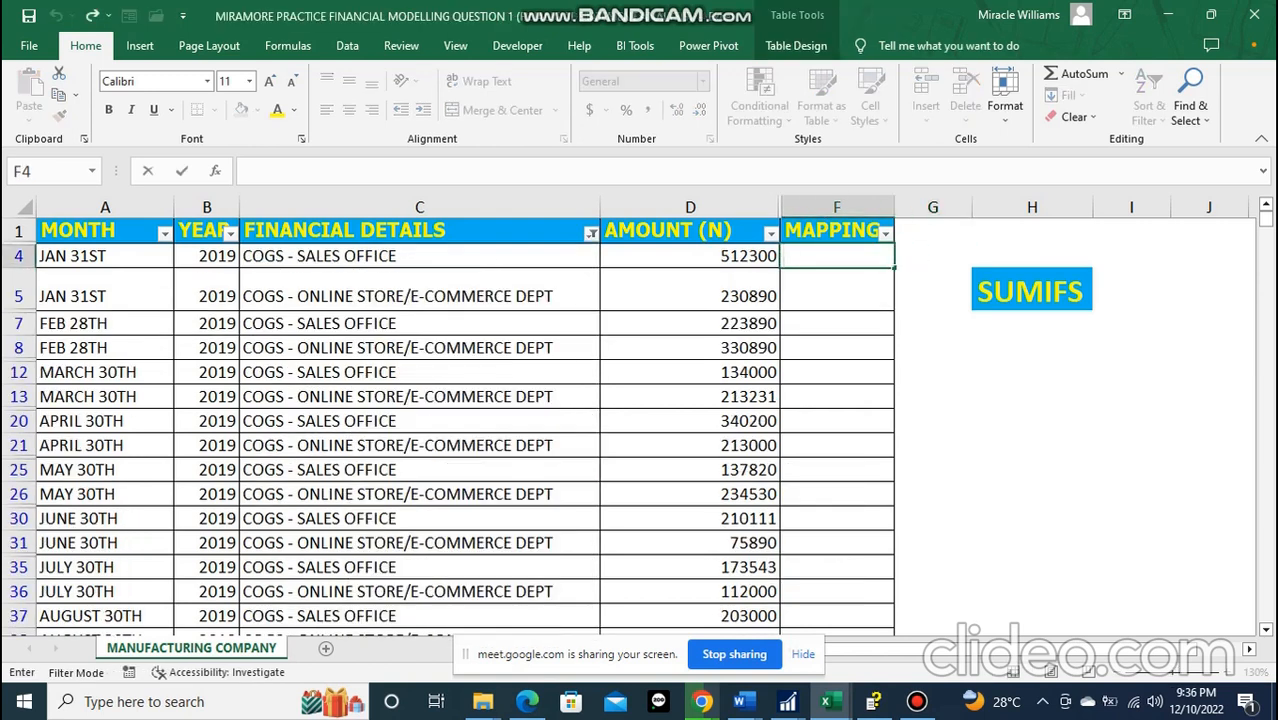
text(COST OF)
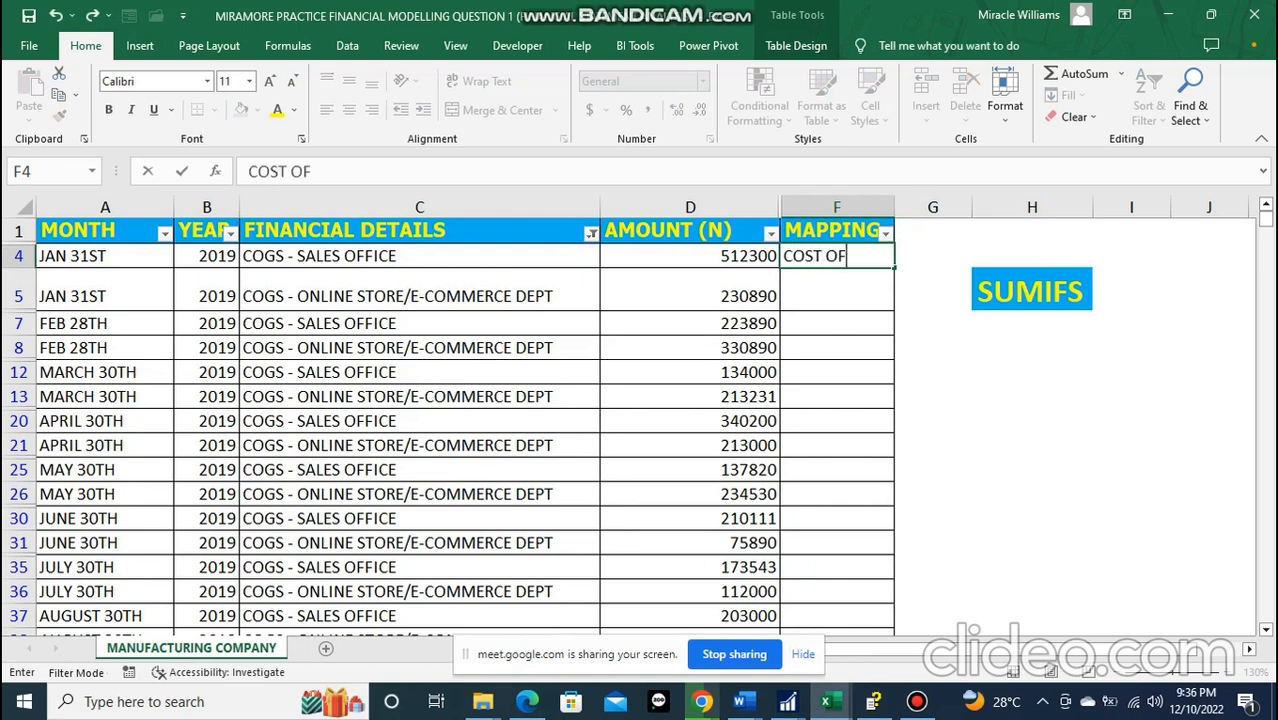
text( GOODS SOLD)
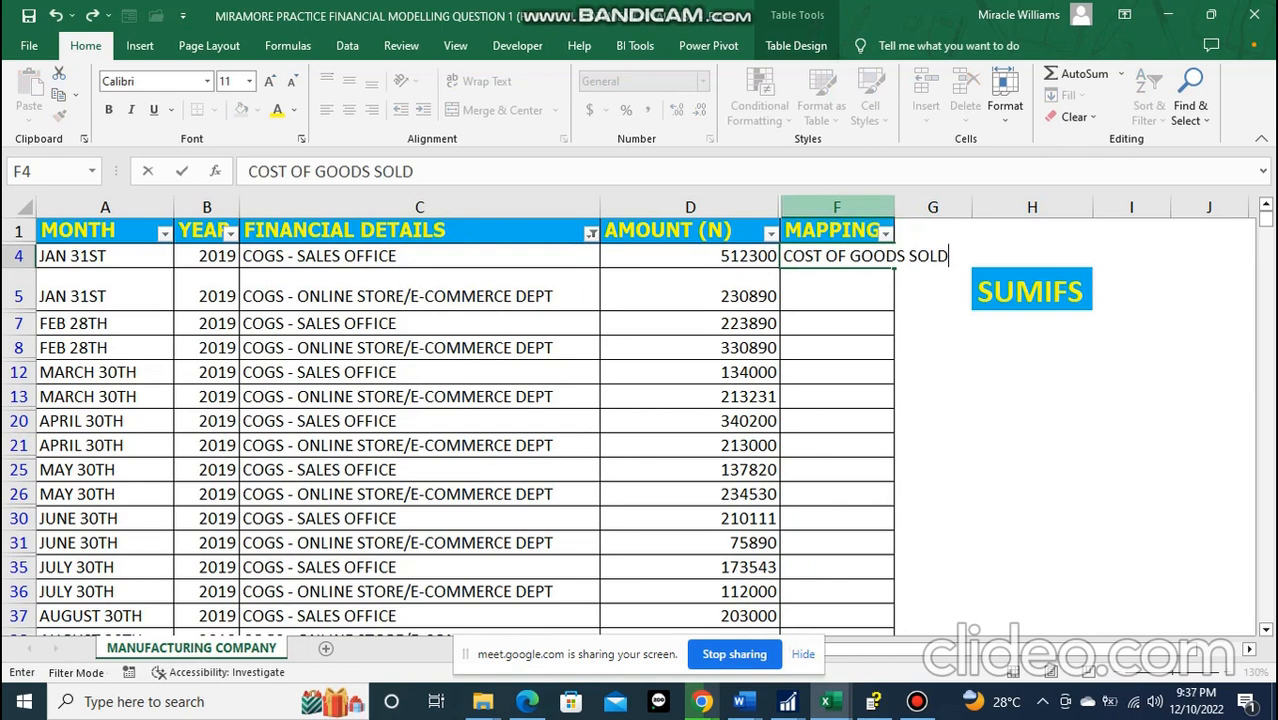
click(932, 231)
click(845, 256)
double_click(894, 207)
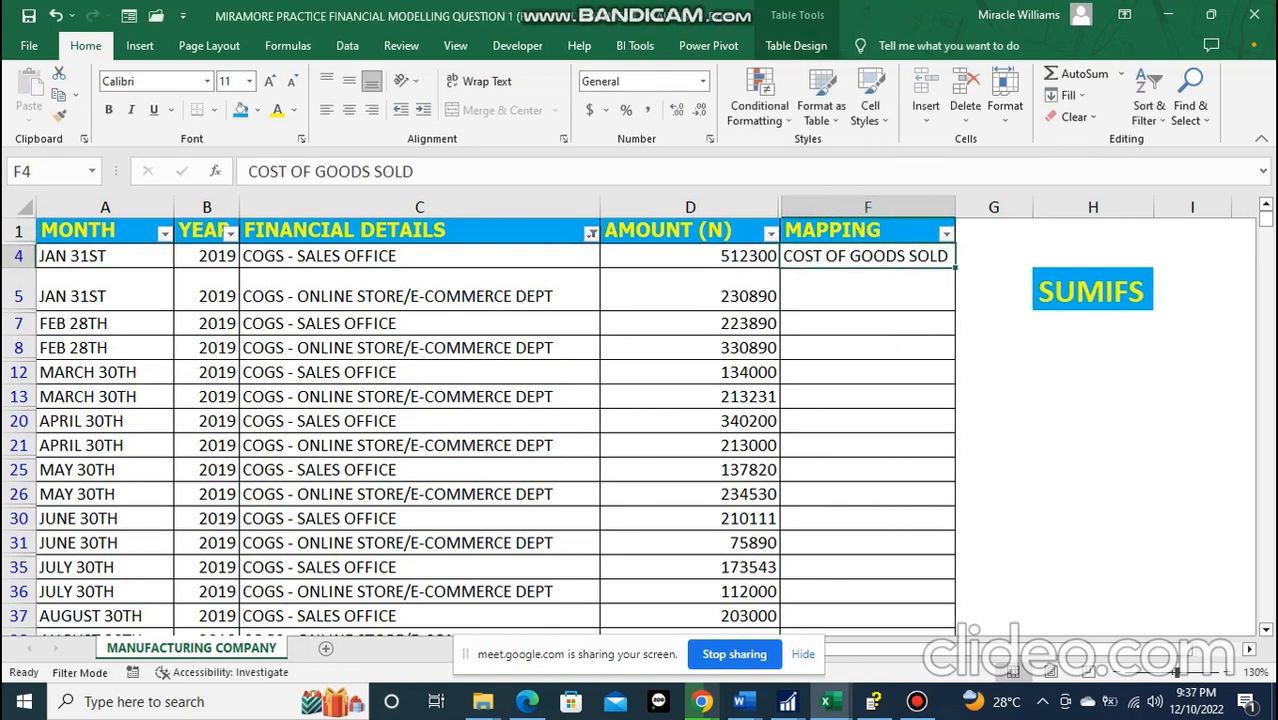
- Copy the F4 mapping to the MAPPING cells of all filtered COGS rows down to row 179
key(ctrl+c)
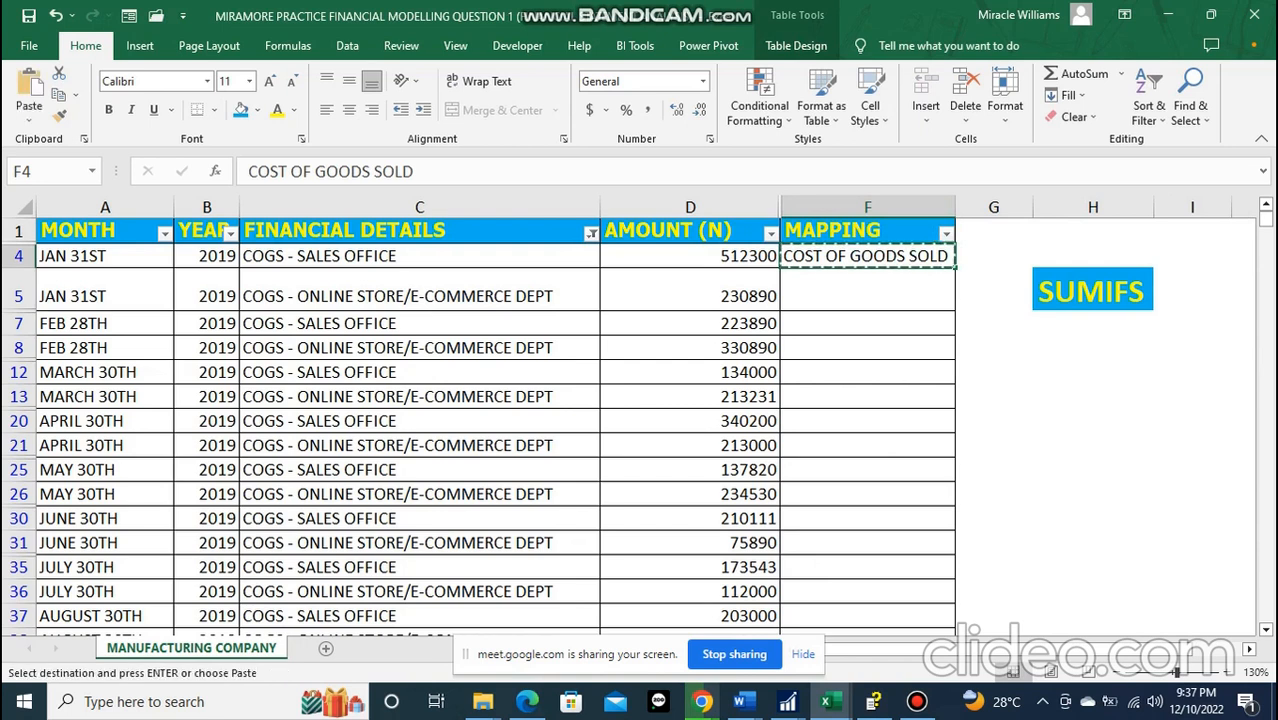
key(ctrl+shift+Down)
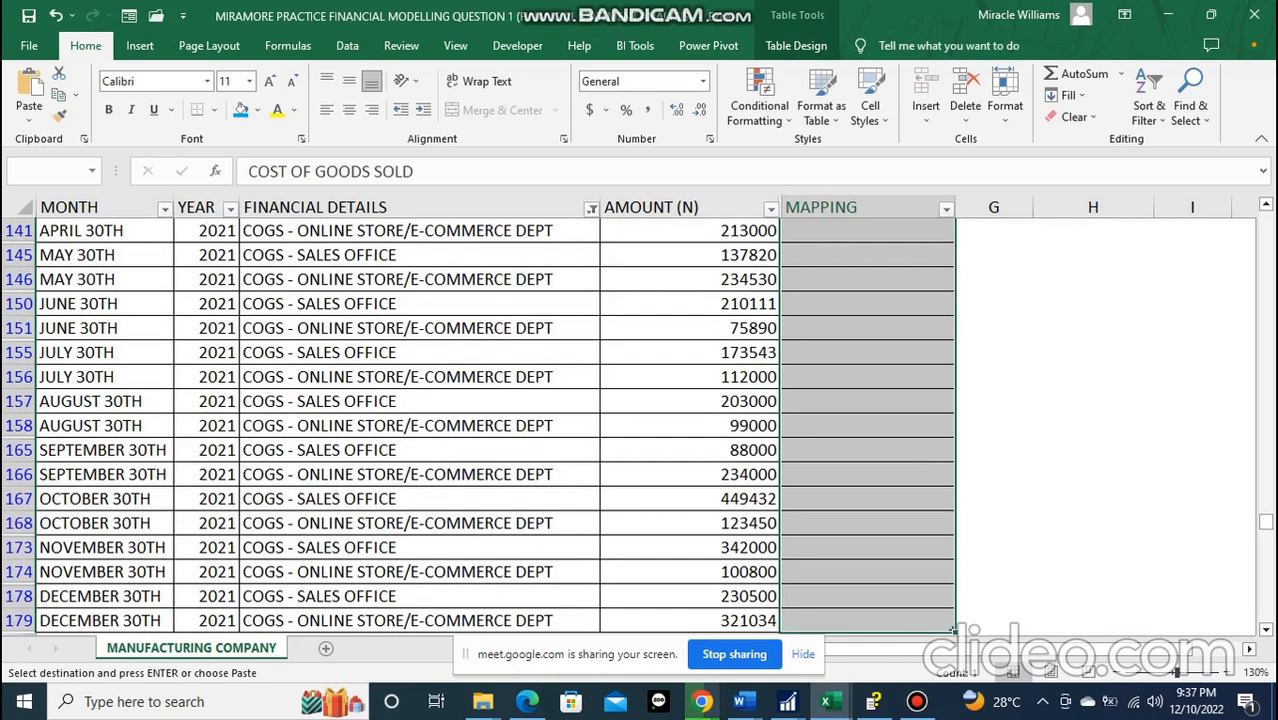
key(ctrl+v)
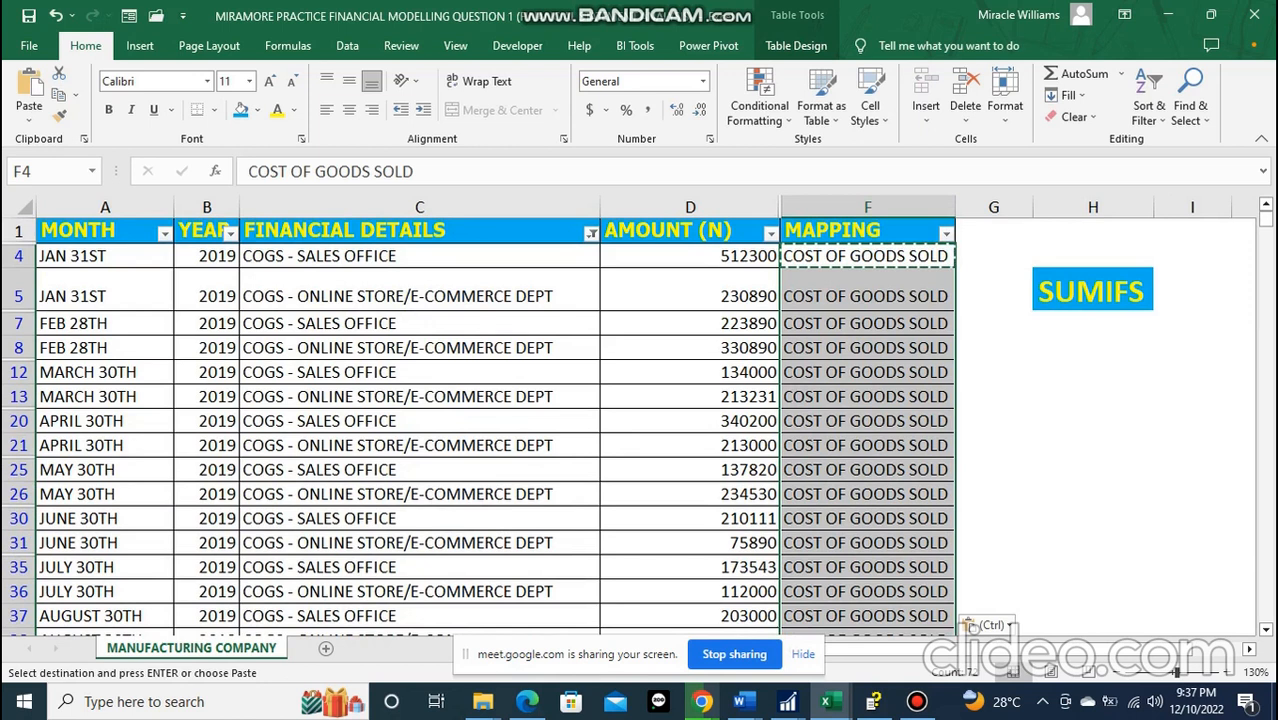
double_click(994, 323)
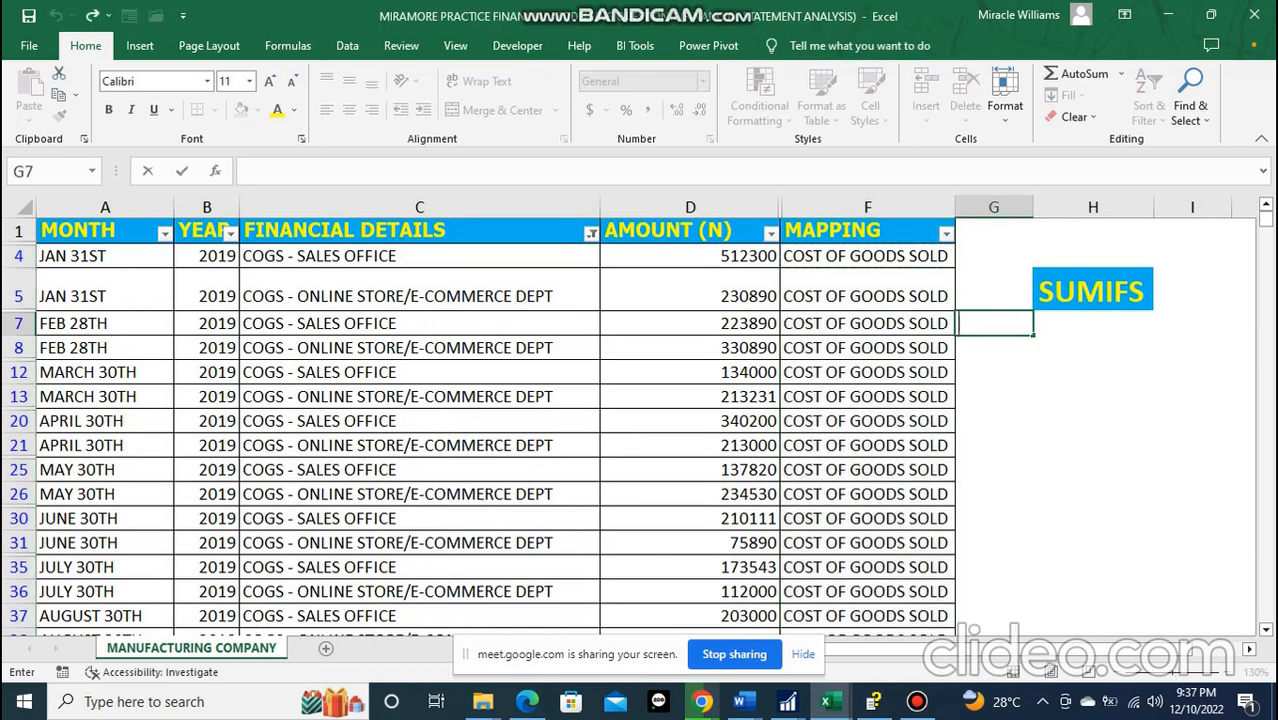
- Reselect all entries in the FINANCIAL DETAILS filter and check the COST OF GOODS SOLD mappings in the first records
click(591, 233)
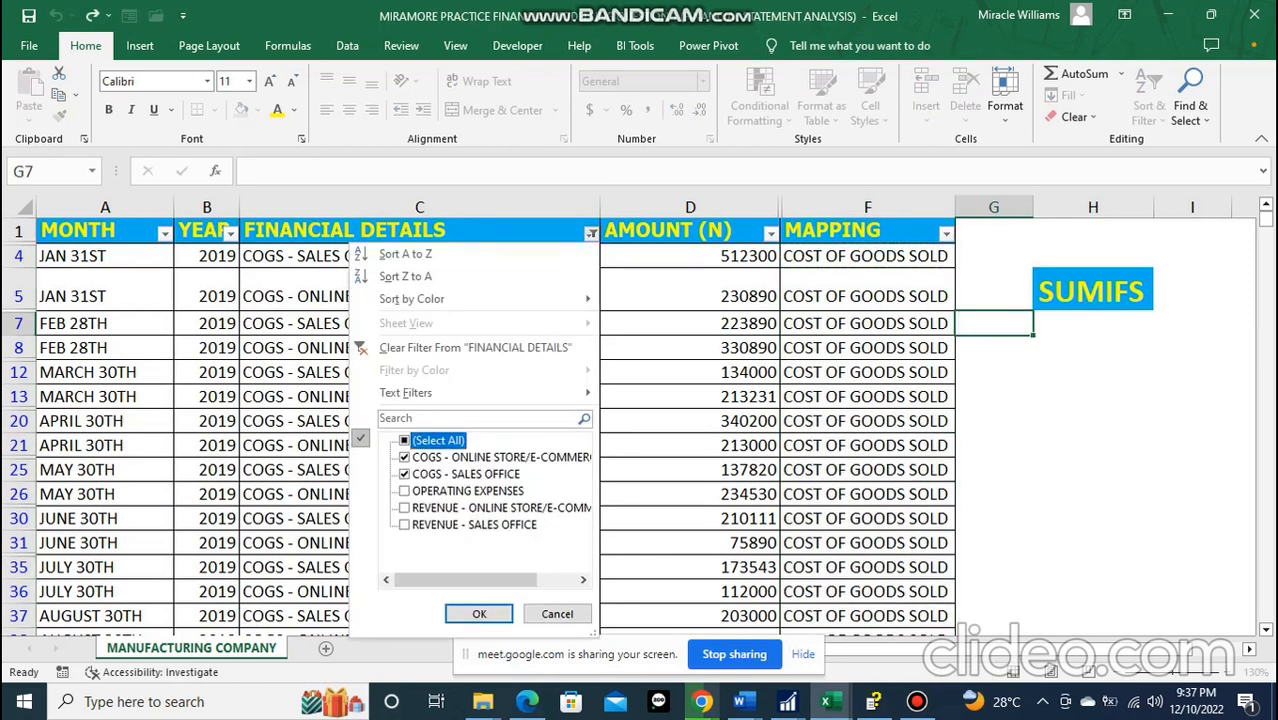
key(Return)
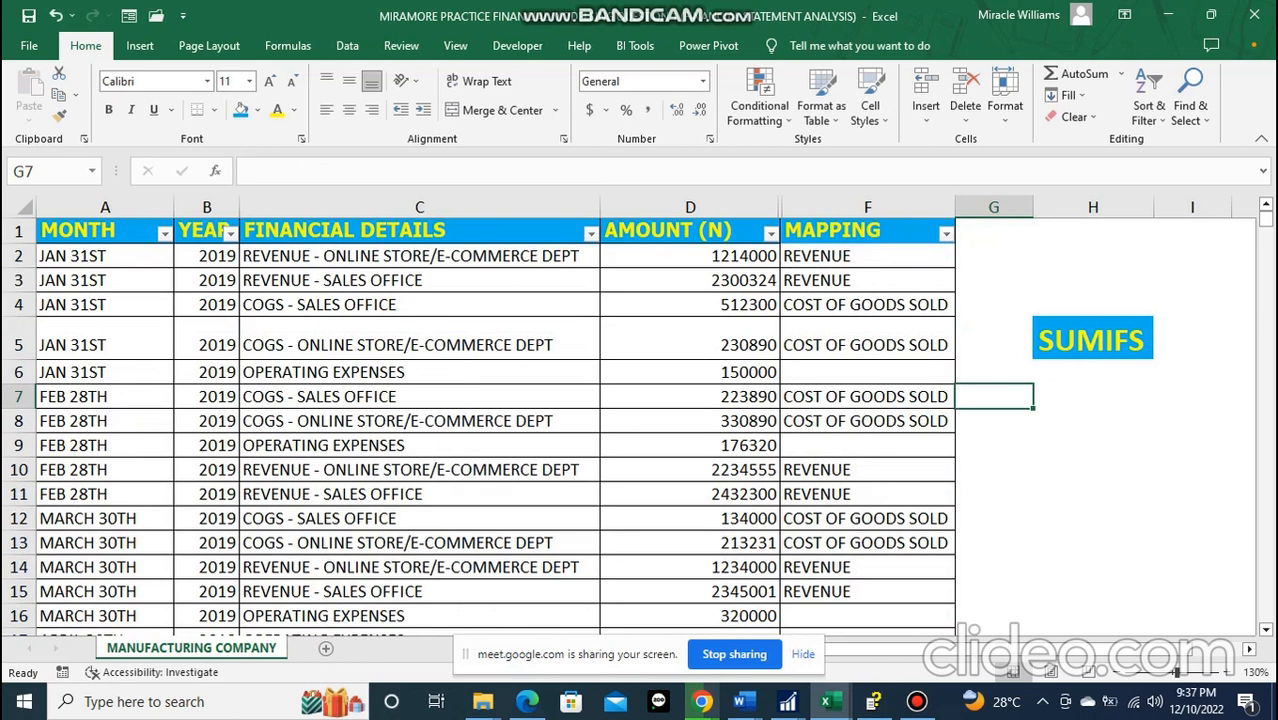
key(Left)
key(Up)
key(Up)
key(Up)
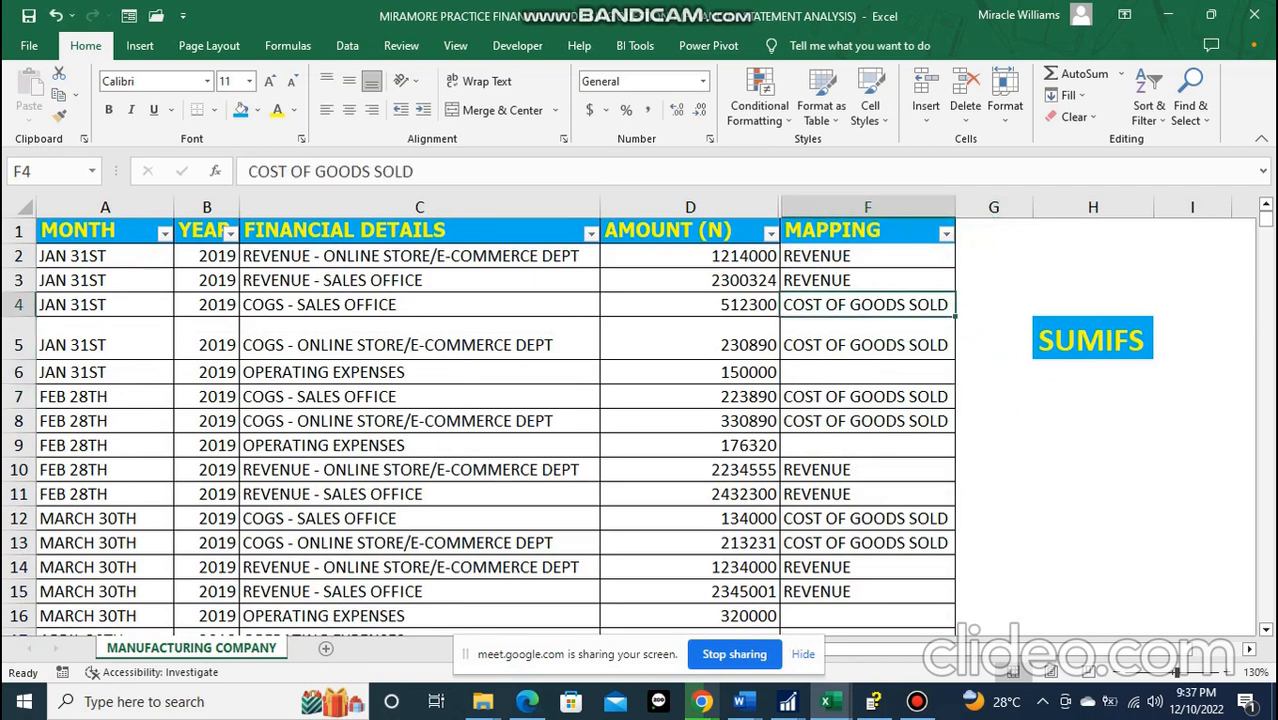
key(Down)
key(Down)
key(Down)
key(Down)
- Filter the FINANCIAL DETAILS column to the operating expenses entries by searching for EXP
click(591, 234)
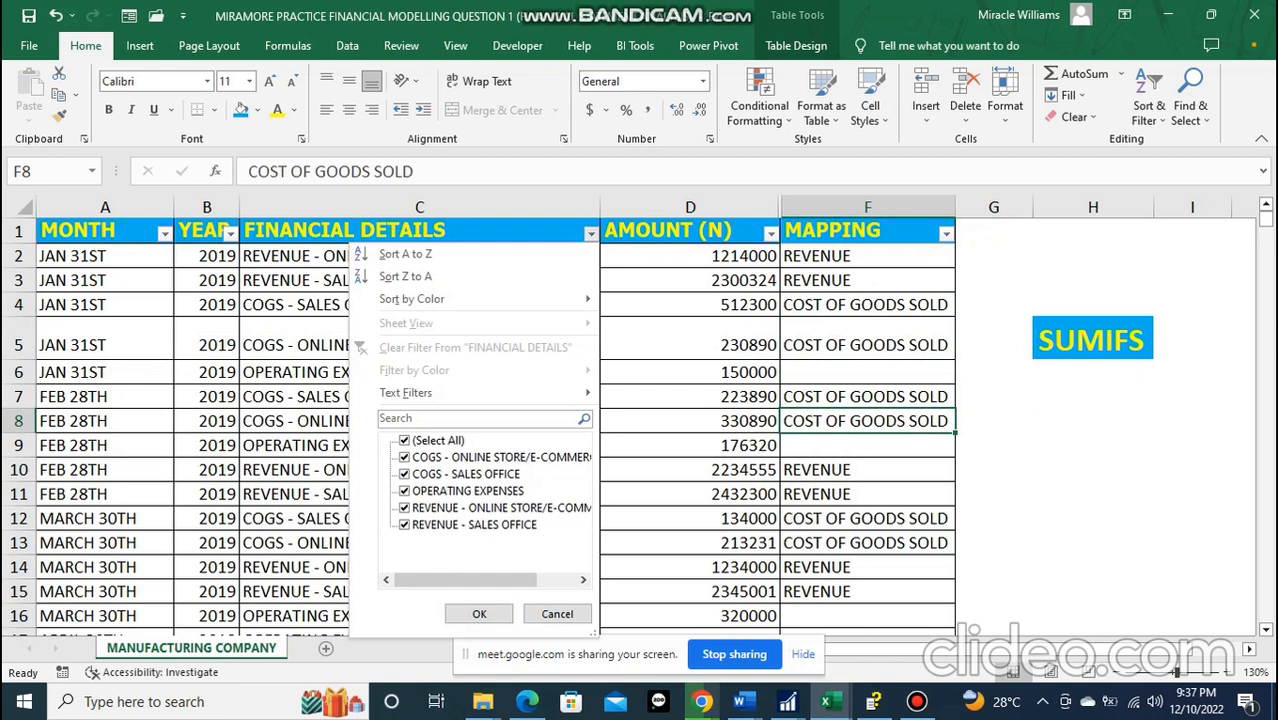
text(E)
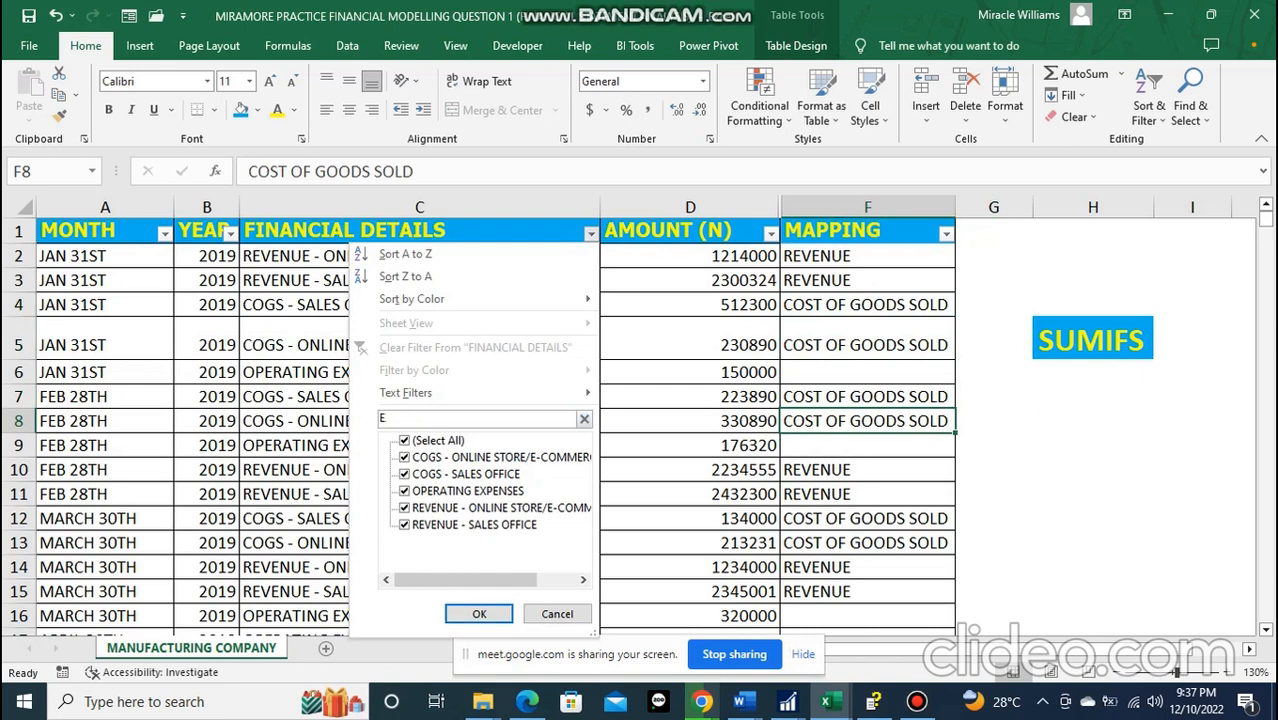
text(XP)
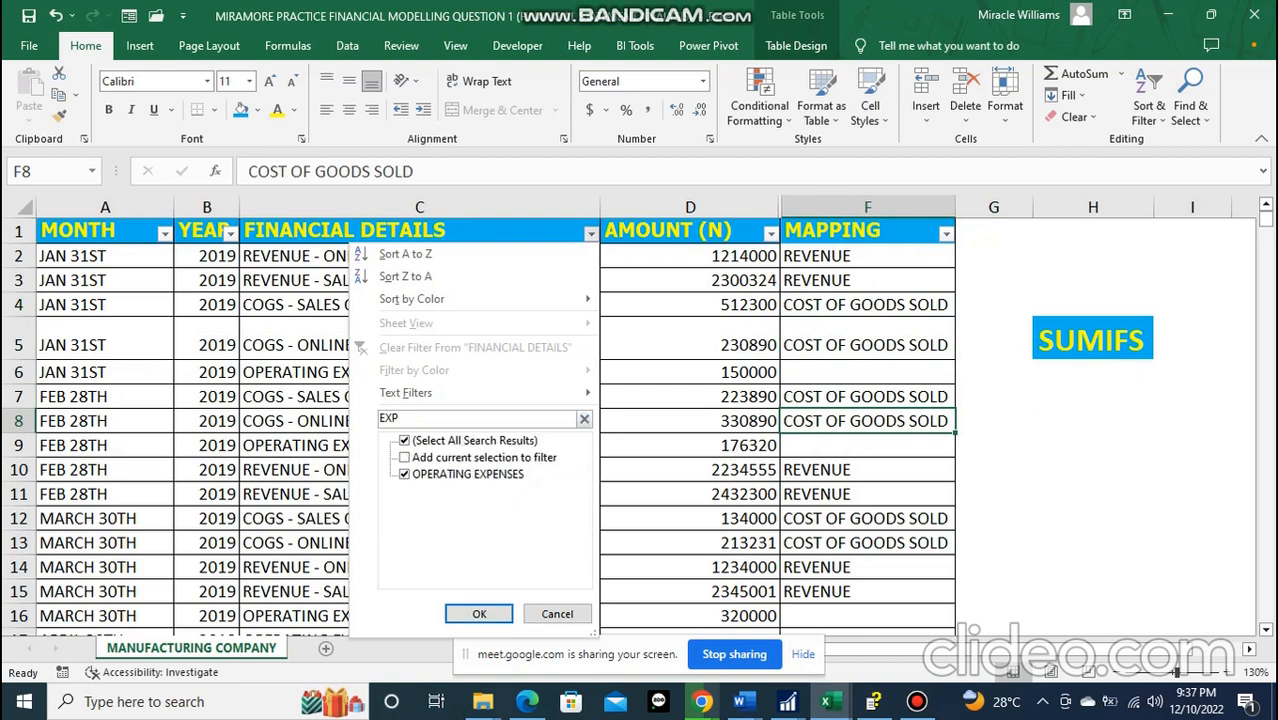
key(Return)
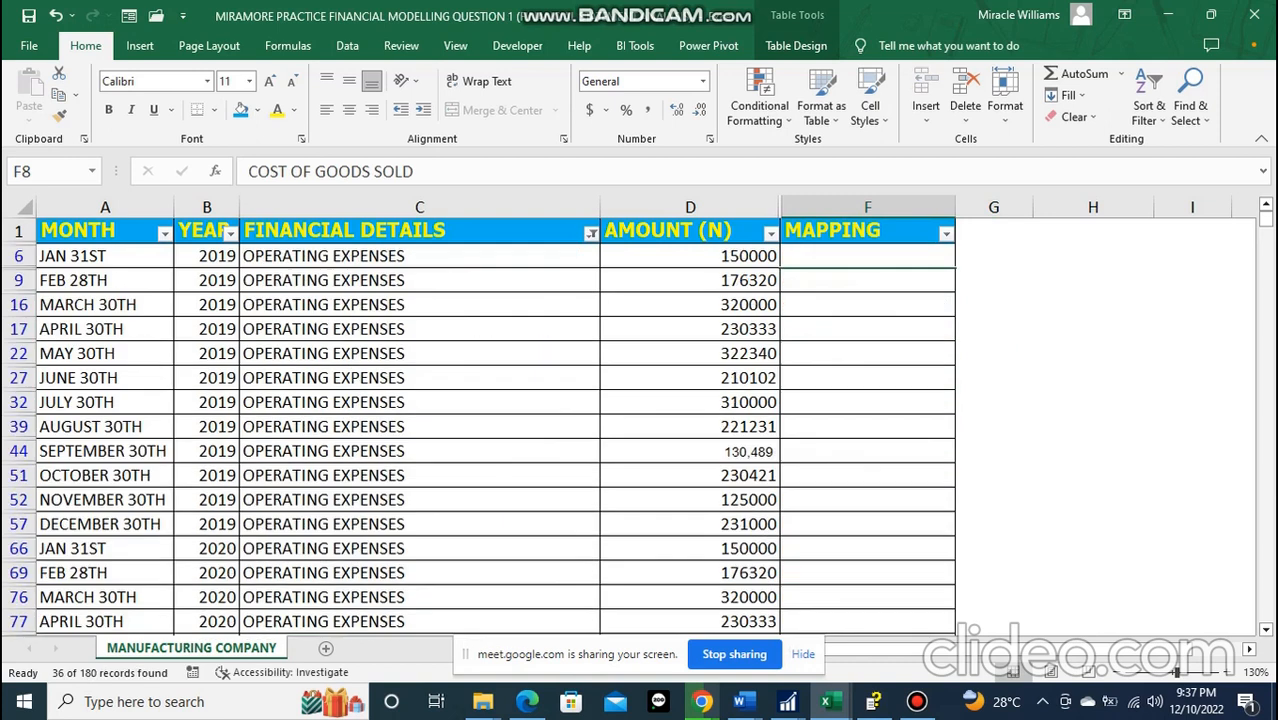
- Enter OPERATING EXPENSES in cell F6 as the mapping of the first filtered record
click(867, 256)
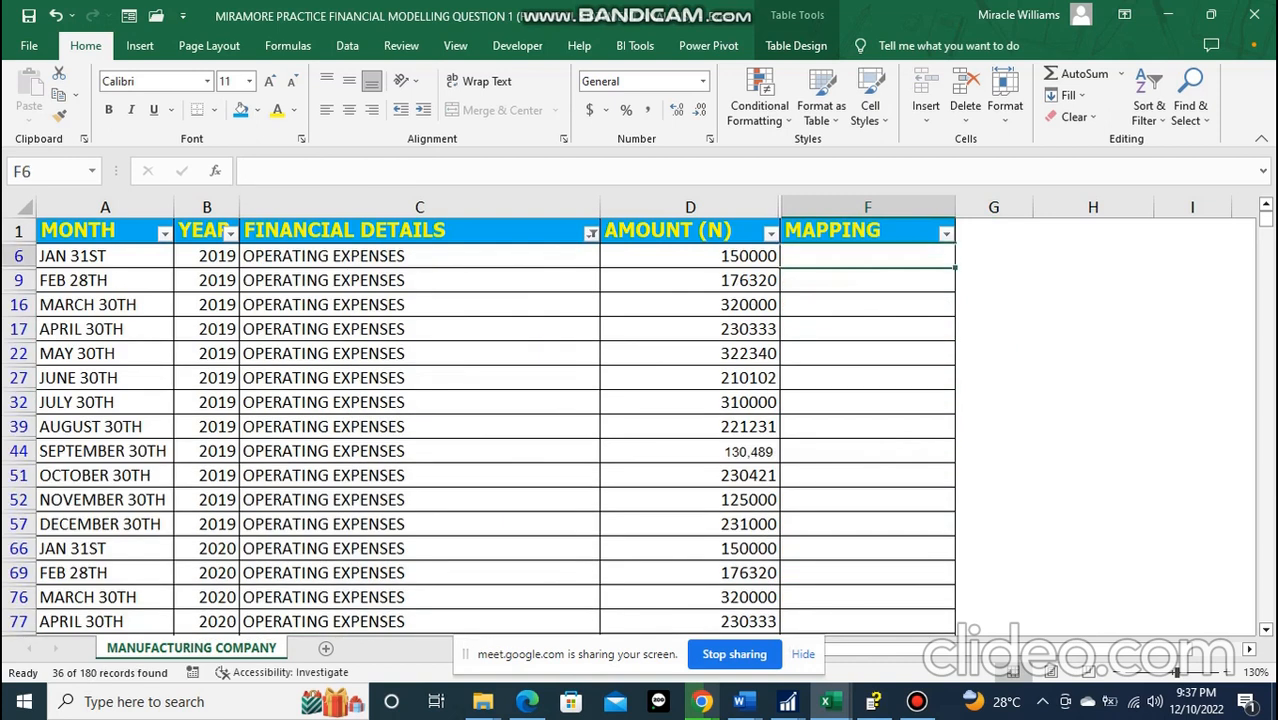
text(OPERT)
key(BackSpace)
text(ATING )
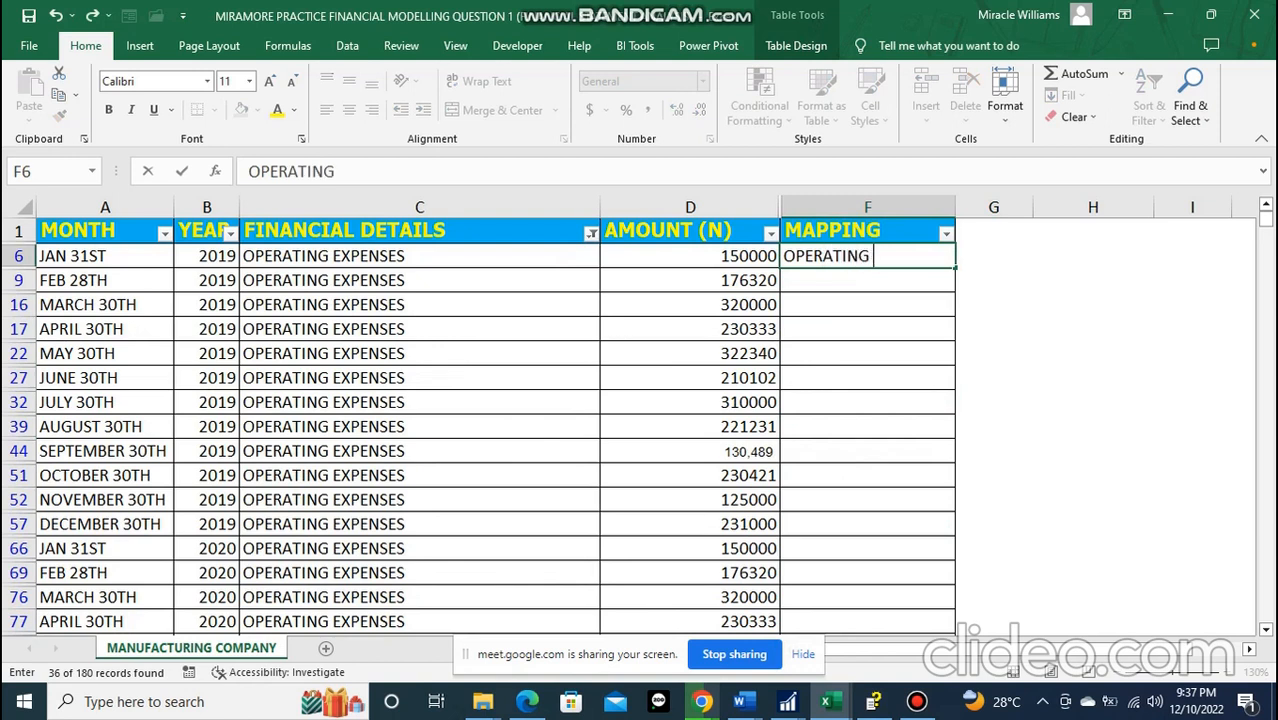
text(EX)
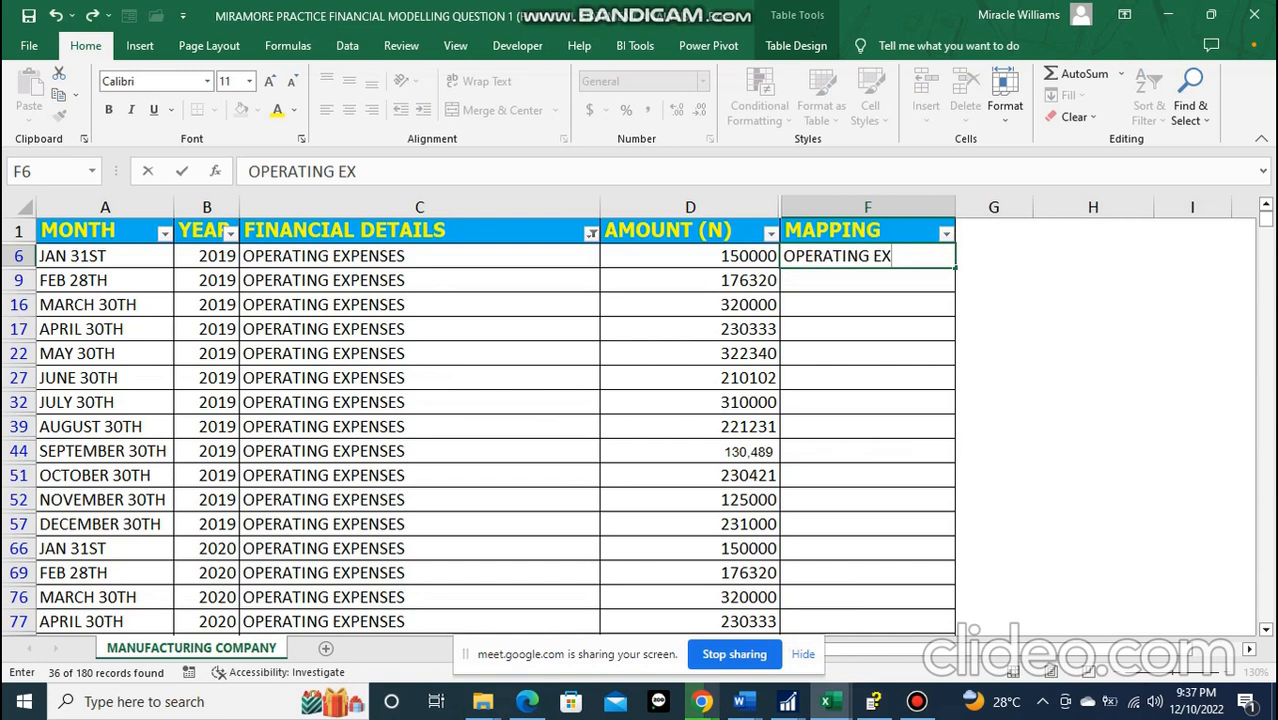
text(PENSES)
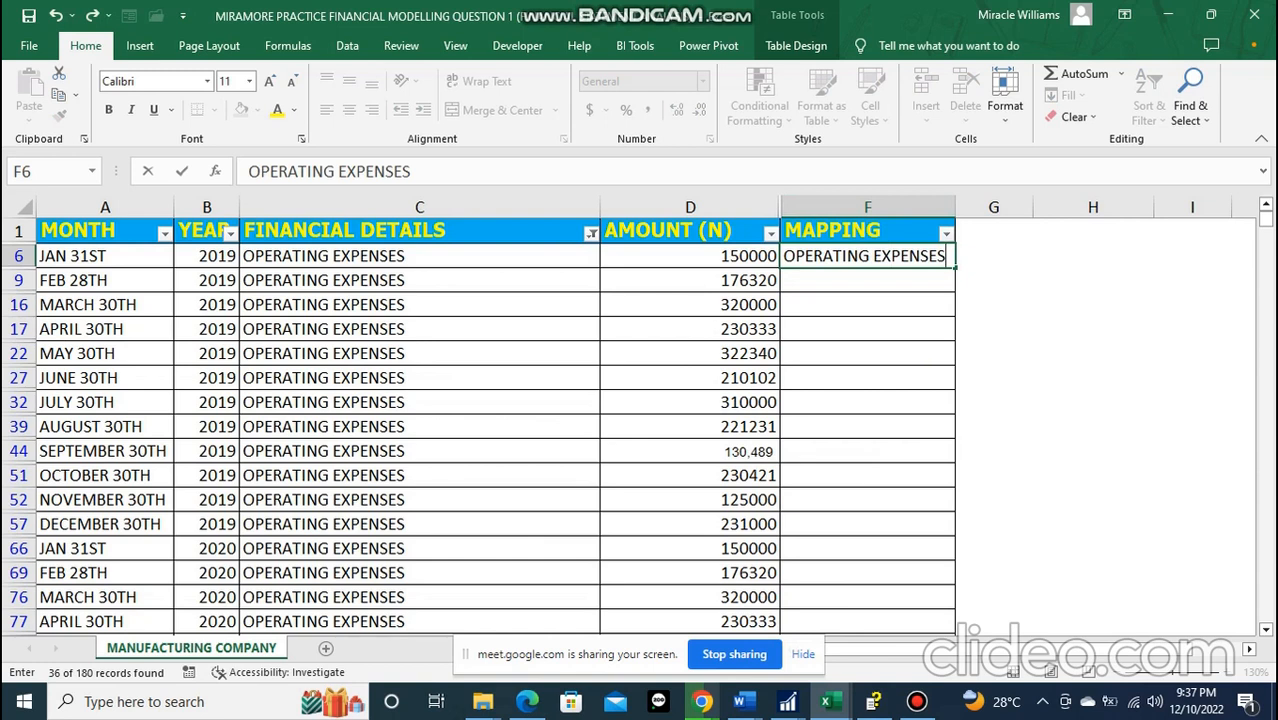
key(Return)
- Copy the F6 mapping to the MAPPING cells of all filtered operating expenses rows down to row 177 and check the filled column
key(Up)
key(ctrl+c)
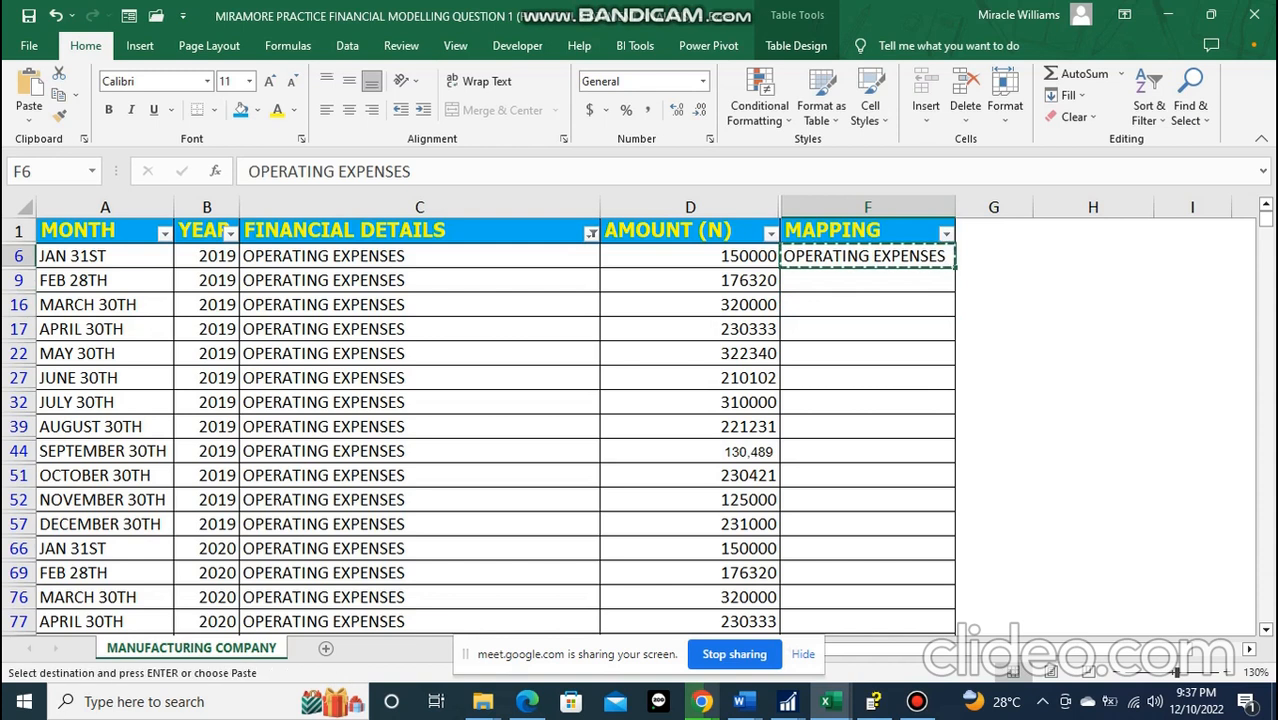
key(ctrl+shift+Down)
scroll(640, 420, up, 7)
key(ctrl+v)
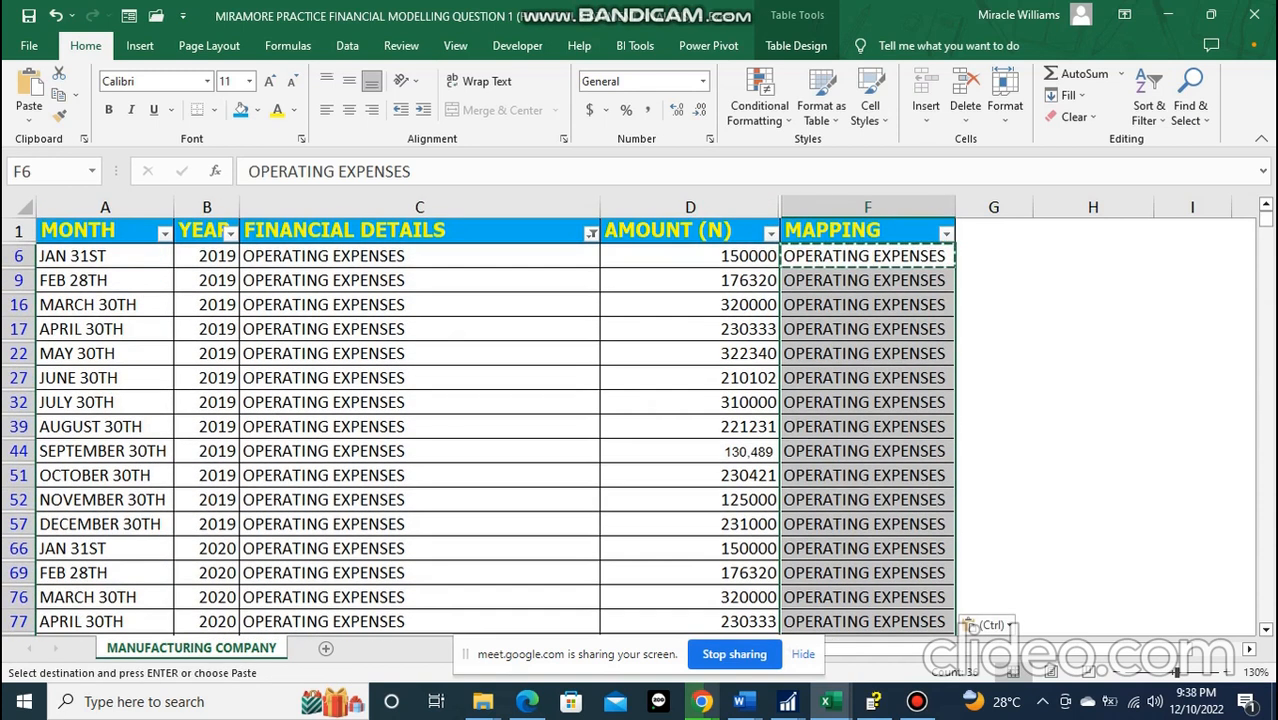
double_click(993, 305)
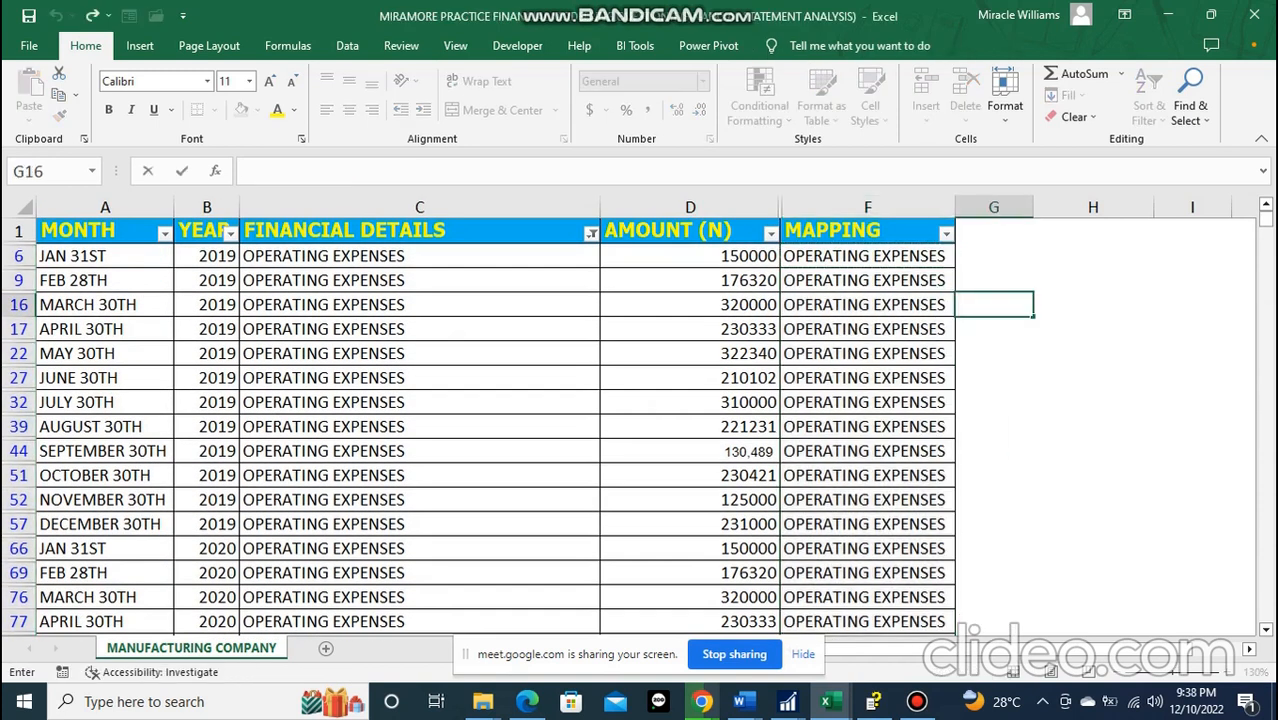
scroll(640, 420, down, 9)
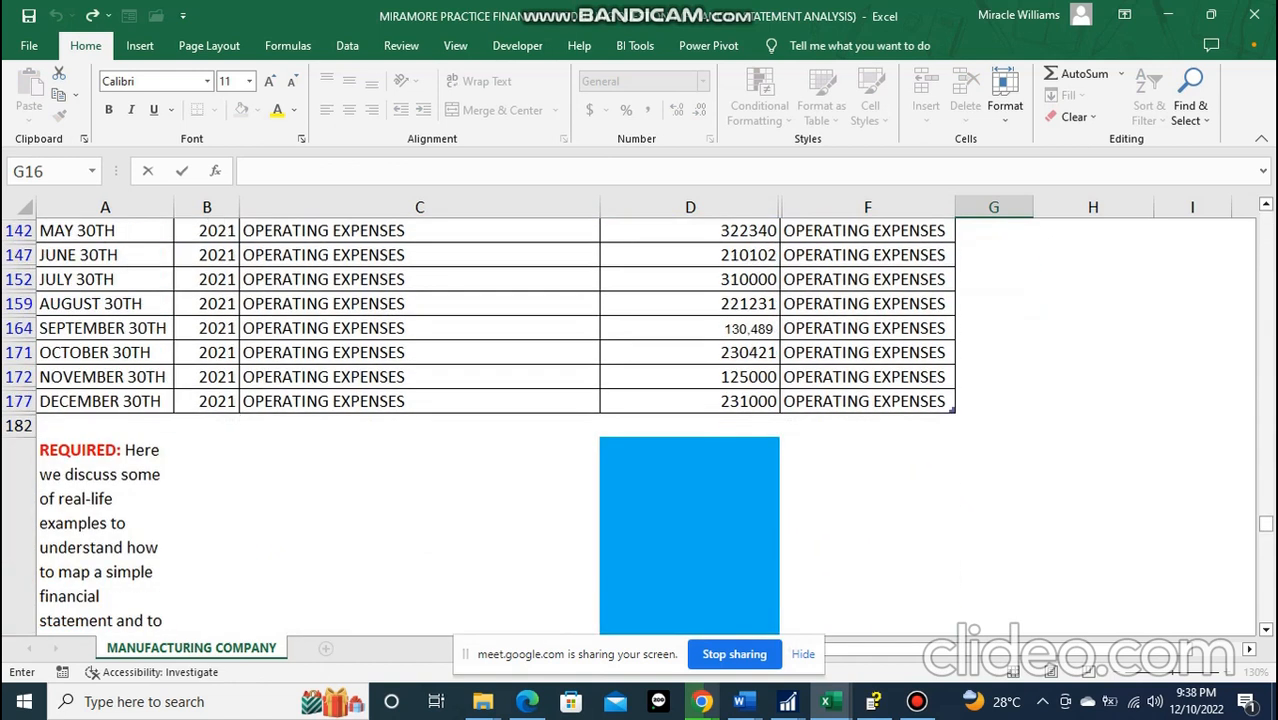
scroll(640, 420, up, 10)
click(868, 329)
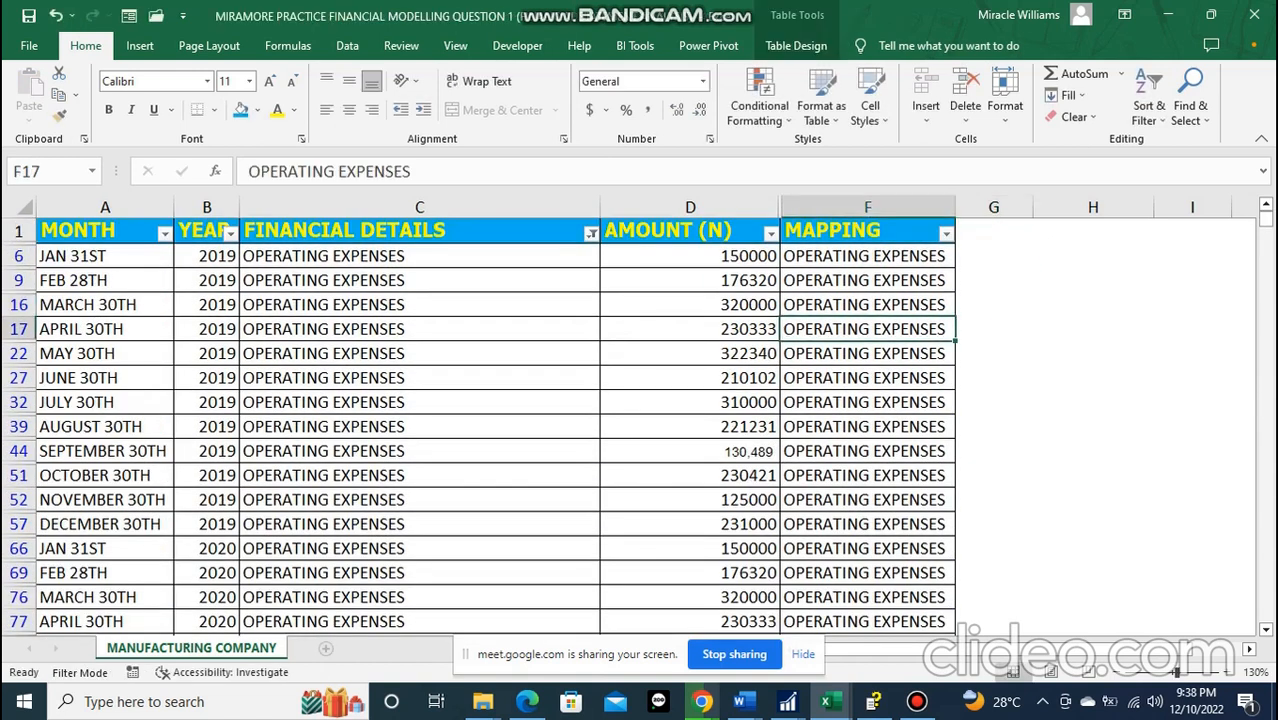
- Add a new blank worksheet after the MANUFACTURING COMPANY sheet and select cell A4 in it
click(325, 648)
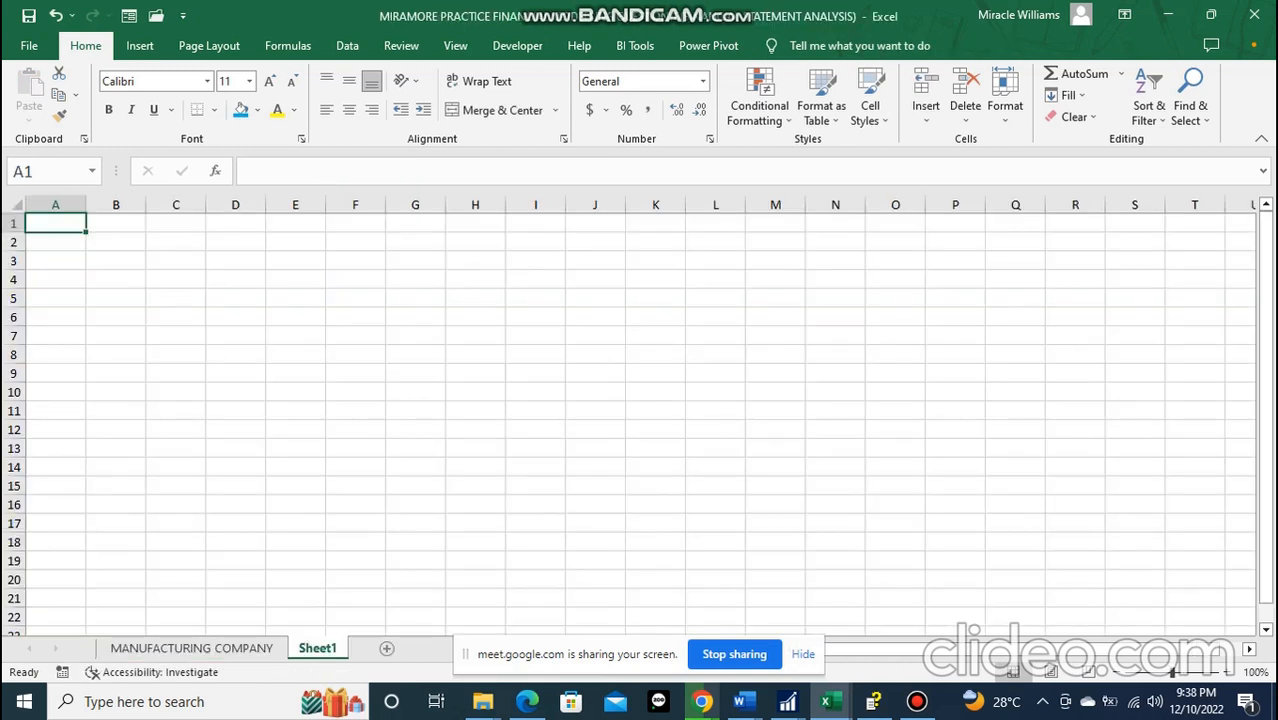
click(55, 280)
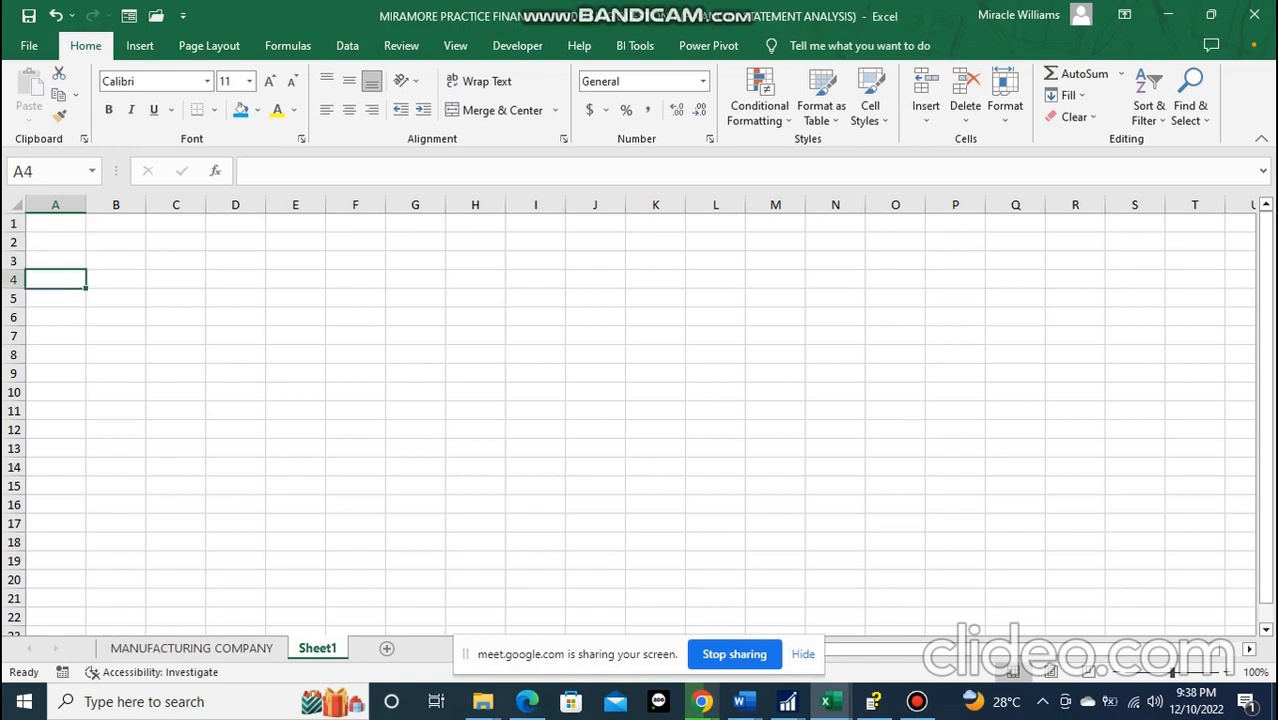
click(191, 648)
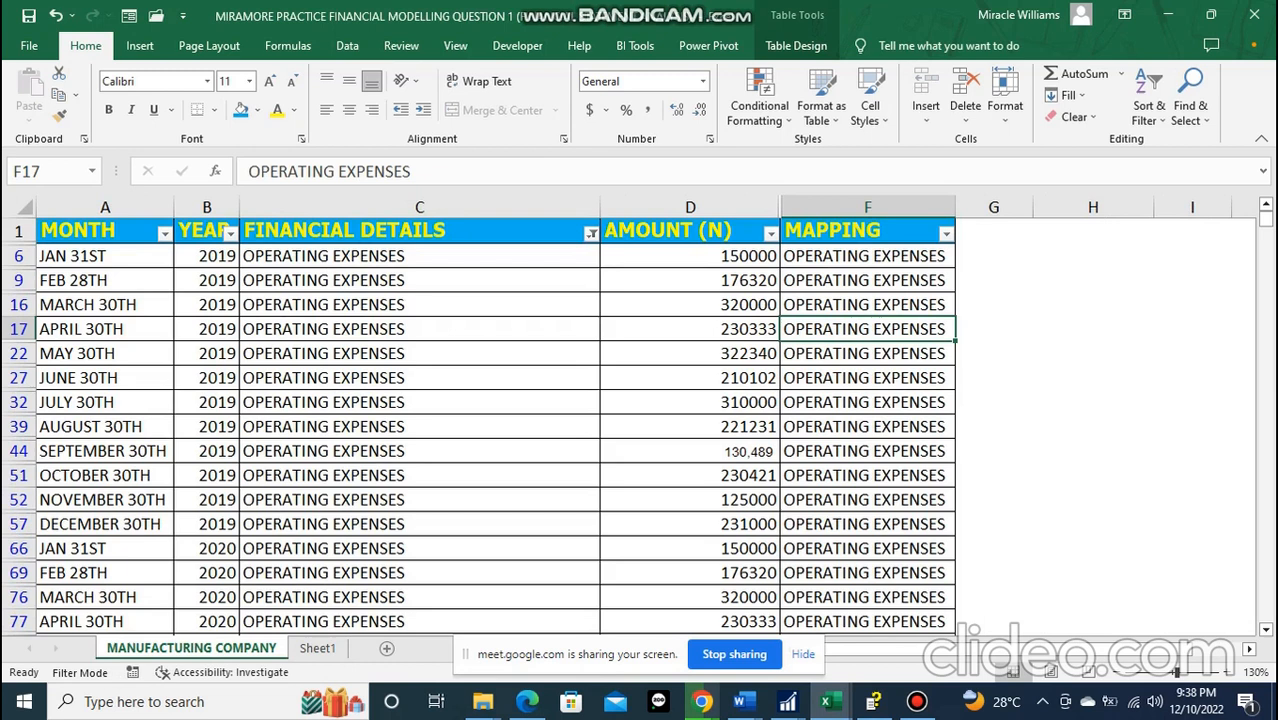
click(916, 701)
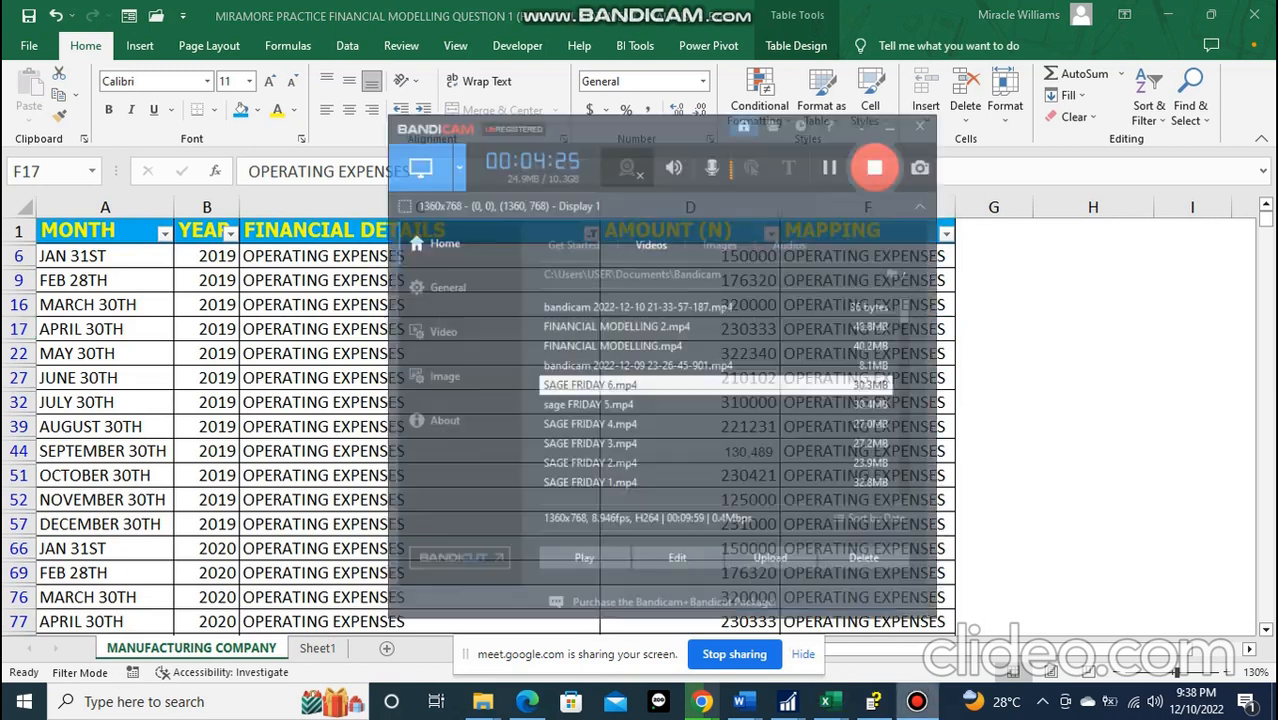
click(916, 701)
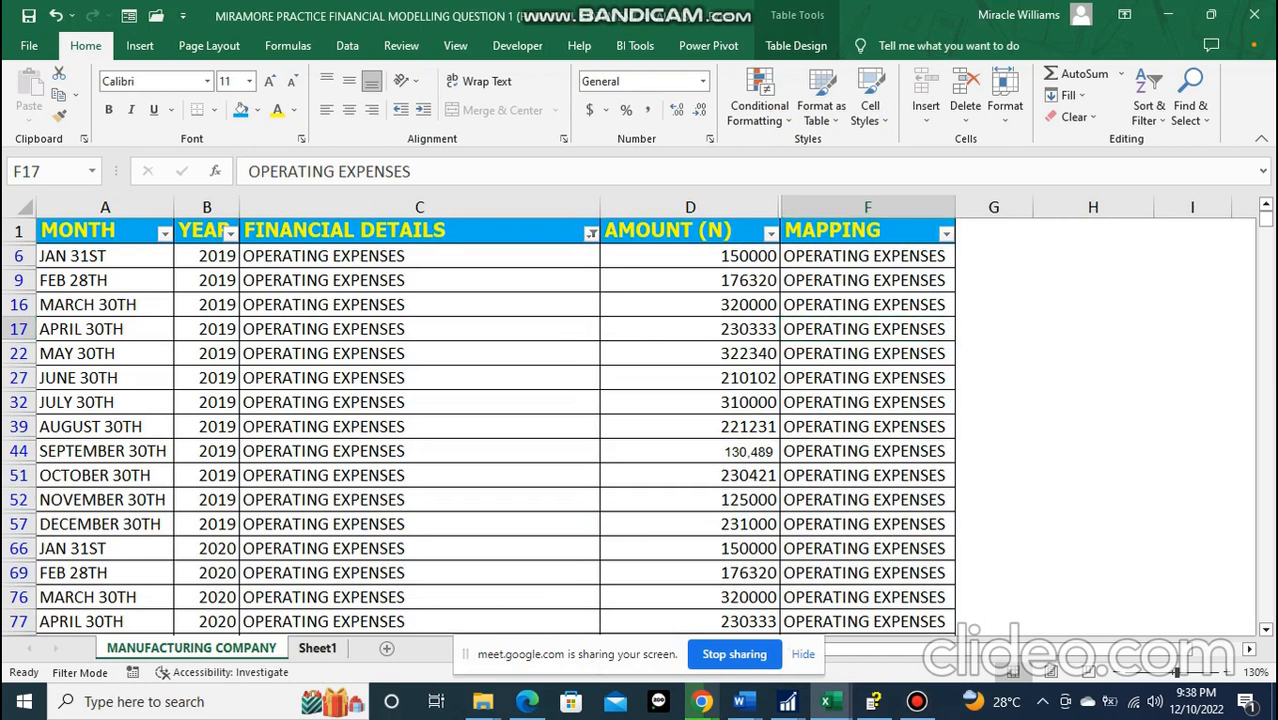
- Rename the new blank sheet as INCOME STATEMENT
click(317, 648)
right_click(317, 648)
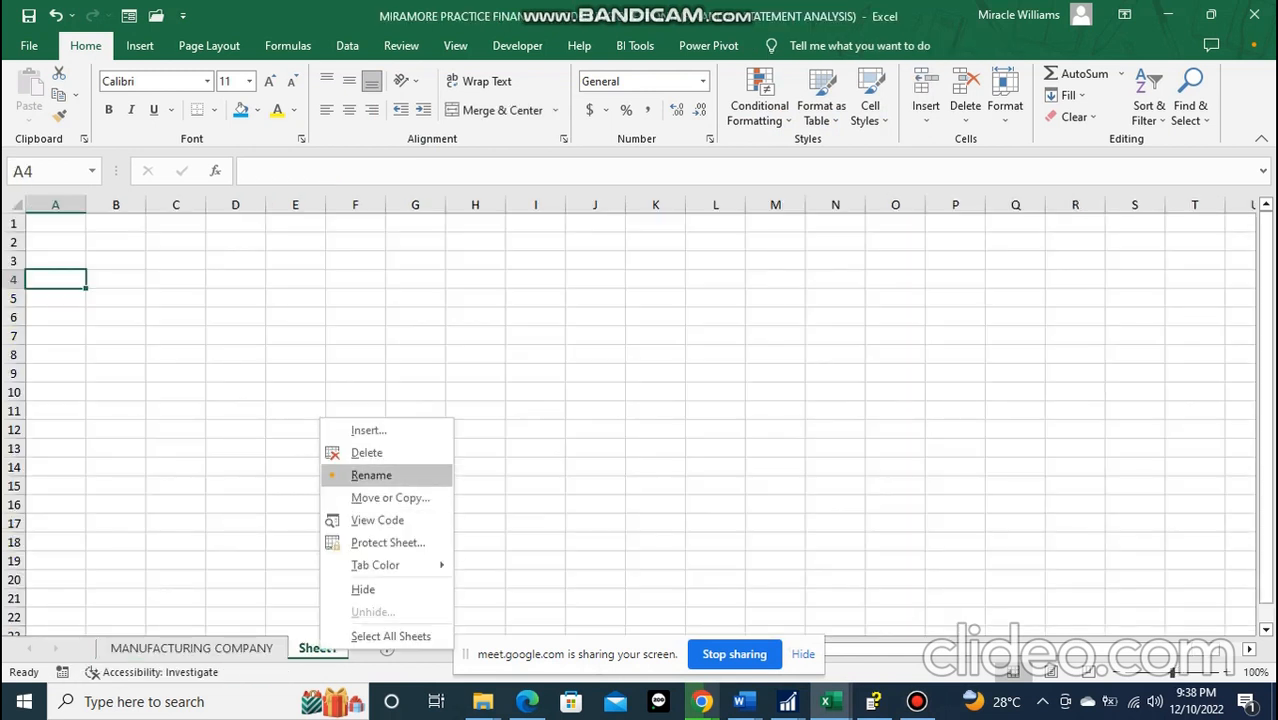
click(371, 475)
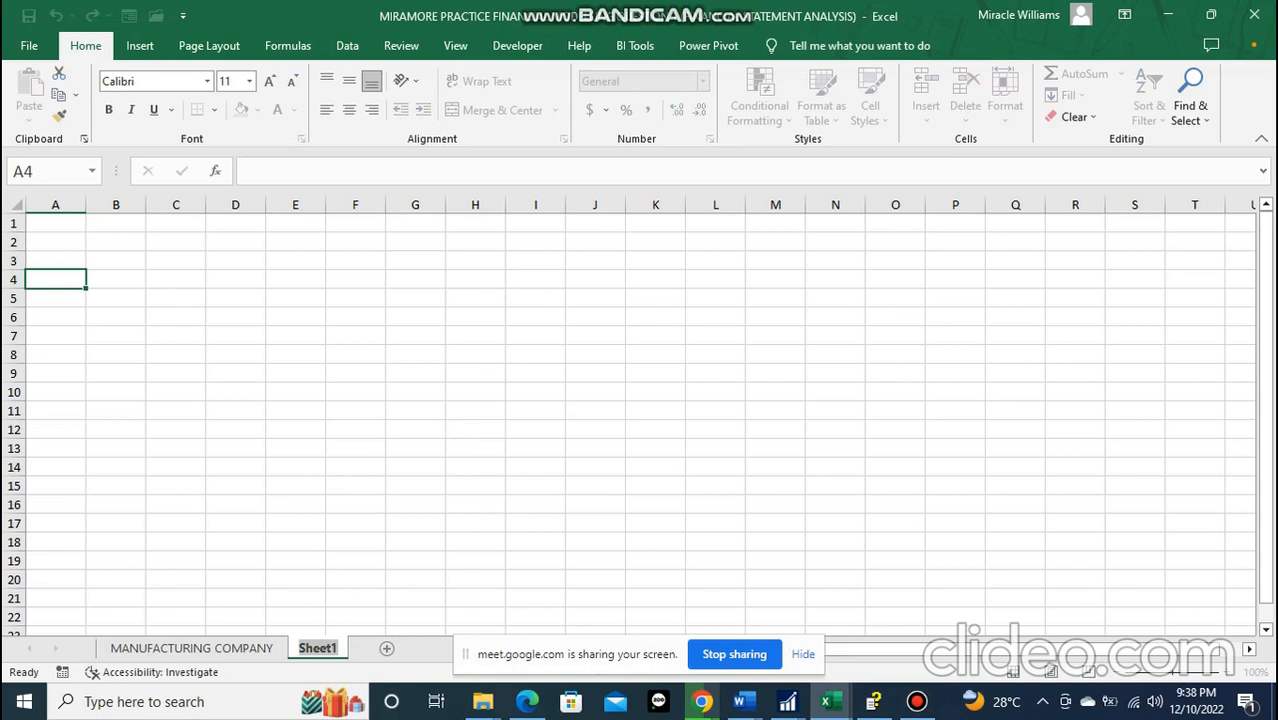
text(STATEM)
key(BackSpace)
key(BackSpace)
key(BackSpace)
key(BackSpace)
key(BackSpace)
key(BackSpace)
text(INCOME STATEMENT)
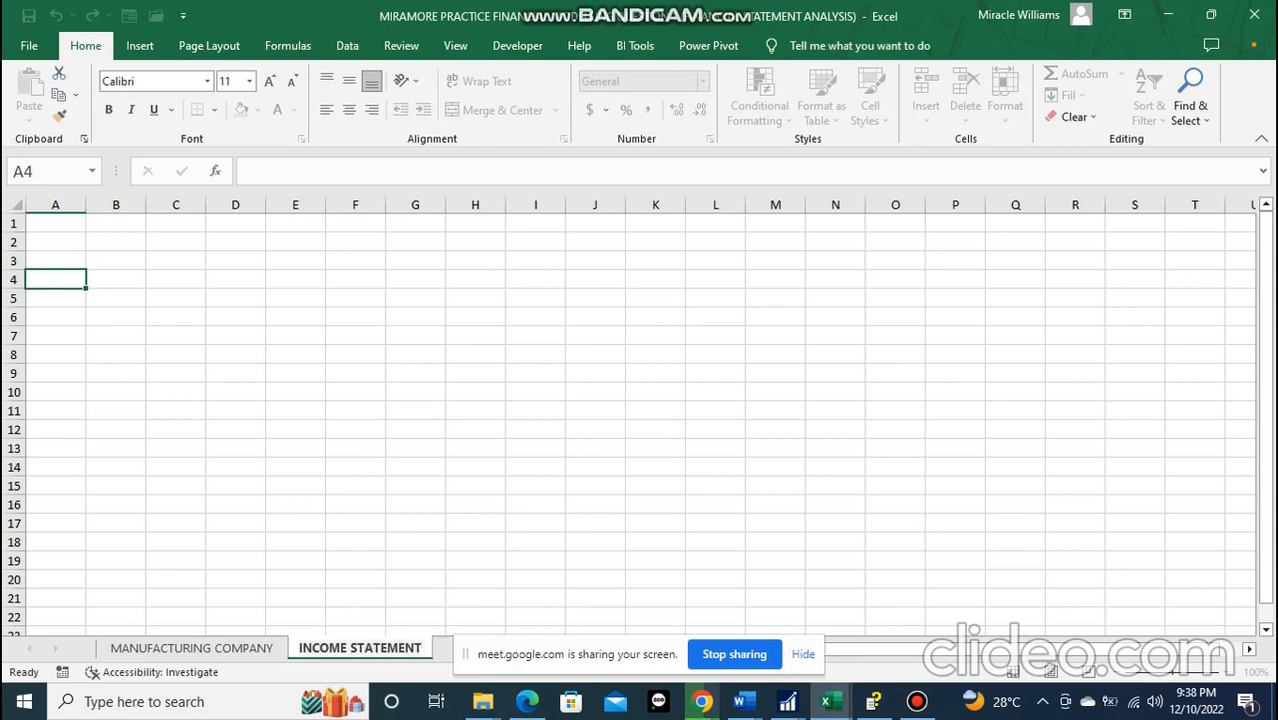
click(295, 317)
- Copy the filtered MAPPING column with its header from the MANUFACTURING COMPANY sheet
click(116, 280)
click(191, 648)
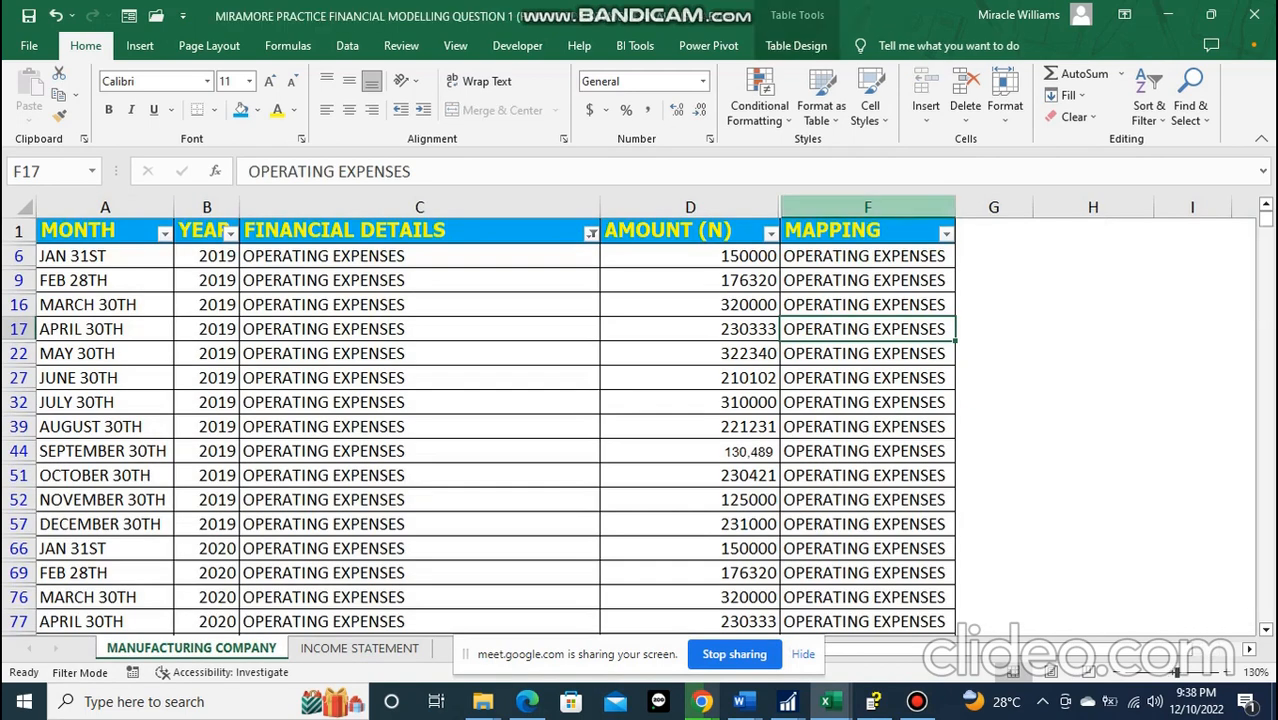
click(868, 207)
scroll(868, 400, down, 3)
drag(1265, 312, 1266, 220)
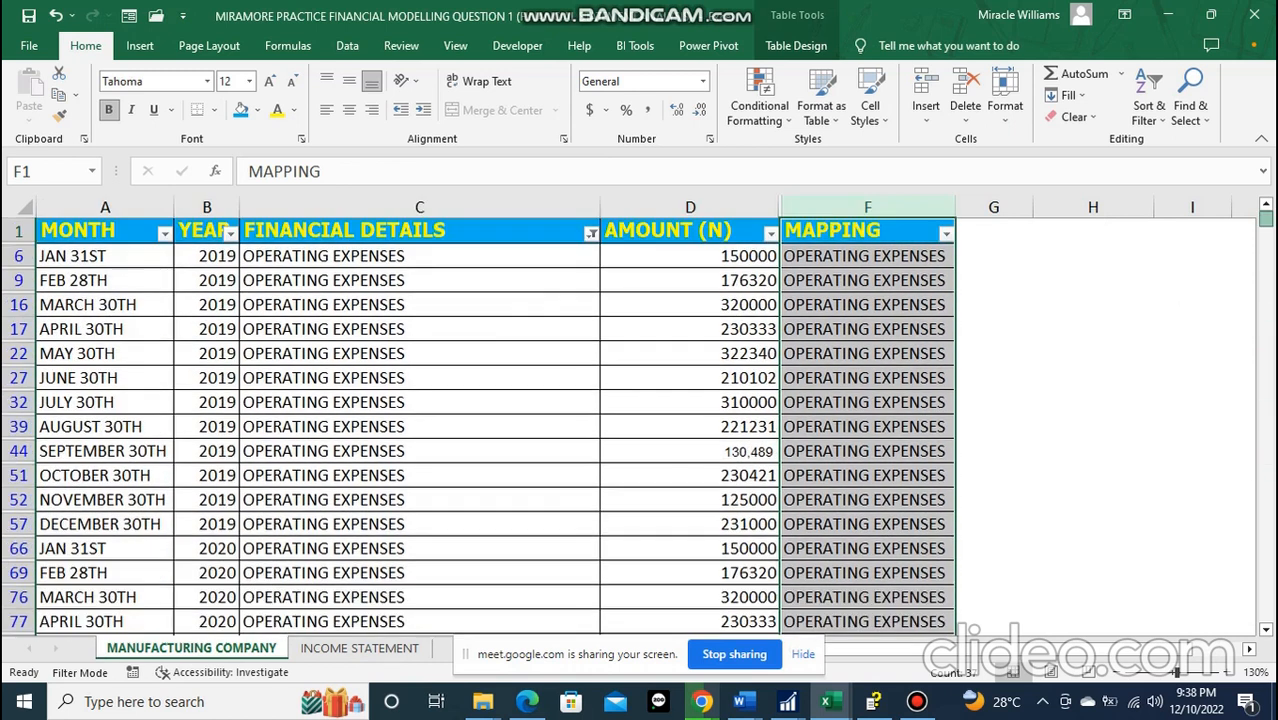
click(868, 329)
click(850, 231)
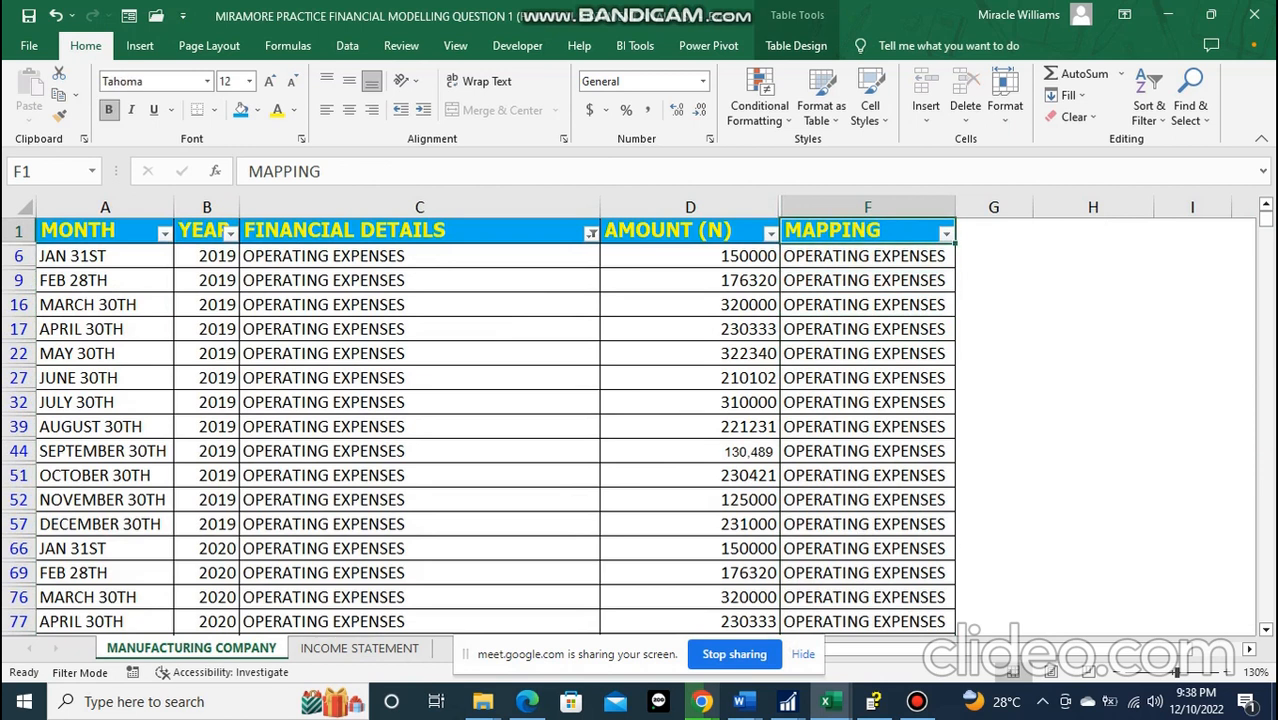
key(ctrl+shift+Down)
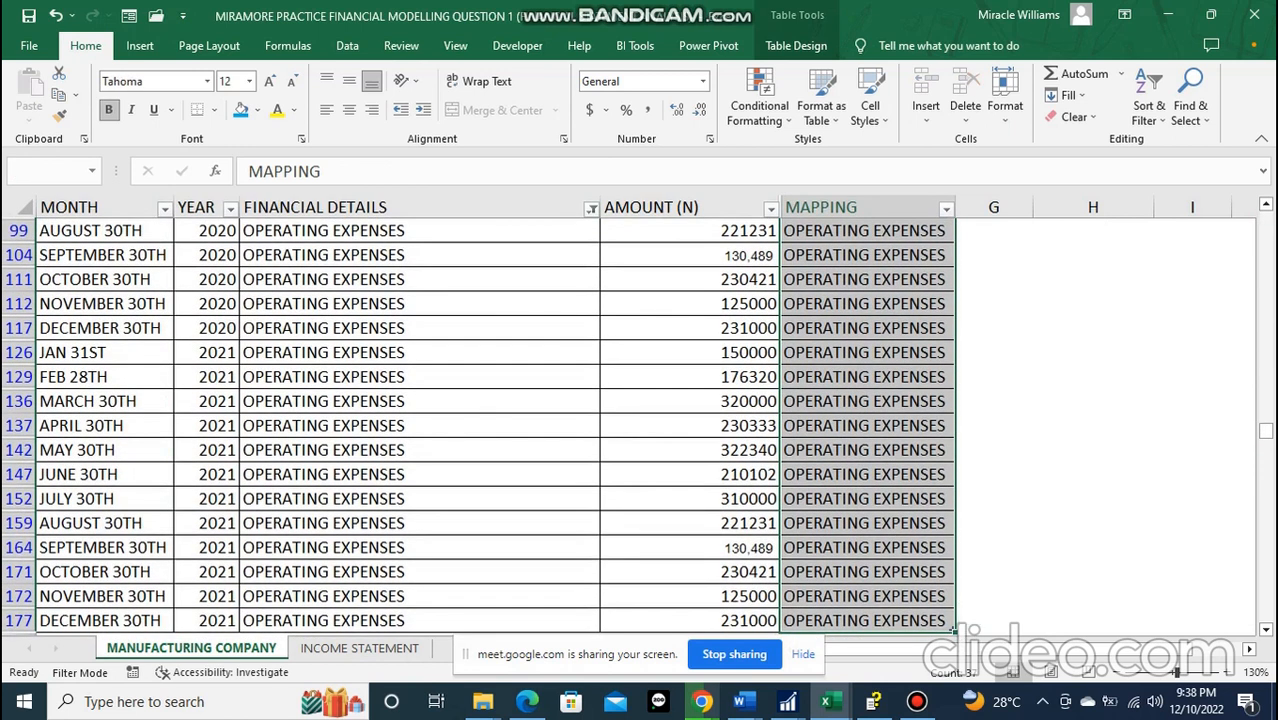
key(ctrl+c)
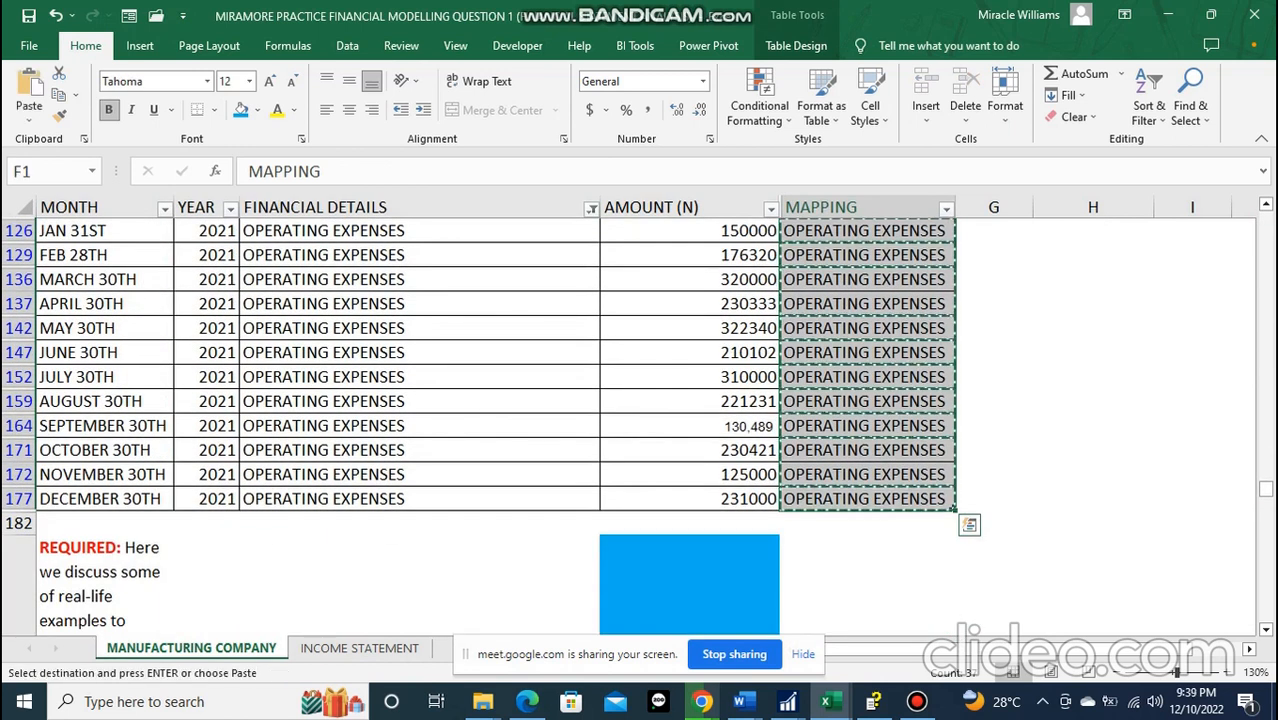
- Paste the copied mapping at B4 of the INCOME STATEMENT sheet and fit column B to its contents
key(ctrl+Page_Down)
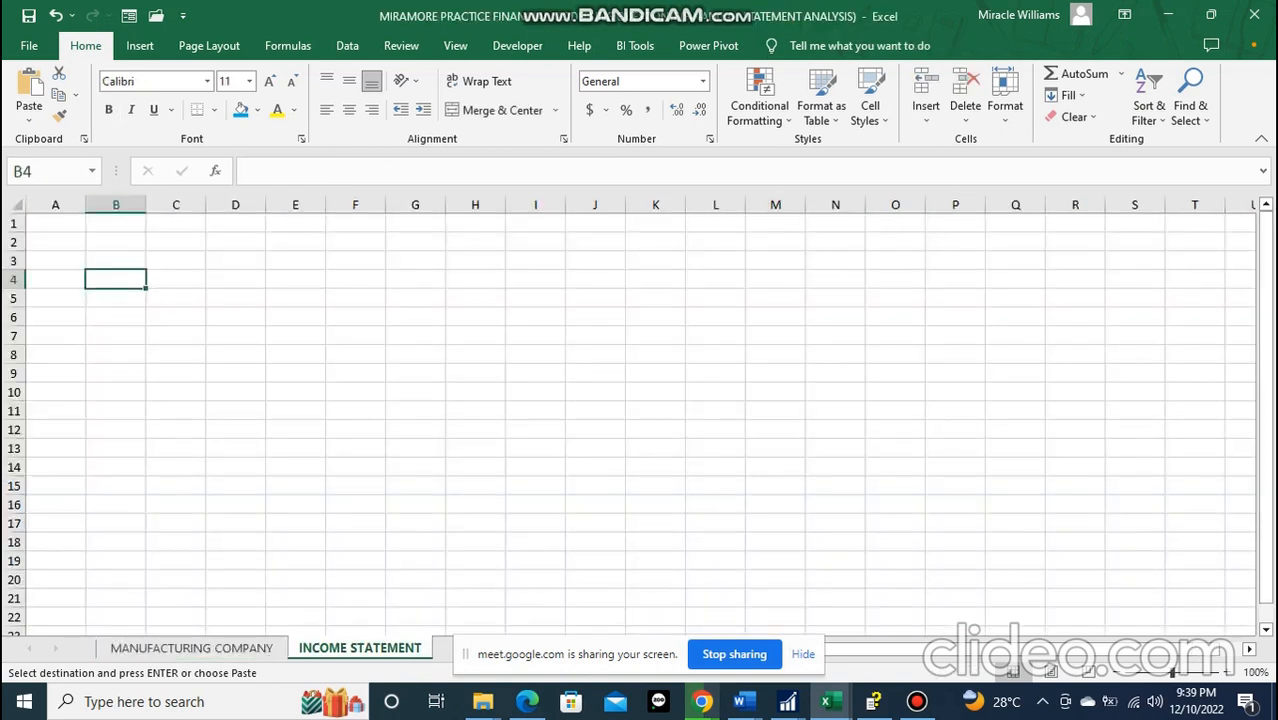
key(ctrl+v)
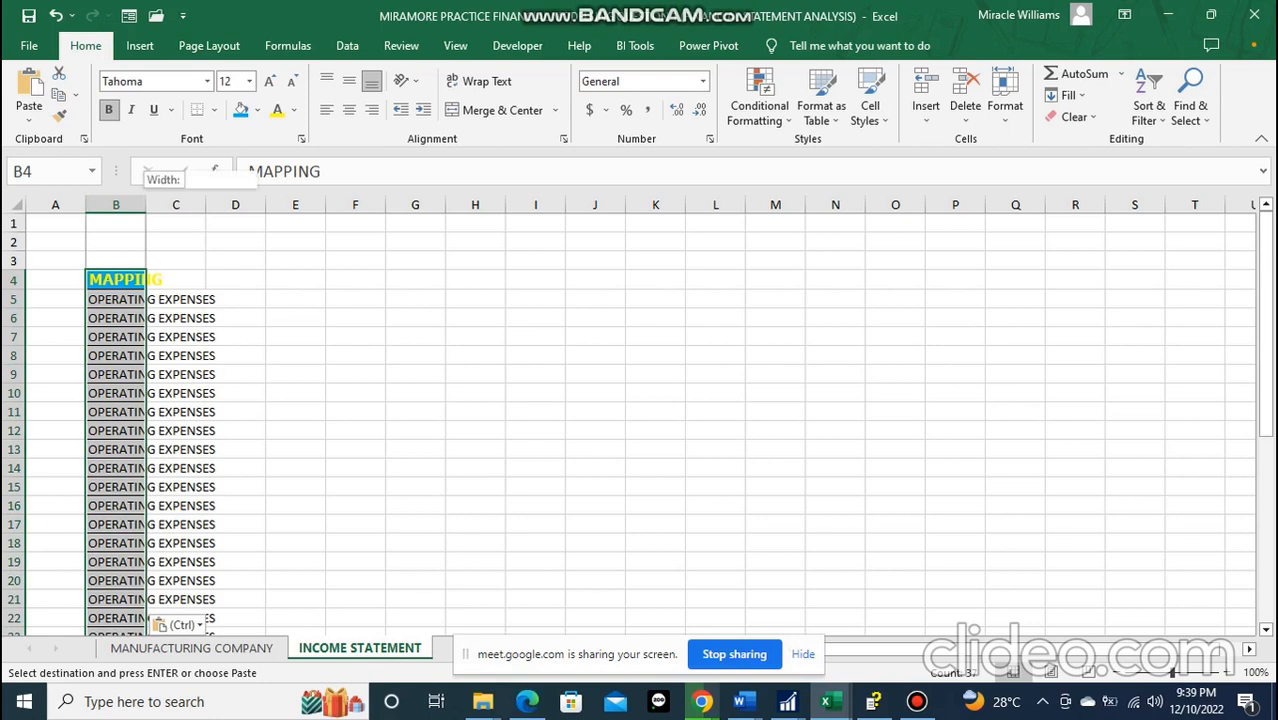
double_click(146, 204)
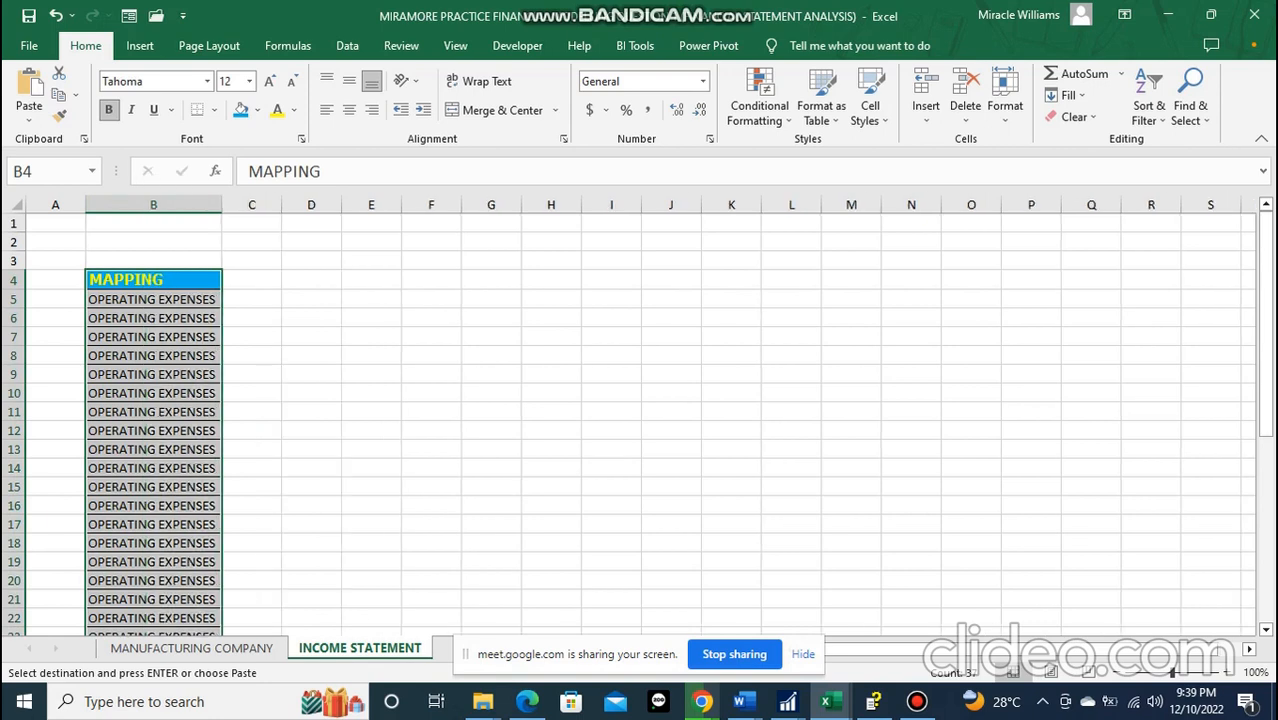
key(Down)
key(Up)
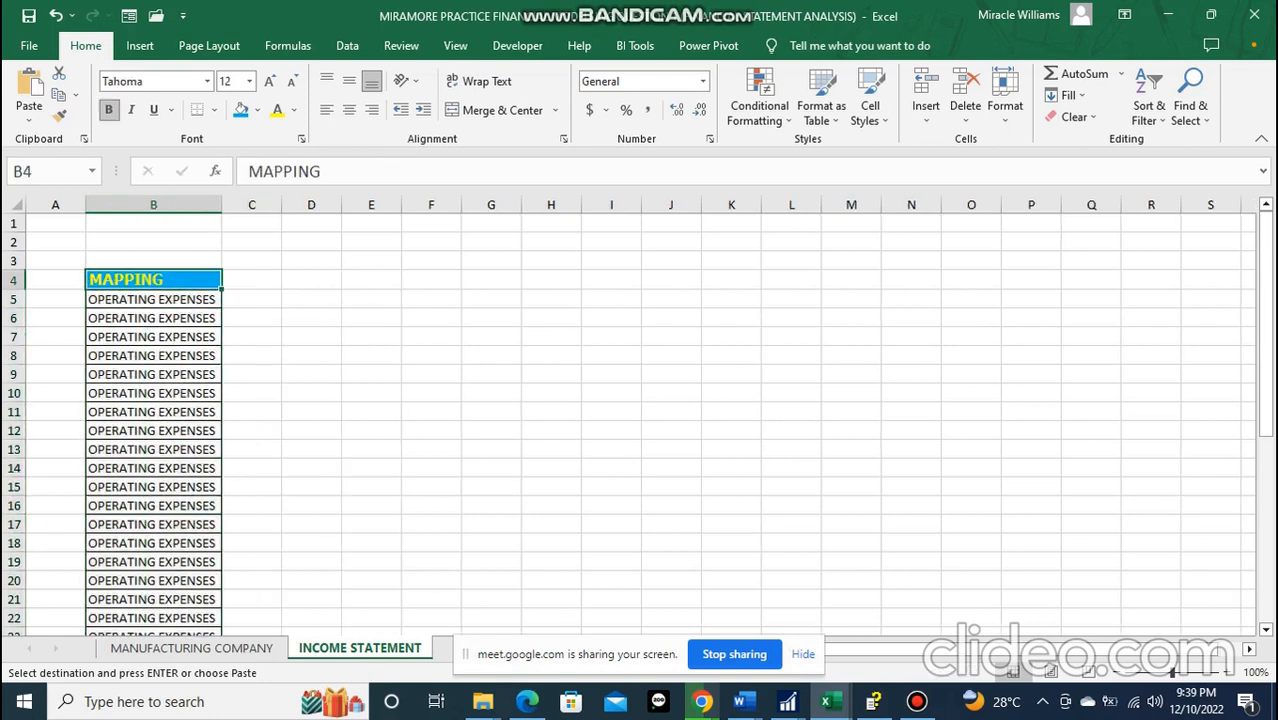
click(153, 356)
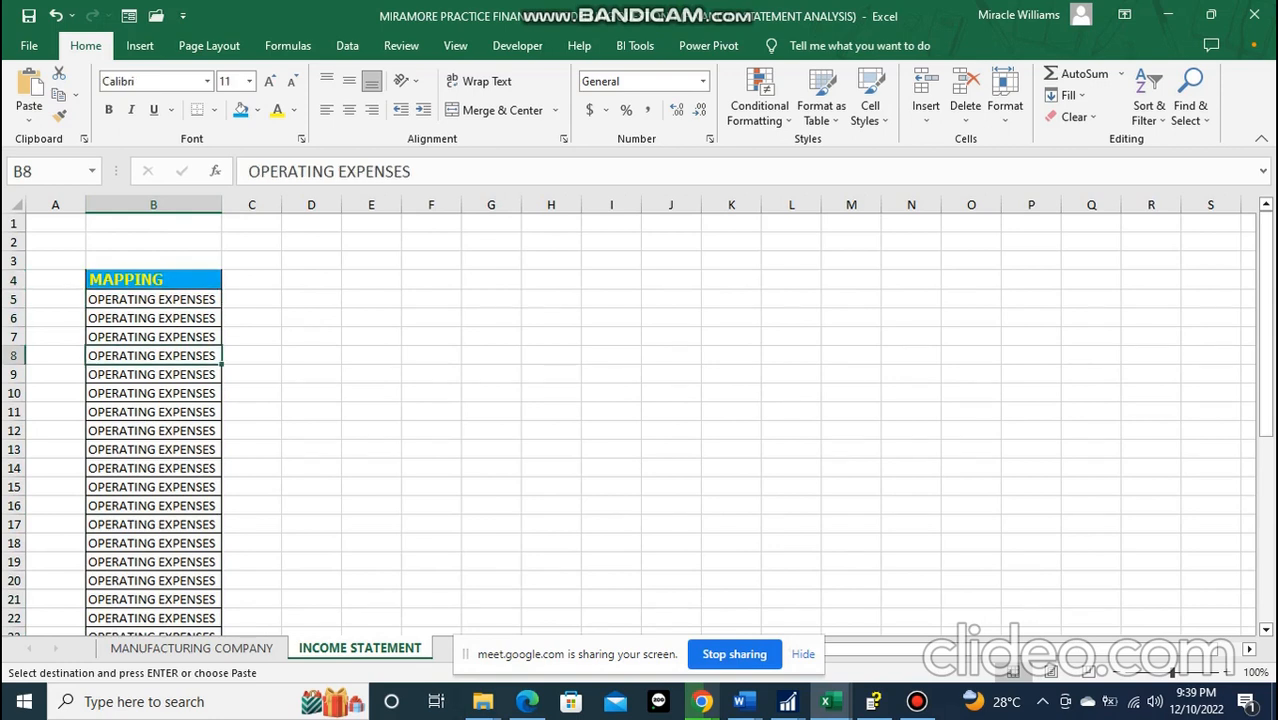
- Remove the operating expenses filter on the MANUFACTURING COMPANY sheet by selecting all FINANCIAL DETAILS entries
key(ctrl+Page_Up)
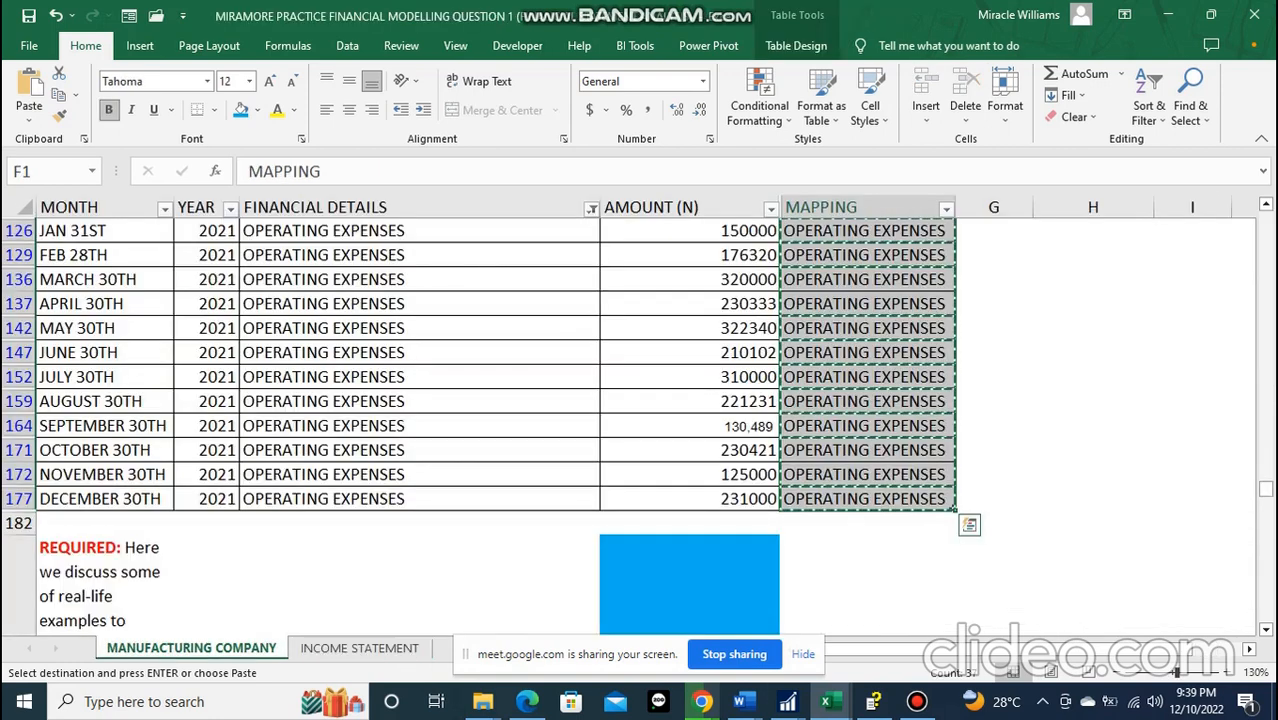
scroll(640, 420, up, 8)
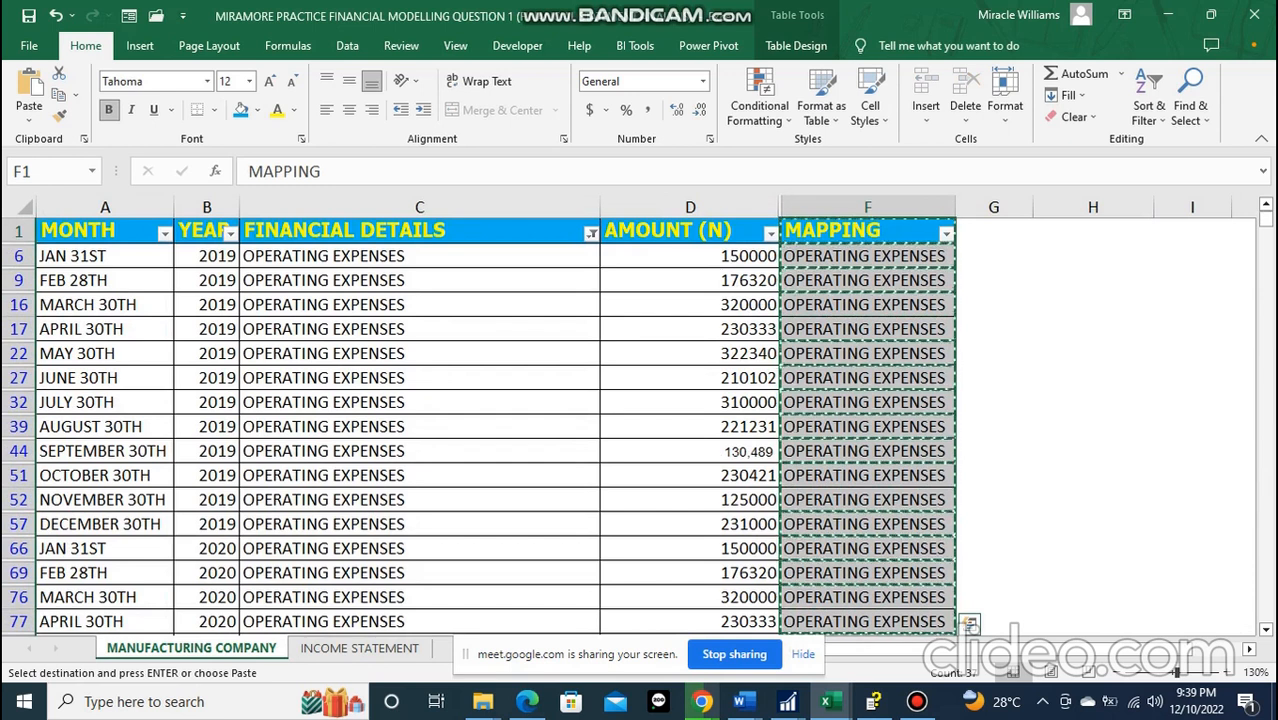
double_click(994, 353)
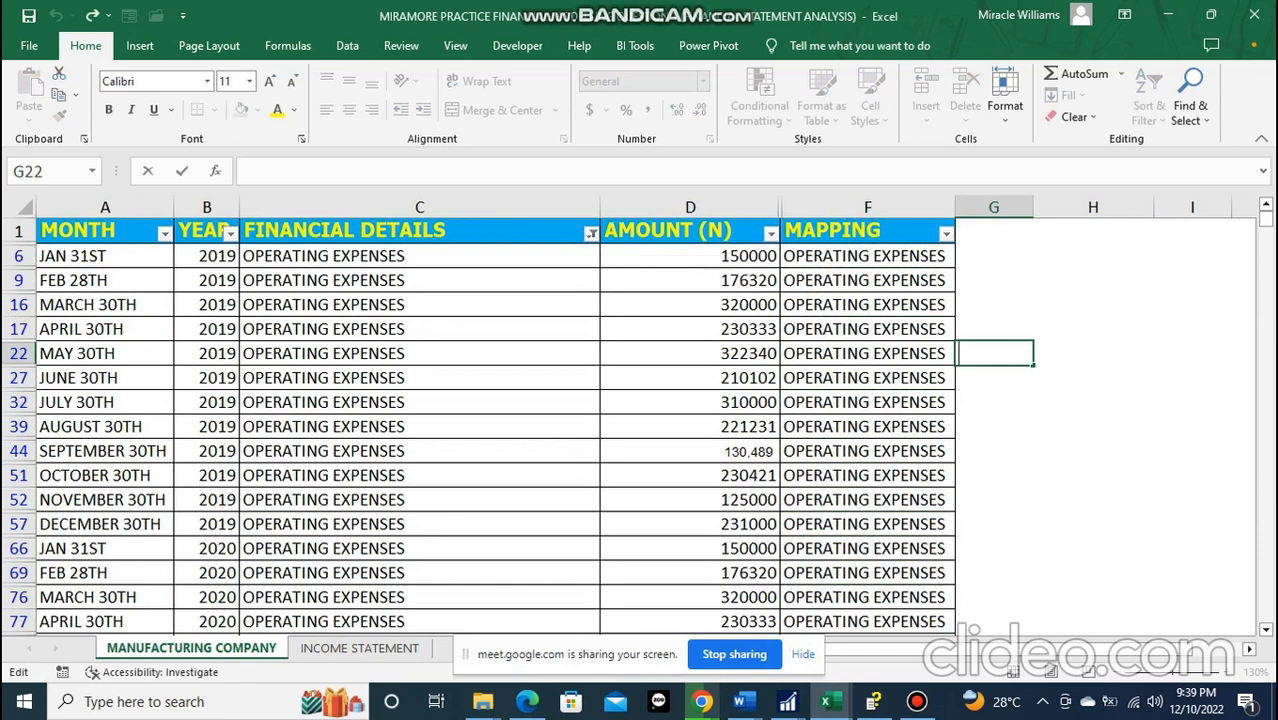
click(591, 233)
click(404, 440)
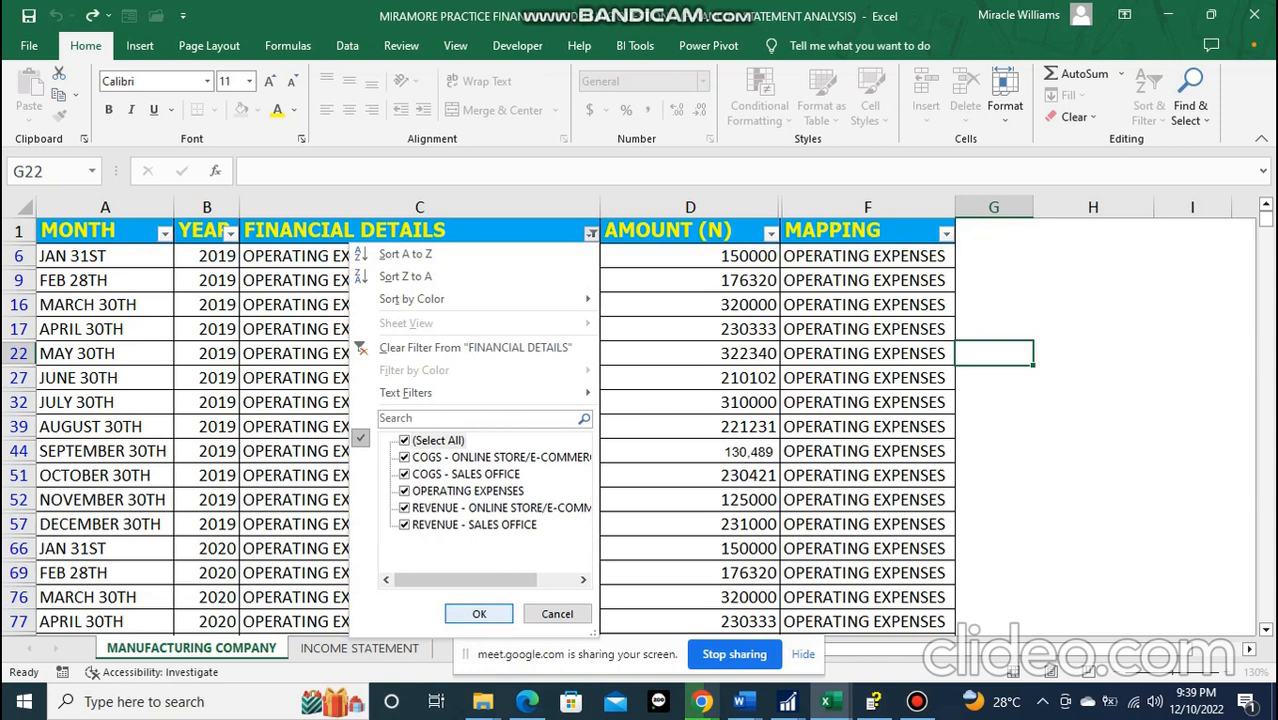
click(479, 613)
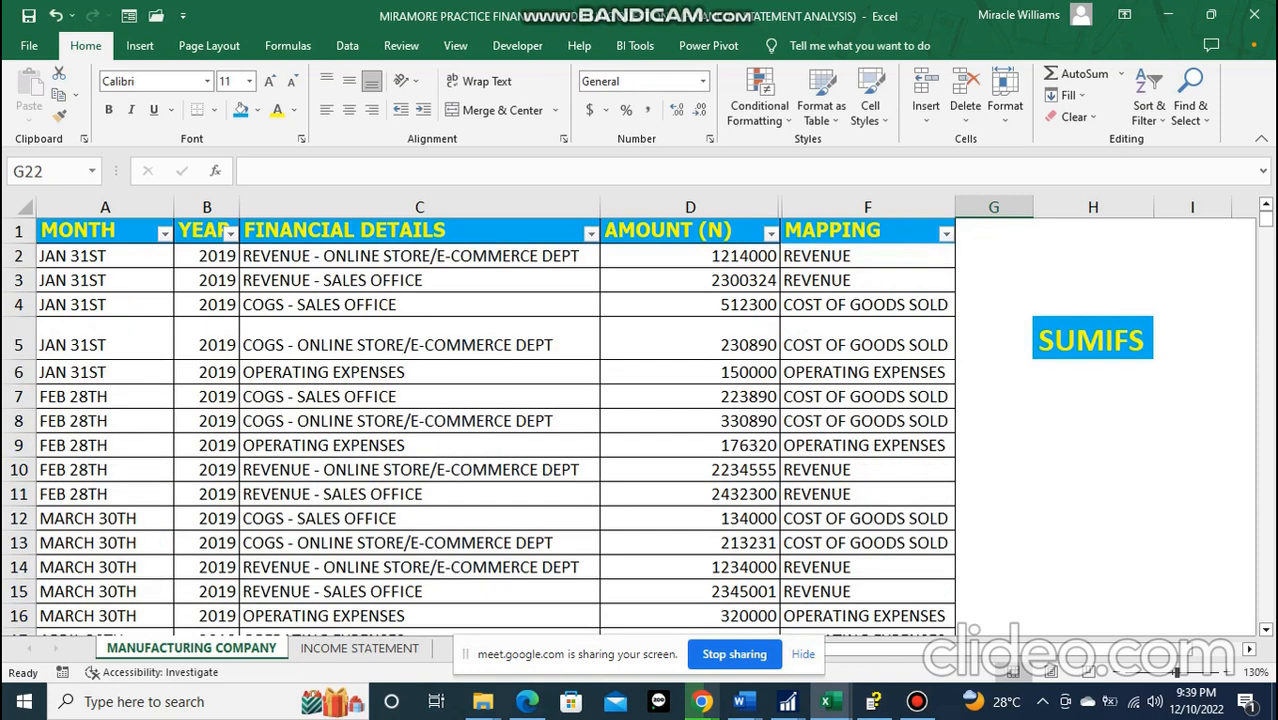
- Check the MAPPING entries of the unfiltered records against their FINANCIAL DETAILS down to row 28
scroll(640, 425, down, 5)
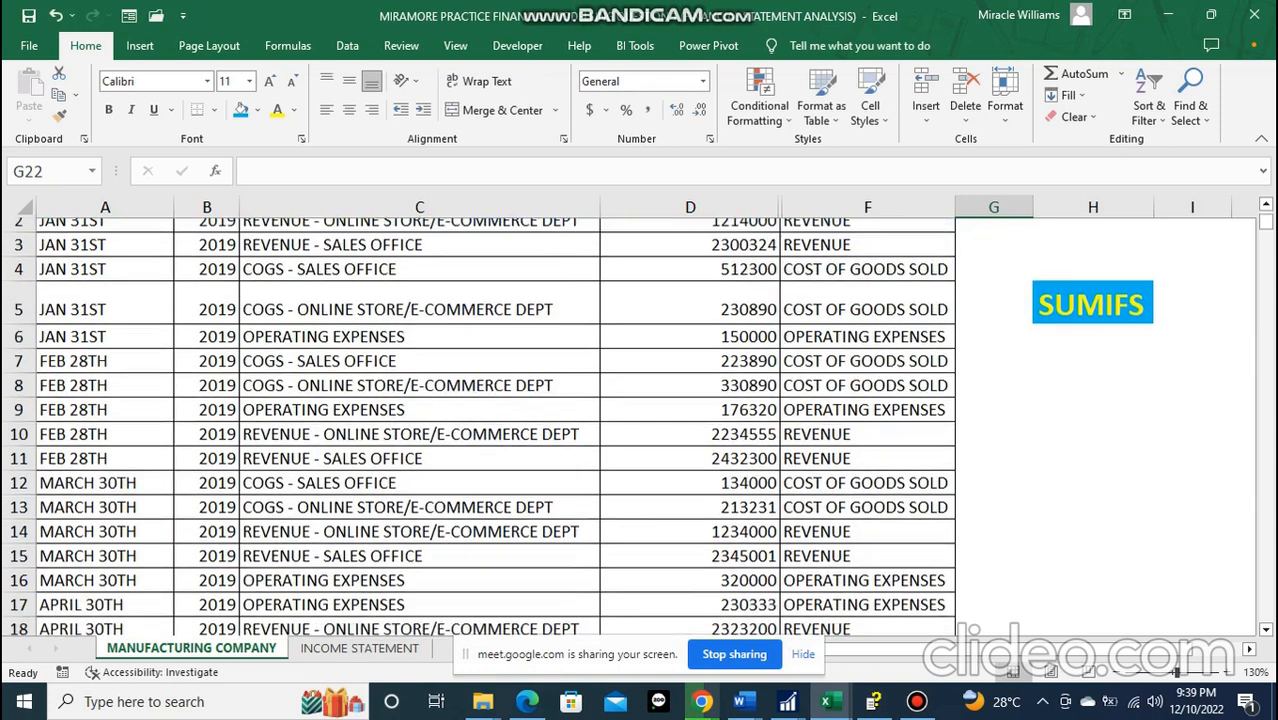
click(867, 377)
key(Down)
key(Down)
key(Down)
key(Down)
key(Down)
key(Down)
key(Down)
key(Down)
key(Down)
key(Down)
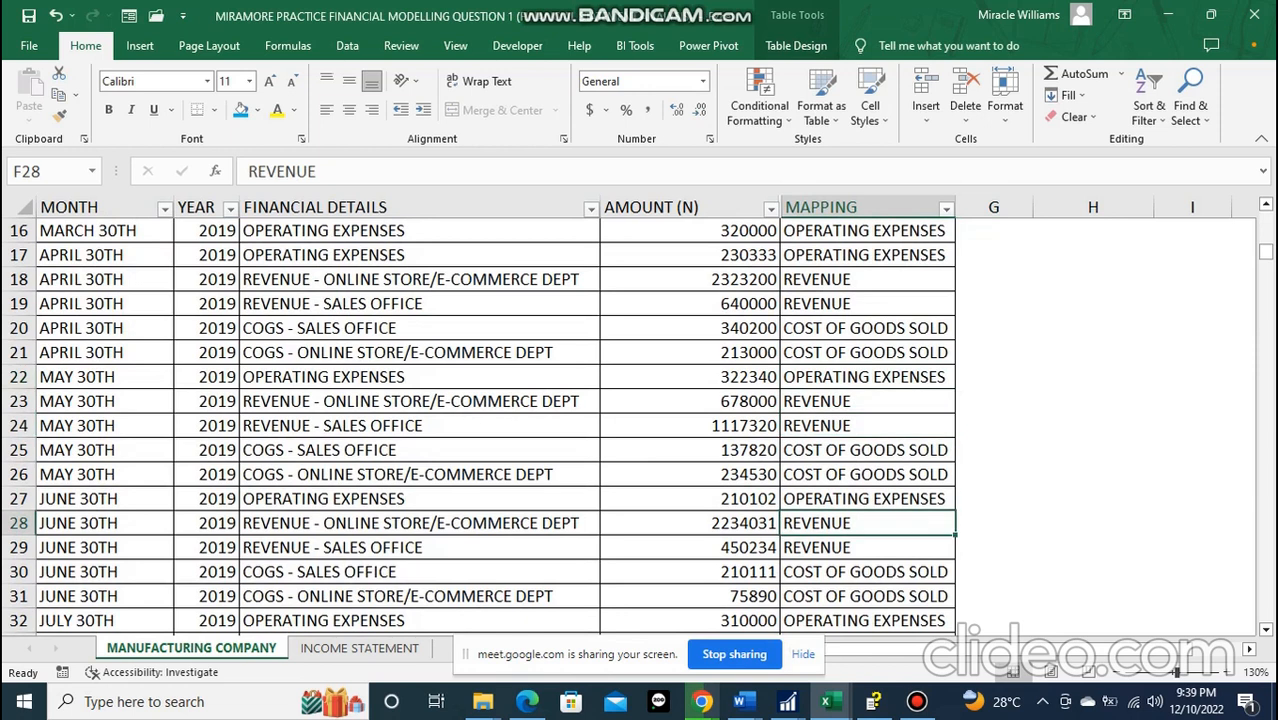
scroll(640, 425, up, 1)
- Select and copy the whole unfiltered MAPPING column from its header in F1 down to row 181
key(ctrl+Up)
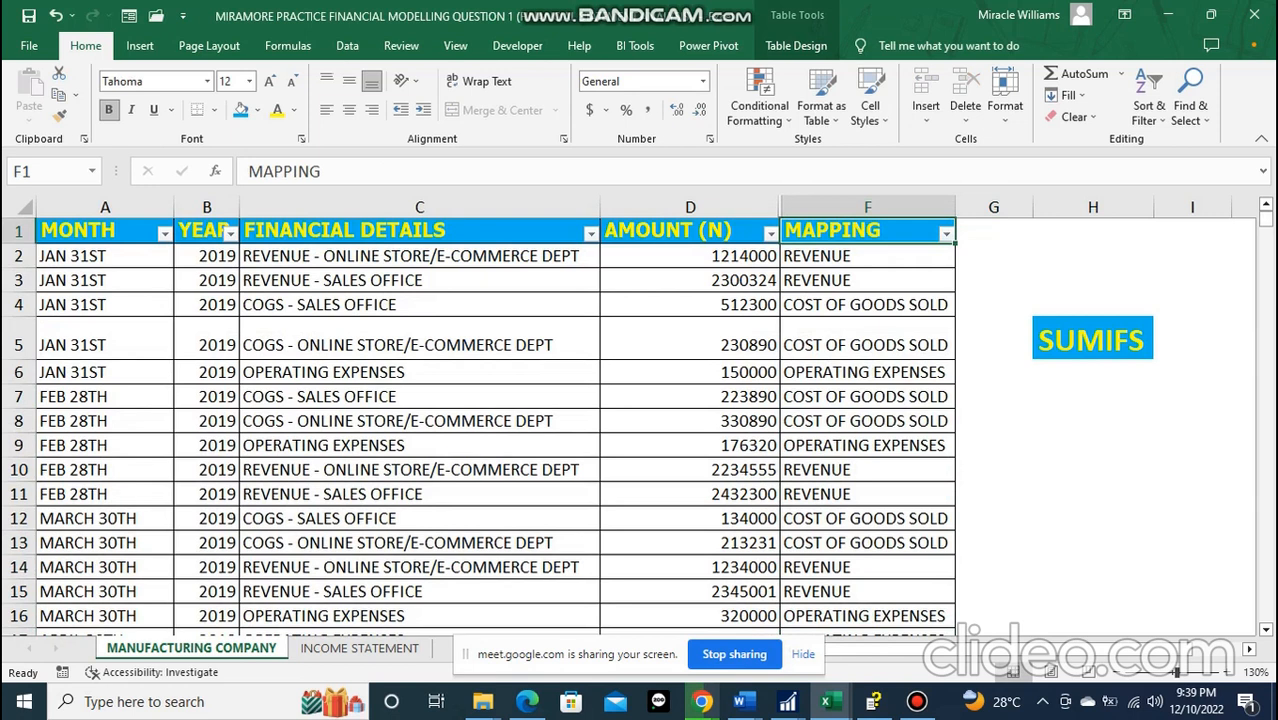
key(ctrl+shift+Down)
key(ctrl+c)
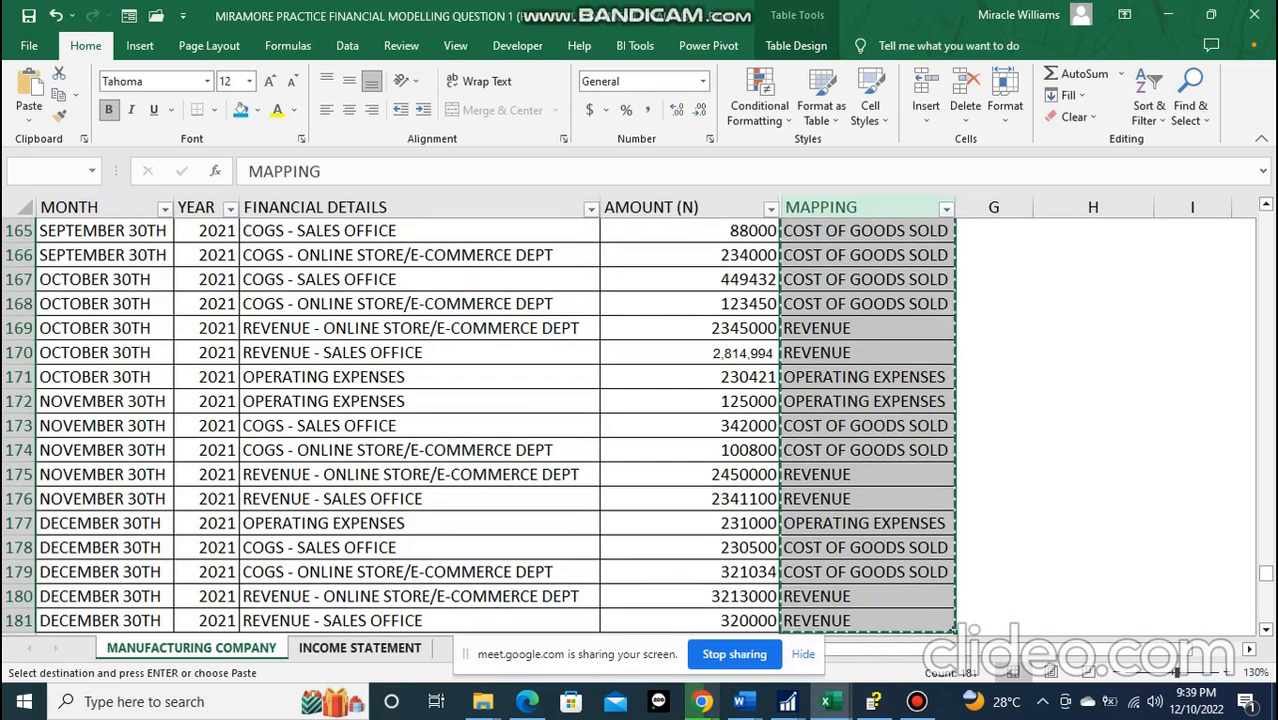
- Delete column B with the pasted operating expenses mapping from the INCOME STATEMENT sheet
click(359, 648)
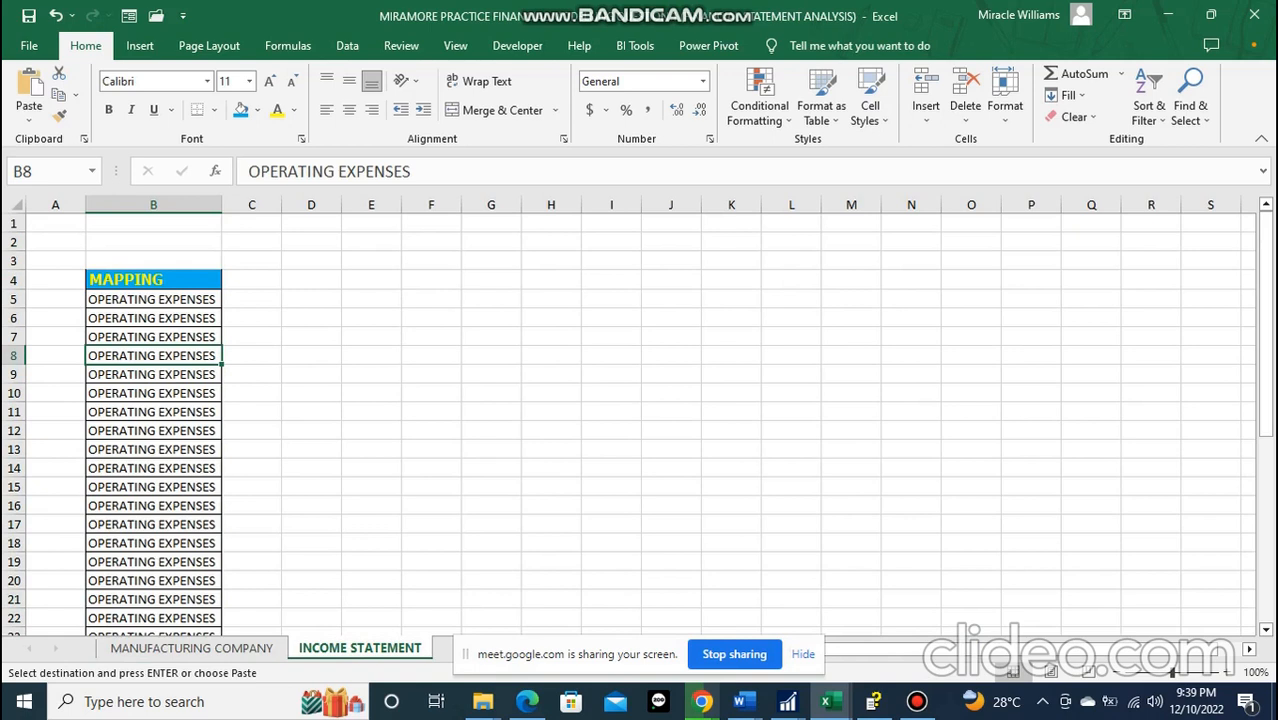
click(153, 205)
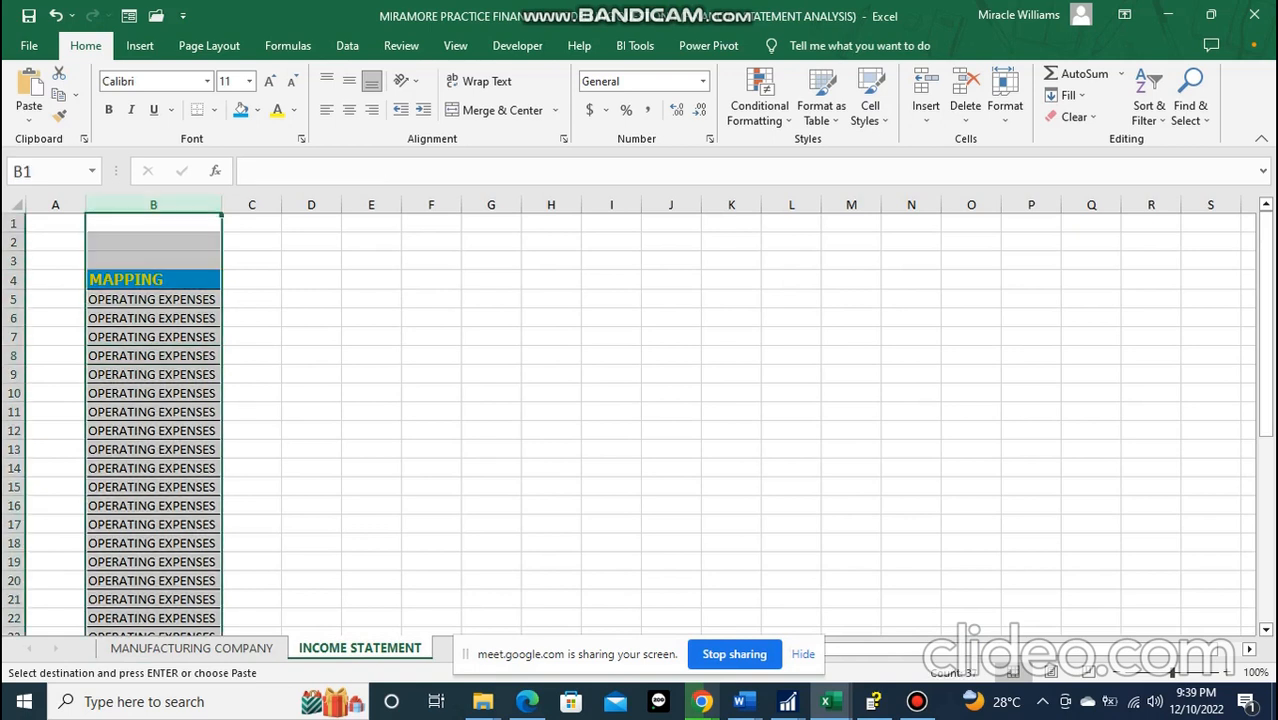
right_click(156, 205)
click(200, 390)
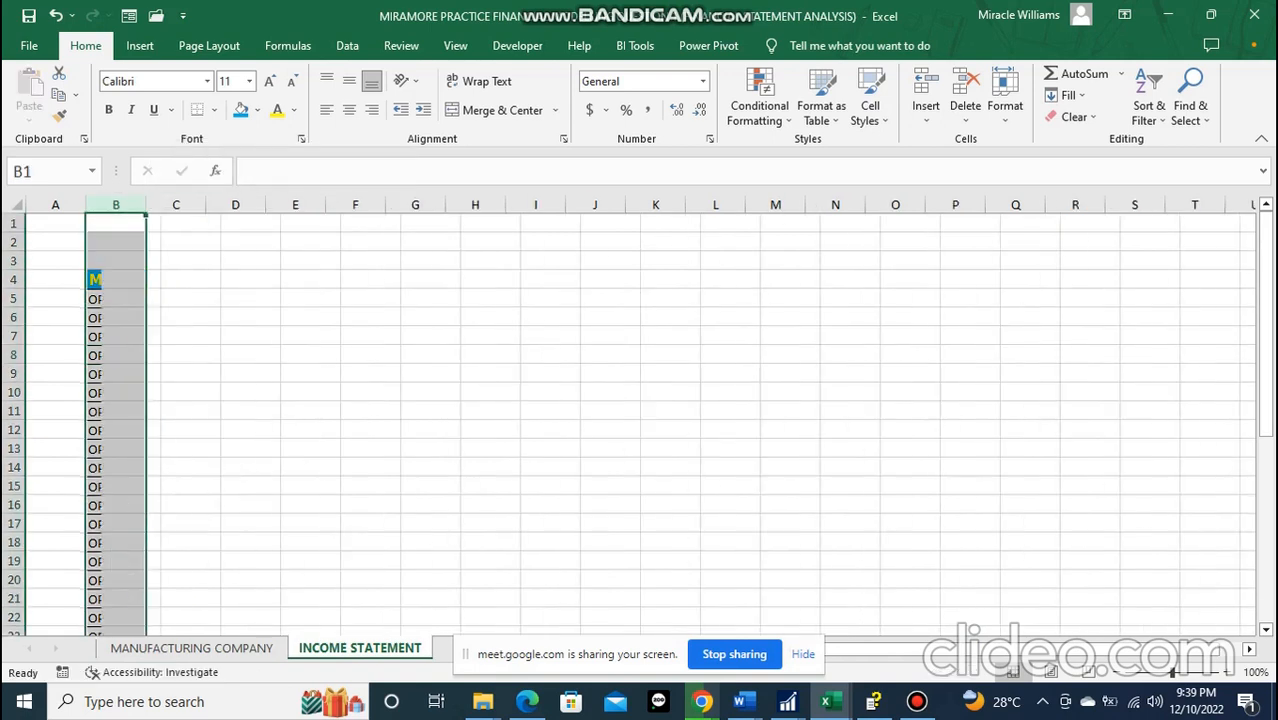
click(115, 261)
click(115, 280)
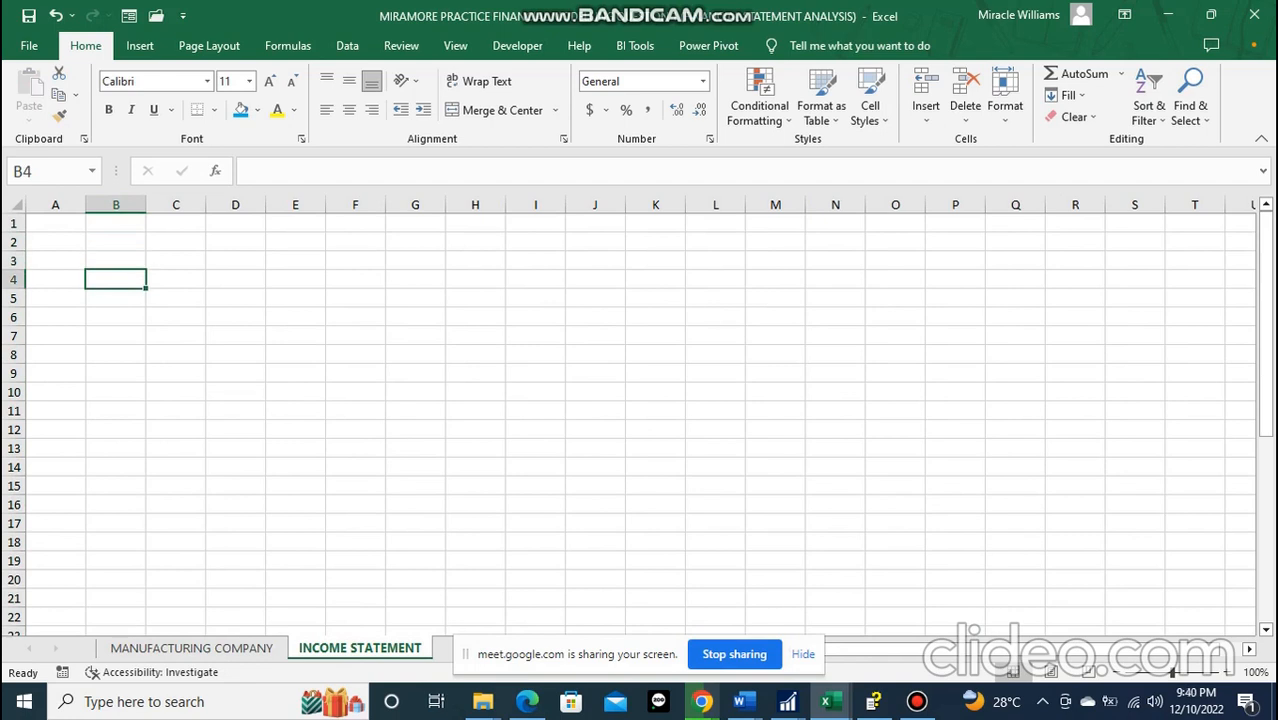
- Copy the full MAPPING column of the MANUFACTURING COMPANY sheet again and paste it at A4 of the INCOME STATEMENT sheet
click(55, 298)
click(55, 280)
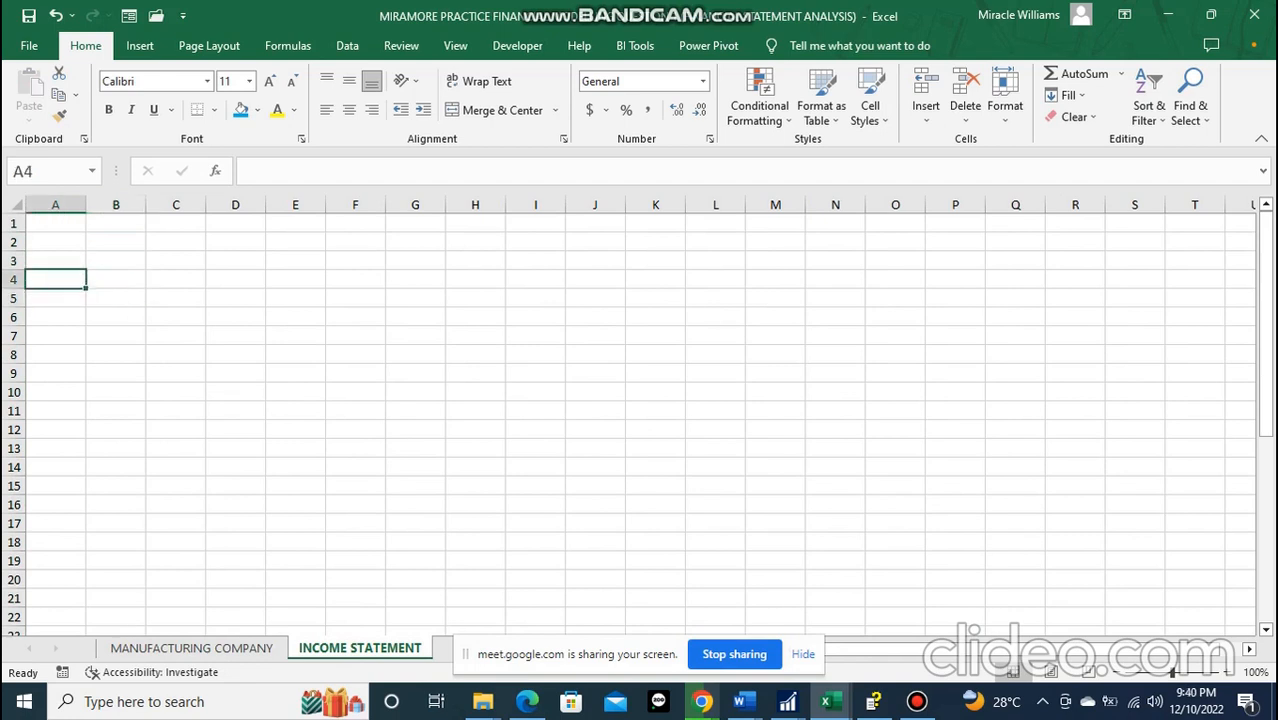
key(ctrl+Page_Up)
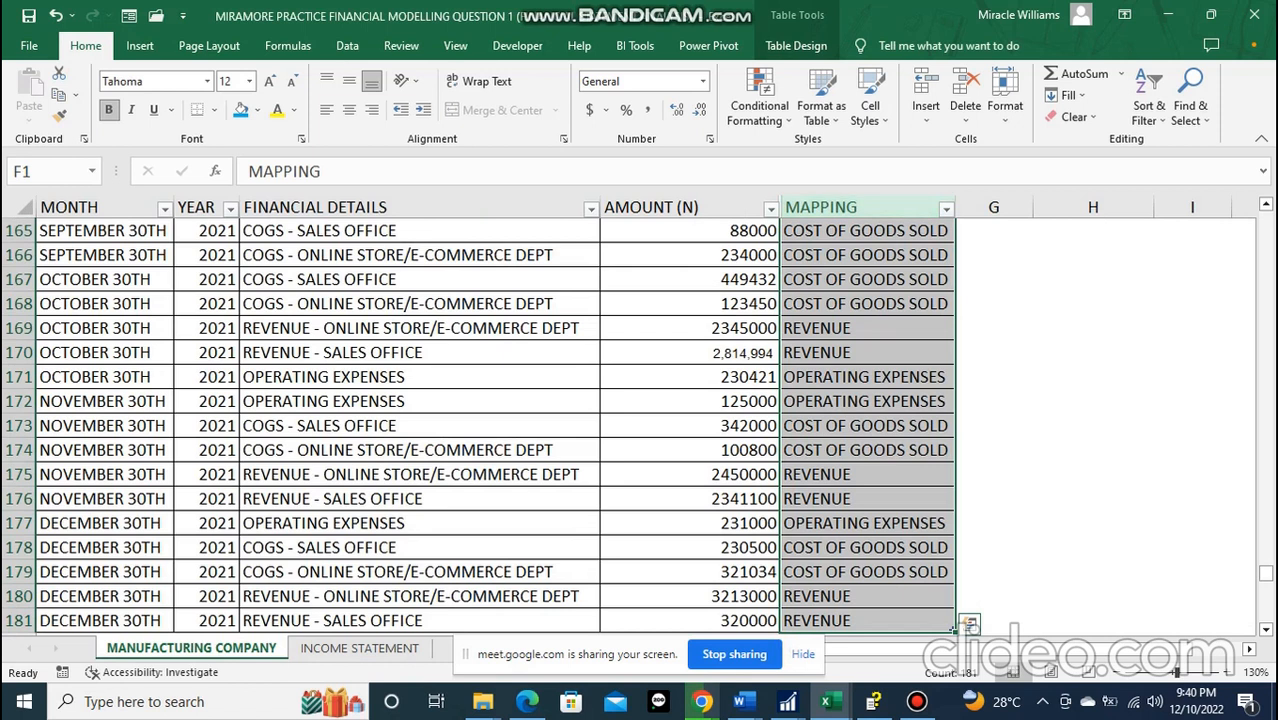
key(ctrl+c)
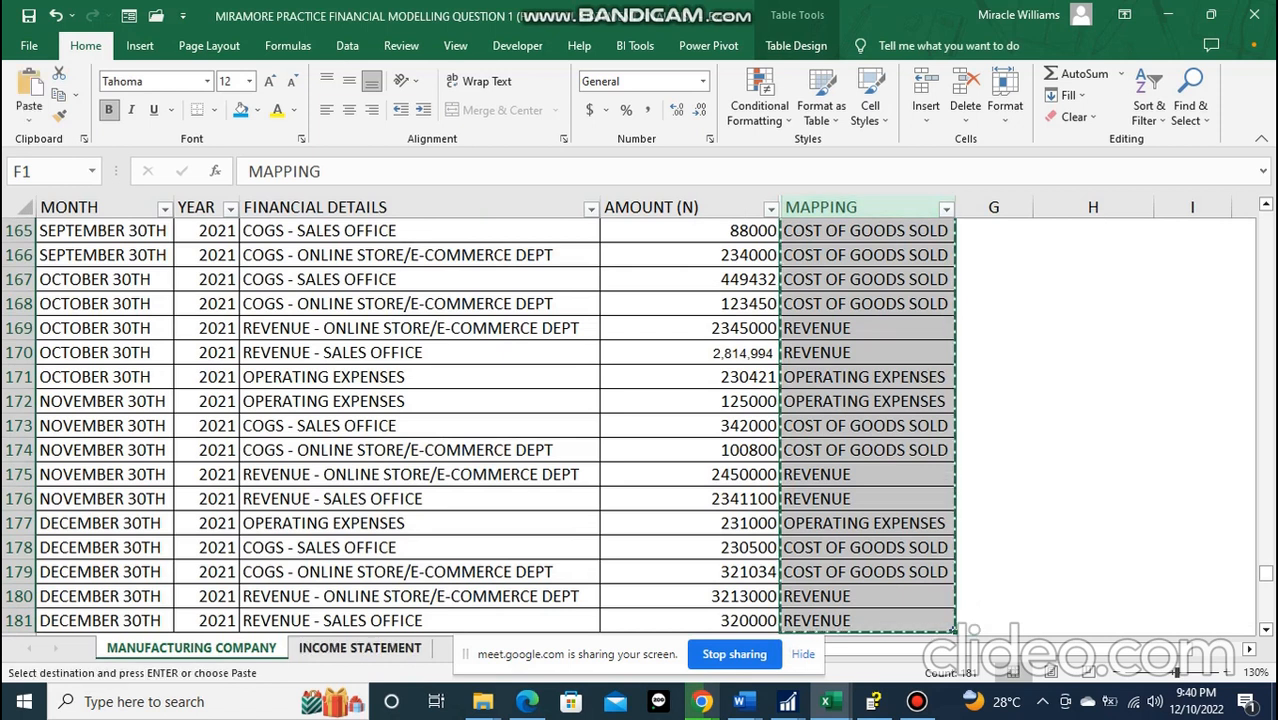
key(ctrl+Page_Down)
key(ctrl+v)
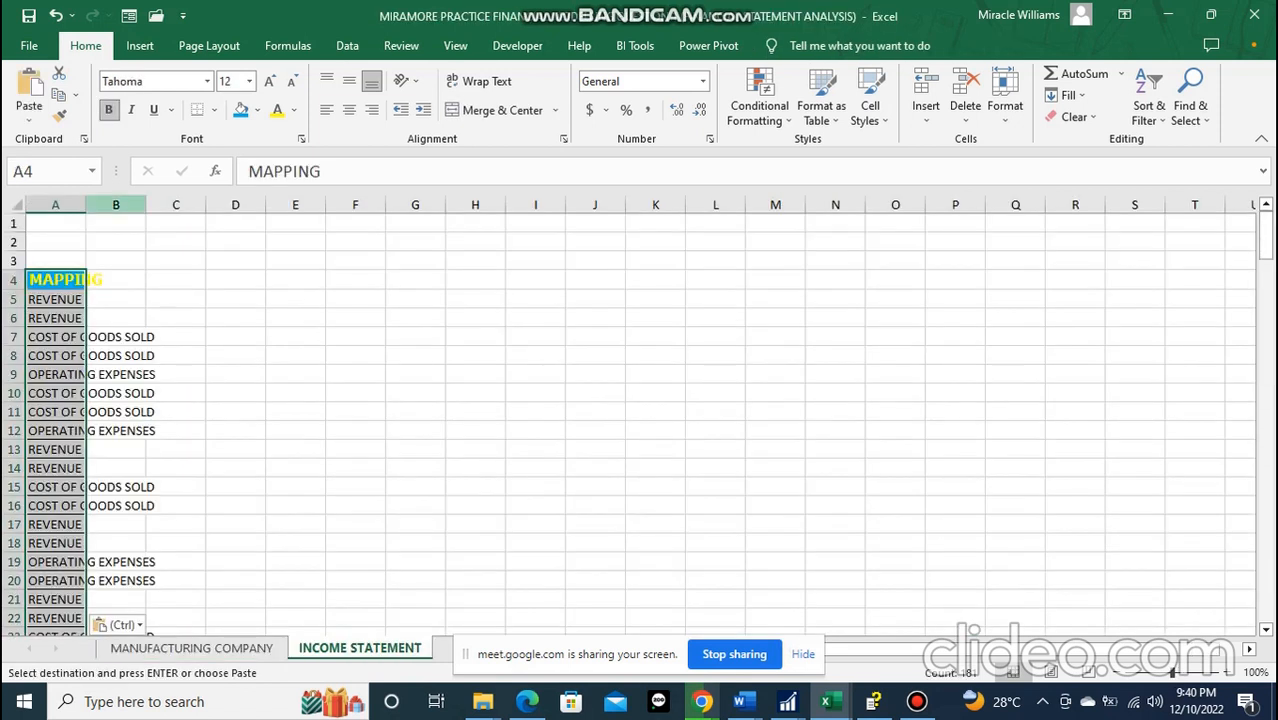
- Fit column A to the pasted mapping entries and look through the list
double_click(86, 205)
click(192, 356)
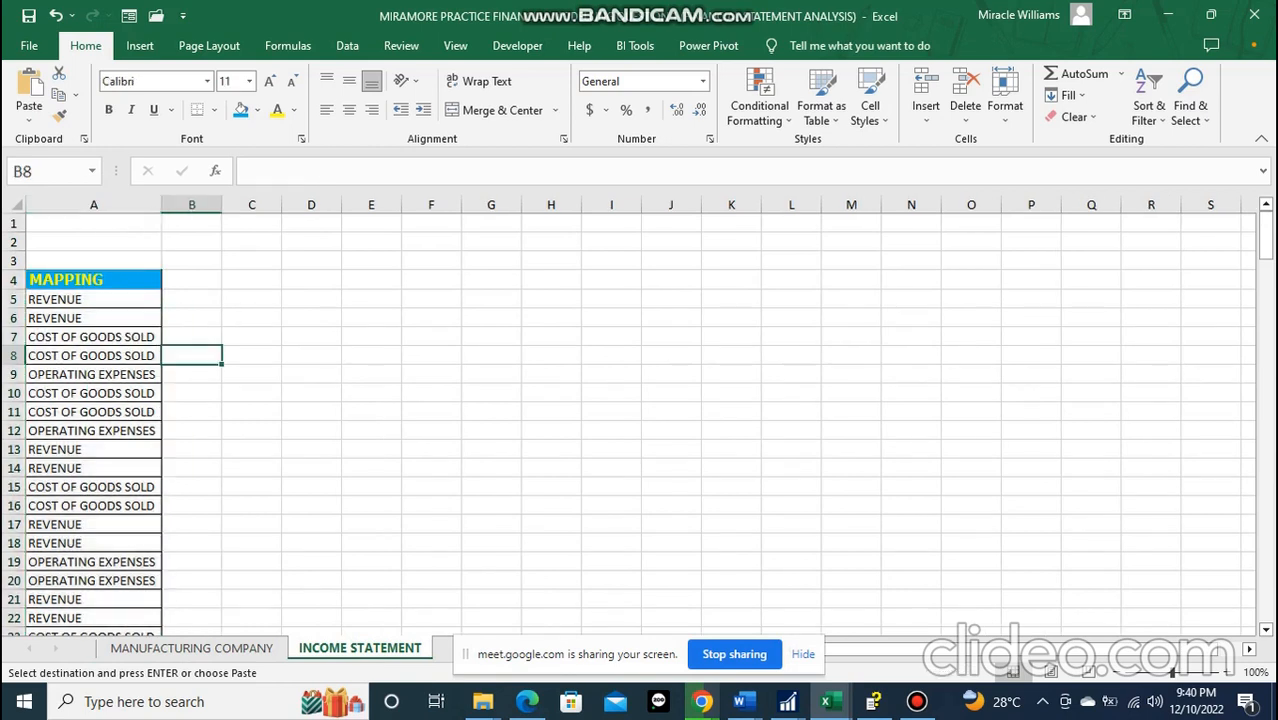
scroll(637, 426, down, 2)
scroll(637, 426, up, 2)
scroll(637, 426, down, 3)
scroll(637, 426, up, 3)
click(94, 280)
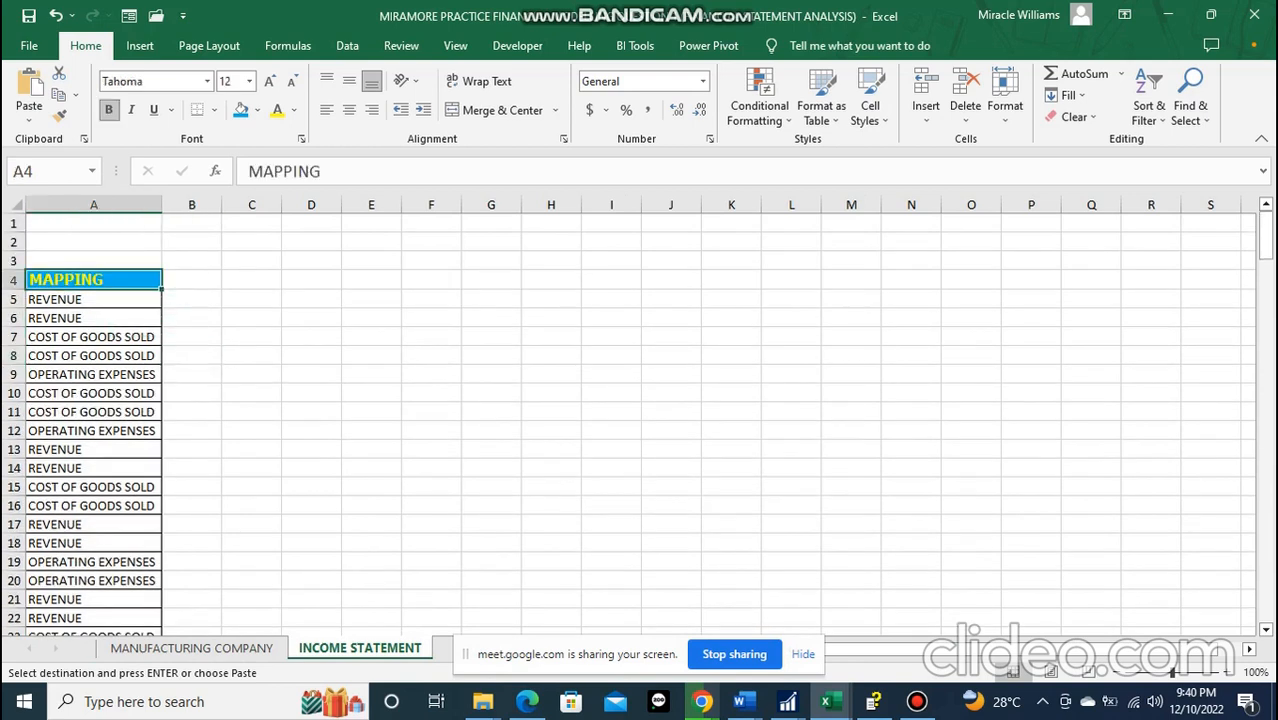
- Undo the width change of column A and select the MAPPING header in A4
key(ctrl+z)
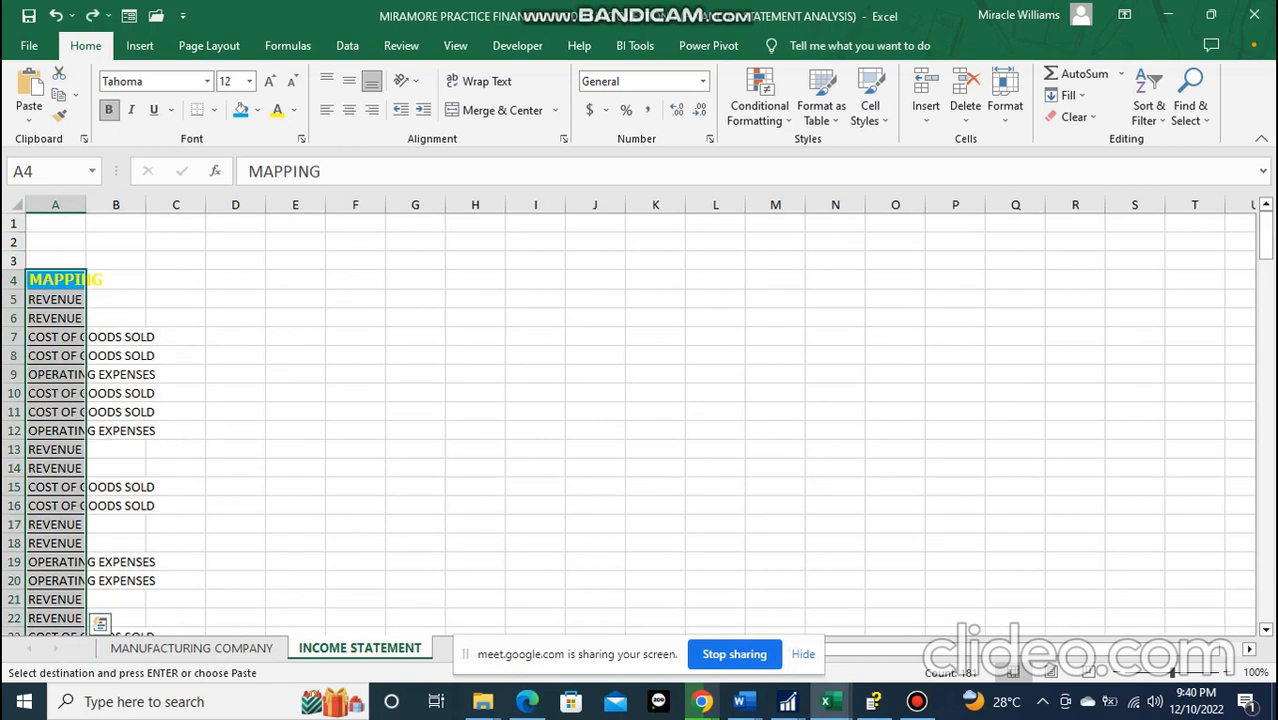
key(ctrl+q)
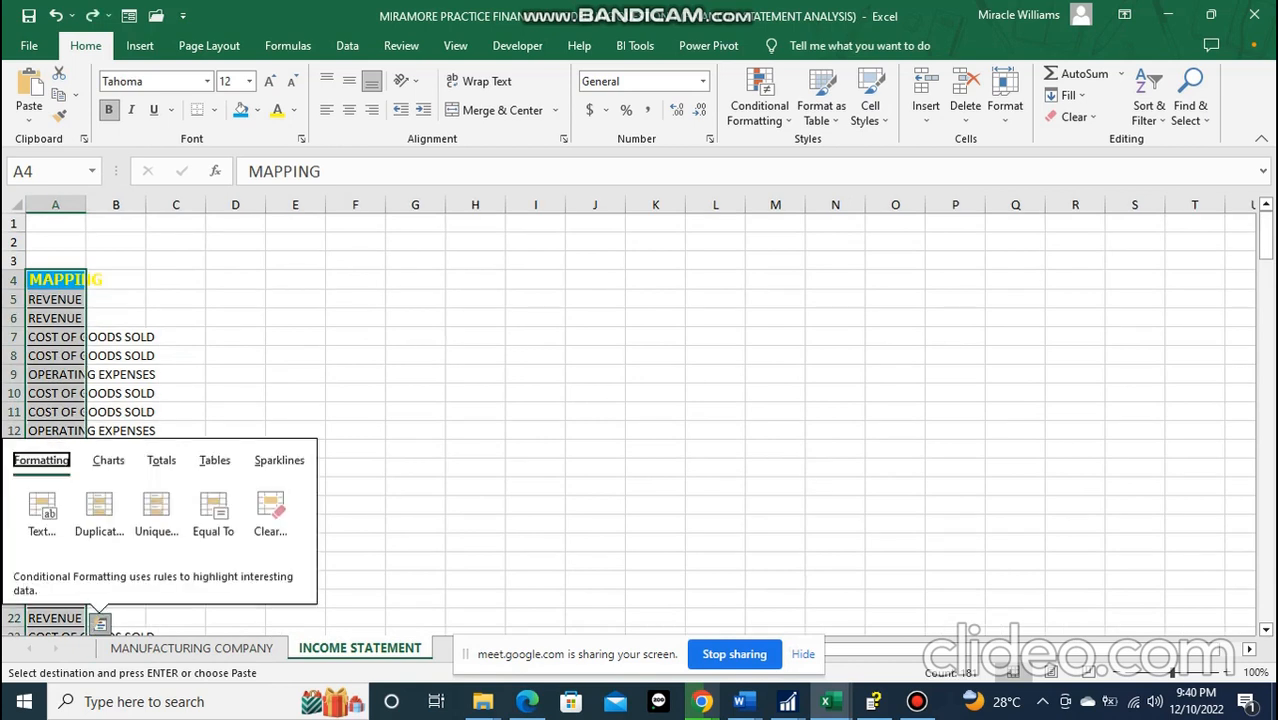
click(295, 374)
click(295, 374)
click(56, 280)
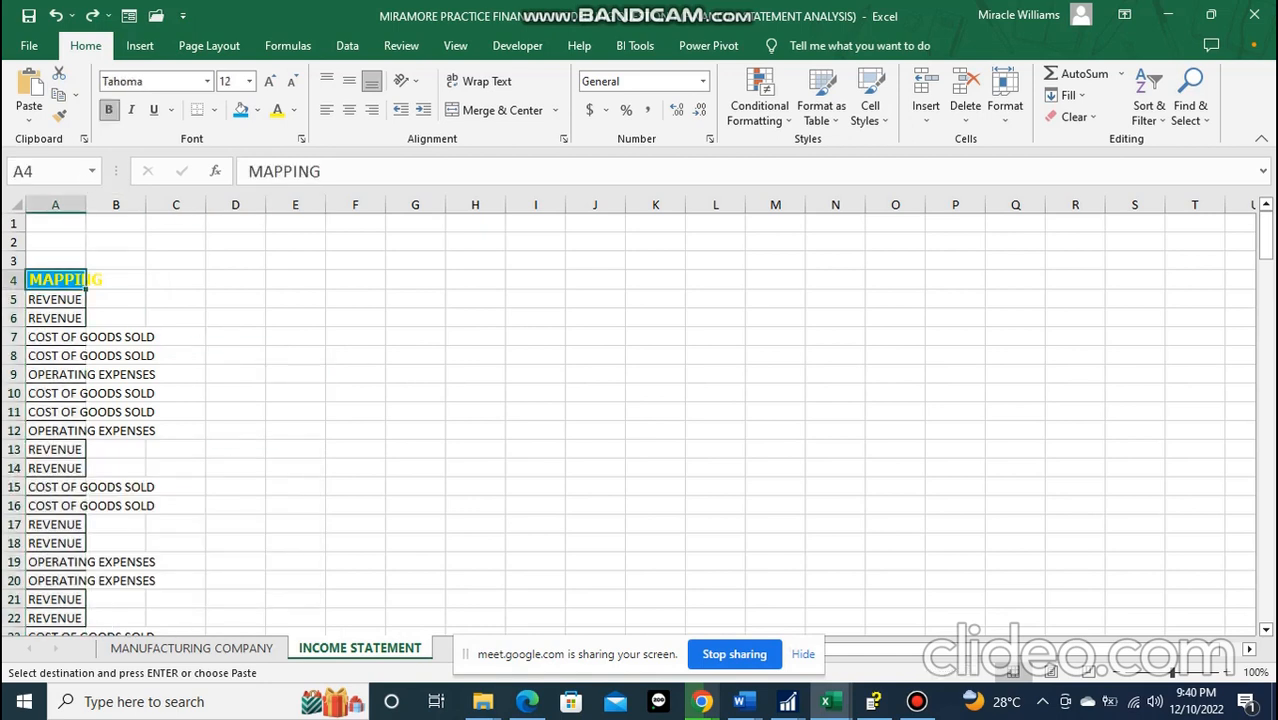
- Fit the width of column A on the INCOME STATEMENT sheet to the pasted mapping entries and select the MAPPING header
double_click(86, 205)
click(94, 299)
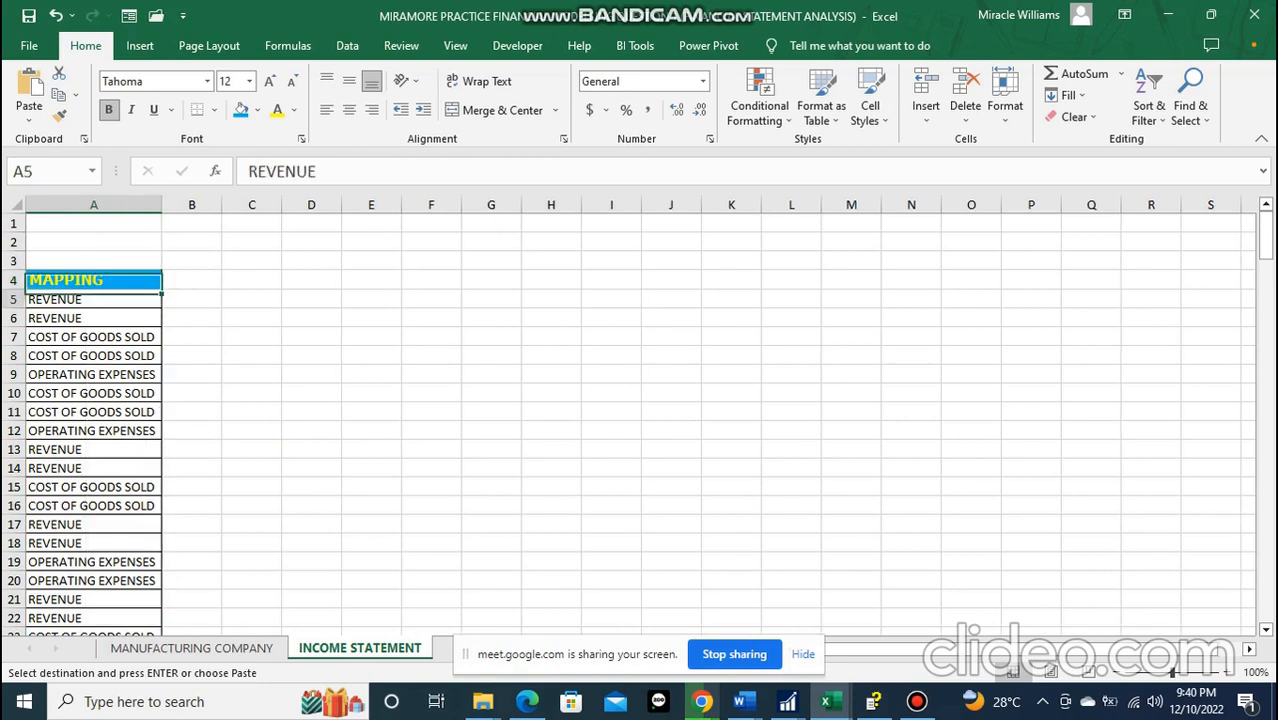
click(94, 280)
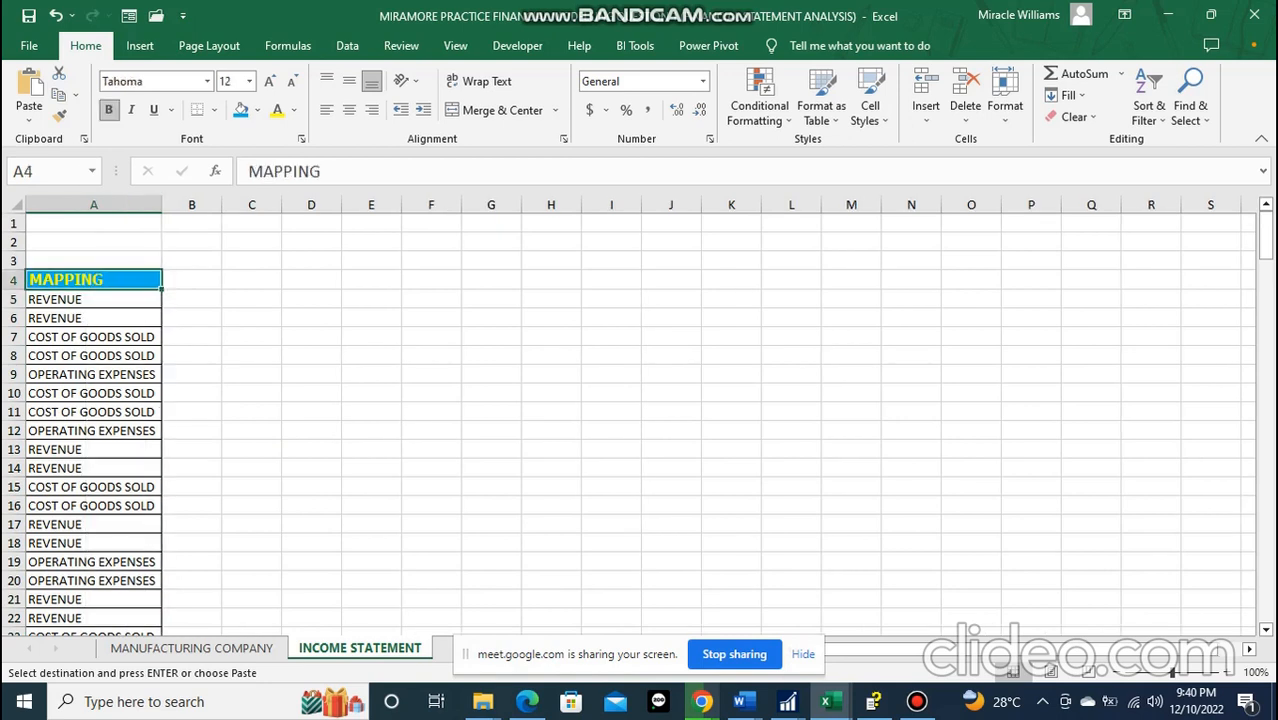
key(ctrl+shift+Down)
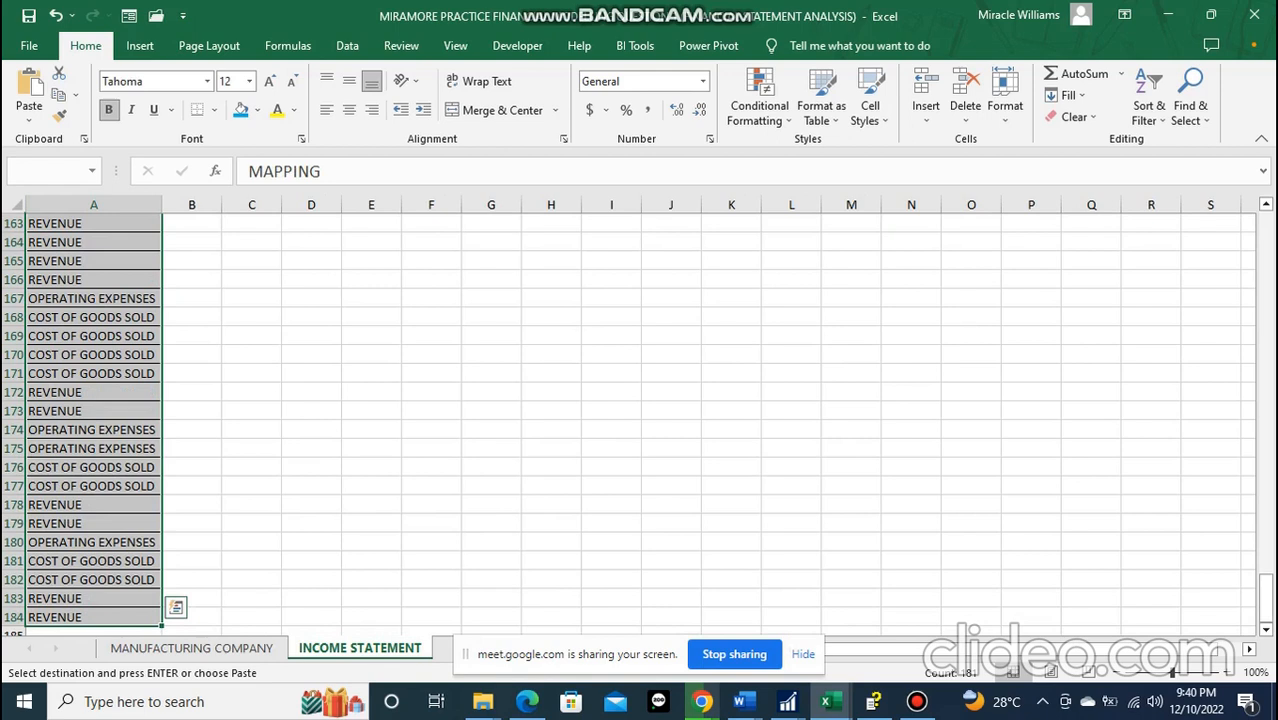
scroll(640, 420, up, 20)
scroll(94, 420, up, 12)
right_click(110, 222)
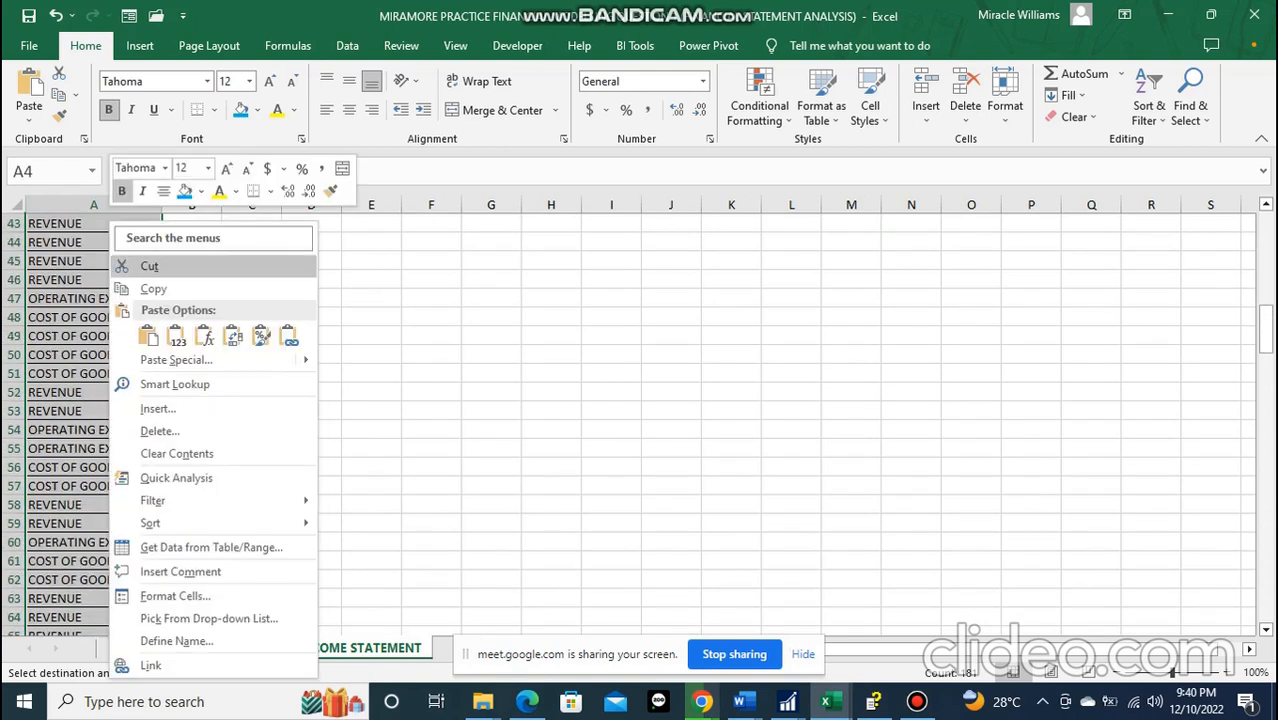
click(759, 97)
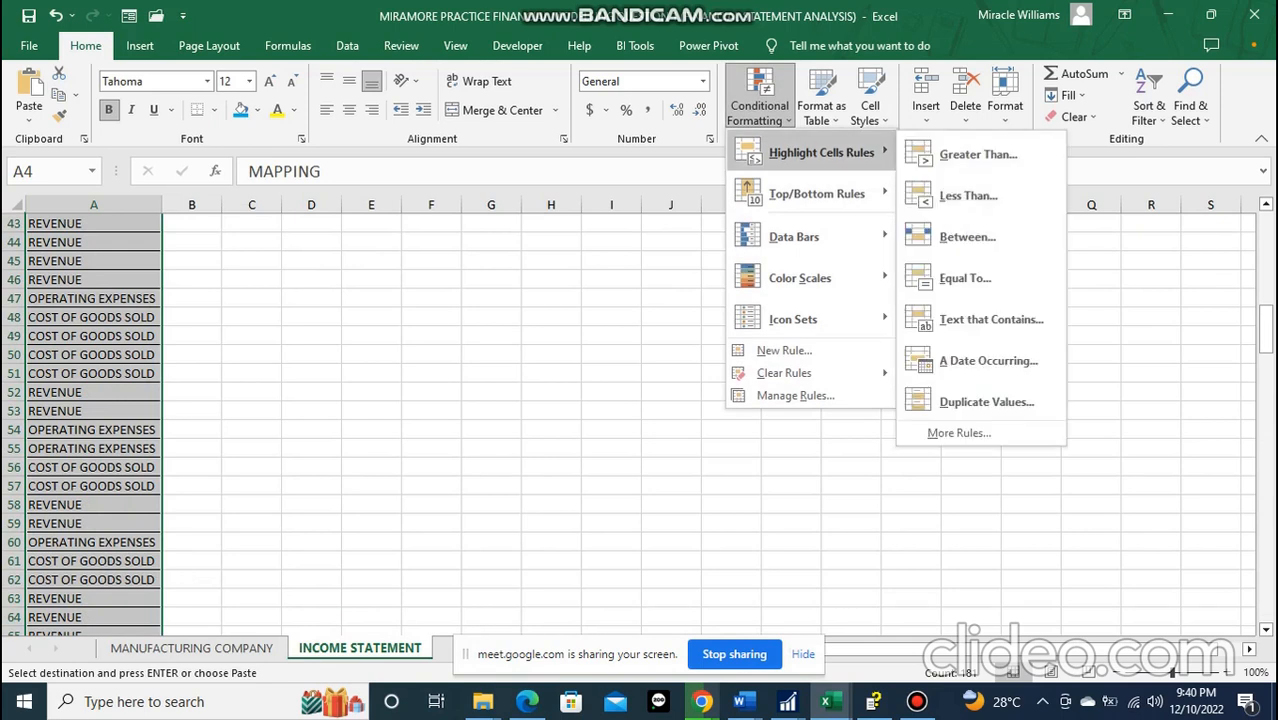
mouse_move(820, 152)
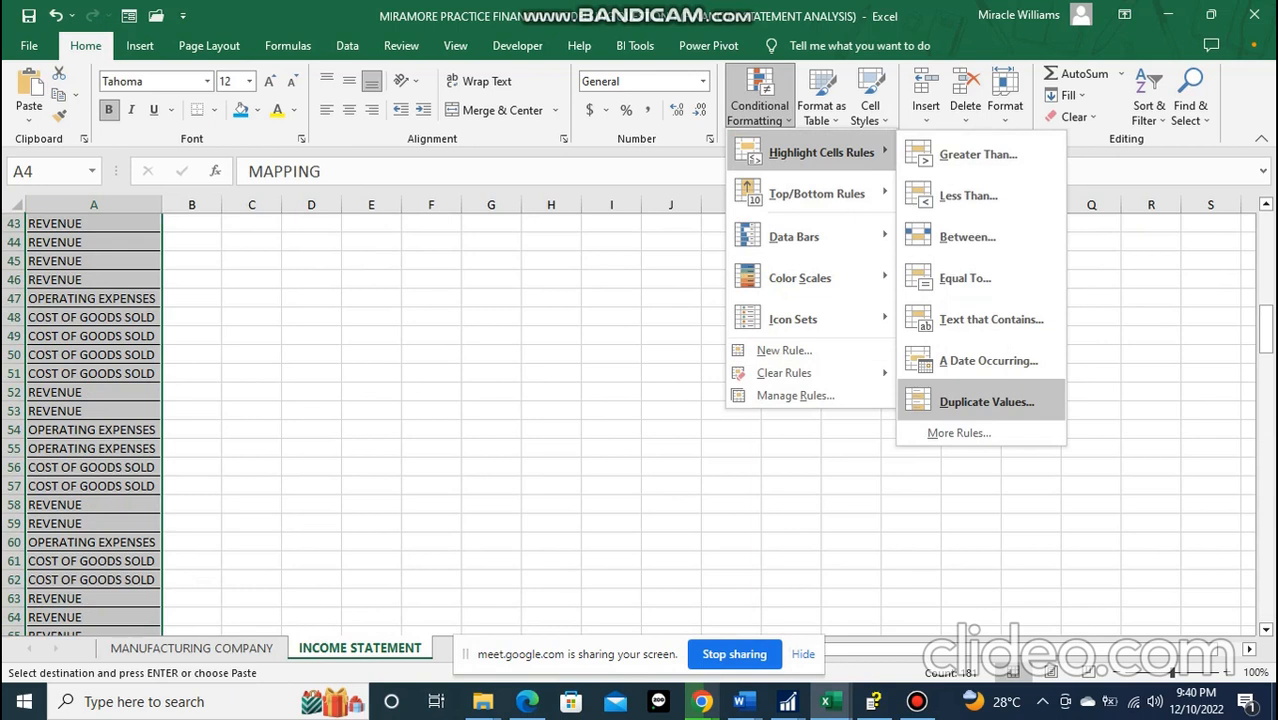
click(985, 401)
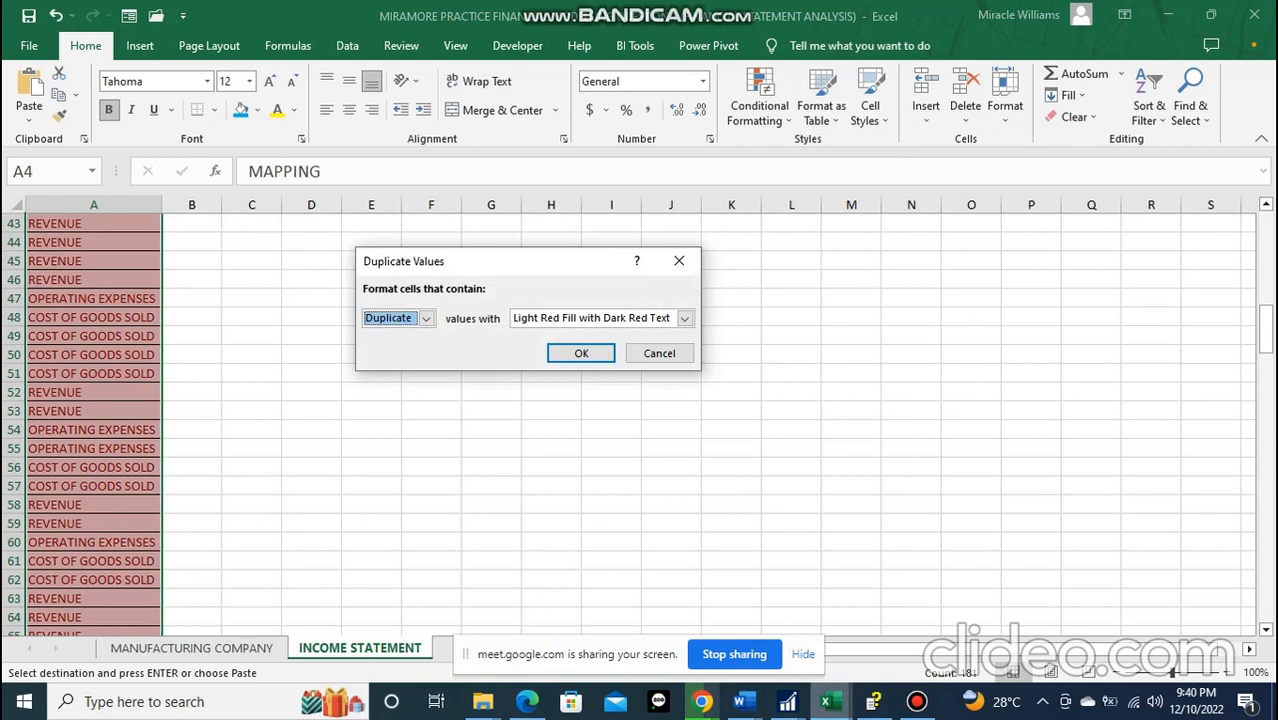
click(917, 701)
click(818, 130)
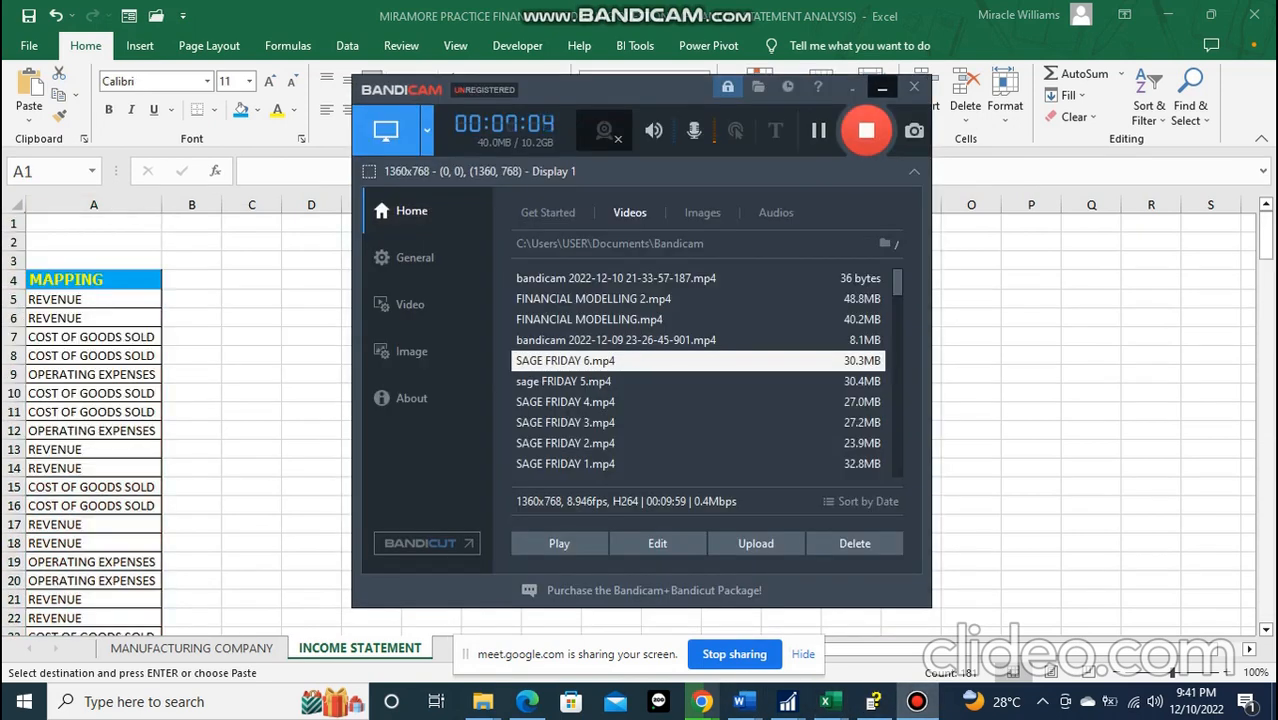
click(882, 88)
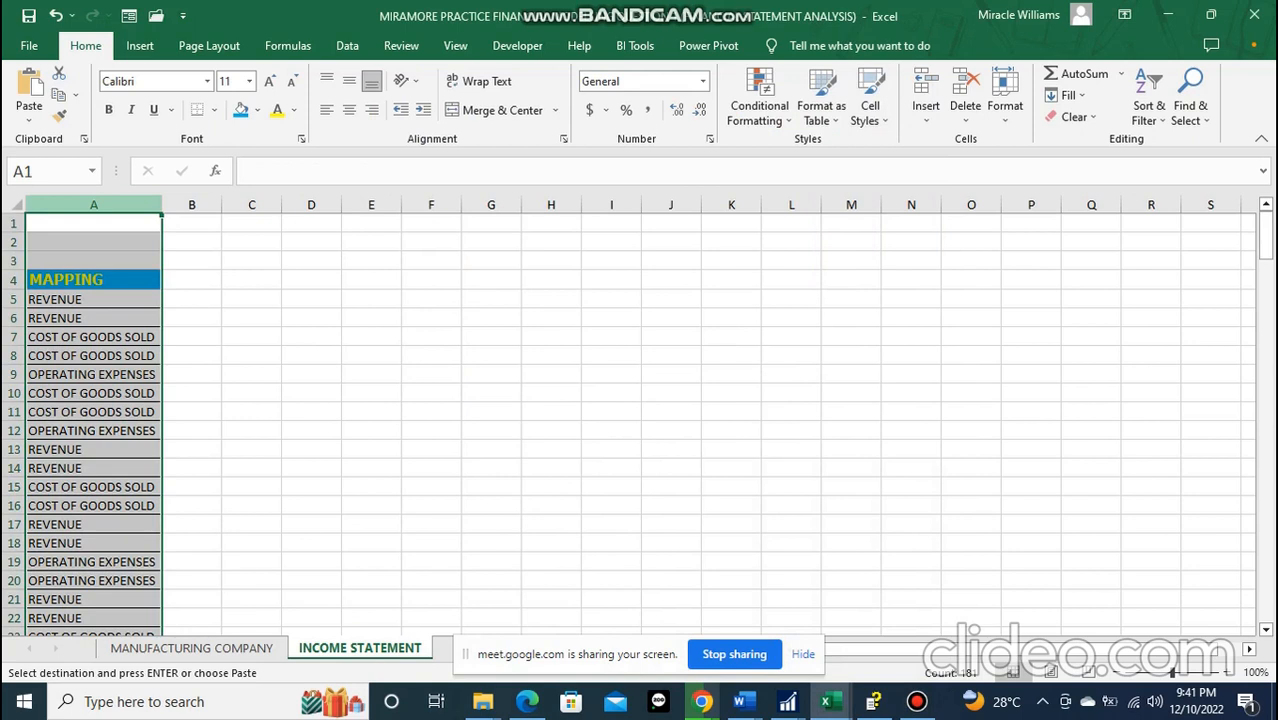
click(311, 412)
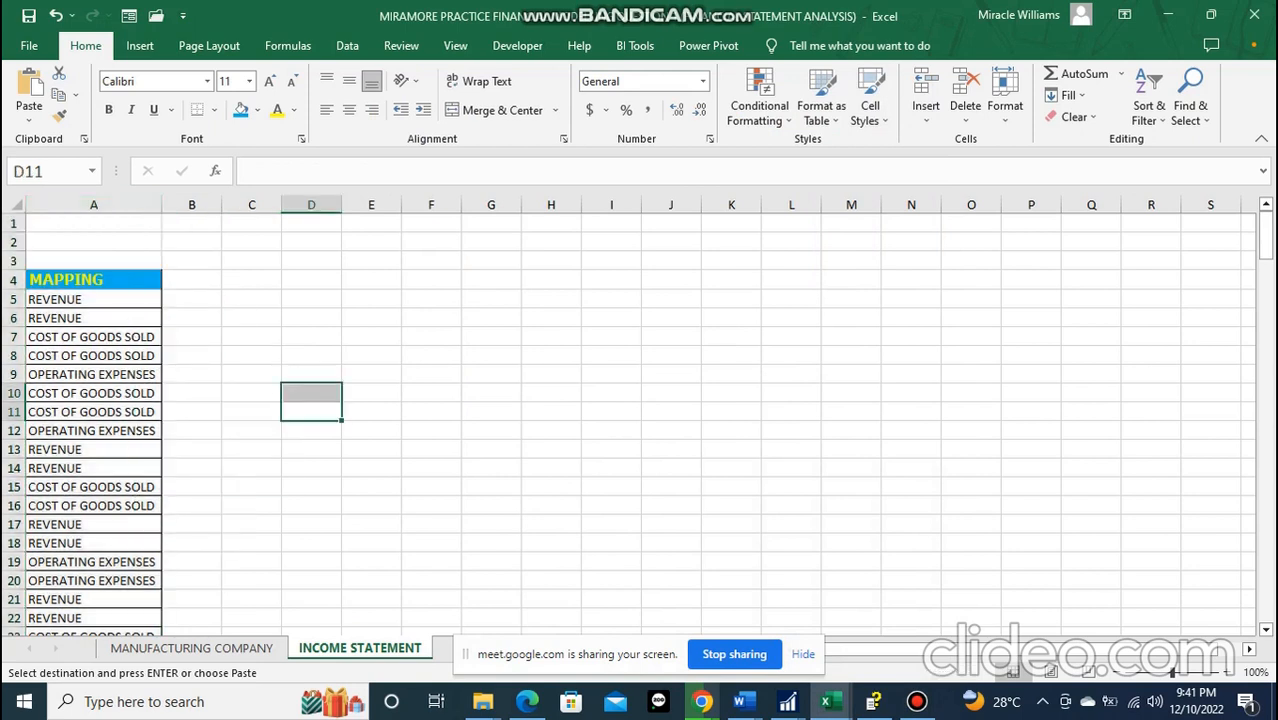
- Remove the duplicate entries from the MAPPING list starting at A4, treating the first row as a header
click(94, 280)
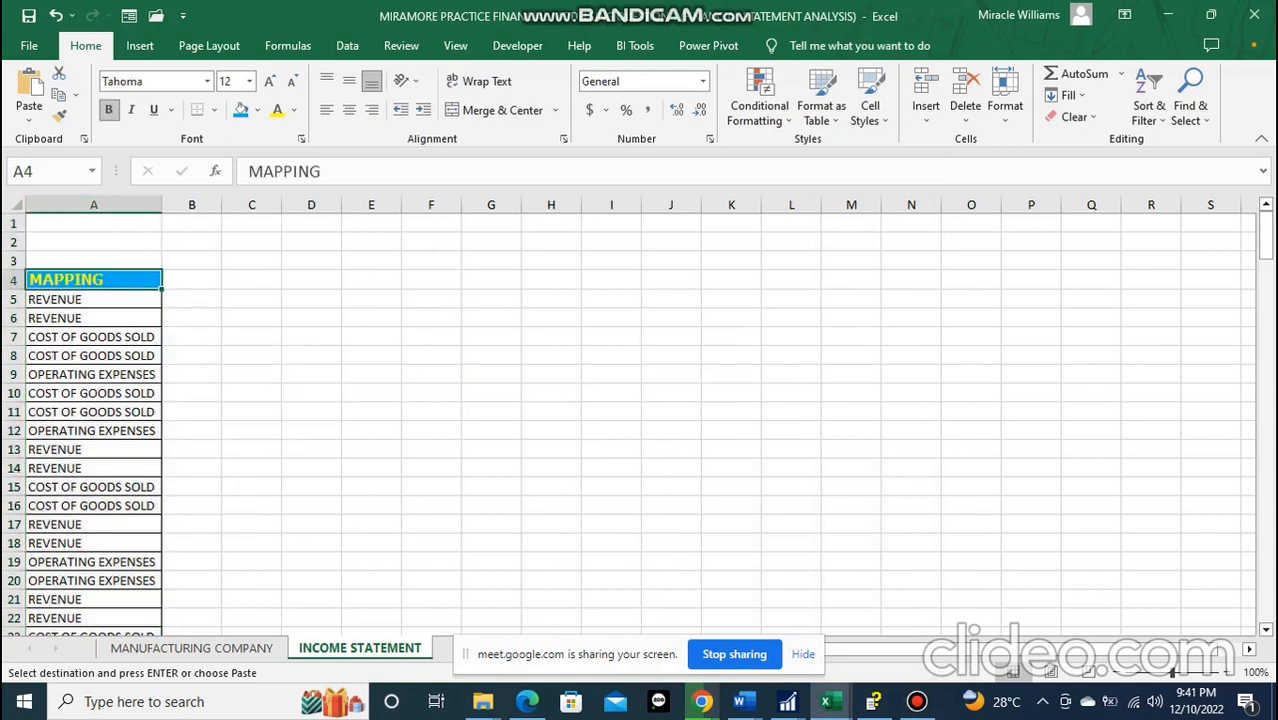
key(ctrl+shift+Down)
scroll(630, 425, up, 11)
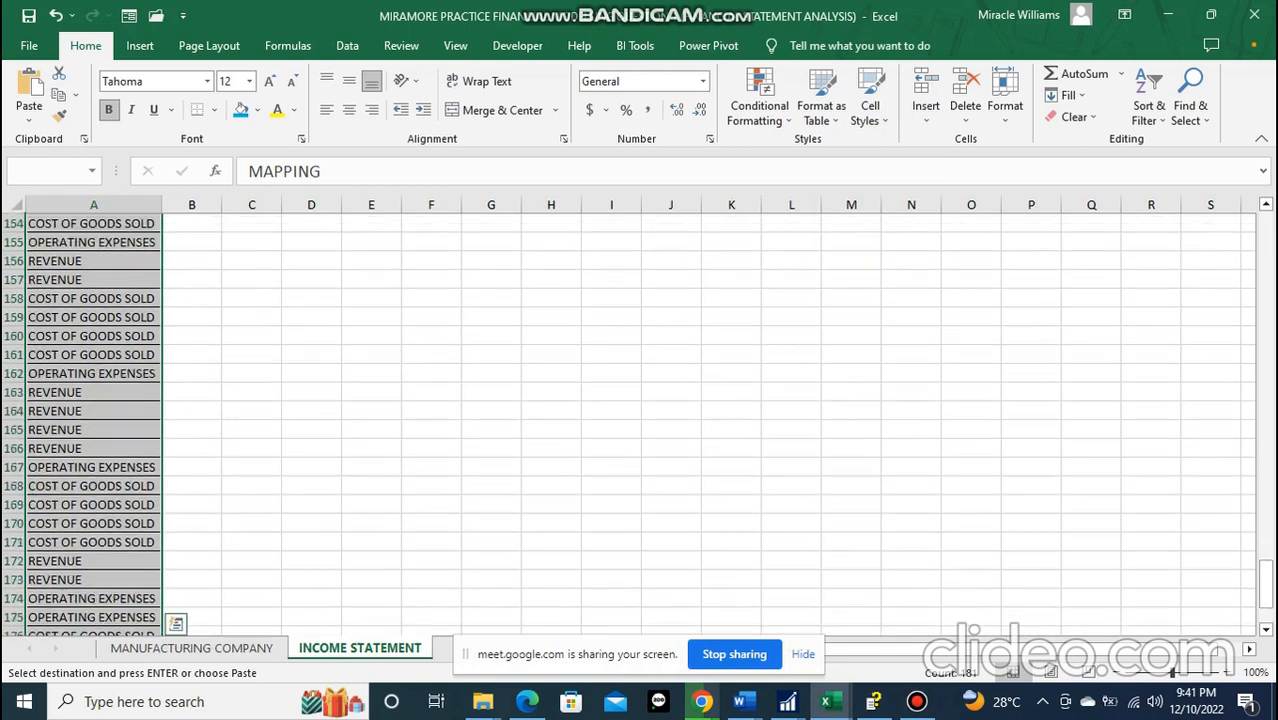
scroll(630, 425, up, 11)
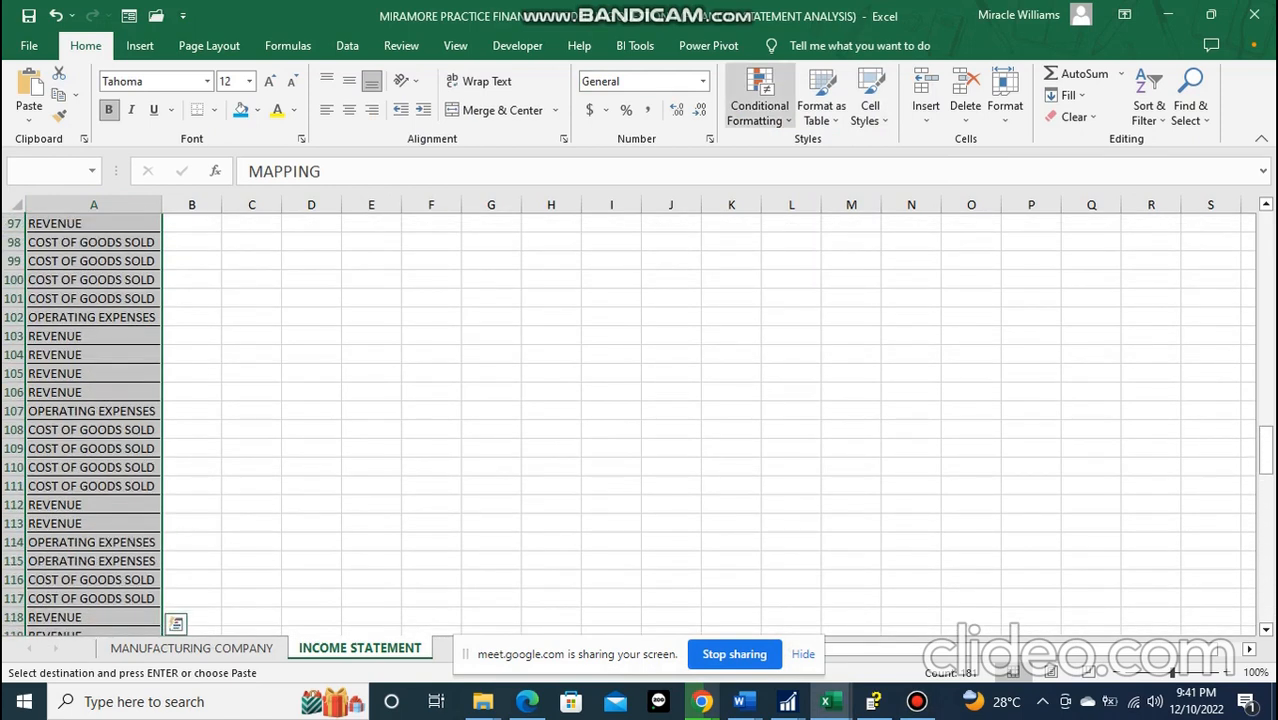
click(759, 98)
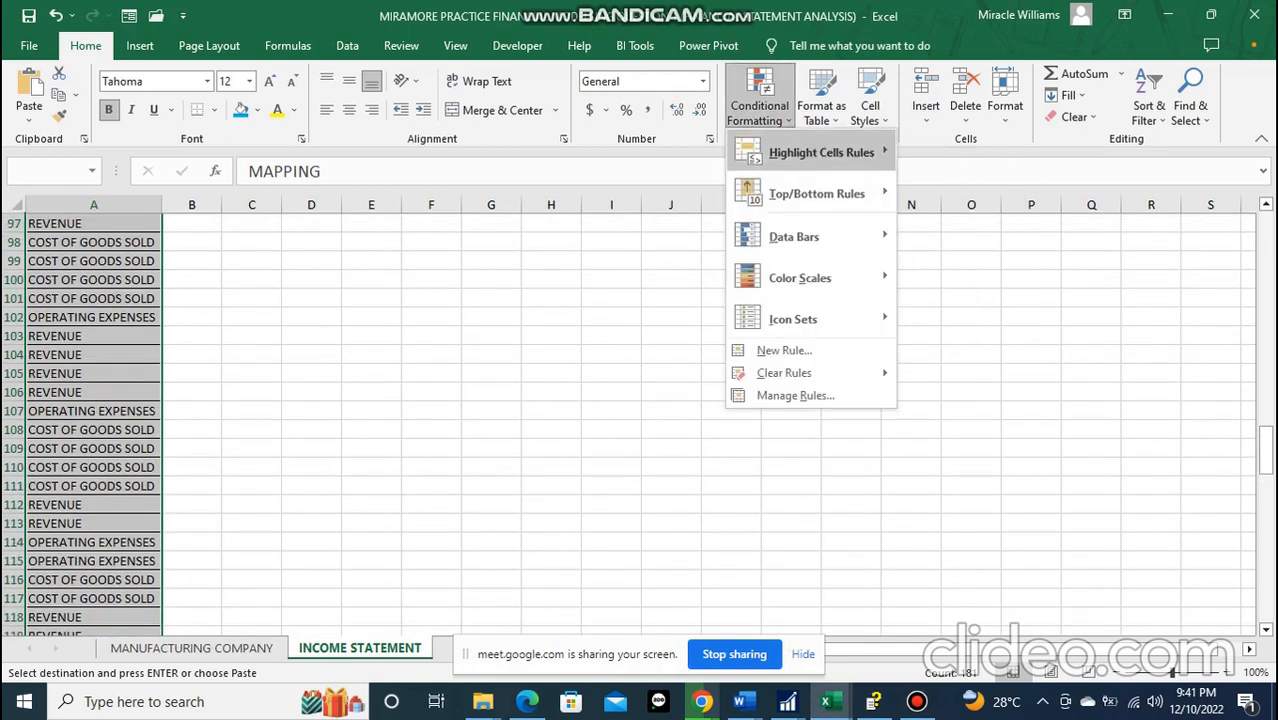
mouse_move(821, 152)
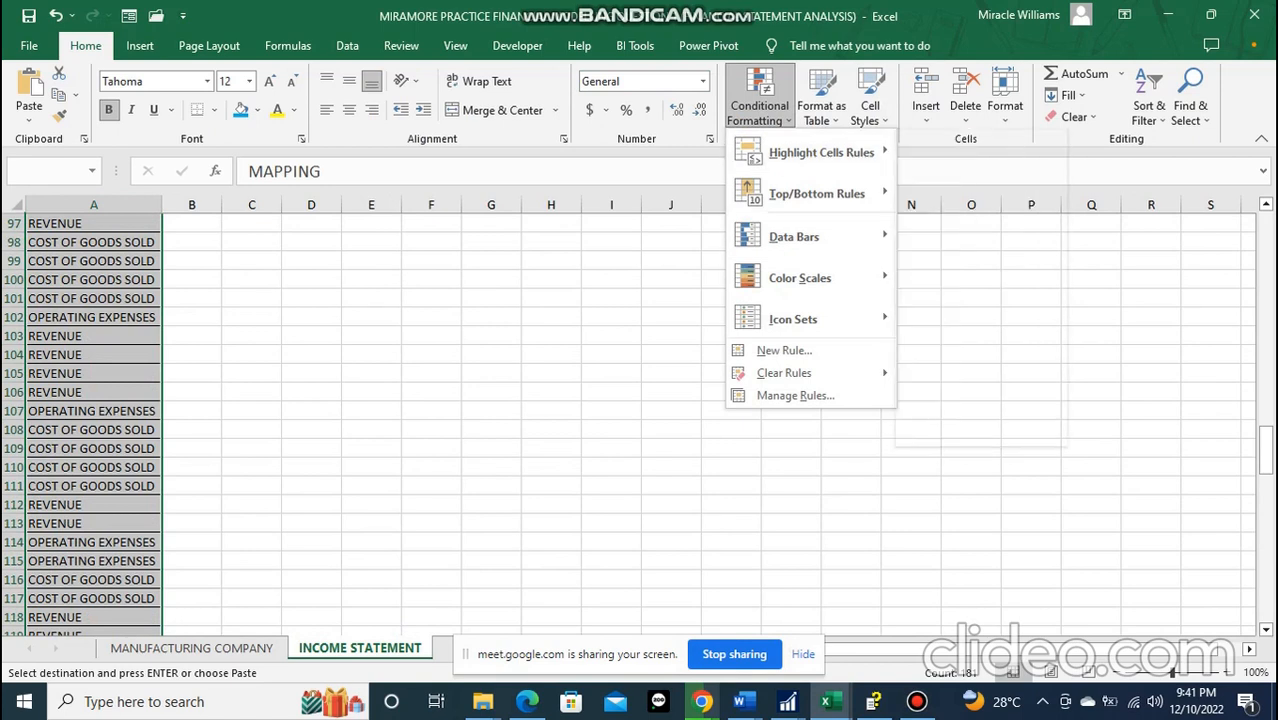
click(347, 46)
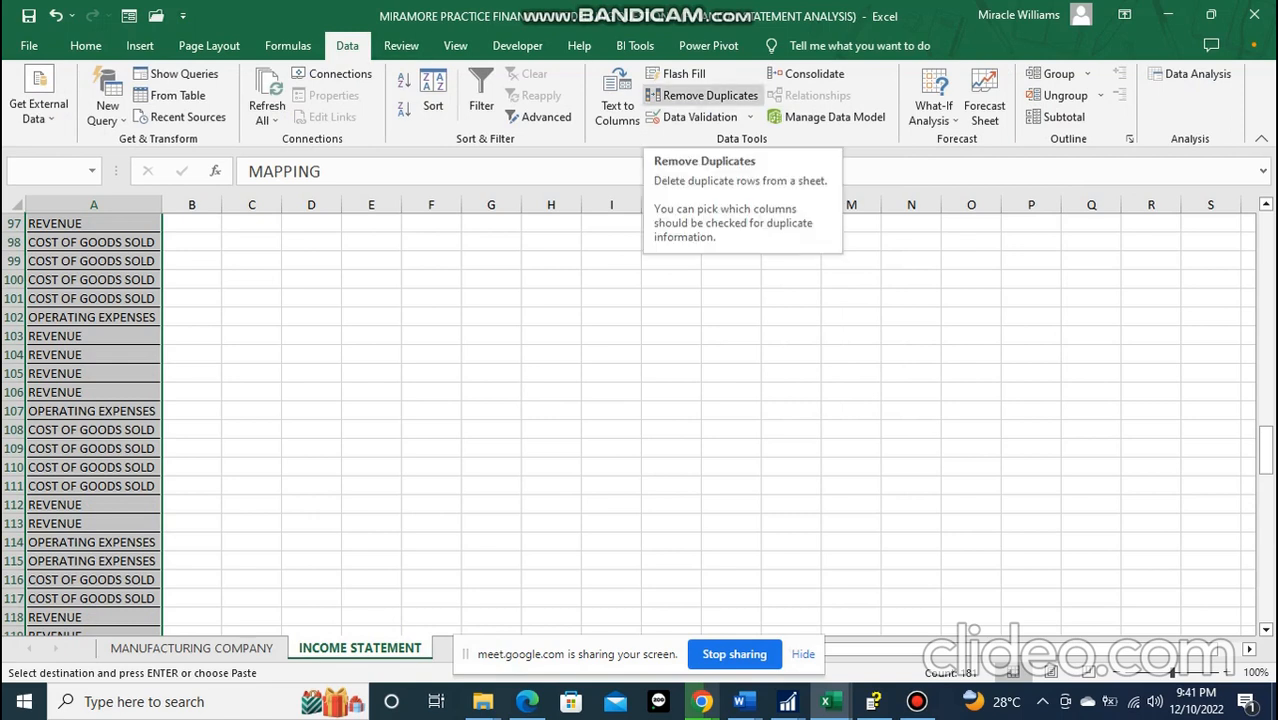
click(700, 95)
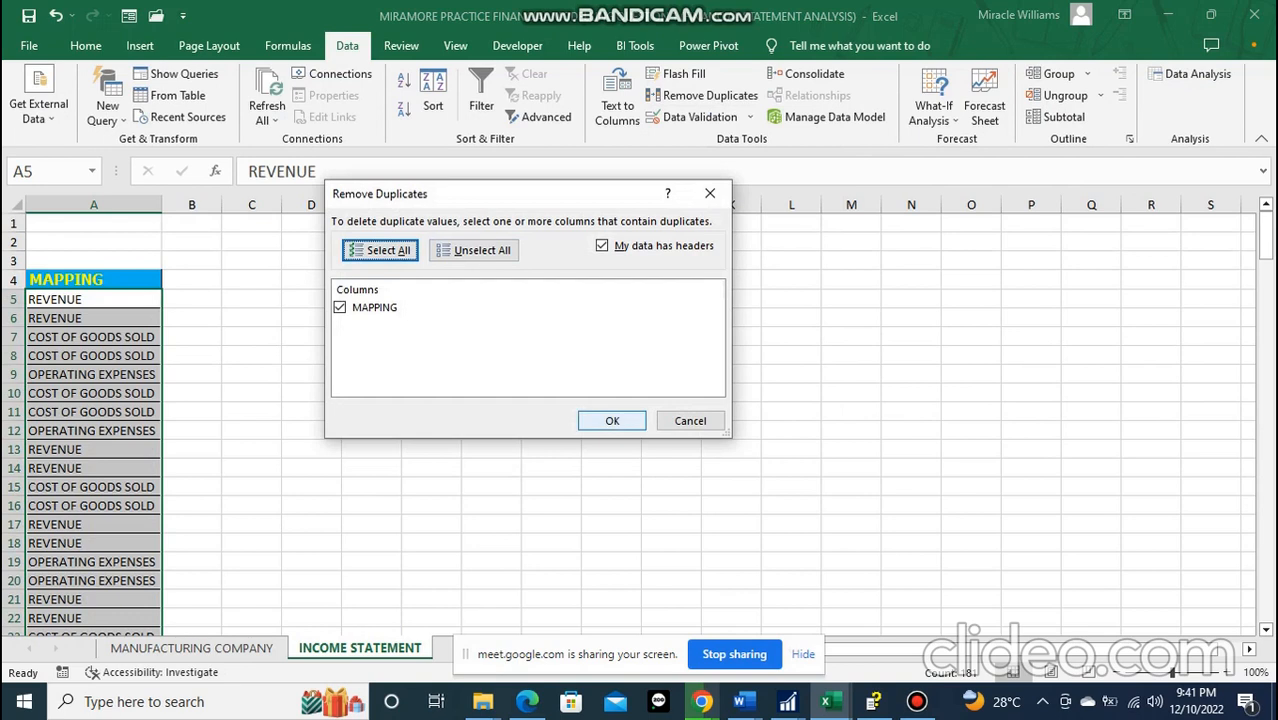
click(612, 420)
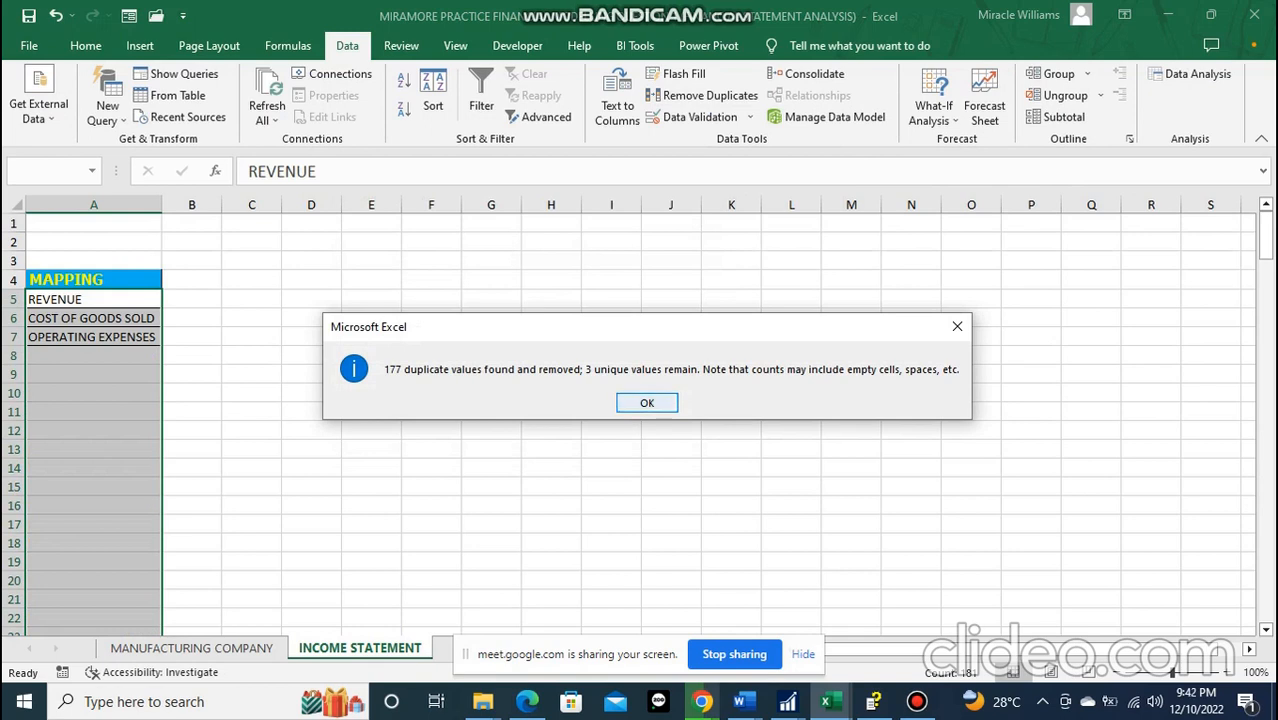
key(Return)
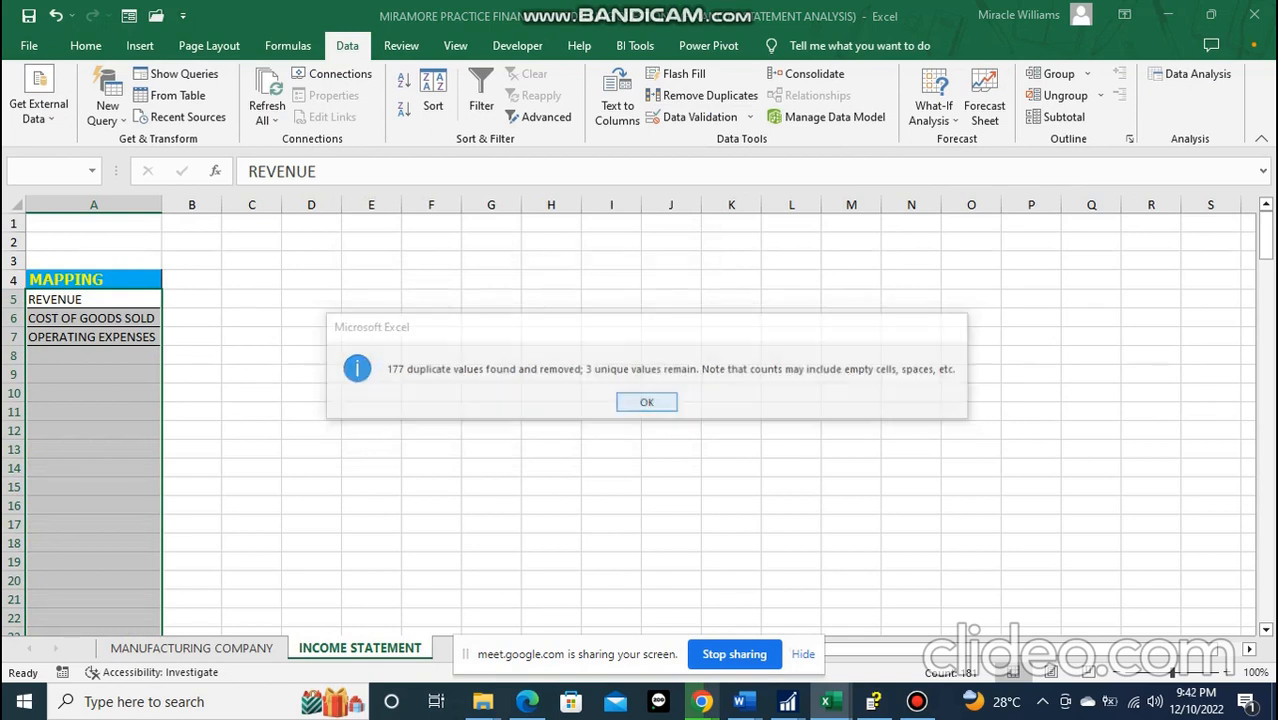
click(94, 356)
- Enlarge the font of A4:A7 to size 22 and fit column A to the enlarged text
drag(94, 280, 94, 337)
click(85, 45)
click(269, 81)
click(269, 81)
click(269, 81)
click(269, 81)
click(269, 81)
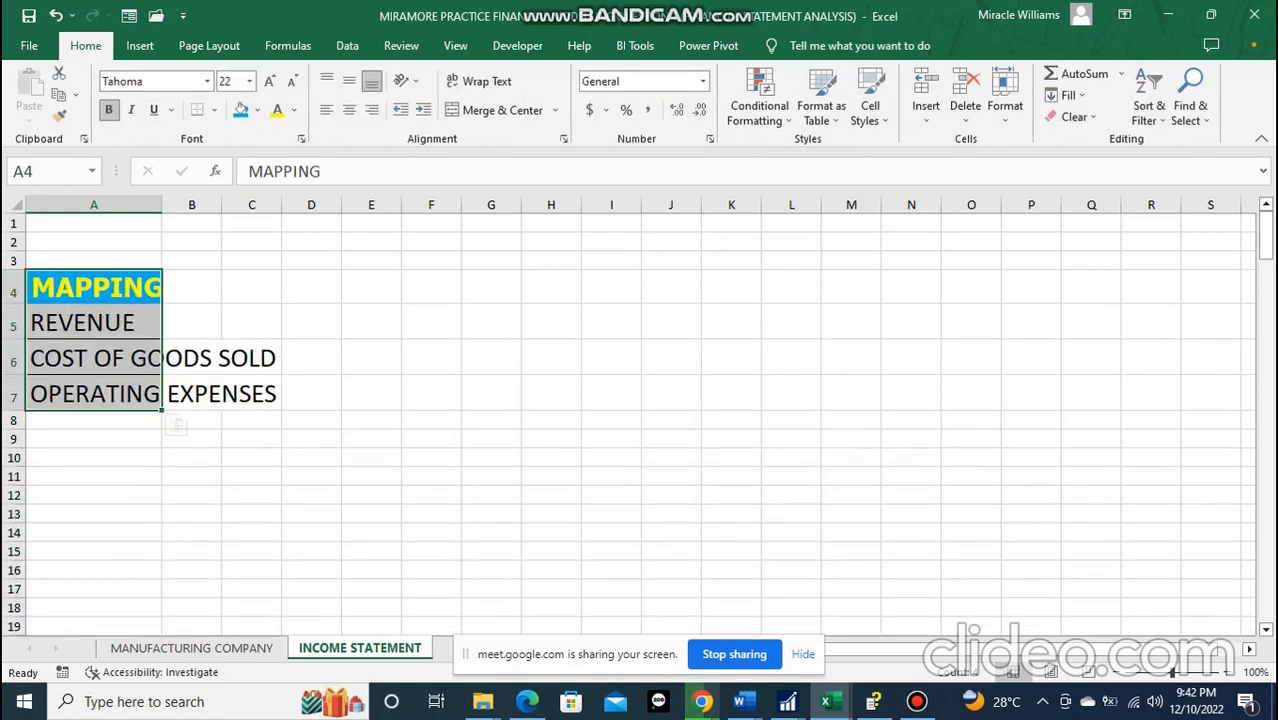
double_click(162, 205)
click(917, 702)
click(917, 702)
click(379, 457)
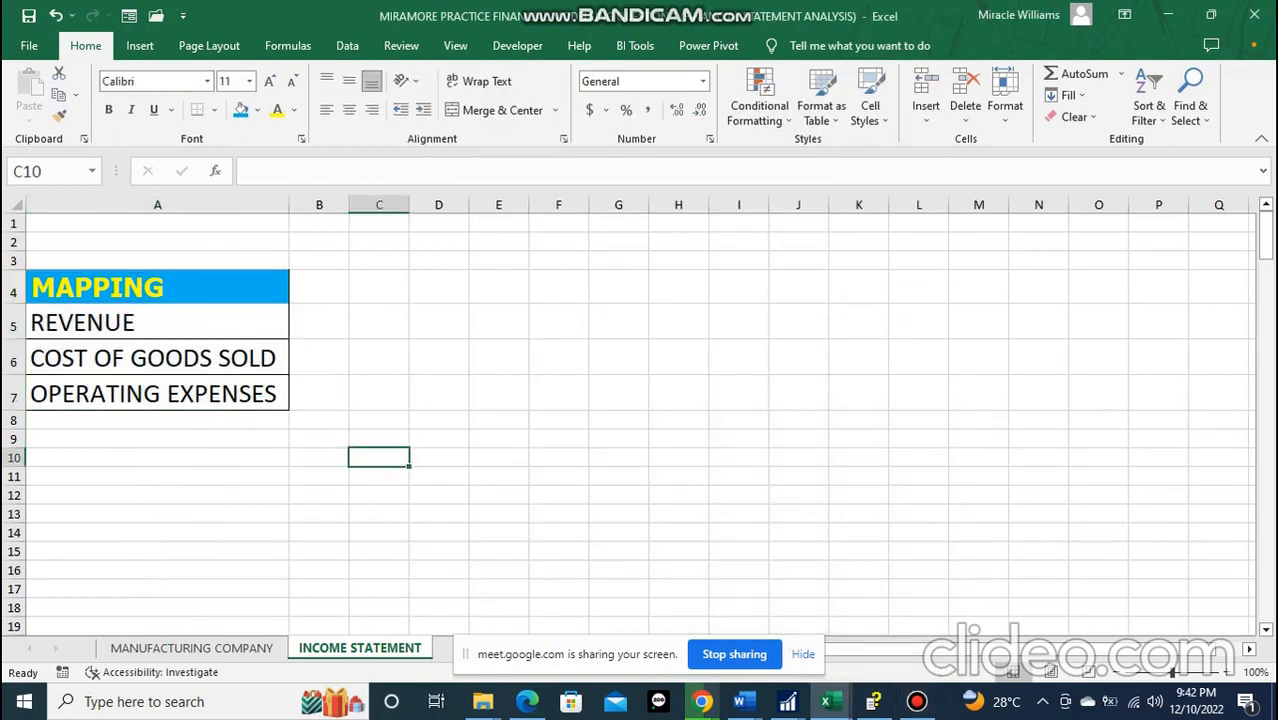
- Review the categories REVENUE, COST OF GOODS SOLD and OPERATING EXPENSES in A5:A7
click(157, 322)
click(157, 394)
click(157, 358)
click(157, 322)
click(157, 358)
click(157, 322)
click(157, 358)
click(157, 394)
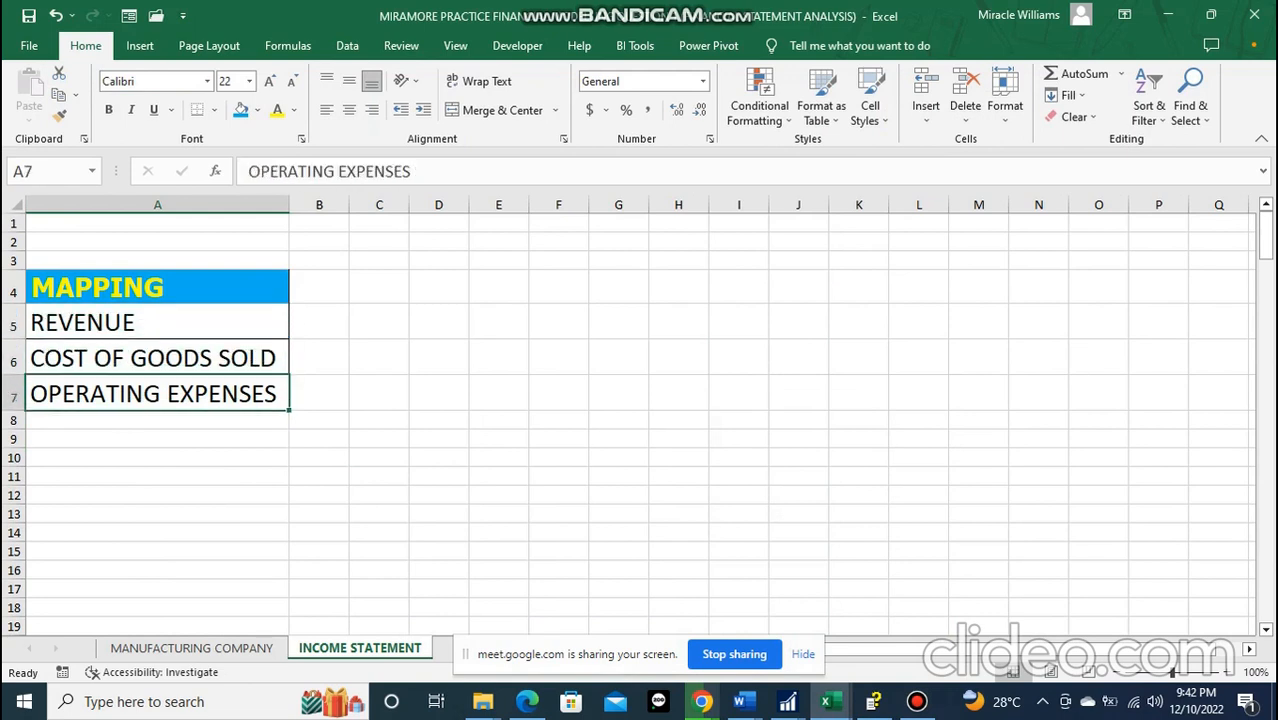
click(157, 322)
click(157, 358)
click(157, 394)
- Check the years in the MANUFACTURING COMPANY records and enter 2019 as a year heading in B3 of the INCOME STATEMENT sheet
click(319, 260)
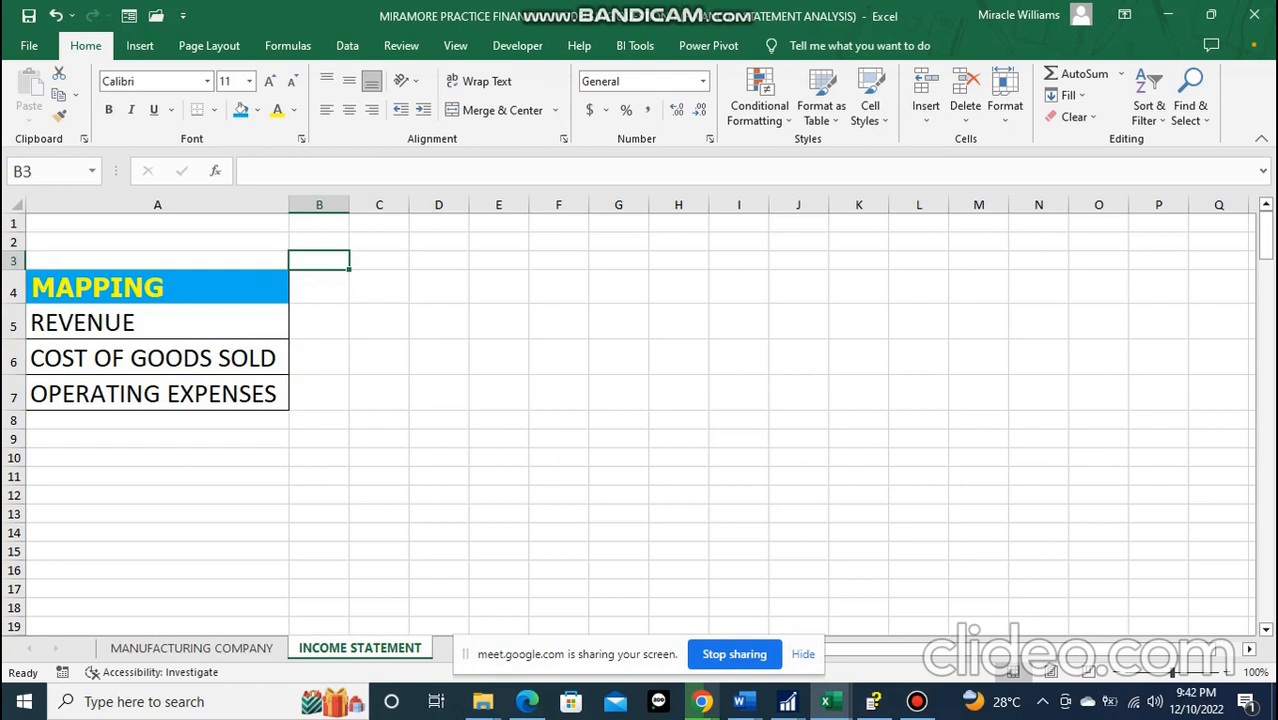
click(191, 648)
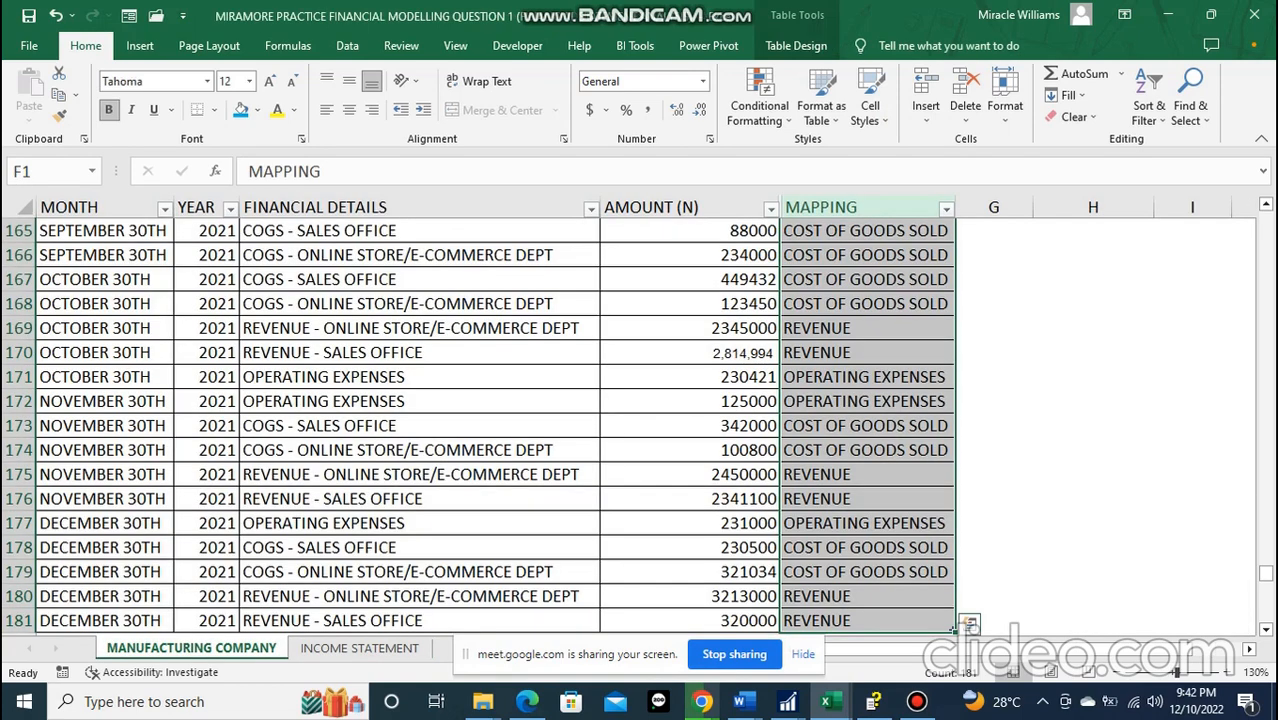
scroll(640, 420, up, 7)
scroll(500, 420, up, 20)
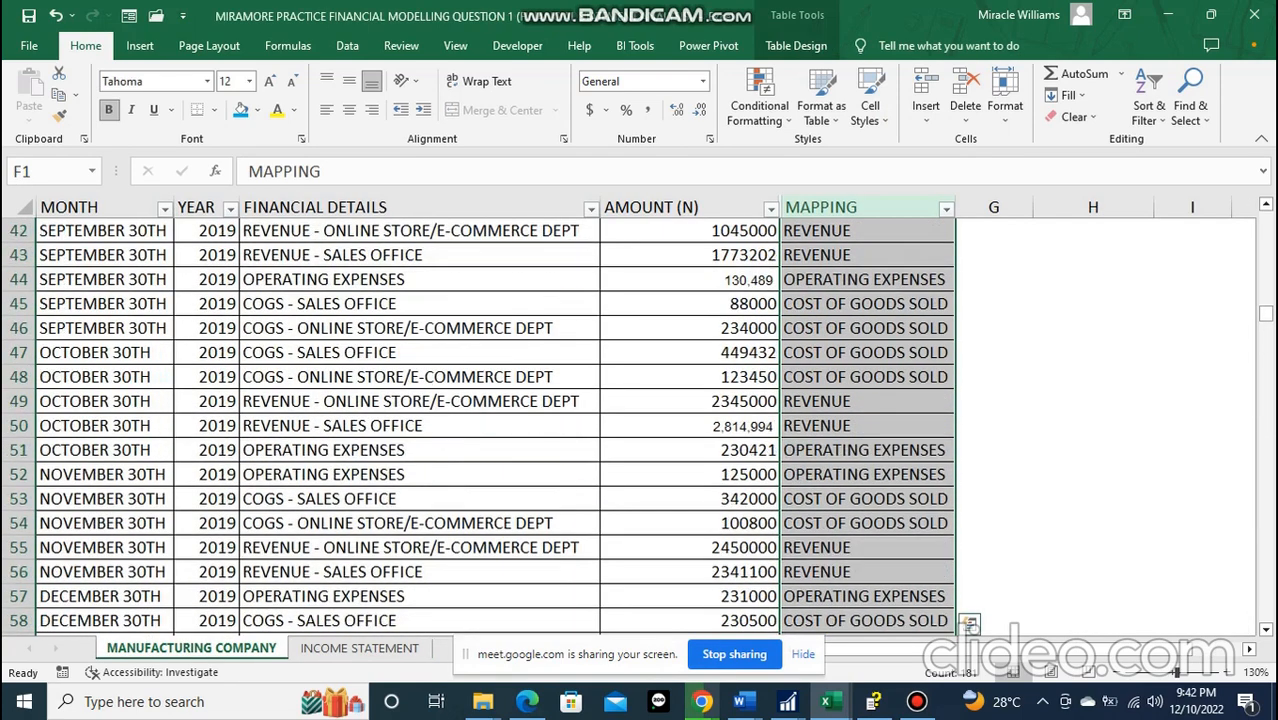
click(359, 648)
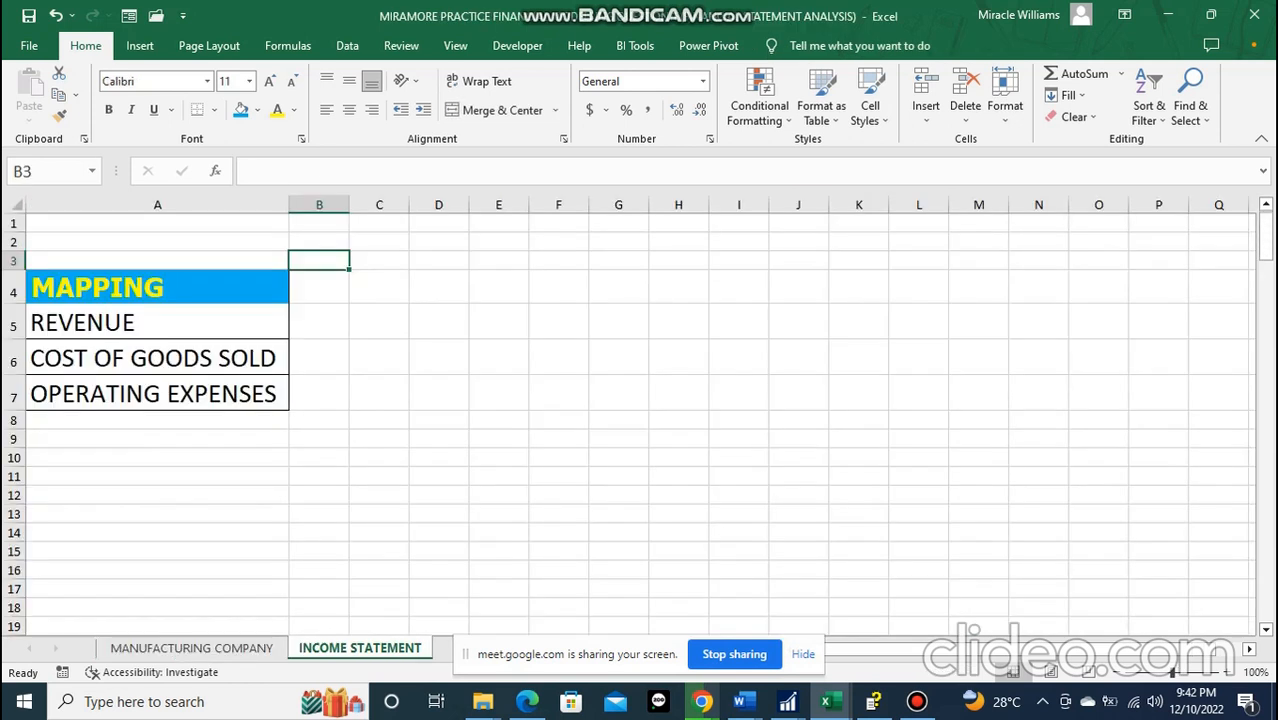
text(2019)
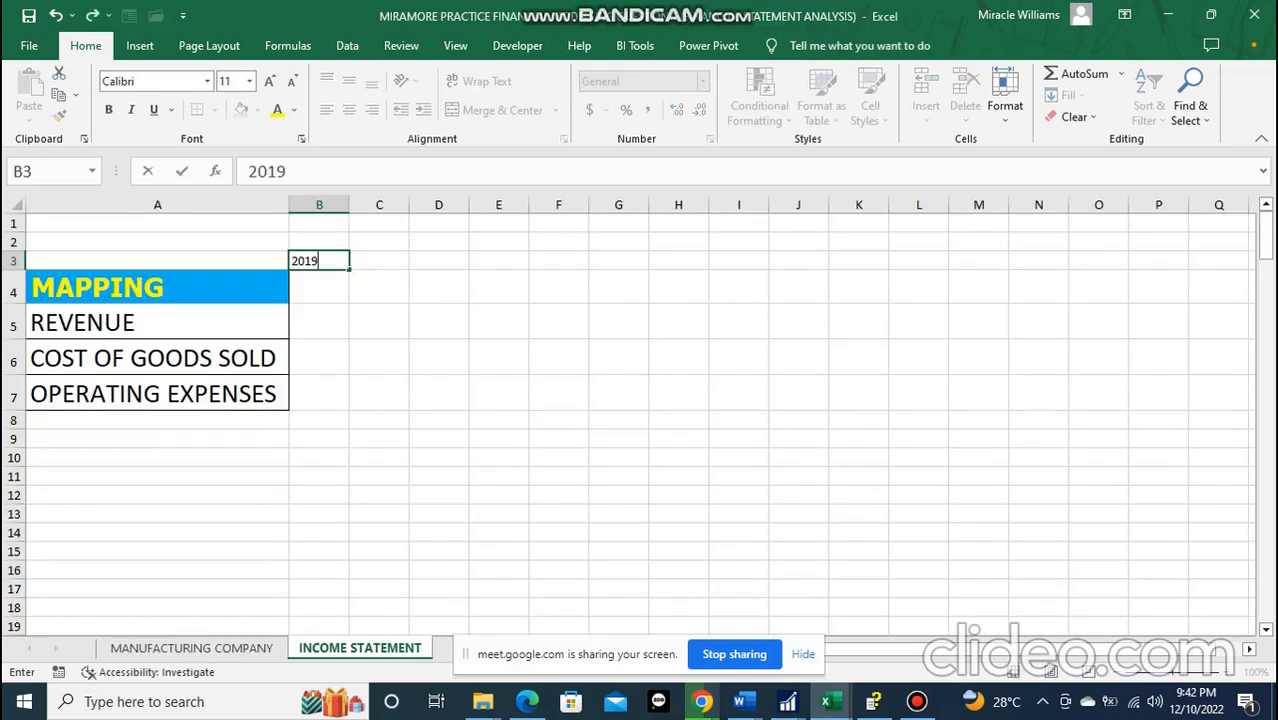
- Enter the year headings 2019, 2020 and 2021 in cells B3 to D3
key(Tab)
text(2)
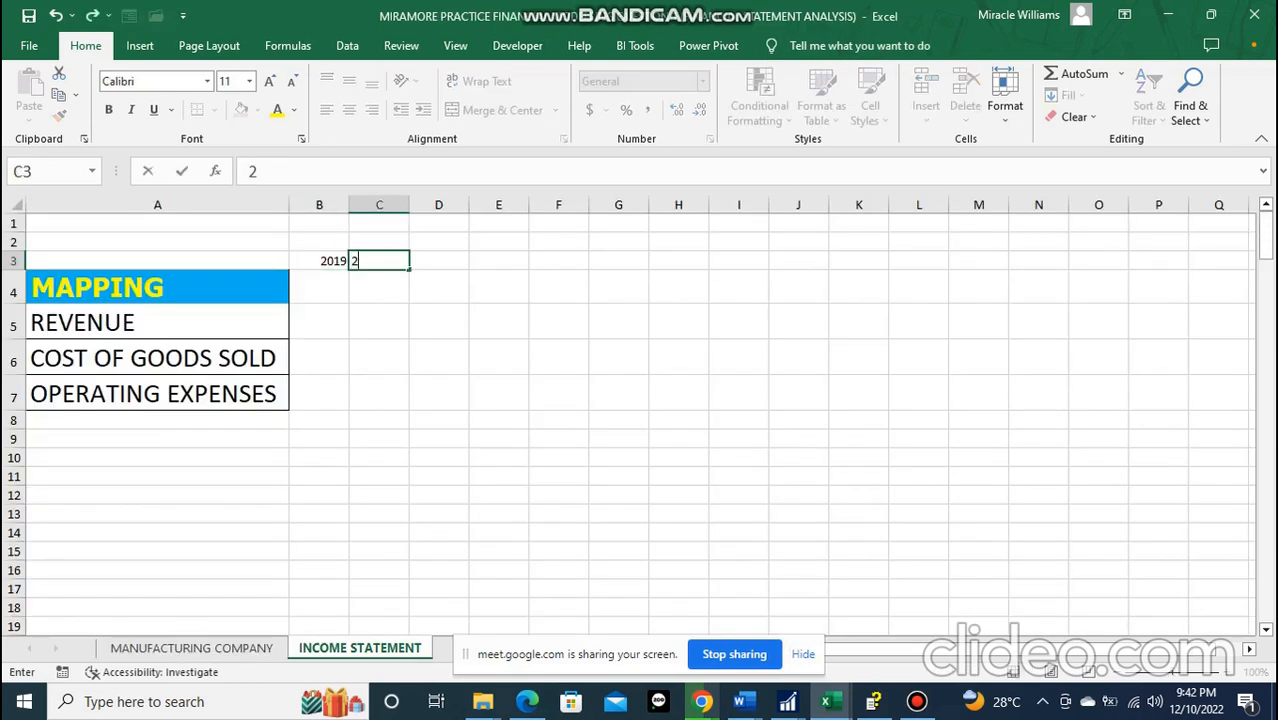
text(020)
key(Tab)
text(2021)
key(Return)
- Enlarge the year headings in B3:D3 to font size 18
key(Up)
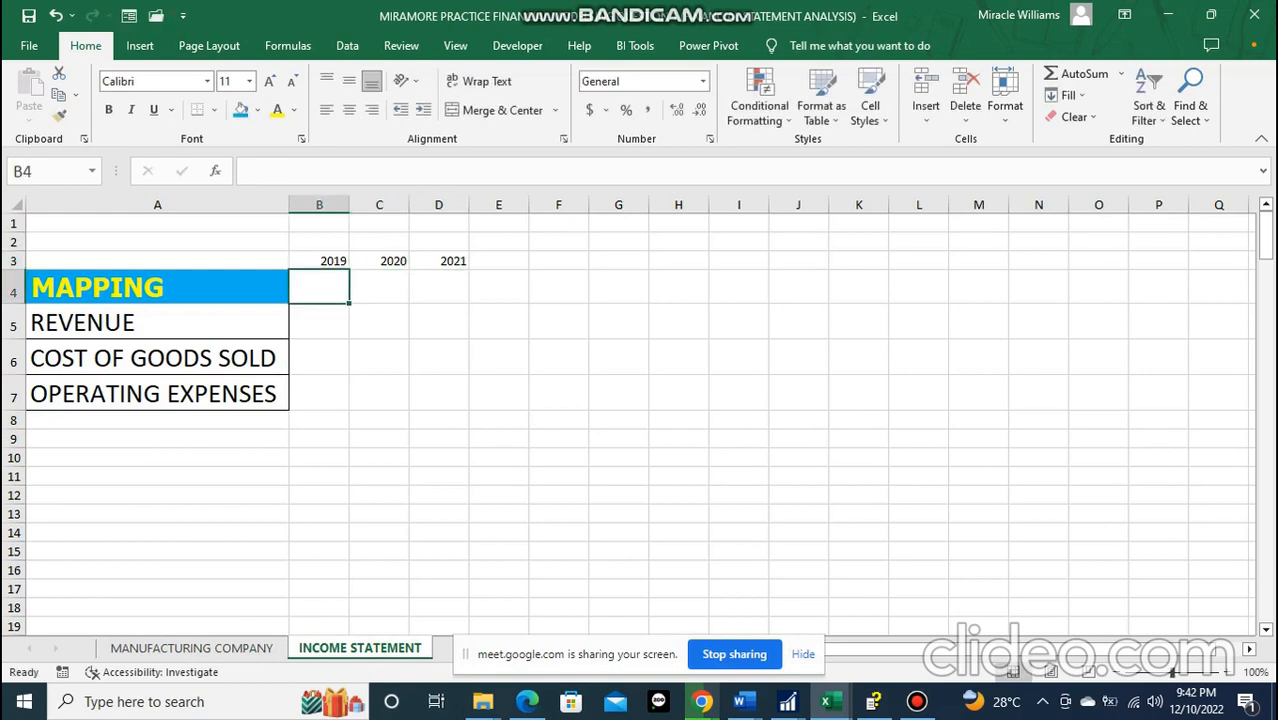
key(shift+Right)
key(shift+Right)
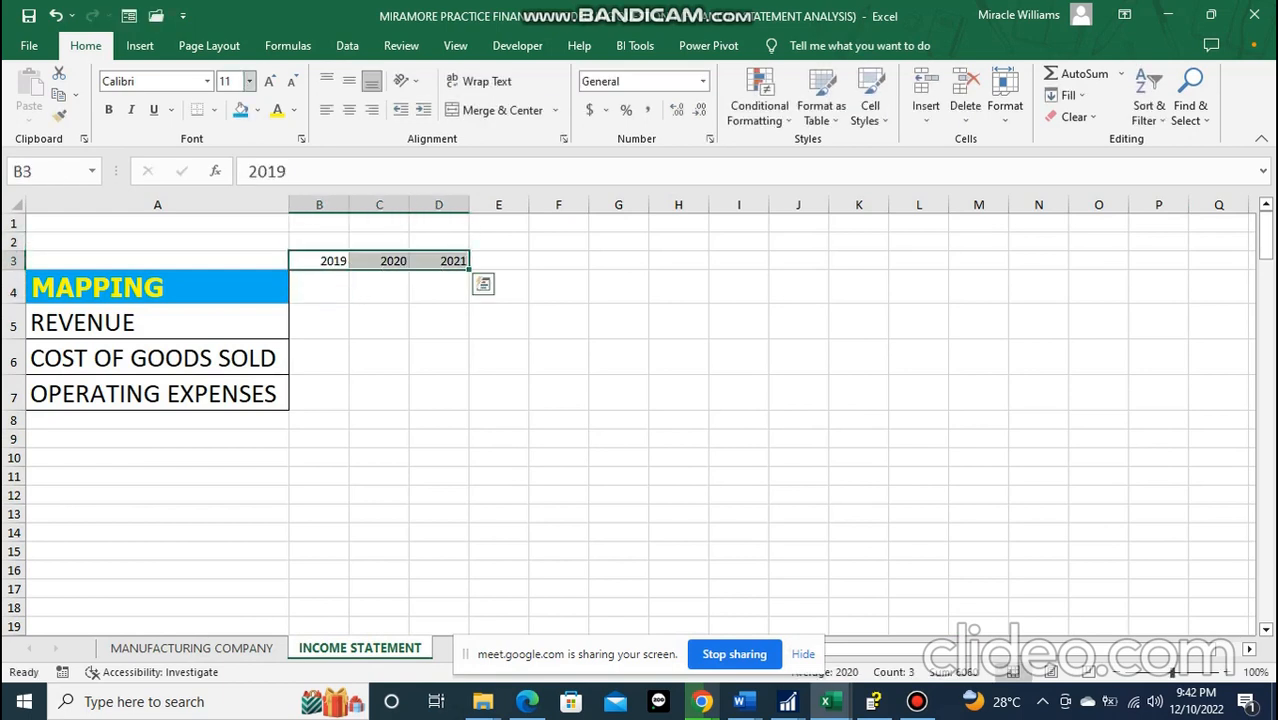
click(269, 81)
click(269, 81)
click(269, 81)
click(269, 81)
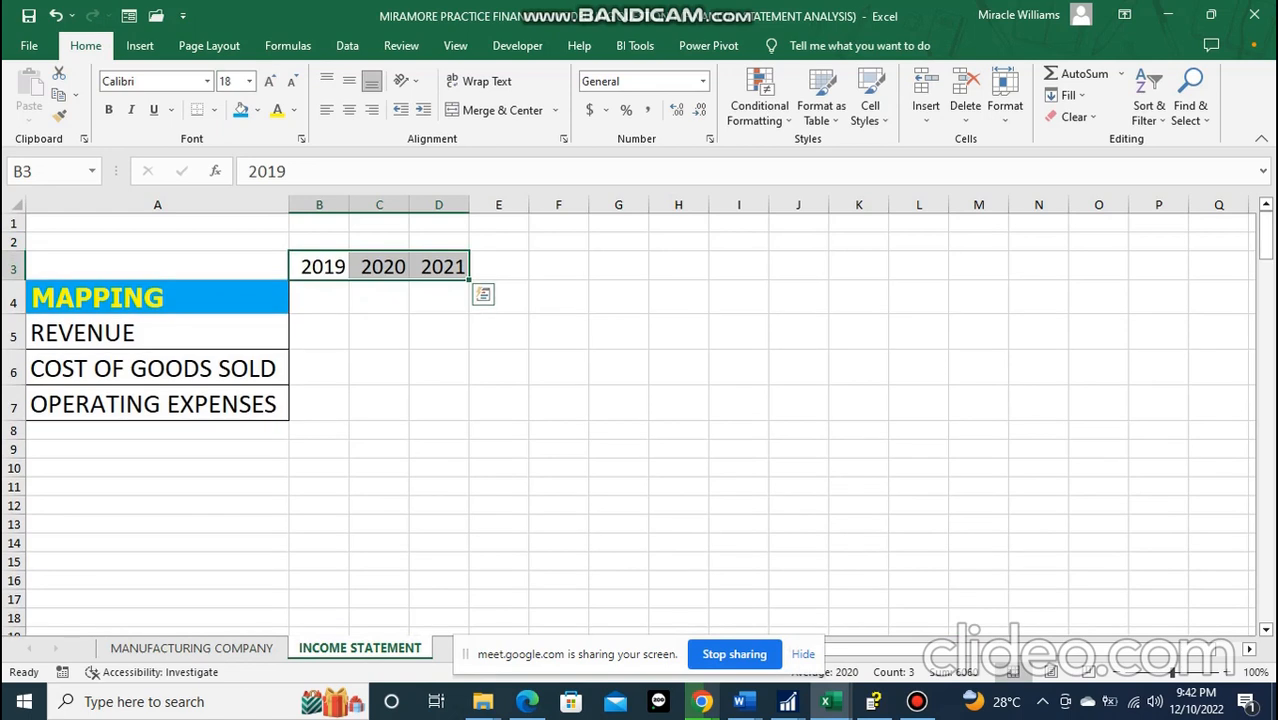
- Give the year headings in B3:D3 a blue fill and yellow font colour
click(379, 332)
drag(319, 266, 440, 266)
click(240, 110)
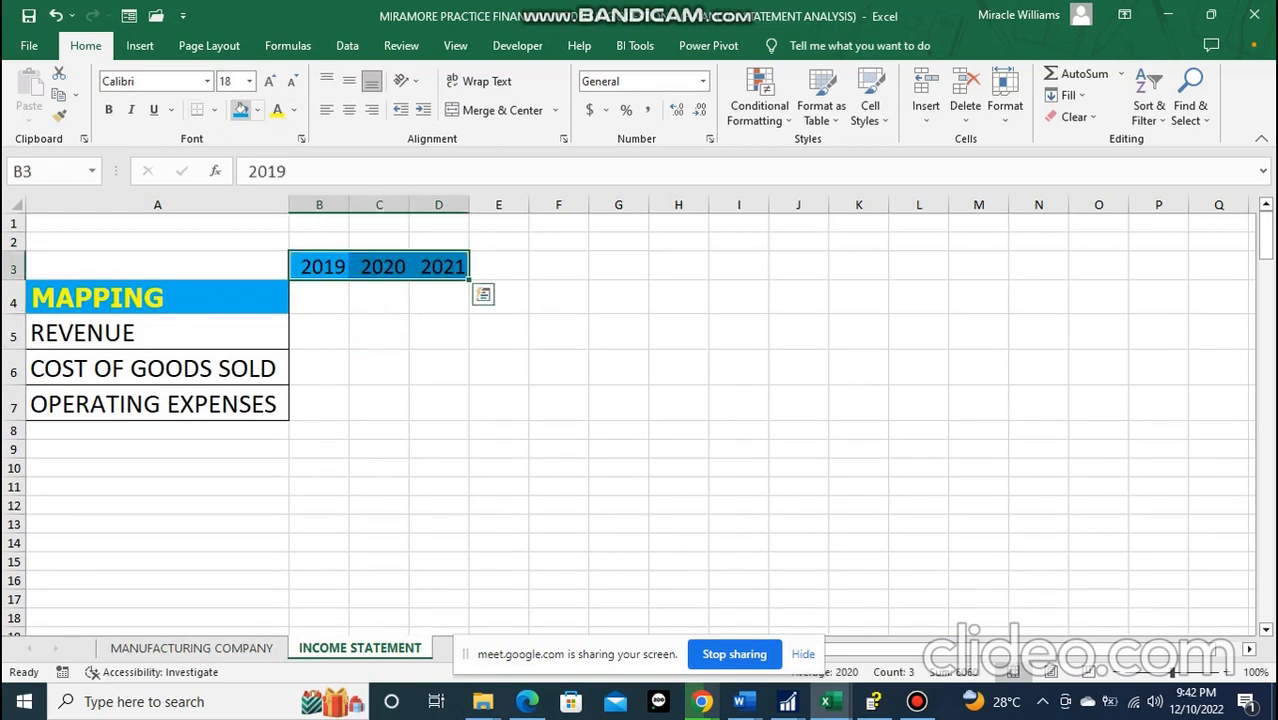
click(379, 403)
drag(319, 266, 440, 266)
click(277, 110)
- Make the year headings in B3:D3 bold and increase their font size to 22
click(379, 297)
drag(319, 266, 440, 266)
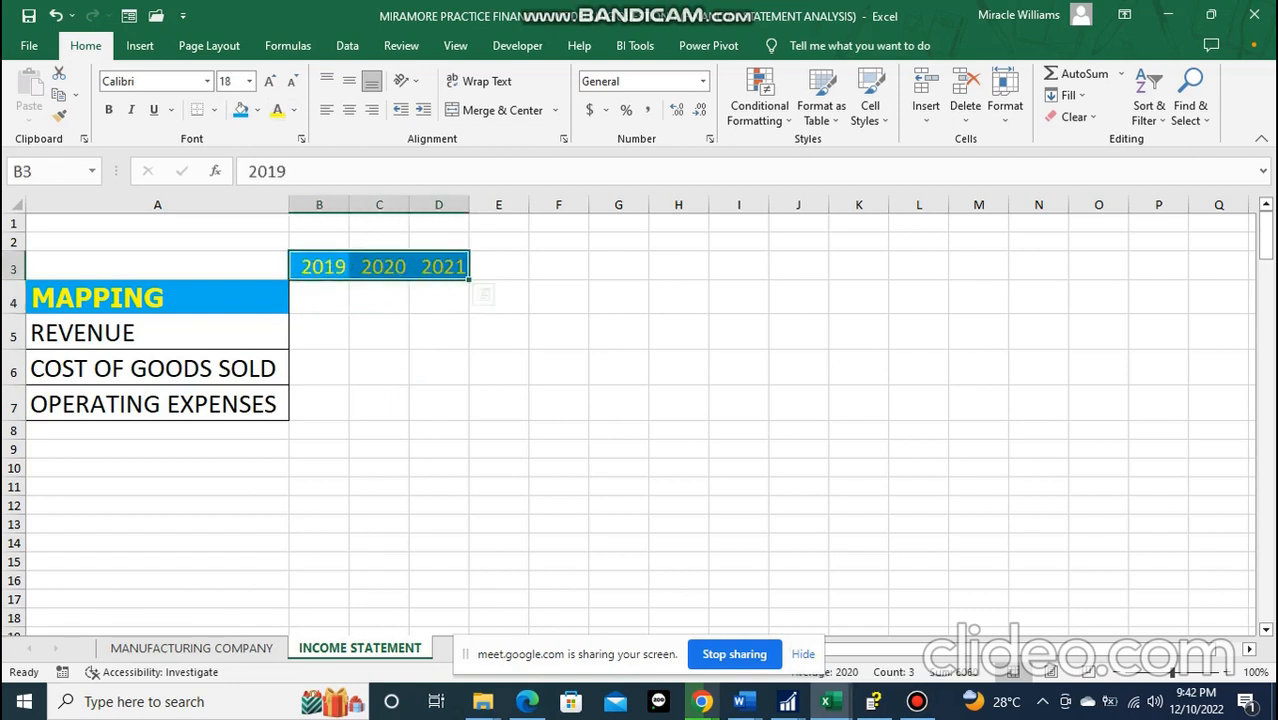
click(109, 110)
click(379, 367)
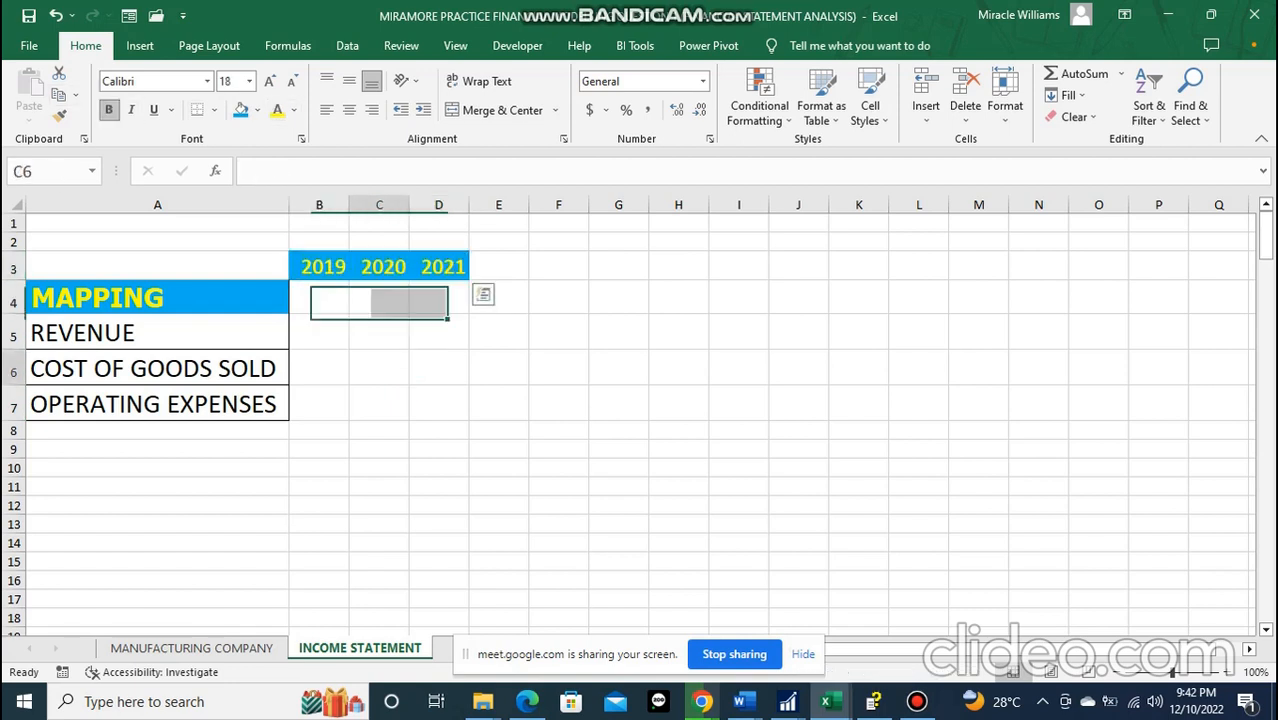
drag(319, 266, 440, 266)
click(269, 81)
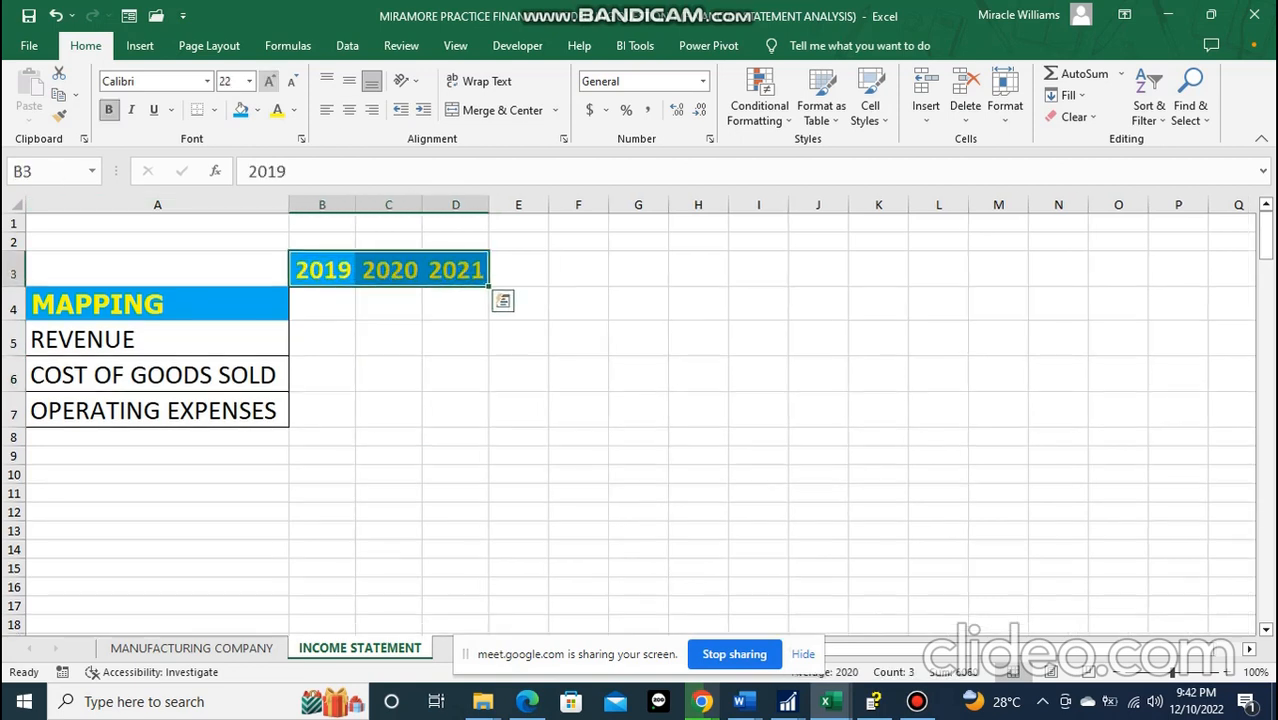
click(388, 373)
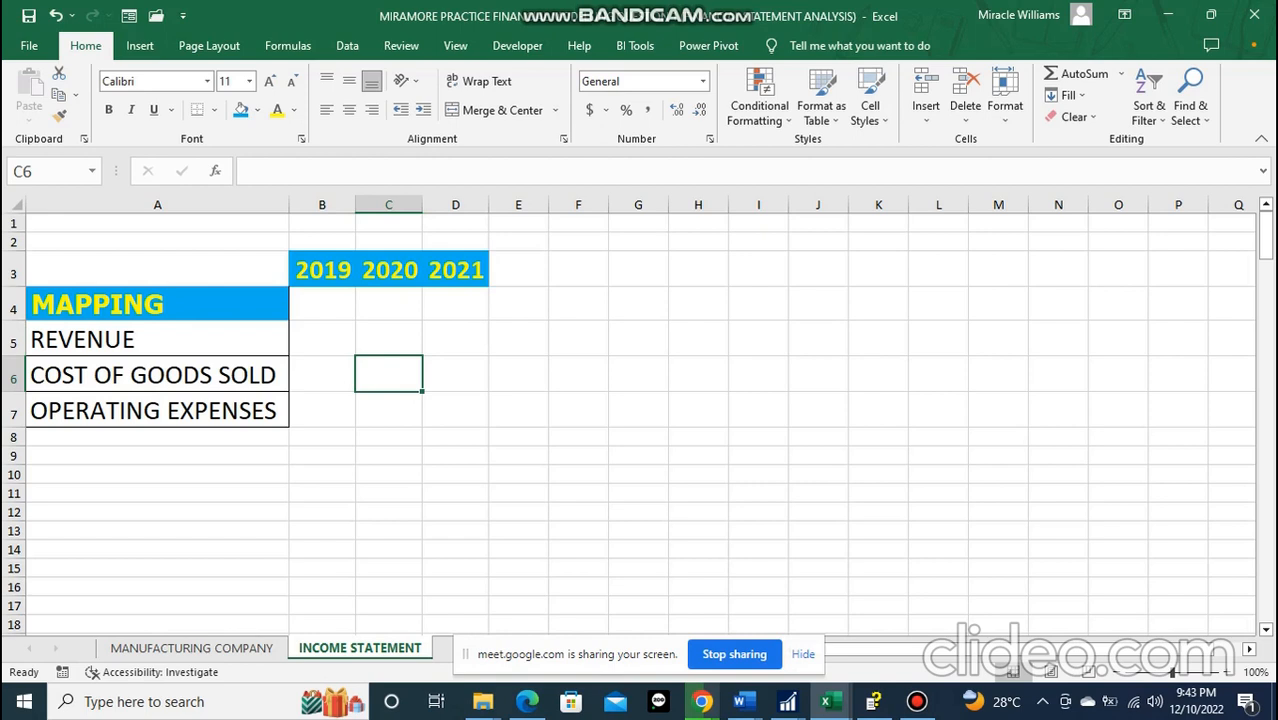
click(322, 270)
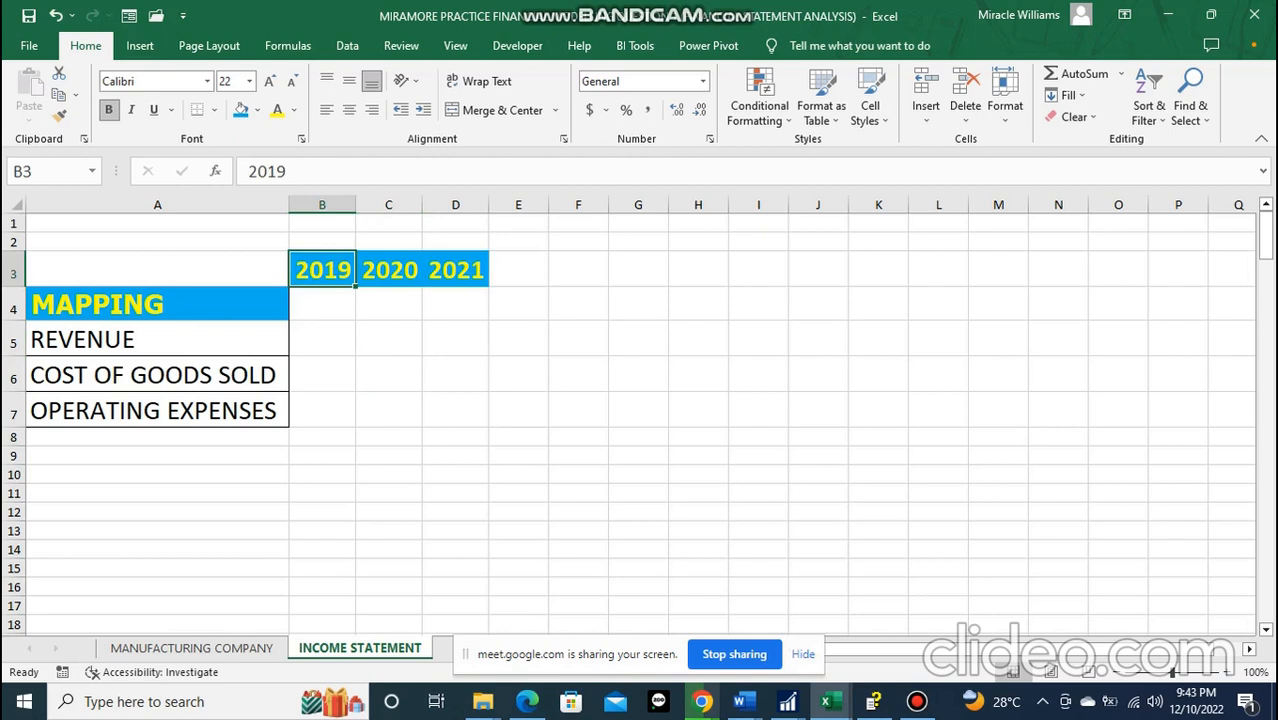
key(Down)
key(Down)
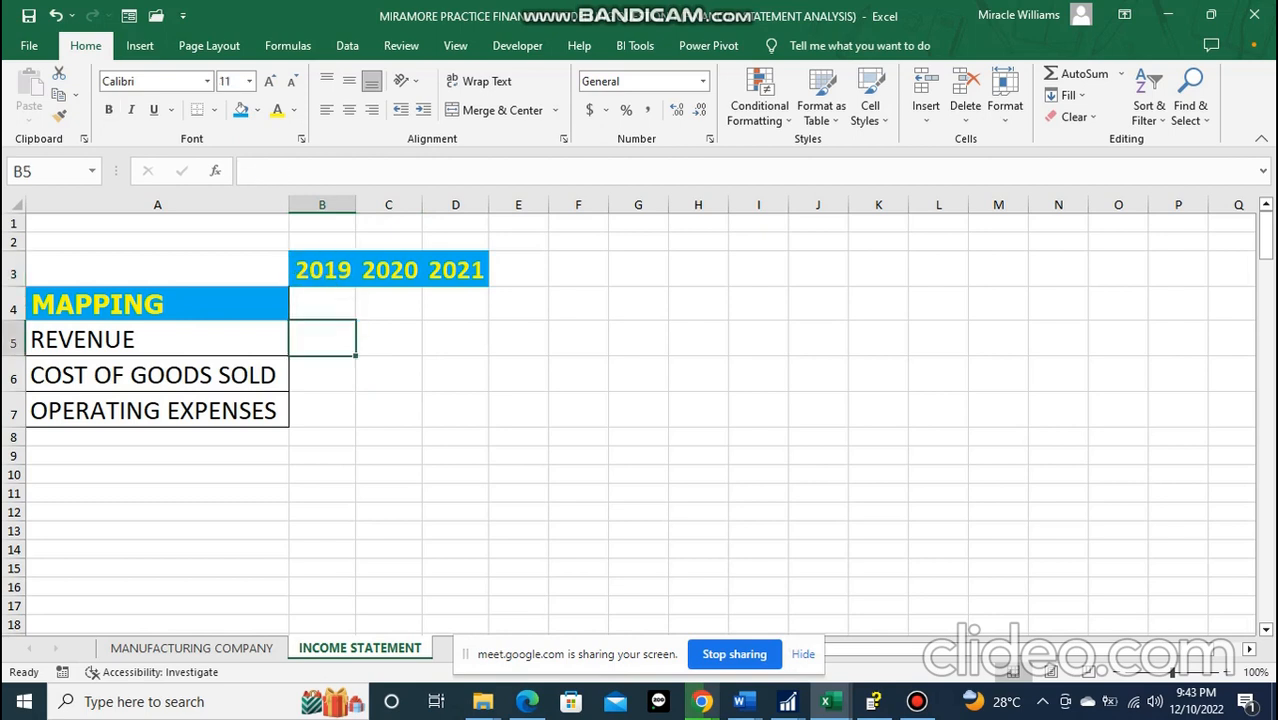
click(389, 270)
click(389, 339)
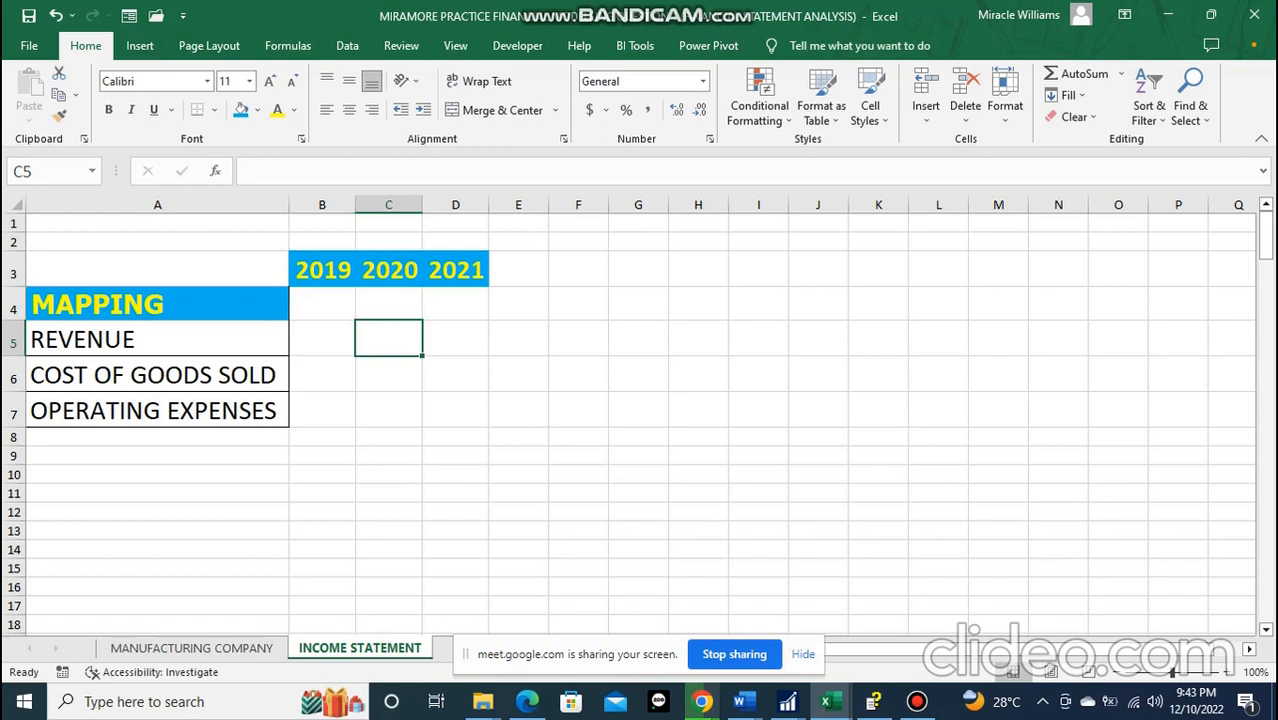
click(455, 270)
click(455, 339)
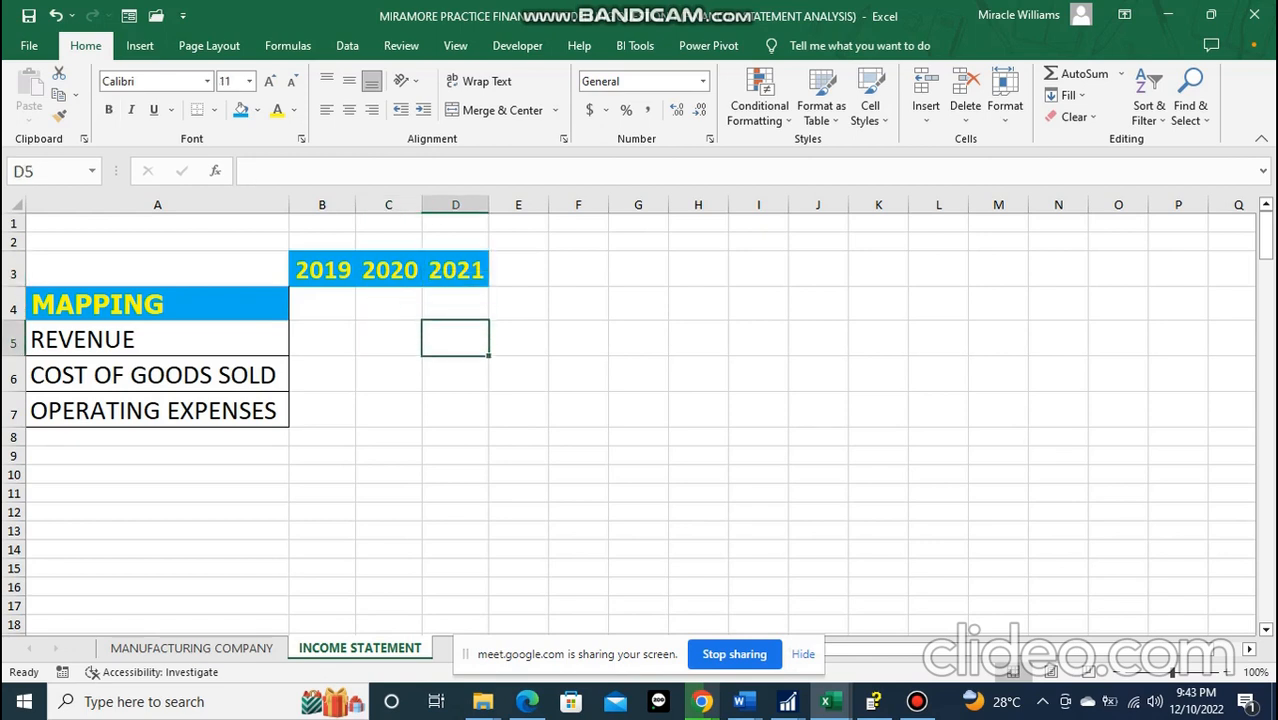
- Delete cells A4:D4 containing the MAPPING heading
click(157, 304)
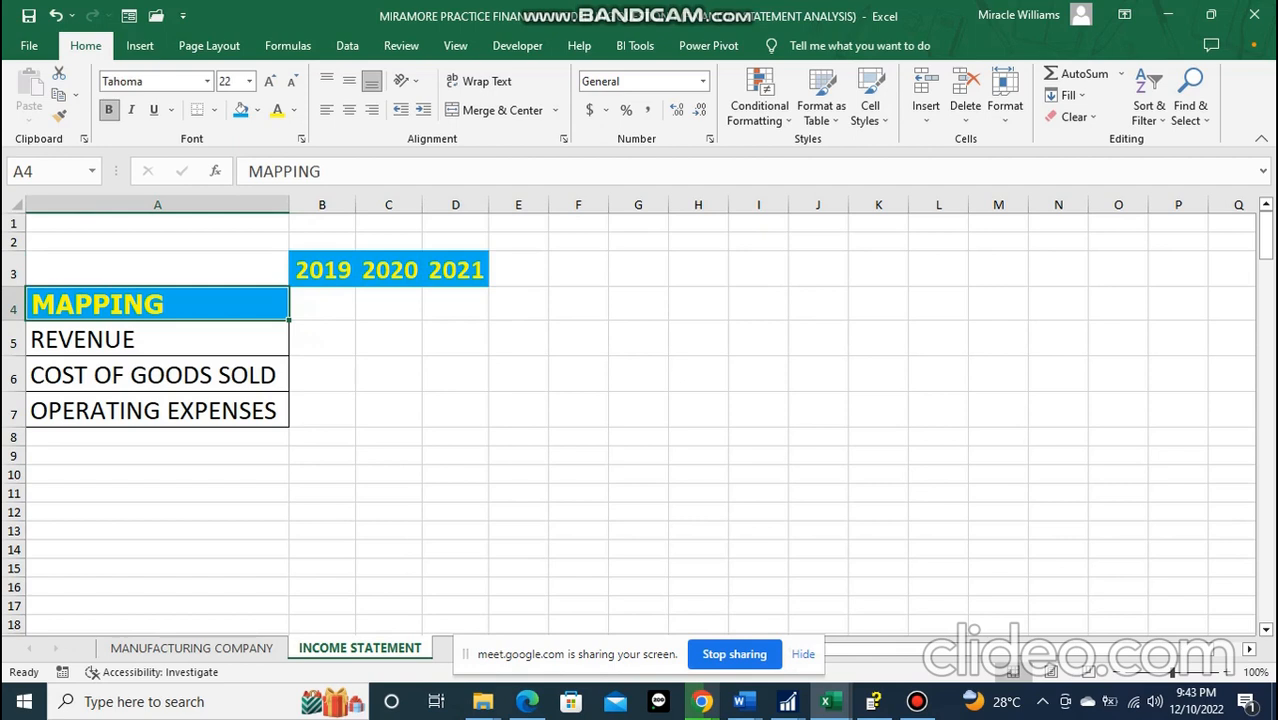
drag(300, 305, 460, 305)
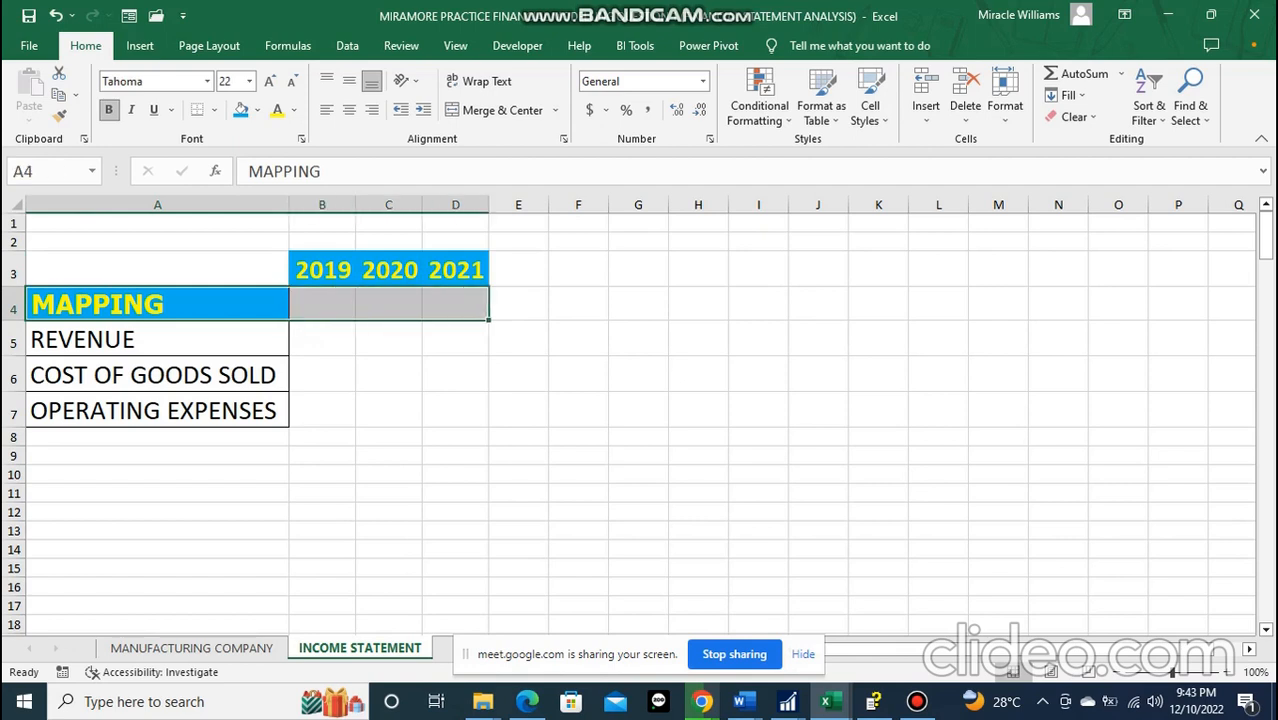
right_click(320, 305)
click(330, 431)
click(303, 510)
click(389, 395)
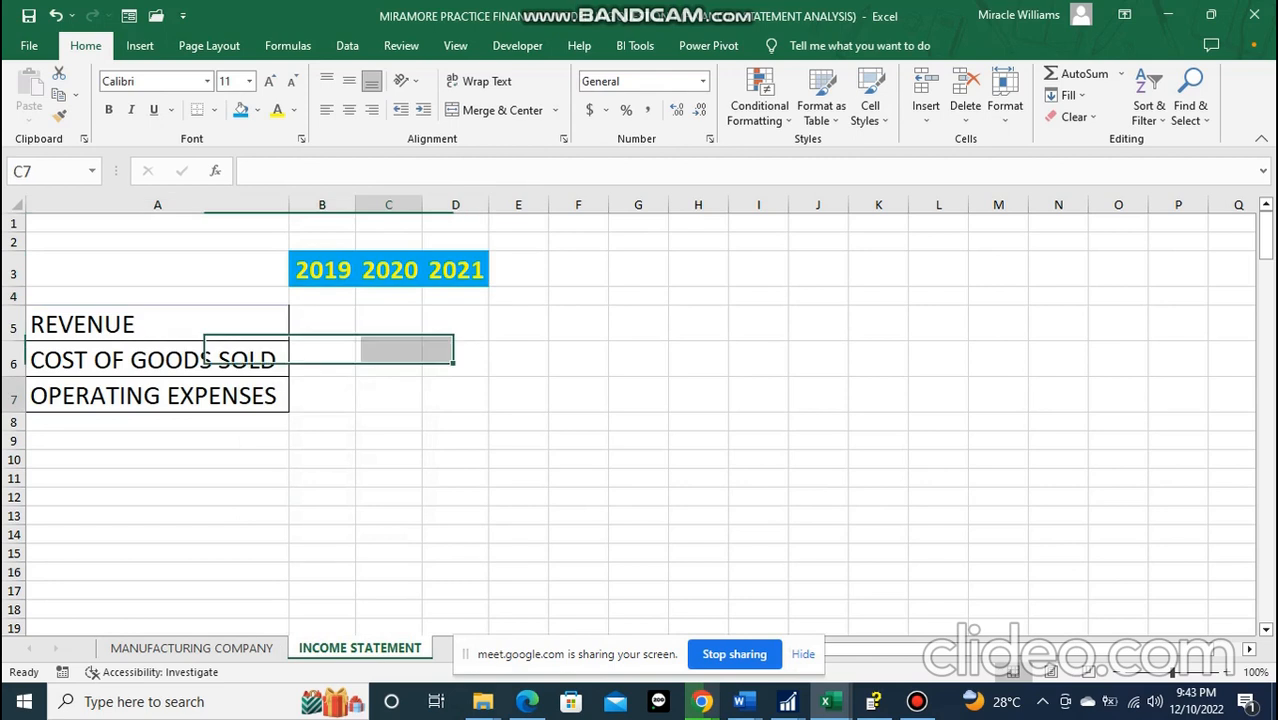
- Delete the blank cells A4:D4 so the REVENUE, COST OF GOODS SOLD and OPERATING EXPENSES labels move up directly below the year headings
drag(262, 297, 457, 298)
right_click(463, 297)
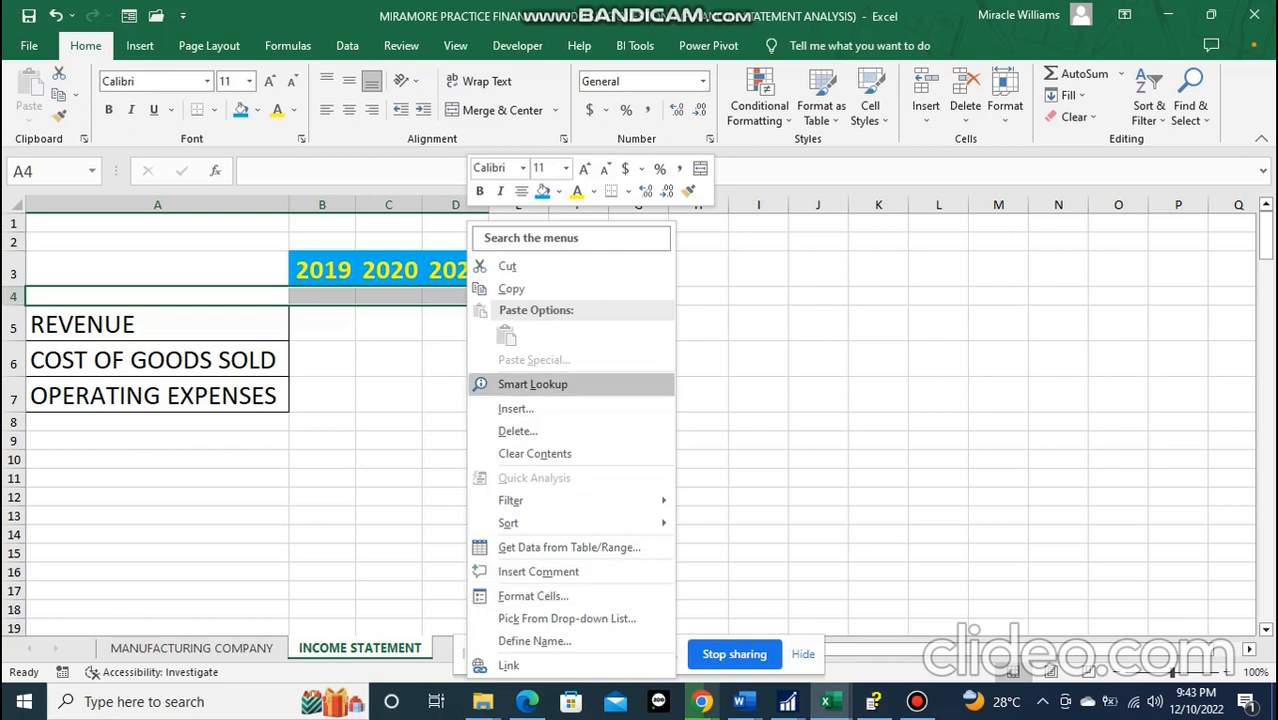
mouse_move(580, 500)
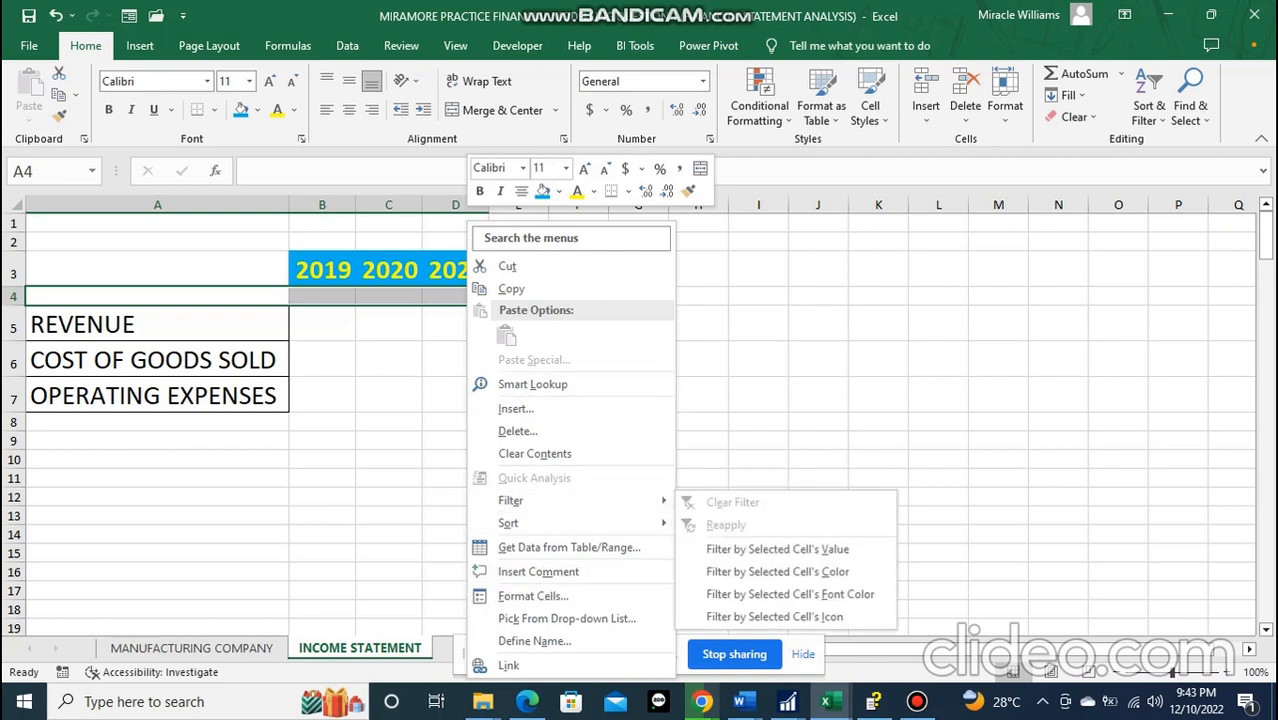
click(518, 431)
click(524, 480)
click(516, 462)
click(508, 506)
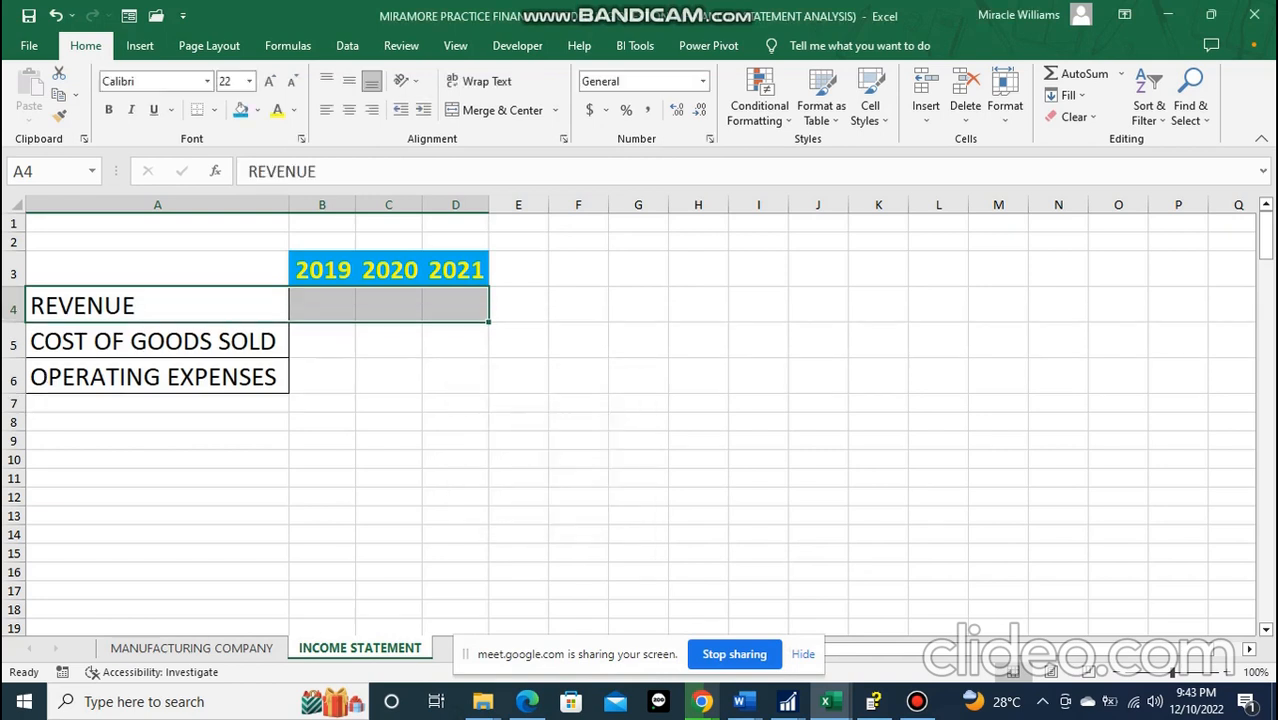
click(322, 377)
click(322, 305)
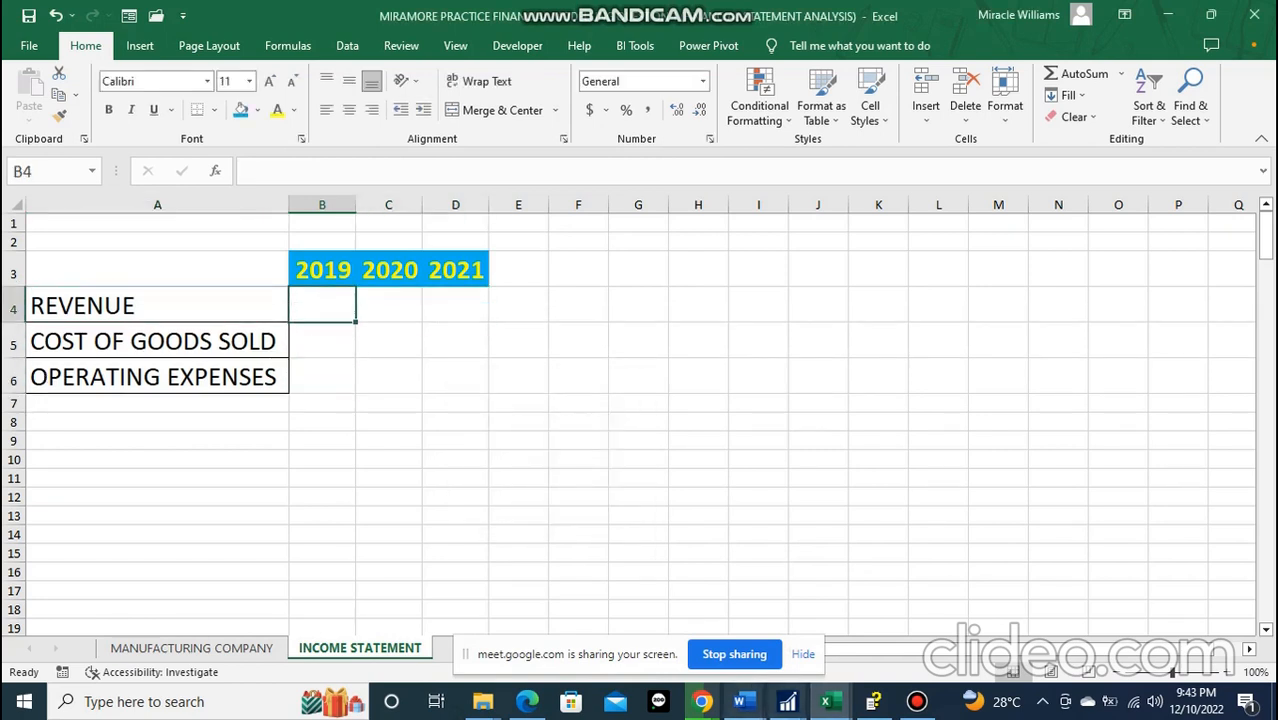
click(917, 702)
click(917, 702)
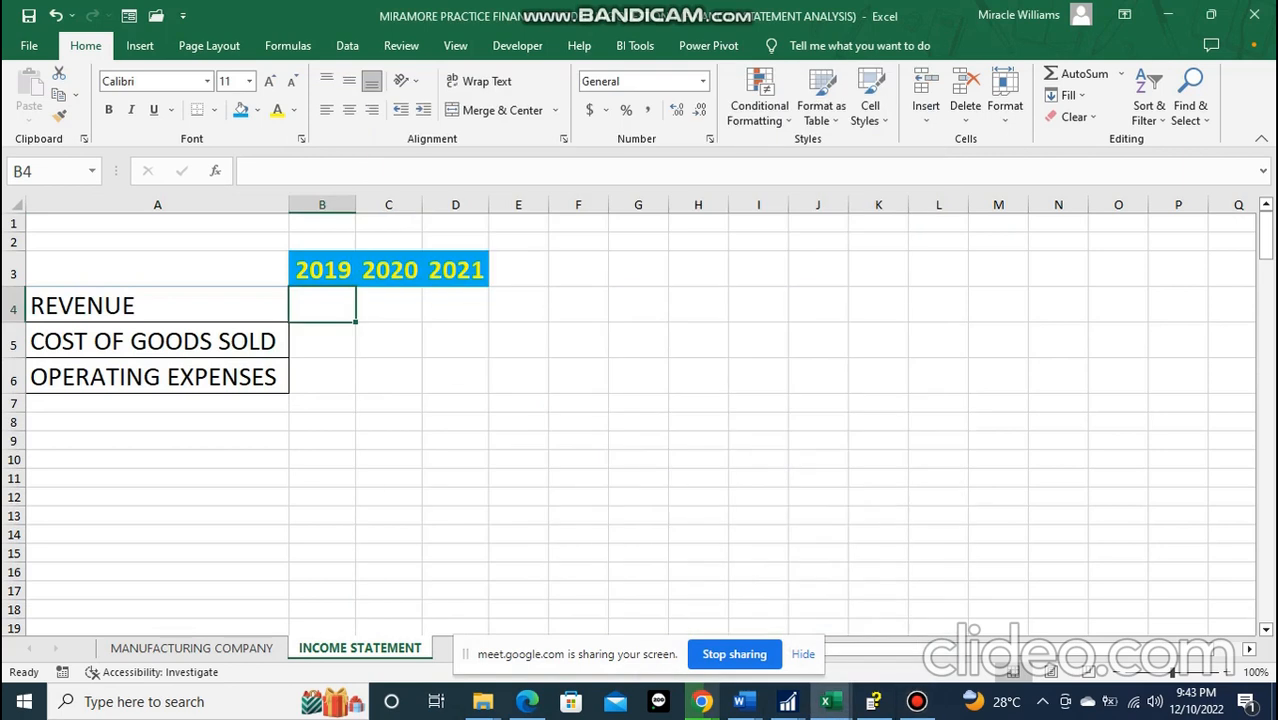
click(389, 305)
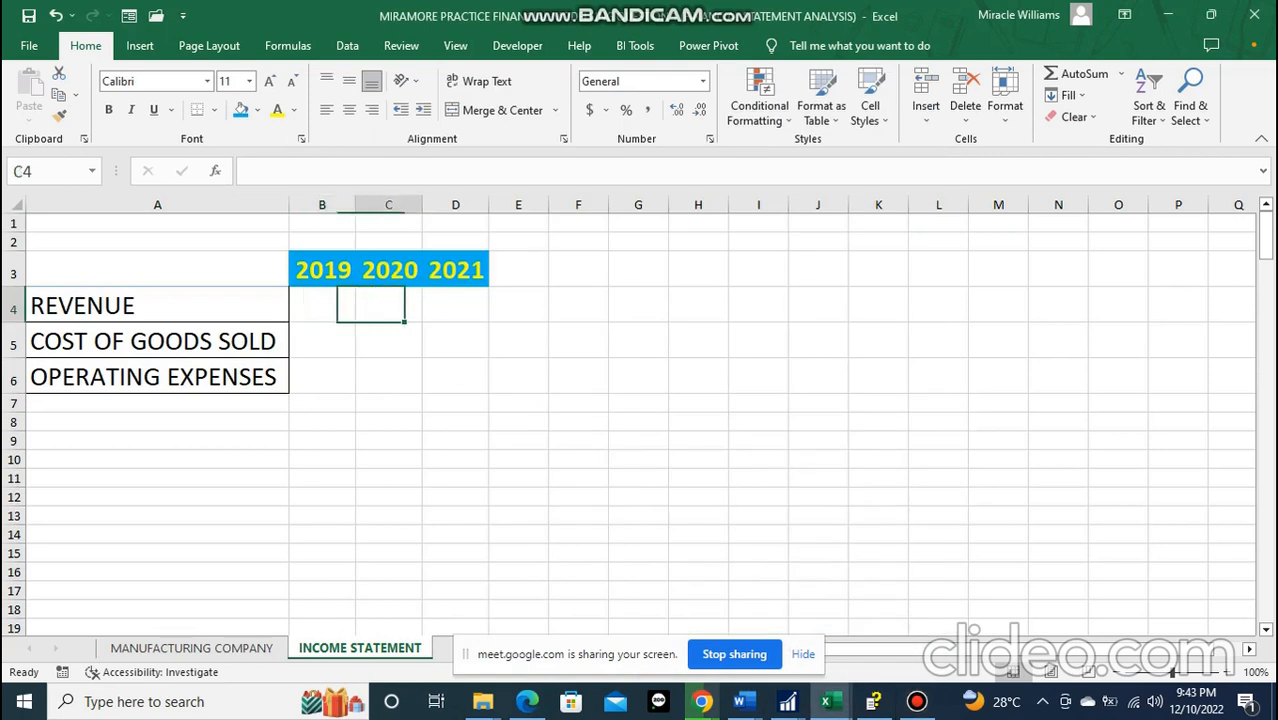
click(917, 702)
click(866, 130)
click(866, 130)
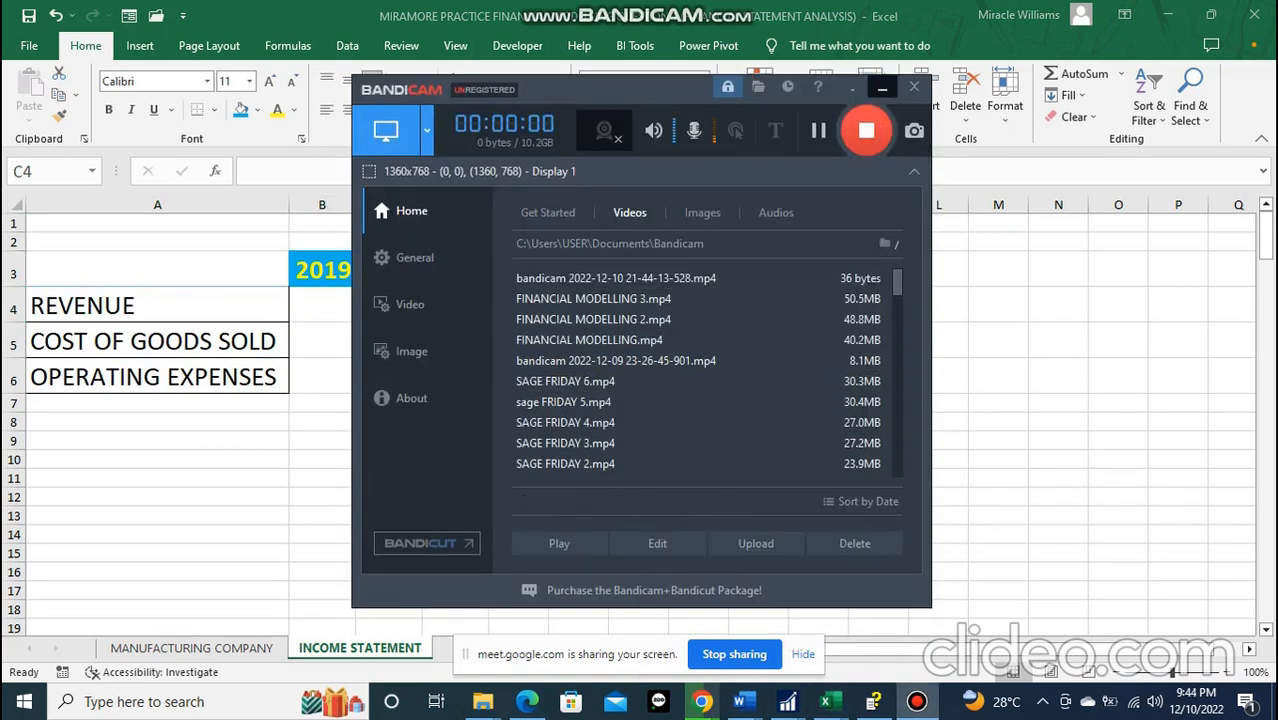
click(917, 702)
click(322, 305)
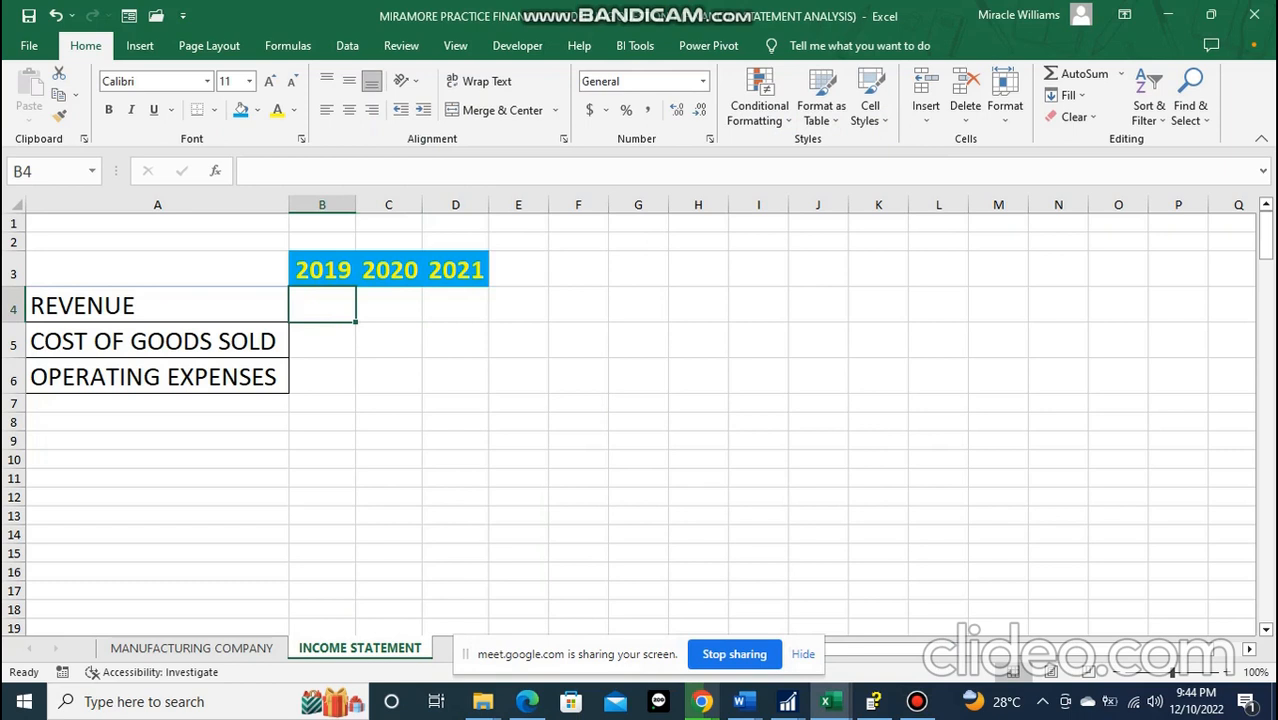
right_click(13, 377)
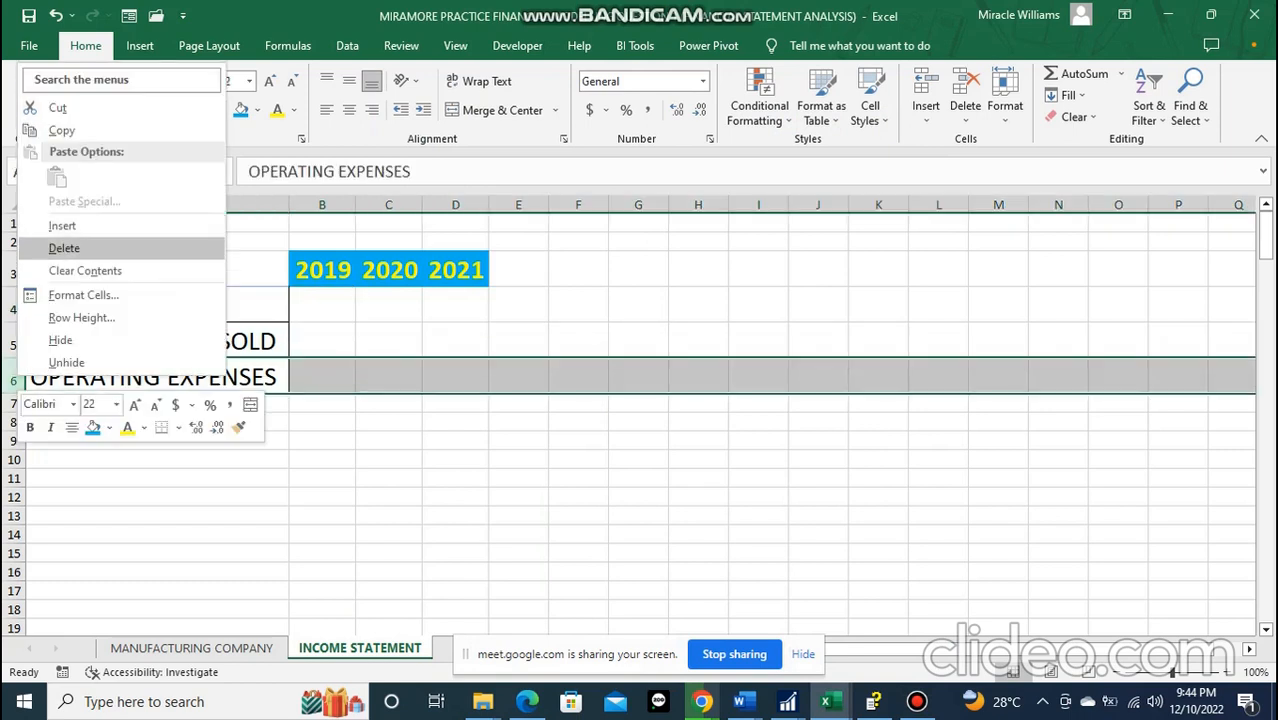
click(322, 422)
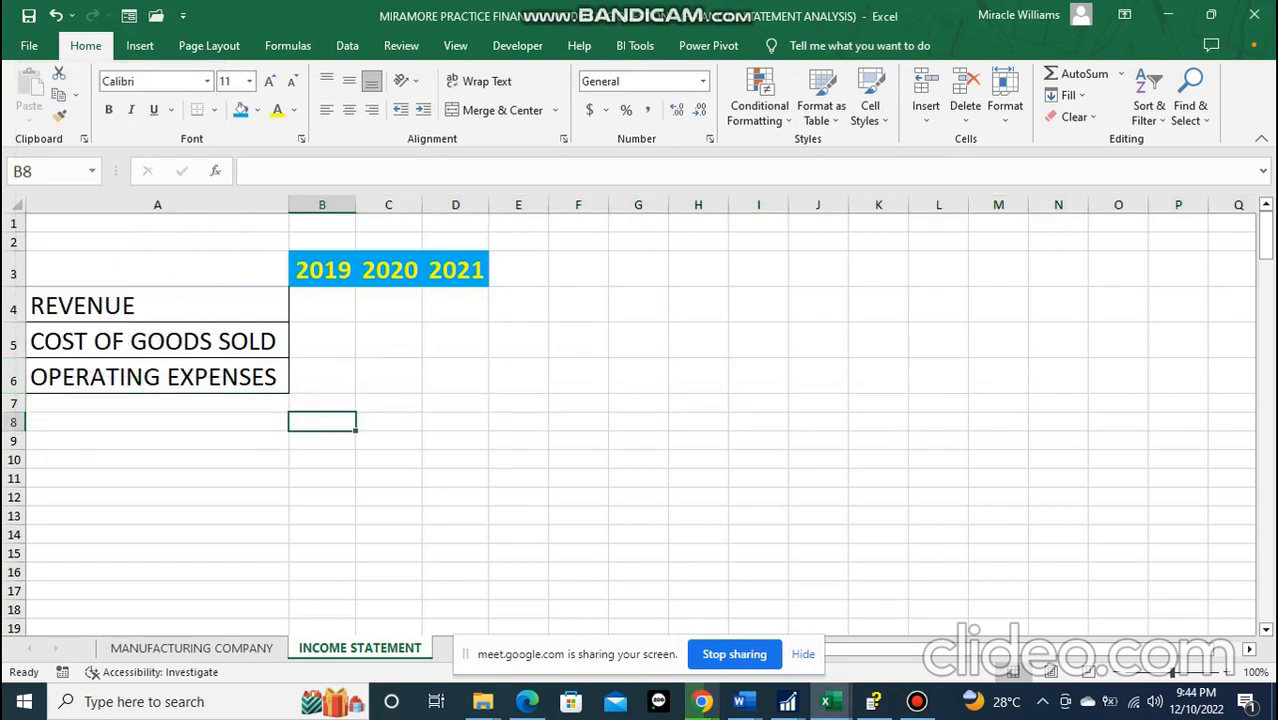
- Look over the source table on the MANUFACTURING COMPANY sheet and return to the INCOME STATEMENT sheet
click(191, 648)
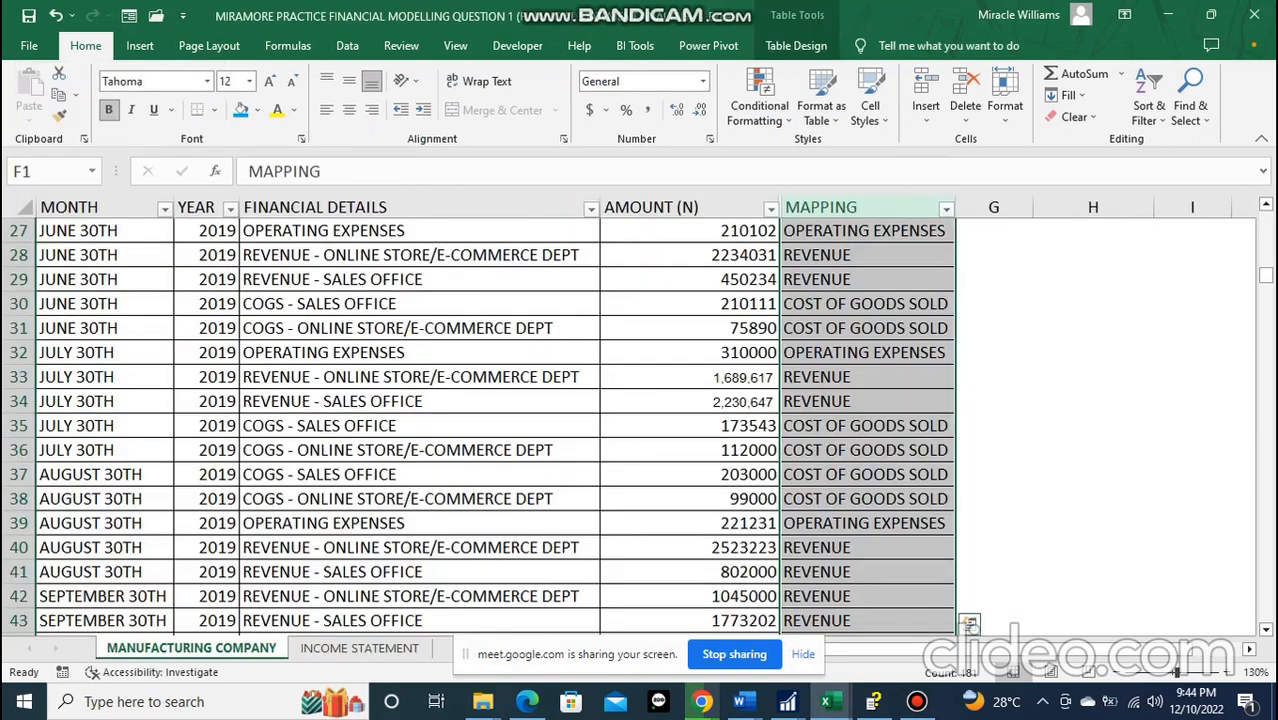
scroll(640, 427, up, 9)
click(360, 648)
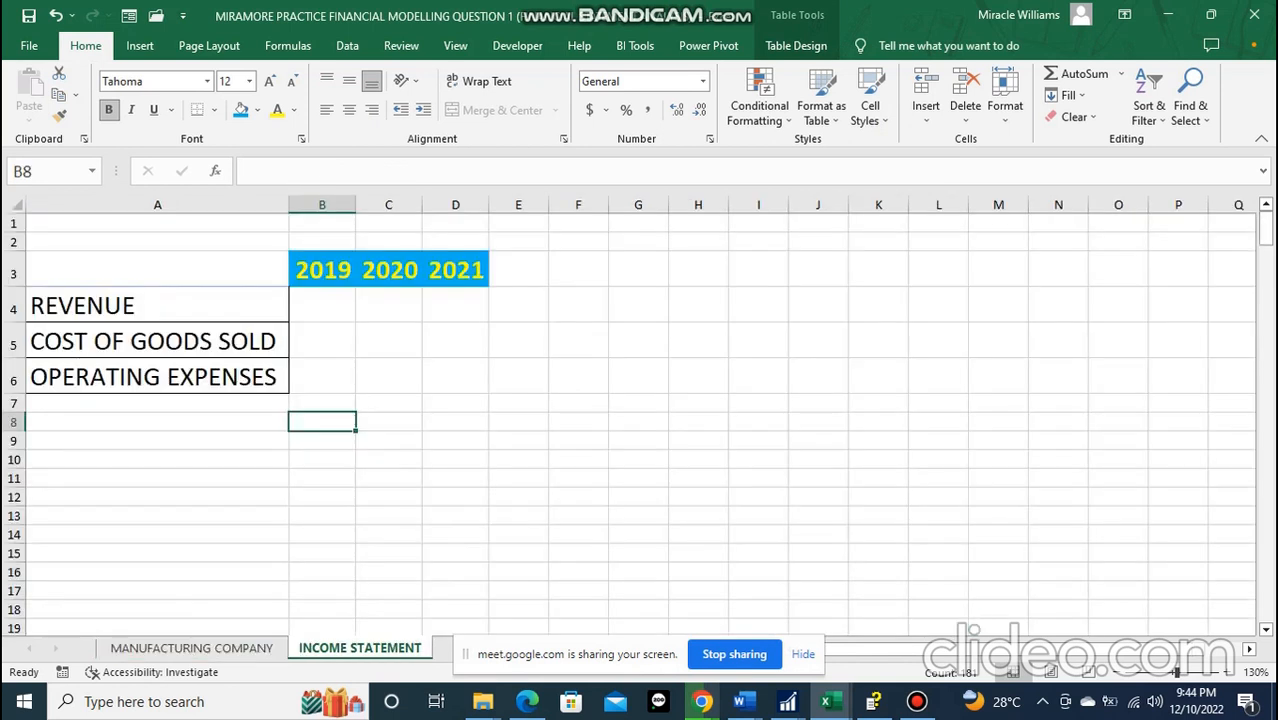
- Start a SUMIFS formula in B4 for the 2019 REVENUE amount
click(322, 305)
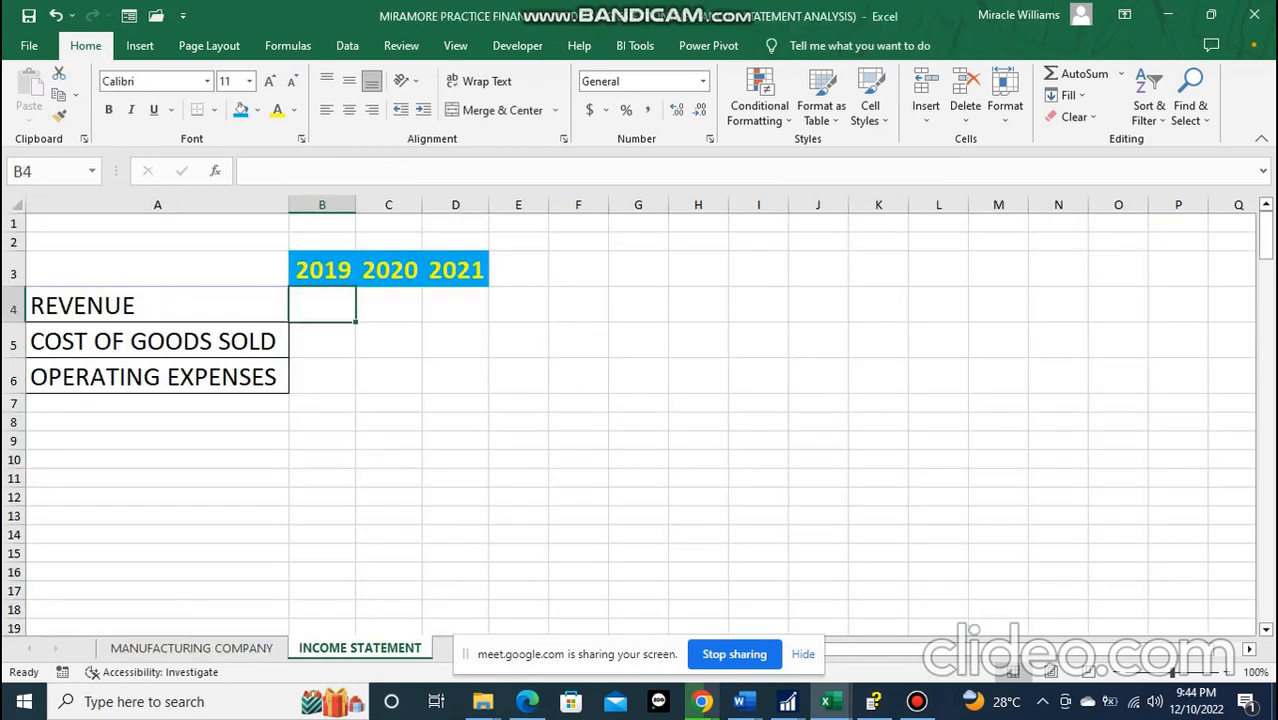
text(SU)
key(BackSpace)
key(BackSpace)
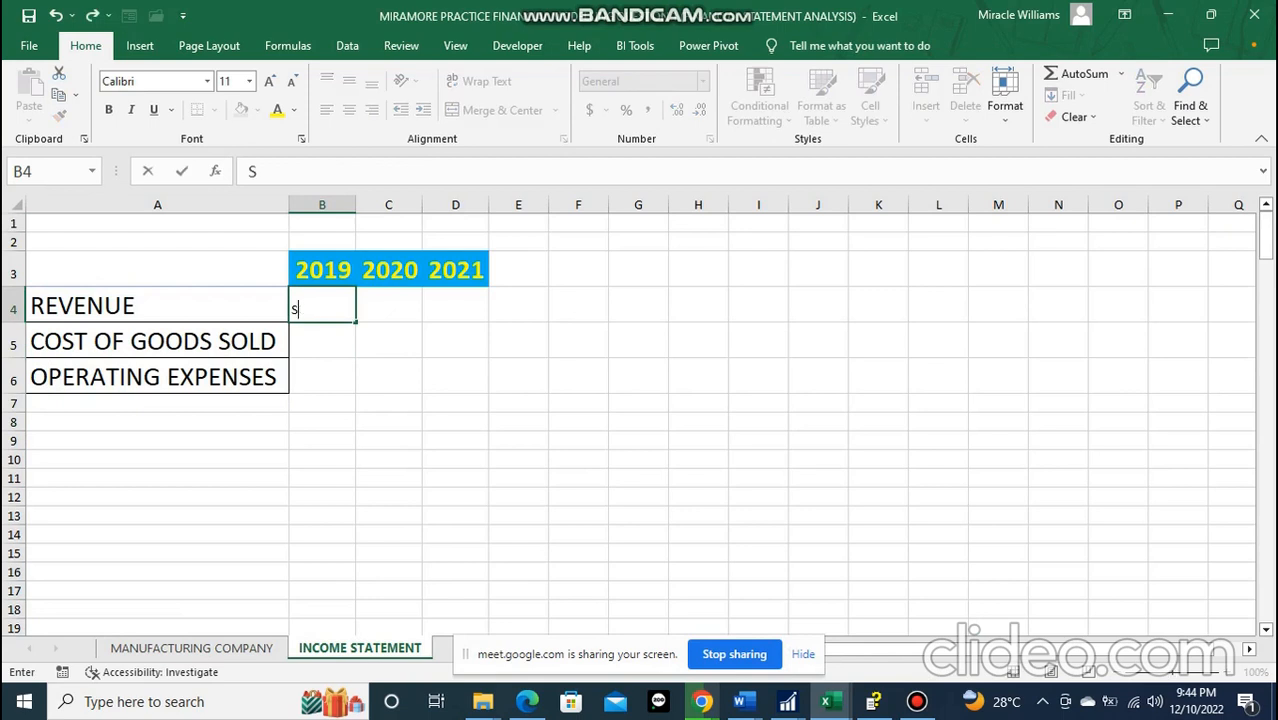
text(=)
text(SUMIFS)
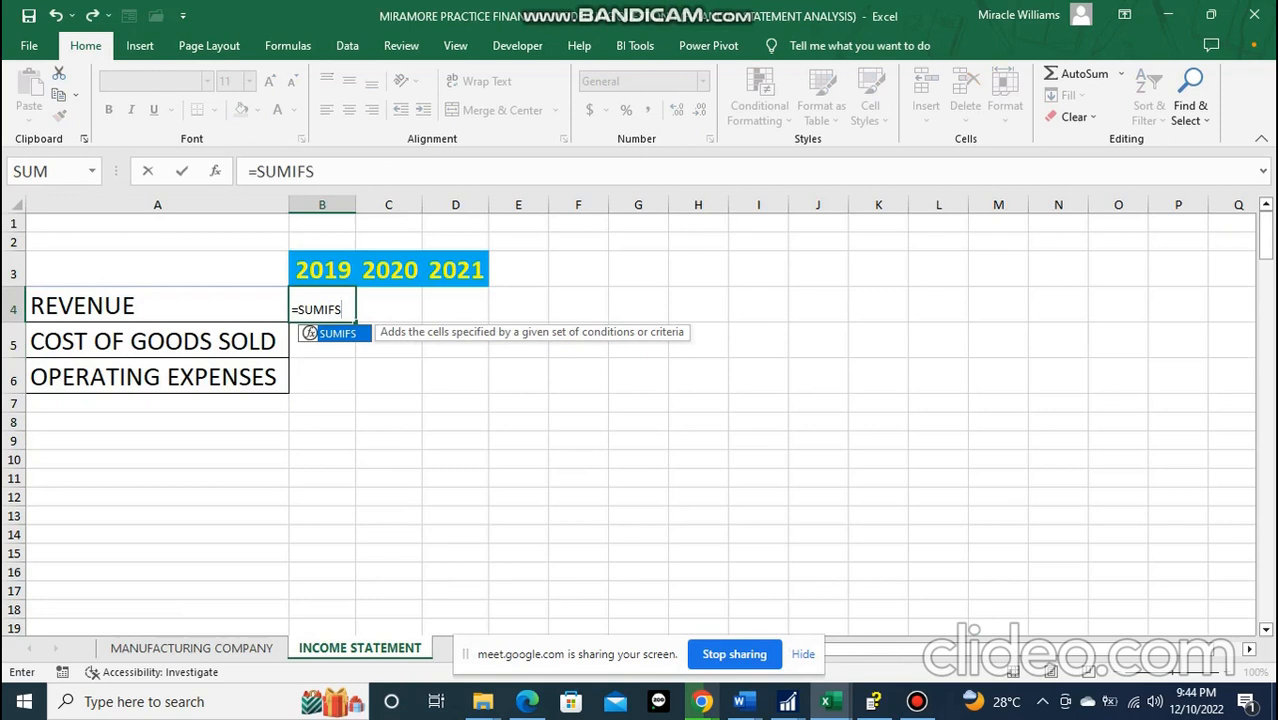
text(()
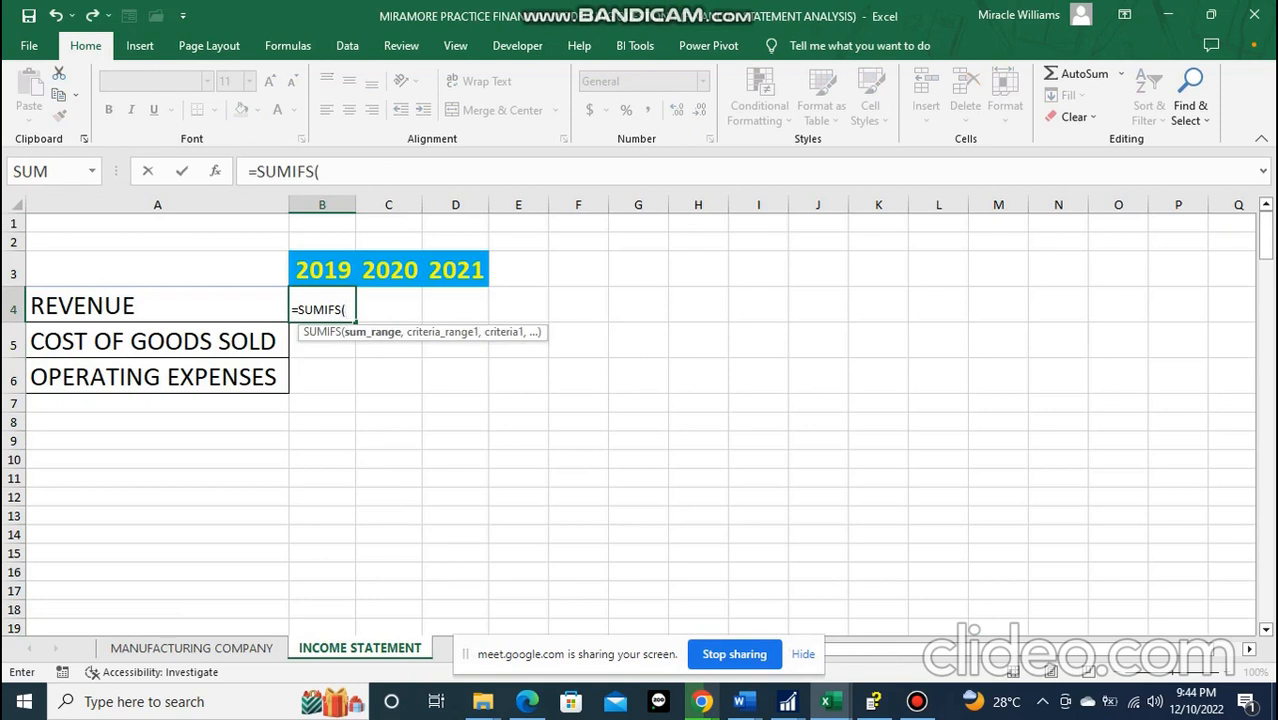
- Switch to the Google Meet call in Chrome to check the meeting
click(917, 701)
click(917, 701)
mouse_move(702, 701)
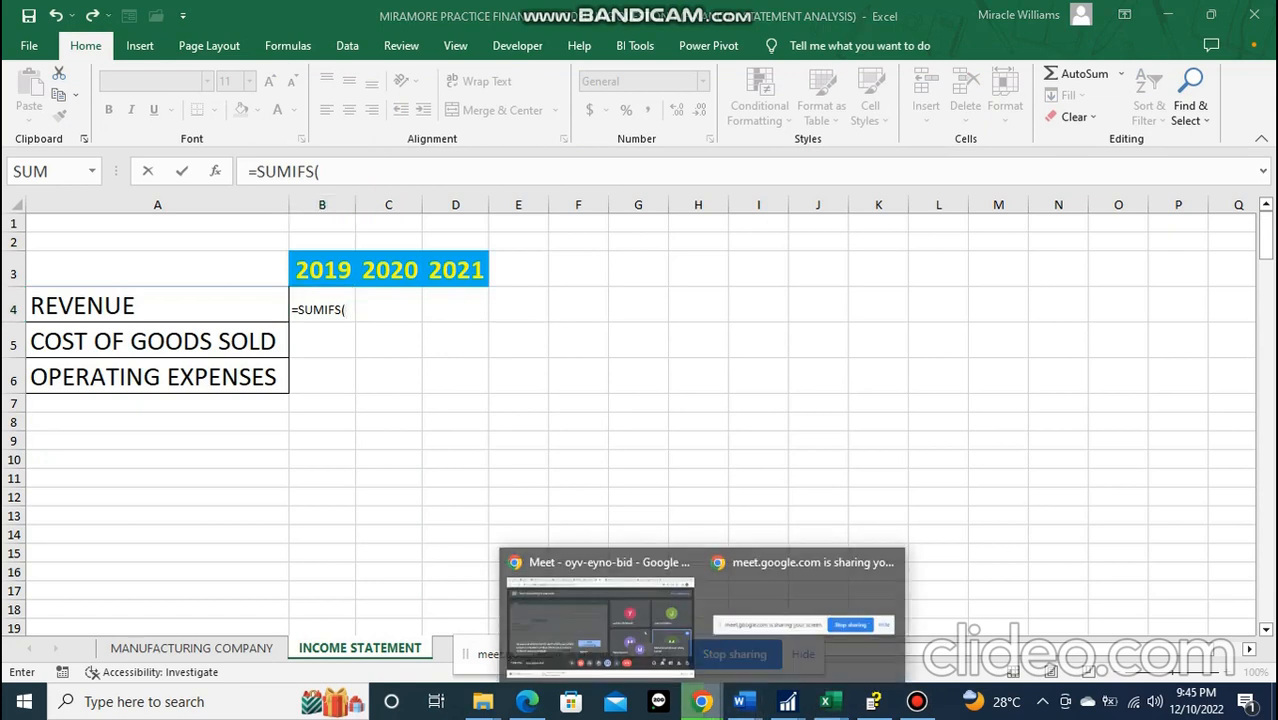
click(600, 615)
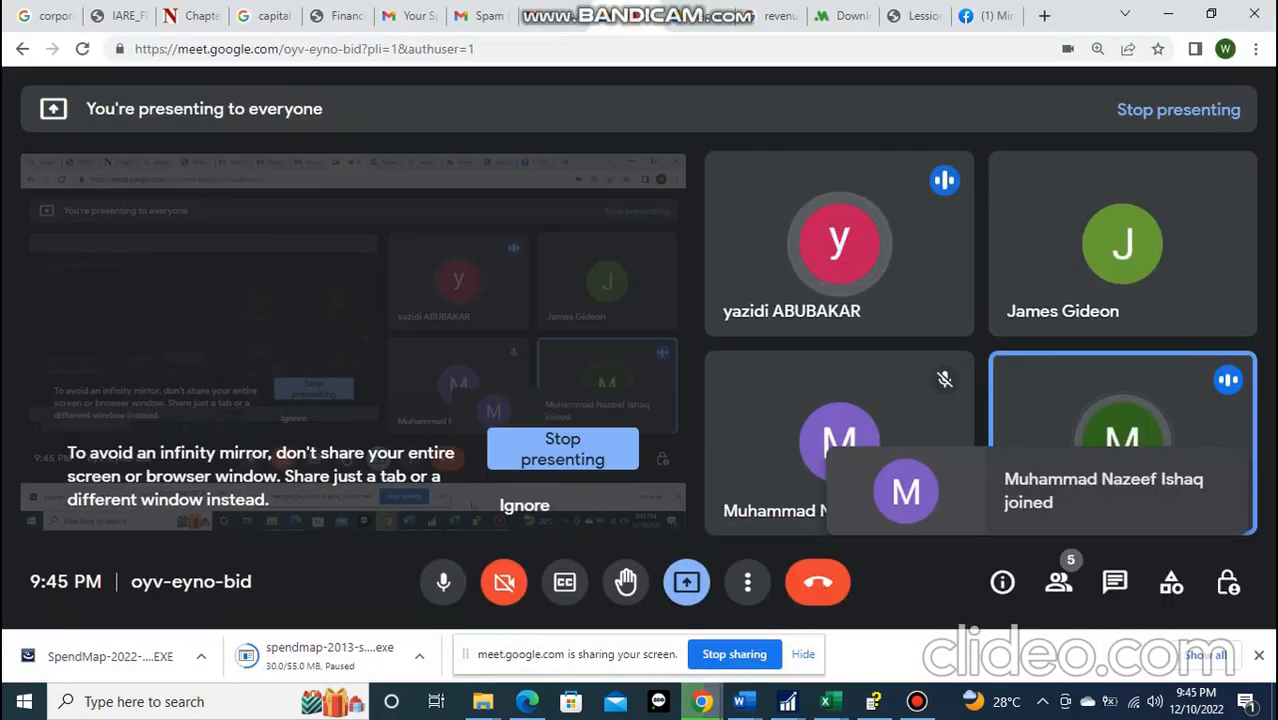
mouse_move(826, 701)
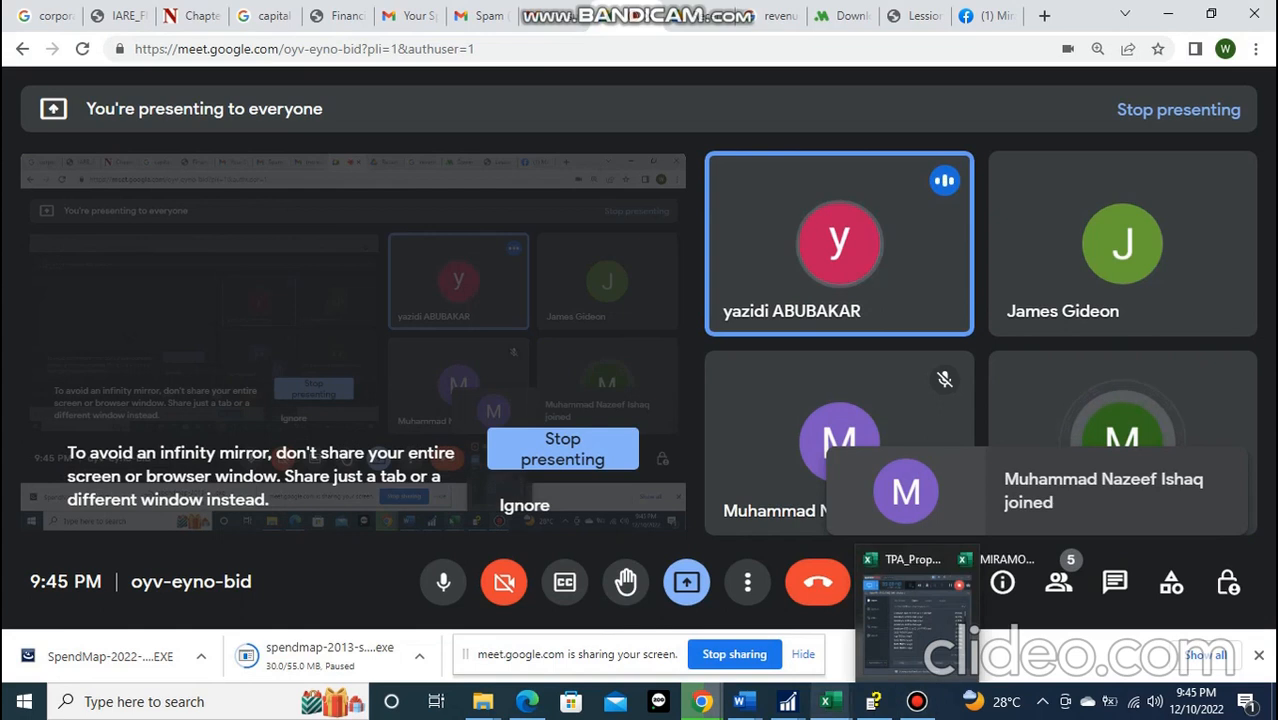
- Return to the Excel workbook and set the SUMIFS sum range to column $D:$D (AMOUNT) of the MANUFACTURING COMPANY sheet
click(930, 615)
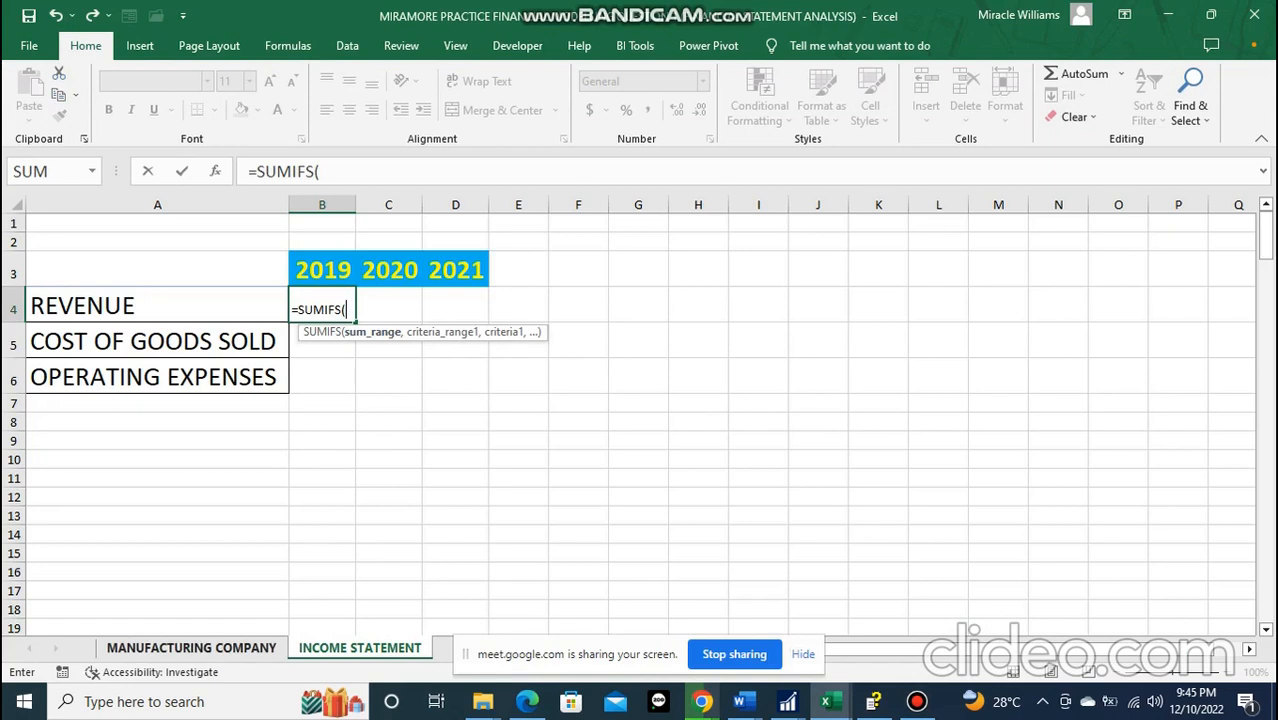
click(191, 647)
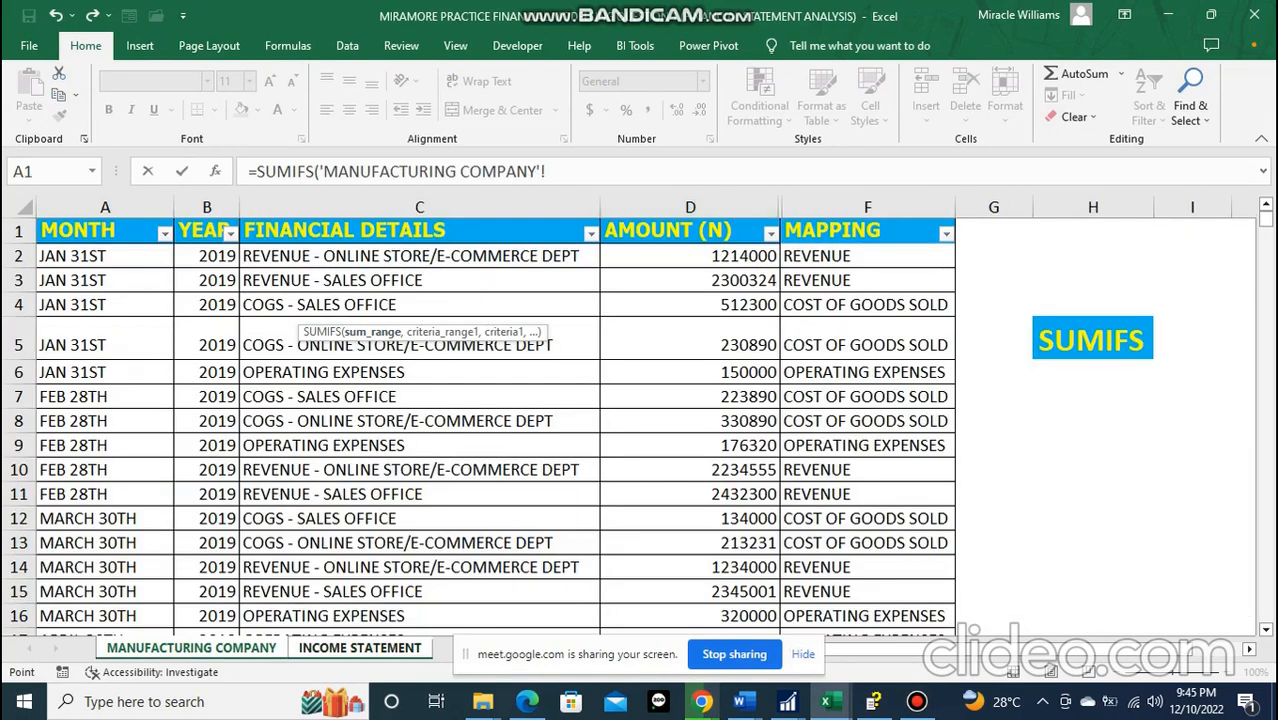
click(690, 207)
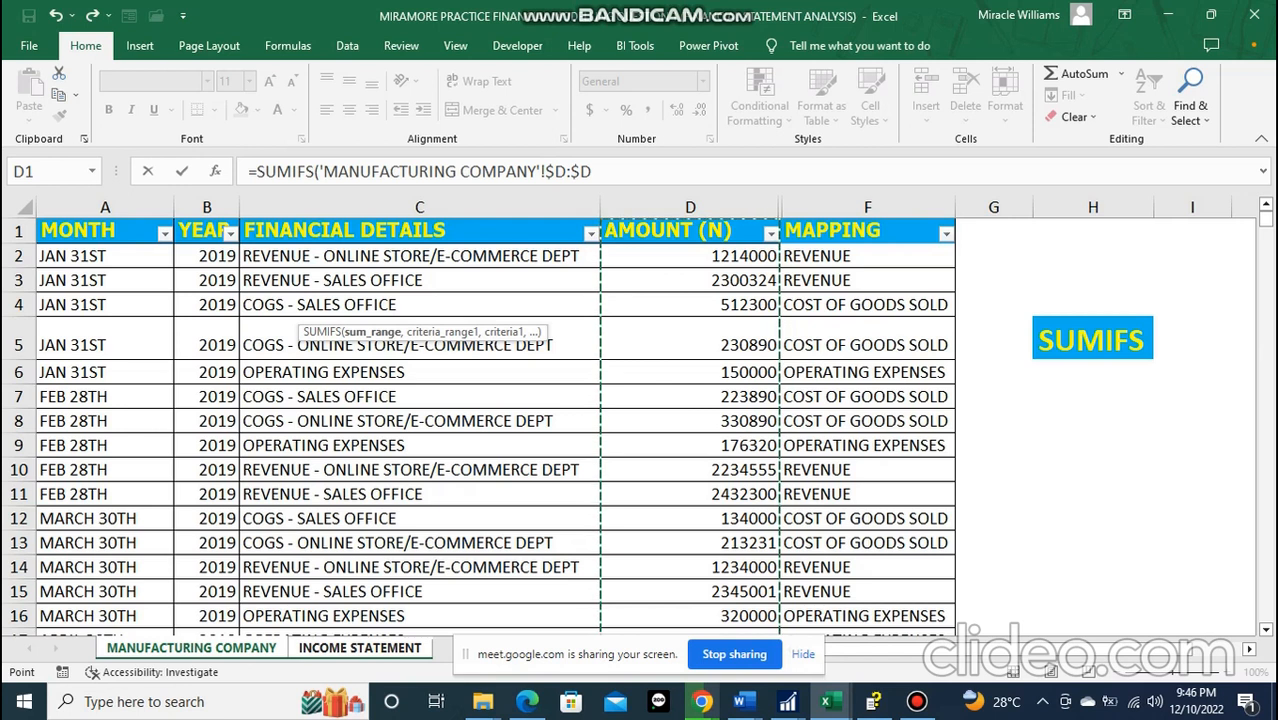
click(594, 172)
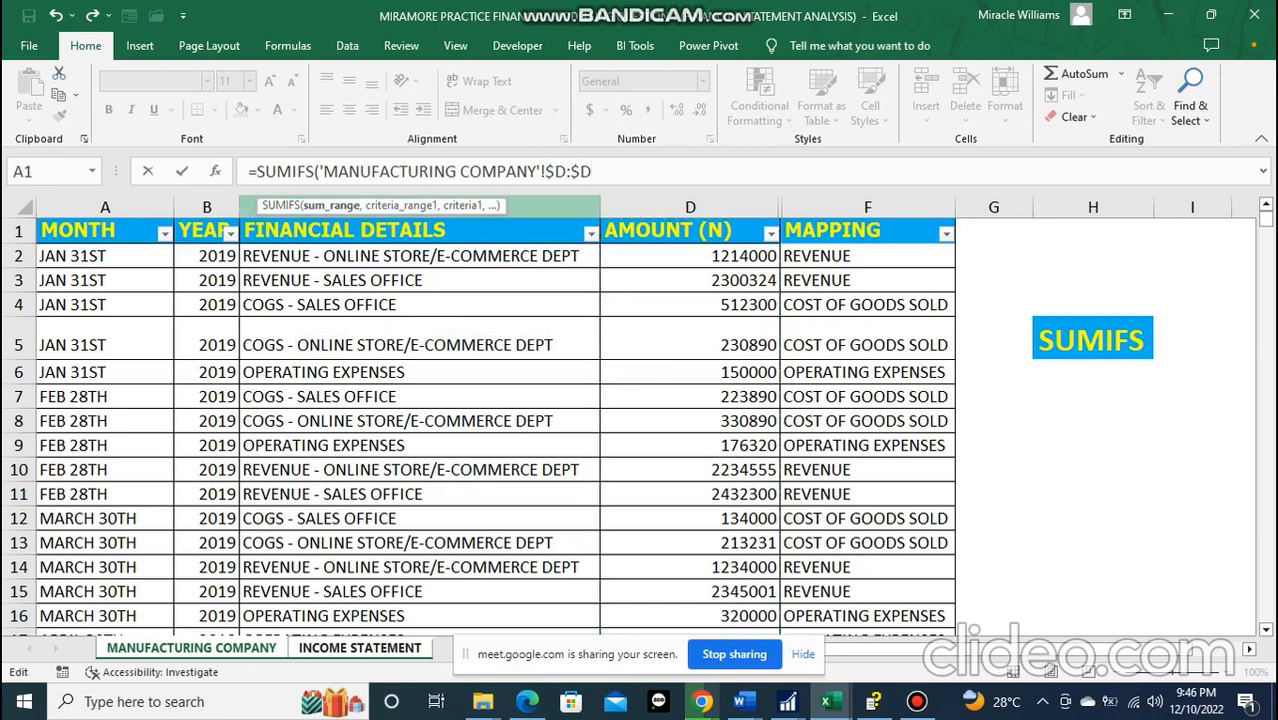
text(,)
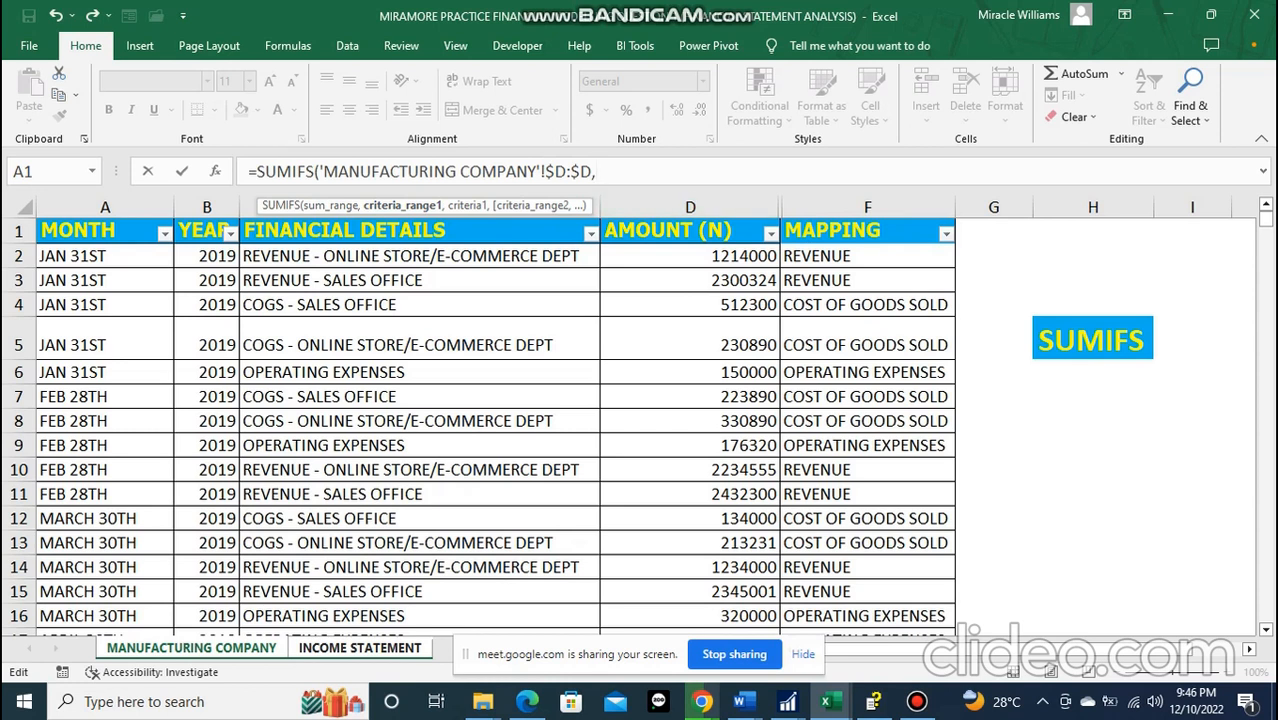
click(360, 648)
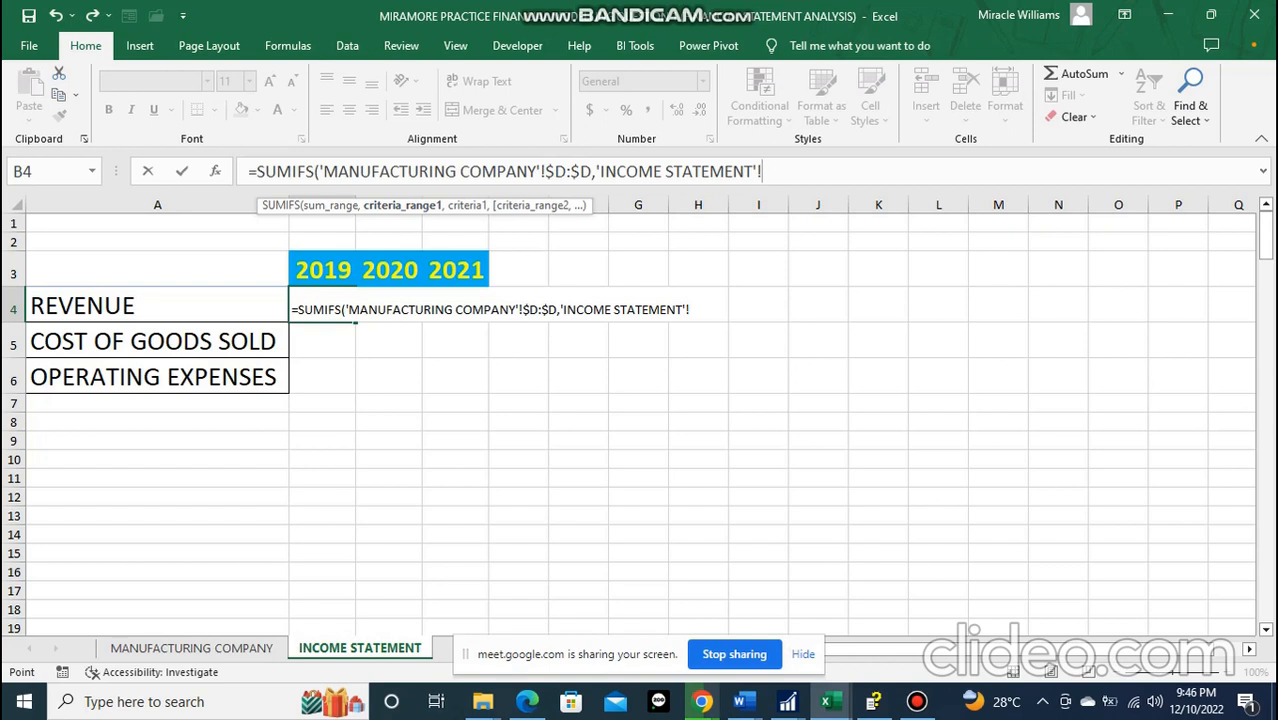
drag(690, 310, 563, 310)
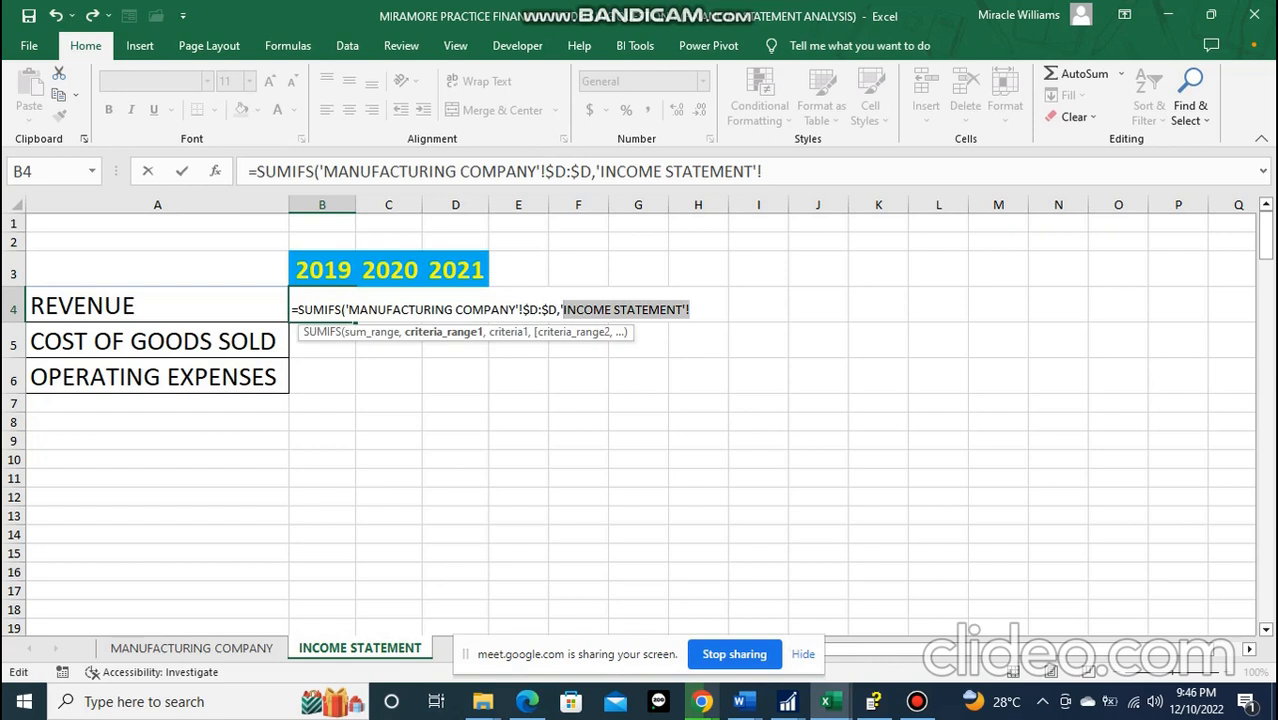
key(BackSpace)
key(BackSpace)
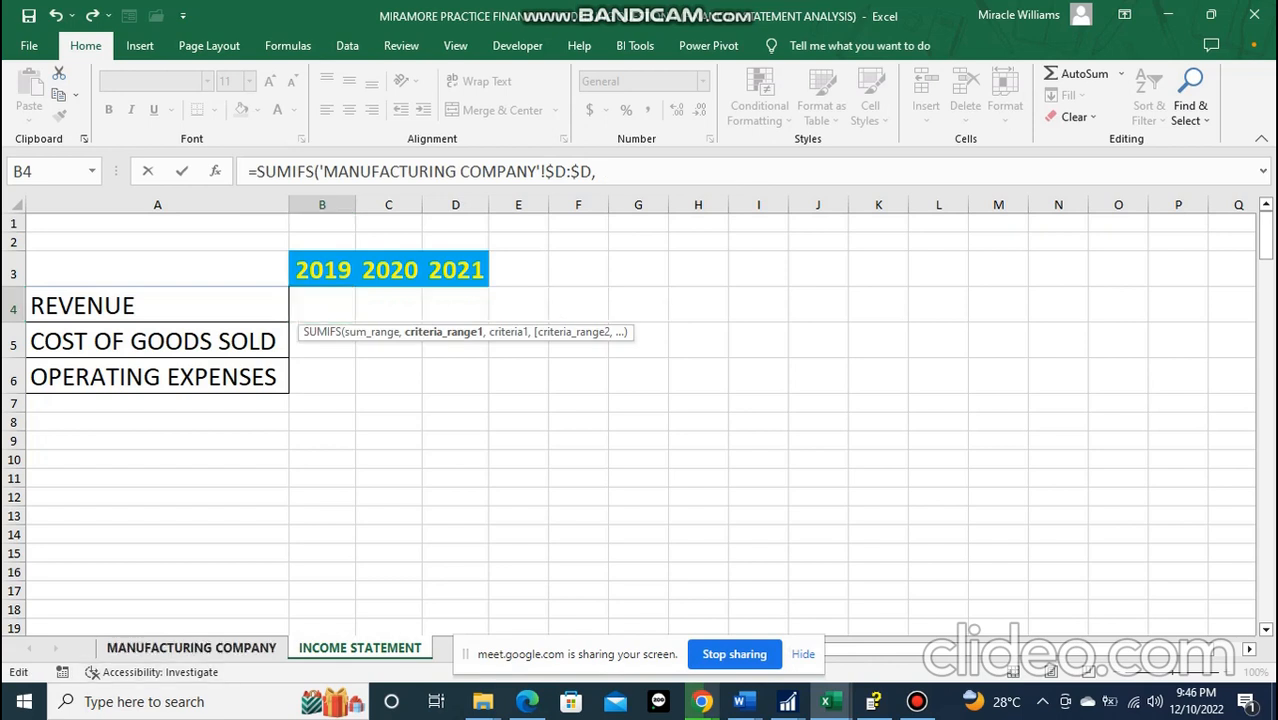
- Add the YEAR column $B:$B of the MANUFACTURING COMPANY sheet as the first criteria range, with absolute references
click(191, 648)
click(207, 207)
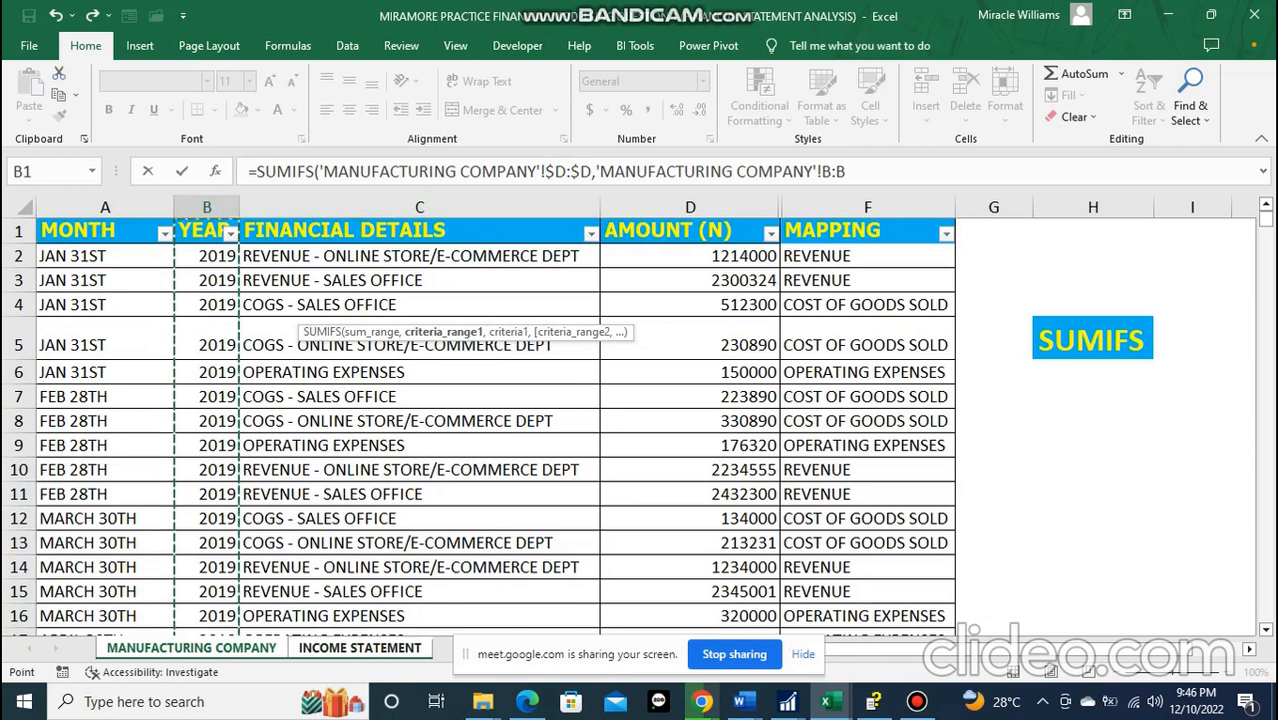
key(F4)
click(872, 172)
text(,)
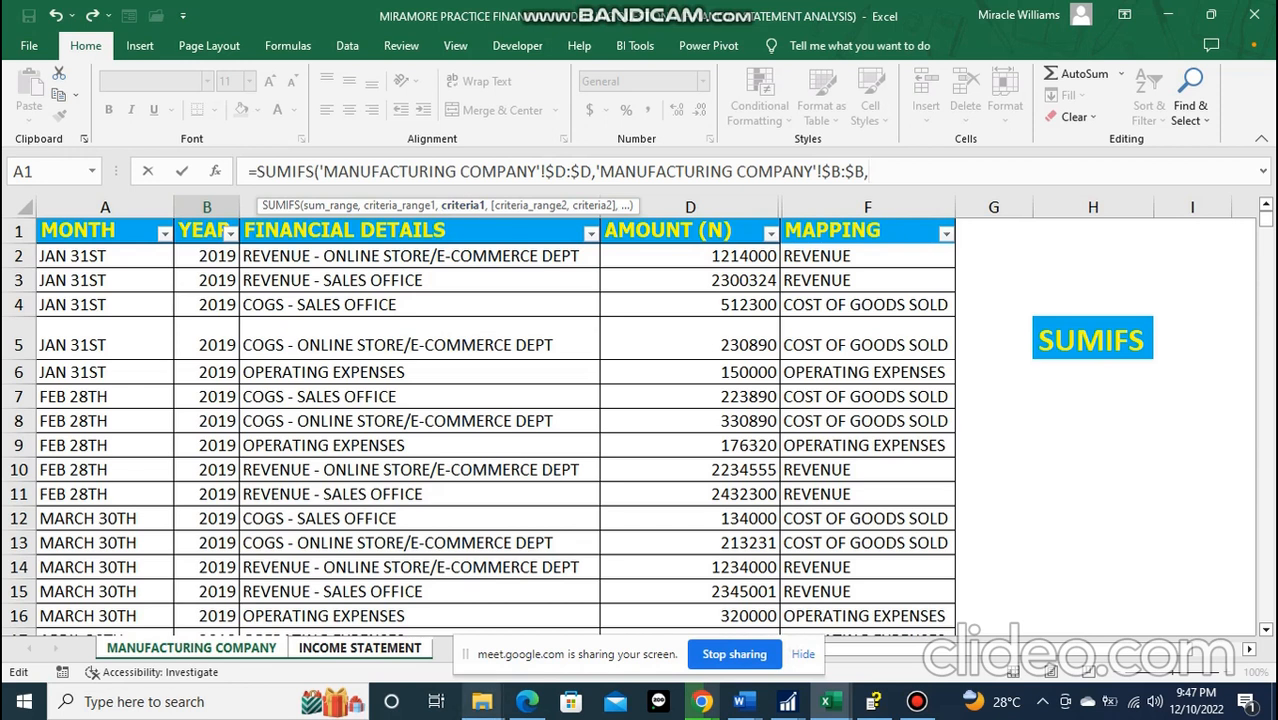
- Set the first criterion to the 2019 heading on the INCOME STATEMENT sheet, with its row locked as B$3
key(ctrl+Page_Down)
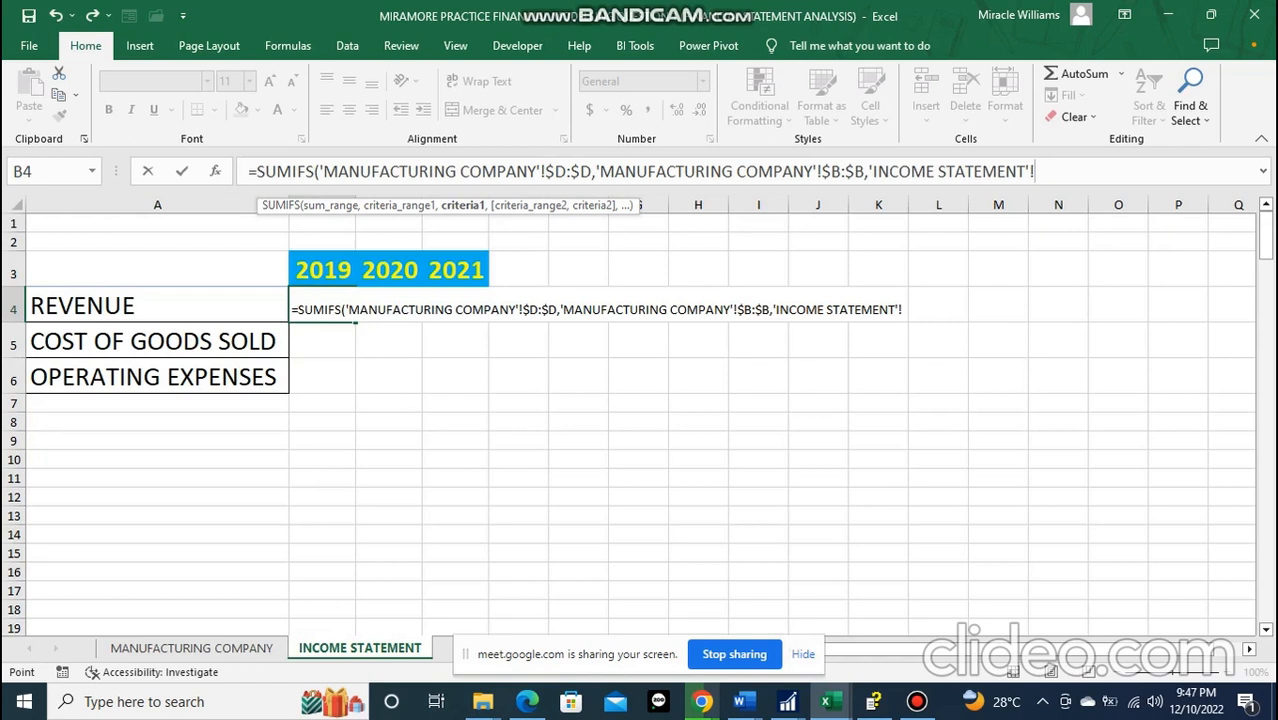
key(BackSpace)
key(BackSpace)
key(BackSpace)
key(BackSpace)
key(BackSpace)
key(BackSpace)
key(BackSpace)
key(BackSpace)
key(BackSpace)
key(BackSpace)
key(BackSpace)
key(BackSpace)
key(BackSpace)
key(BackSpace)
key(BackSpace)
key(BackSpace)
key(BackSpace)
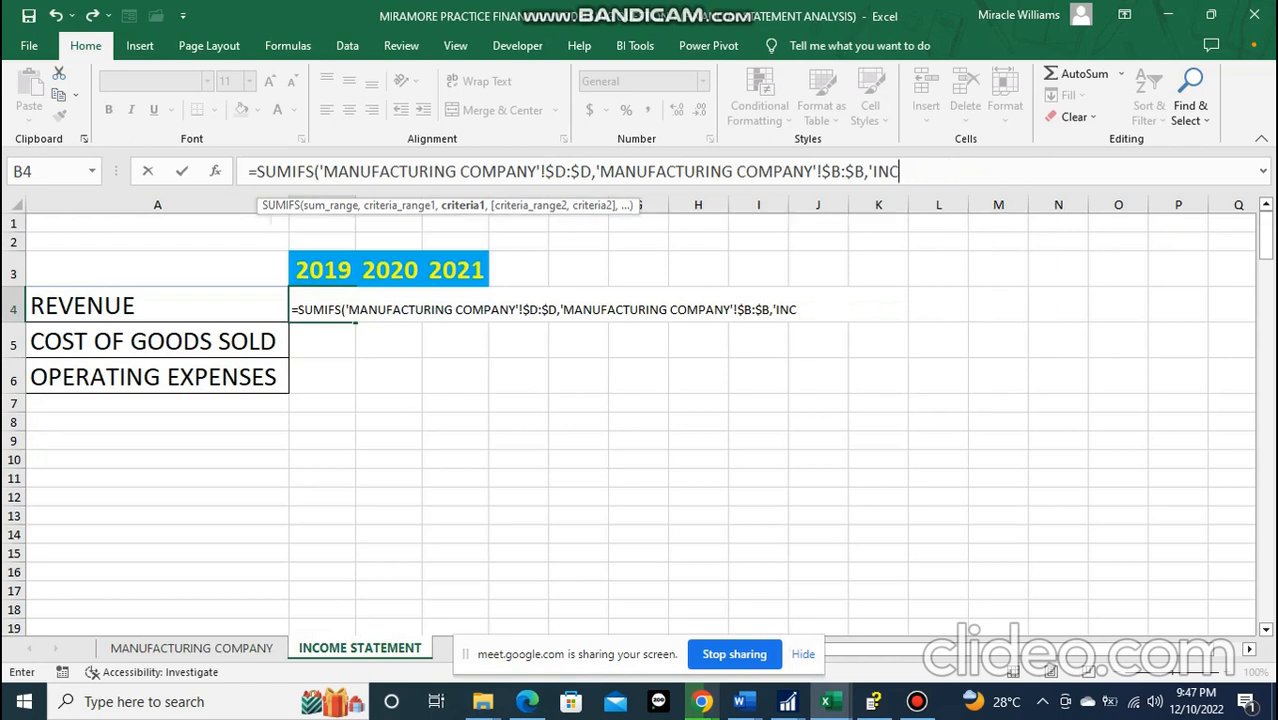
key(BackSpace)
key(BackSpace)
click(322, 270)
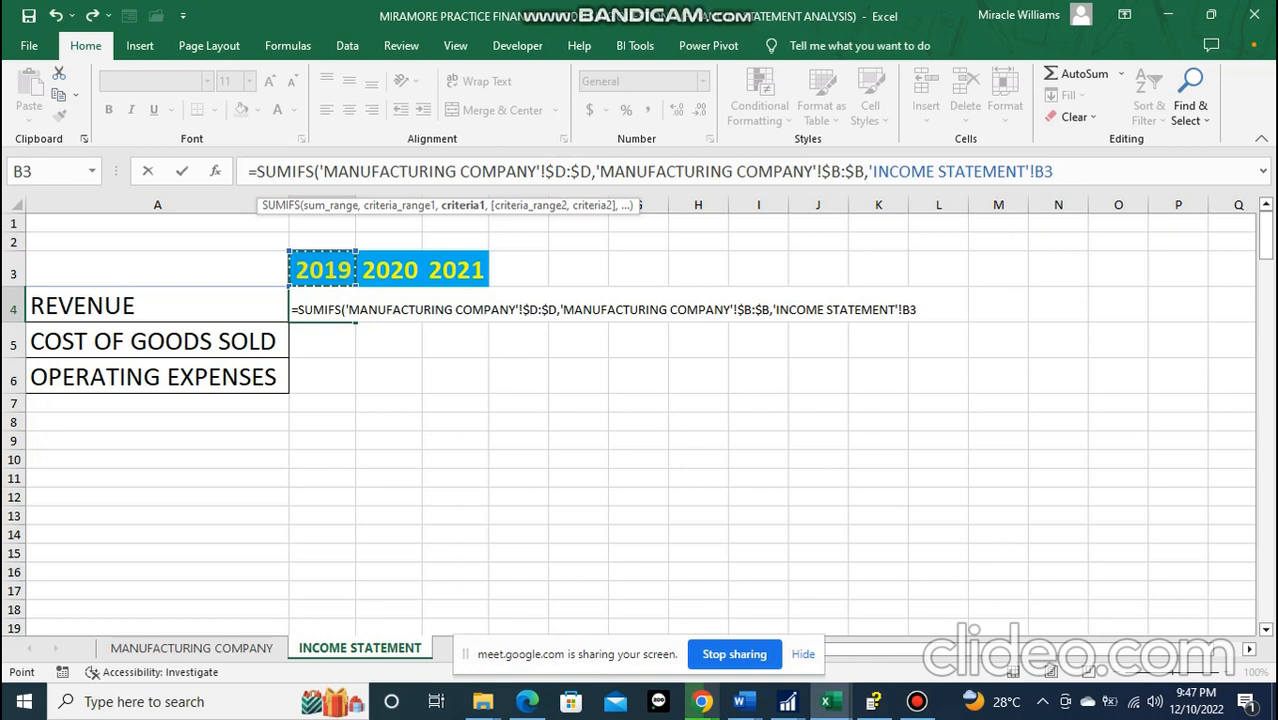
key(F4)
key(F4)
text(,)
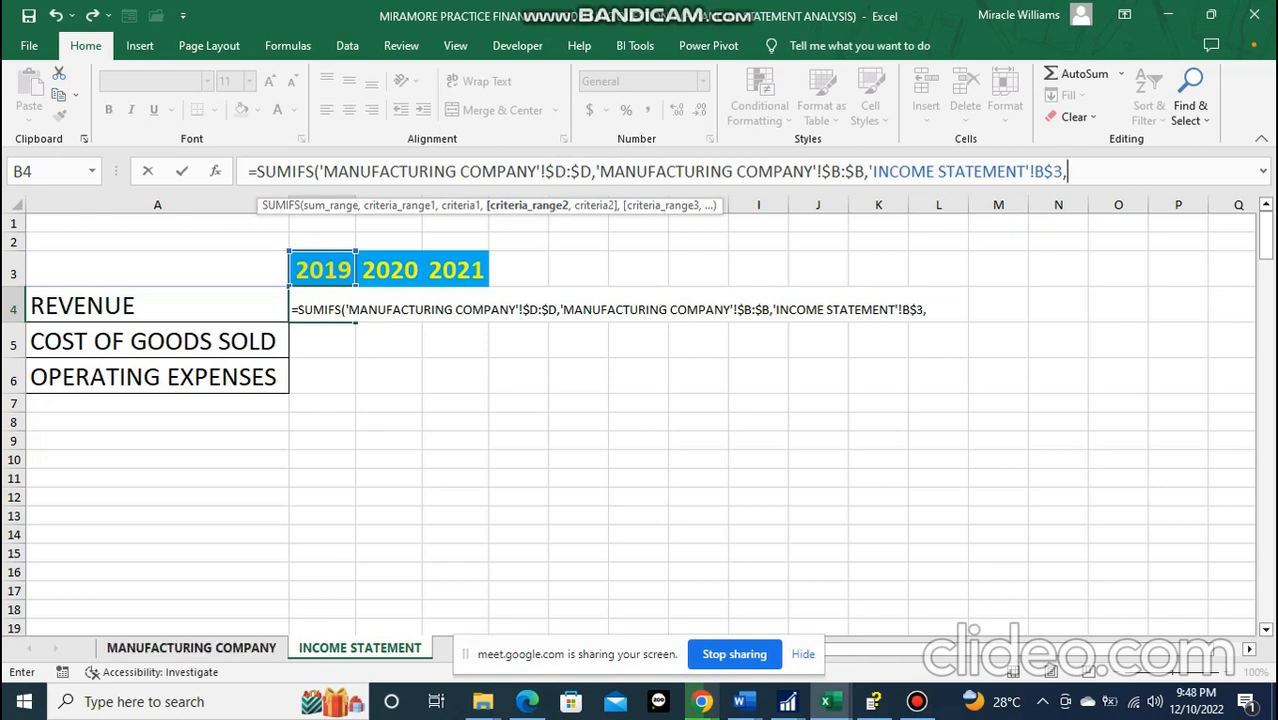
- Add the MAPPING column $F:$F of the MANUFACTURING COMPANY sheet as the second criteria range, with absolute references
click(191, 648)
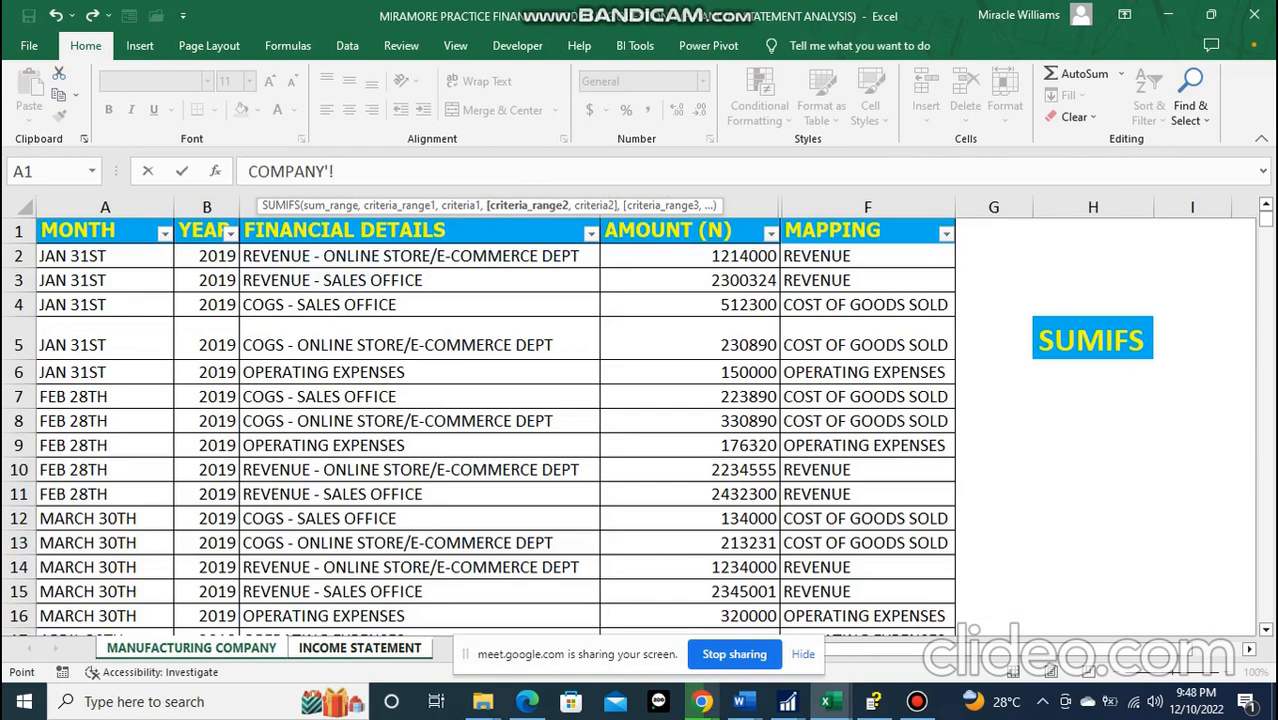
click(867, 207)
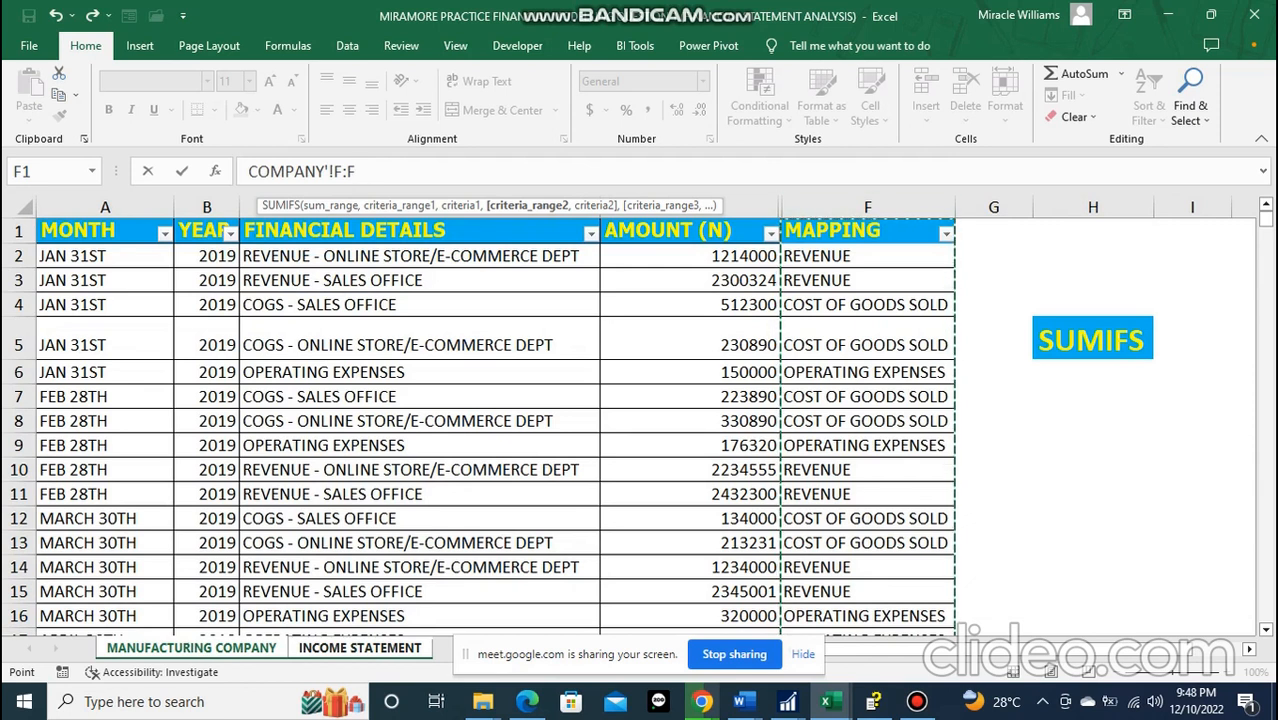
key(F4)
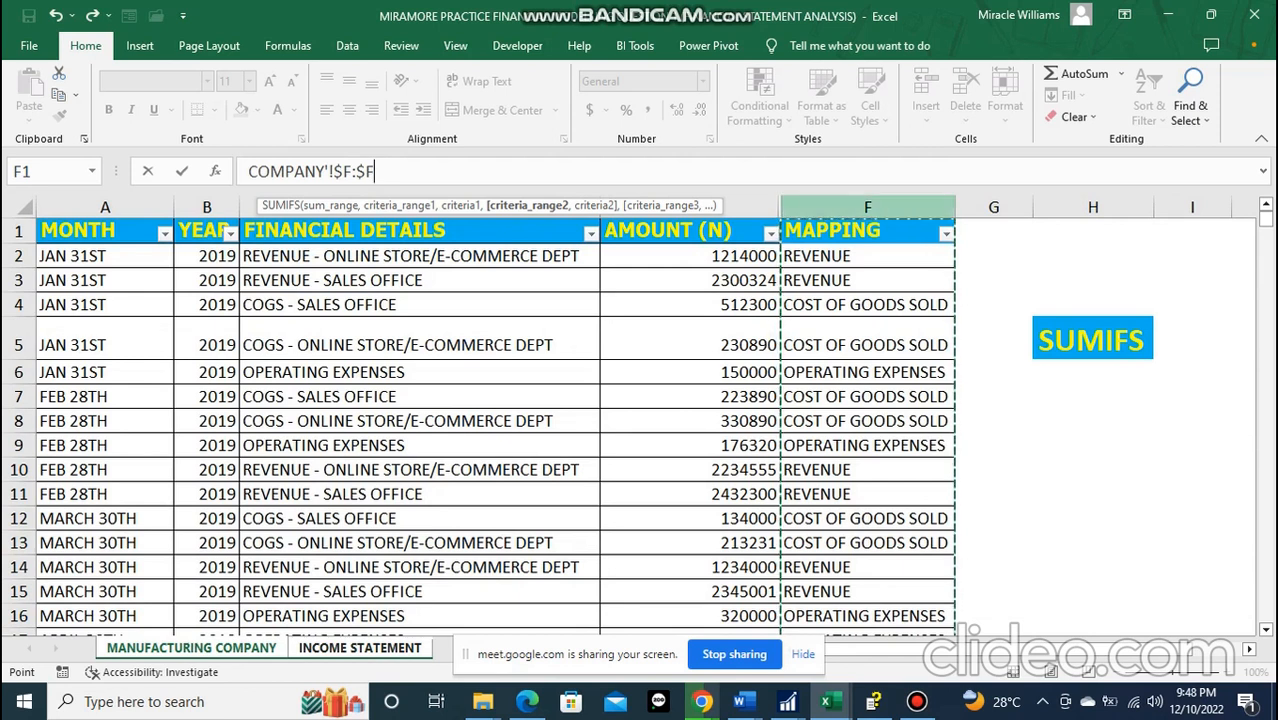
text(,'INCOME STATEMENT'!)
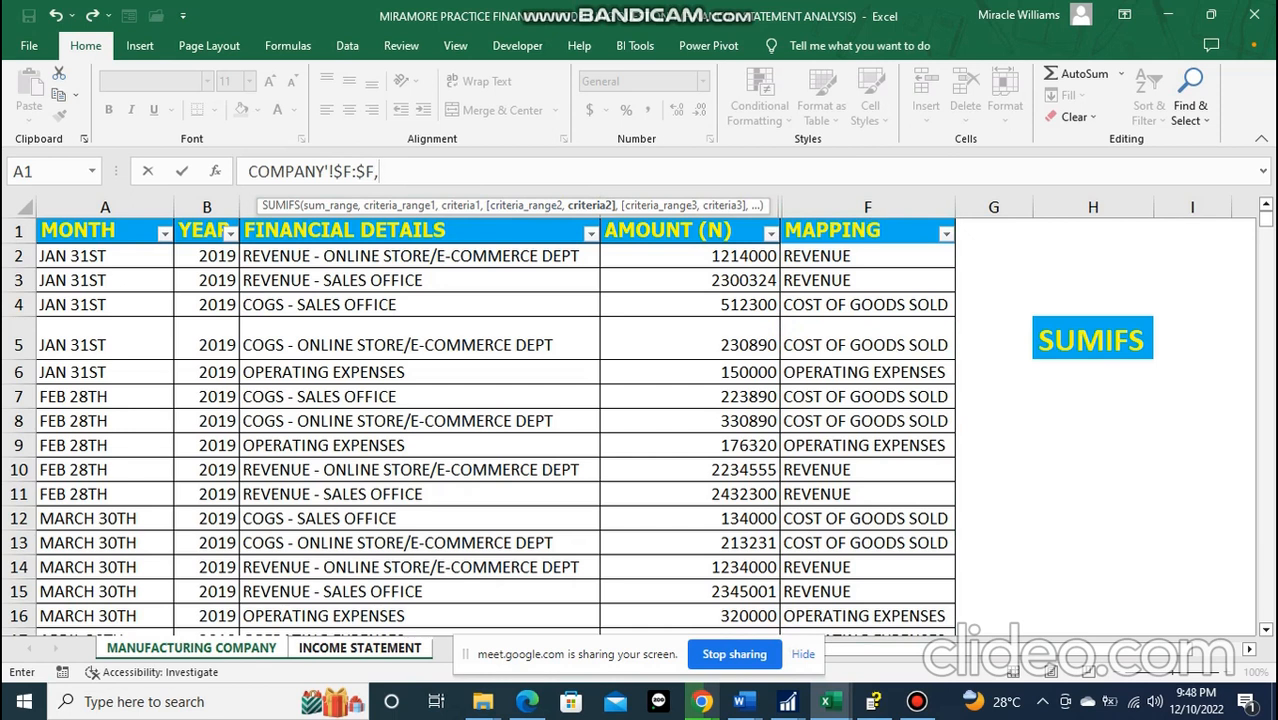
- Set the second criterion to the REVENUE label in A4 on the INCOME STATEMENT sheet
click(360, 648)
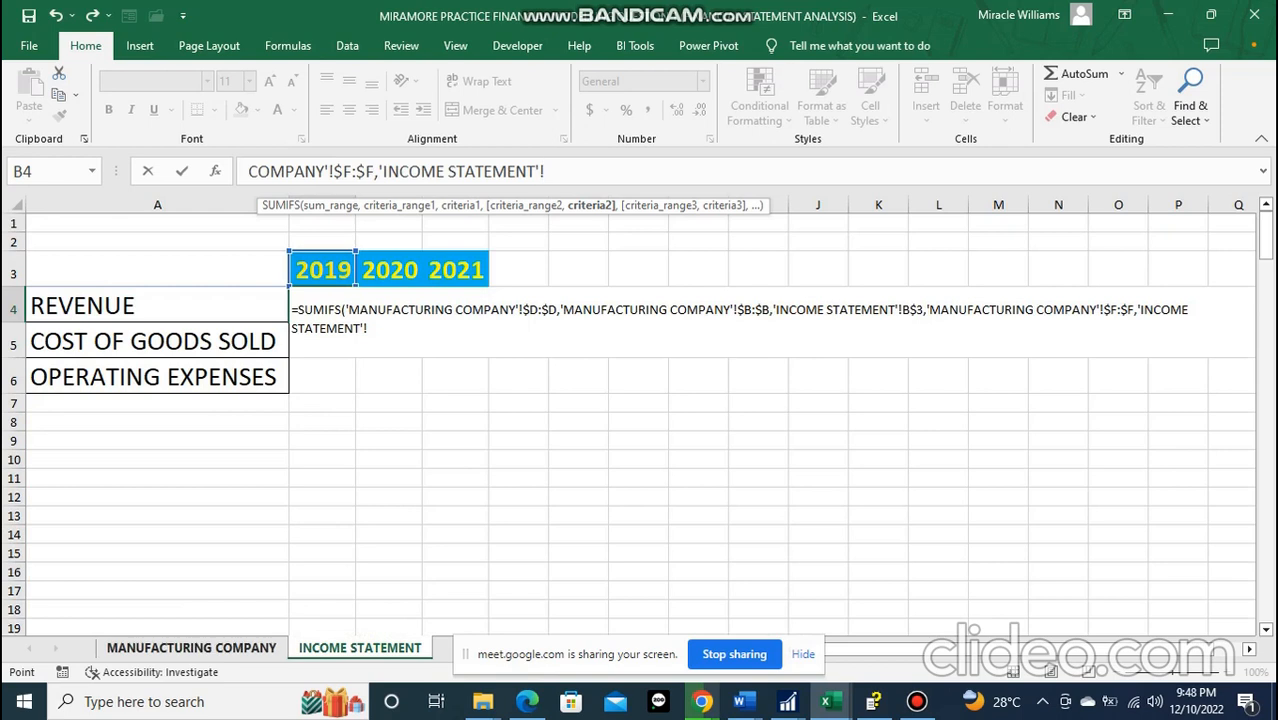
click(191, 648)
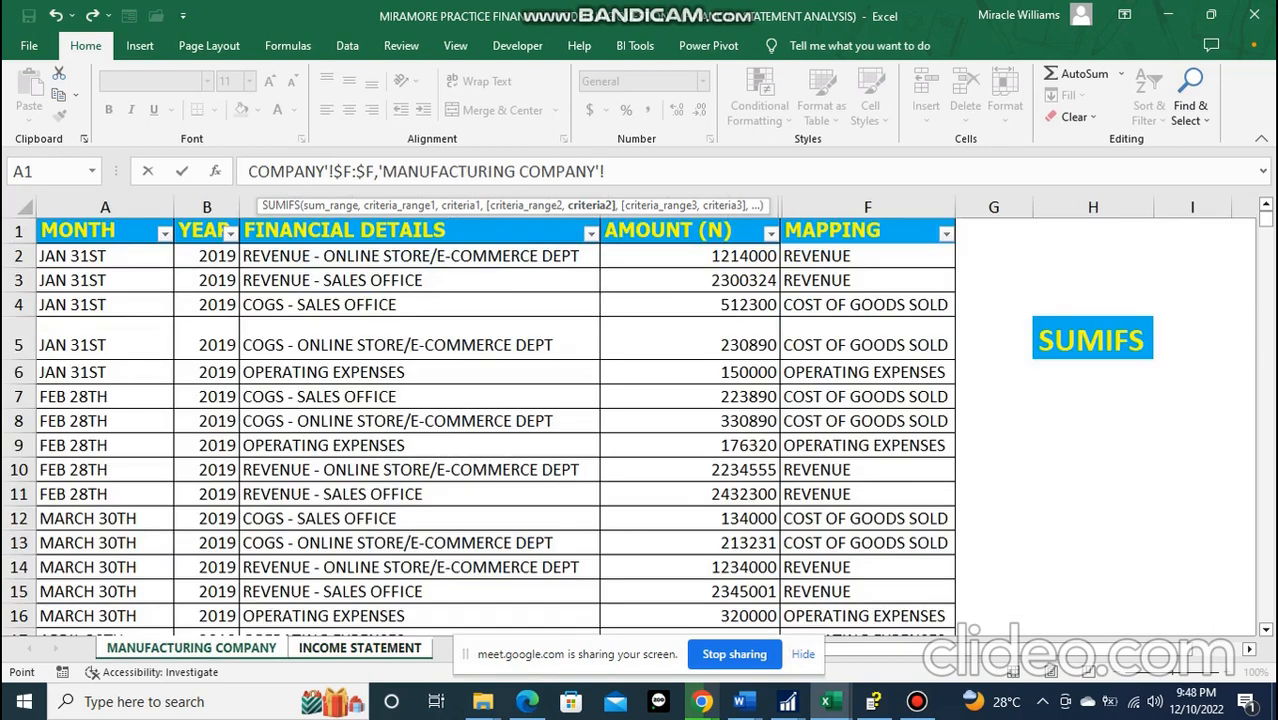
click(360, 648)
key(BackSpace)
key(BackSpace)
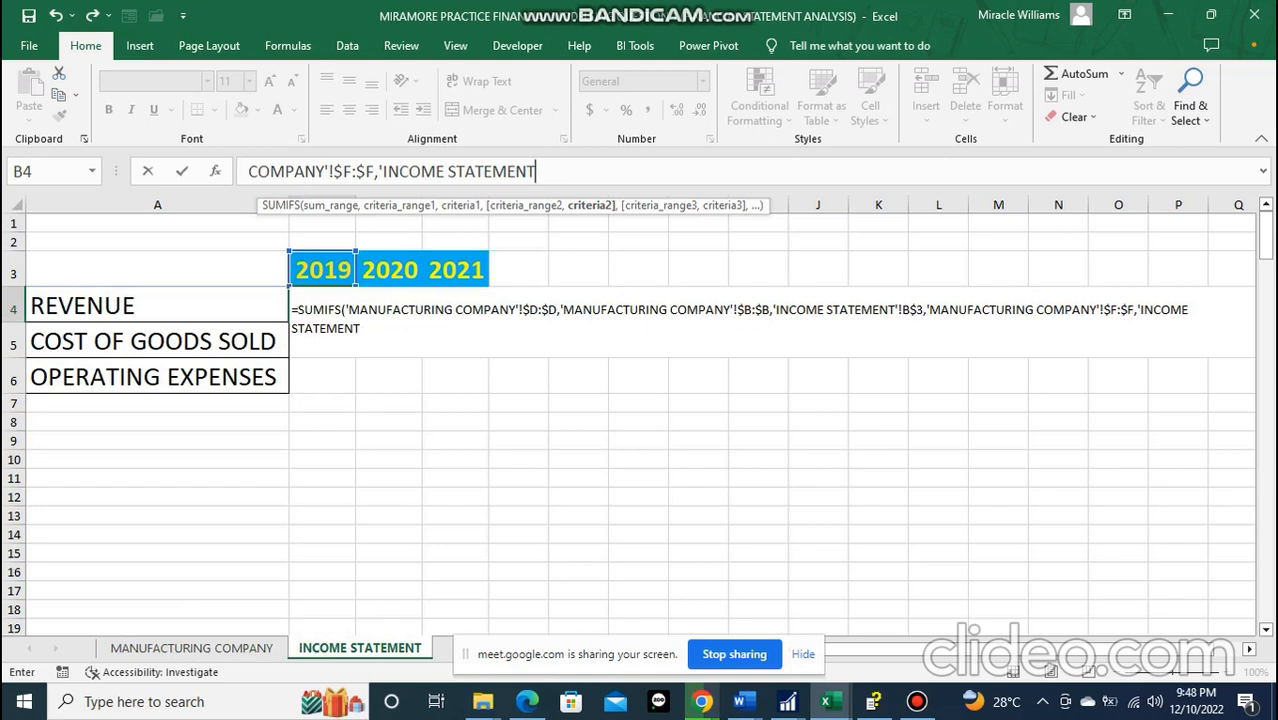
key(BackSpace)
key(BackSpace)
key(BackSpace)
key(BackSpace)
key(BackSpace)
key(BackSpace)
key(BackSpace)
key(BackSpace)
key(BackSpace)
key(BackSpace)
key(BackSpace)
key(BackSpace)
key(BackSpace)
key(BackSpace)
key(BackSpace)
key(BackSpace)
key(BackSpace)
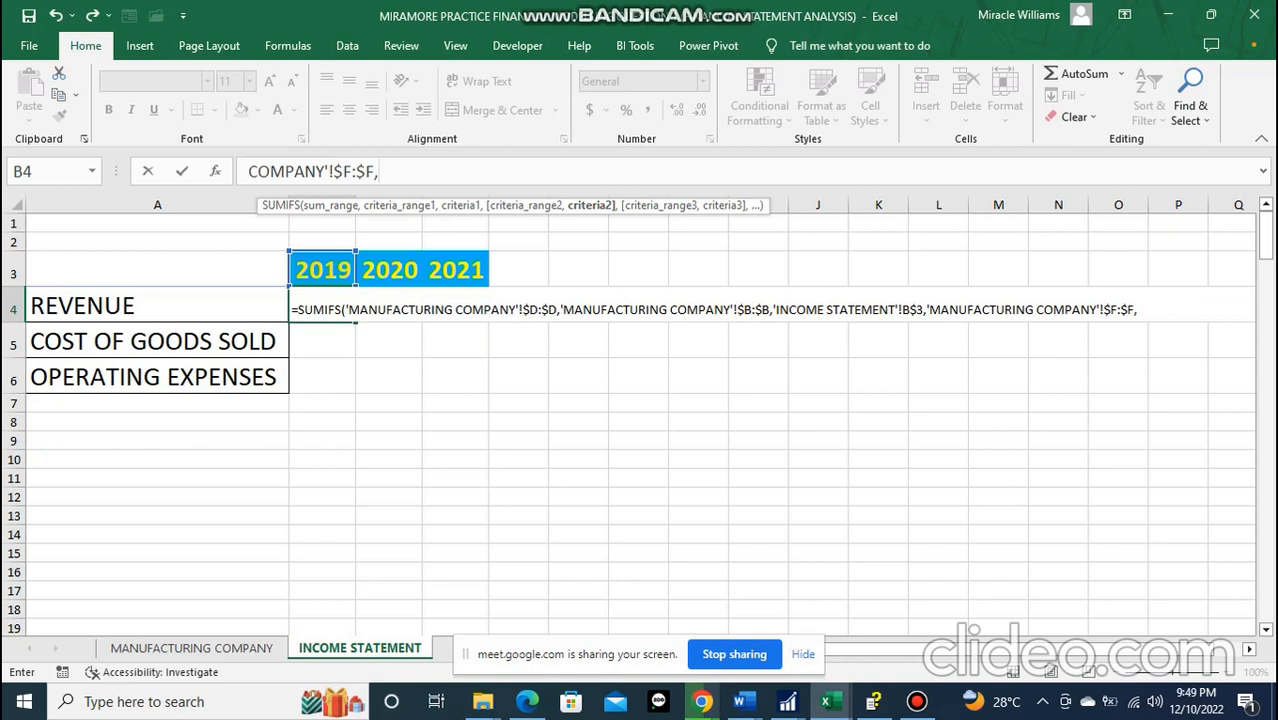
click(157, 306)
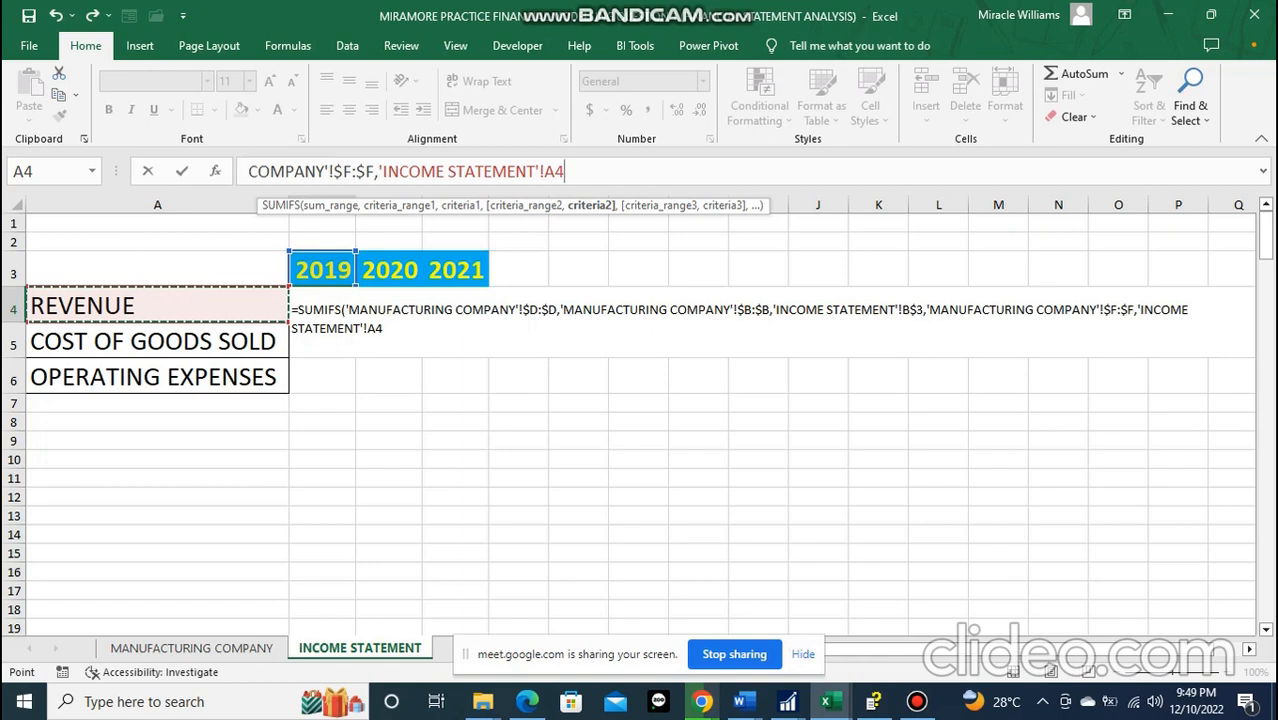
right_click(566, 172)
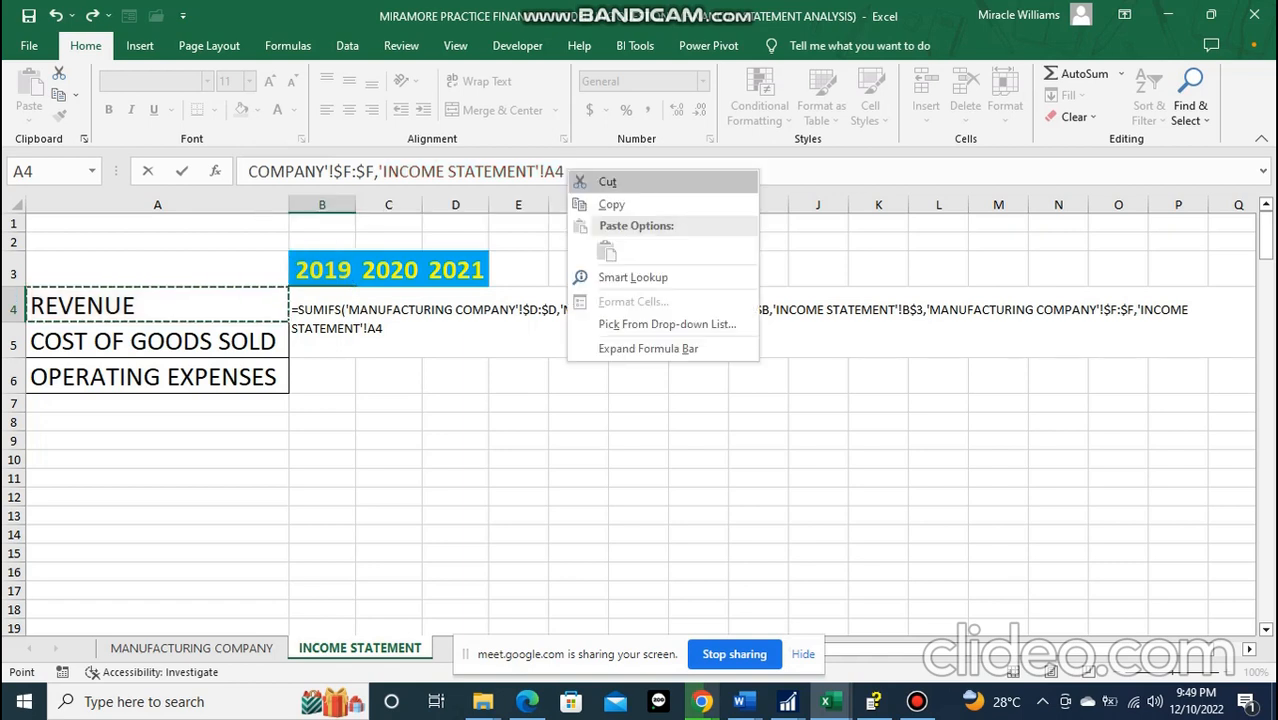
key(Escape)
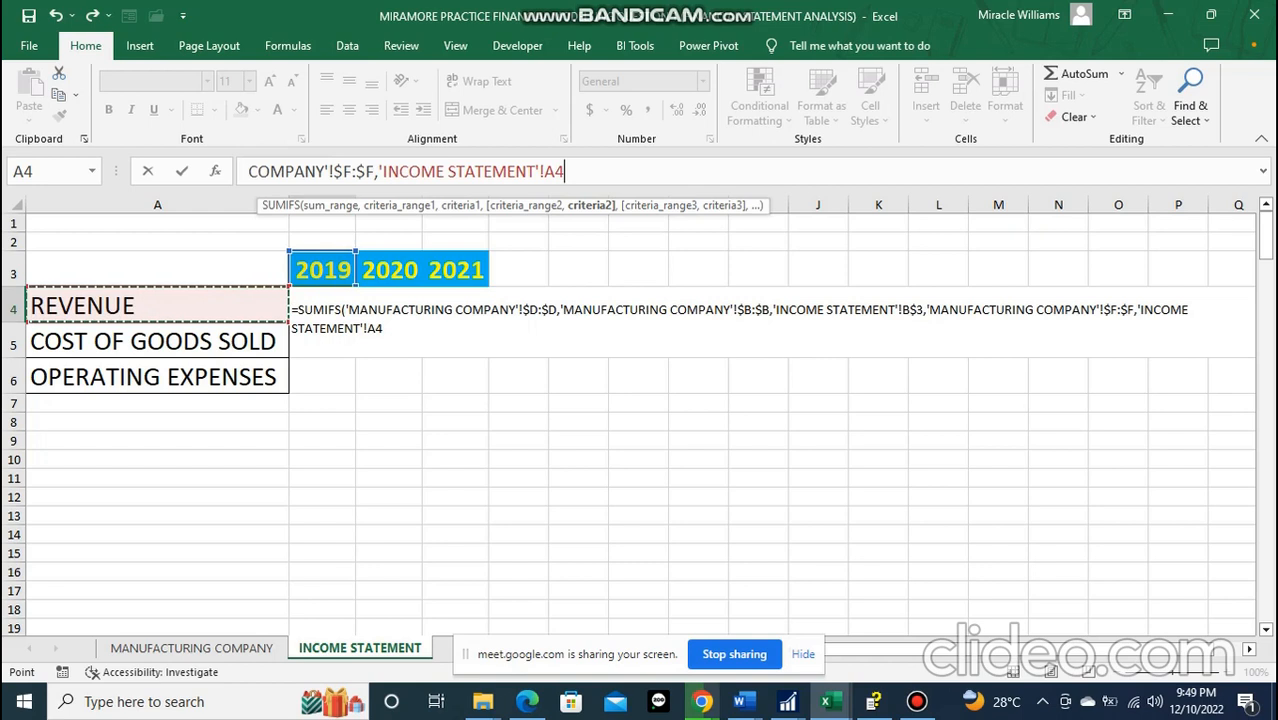
key(F4)
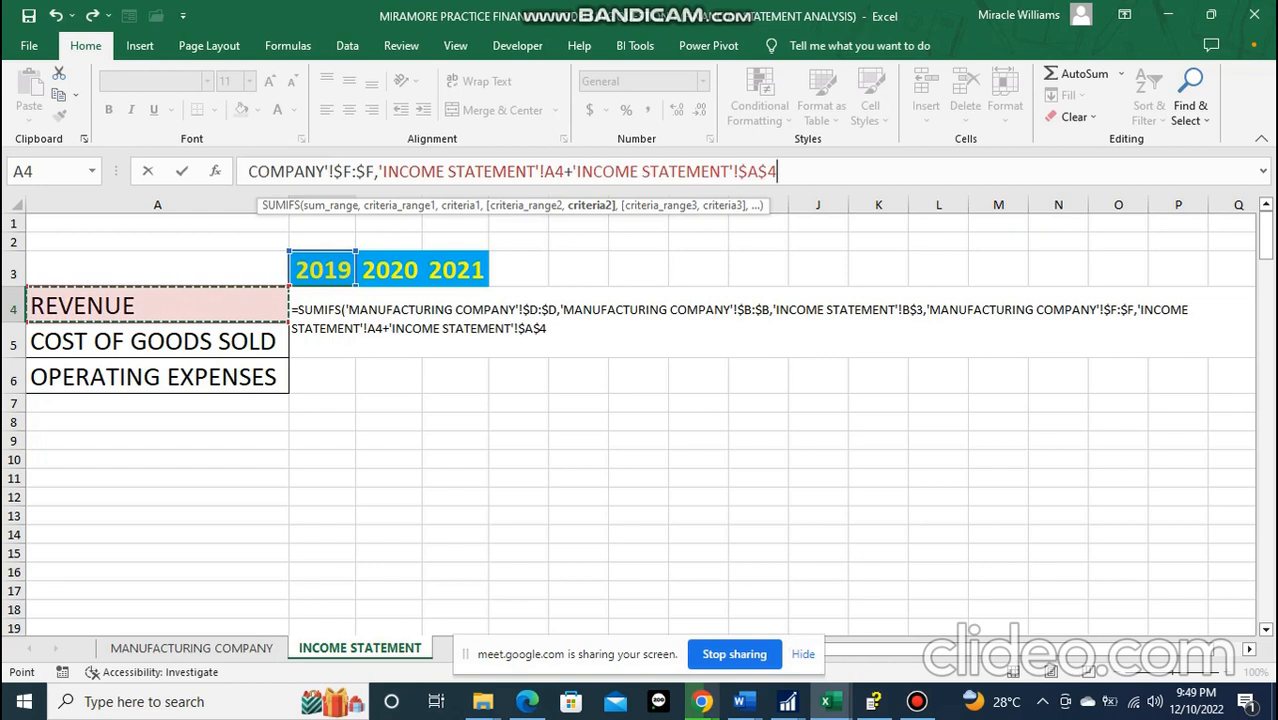
key(BackSpace)
key(BackSpace)
key(BackSpace)
key(BackSpace)
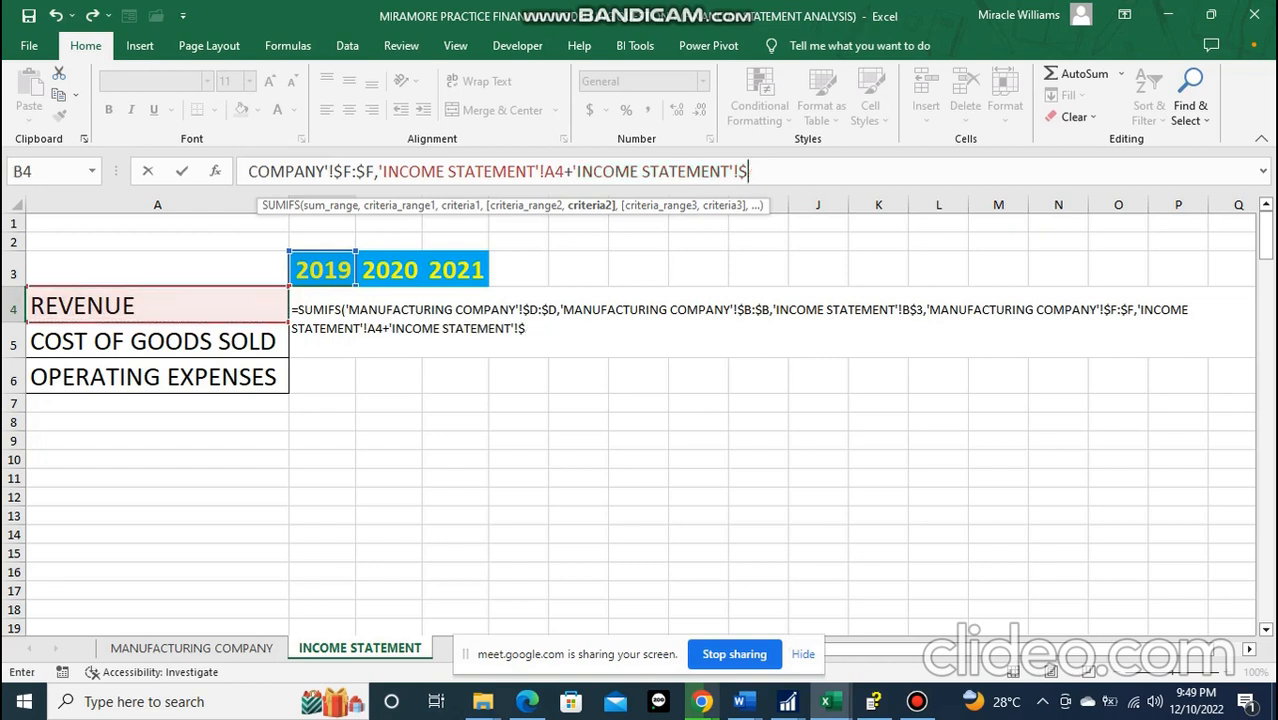
key(BackSpace)
key(BackSpace)
key(BackSpace)
key(BackSpace)
key(BackSpace)
key(BackSpace)
key(BackSpace)
key(BackSpace)
key(BackSpace)
key(BackSpace)
key(BackSpace)
key(BackSpace)
key(BackSpace)
key(BackSpace)
key(BackSpace)
key(BackSpace)
key(BackSpace)
key(BackSpace)
key(BackSpace)
key(BackSpace)
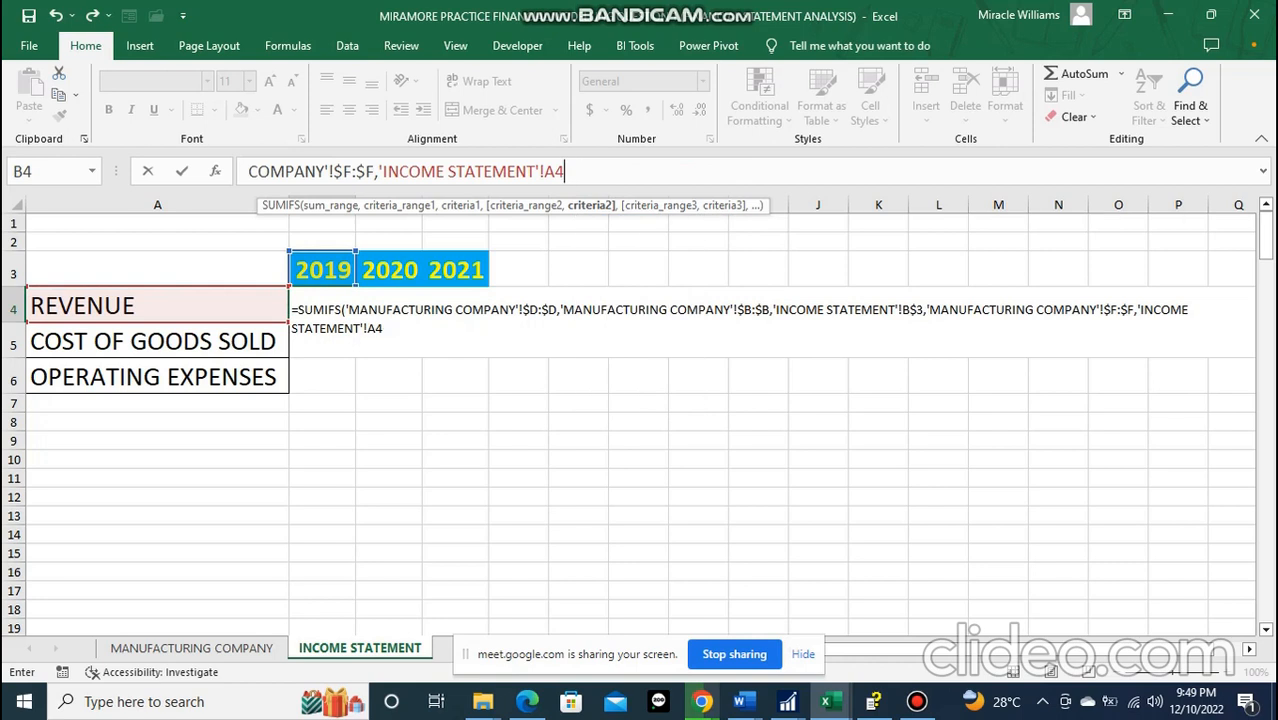
- Lock only the column of the A4 criterion reference and complete the SUMIFS formula in B4
key(F4)
key(F4)
key(F4)
key(Return)
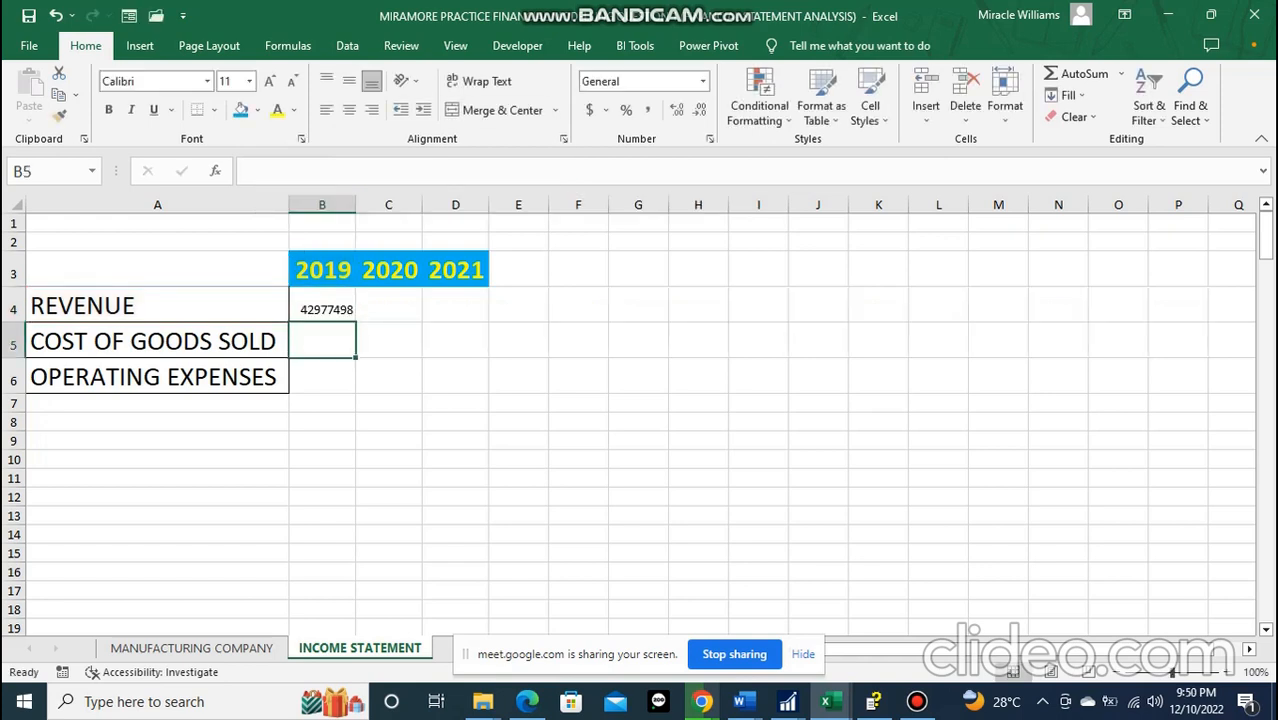
- Increase the font size of the 2019 REVENUE amount in B4 to 14
click(322, 306)
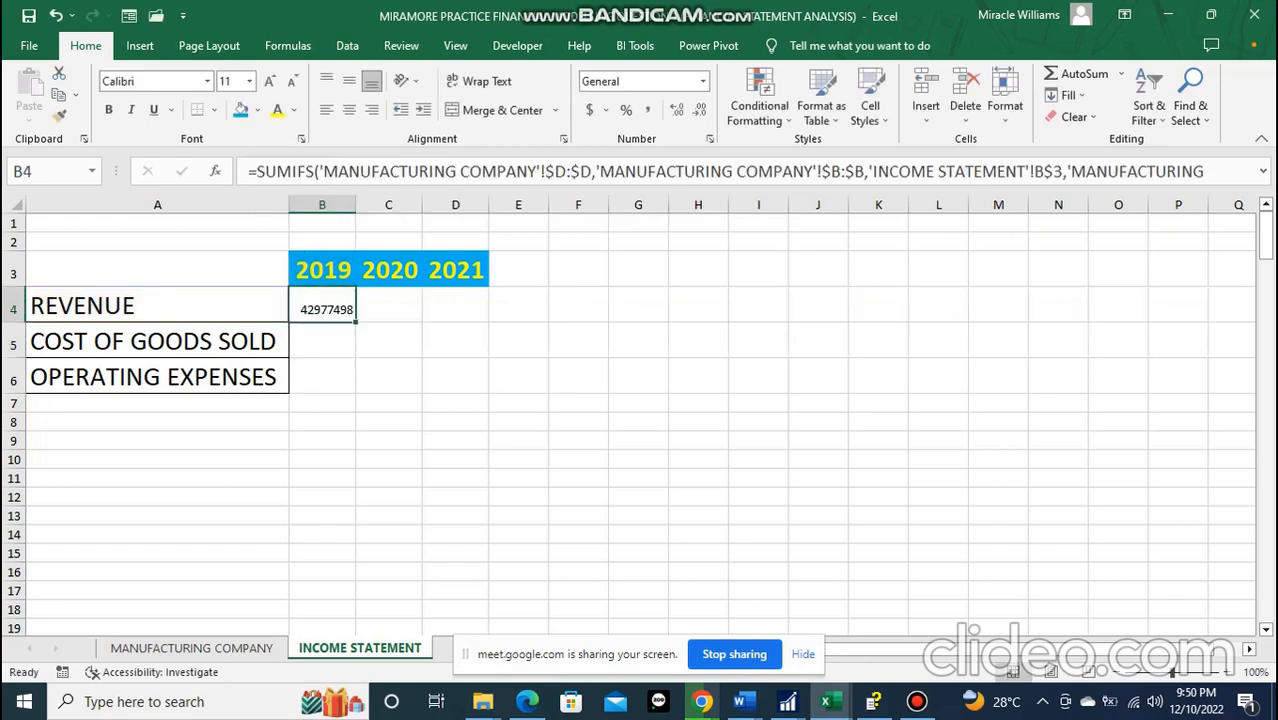
click(1226, 673)
click(1226, 673)
click(1226, 673)
click(1226, 673)
click(1226, 673)
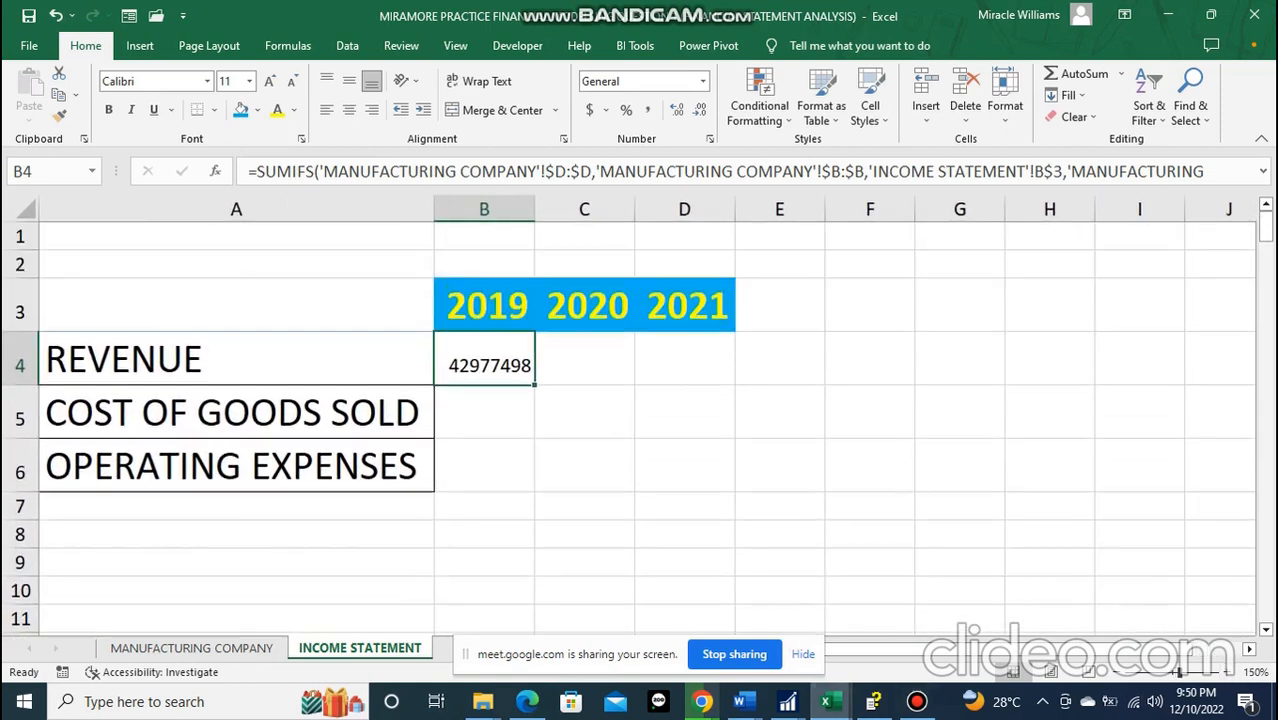
click(269, 81)
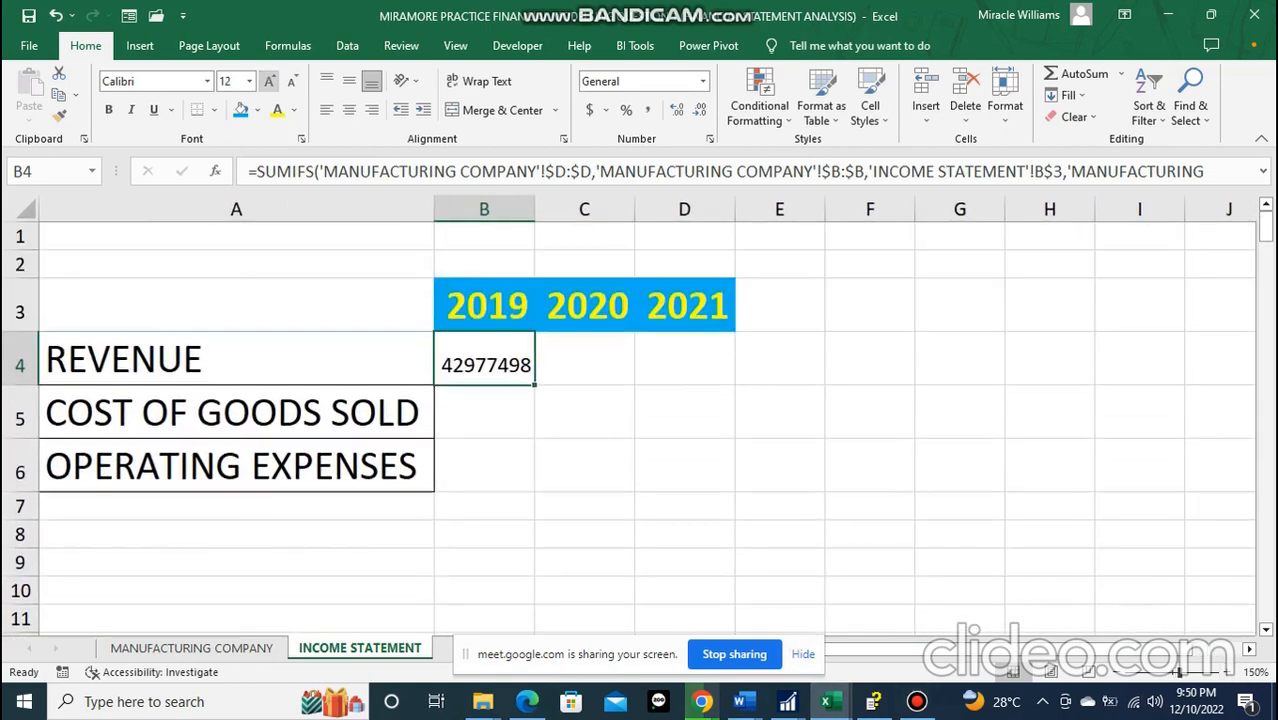
click(269, 81)
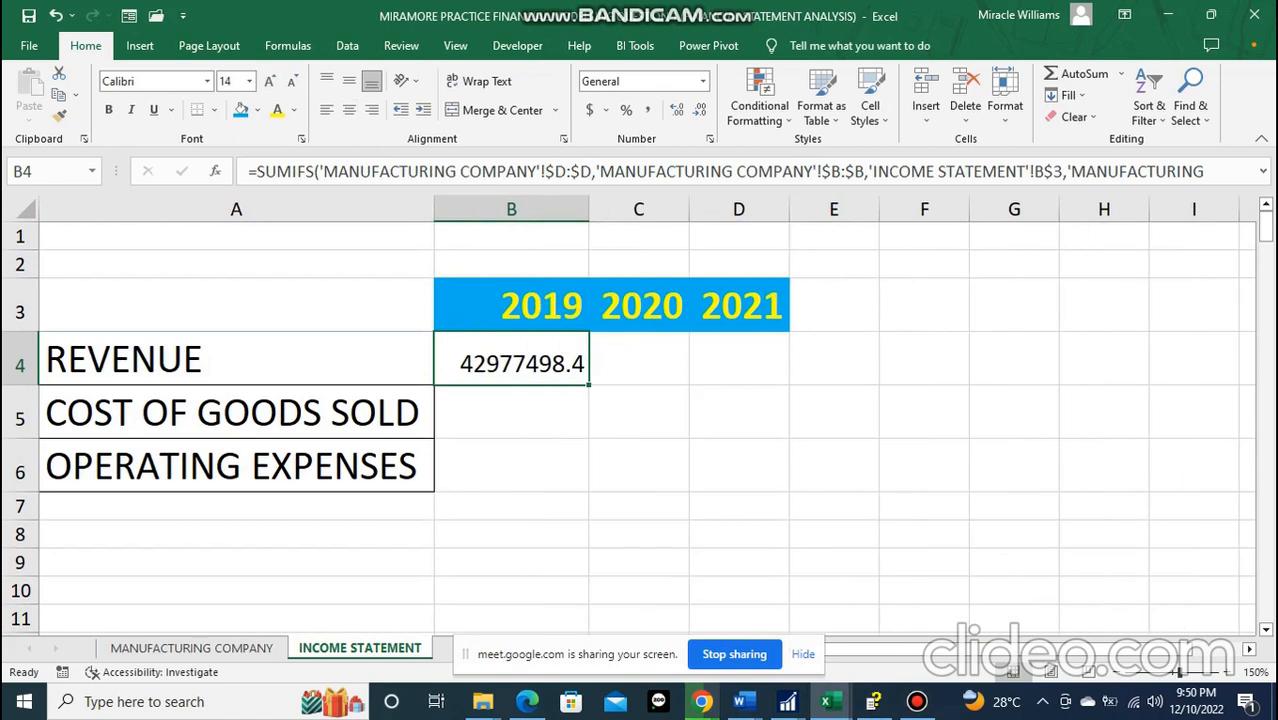
click(292, 81)
click(269, 81)
click(292, 81)
click(269, 81)
click(709, 138)
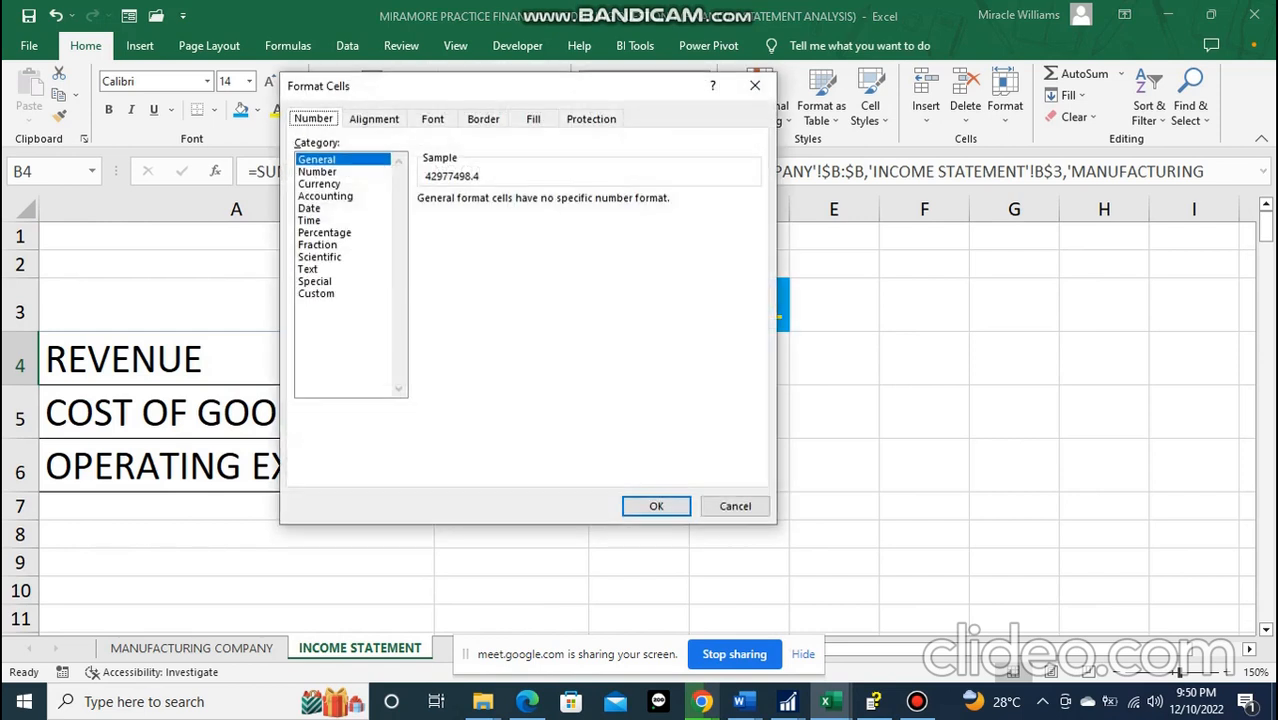
click(317, 294)
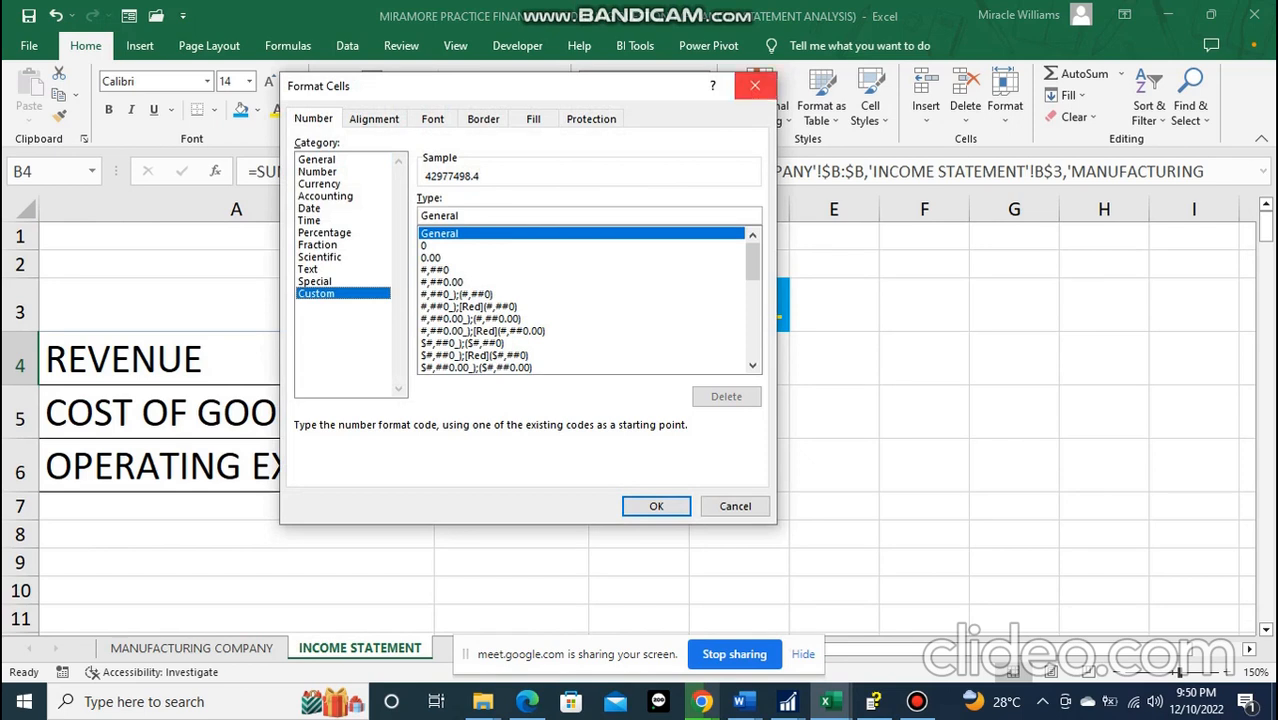
click(755, 85)
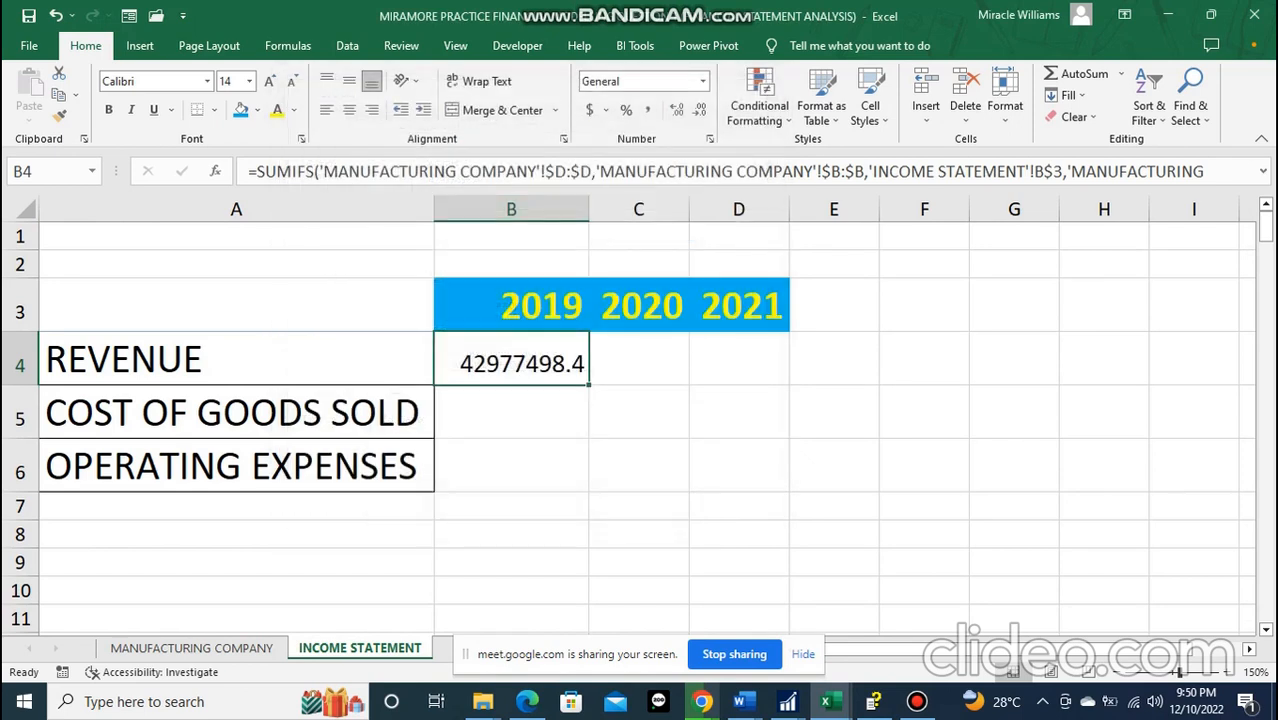
- Format the 2019 REVENUE amount in B4 with thousands separators and no decimal places
click(647, 110)
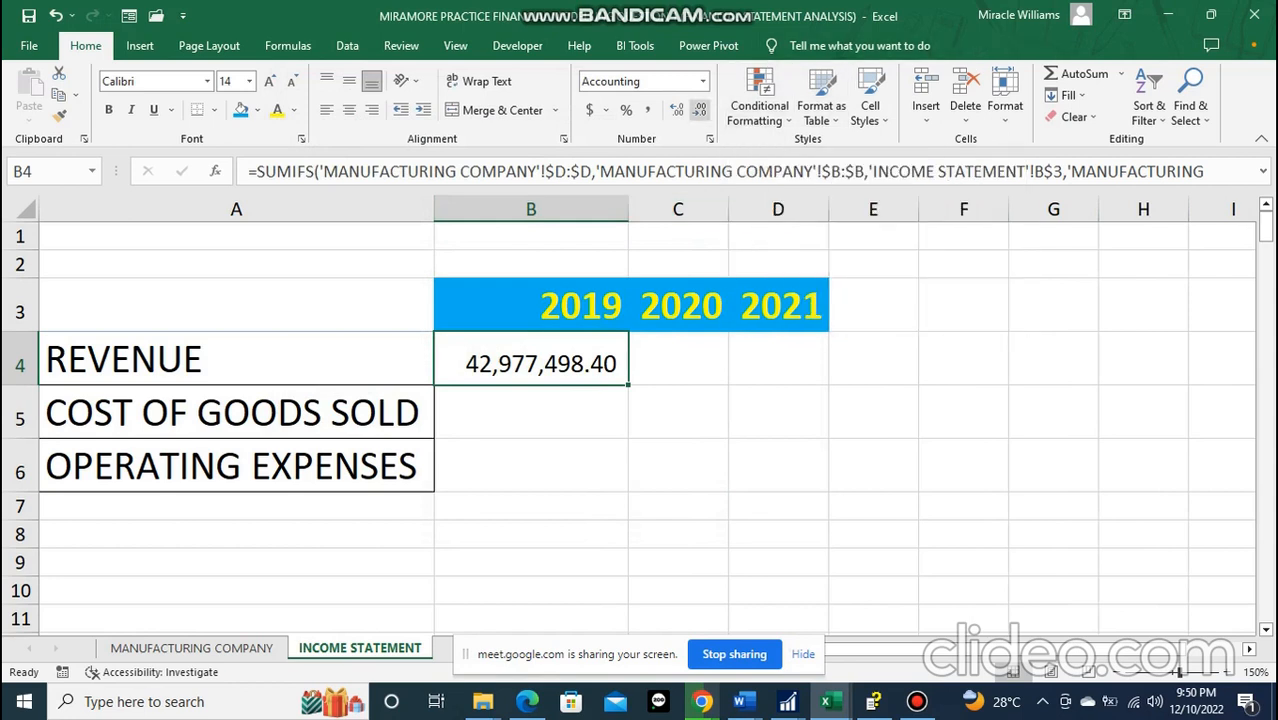
click(699, 110)
click(699, 110)
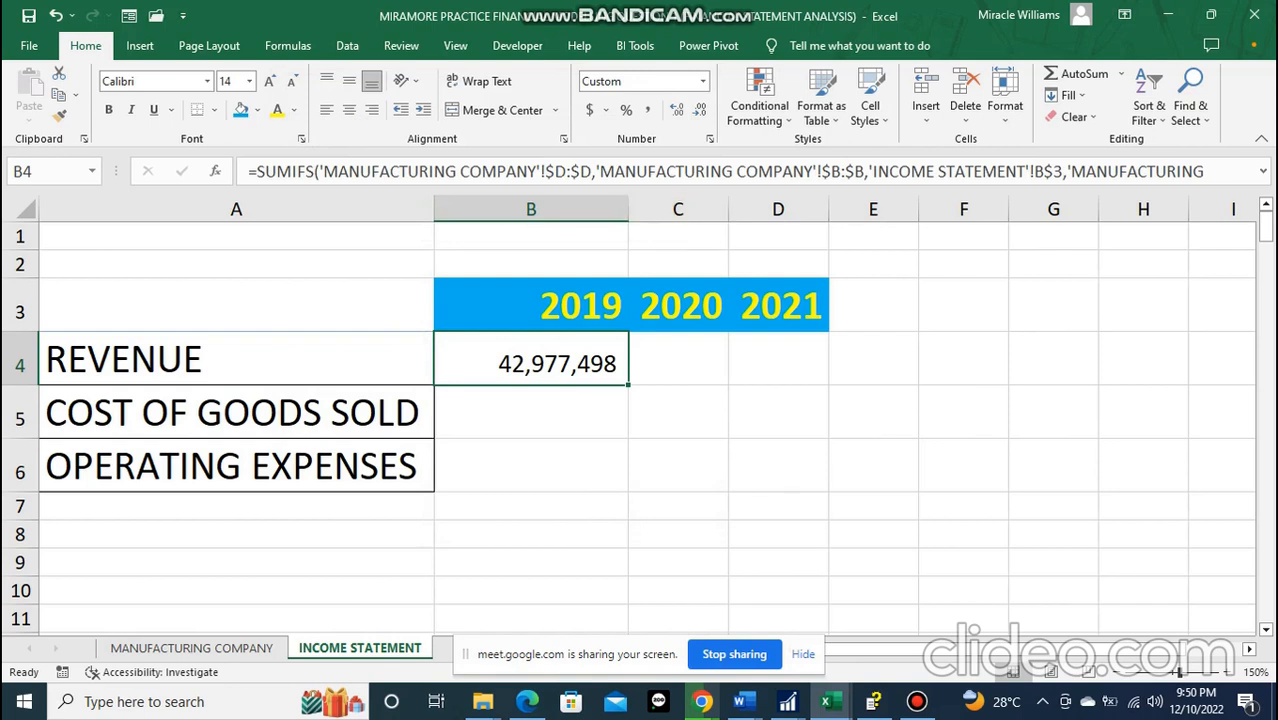
- Enter the text '000 in B2 above the 2019 heading
key(Up)
key(Up)
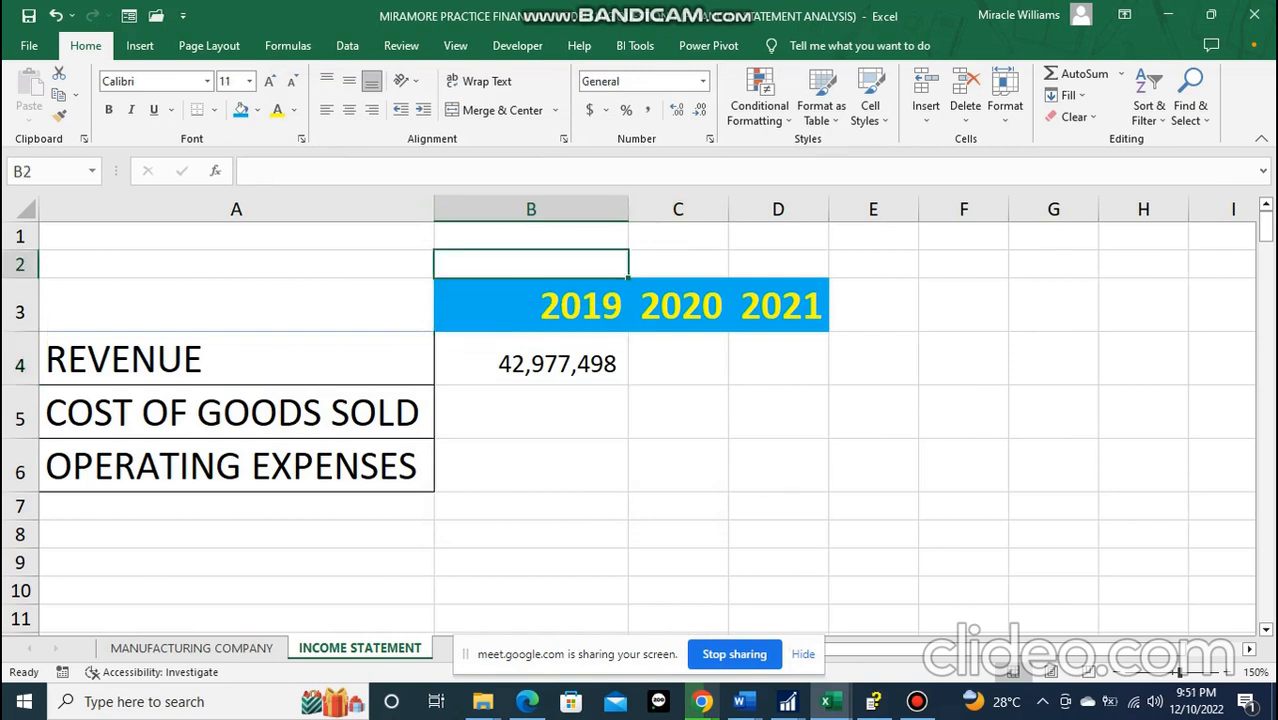
text('000)
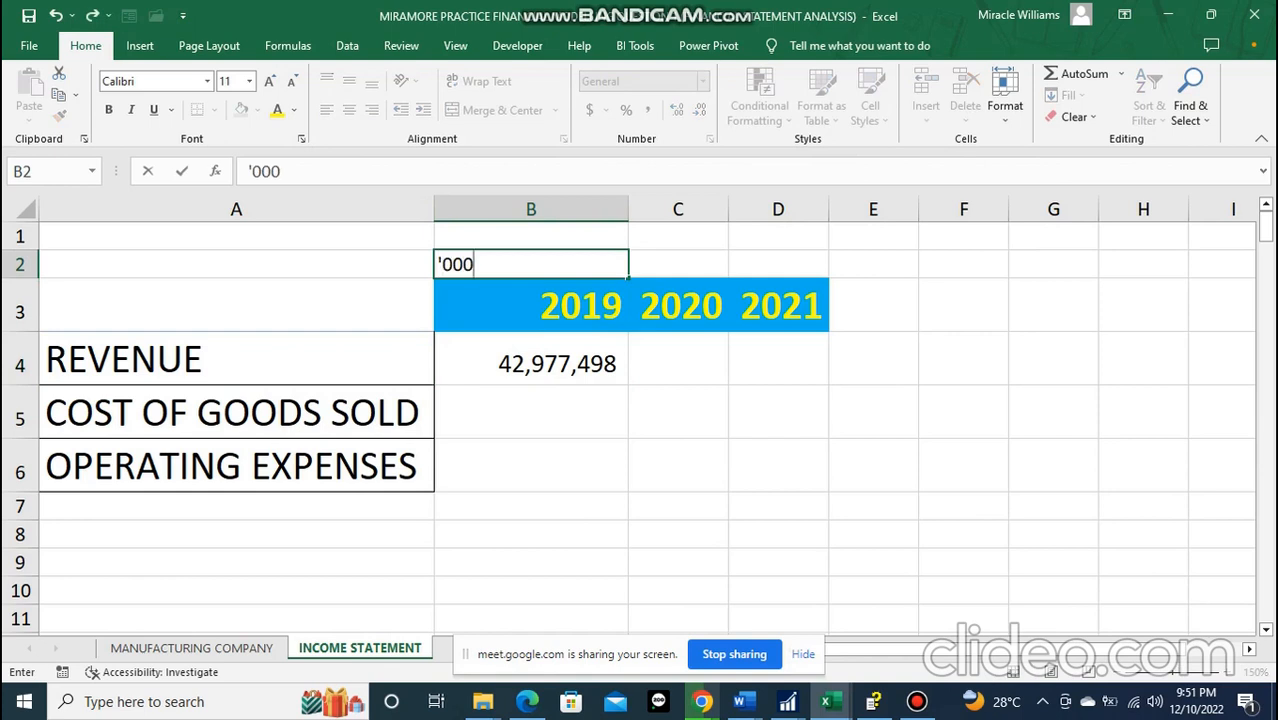
click(678, 359)
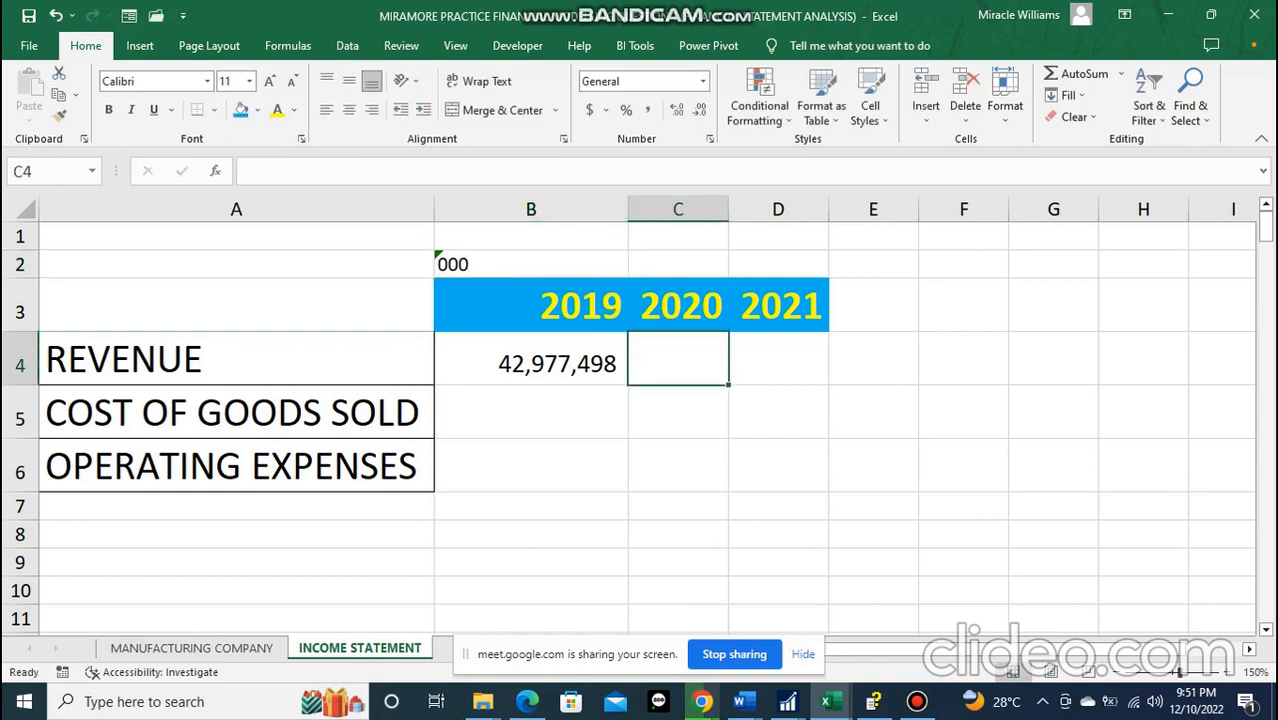
- Try the custom number format "0,000," on the 2019 REVENUE amount in B4 to show thousands, and undo it
click(531, 359)
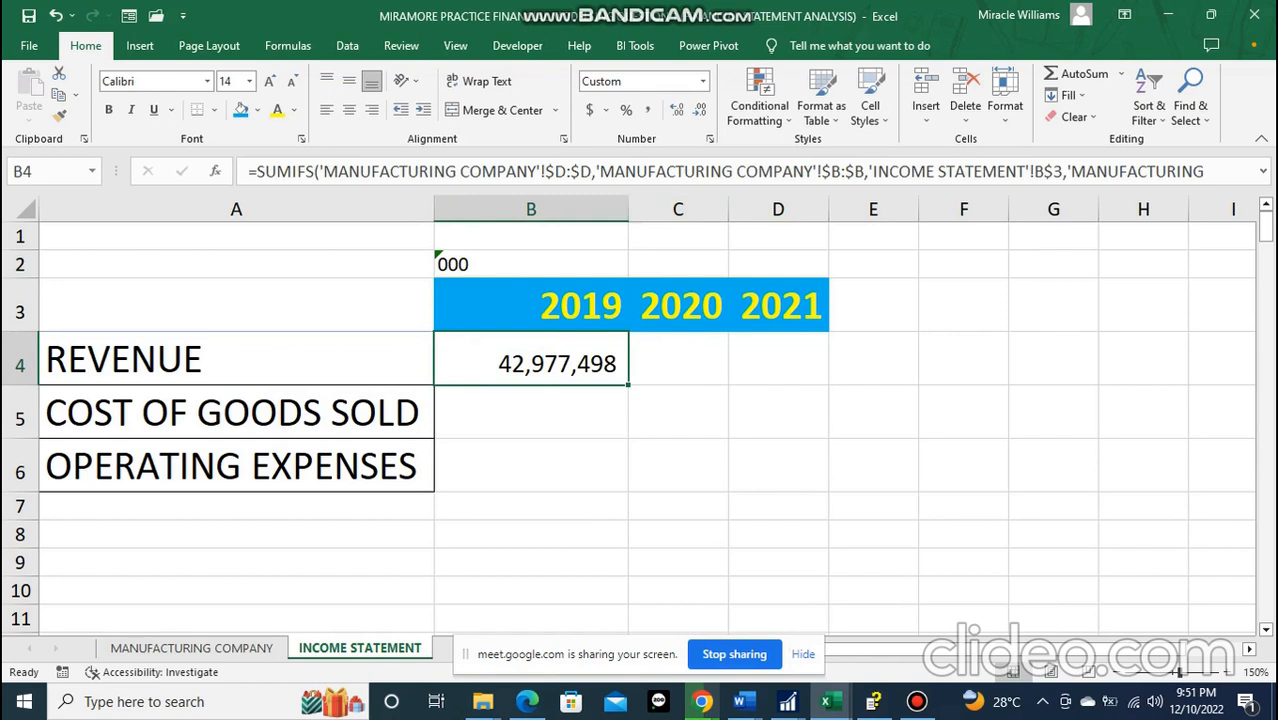
click(709, 138)
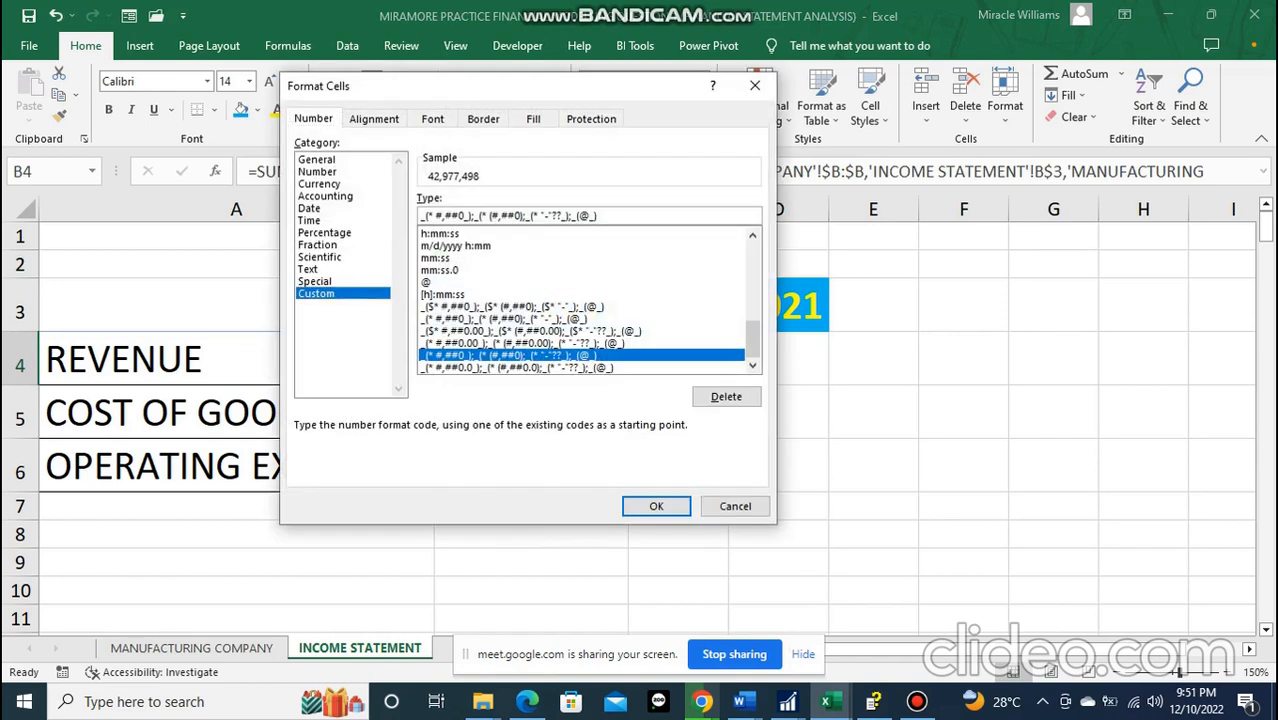
click(514, 216)
click(598, 216)
drag(753, 339, 753, 261)
drag(599, 216, 421, 216)
text(0,)
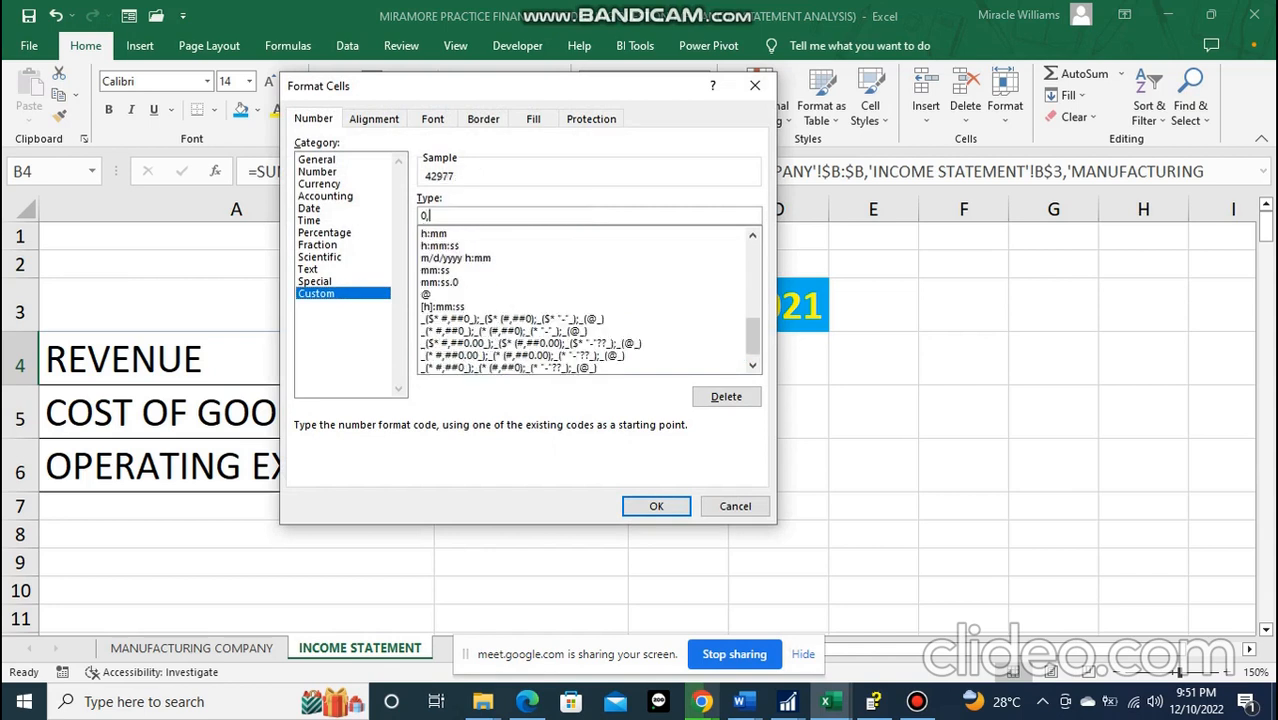
text(000,)
key(Return)
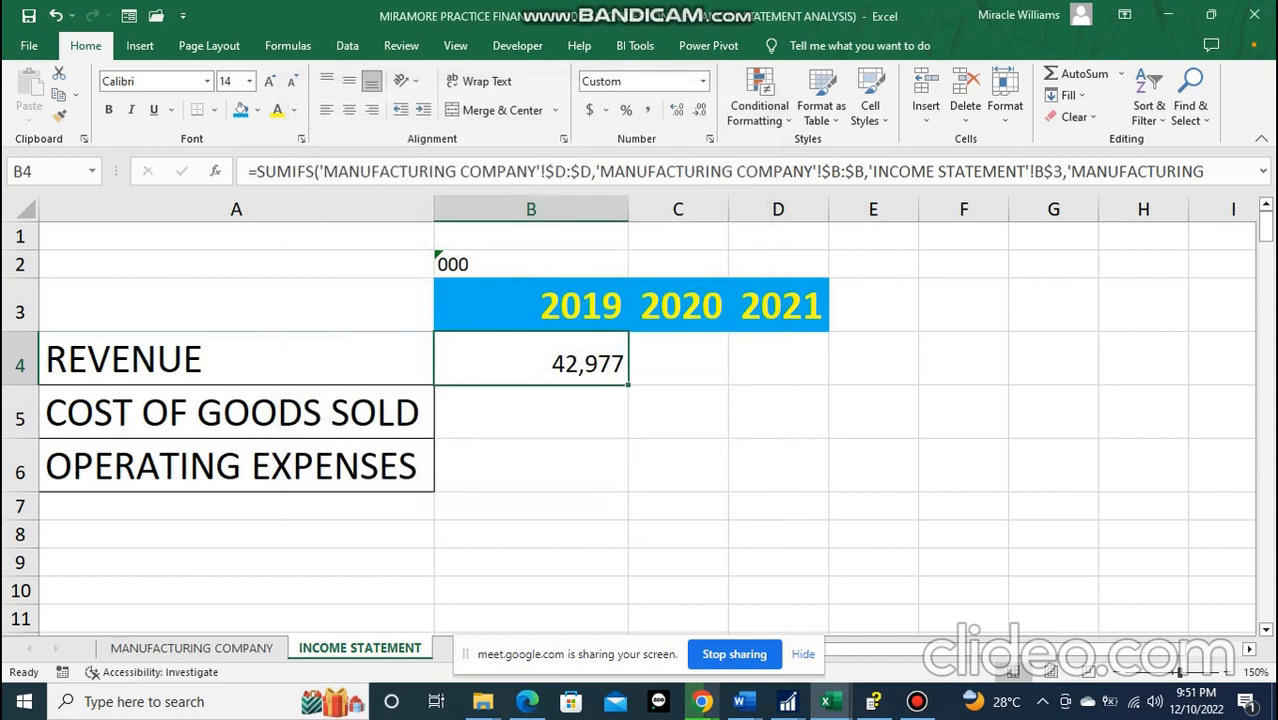
key(ctrl+z)
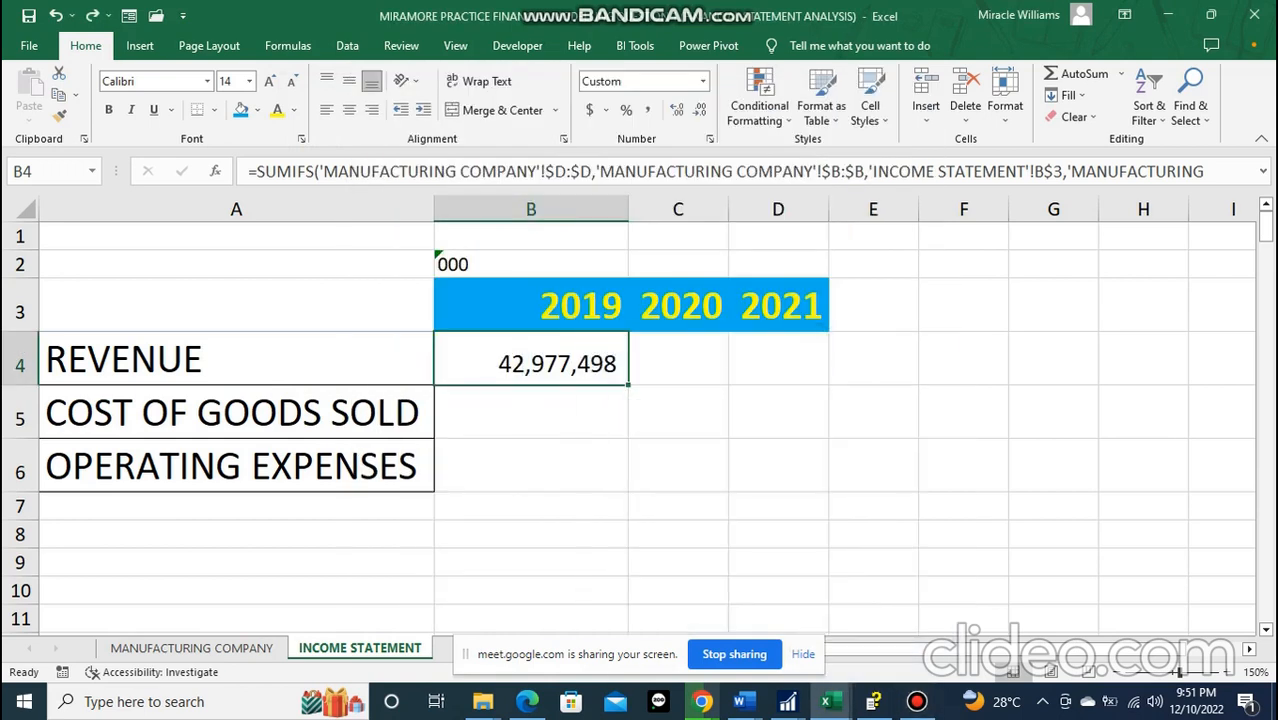
click(531, 412)
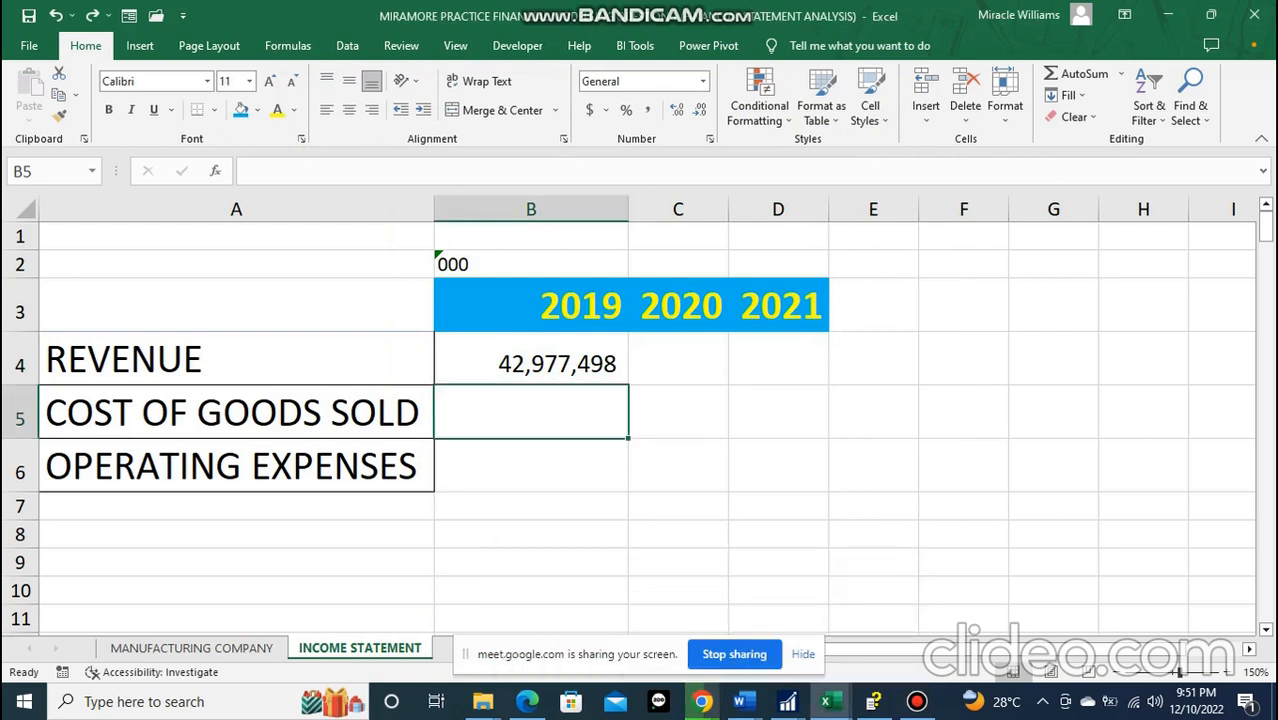
click(531, 360)
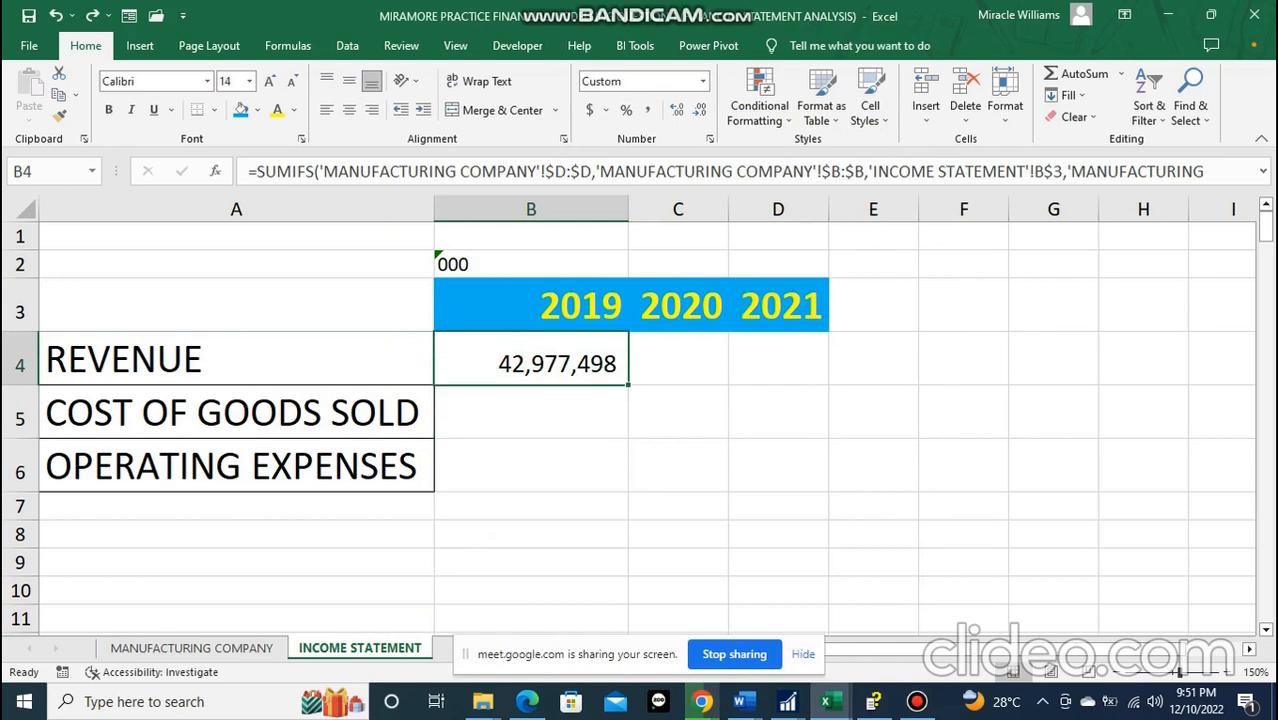
click(678, 360)
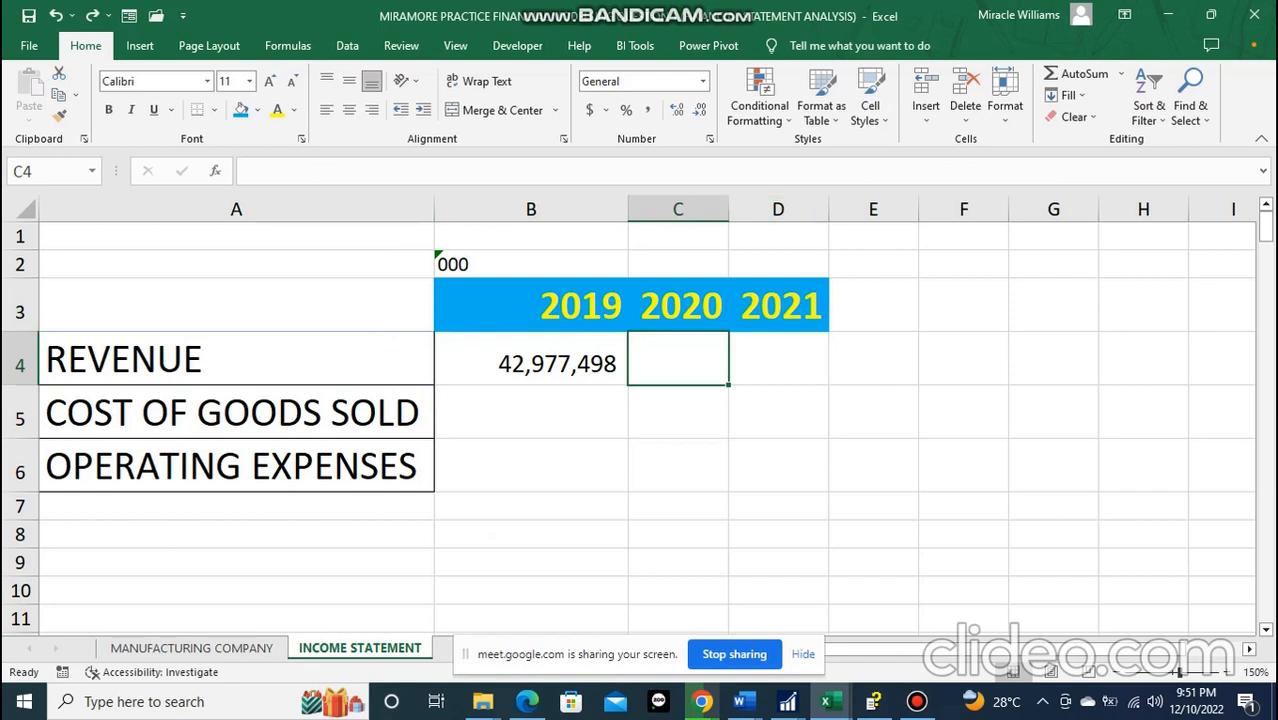
click(531, 360)
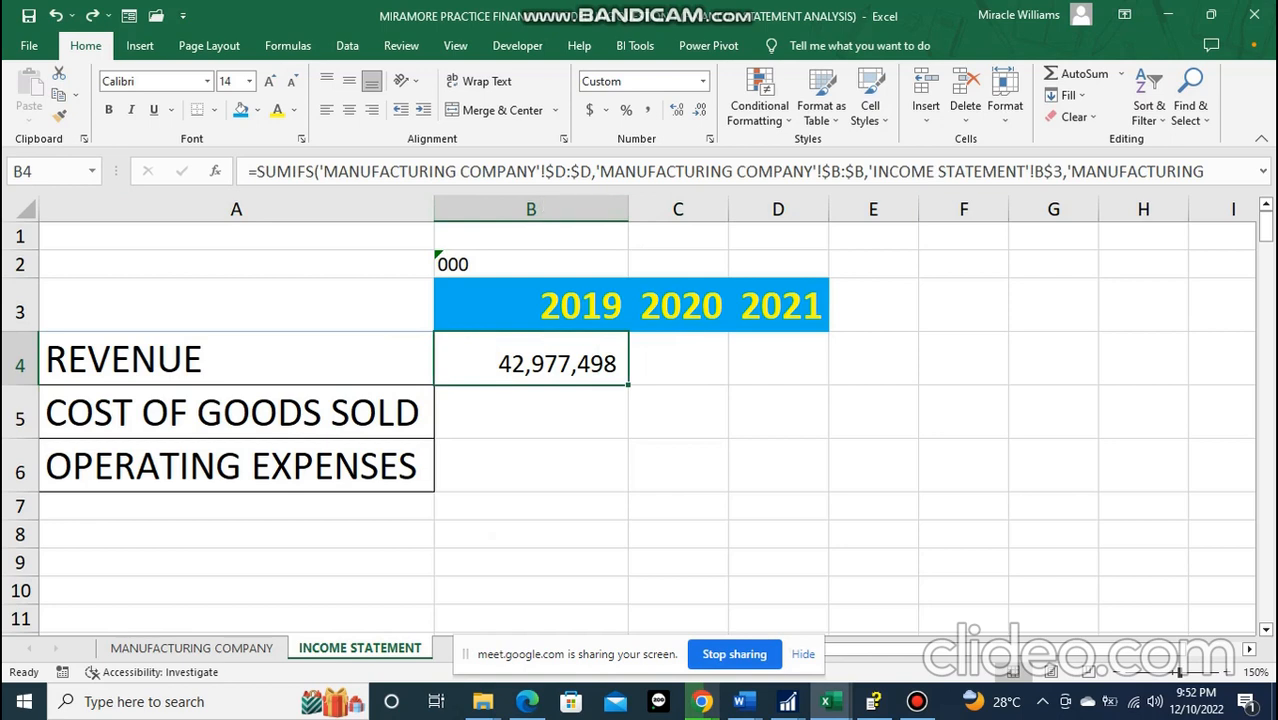
key(Right)
key(Right)
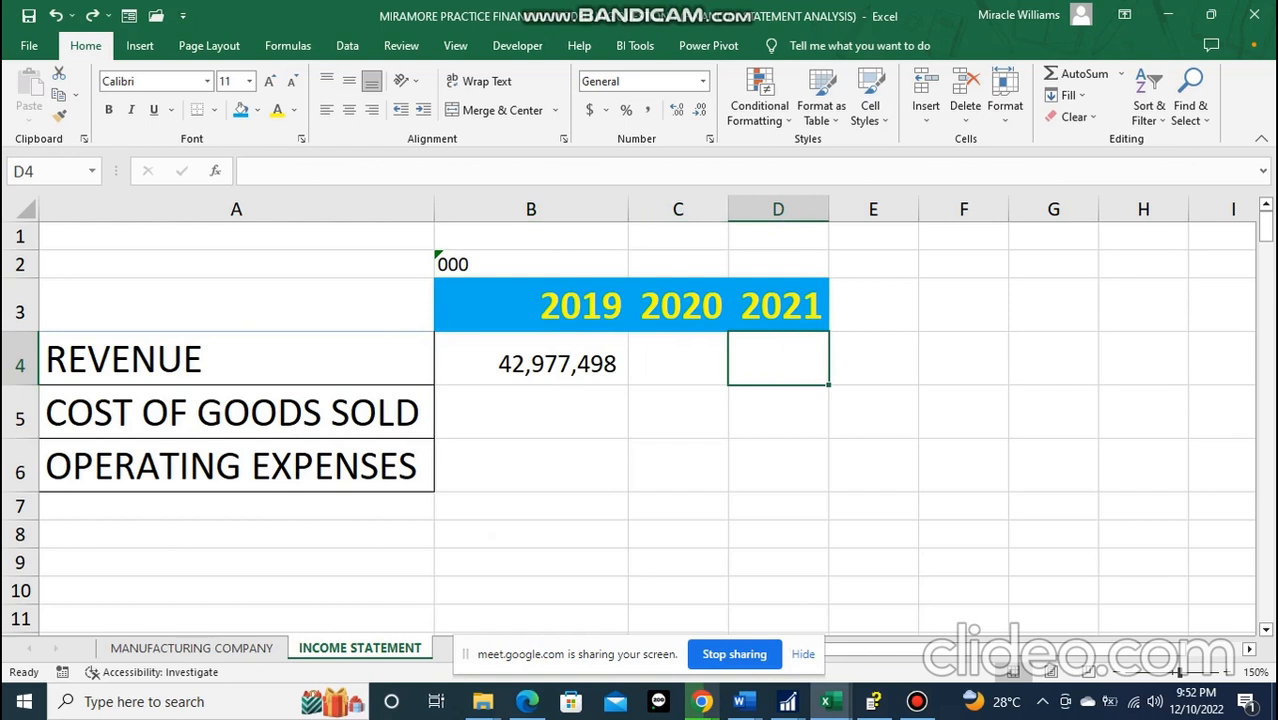
key(Left)
key(Left)
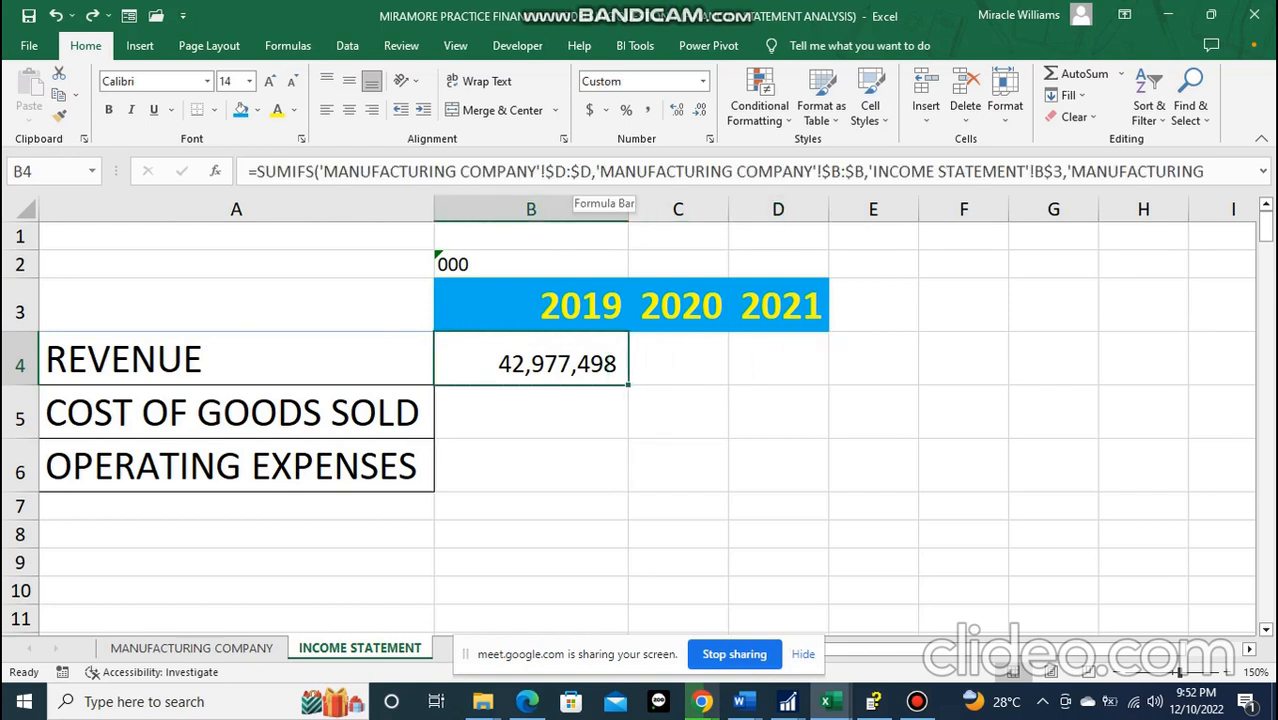
- Fill the 2019 REVENUE formula from B4 across to C4 and D4, widening columns C and D to fit the amounts
drag(628, 384, 700, 372)
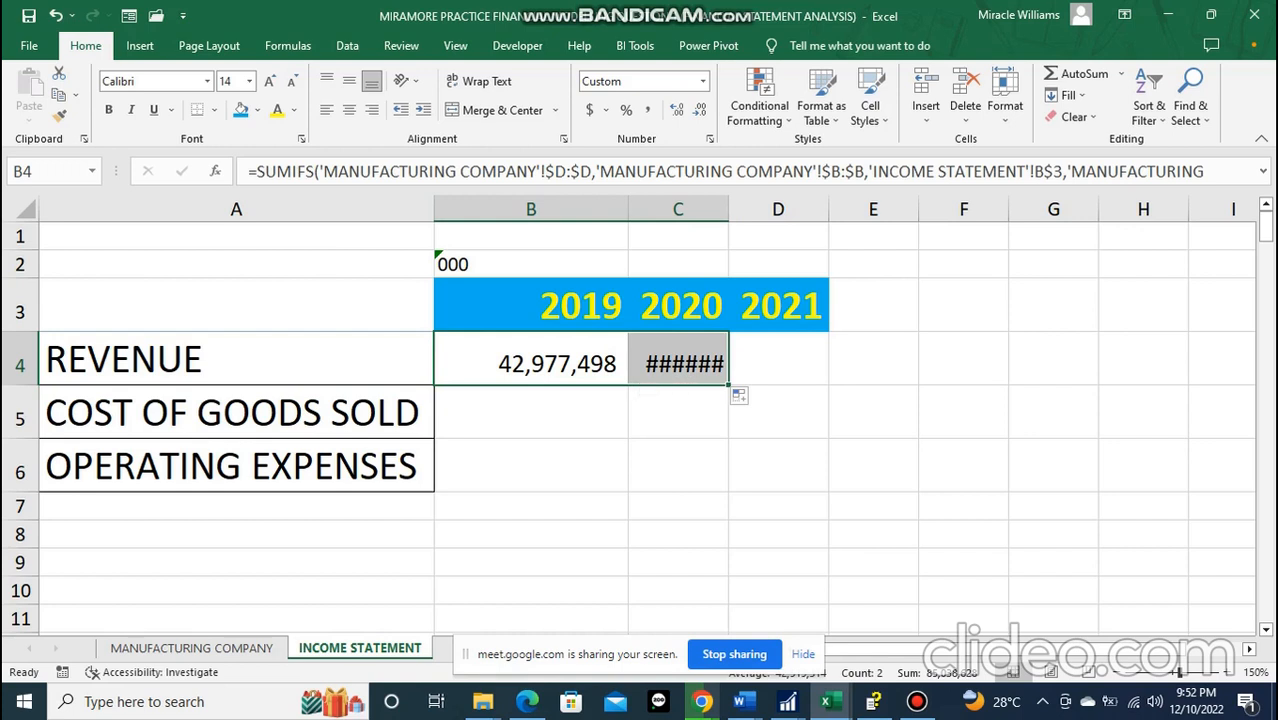
double_click(728, 209)
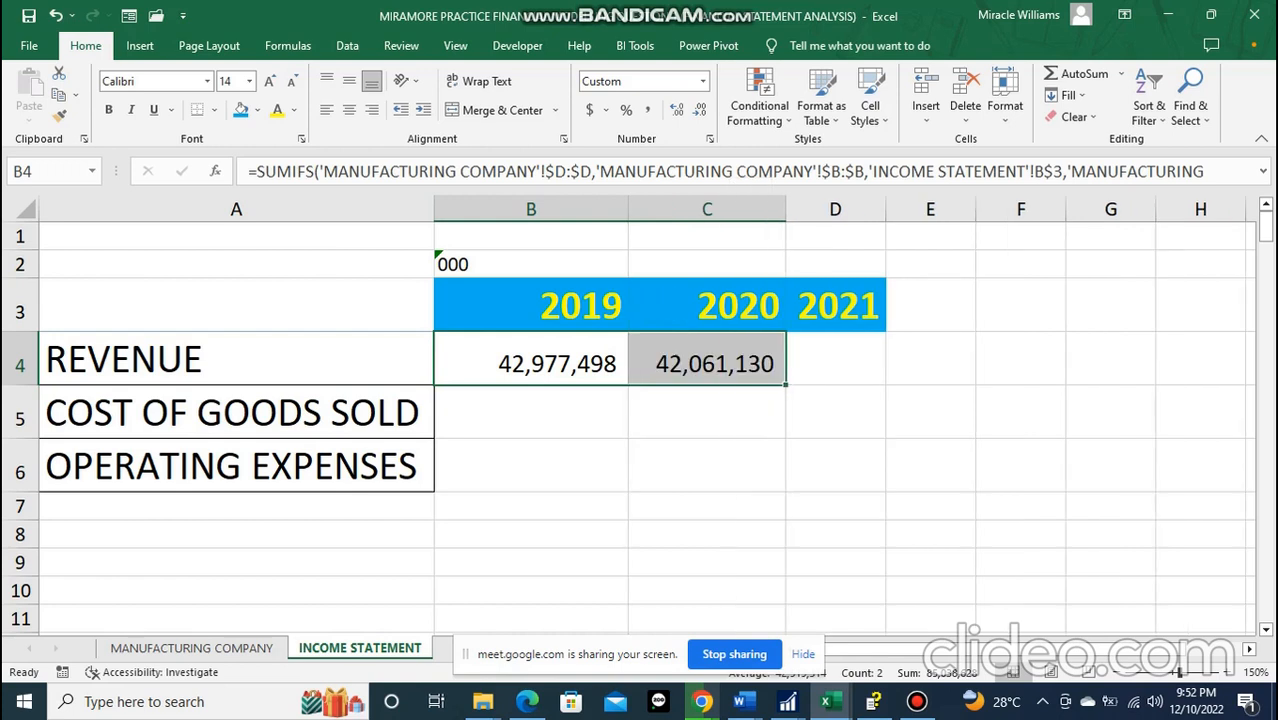
click(707, 360)
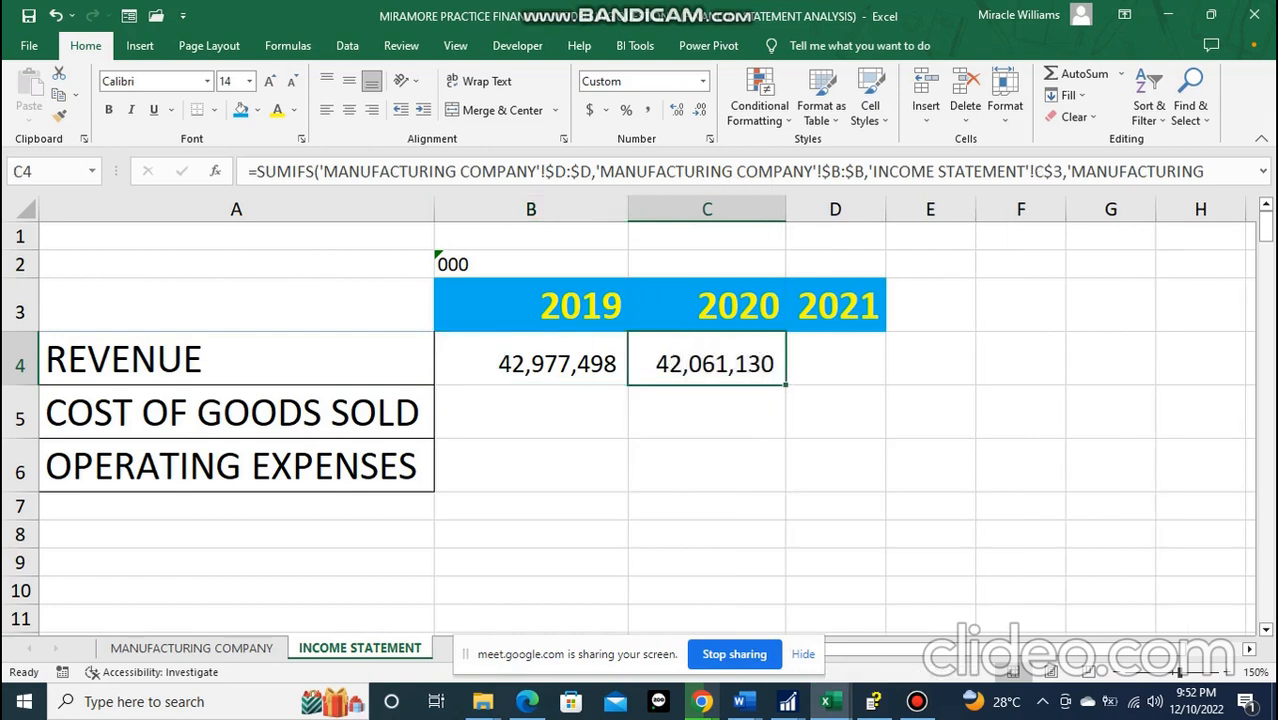
drag(886, 209, 940, 209)
drag(786, 384, 940, 384)
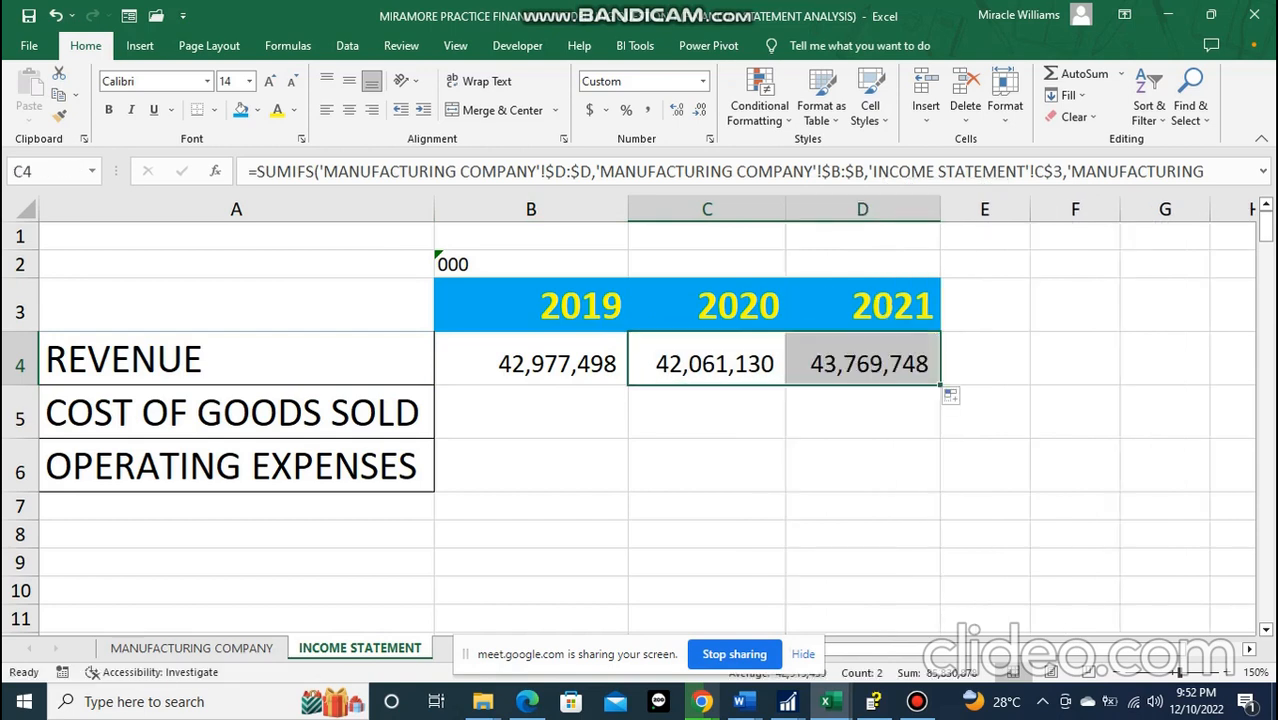
- Check the REVENUE formulas for 2019 to 2021 and the source data on the MANUFACTURING COMPANY sheet
click(863, 412)
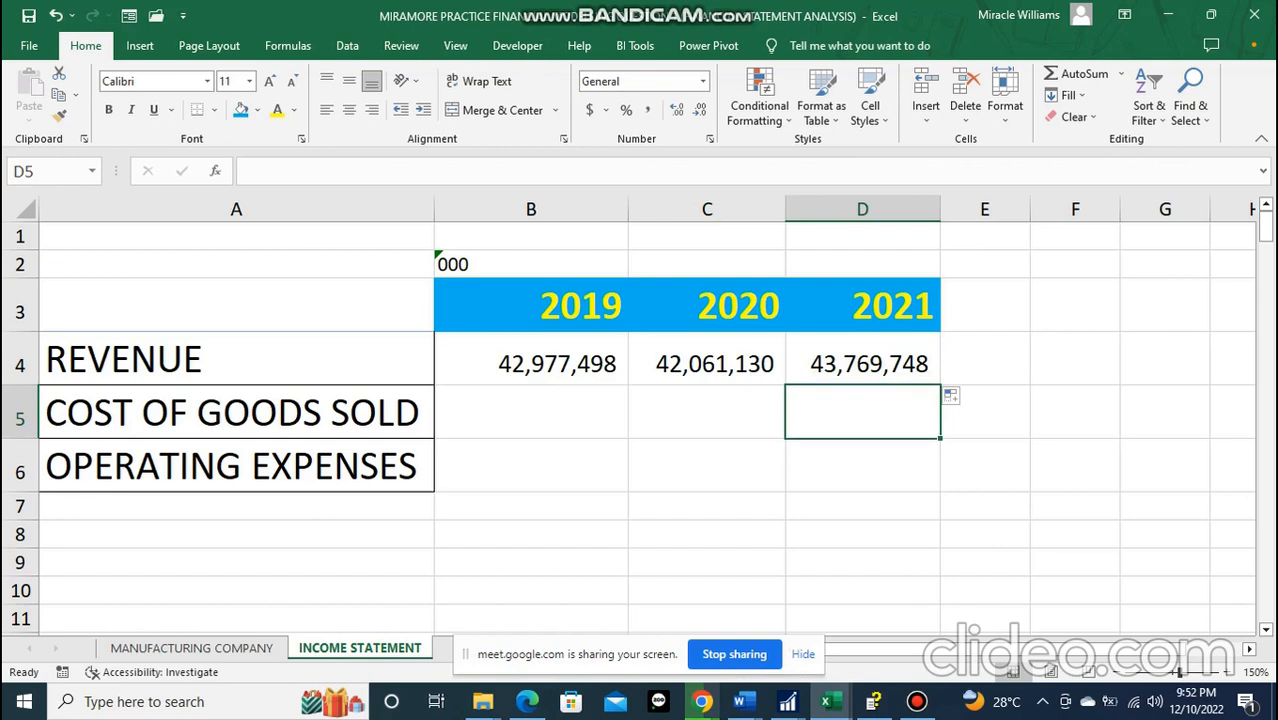
click(531, 361)
click(707, 362)
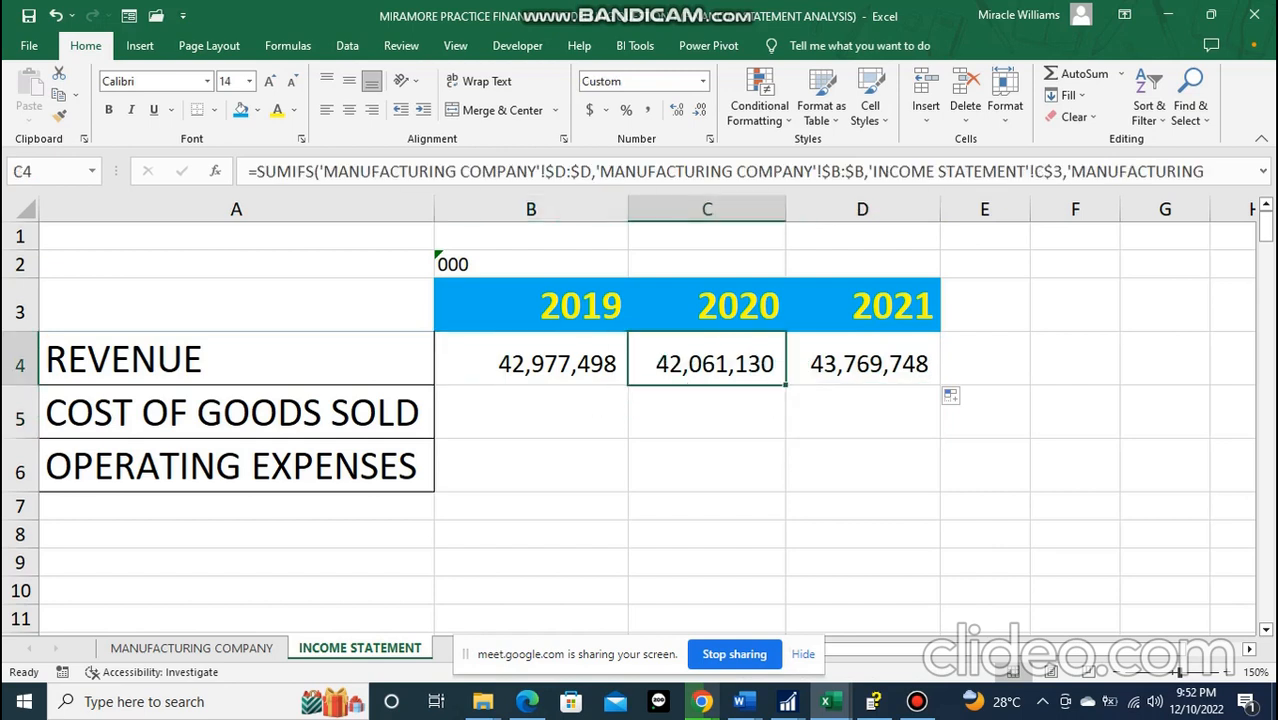
click(863, 362)
click(531, 361)
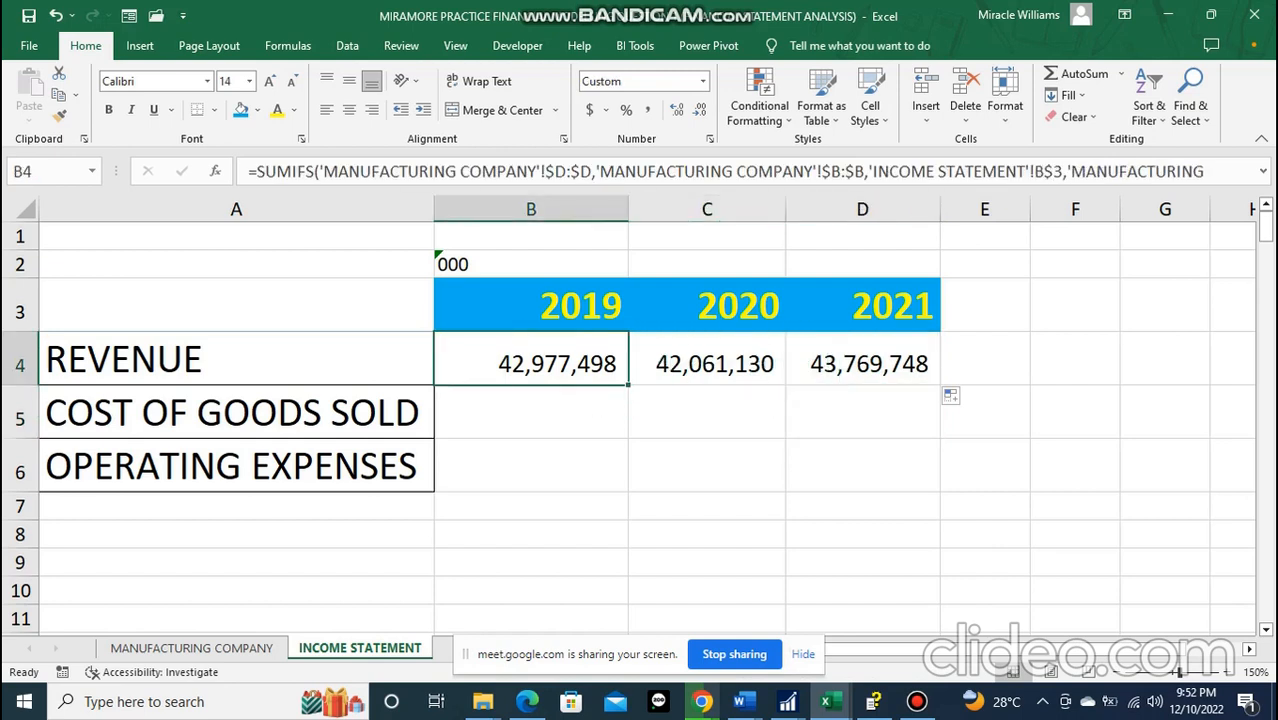
click(531, 412)
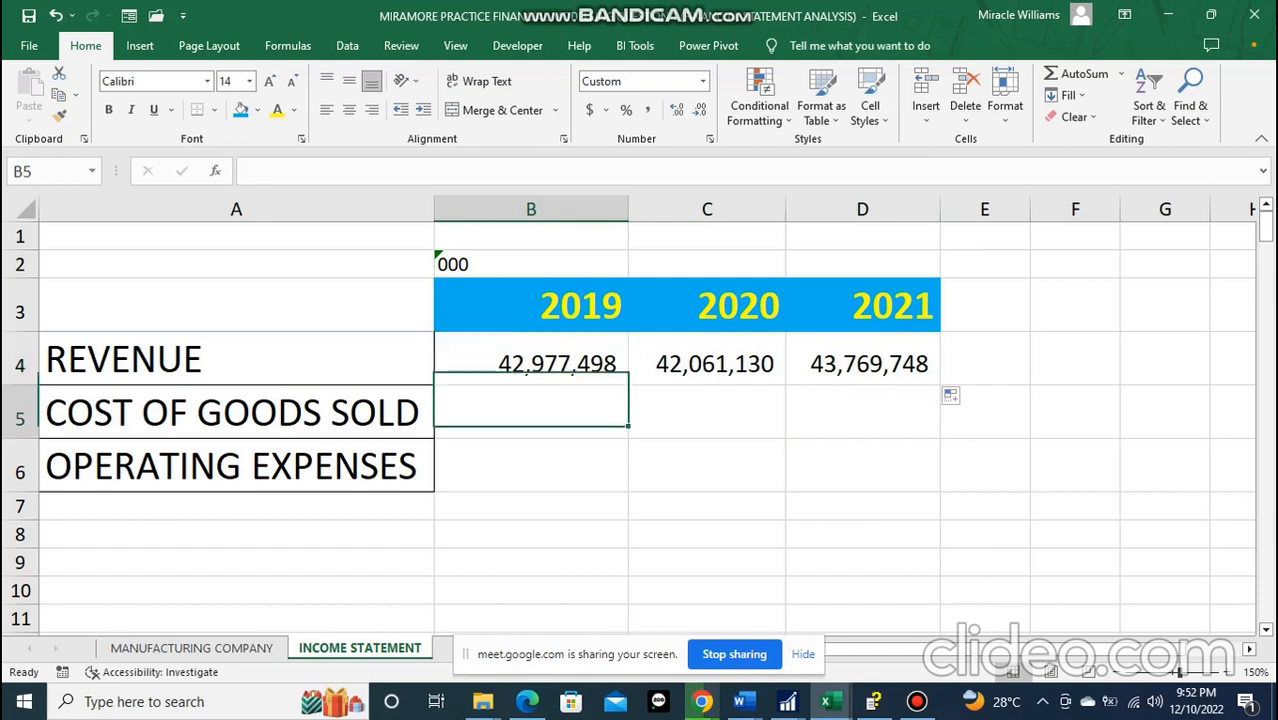
click(191, 648)
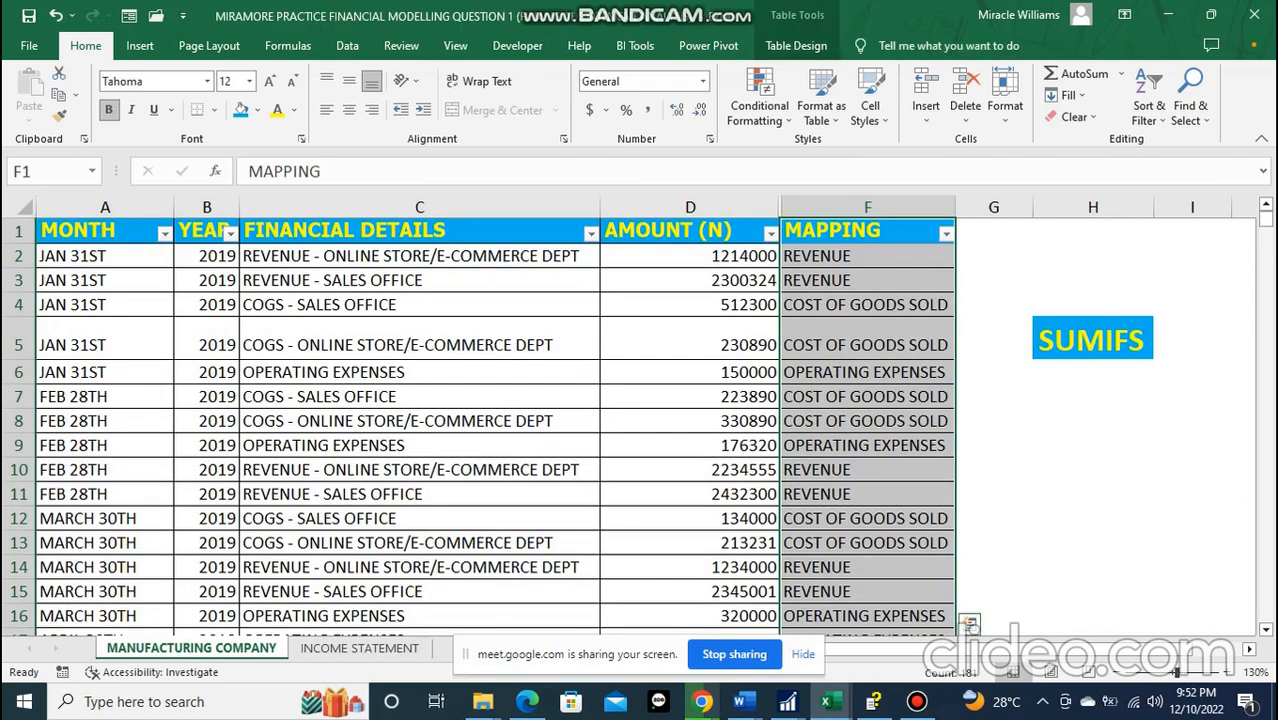
click(690, 397)
click(360, 648)
- Fill the SUMIFS formula from B4 down to B6 for the 2019 COST OF GOODS SOLD and OPERATING EXPENSES
click(531, 360)
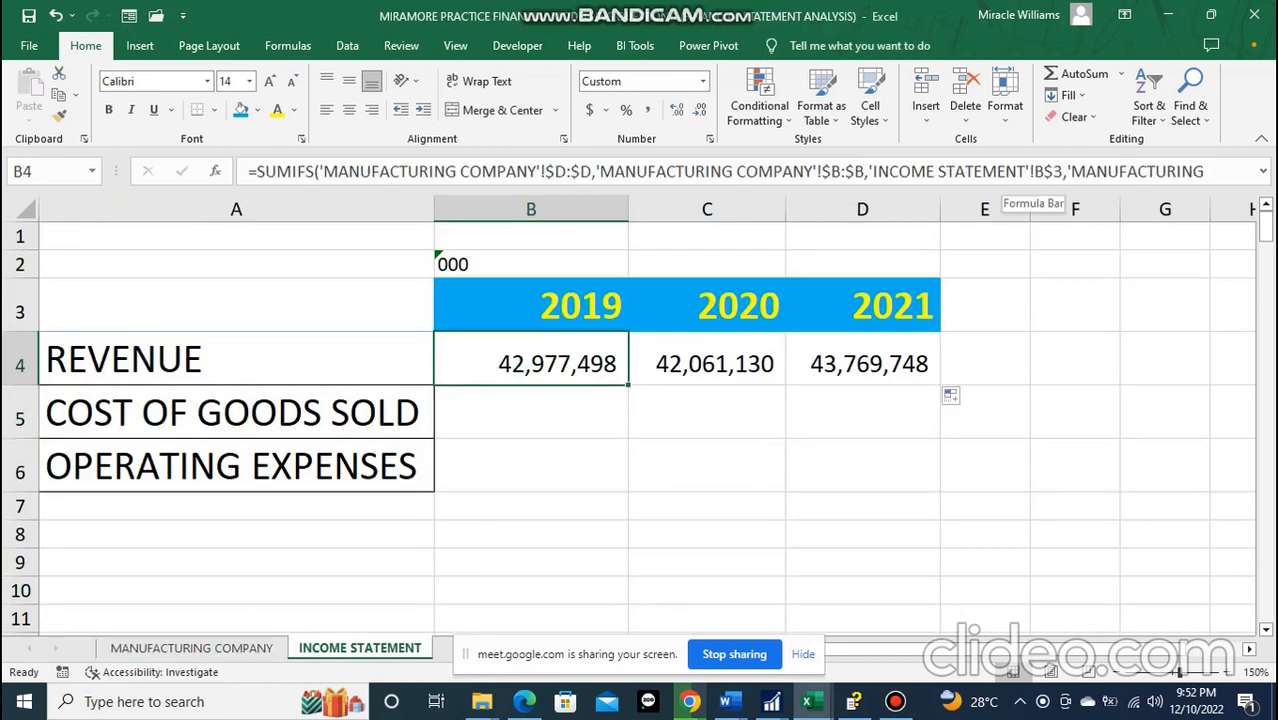
mouse_move(629, 385)
mouse_down()
mouse_move(629, 470)
mouse_move(629, 385)
mouse_up()
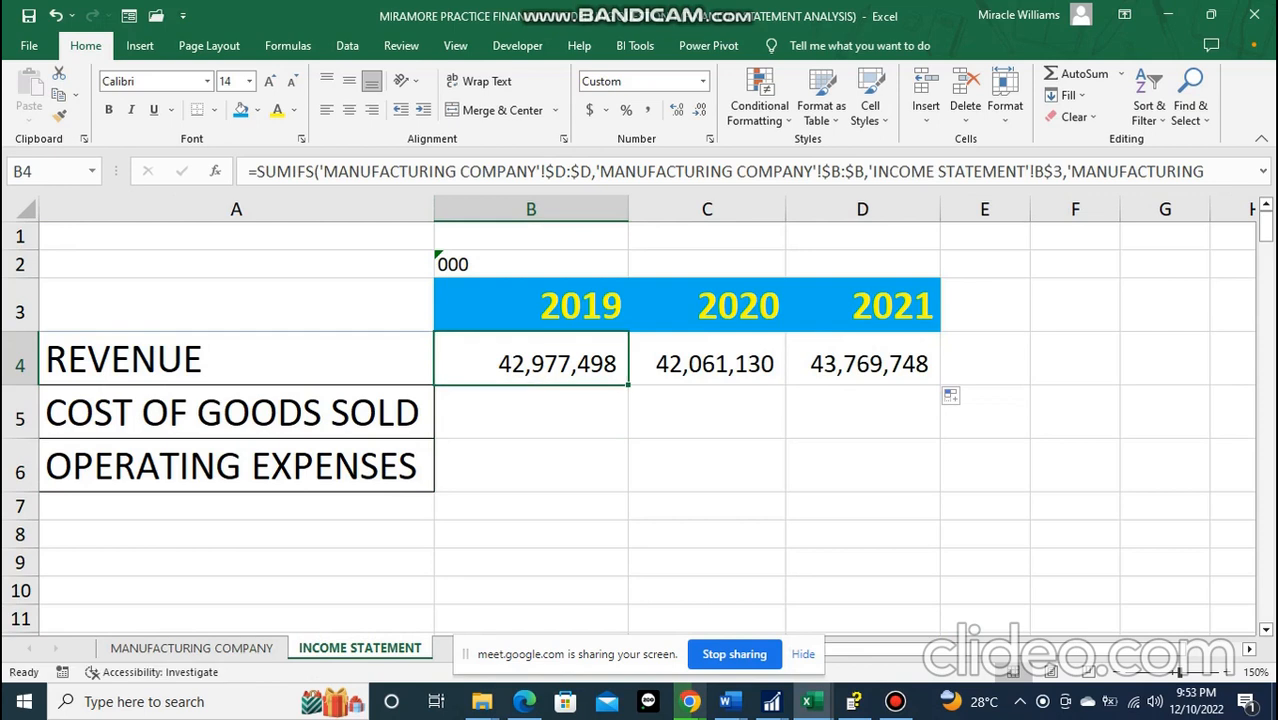
drag(629, 385, 629, 490)
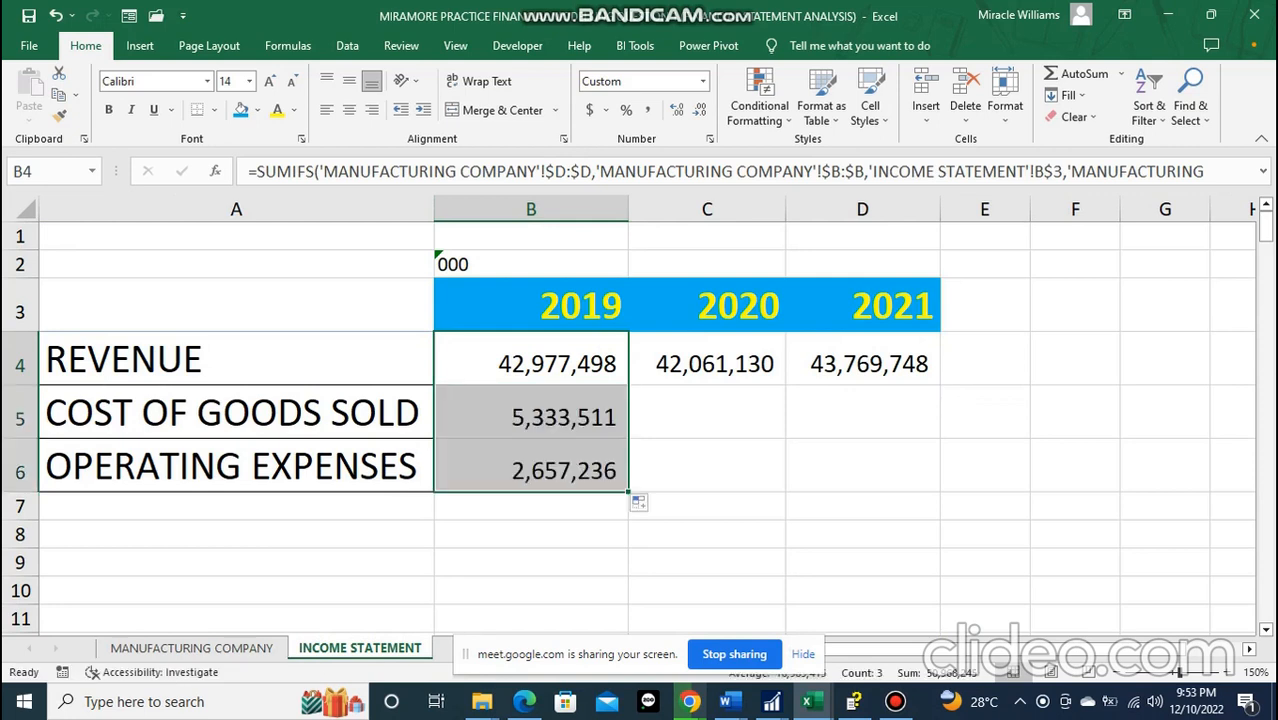
- Fill the 2019 COST OF GOODS SOLD and OPERATING EXPENSES formulas in B5 and B6 across to column D
click(707, 362)
click(555, 415)
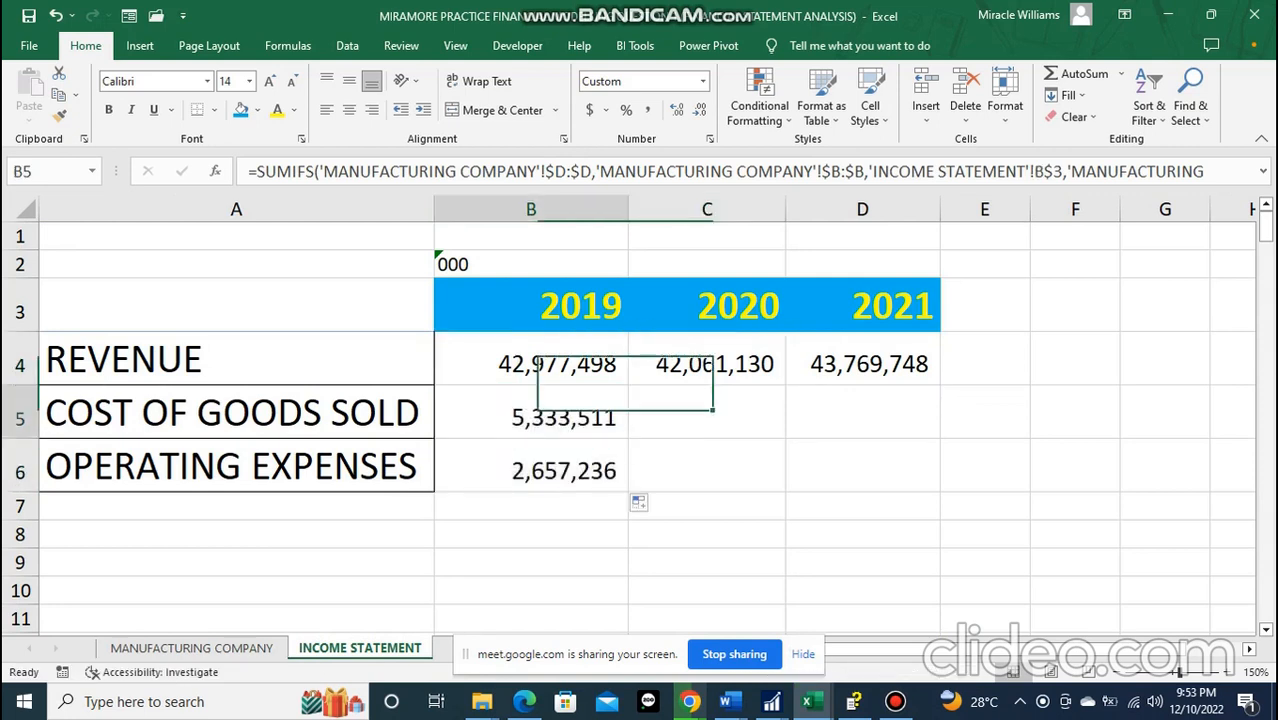
drag(629, 438, 890, 430)
click(550, 468)
drag(629, 491, 900, 480)
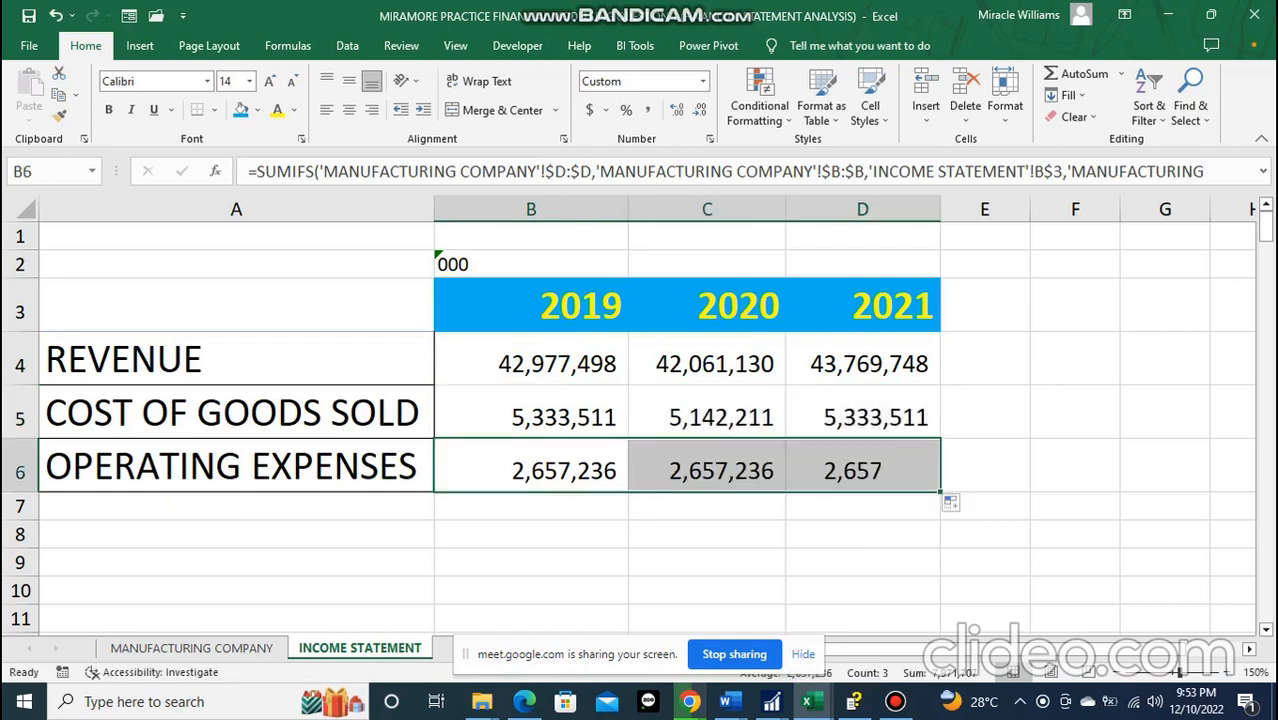
click(540, 534)
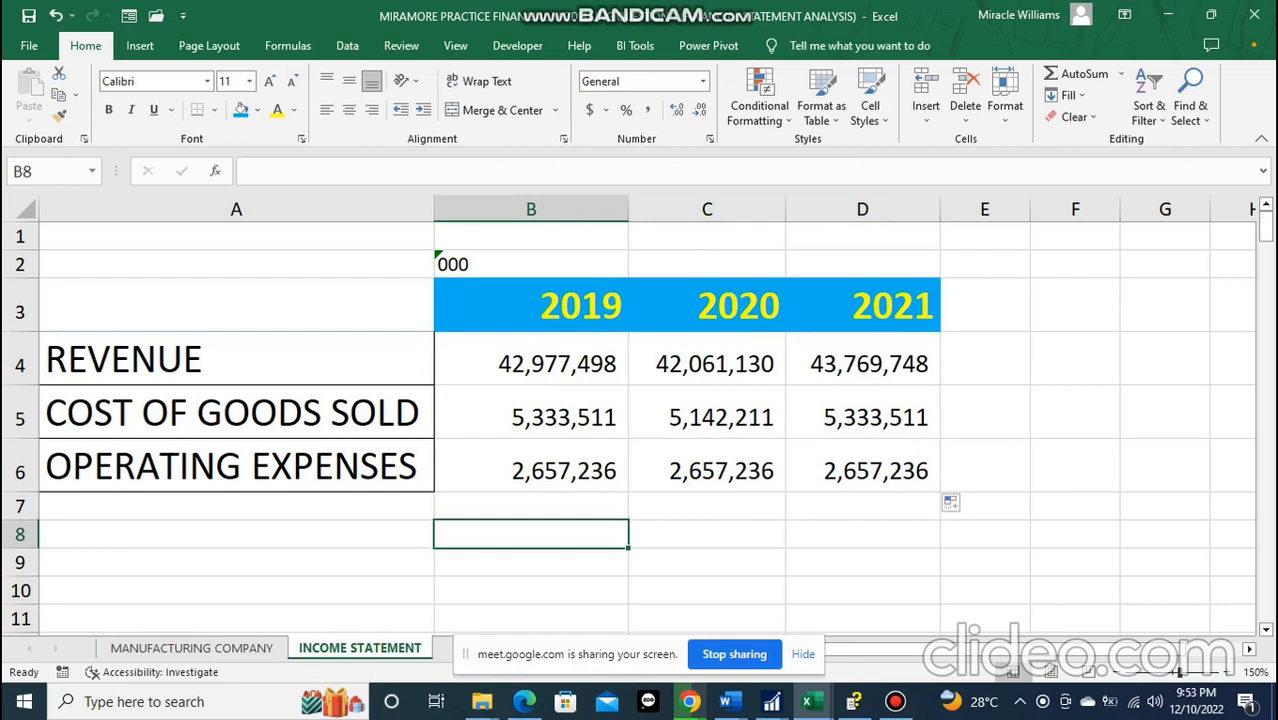
click(540, 468)
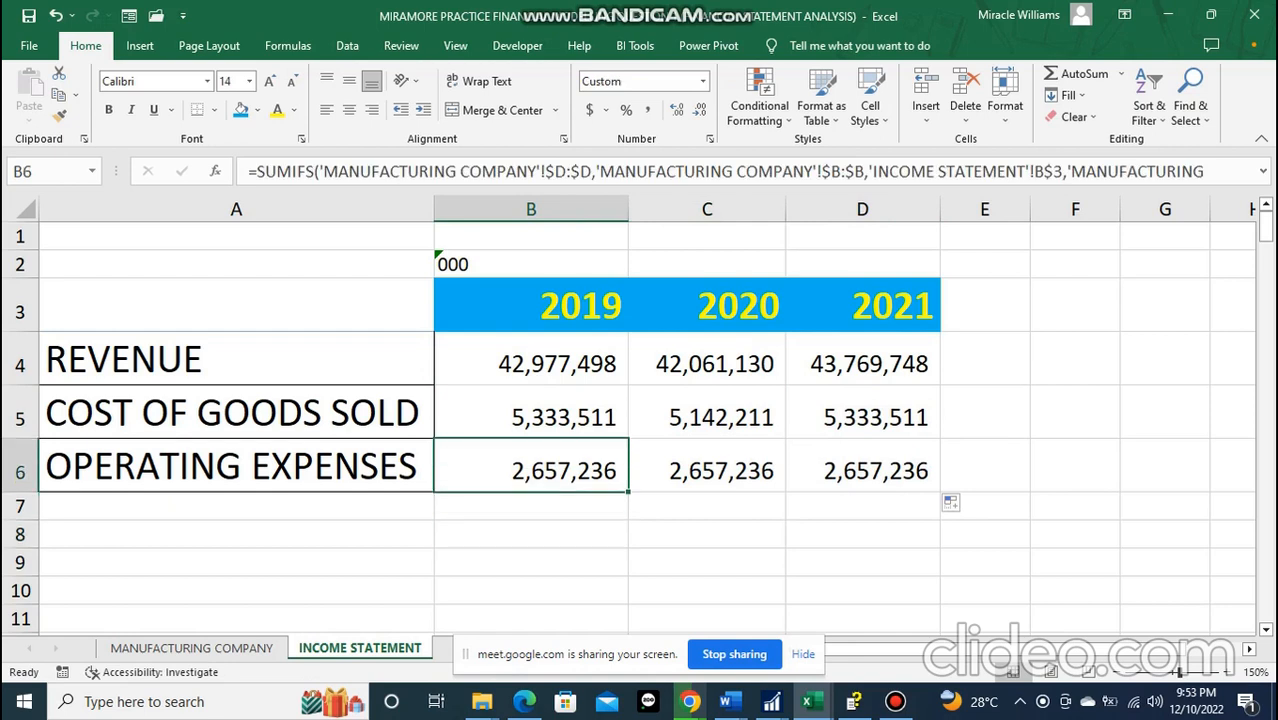
- Compare the OPERATING EXPENSES formulas for 2019, 2020 and 2021 in cells B6 to D6
click(707, 468)
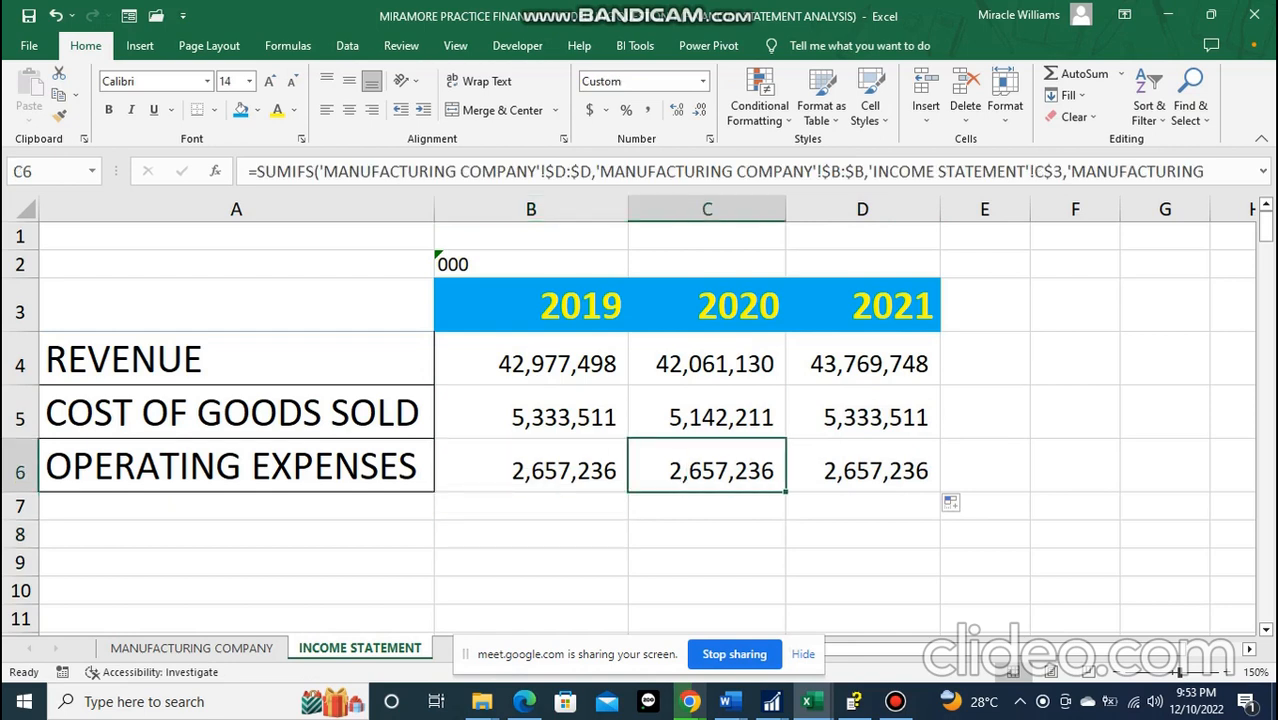
click(862, 306)
click(862, 468)
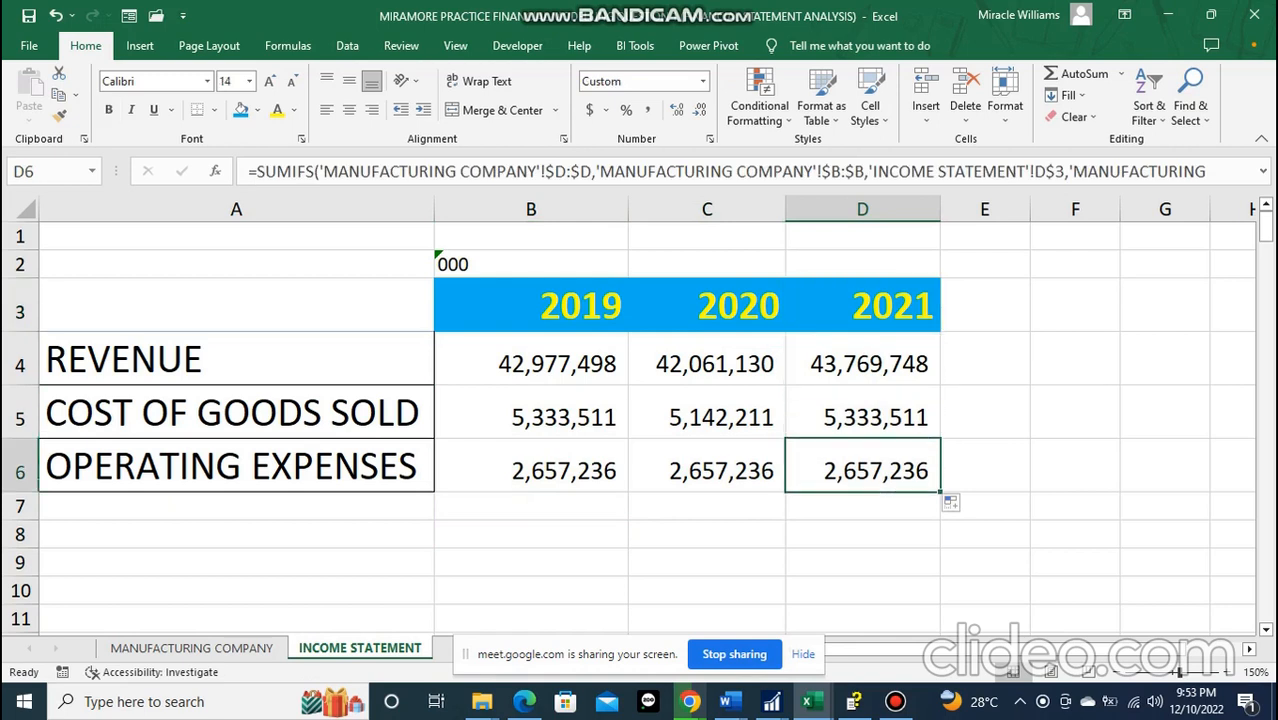
click(531, 468)
click(707, 468)
click(862, 468)
click(707, 468)
click(531, 468)
click(707, 468)
click(862, 468)
click(707, 468)
click(531, 468)
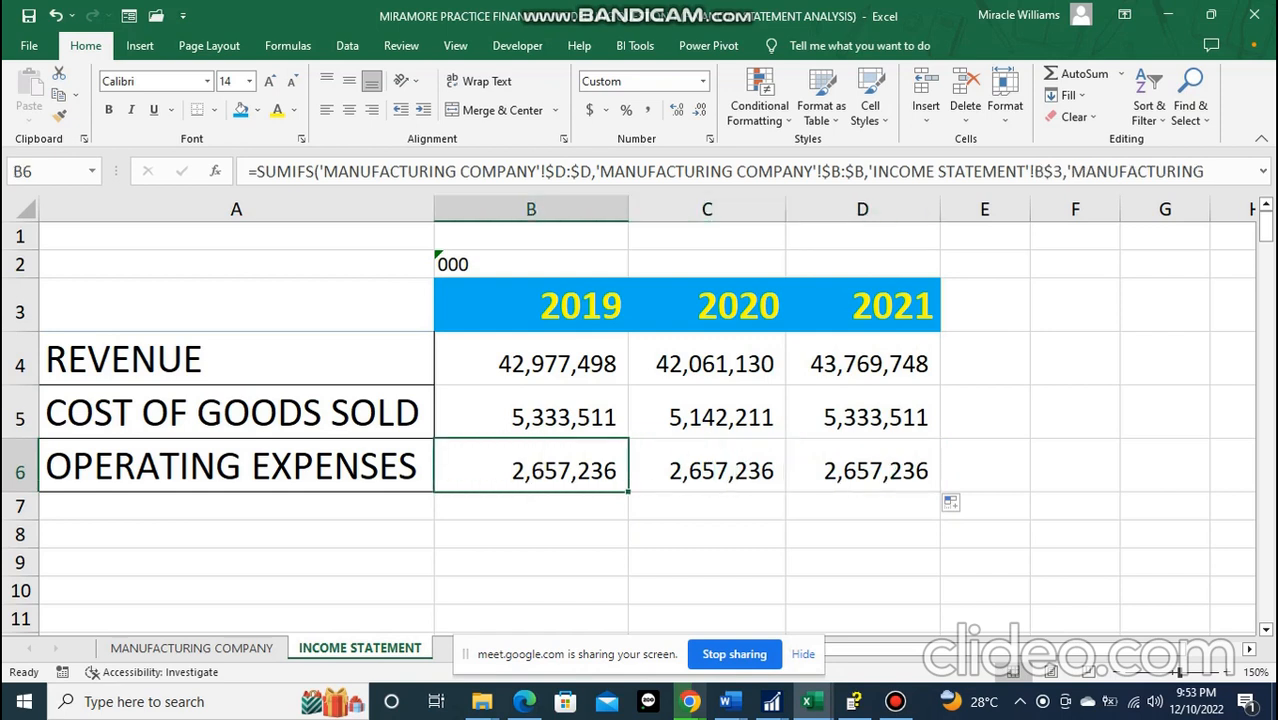
- Refill the OPERATING EXPENSES formula from B6 into C6 and the 2020 REVENUE formula from C4 down to C6
drag(629, 491, 750, 488)
click(707, 416)
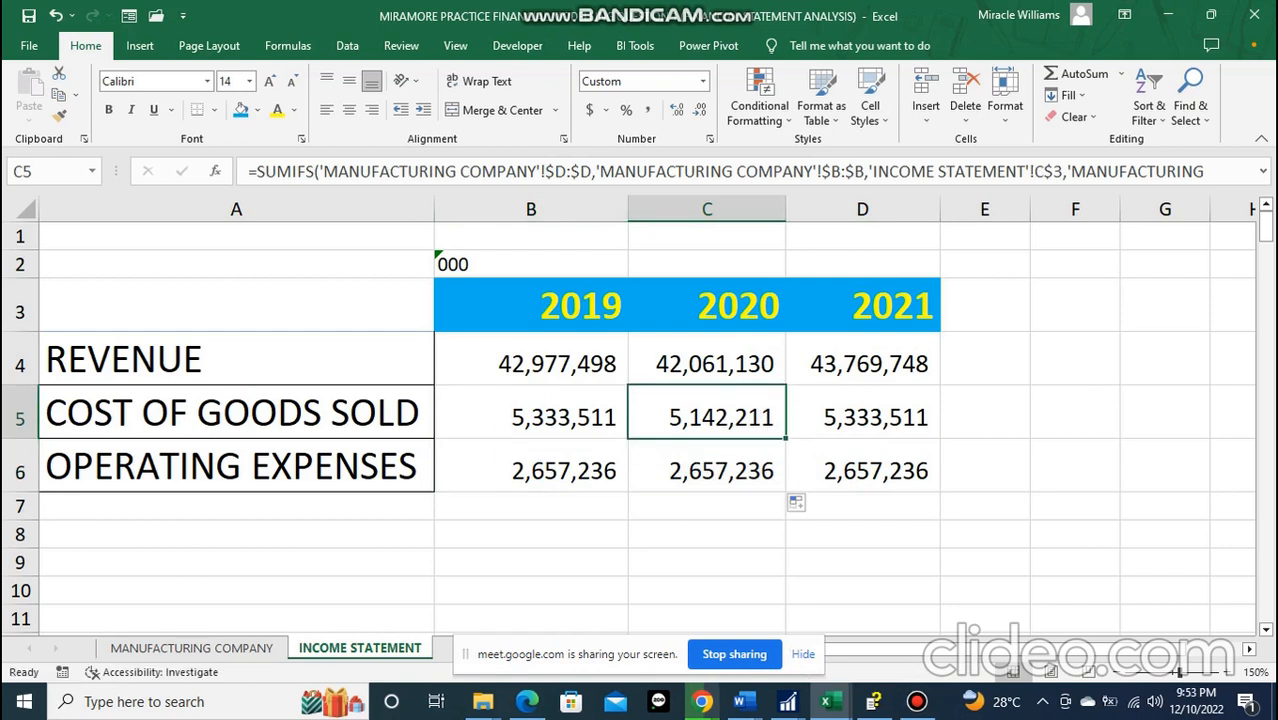
click(707, 363)
drag(785, 385, 783, 474)
click(862, 470)
click(862, 417)
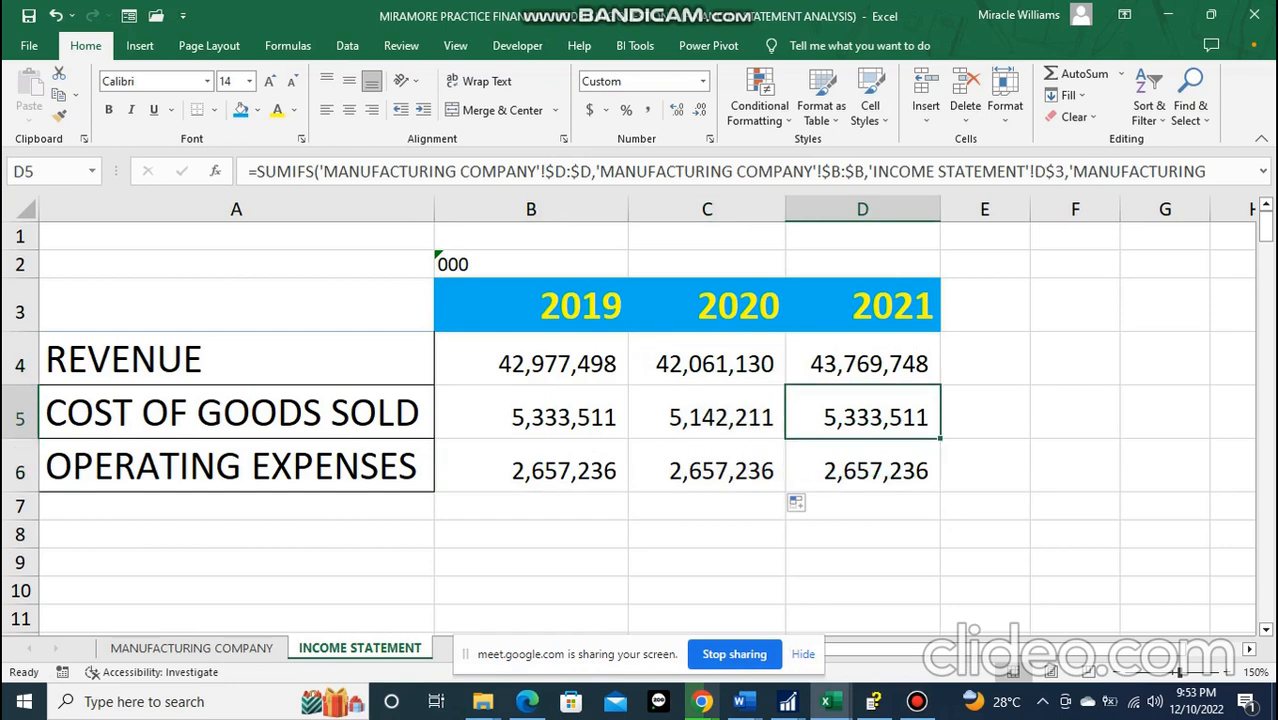
- Set the February 2019 OPERATING EXPENSES amount in D9 of MANUFACTURING COMPANY to 50000 and check the 2019 total on INCOME STATEMENT
click(531, 468)
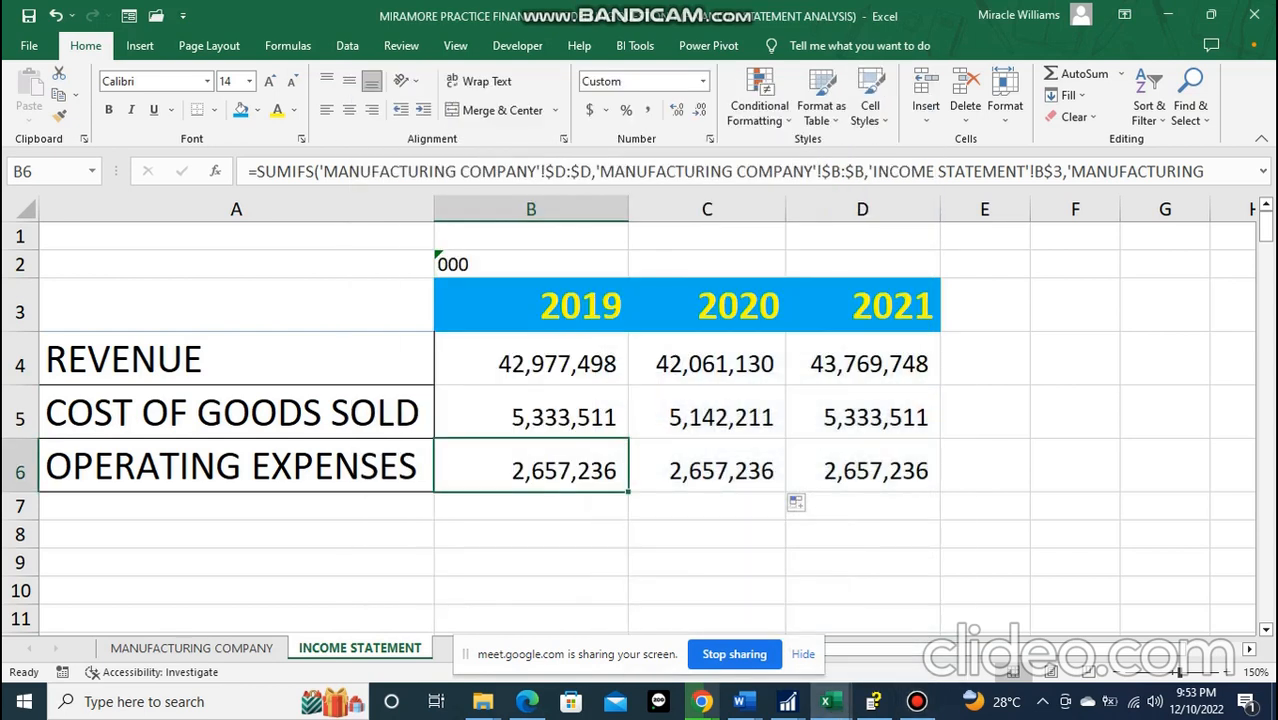
key(ctrl+Page_Up)
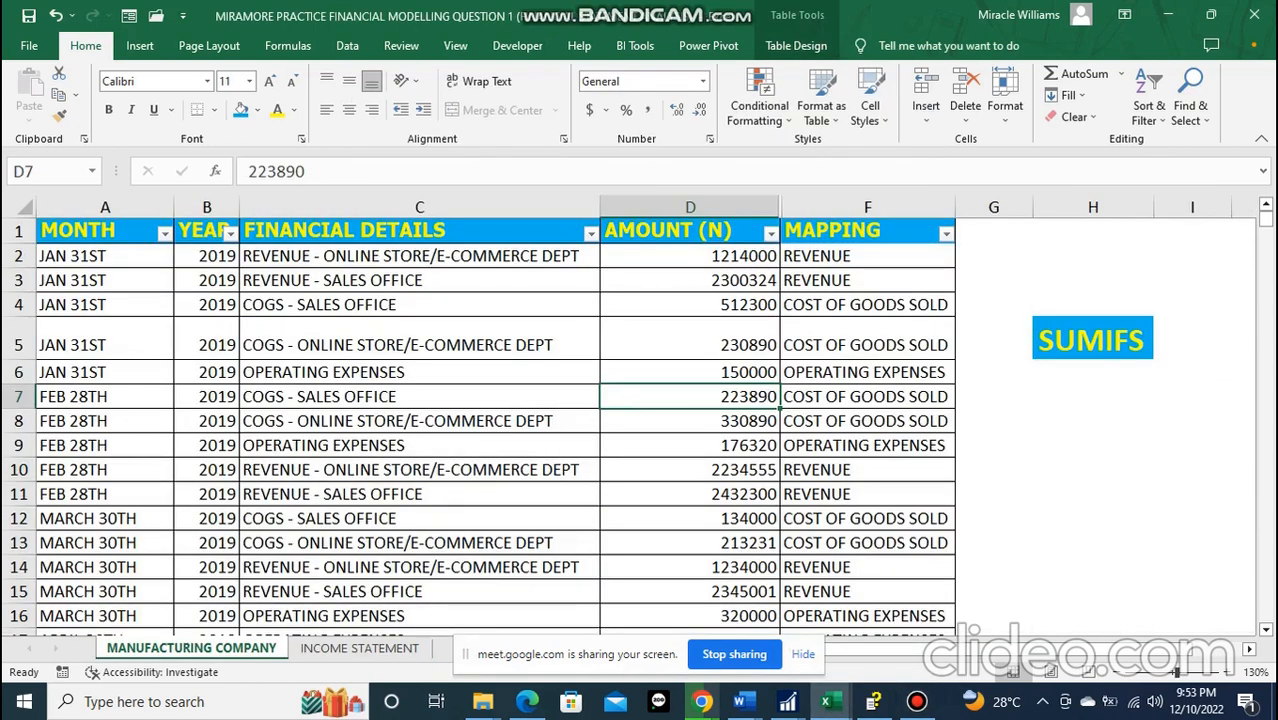
click(867, 446)
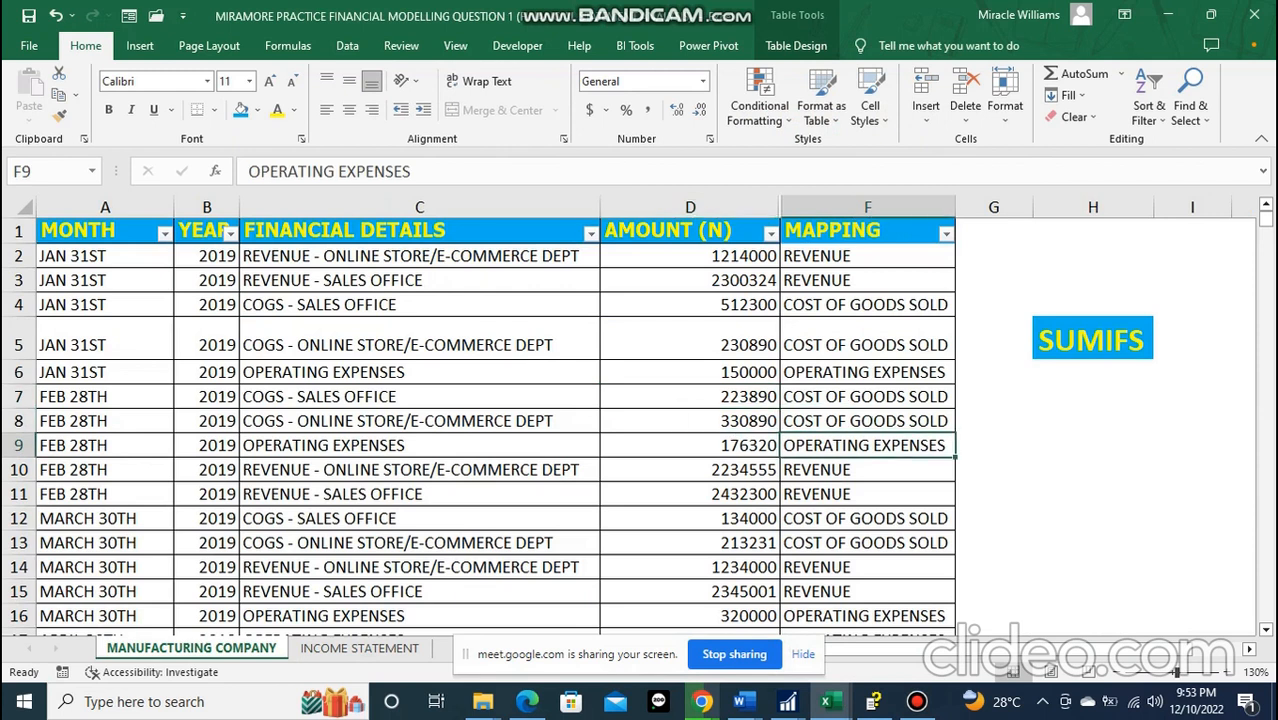
click(420, 446)
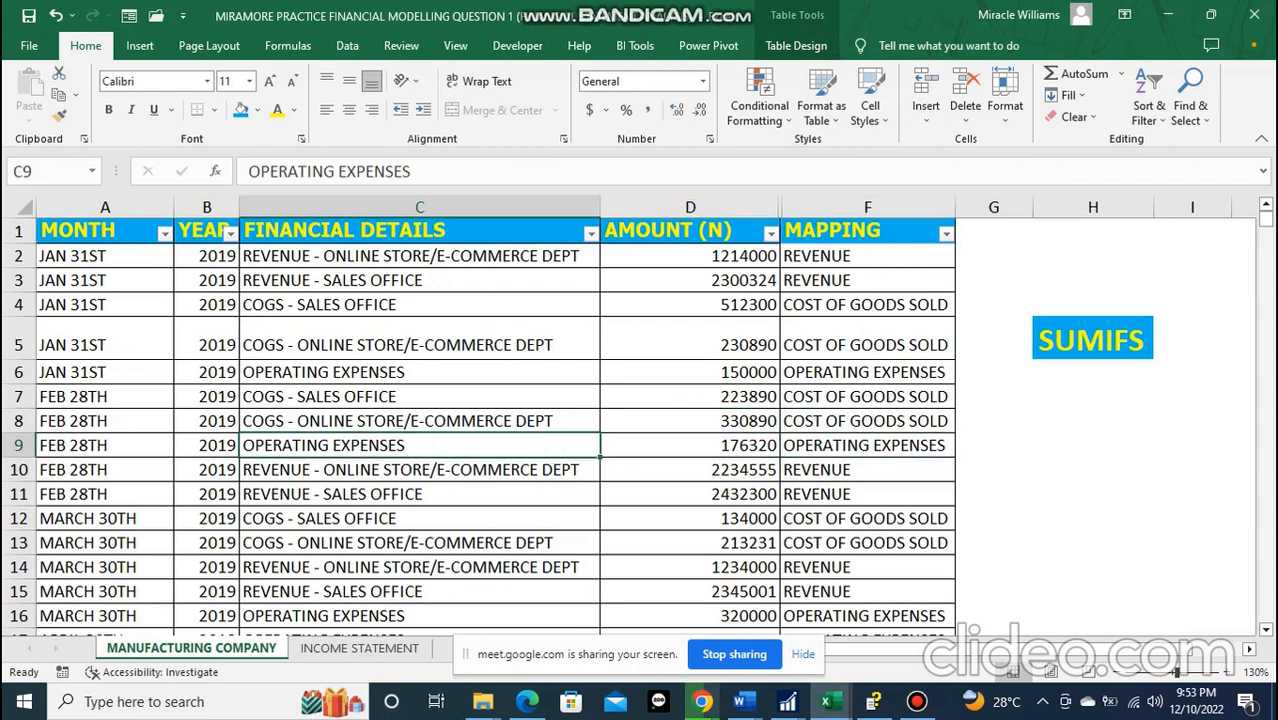
click(690, 446)
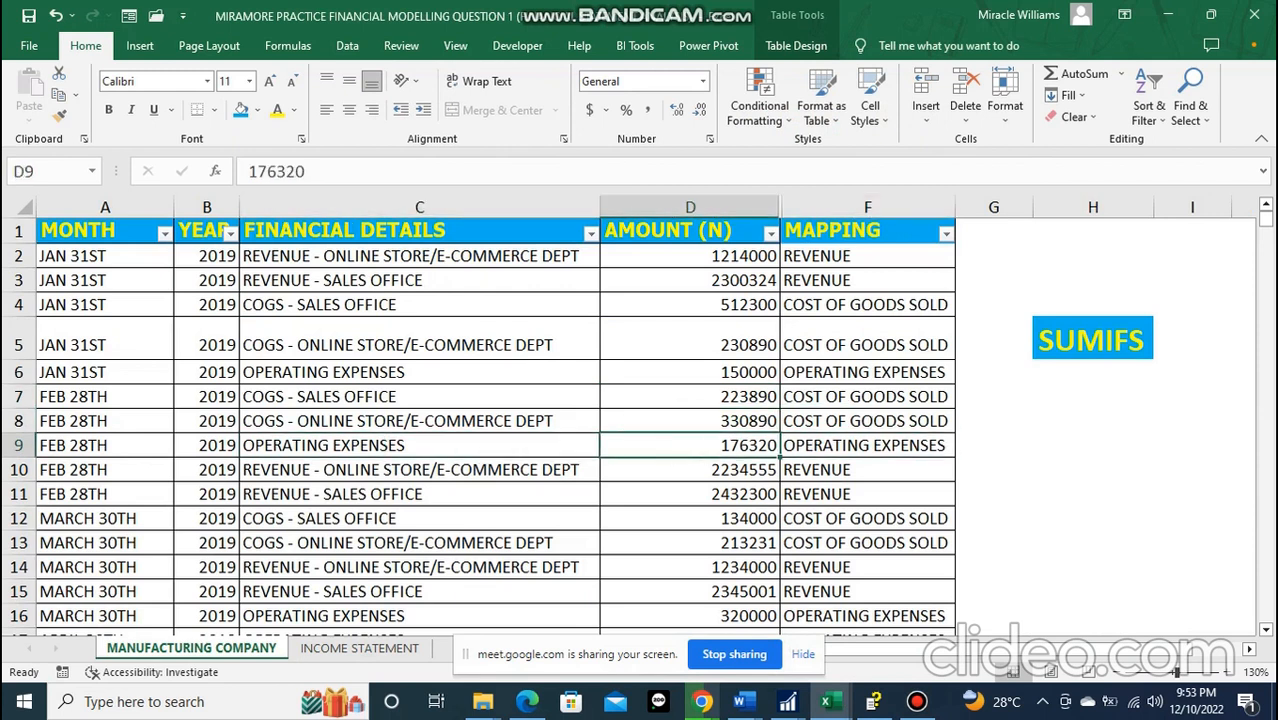
text(50000)
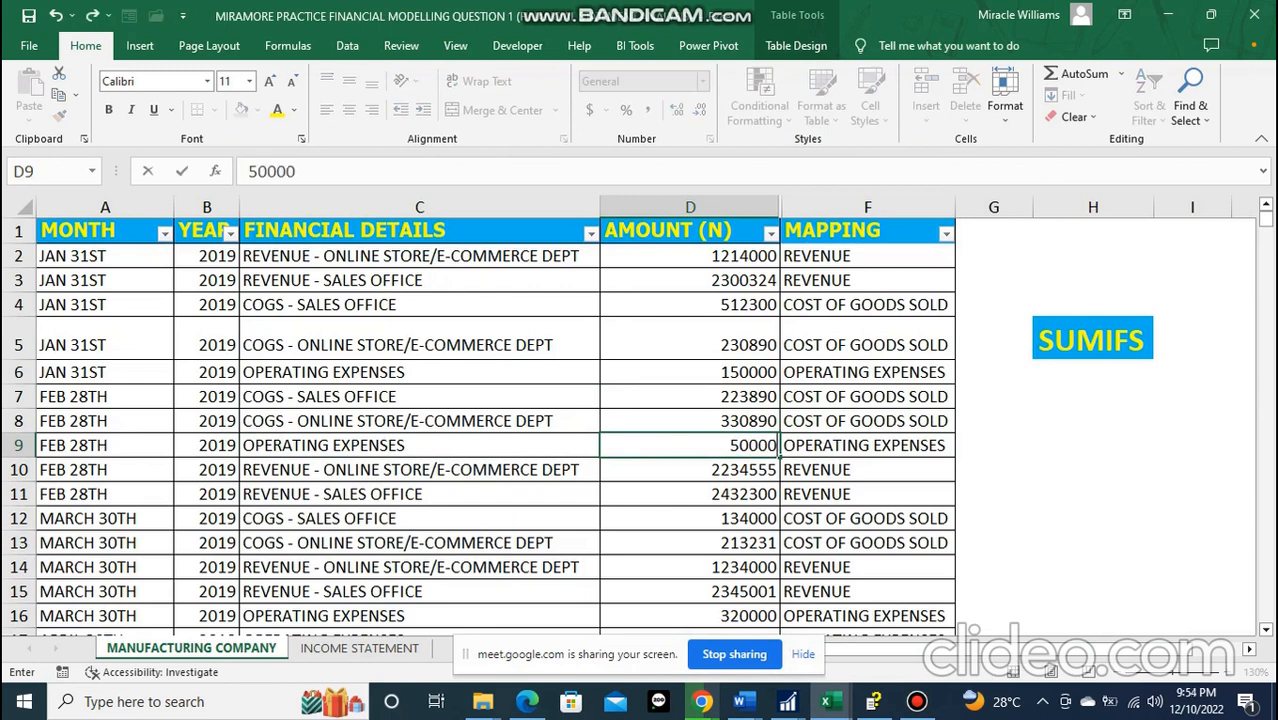
key(Tab)
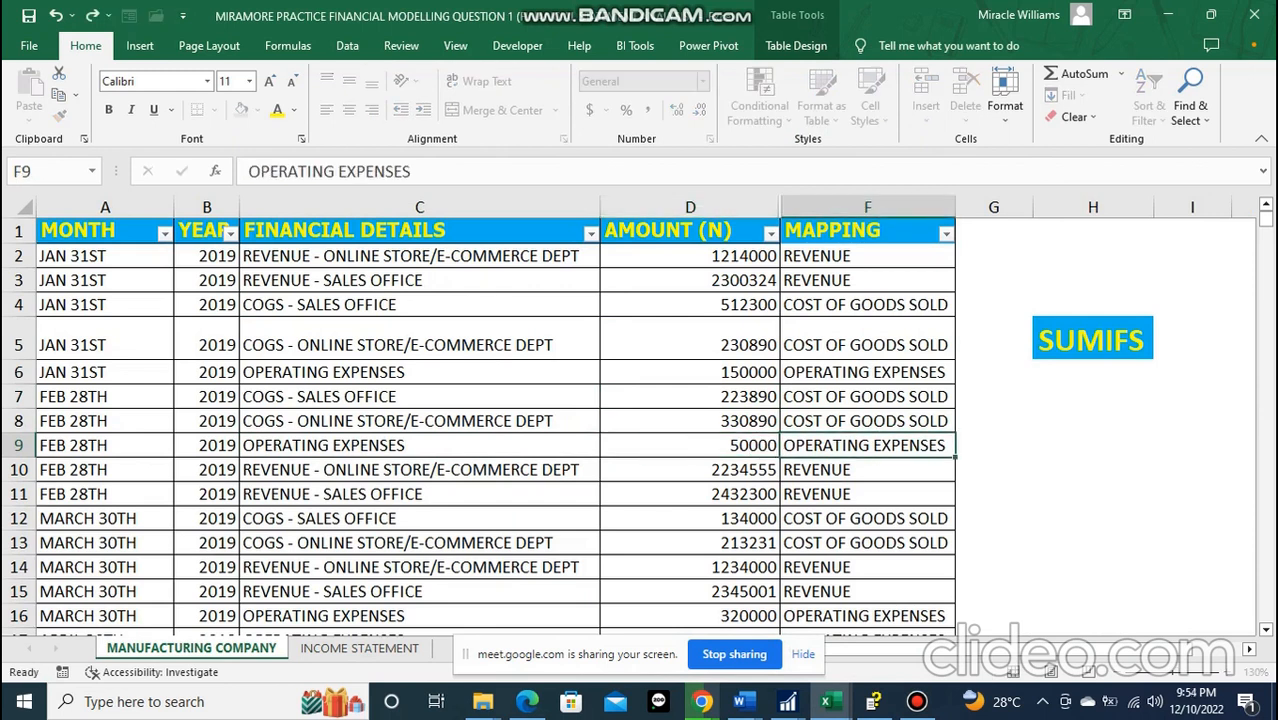
key(ctrl+Page_Down)
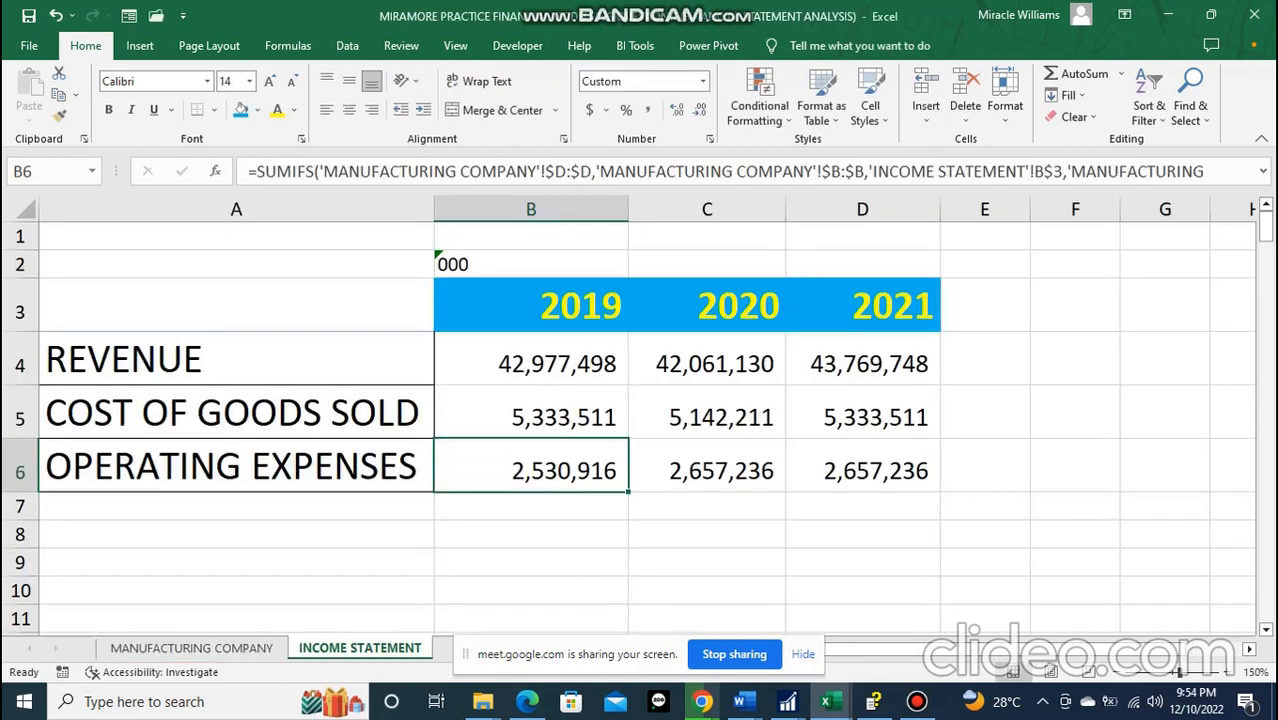
drag(690, 506, 690, 530)
click(560, 468)
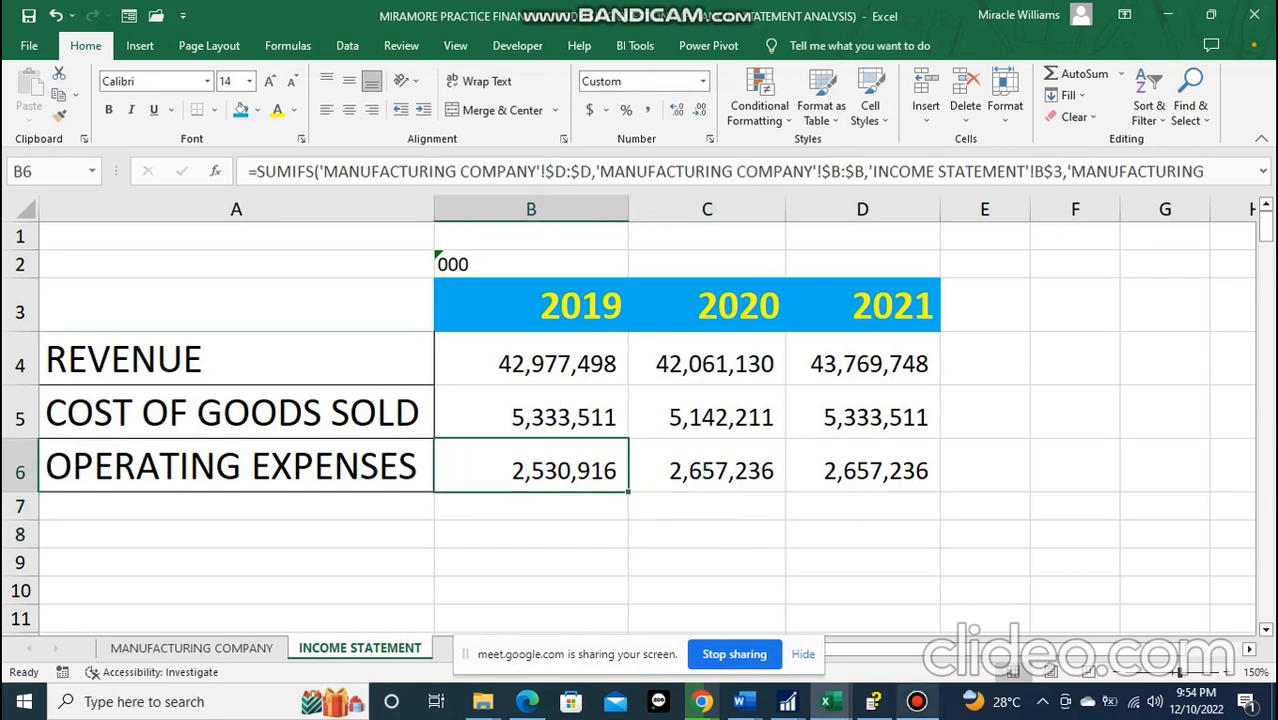
click(917, 701)
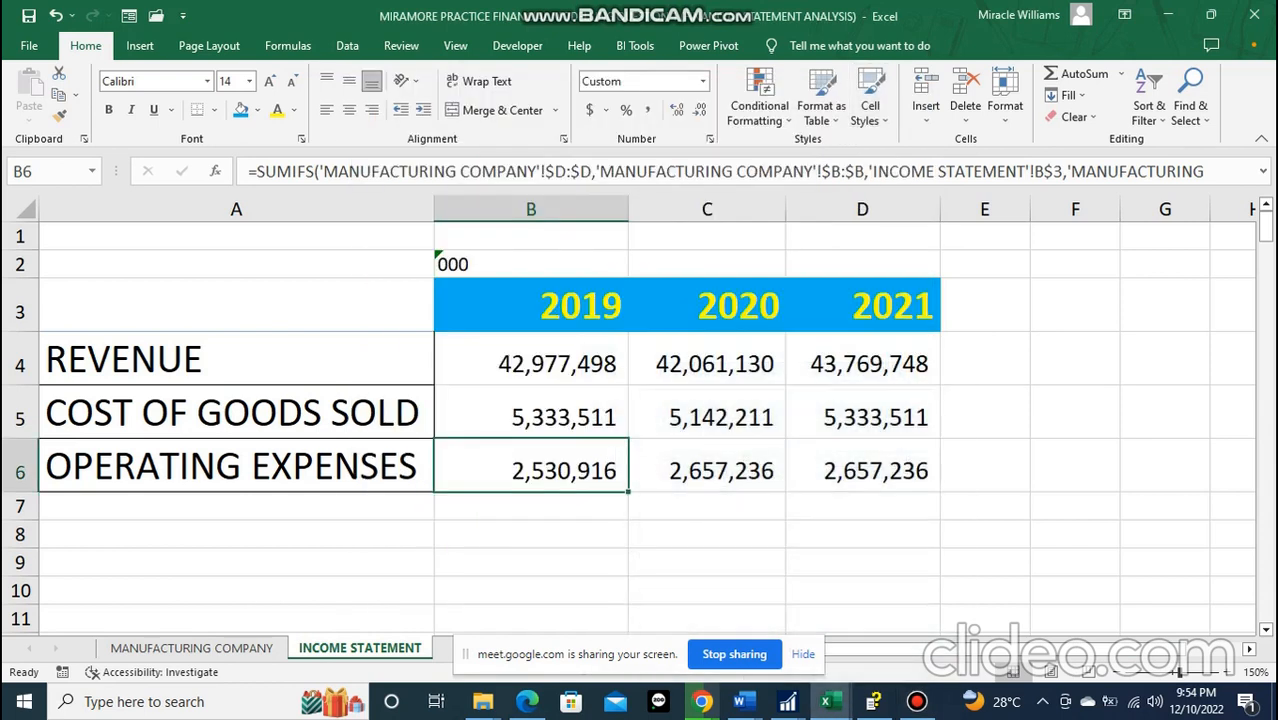
click(702, 701)
click(985, 466)
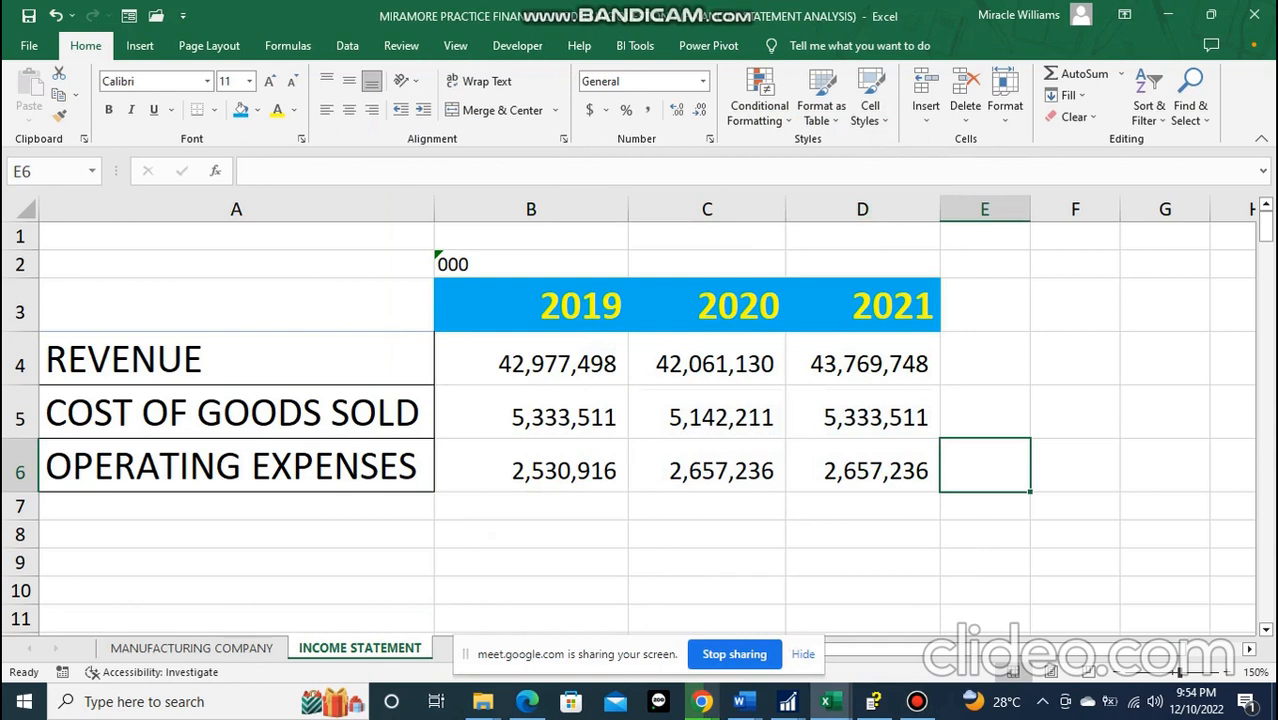
click(700, 534)
click(560, 507)
click(563, 470)
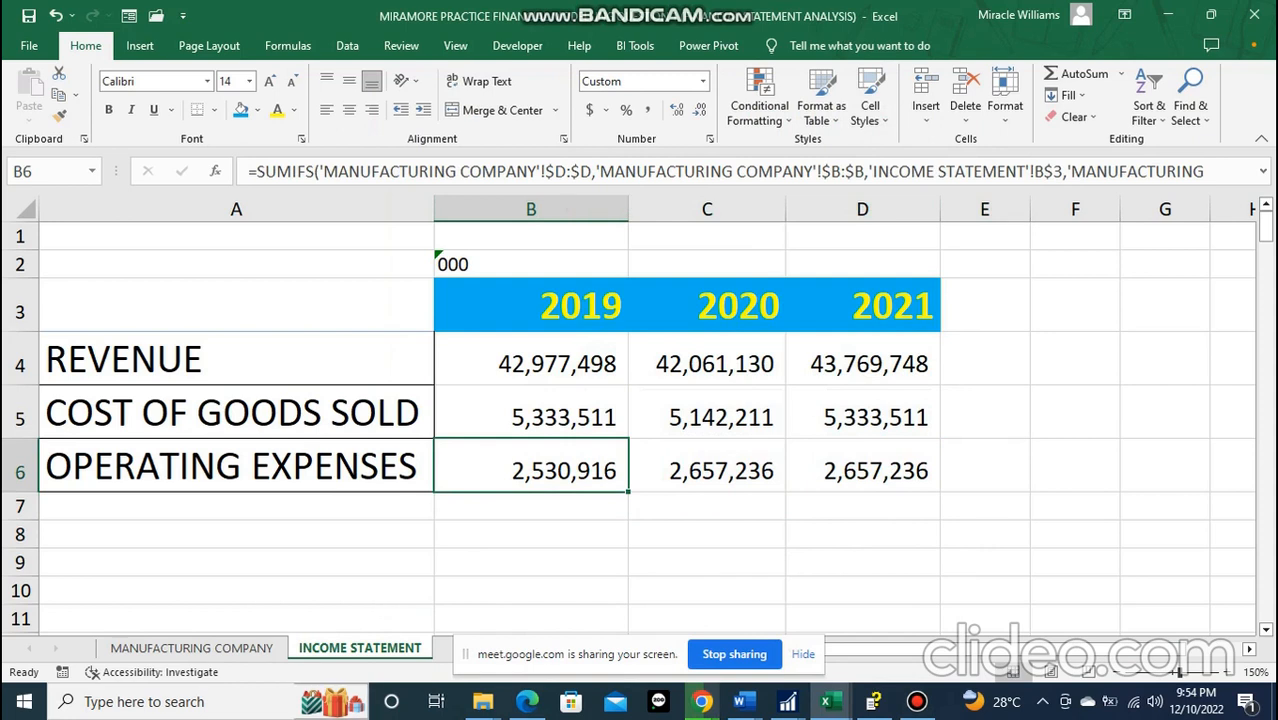
- Examine the January 2019 COGS - SALES OFFICE entry and its amount in row 4 of the MANUFACTURING COMPANY sheet
click(191, 648)
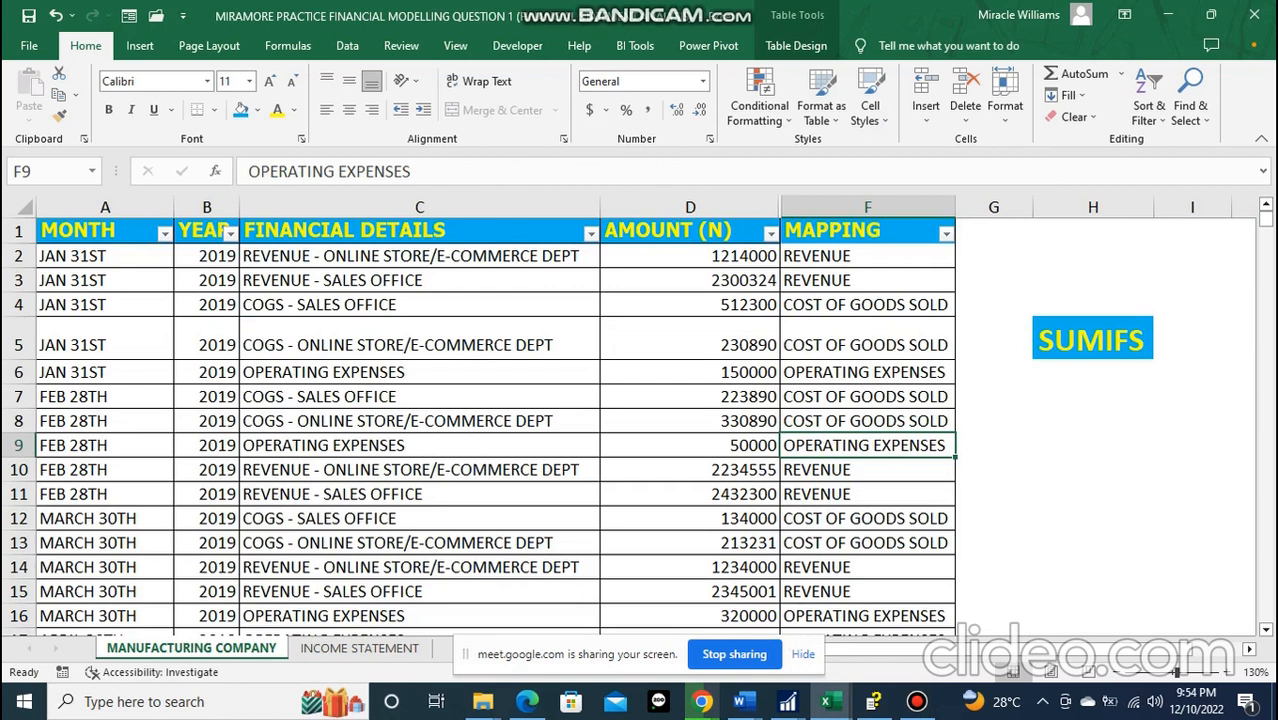
click(419, 305)
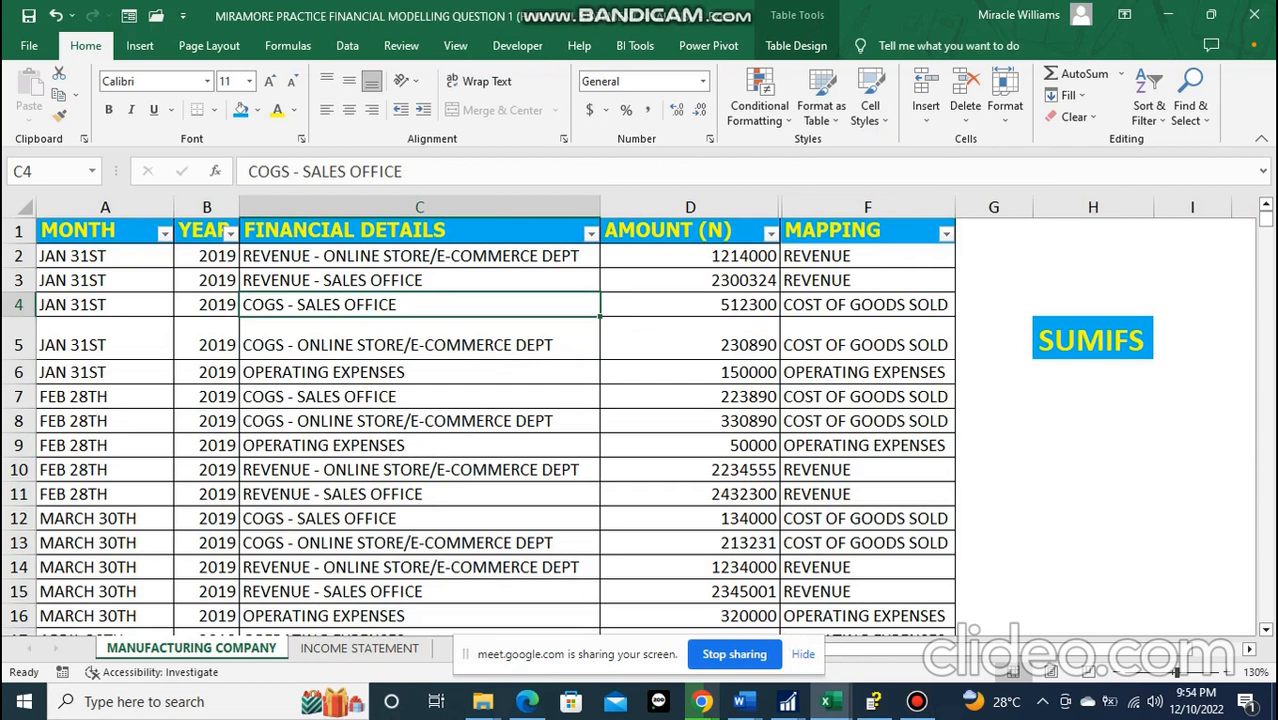
click(690, 305)
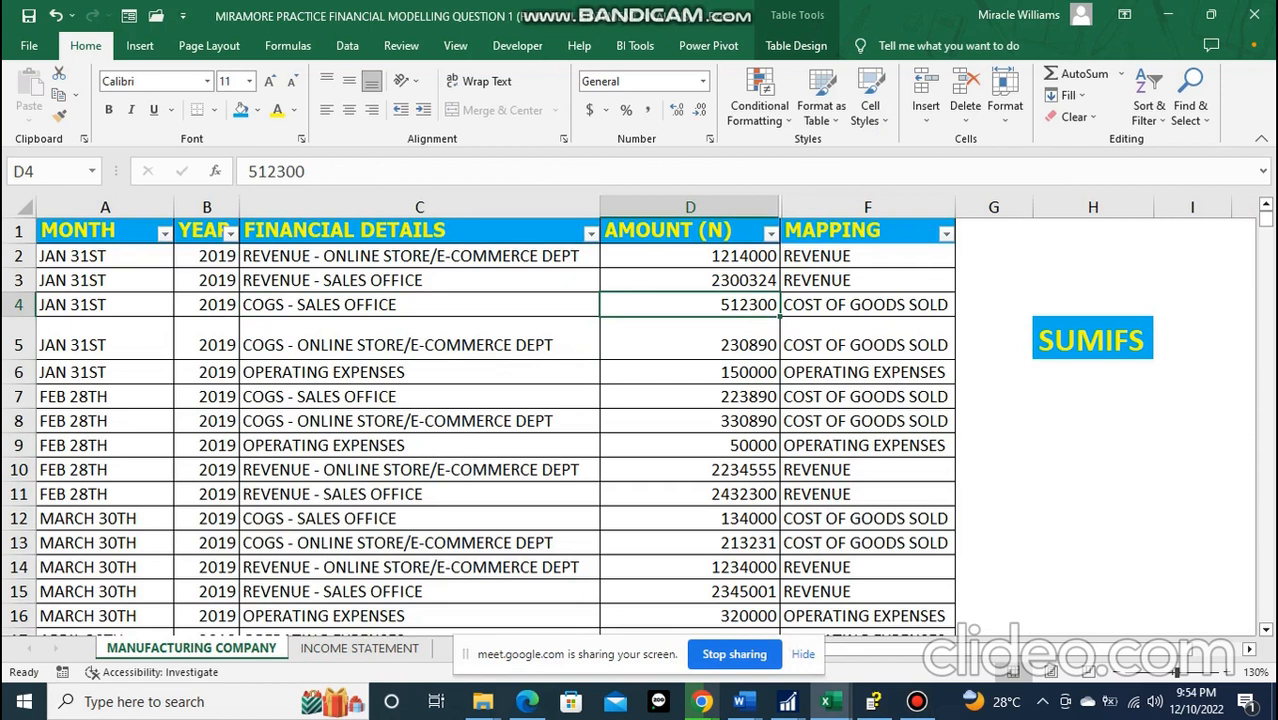
key(ctrl+Page_Down)
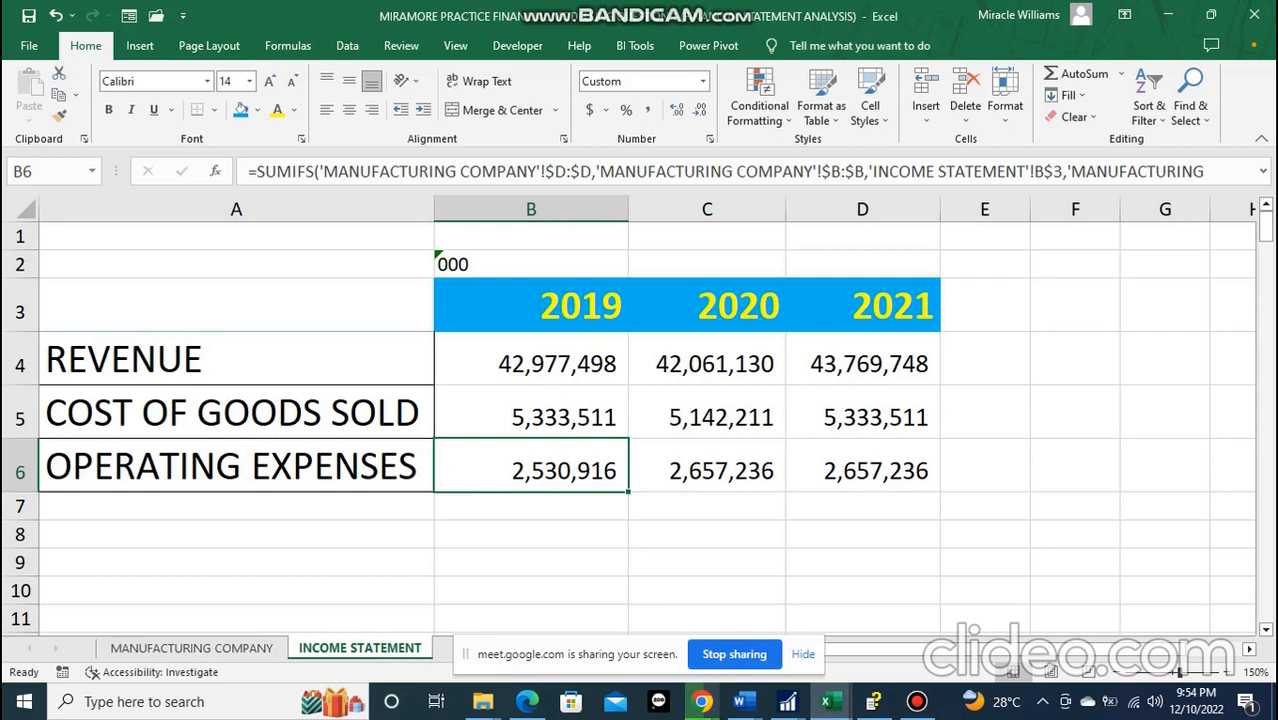
- Set the October 2021 OPERATING EXPENSES amount in D171 of MANUFACTURING COMPANY to 27000 and check the 2021 total on INCOME STATEMENT
click(862, 468)
key(ctrl+Page_Up)
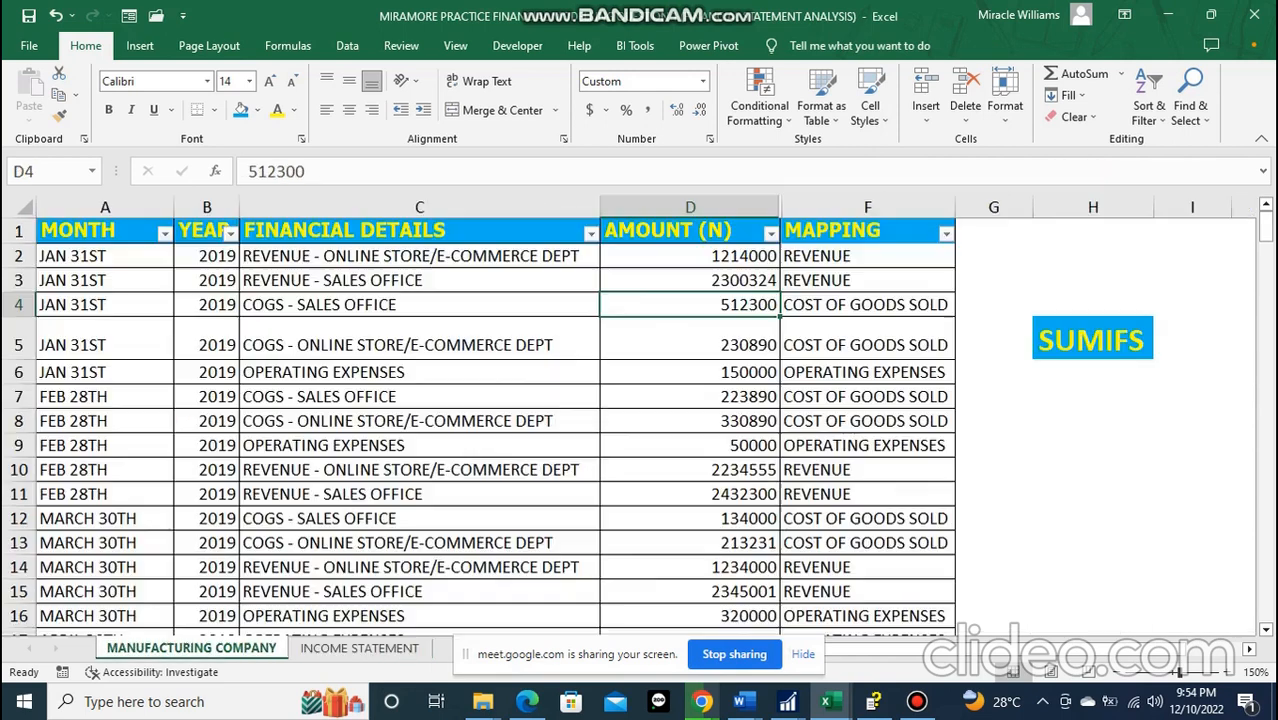
scroll(640, 420, down, 18)
scroll(480, 420, down, 5)
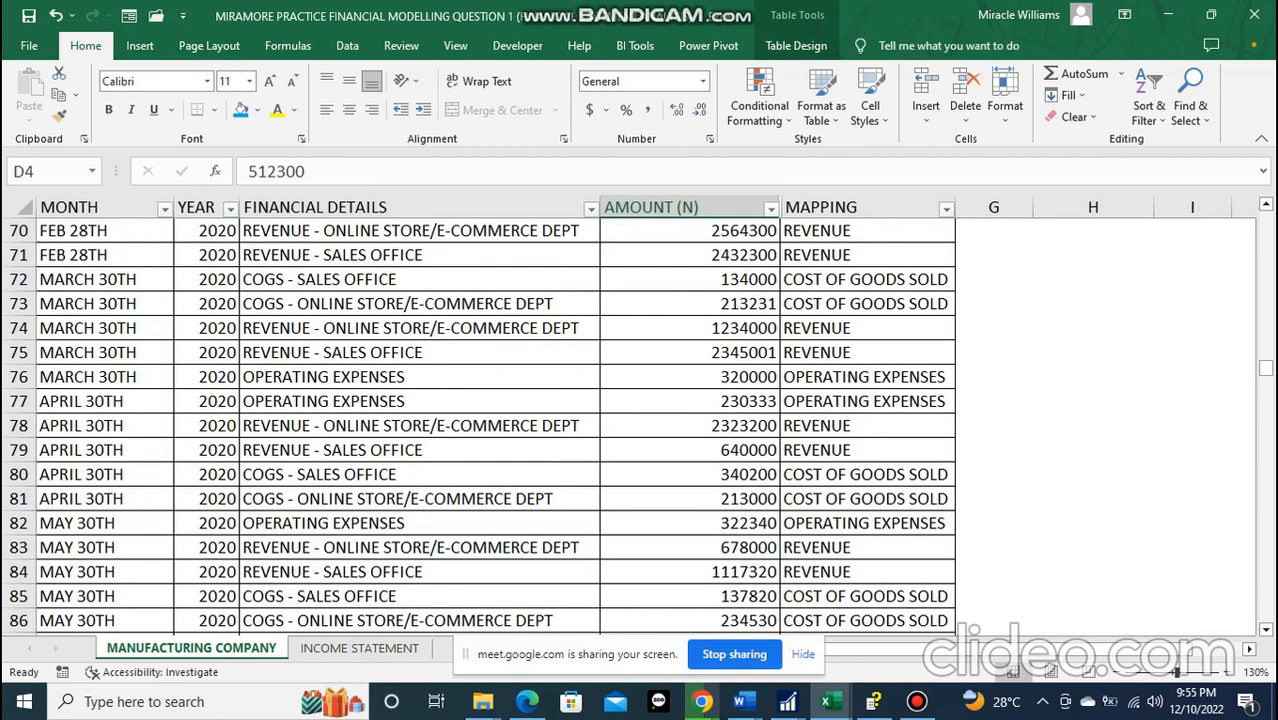
scroll(640, 420, down, 20)
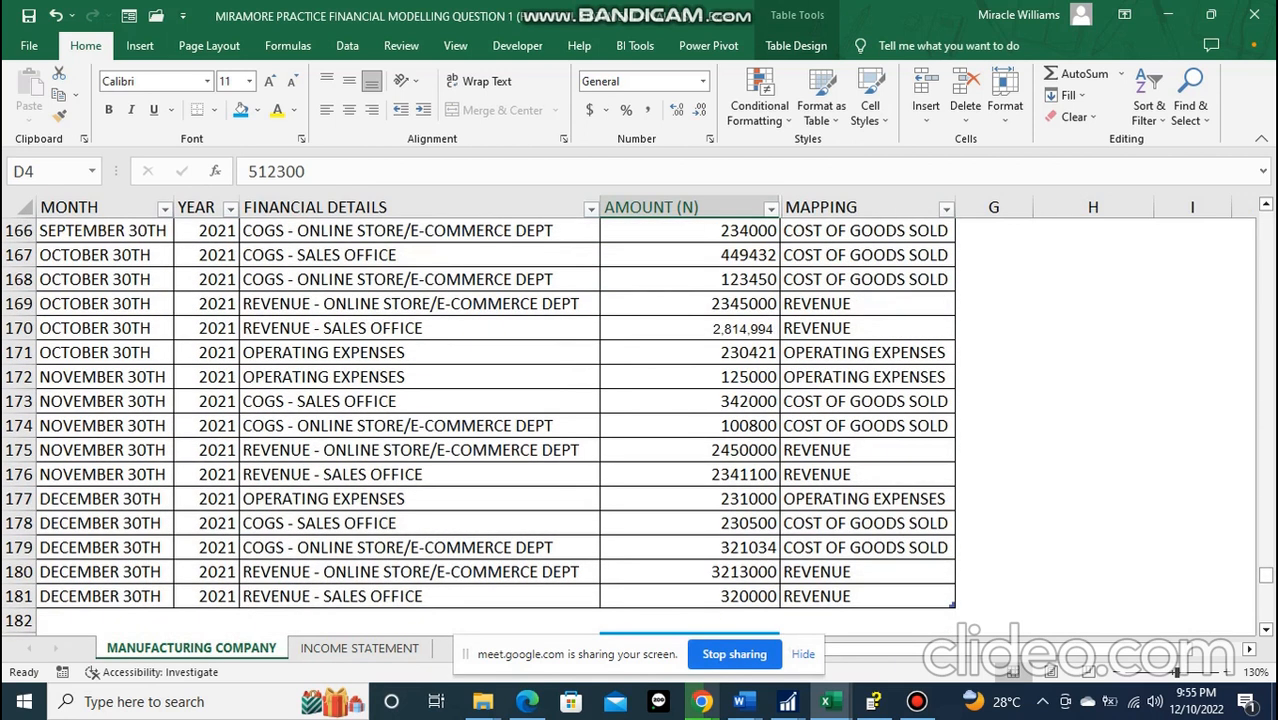
scroll(640, 420, up, 3)
click(690, 572)
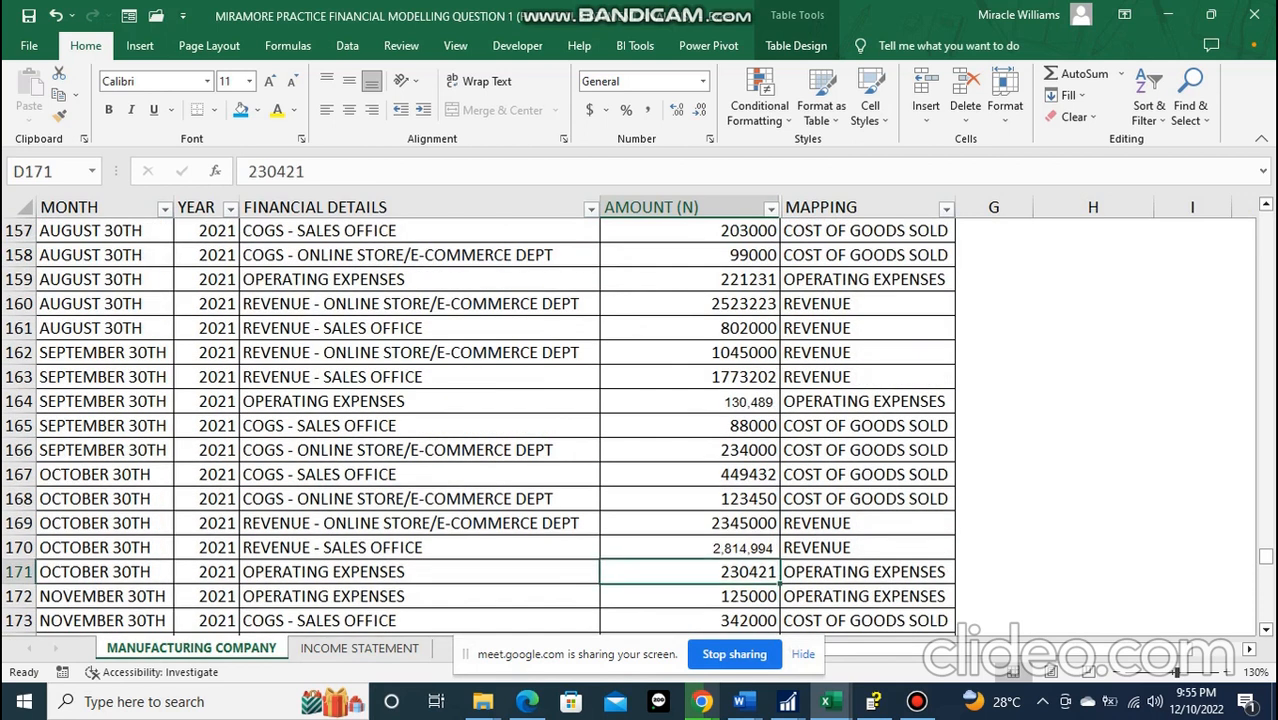
key(F2)
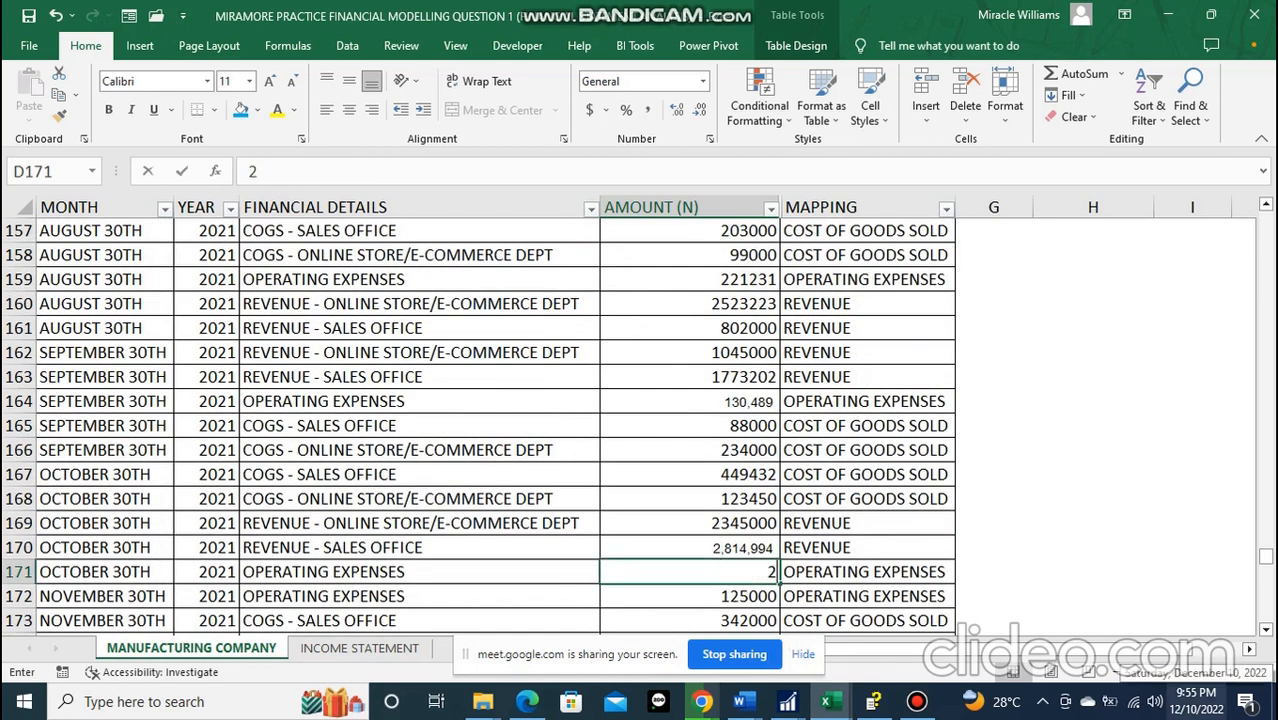
text(270000)
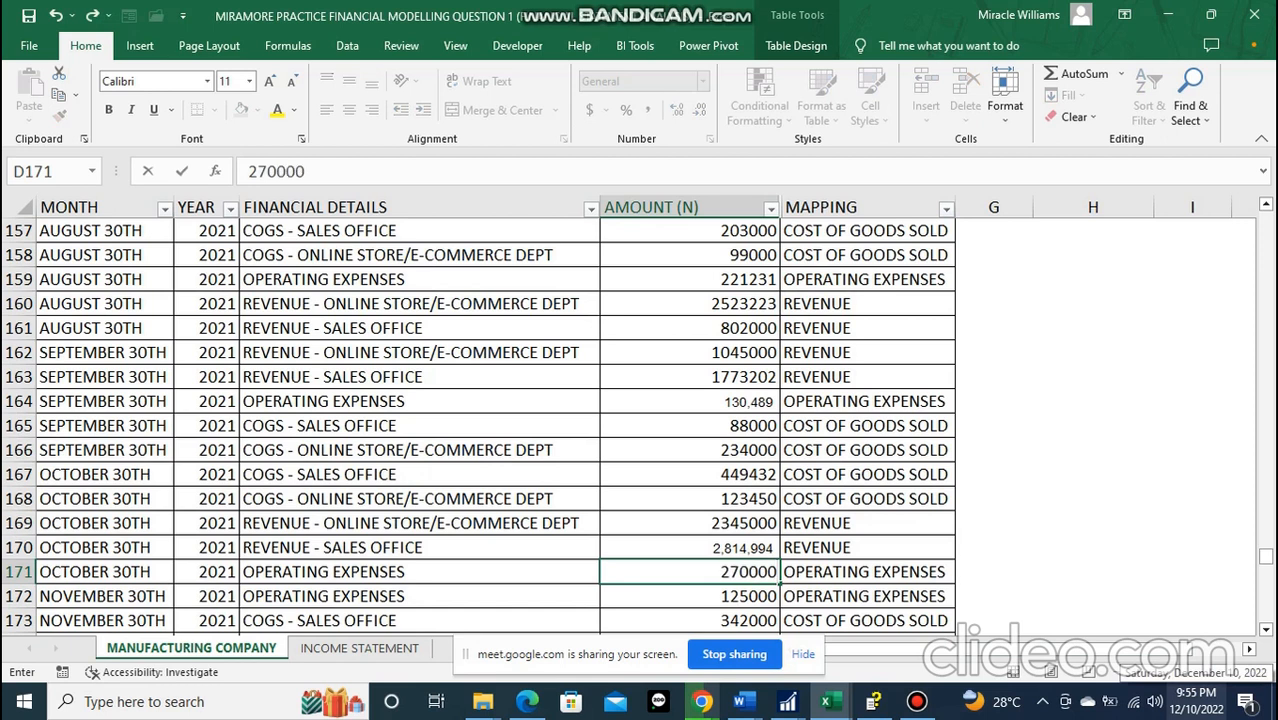
key(BackSpace)
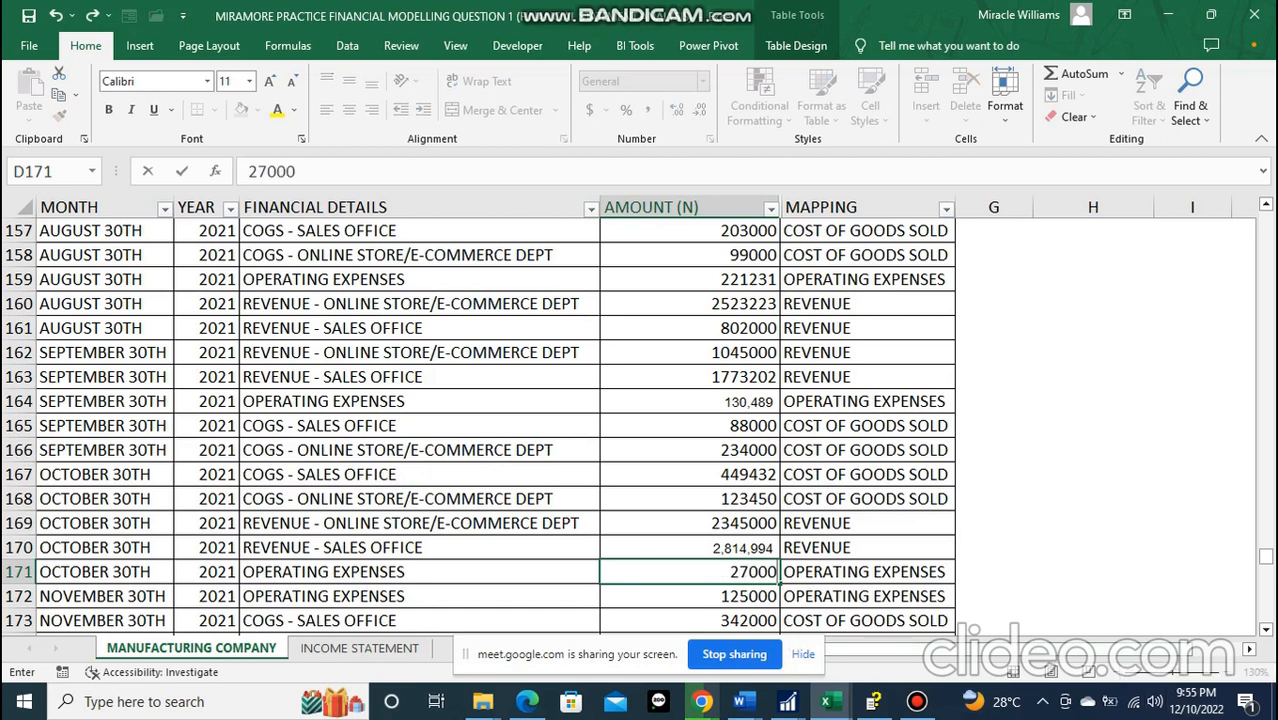
click(1093, 523)
click(360, 648)
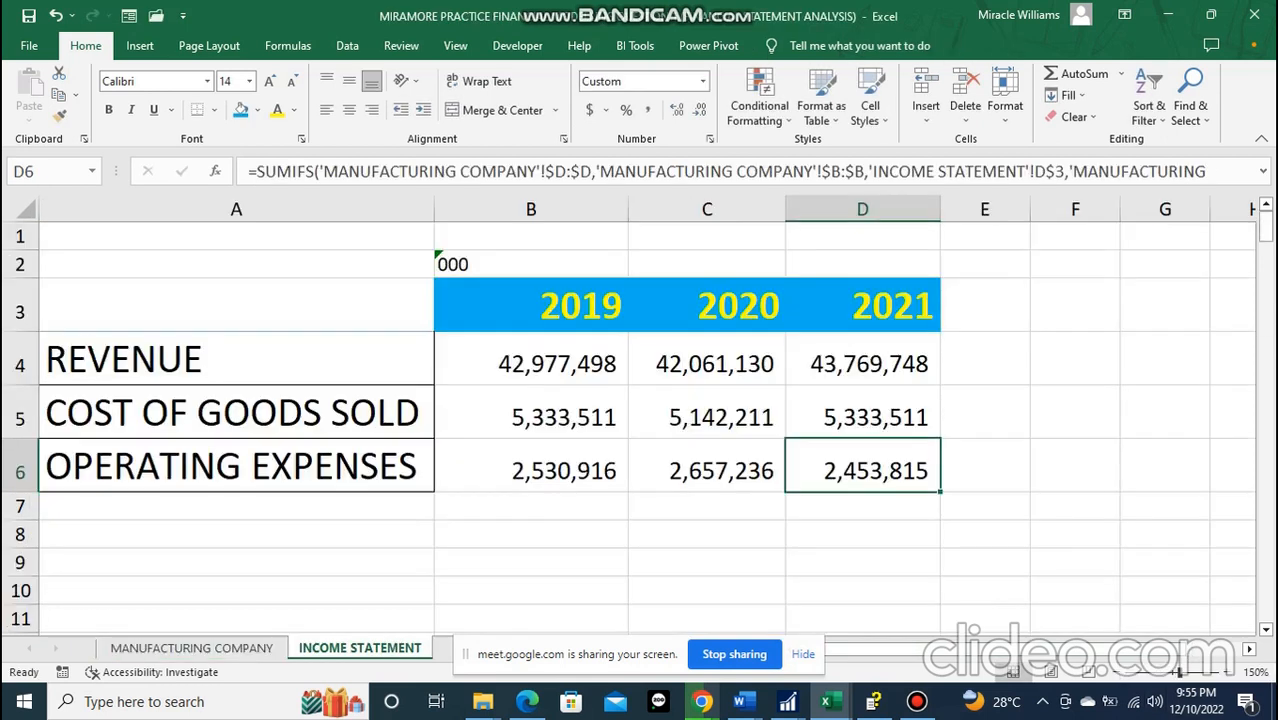
click(862, 506)
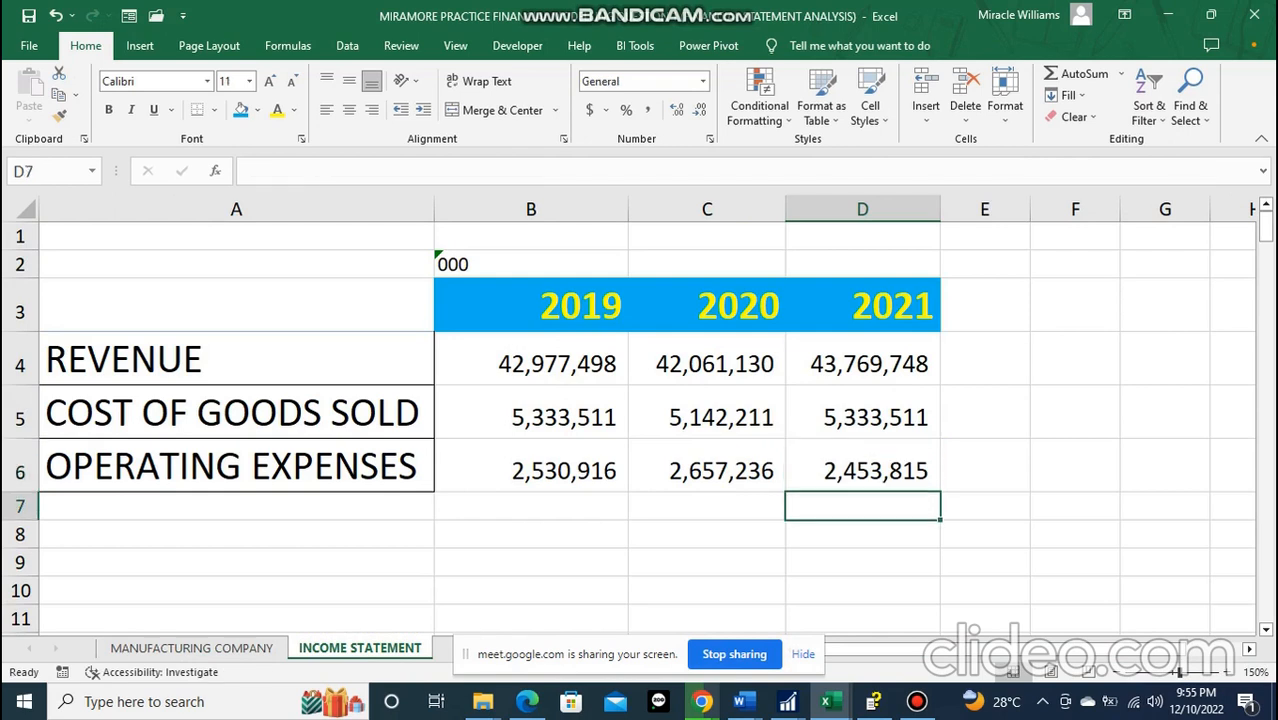
click(862, 467)
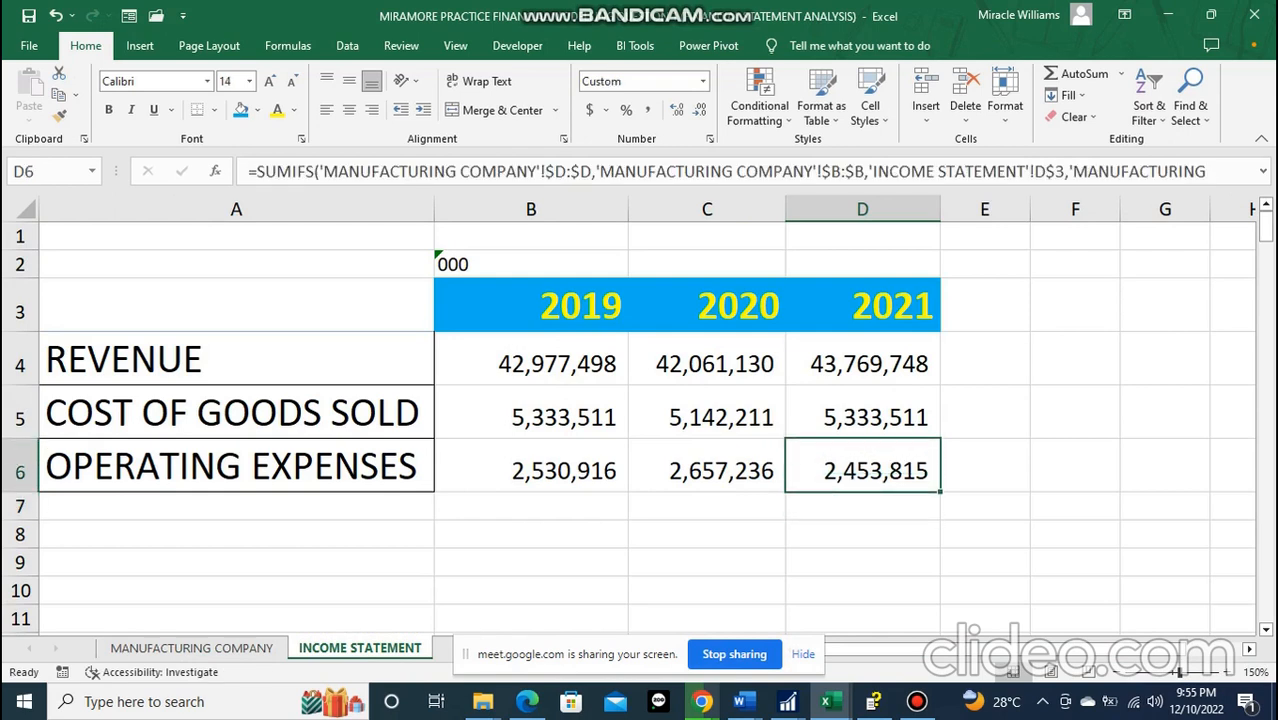
click(917, 702)
click(917, 702)
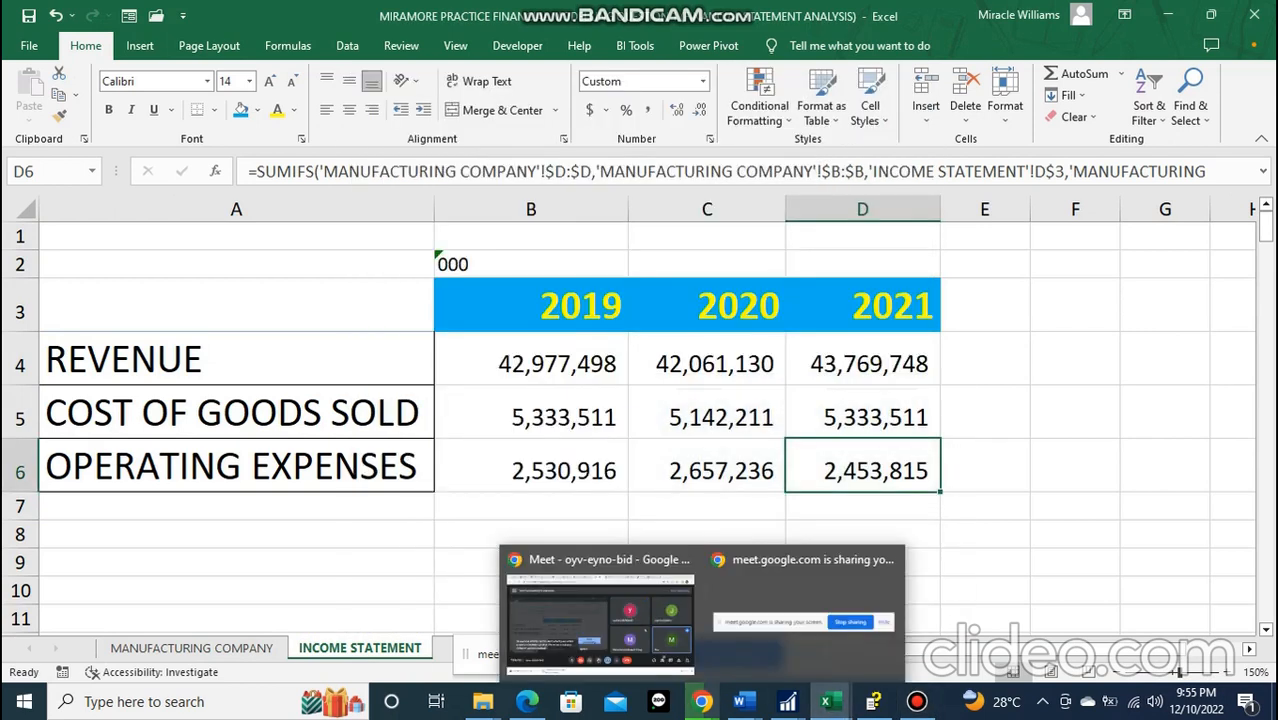
click(1075, 467)
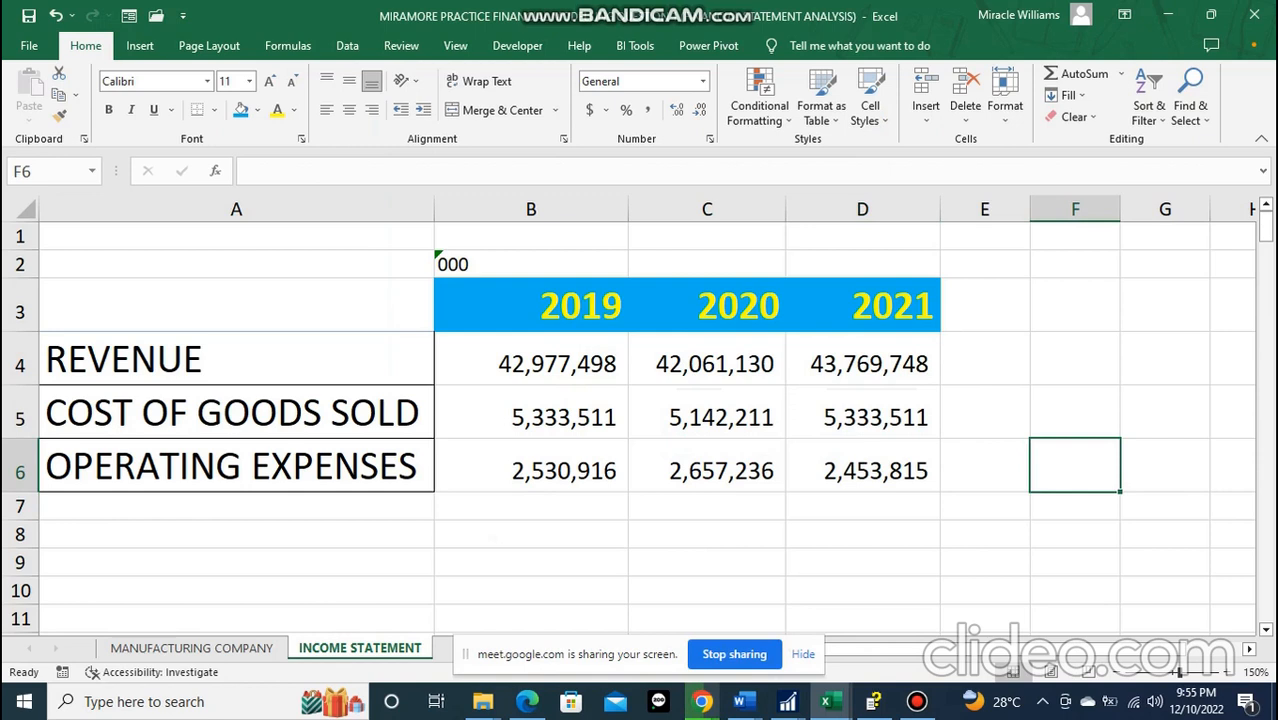
- Insert a blank row between COST OF GOODS SOLD and OPERATING EXPENSES on the INCOME STATEMENT sheet
right_click(20, 468)
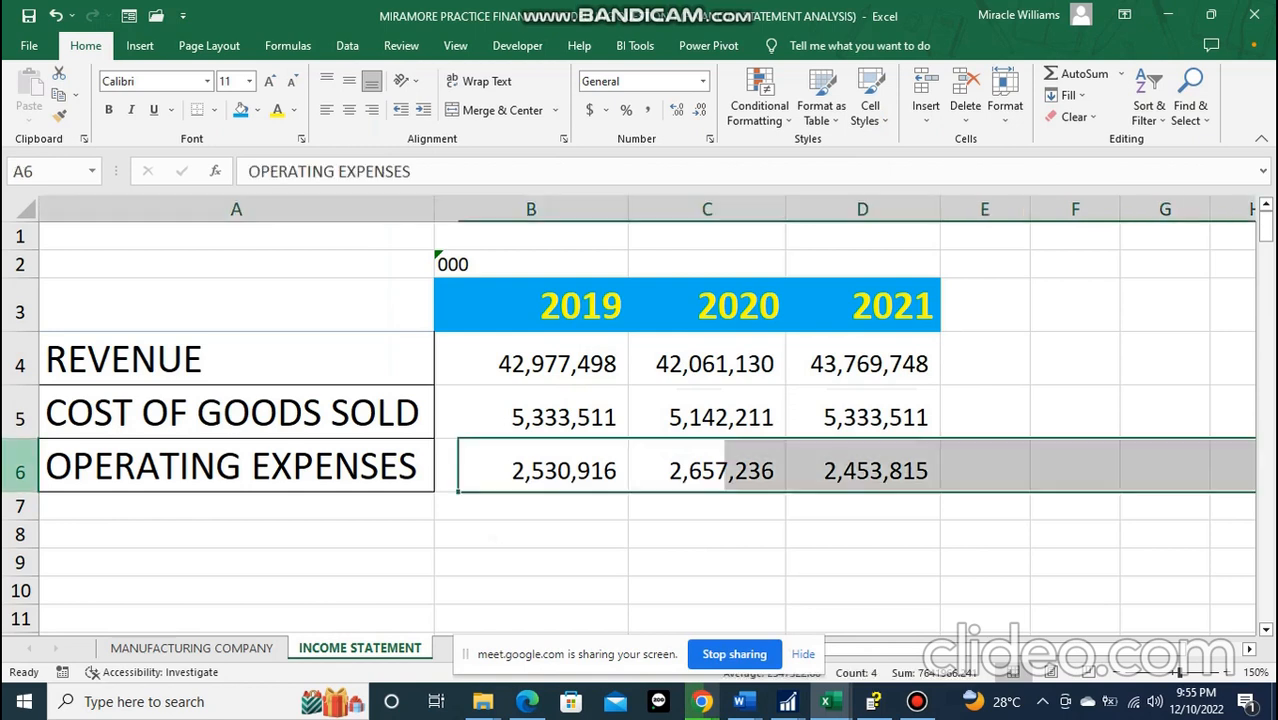
click(70, 308)
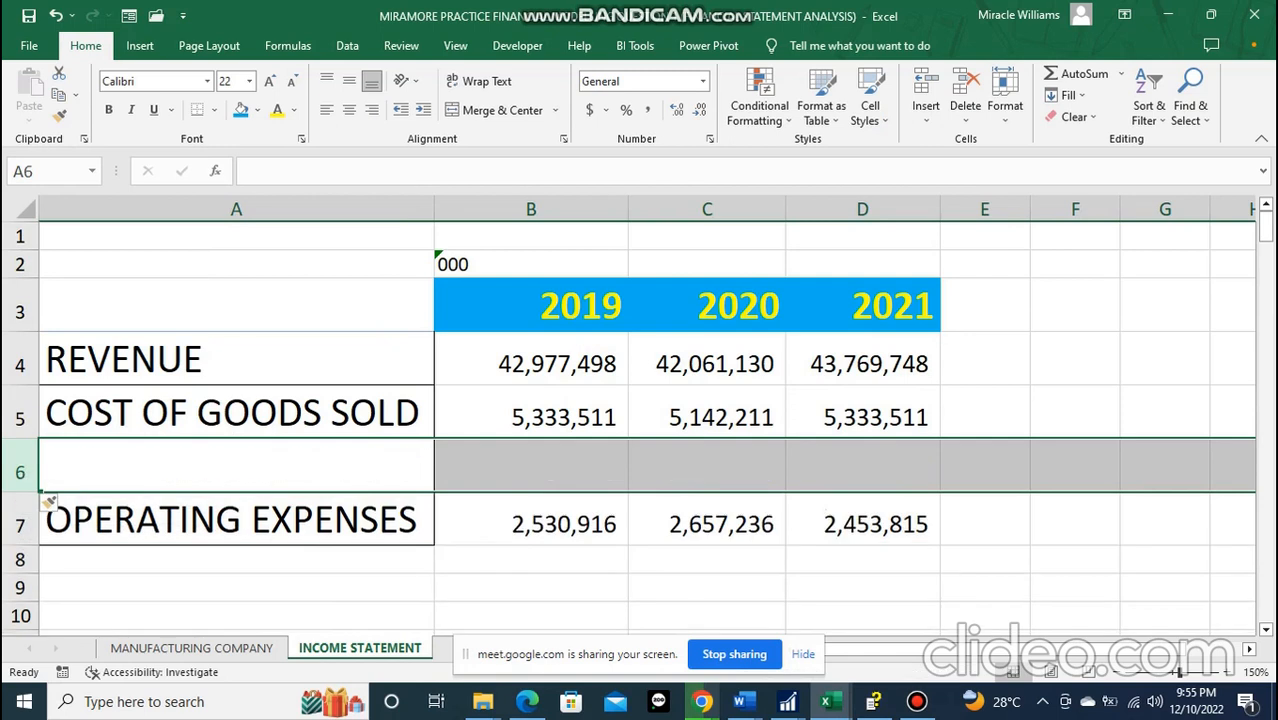
- Label the blank row 6 under COST OF GOODS SOLD as GROSS PROFIT
key(Right)
key(Left)
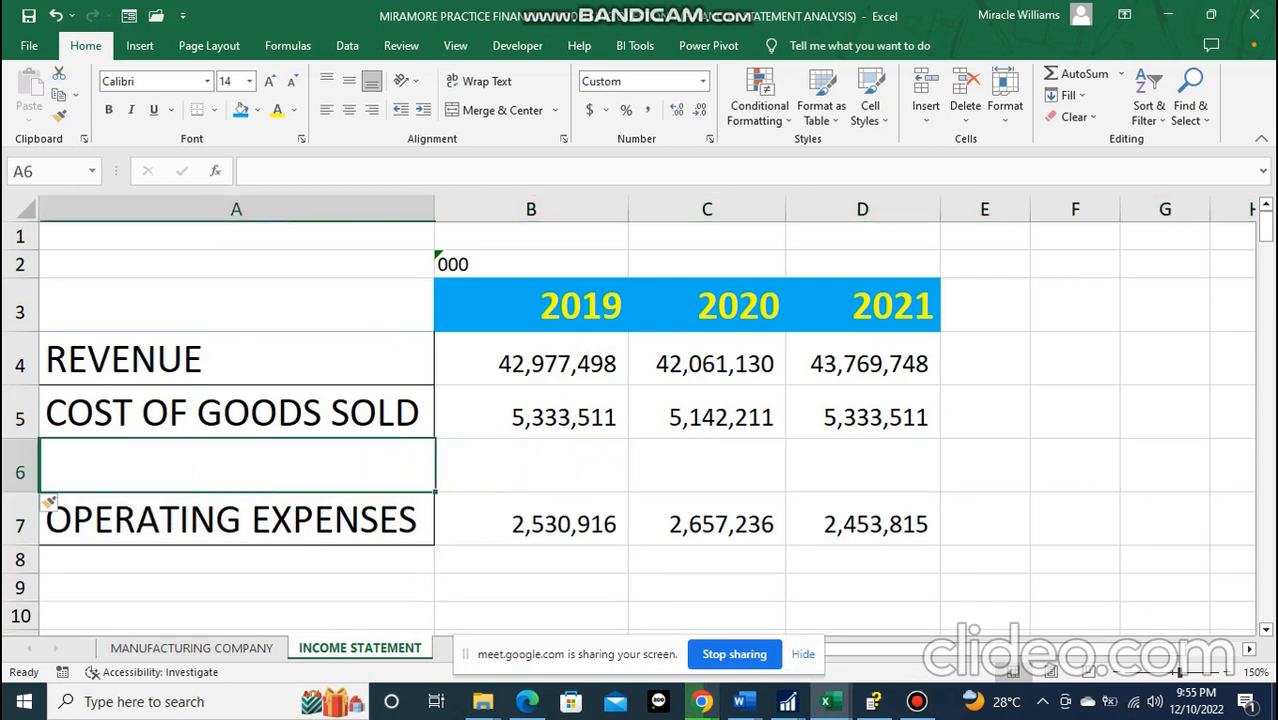
text(GROSS)
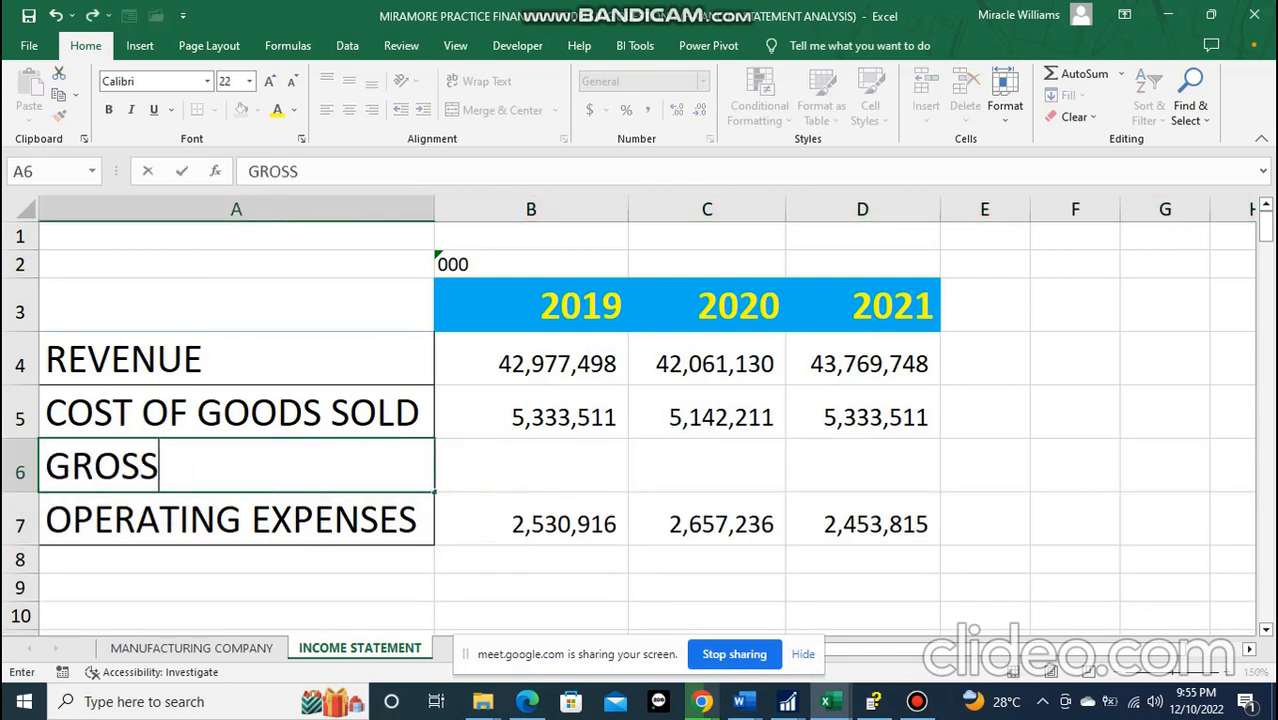
text( PROFIT)
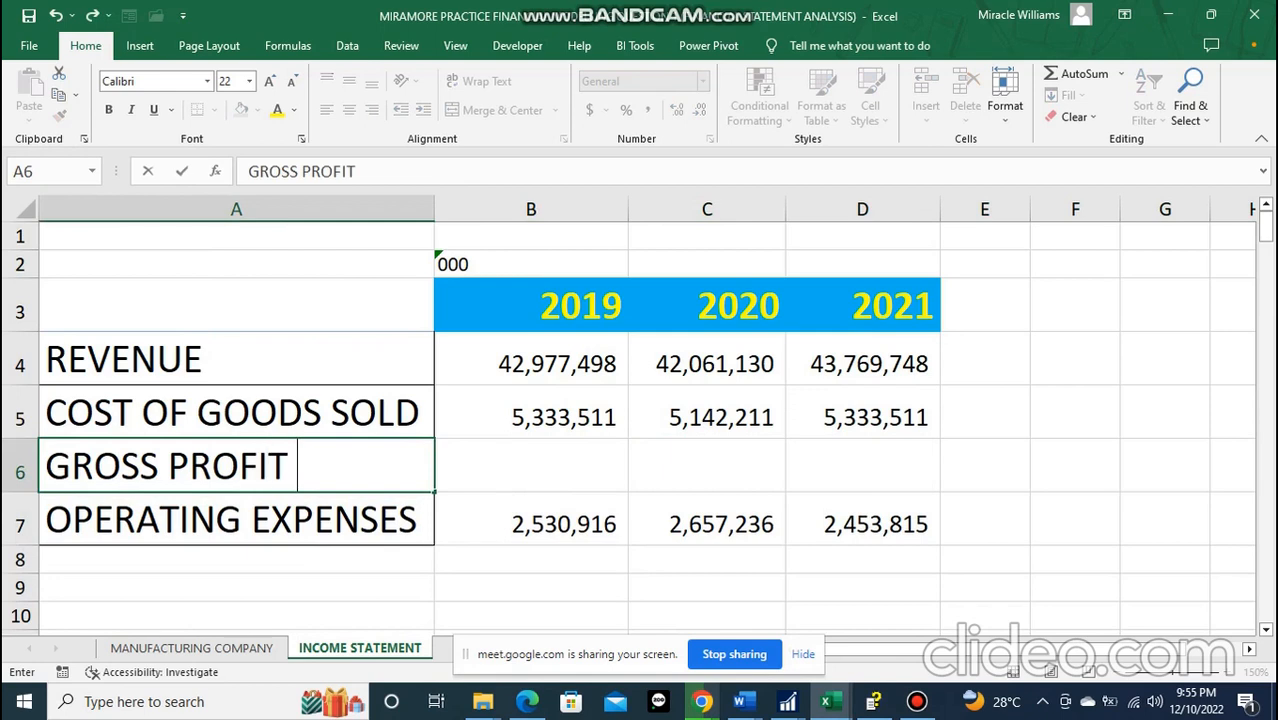
key(Right)
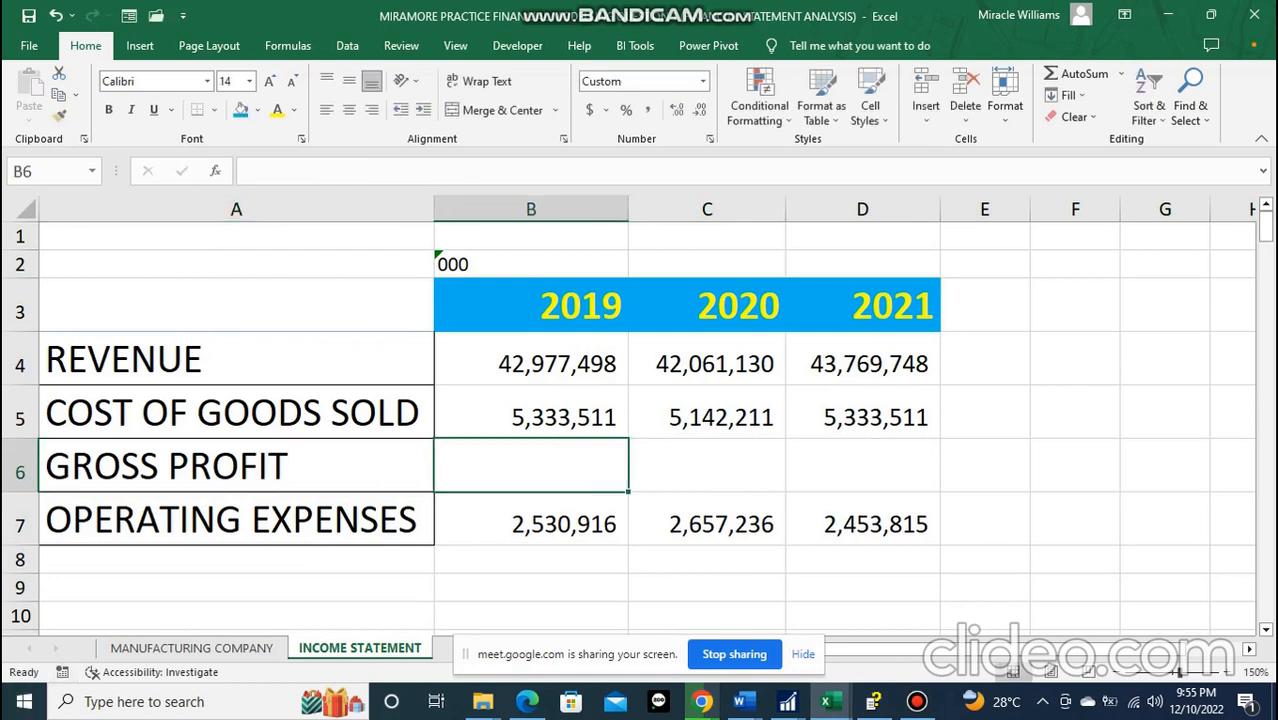
- Review the REQUIRED note on MANUFACTURING COMPANY and correct the trends note in D183 to read "COMPANY FOR THE YEAR 2019, 2020 & 2021"
key(ctrl+Page_Up)
scroll(640, 420, down, 11)
scroll(640, 420, up, 5)
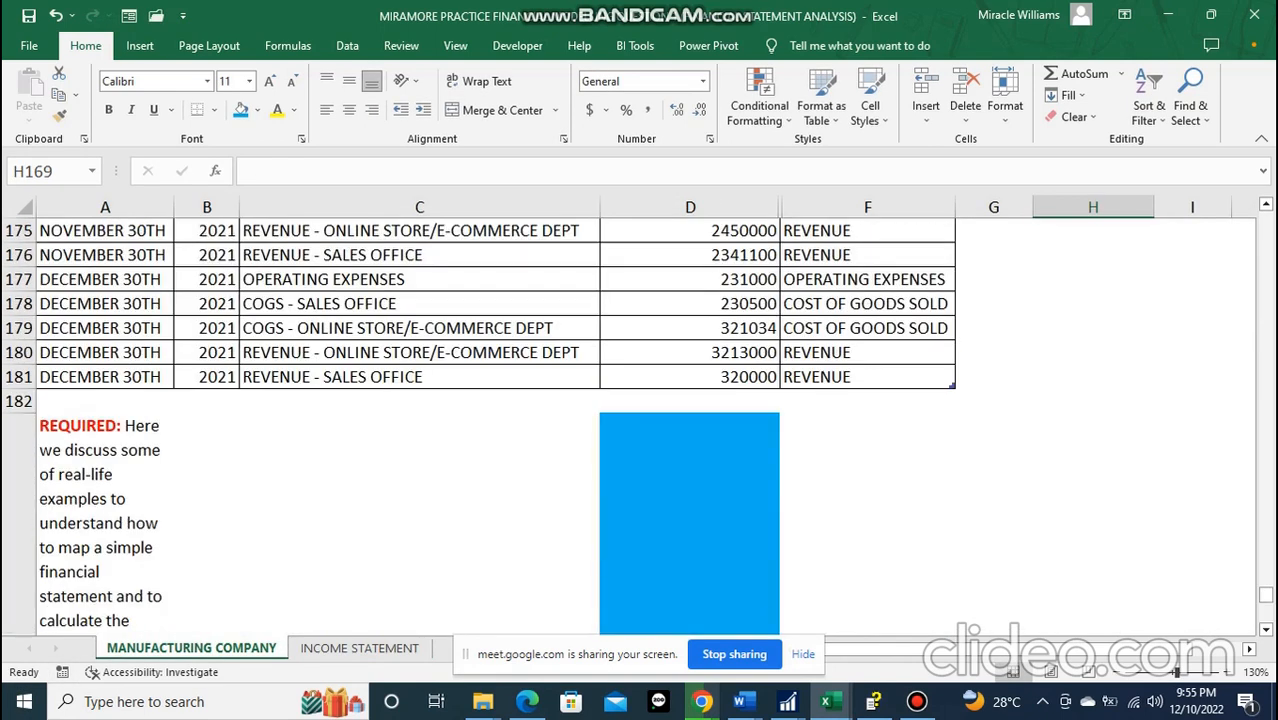
scroll(640, 420, down, 2)
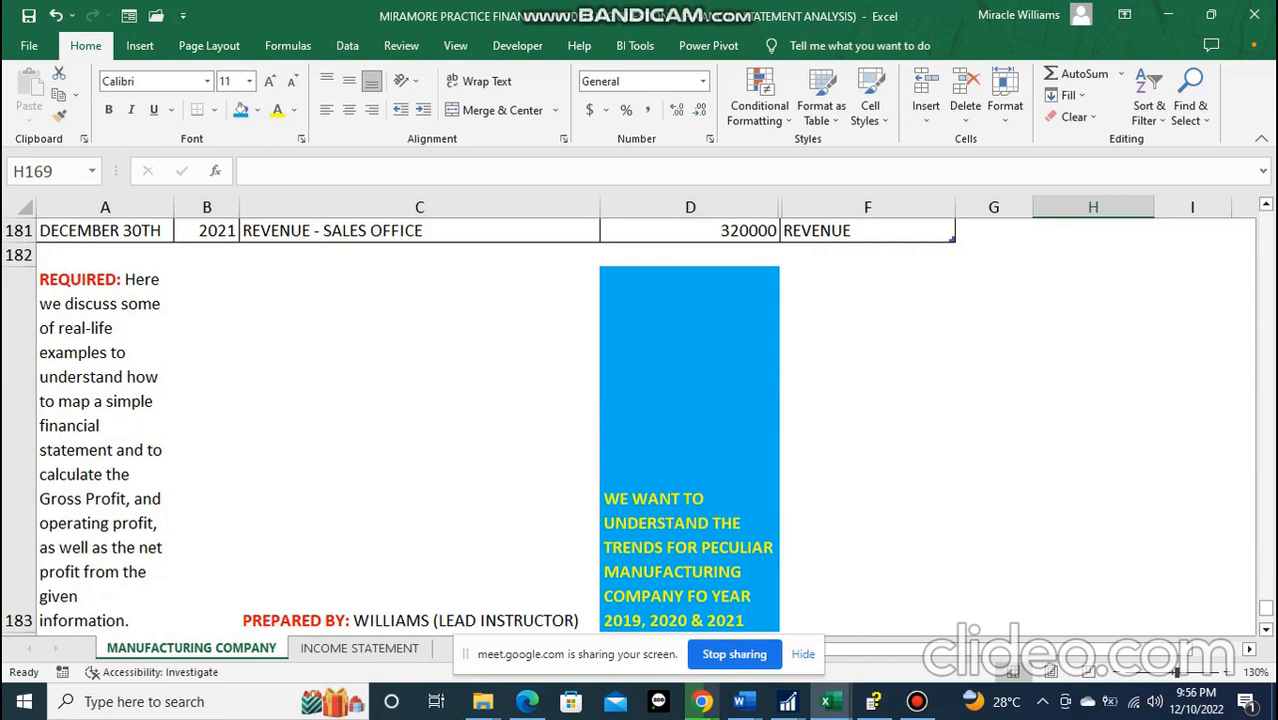
click(105, 450)
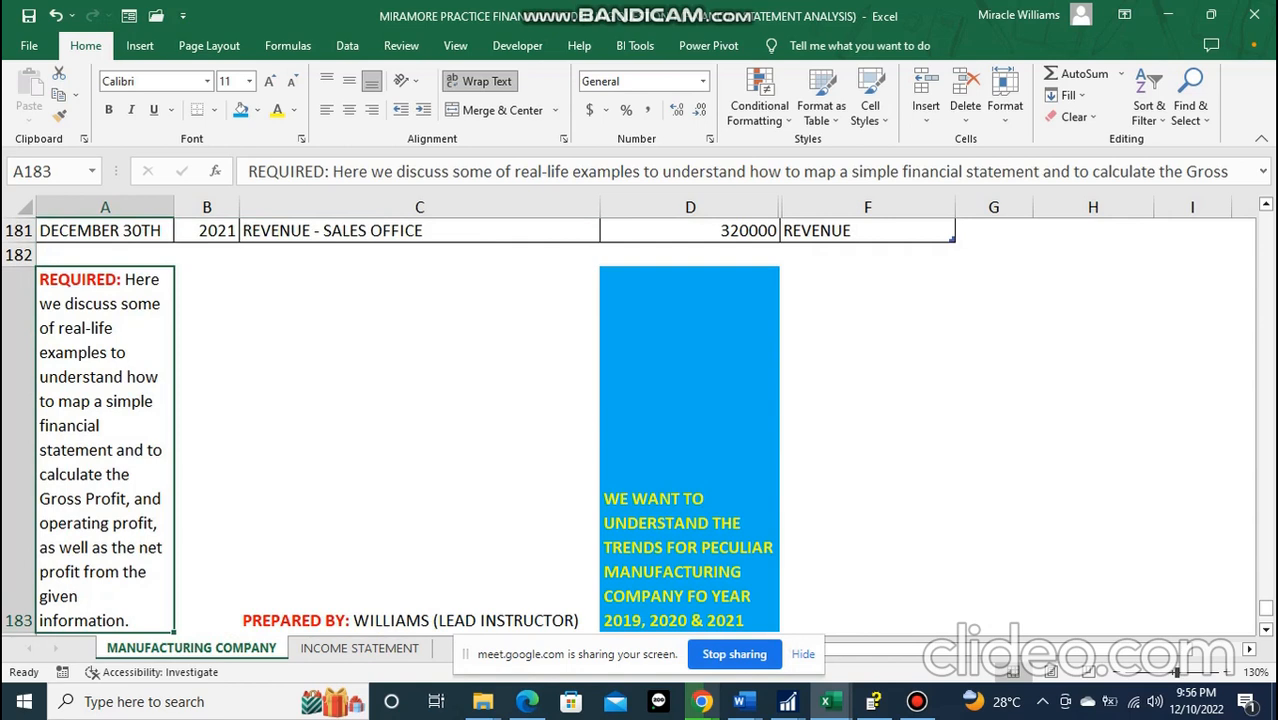
click(660, 596)
double_click(660, 596)
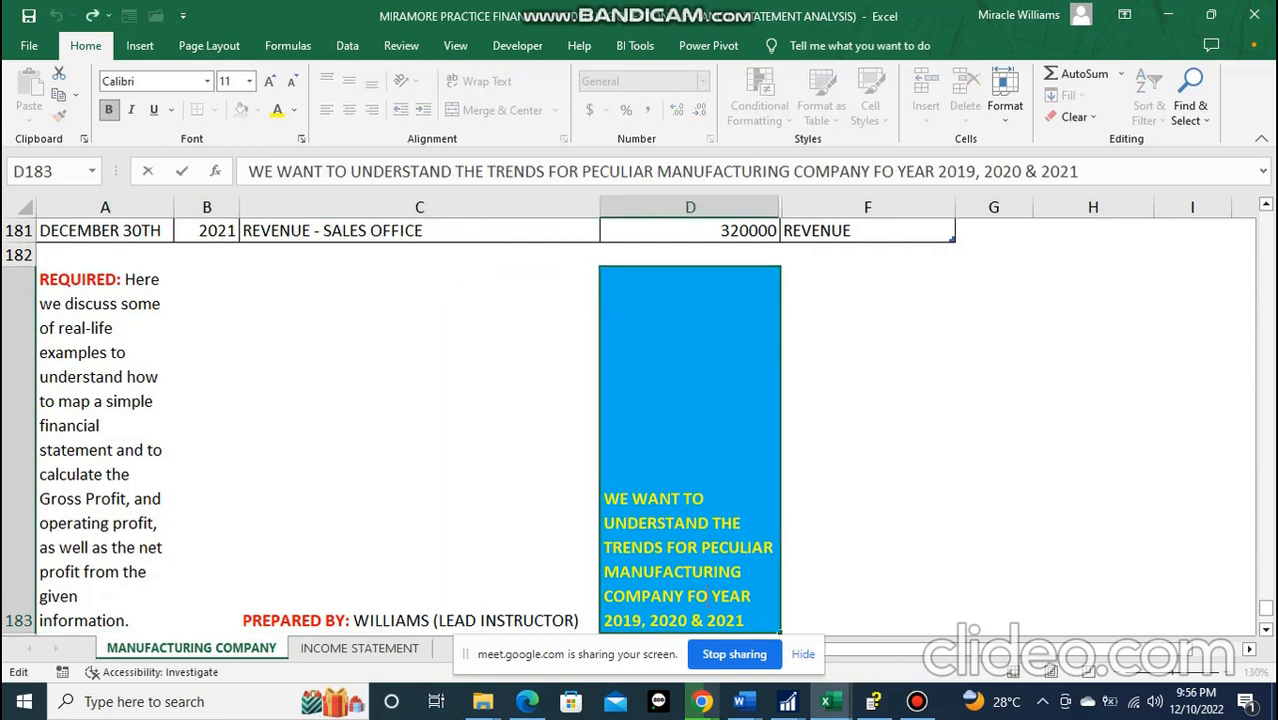
text(R TEH)
key(BackSpace)
key(BackSpace)
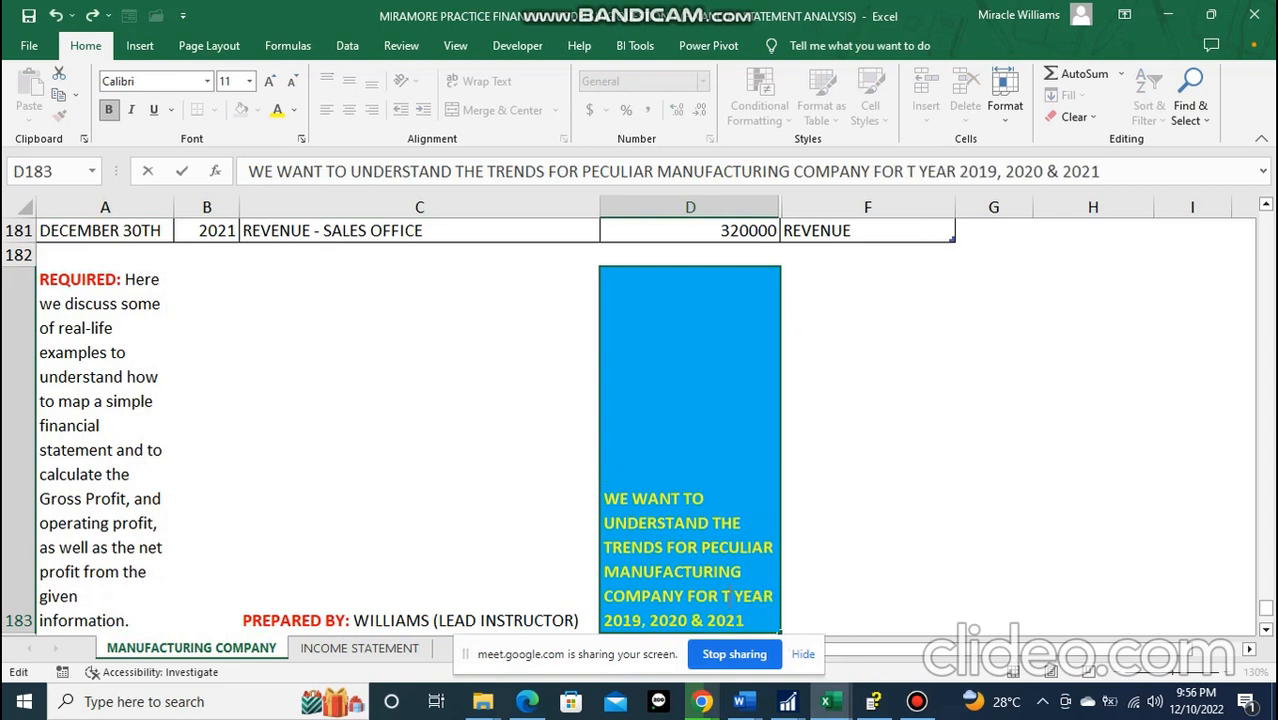
text(HE)
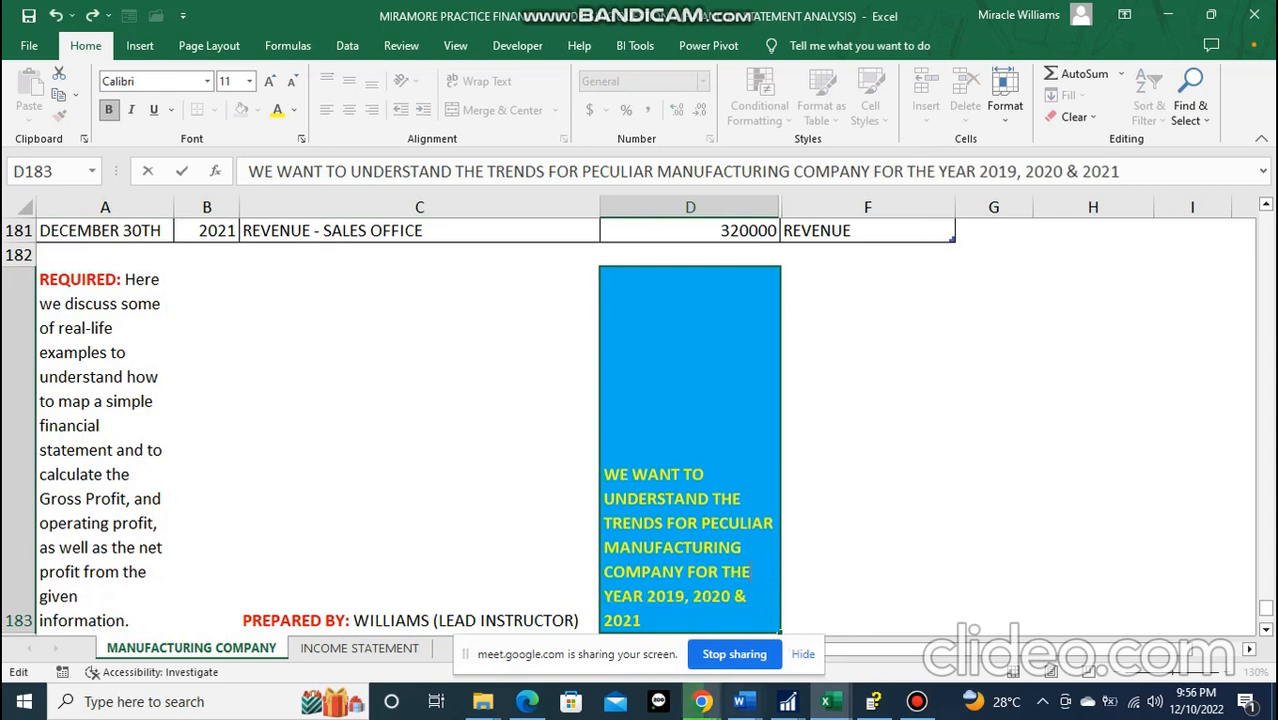
- Calculate the 2019 gross profit in B6 of INCOME STATEMENT with the formula =B4-B5
click(359, 648)
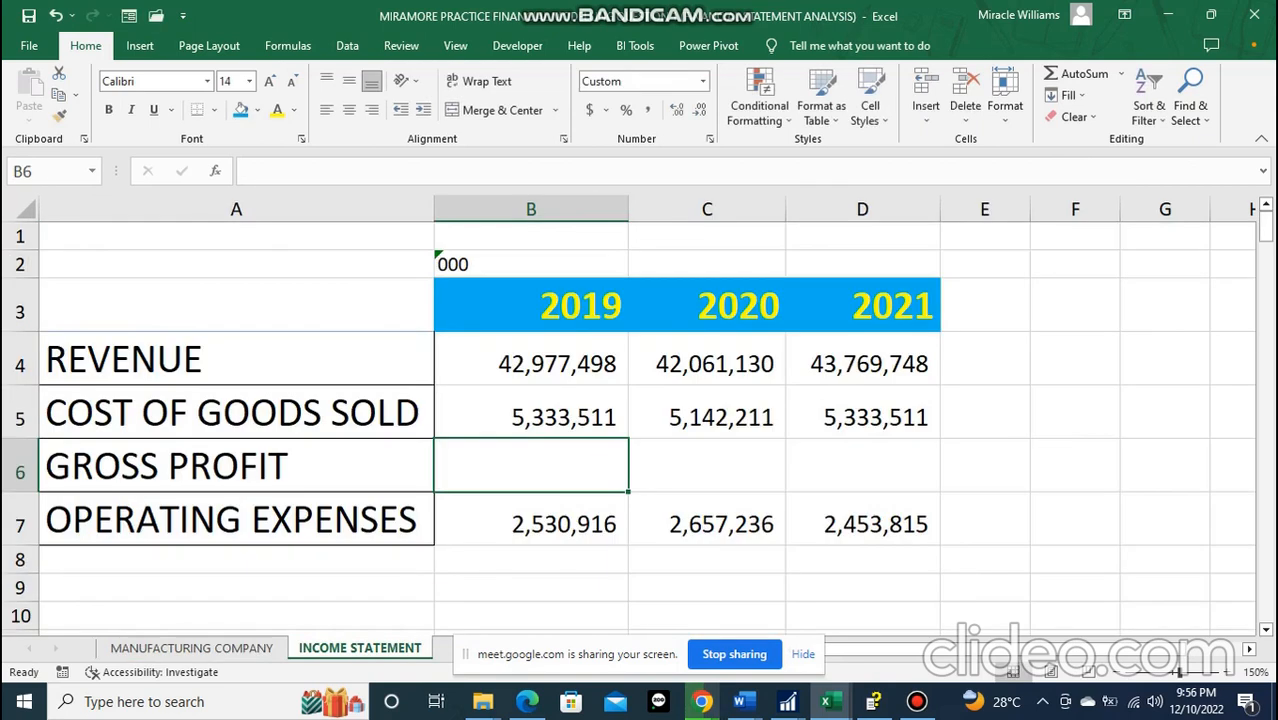
key(Left)
key(Right)
text(=)
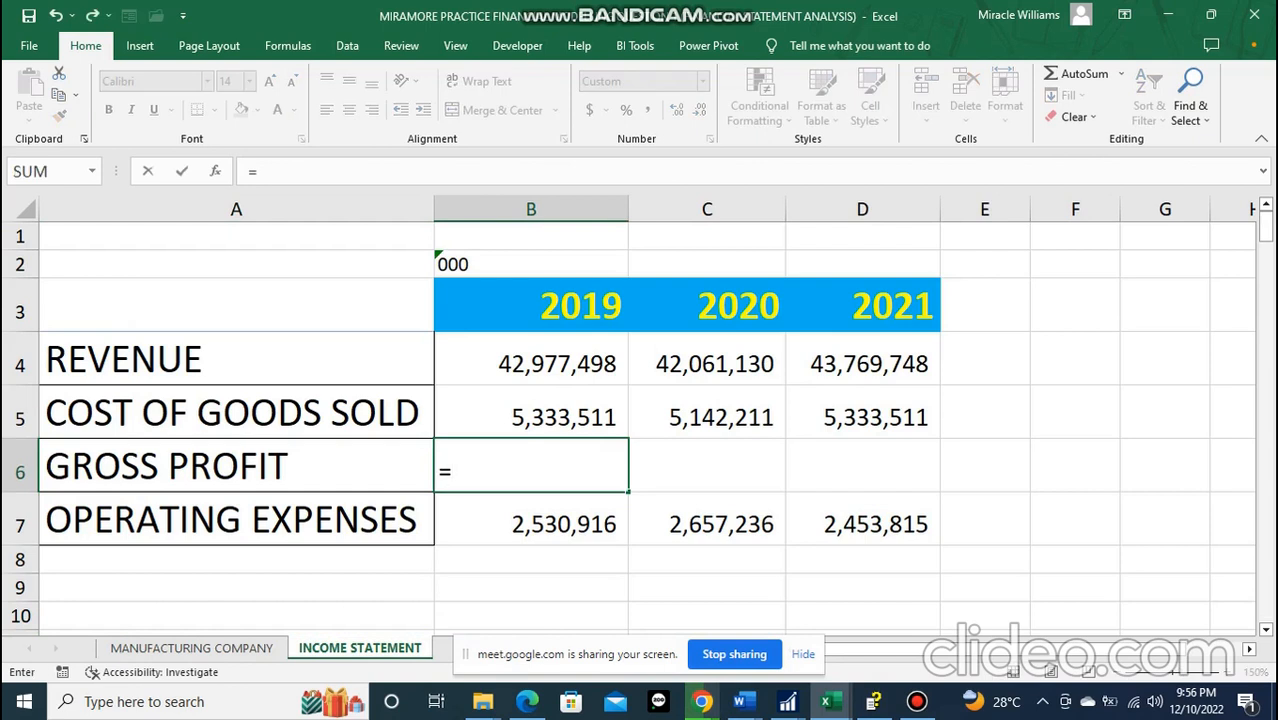
click(531, 360)
text(-)
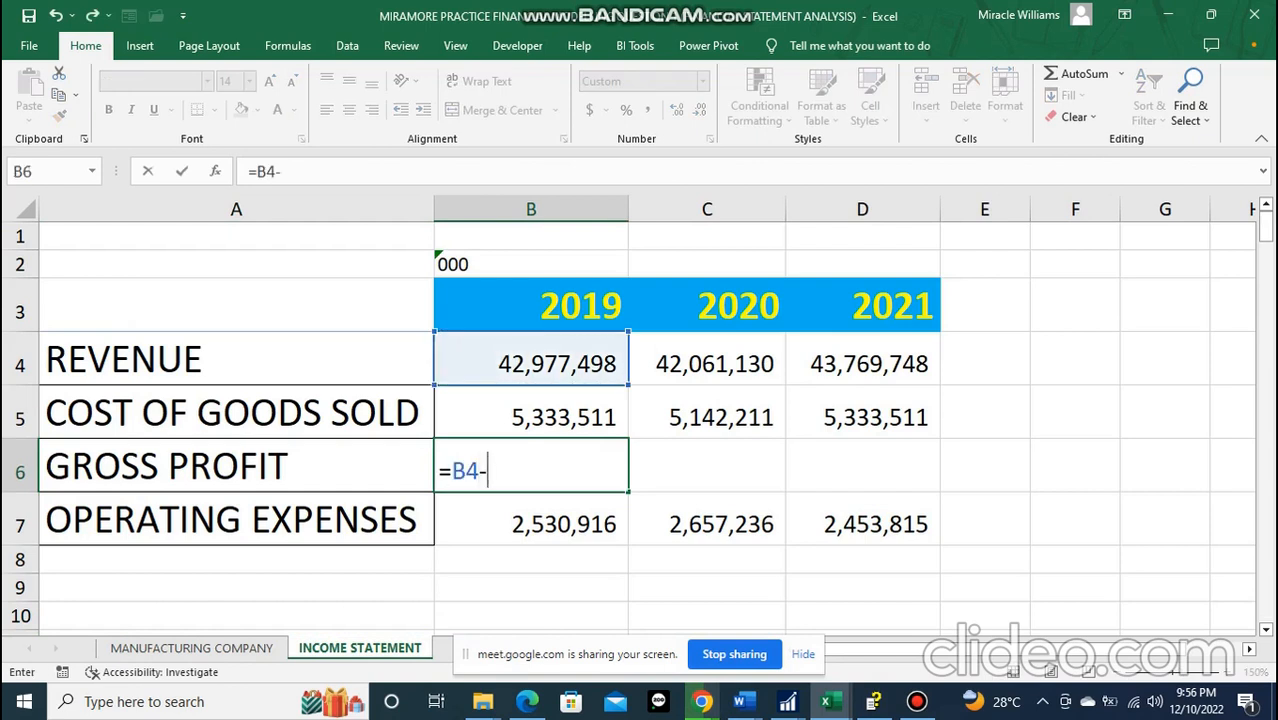
key(Up)
key(Return)
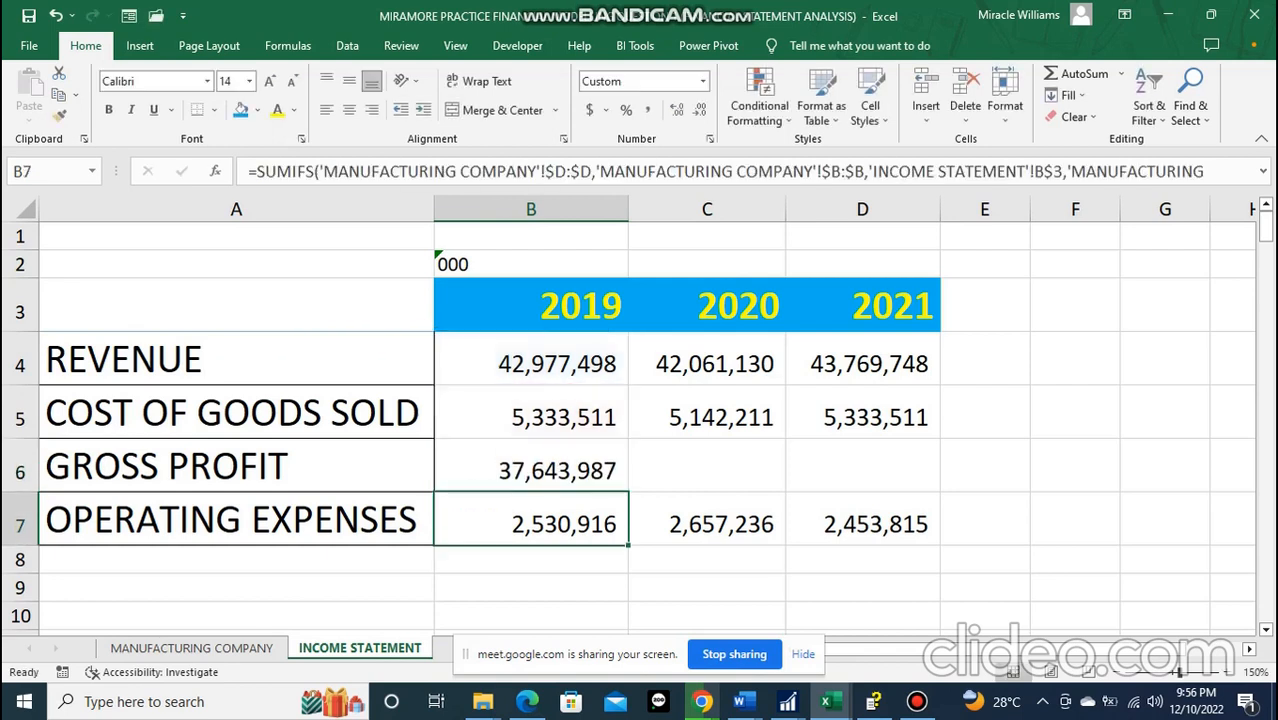
- Fill the gross profit formula from B6 across to D6 and undo the fill
key(Up)
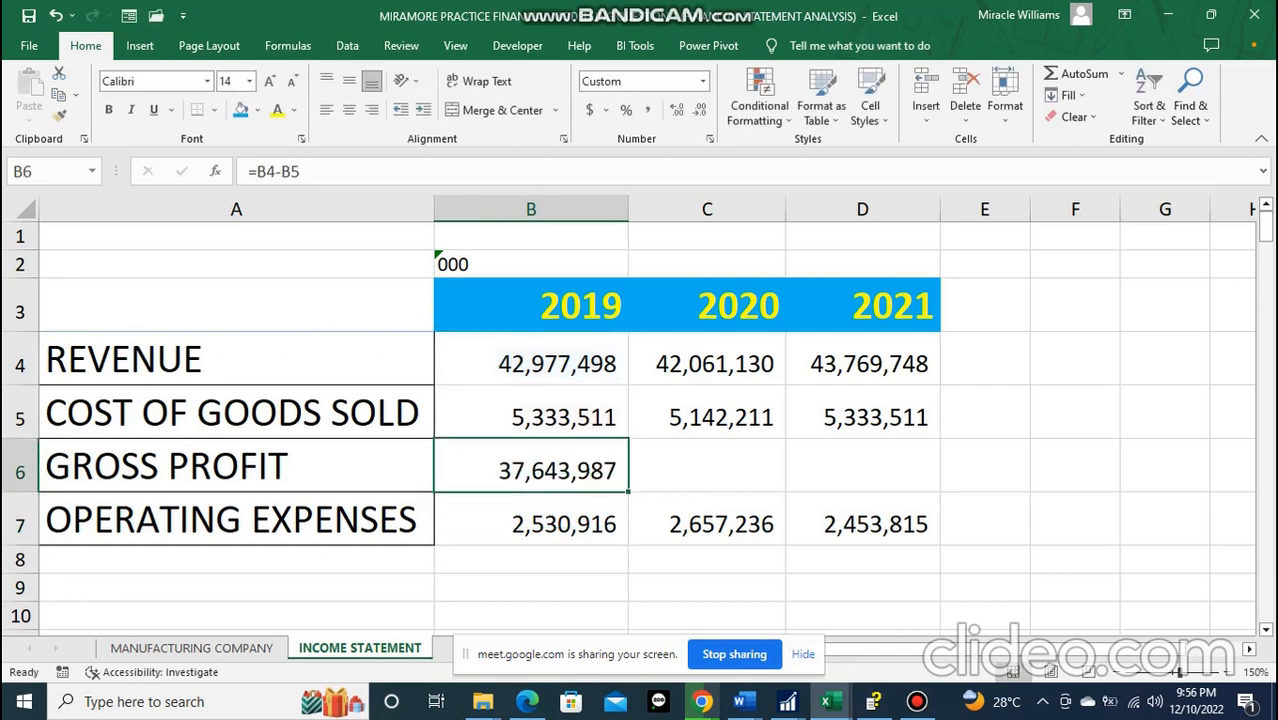
drag(628, 491, 935, 492)
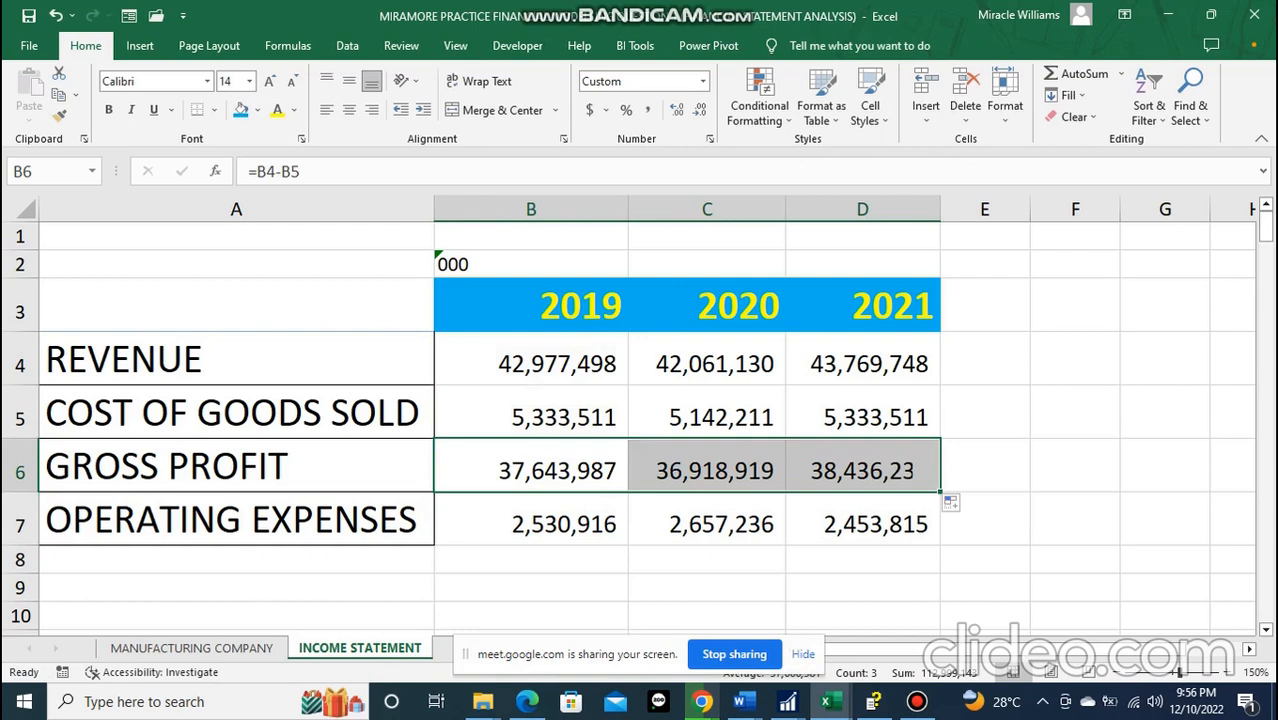
click(531, 467)
key(ctrl+z)
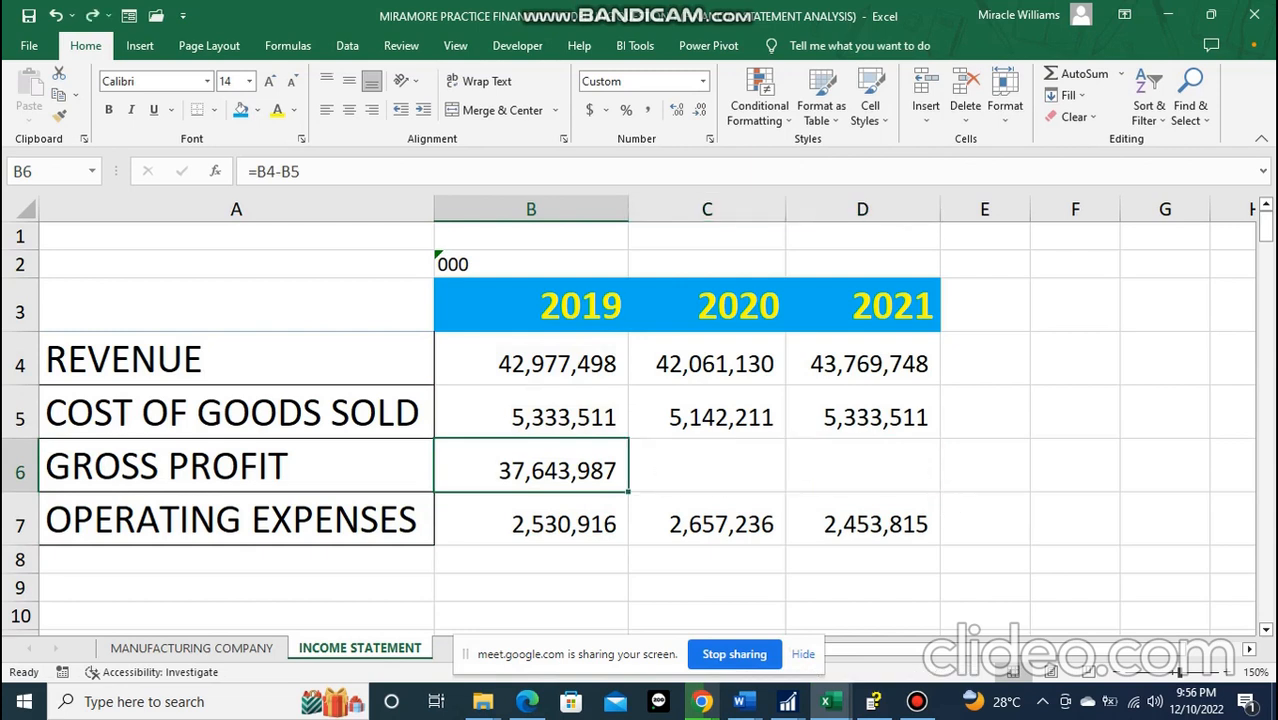
- Copy the gross profit formula into C6 for 2020 and D6 for 2021, one cell at a time
click(707, 466)
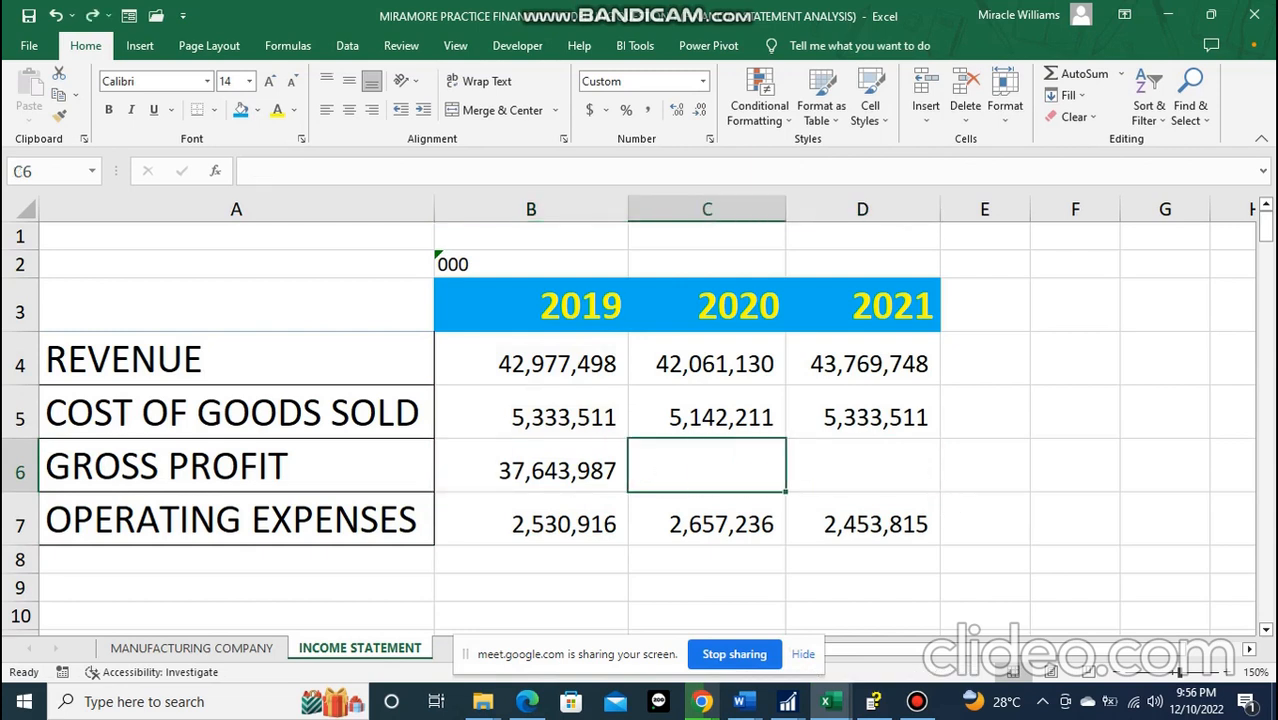
key(ctrl+r)
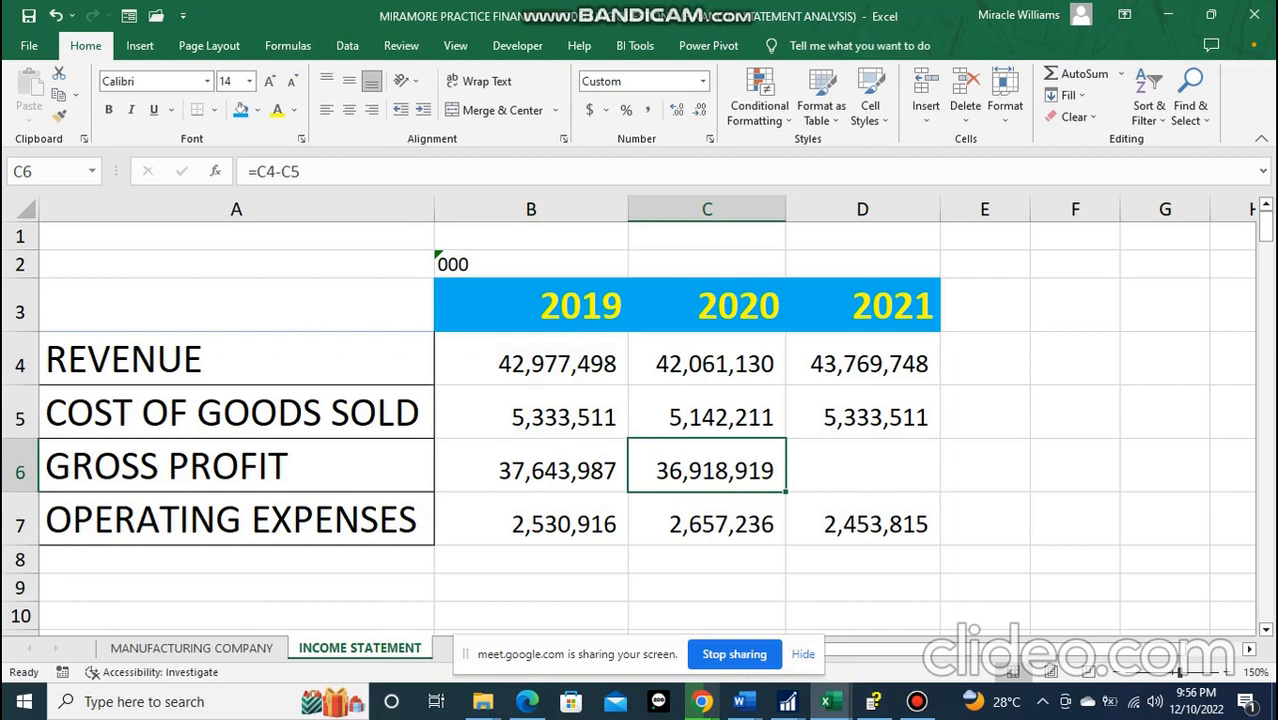
click(862, 466)
key(ctrl+r)
- Refill the gross profit formula from B6 over C6:D6 and undo that refill
click(531, 466)
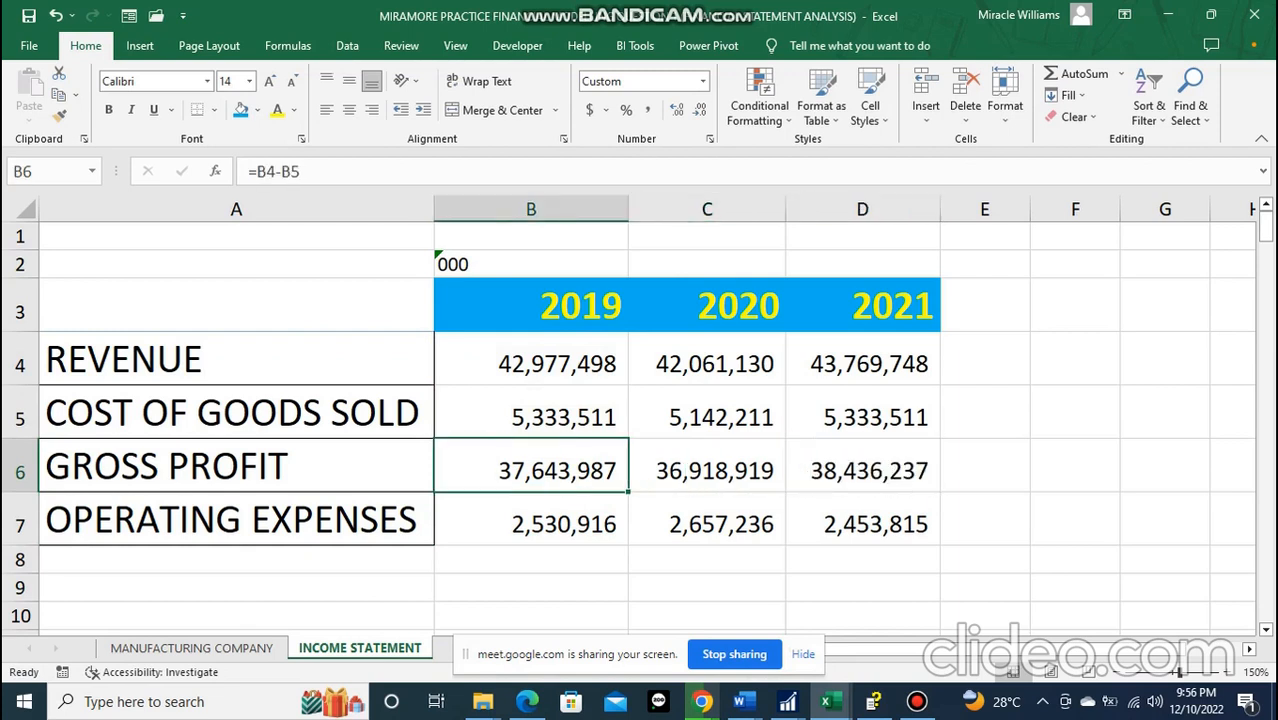
drag(628, 492, 938, 488)
key(ctrl+z)
key(Right)
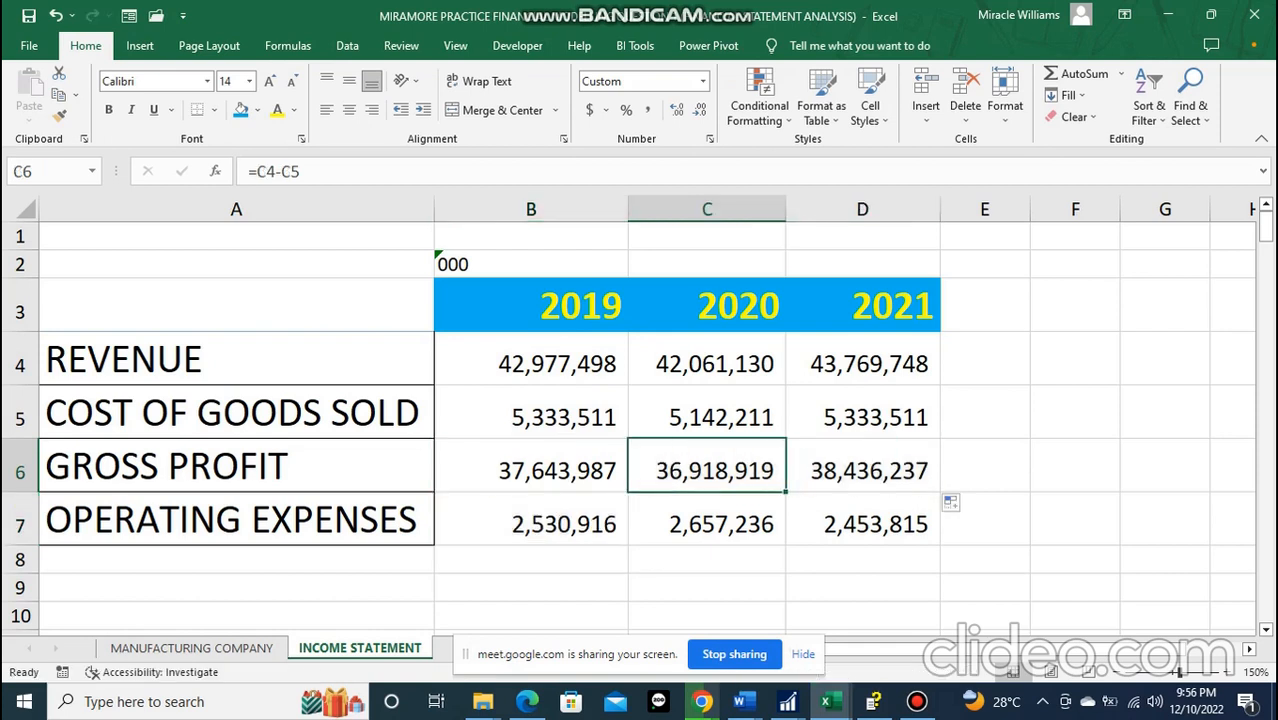
- Format the GROSS PROFIT row A6:D6 with a gold font and a black fill
drag(300, 468, 870, 476)
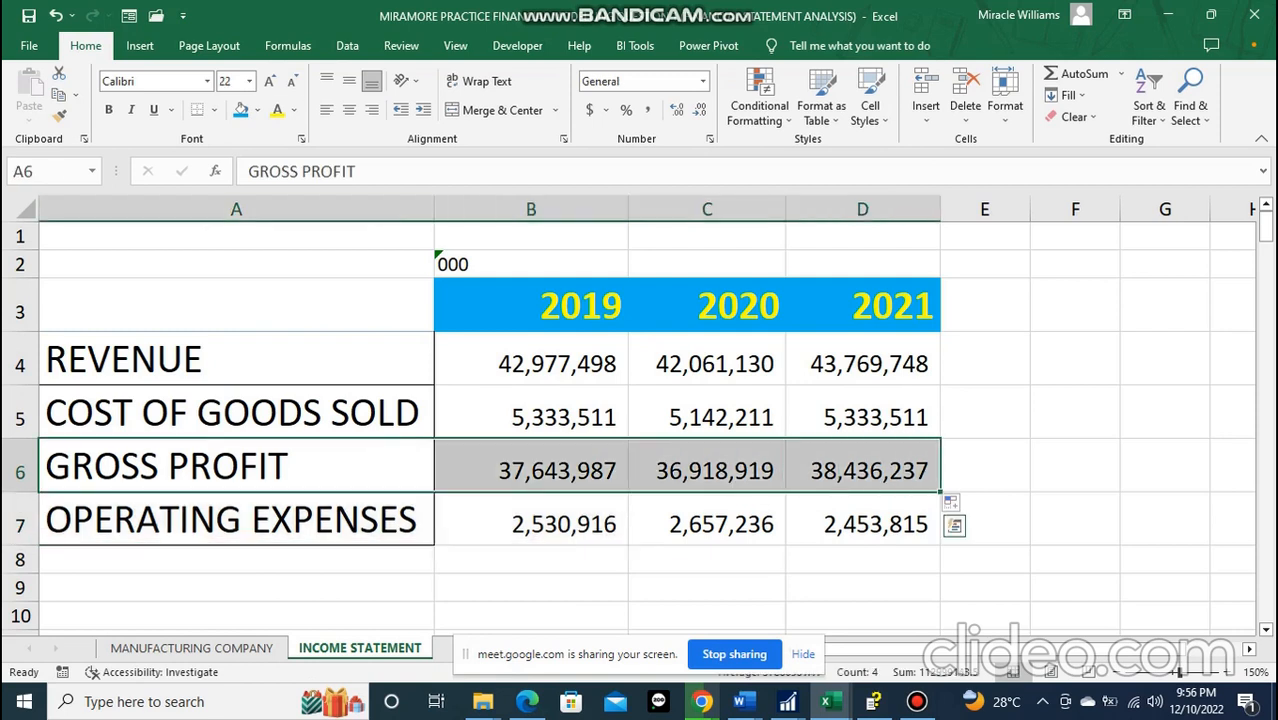
click(293, 110)
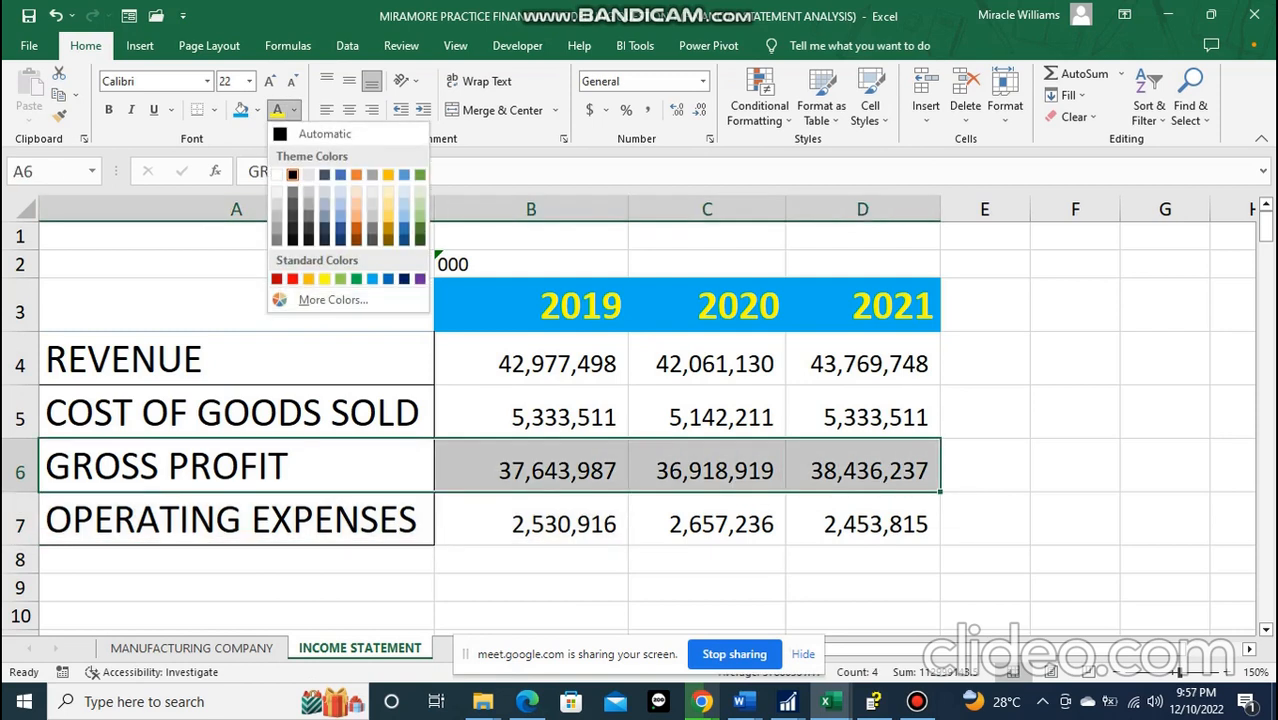
click(387, 175)
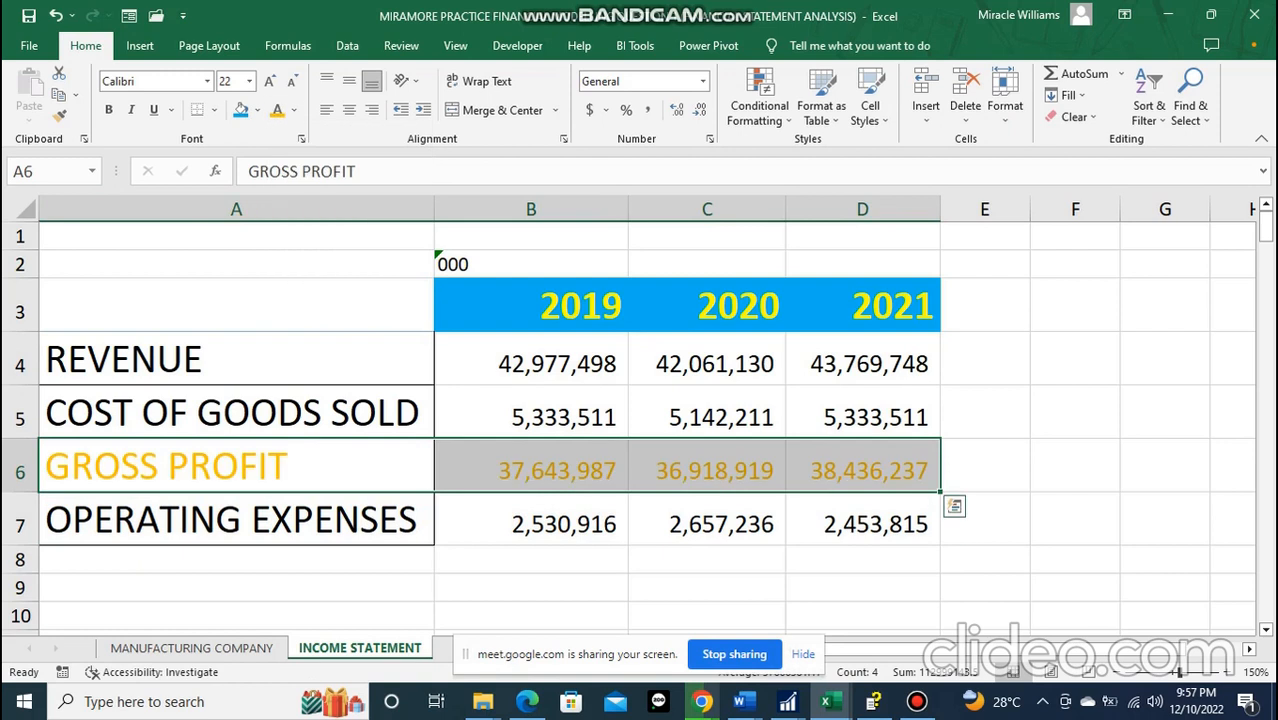
click(258, 110)
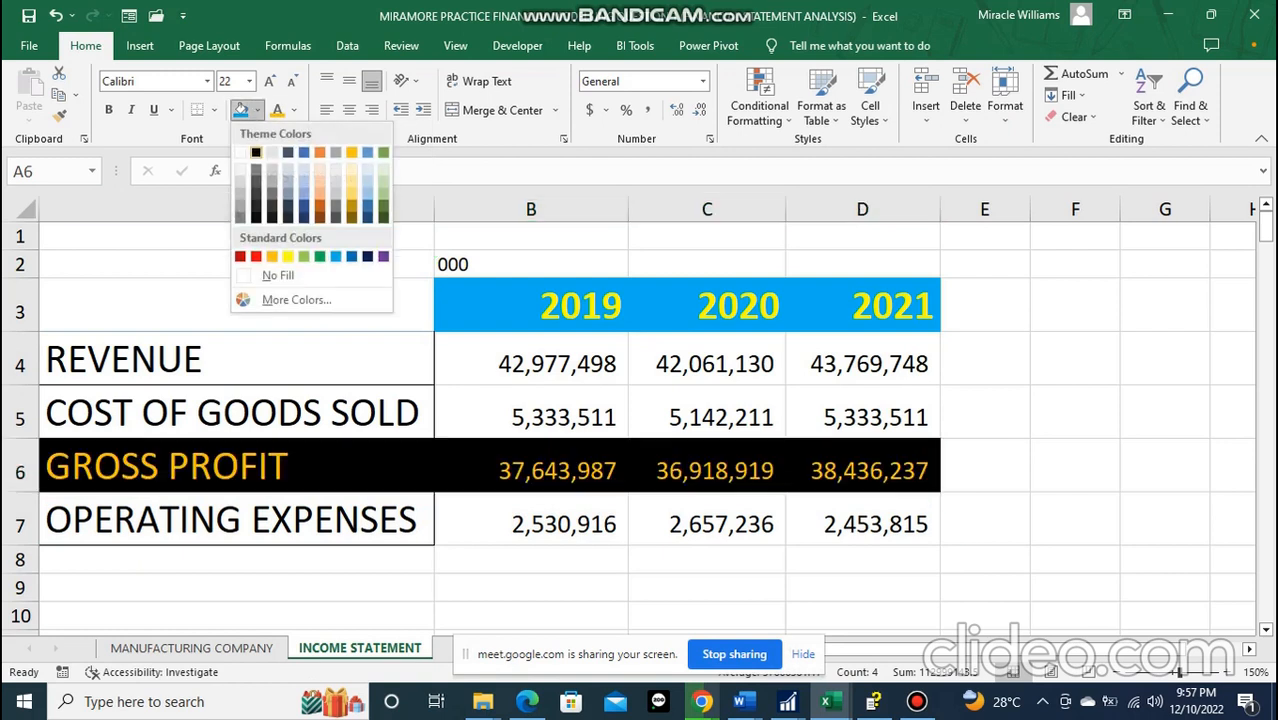
click(256, 152)
- Reduce the GROSS PROFIT row's font size to 18 and autofit the width of column D
click(291, 80)
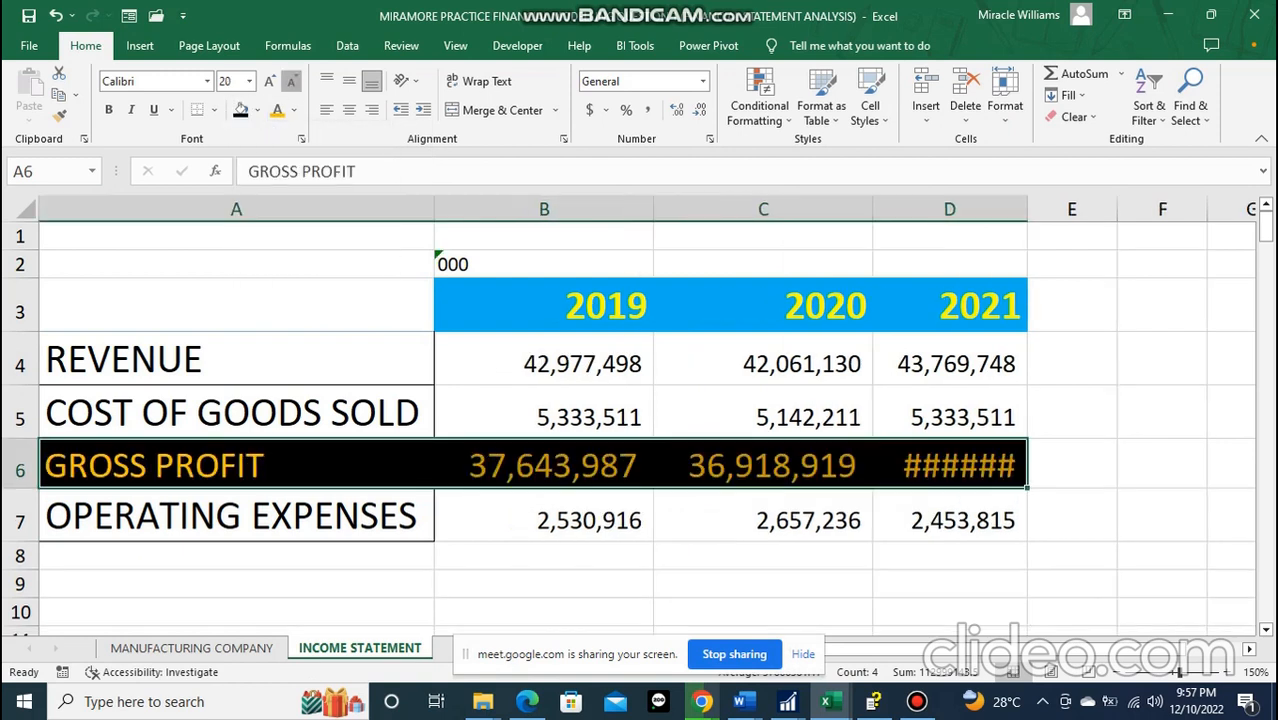
double_click(1027, 209)
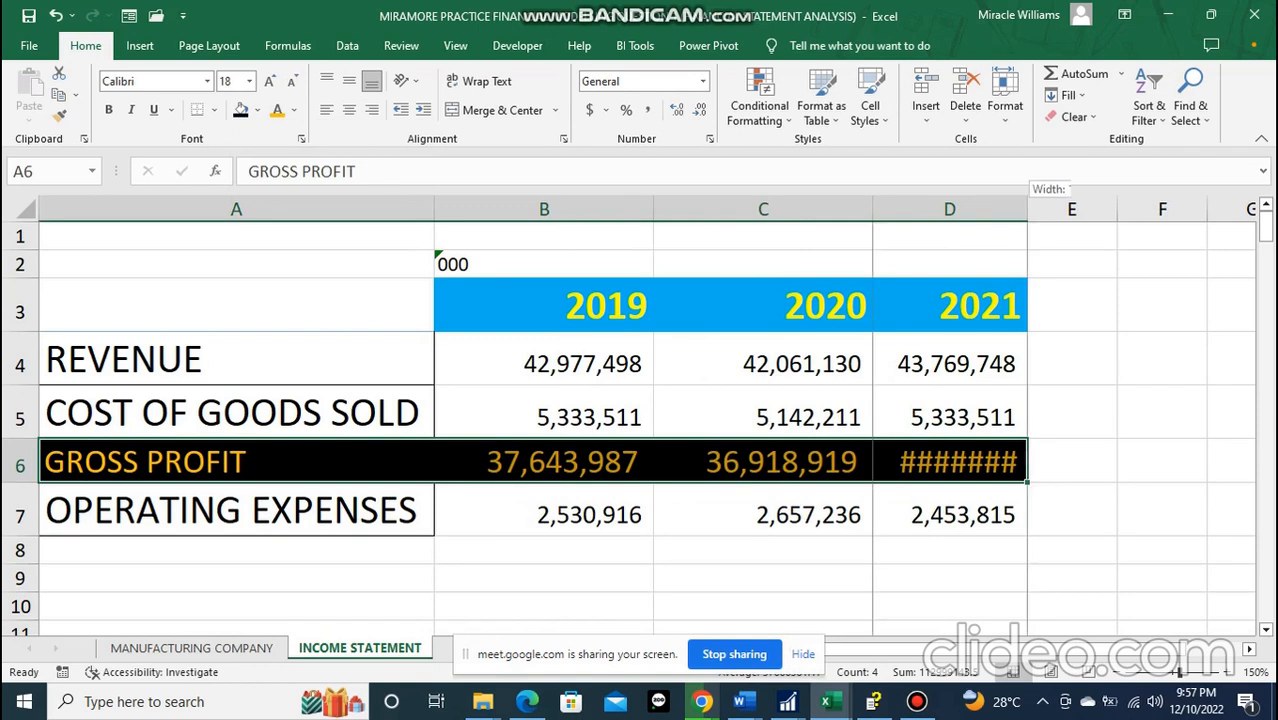
click(544, 578)
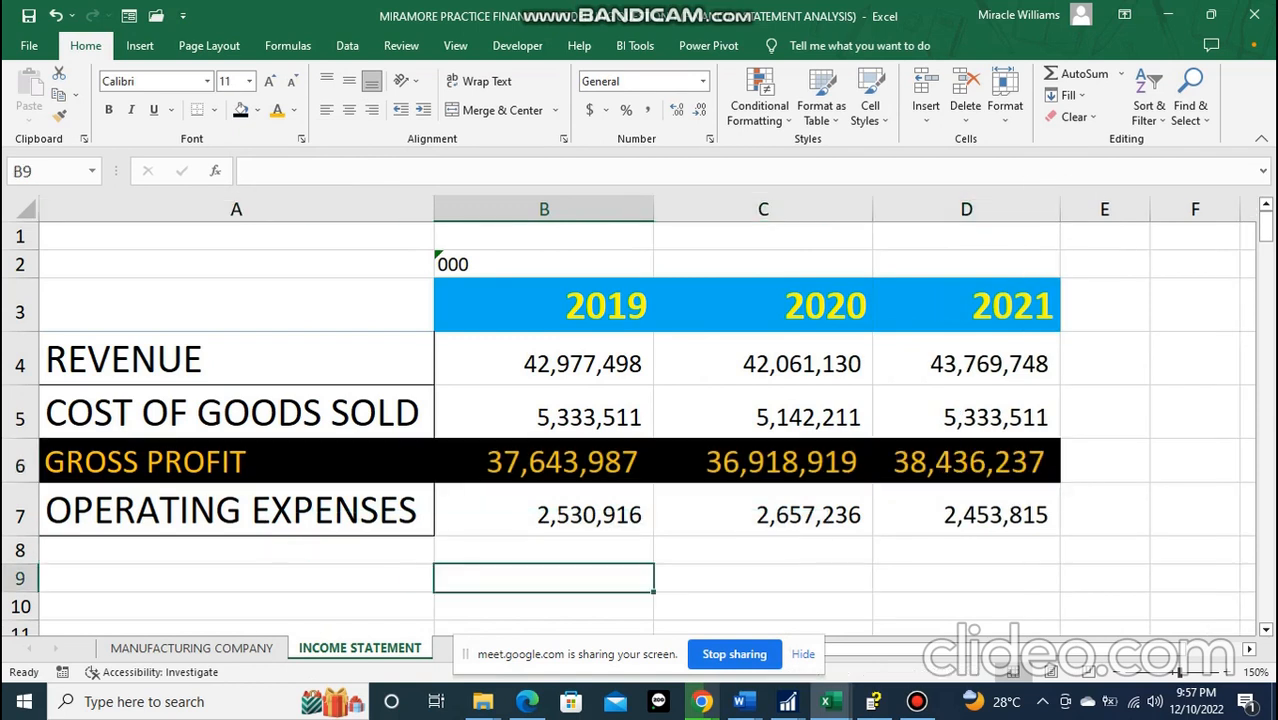
- Add the label OPERATING PROFIT in A8 below OPERATING EXPENSES
scroll(637, 424, down, 1)
scroll(637, 424, up, 1)
click(236, 550)
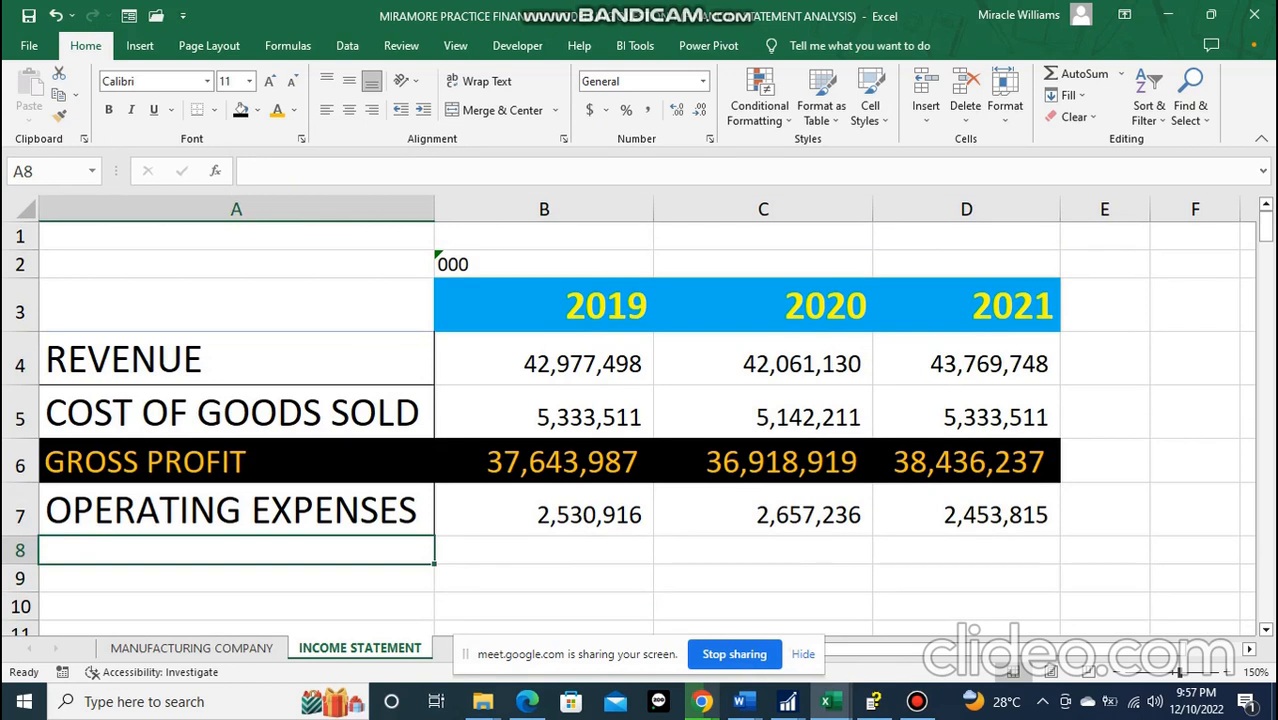
text(OPE)
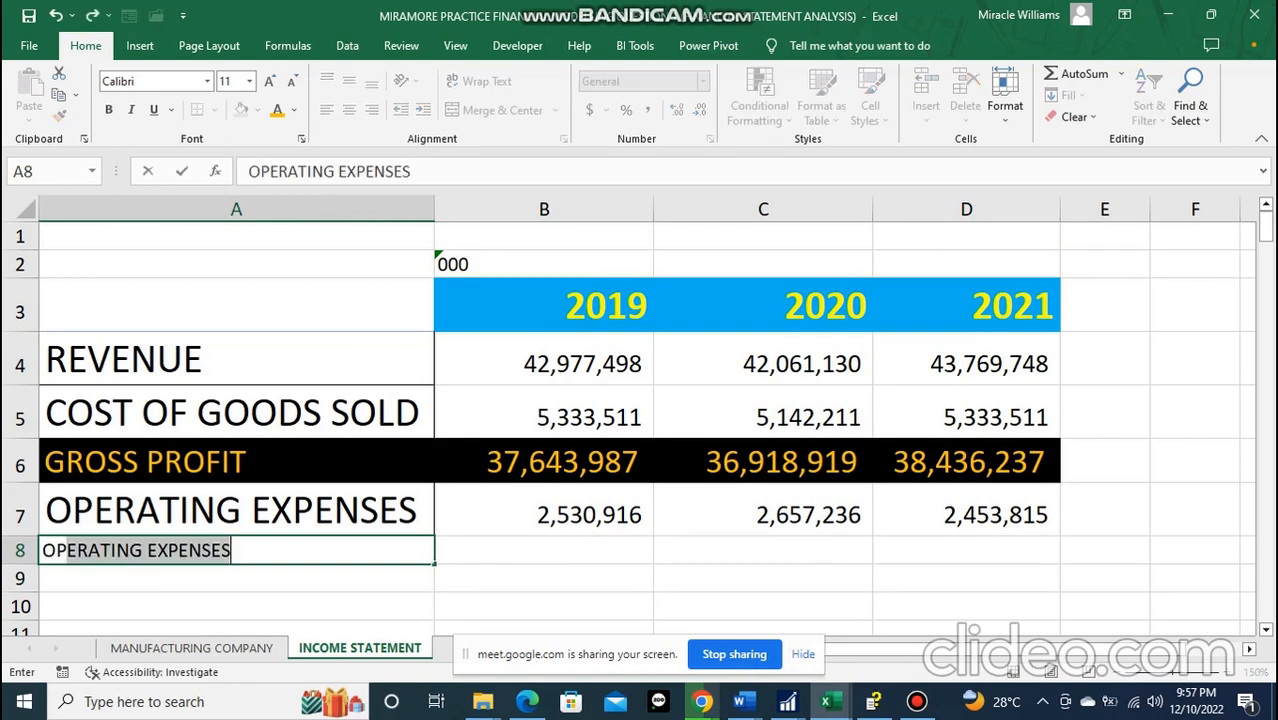
text(RATING )
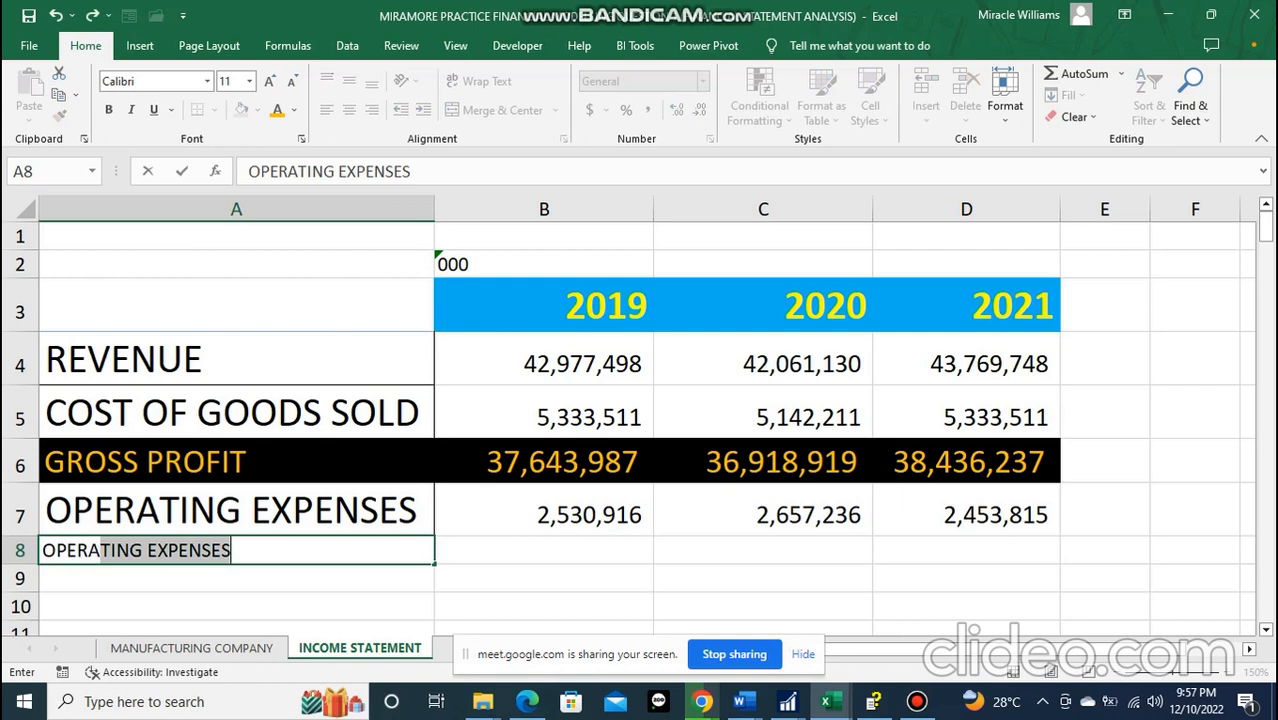
text(PROFIT)
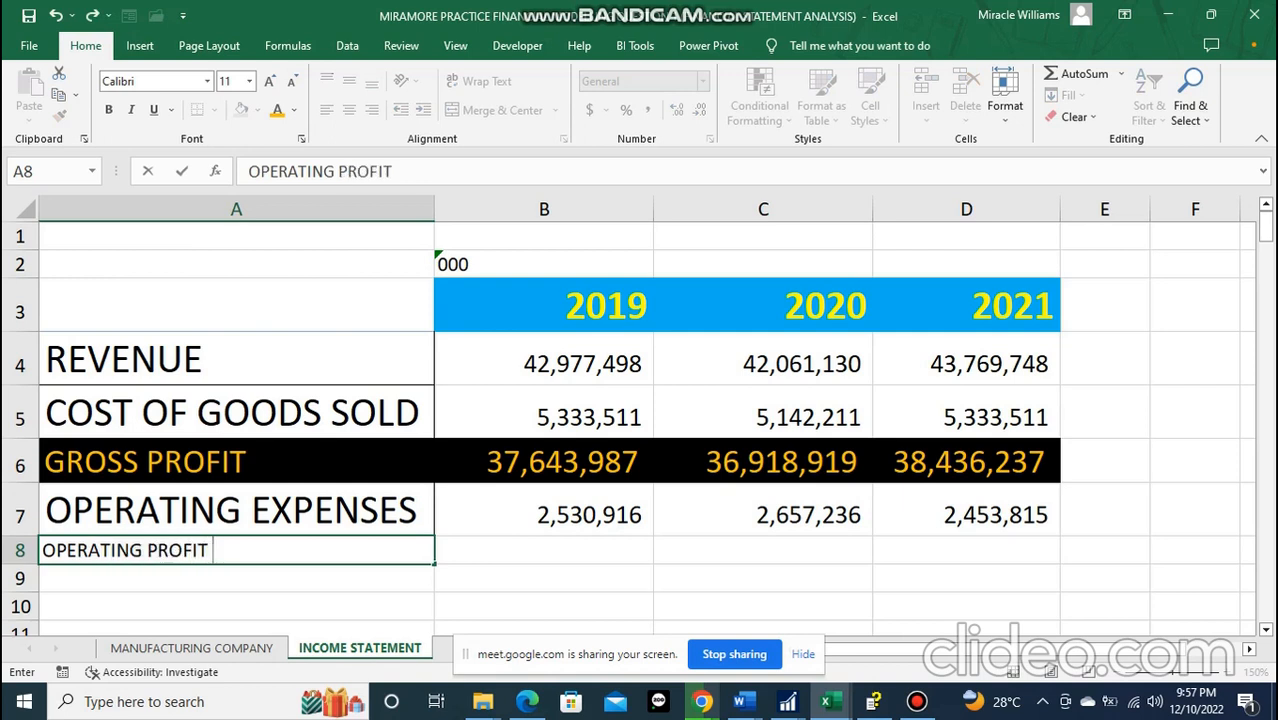
key(Tab)
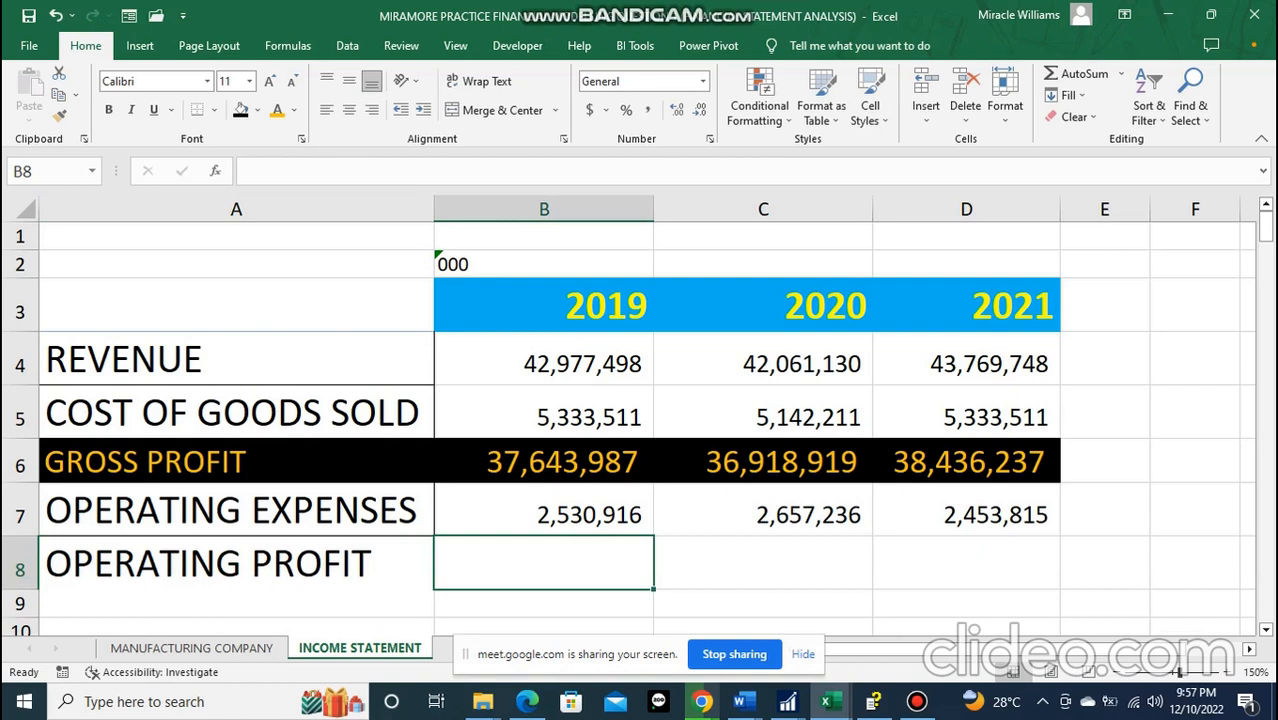
- Calculate the 2019 operating profit in B8 with the formula =B6-B7
text(=)
click(544, 461)
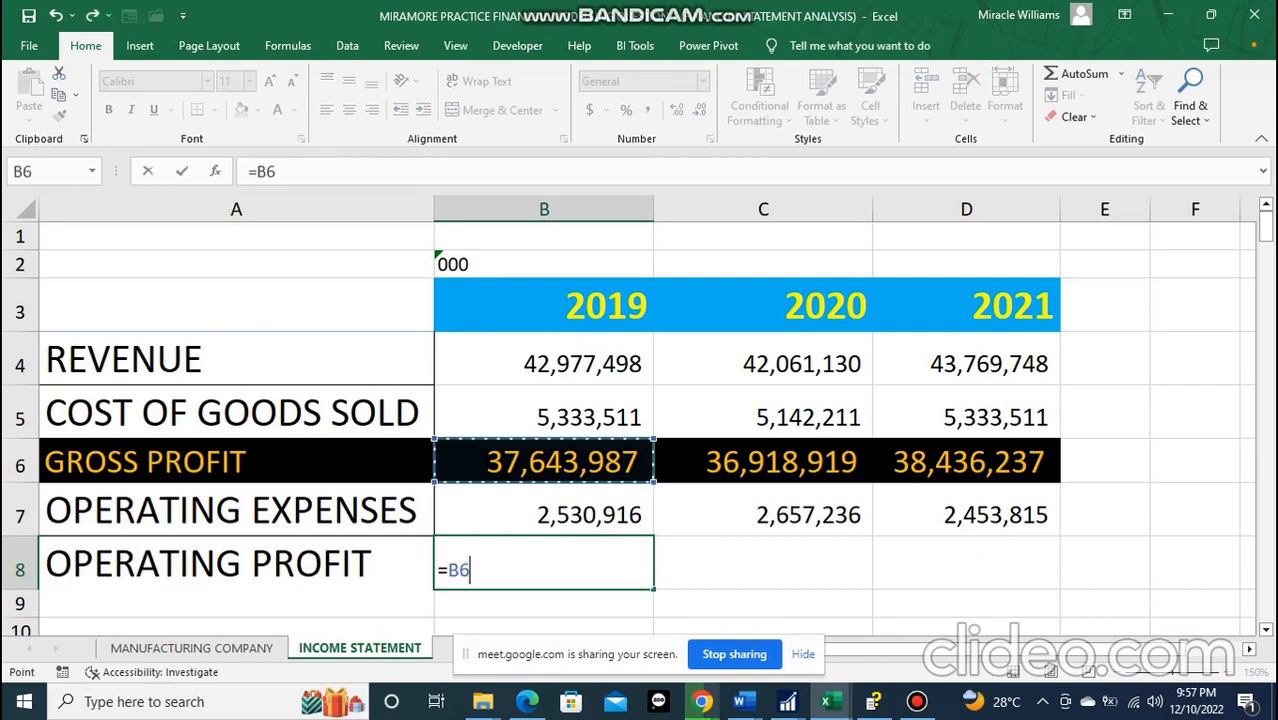
text(-)
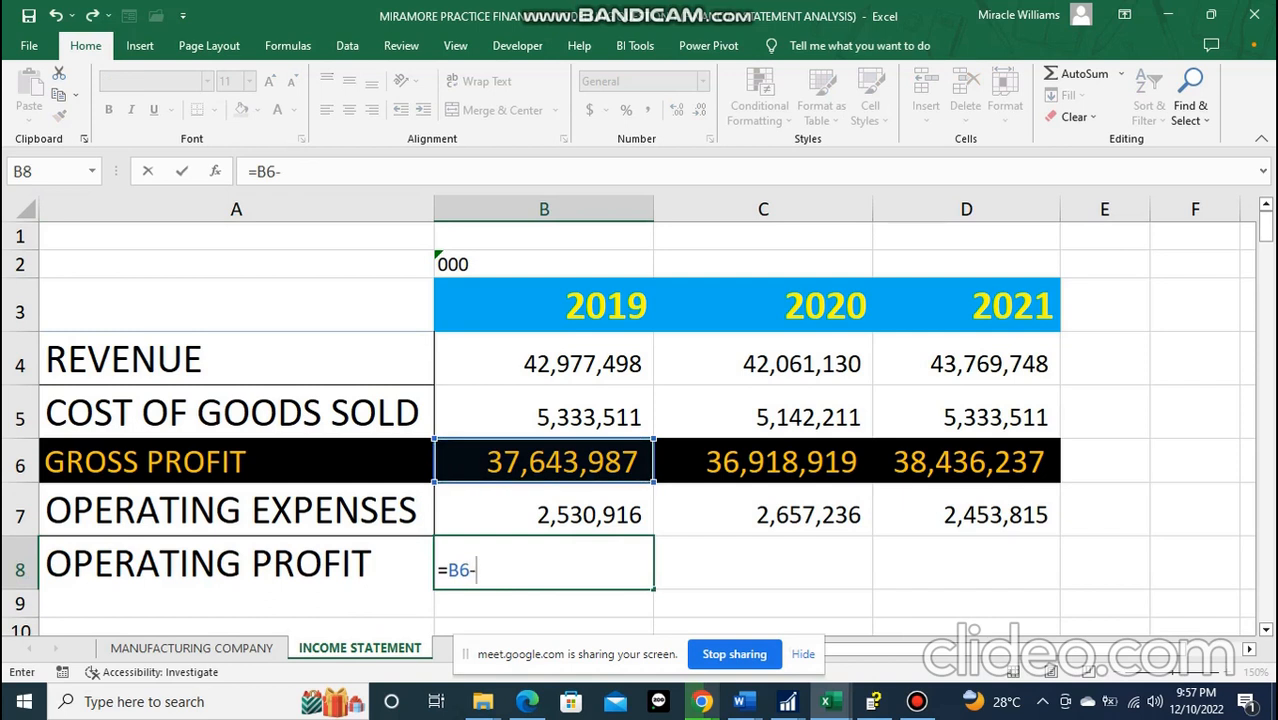
click(544, 512)
key(Return)
click(544, 565)
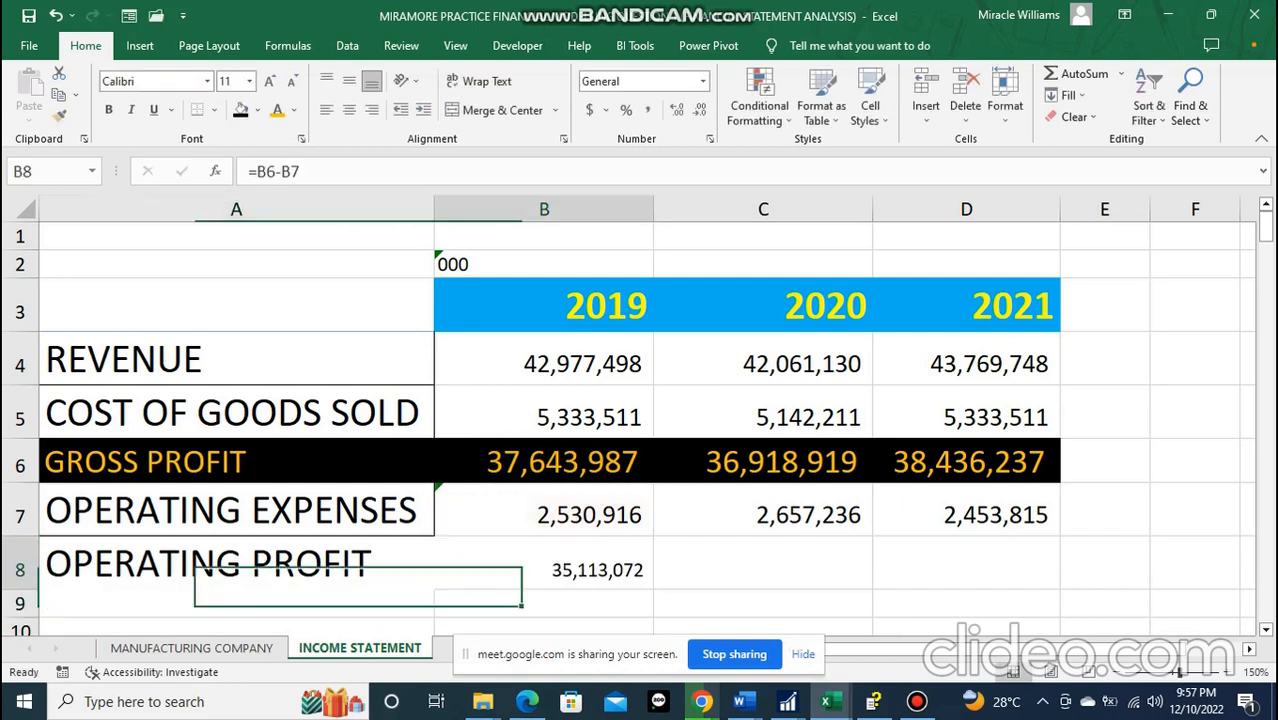
- Fill the operating profit formula from B8 across to C8 and D8 for 2020 and 2021
drag(653, 589, 653, 589)
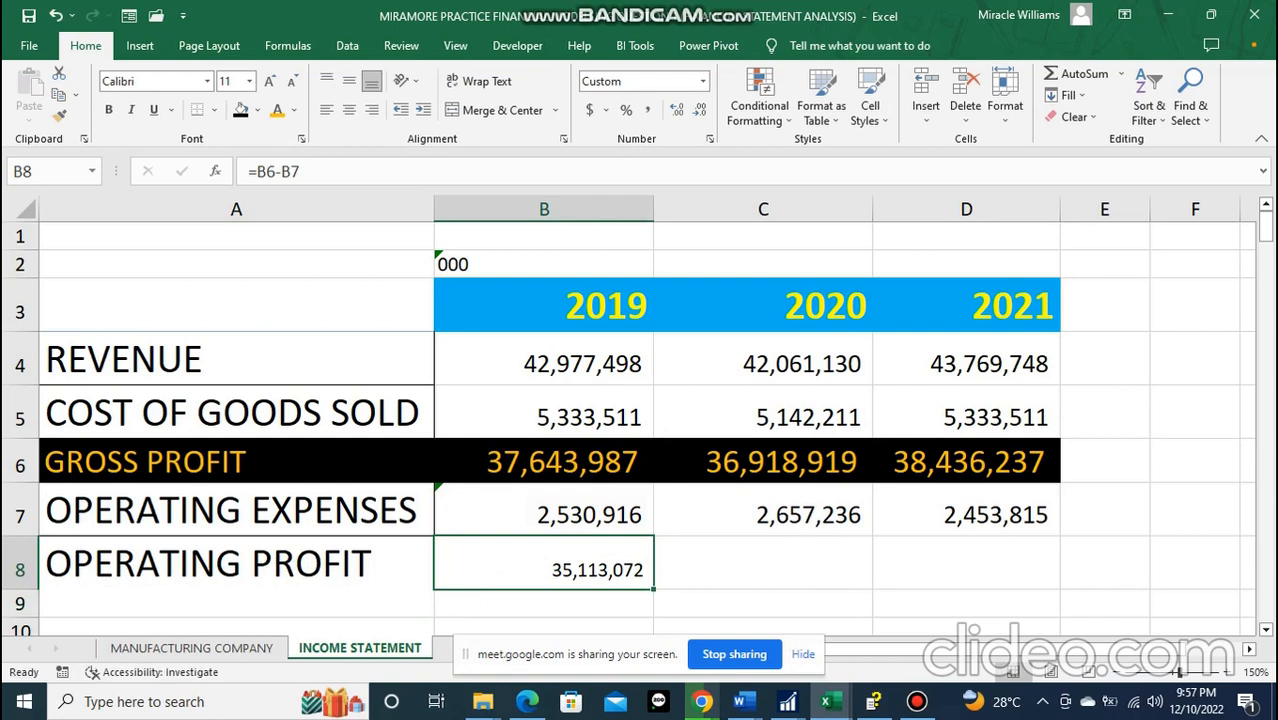
click(763, 565)
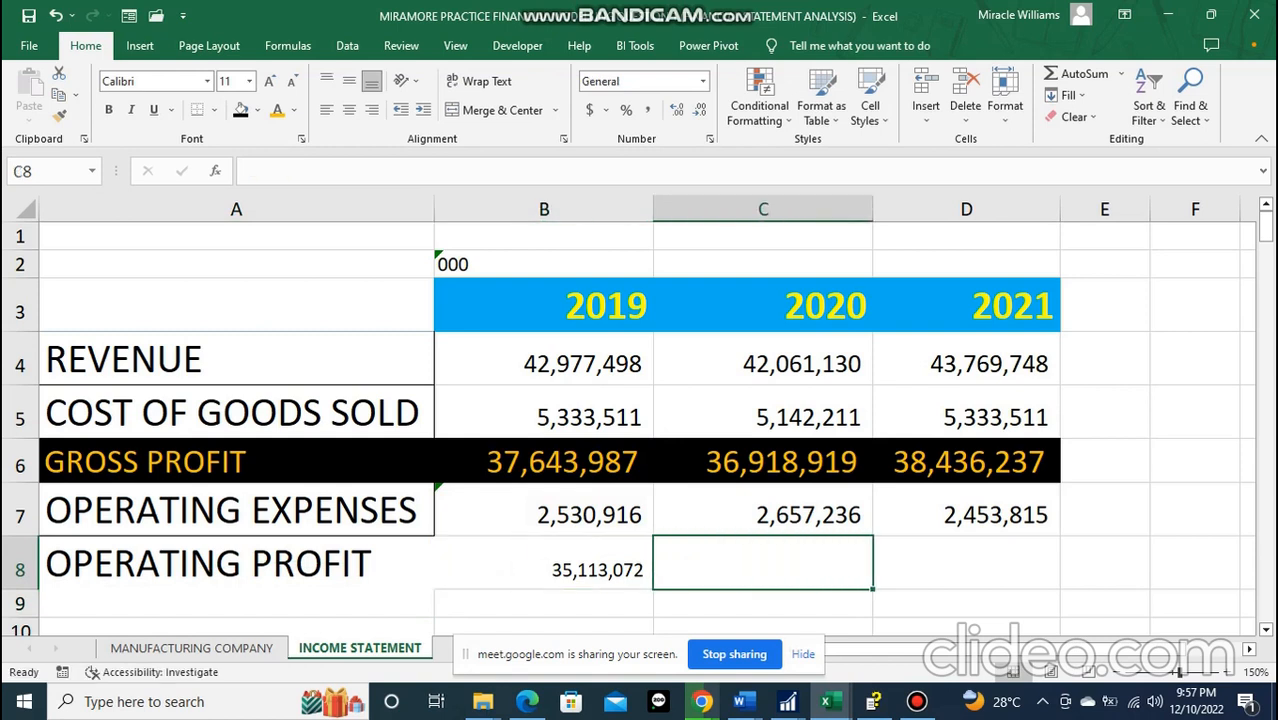
key(ctrl+r)
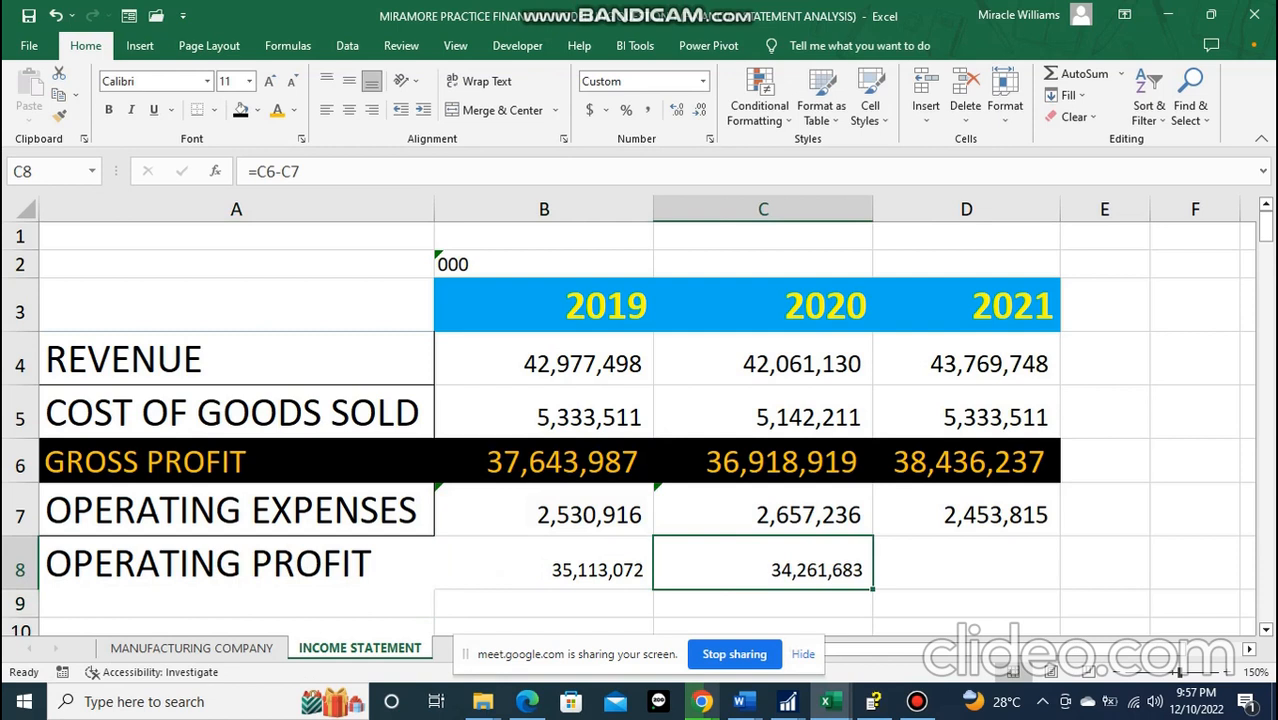
click(966, 565)
key(ctrl+r)
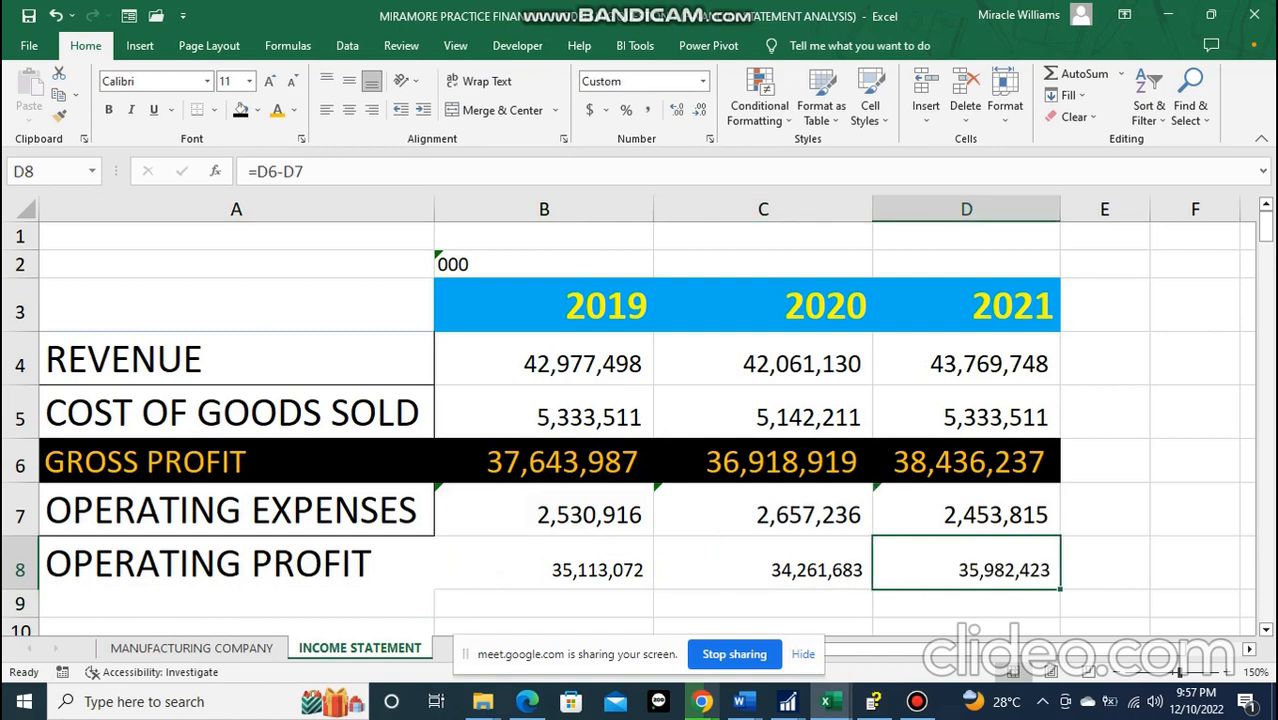
- Format the OPERATING PROFIT row A8:D8 with a gold font, a purple fill and font size 20
click(544, 565)
click(236, 565)
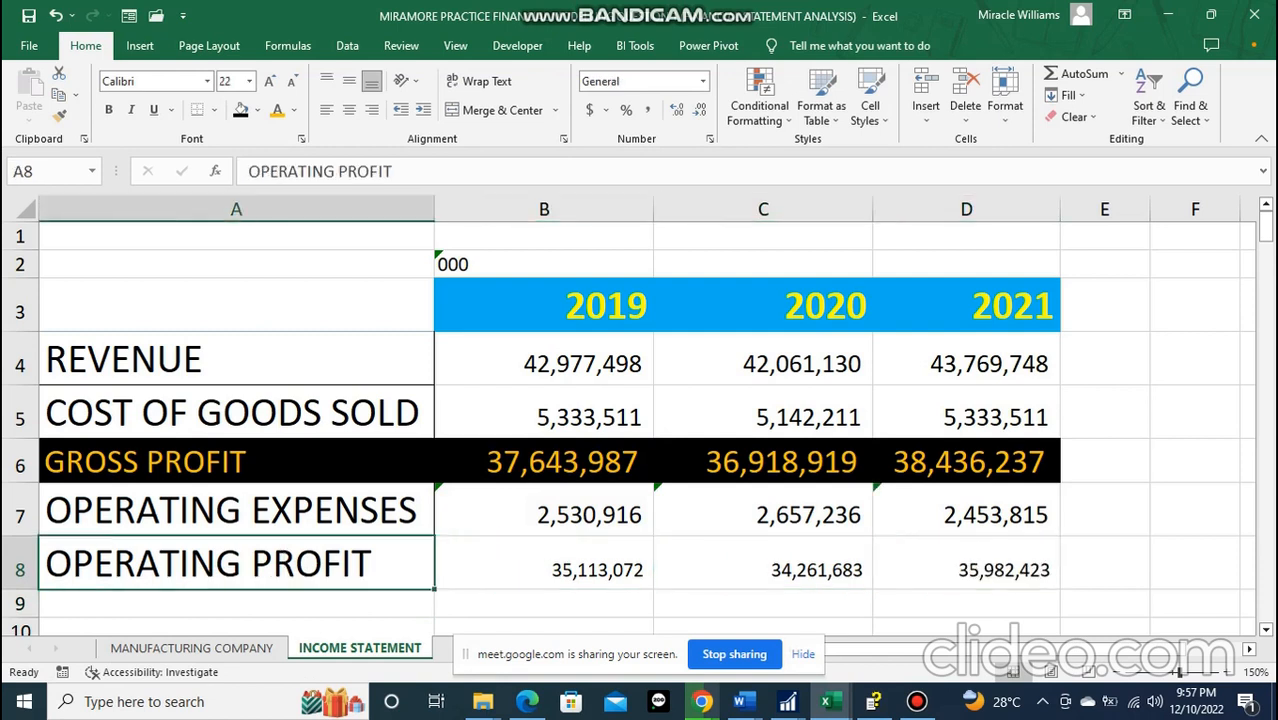
drag(236, 565, 966, 566)
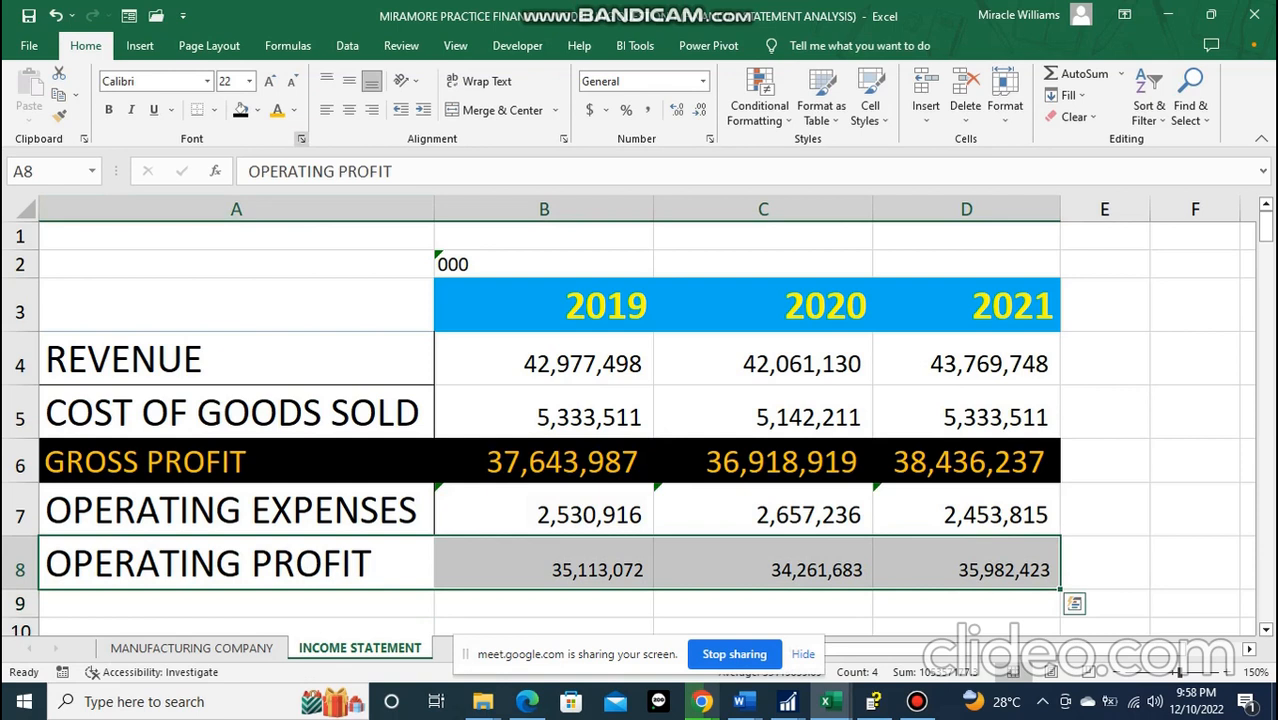
click(278, 110)
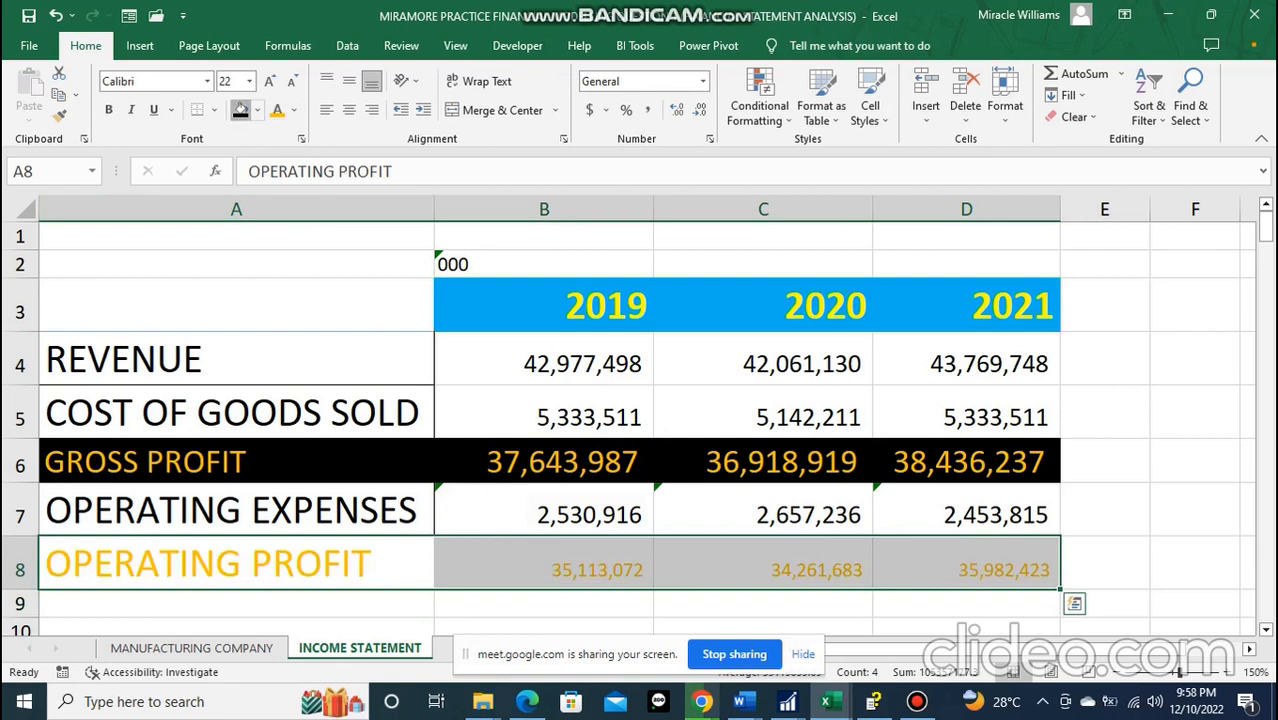
click(240, 110)
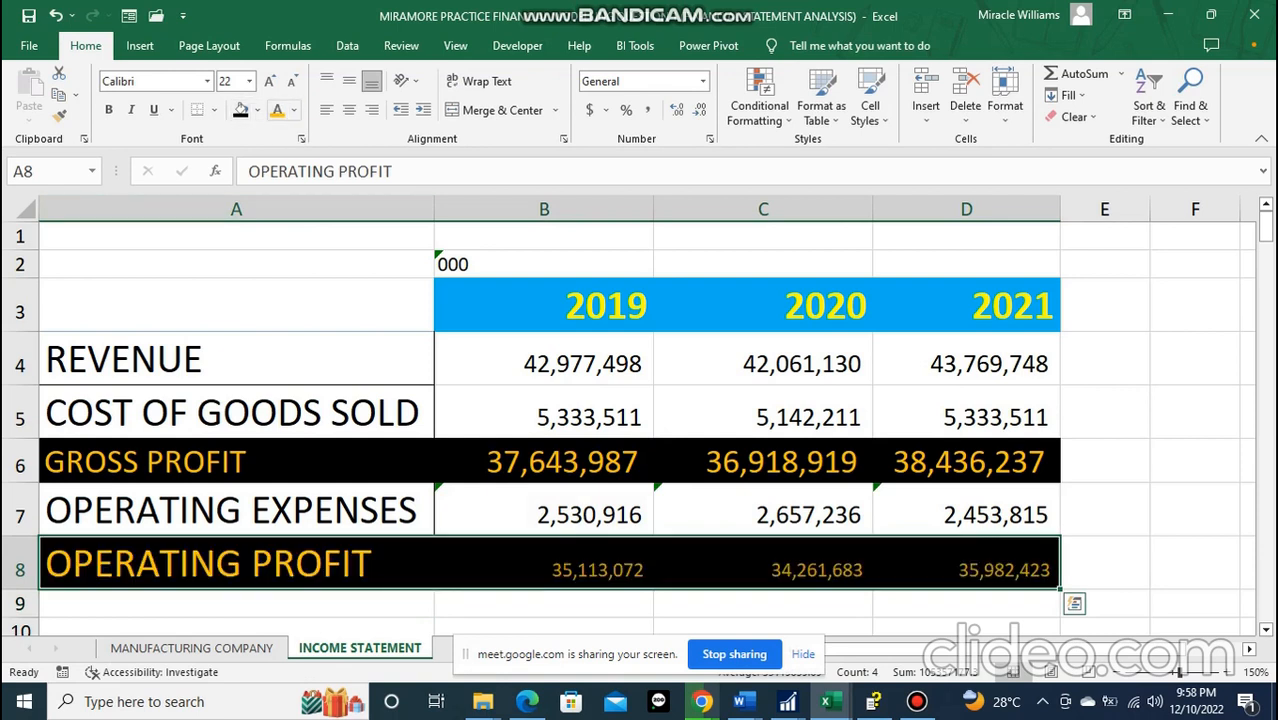
click(257, 110)
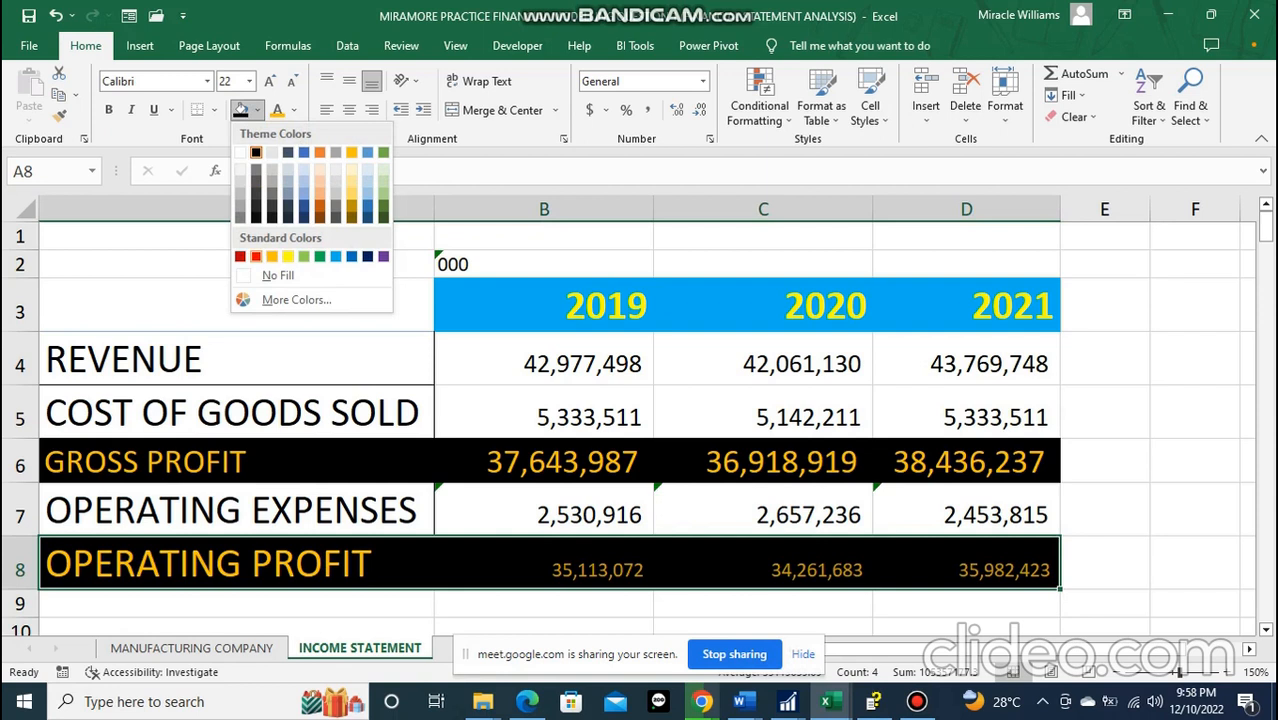
click(383, 256)
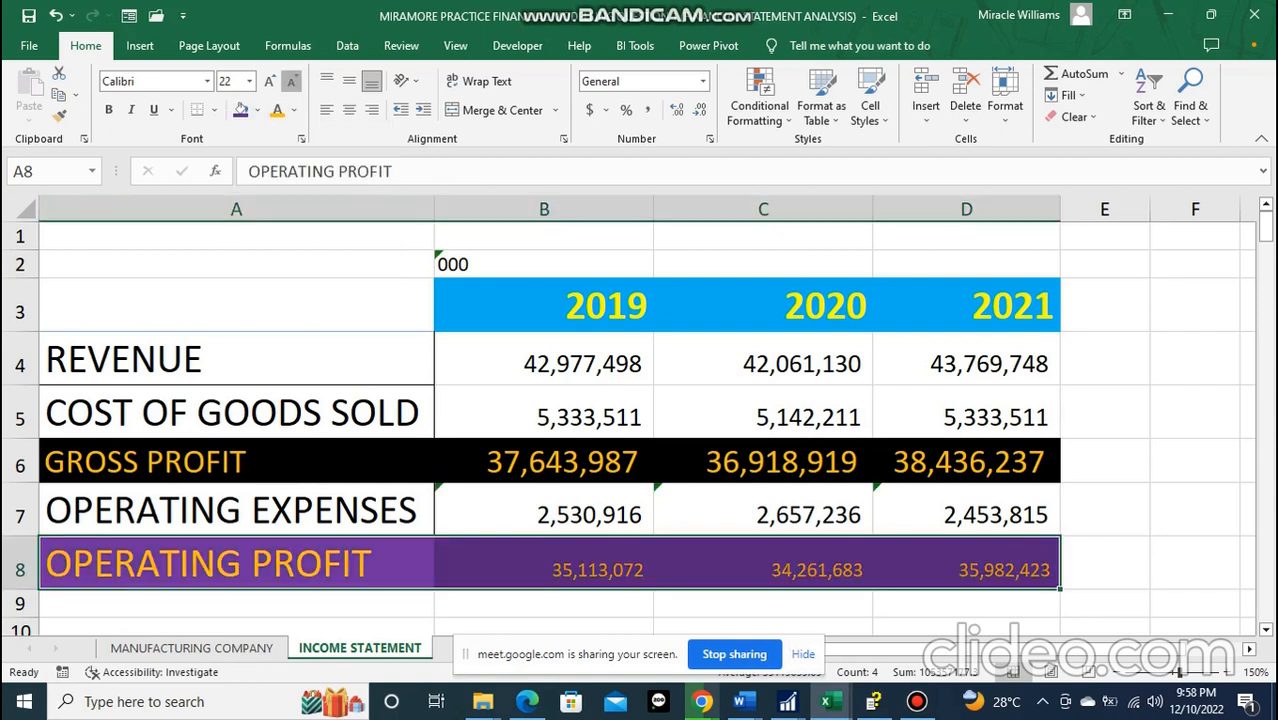
click(291, 81)
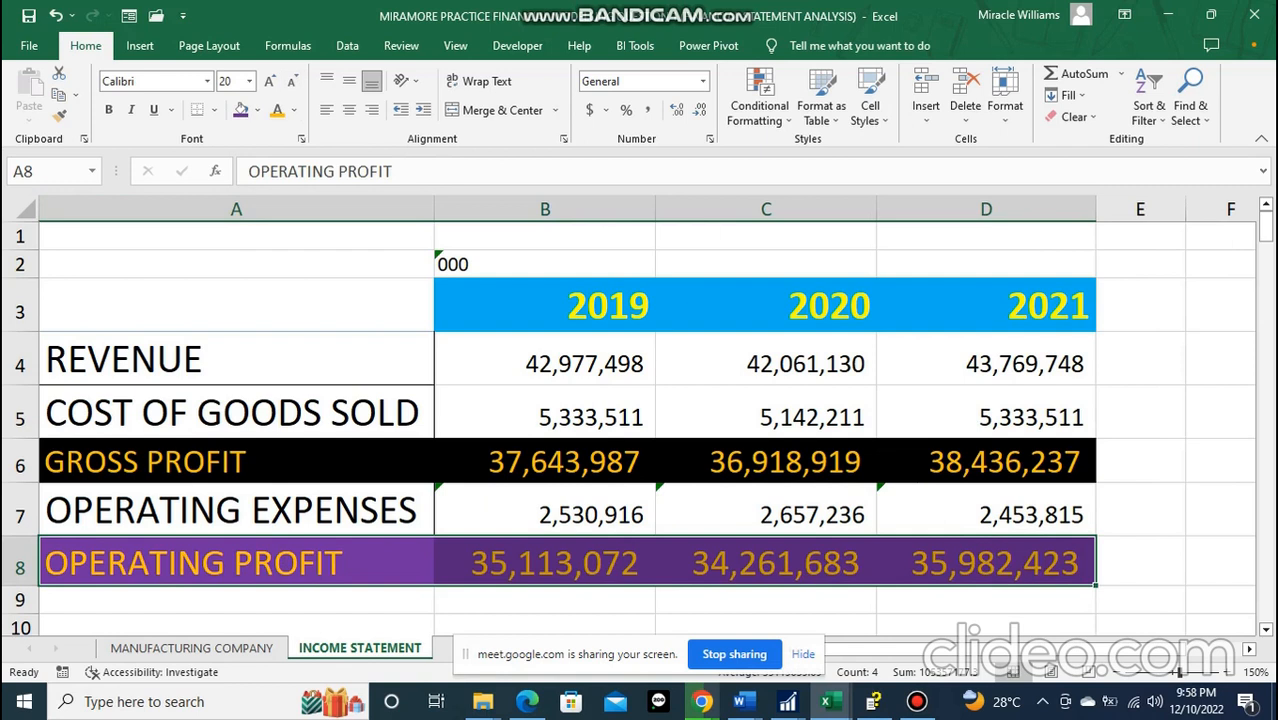
click(1110, 512)
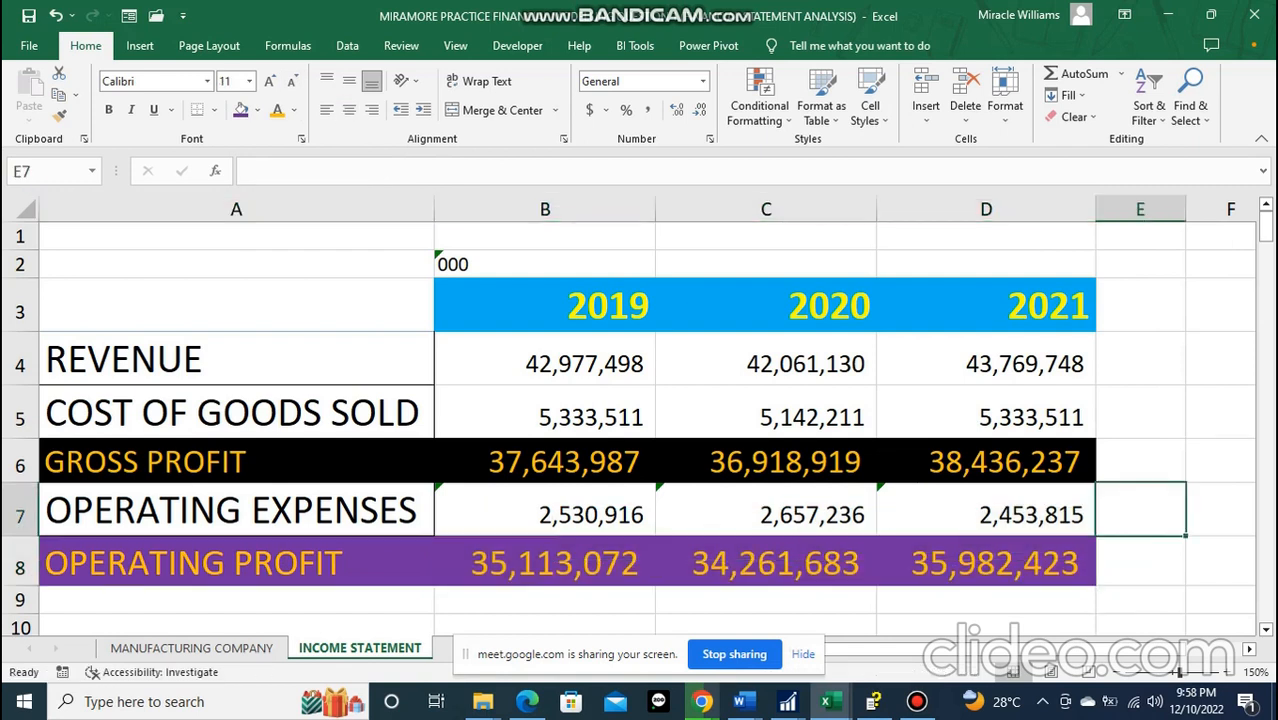
- Zoom the sheet out to 130% and clear the 000 entry from B2 above the year headers
click(1115, 673)
click(1115, 673)
click(207, 544)
click(474, 255)
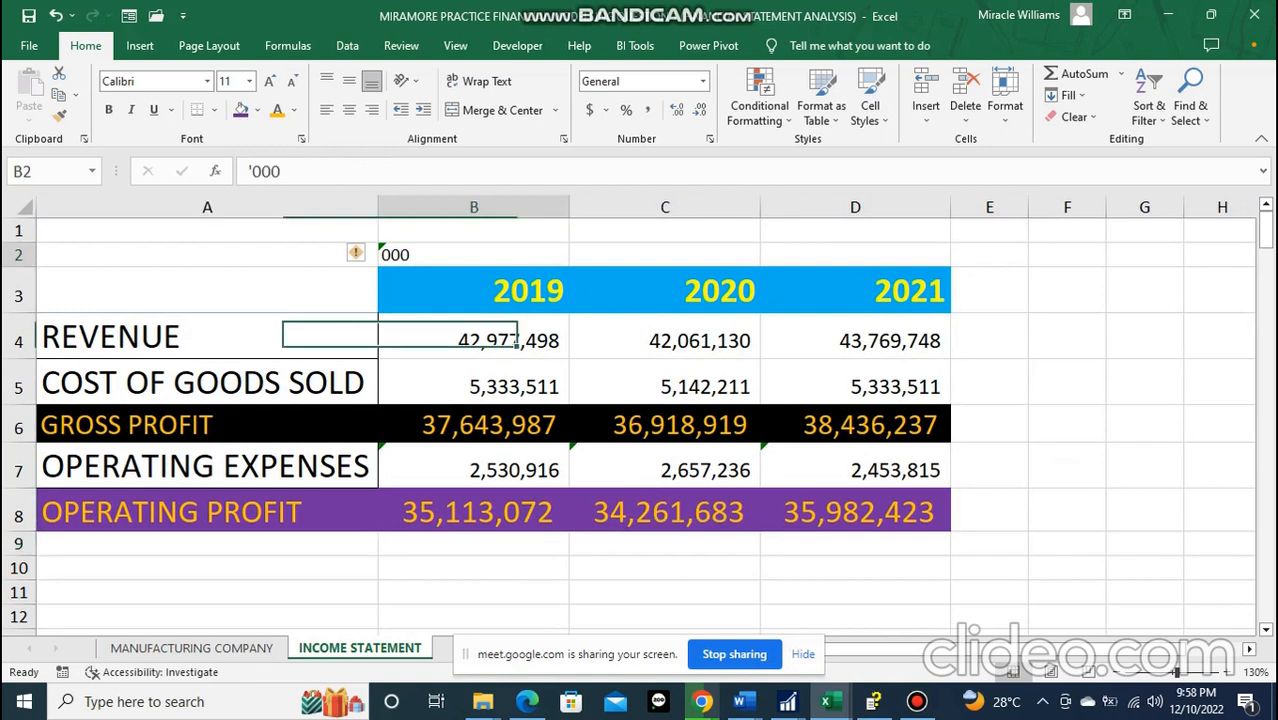
key(BackSpace)
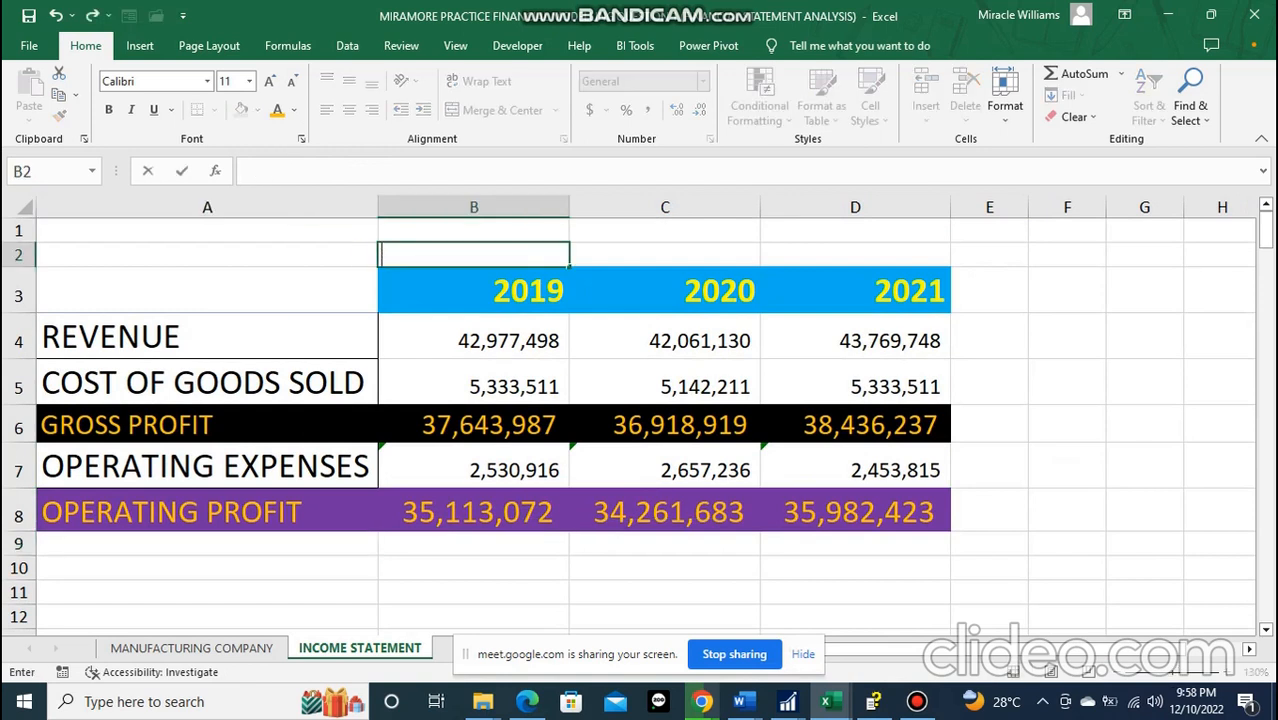
click(1067, 424)
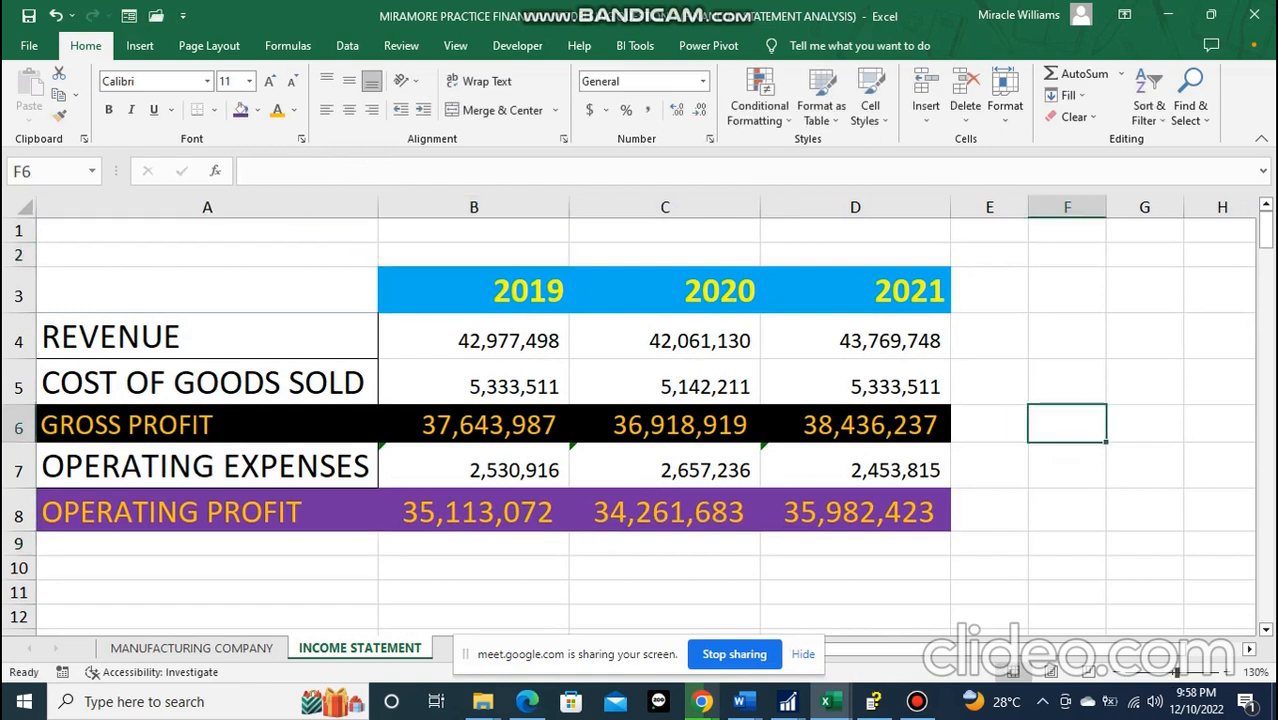
- Add the labels TAX in A9 and INTEREST in A10 below OPERATING PROFIT
click(207, 544)
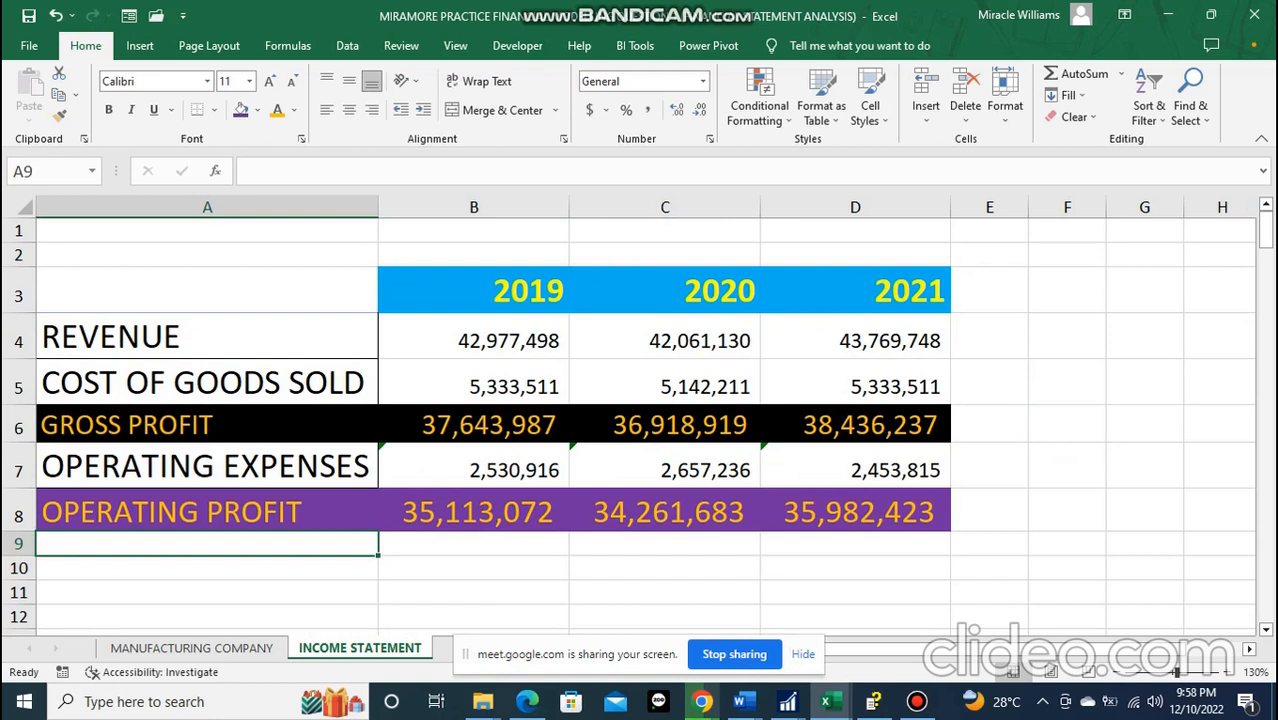
key(ctrl+Page_Up)
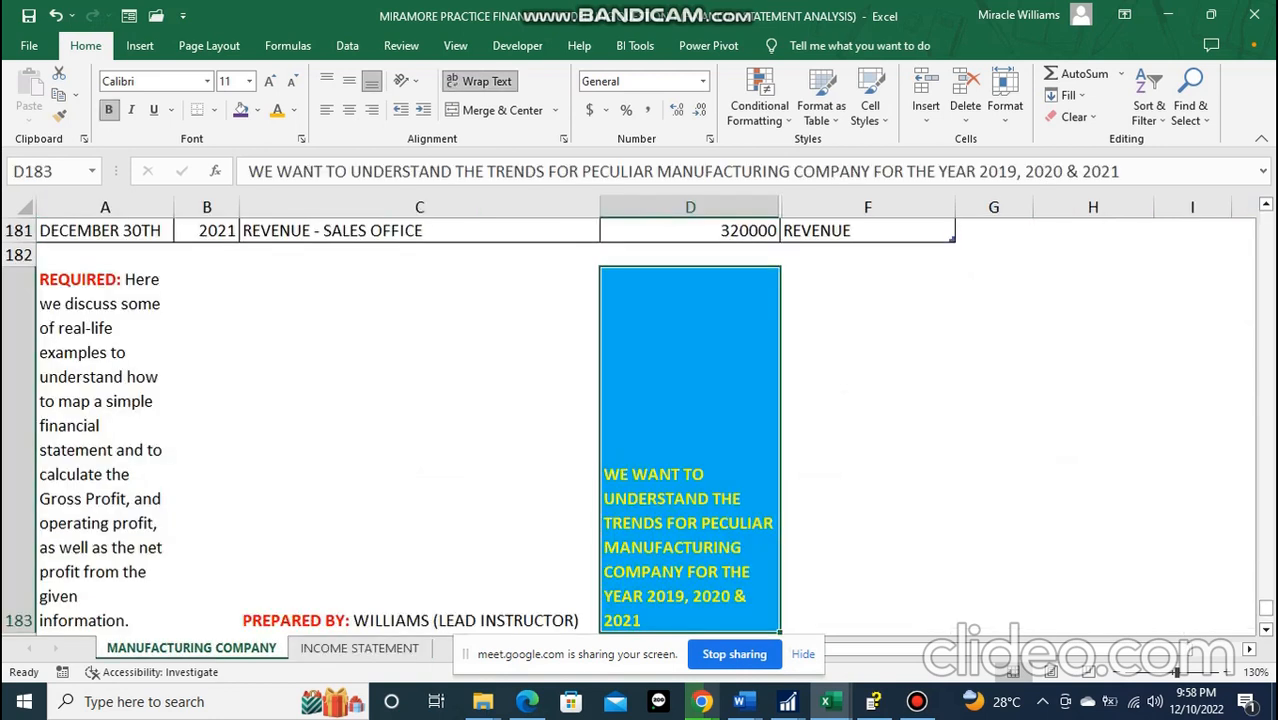
key(ctrl+Page_Down)
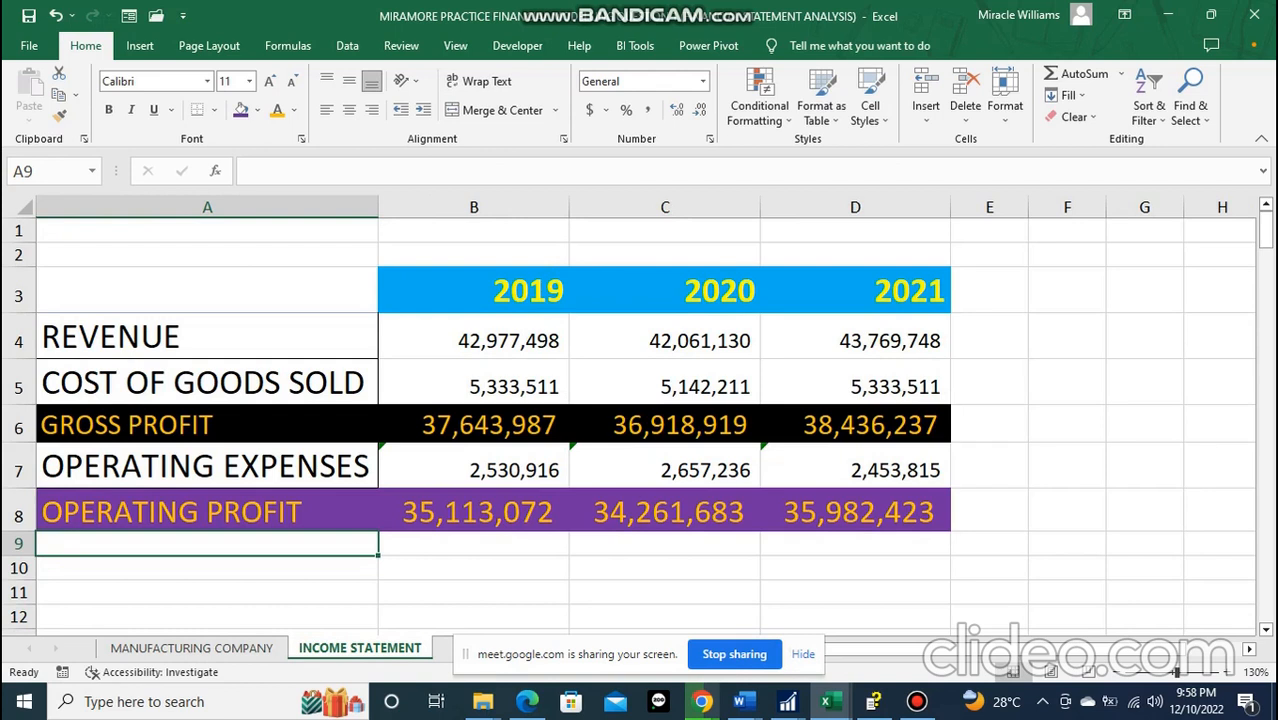
text(TAX)
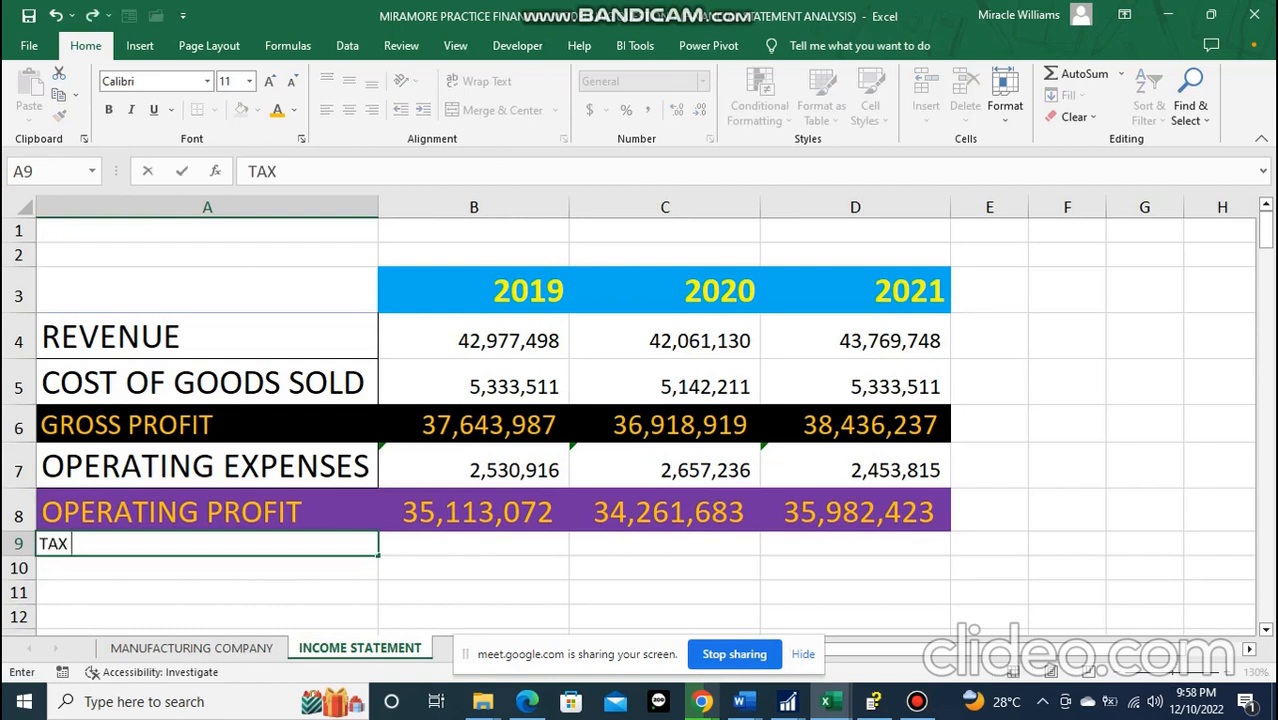
key(Return)
text(INTEREST)
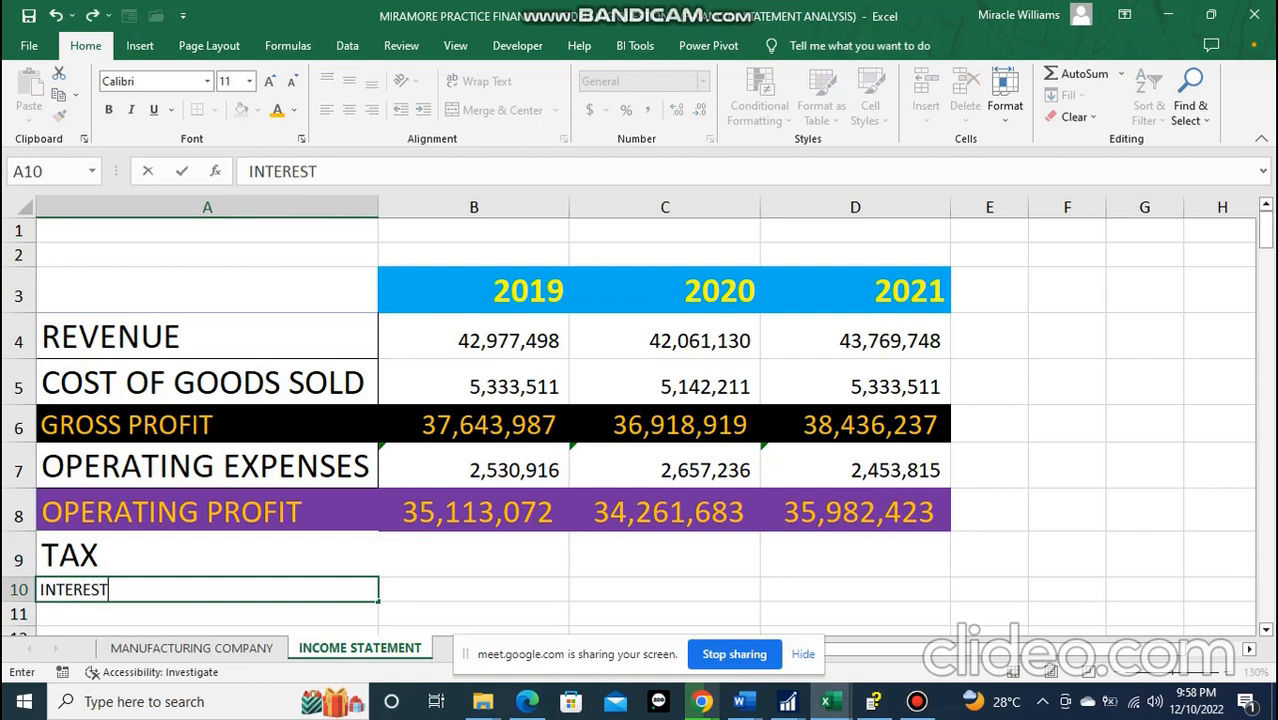
click(473, 554)
text(-)
key(Down)
text(-)
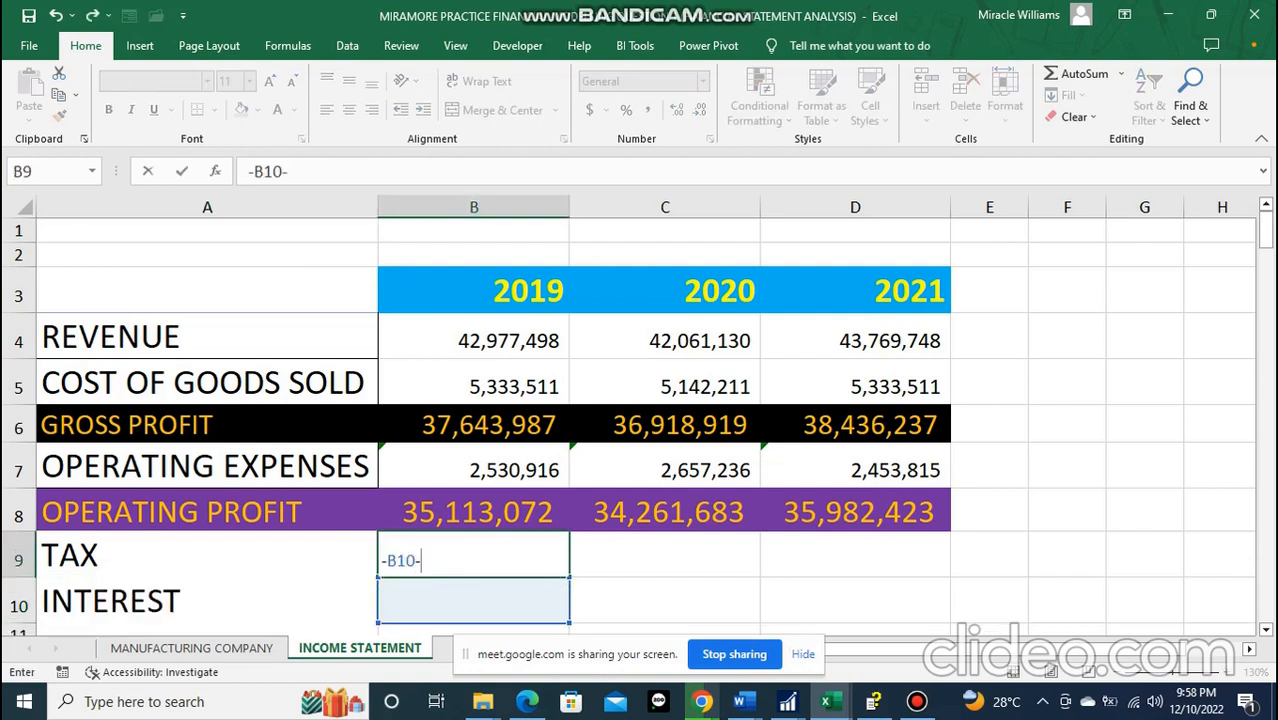
key(BackSpace)
key(BackSpace)
key(BackSpace)
key(BackSpace)
key(Down)
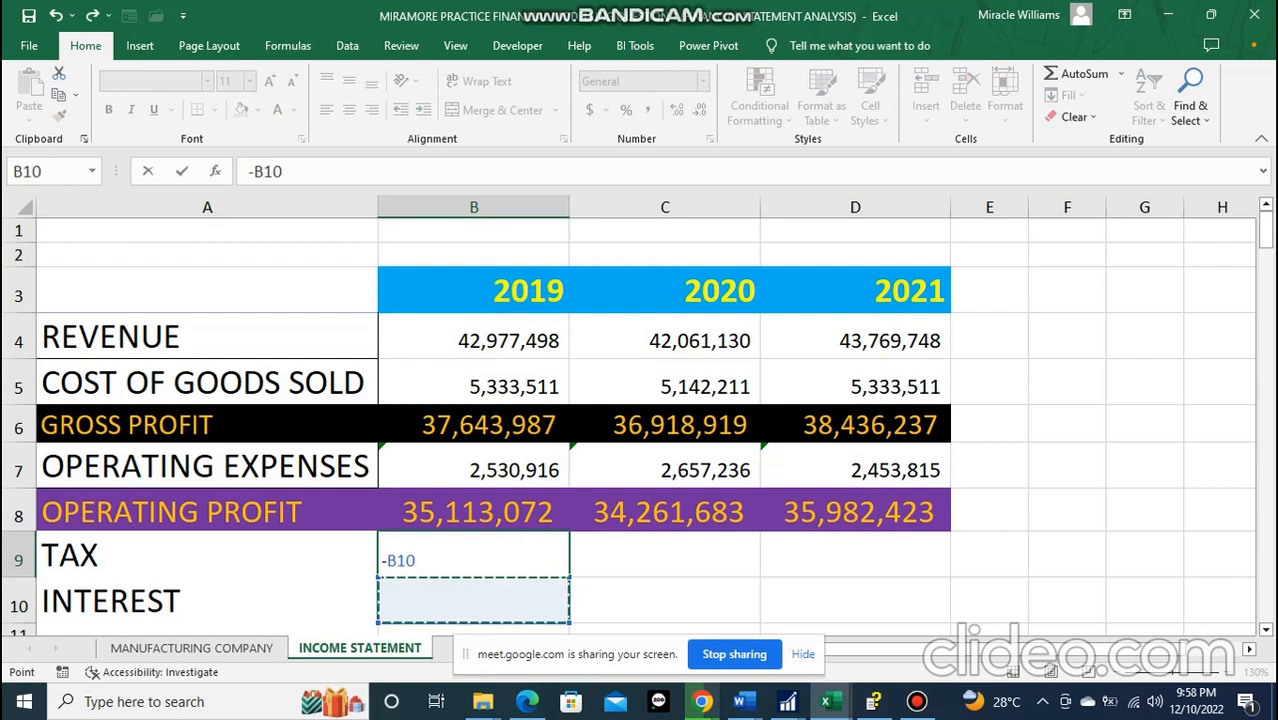
key(BackSpace)
key(BackSpace)
key(BackSpace)
key(Down)
key(Down)
key(BackSpace)
key(BackSpace)
key(BackSpace)
key(BackSpace)
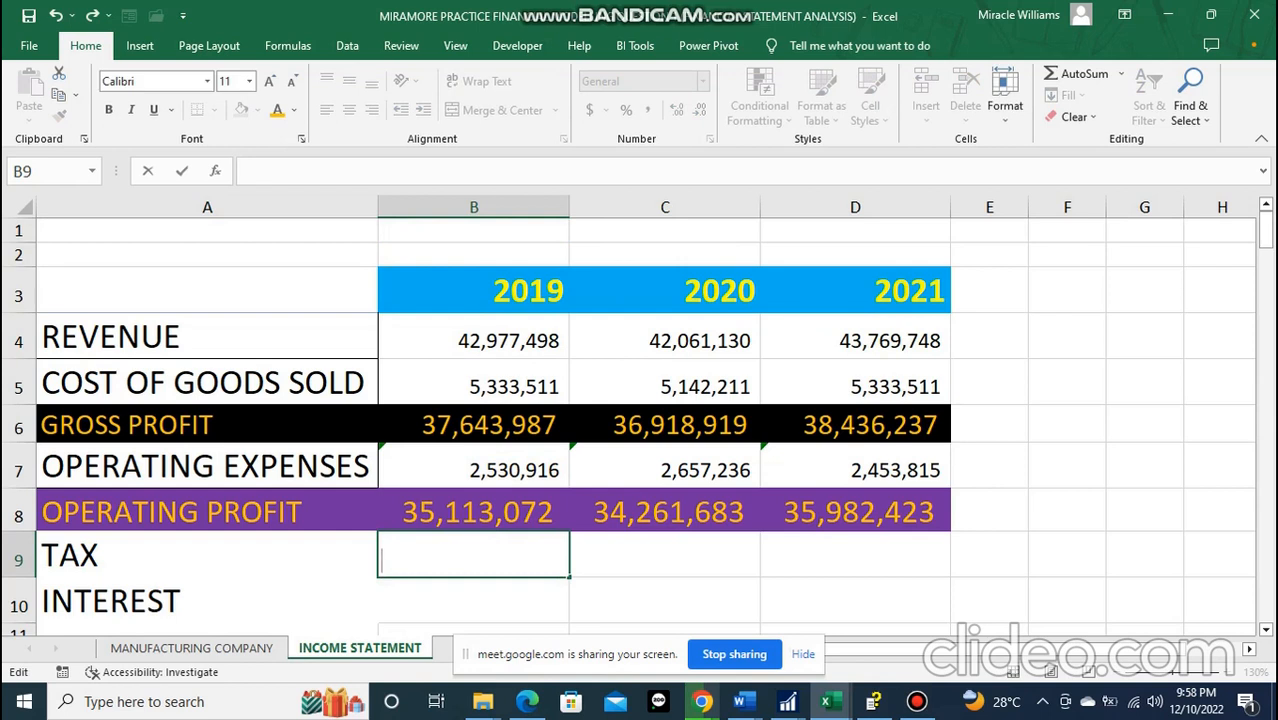
text(-)
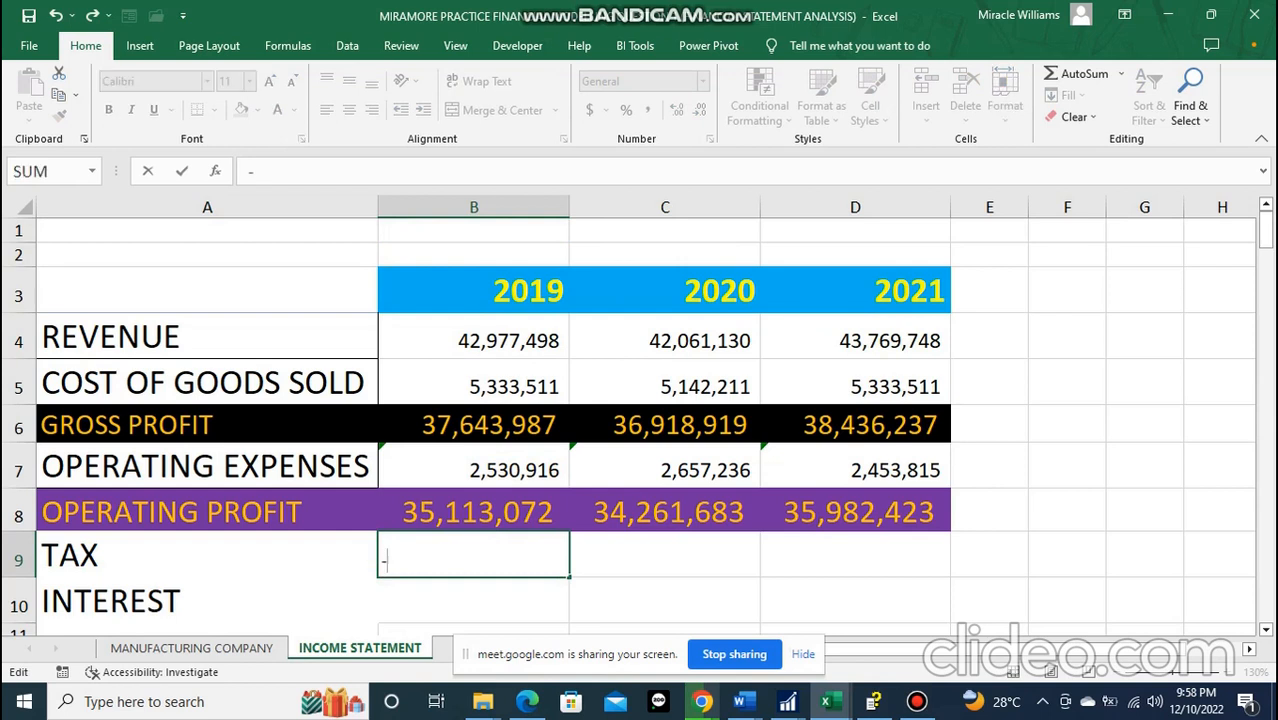
key(Down)
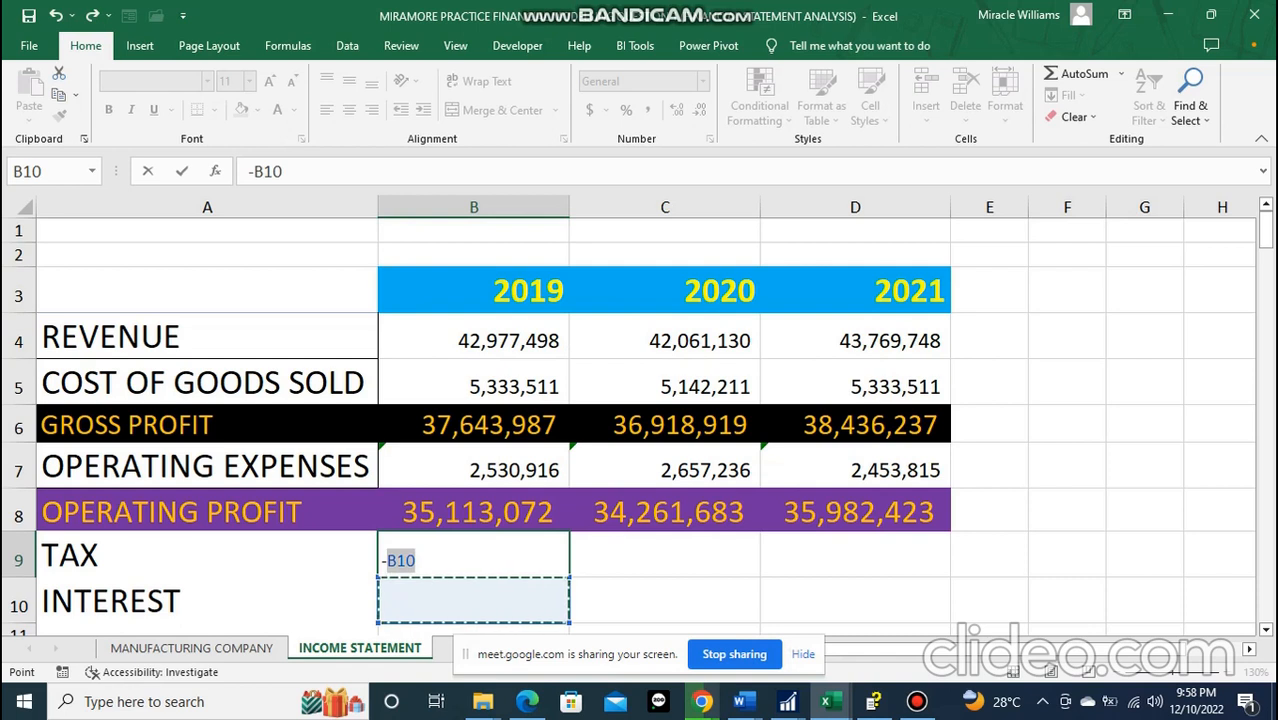
key(BackSpace)
key(BackSpace)
key(BackSpace)
key(BackSpace)
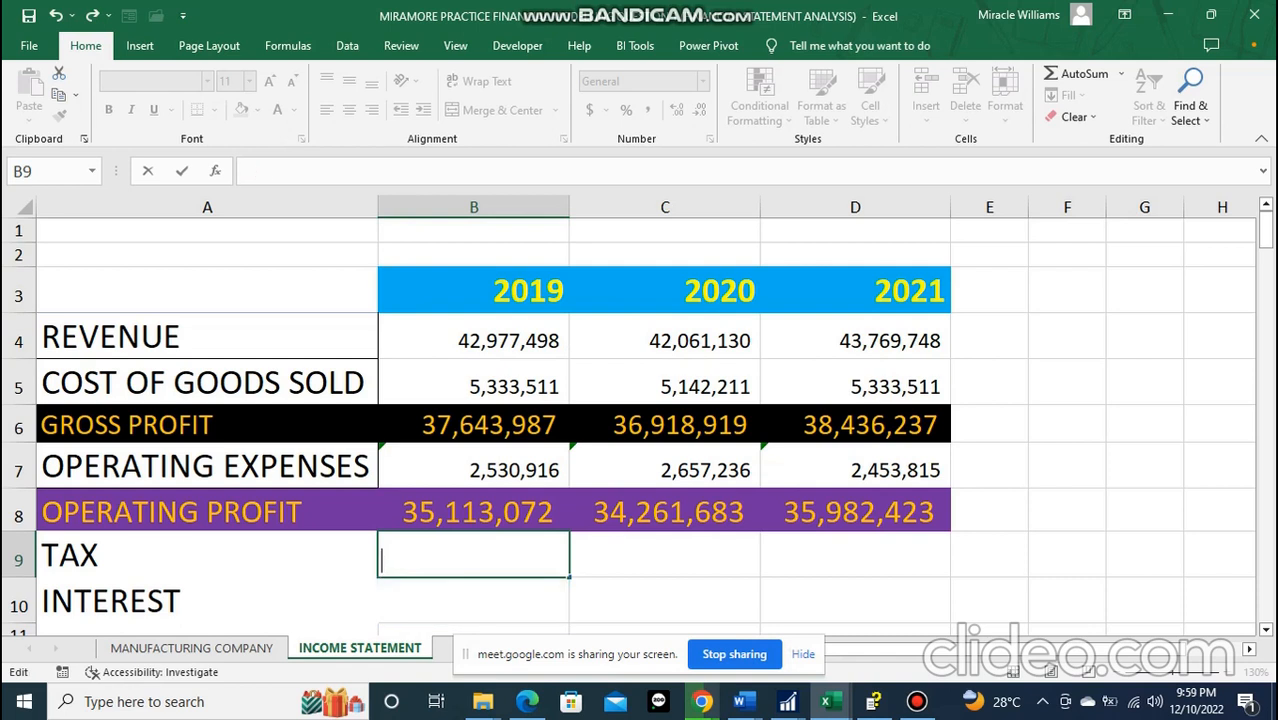
- Clear the TAX and INTEREST labels from A9 and A10
click(207, 555)
scroll(207, 555, down, 1)
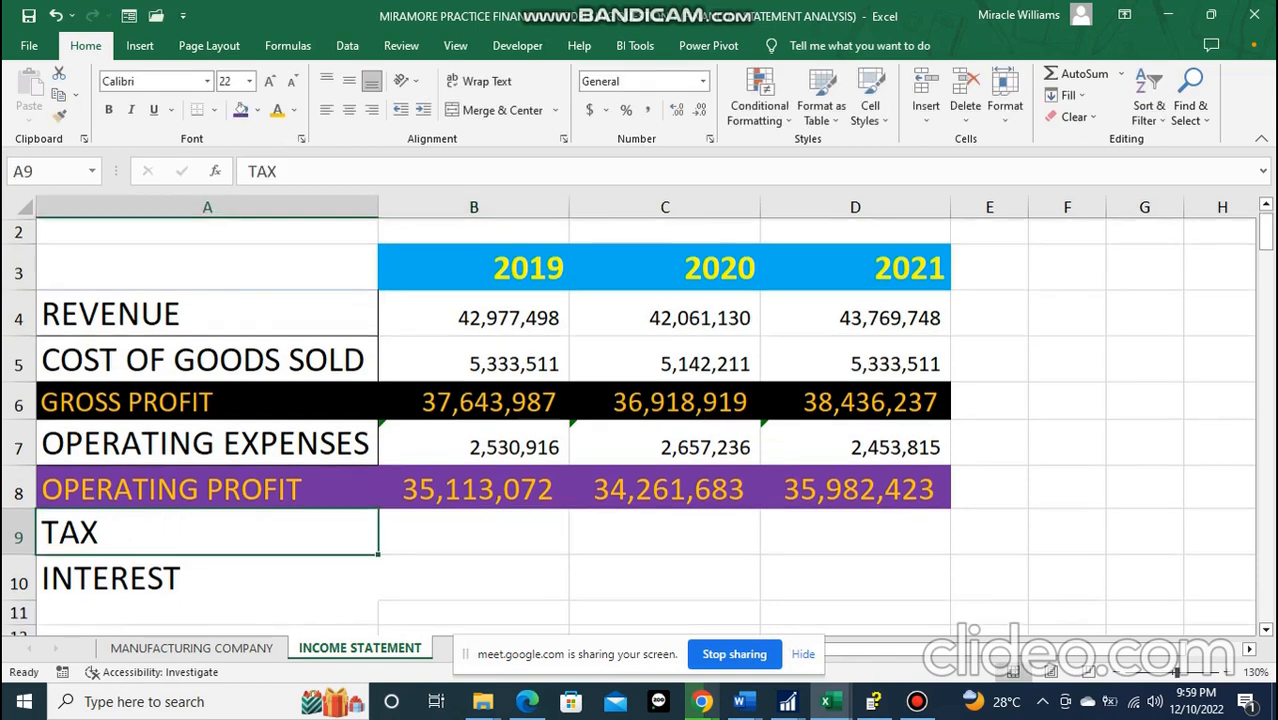
scroll(640, 420, down, 1)
drag(207, 461, 320, 464)
key(BackSpace)
key(Return)
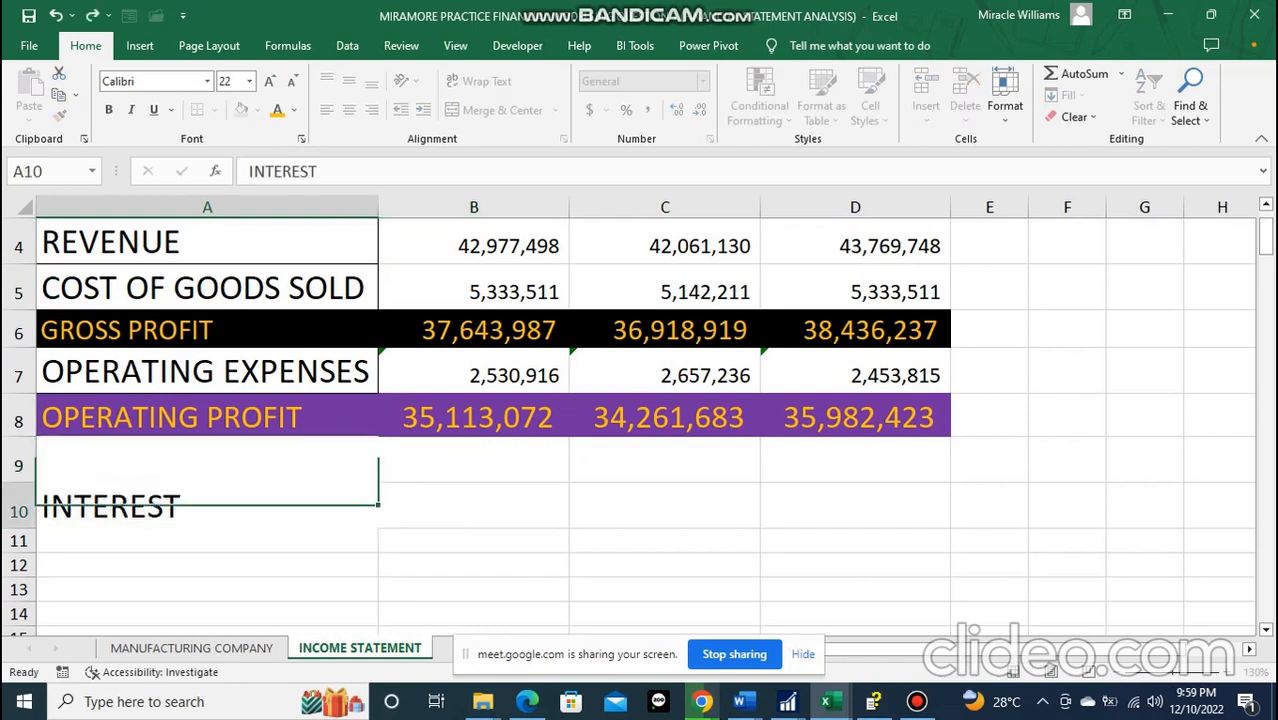
key(BackSpace)
key(Up)
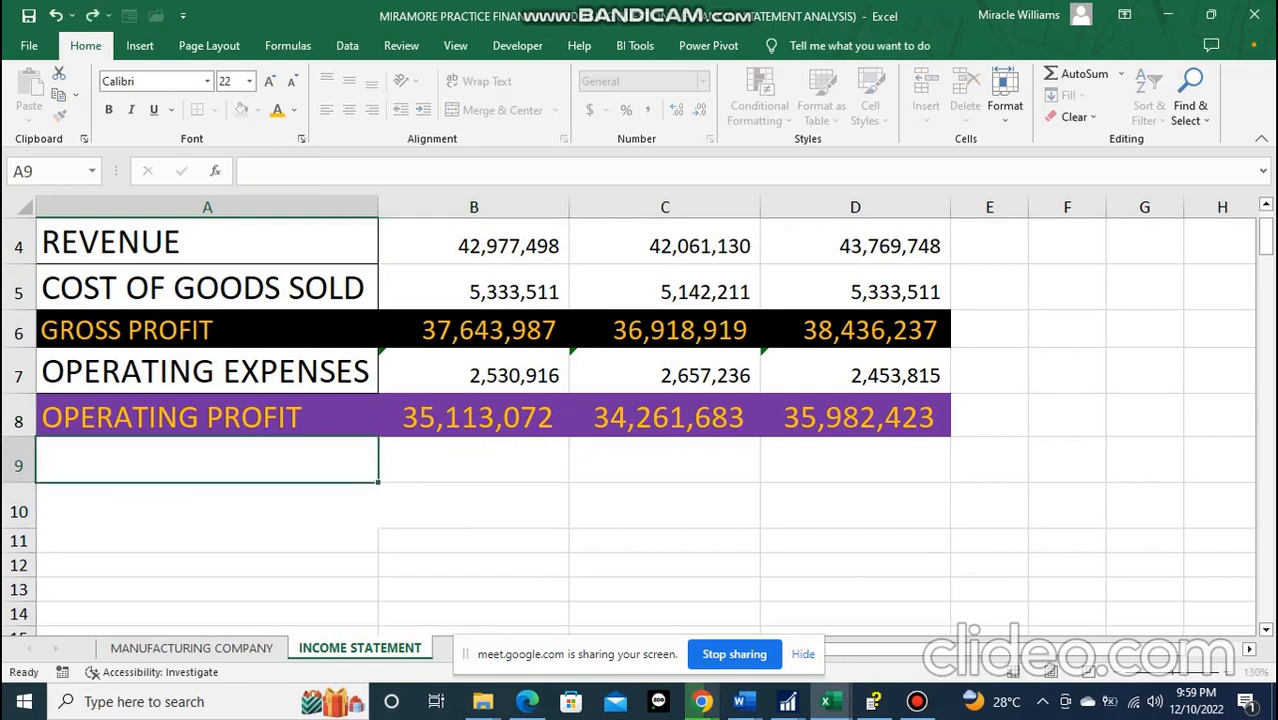
- Add the label NET PROFIT in A9 below OPERATING PROFIT
text(NET )
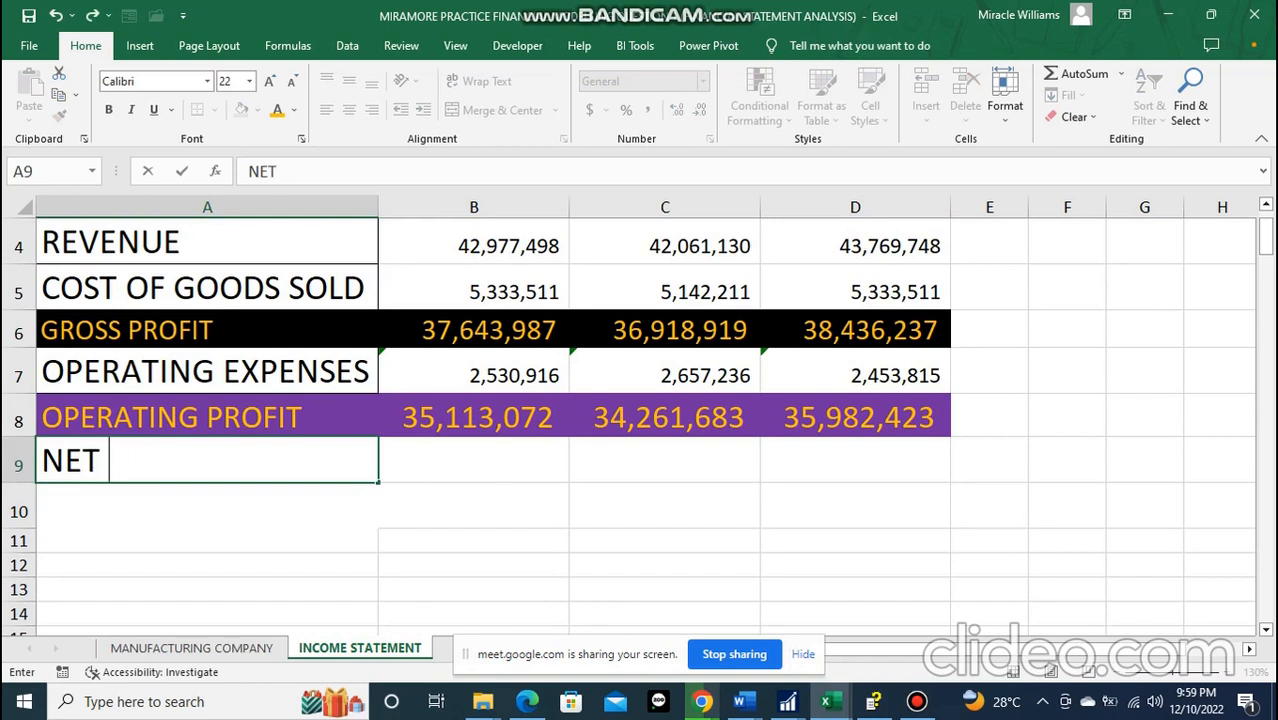
text(PROFIT)
key(Tab)
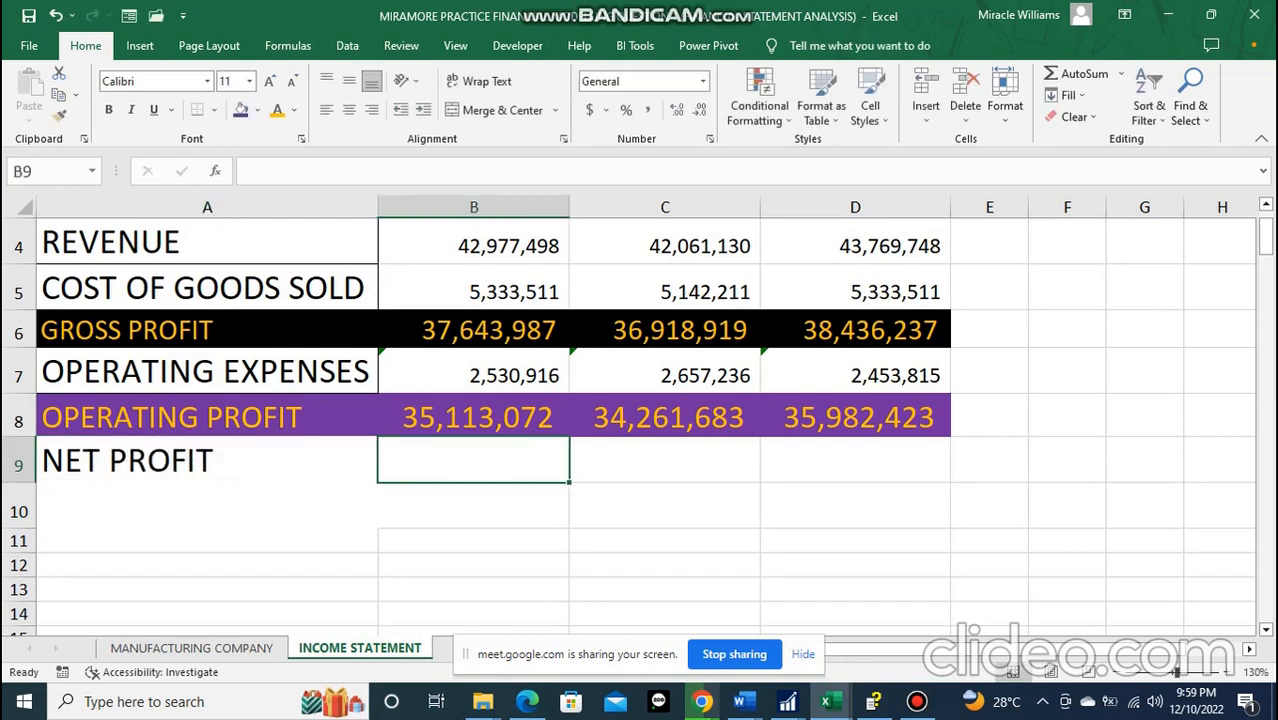
scroll(640, 420, up, 1)
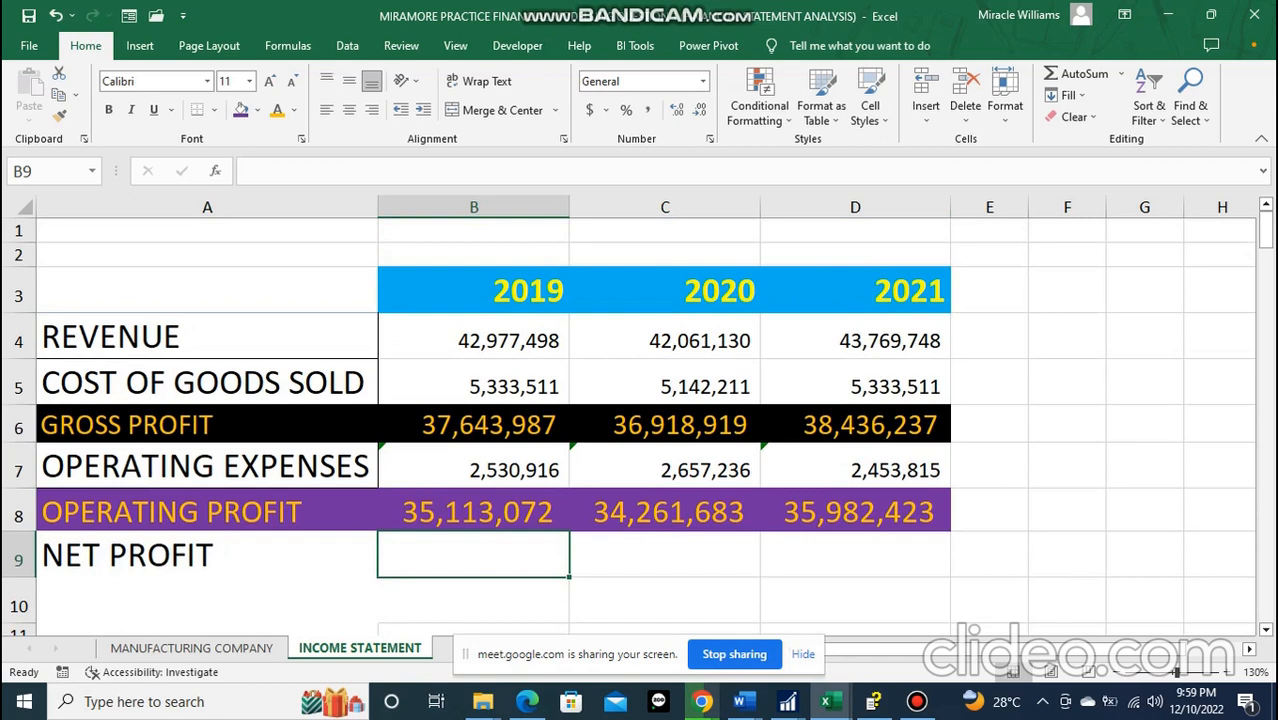
- Link the 2019 net profit in B9 to the operating profit with =B8 and fill the formula across to D9
key(Up)
key(Down)
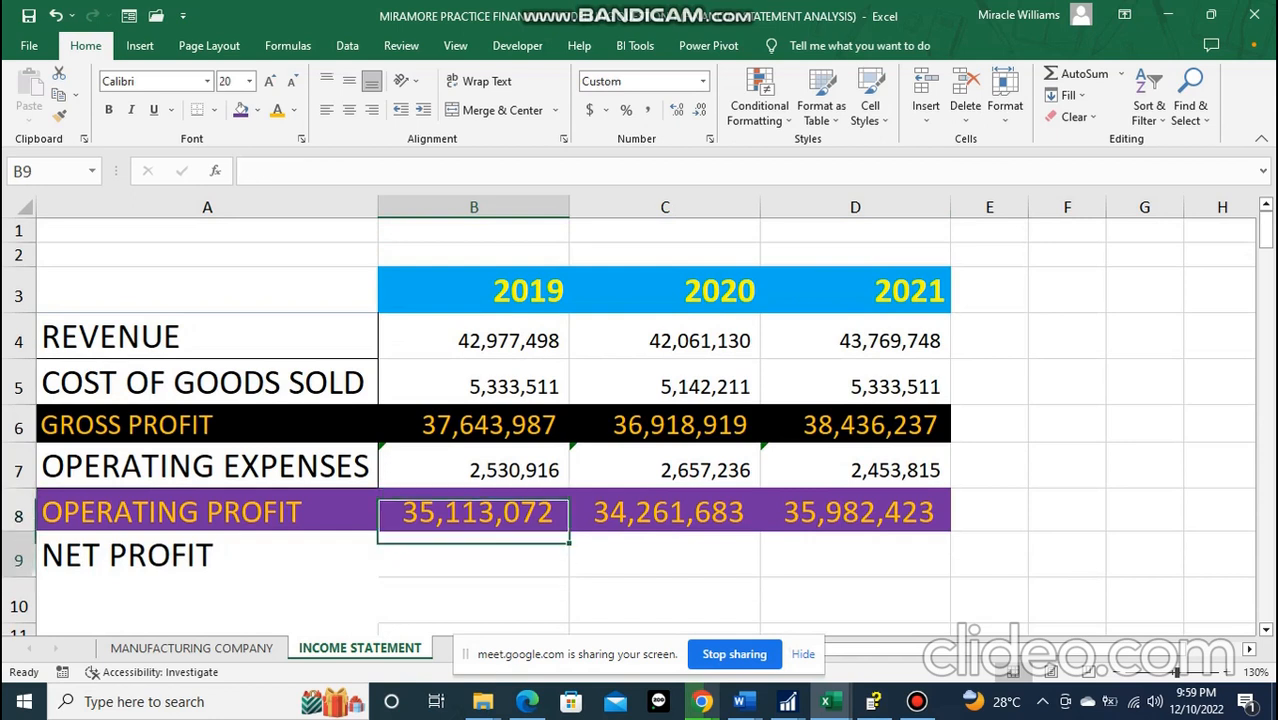
text(=)
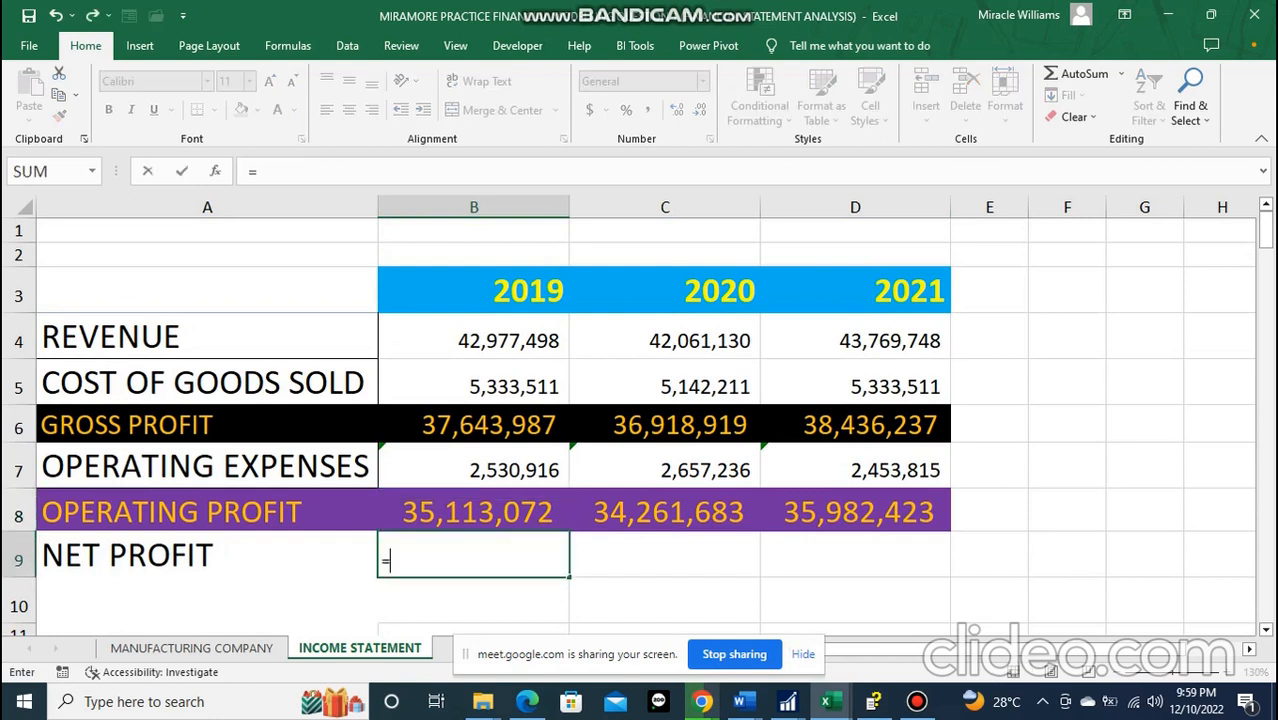
key(Up)
key(Return)
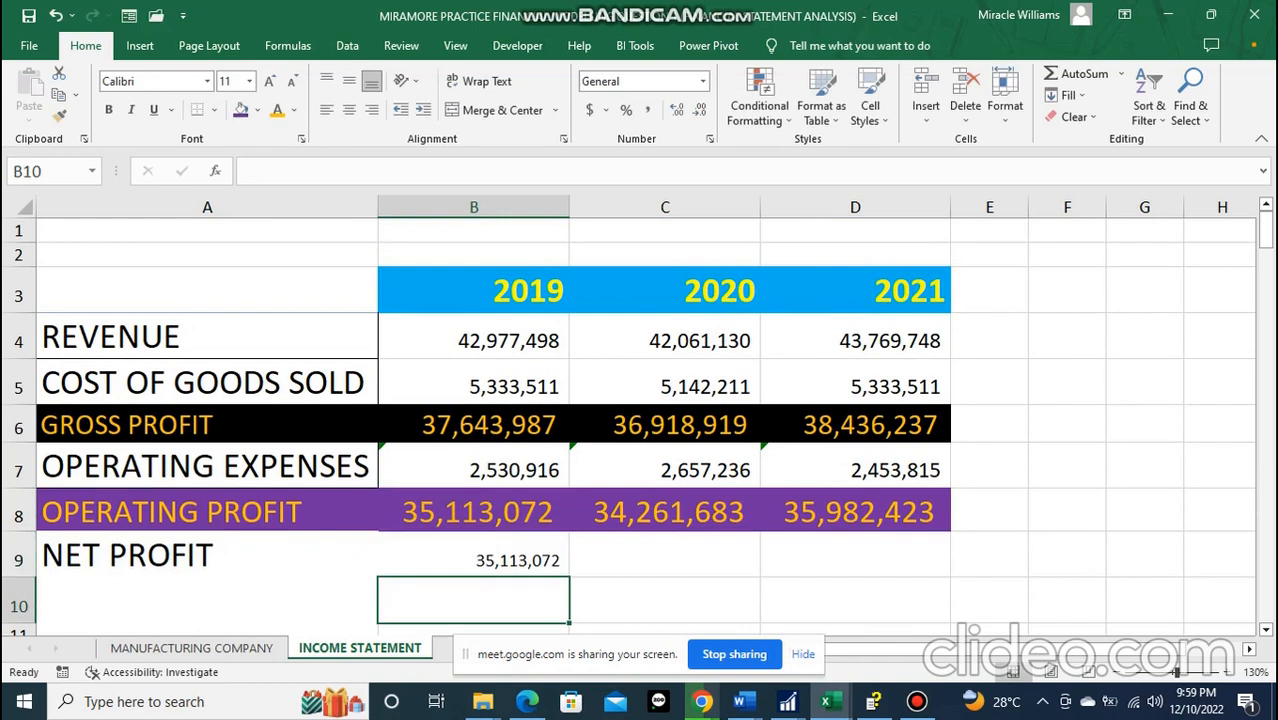
key(Up)
drag(569, 577, 945, 572)
- Format the NET PROFIT row A9:D9 with a black fill and bold yellow 24-point text
drag(210, 557, 856, 560)
click(294, 110)
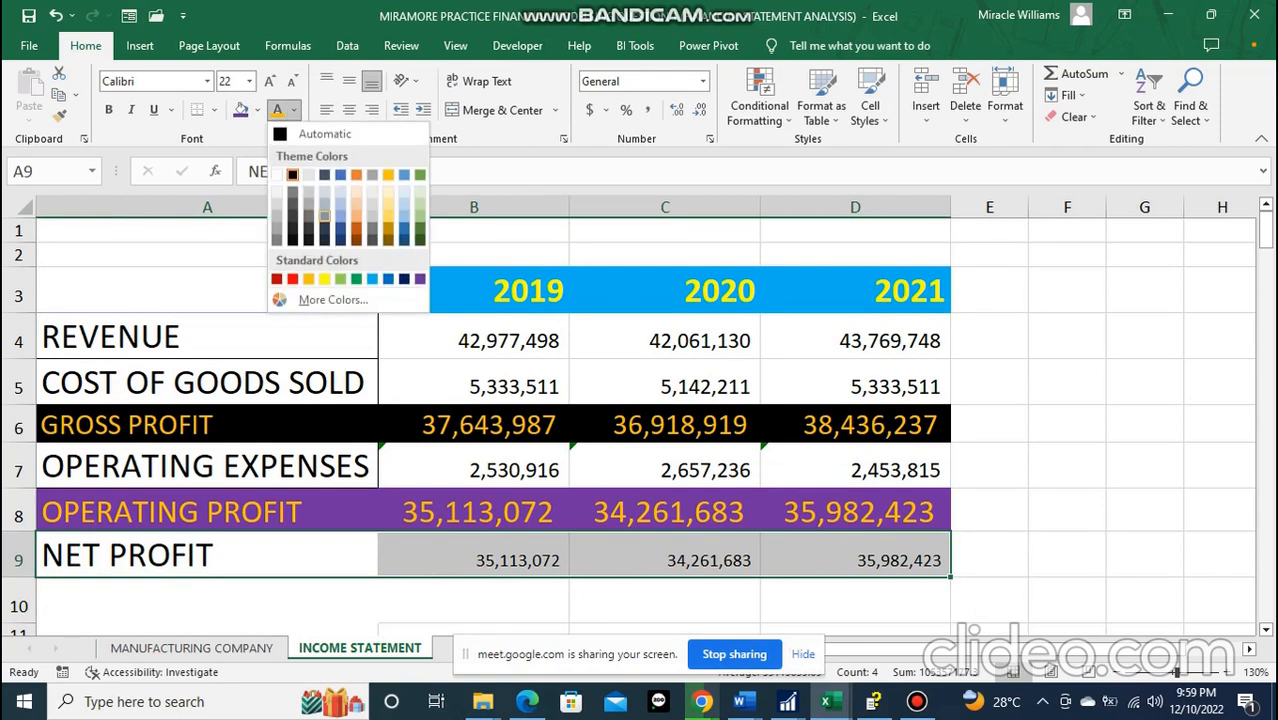
click(309, 280)
click(256, 110)
click(257, 147)
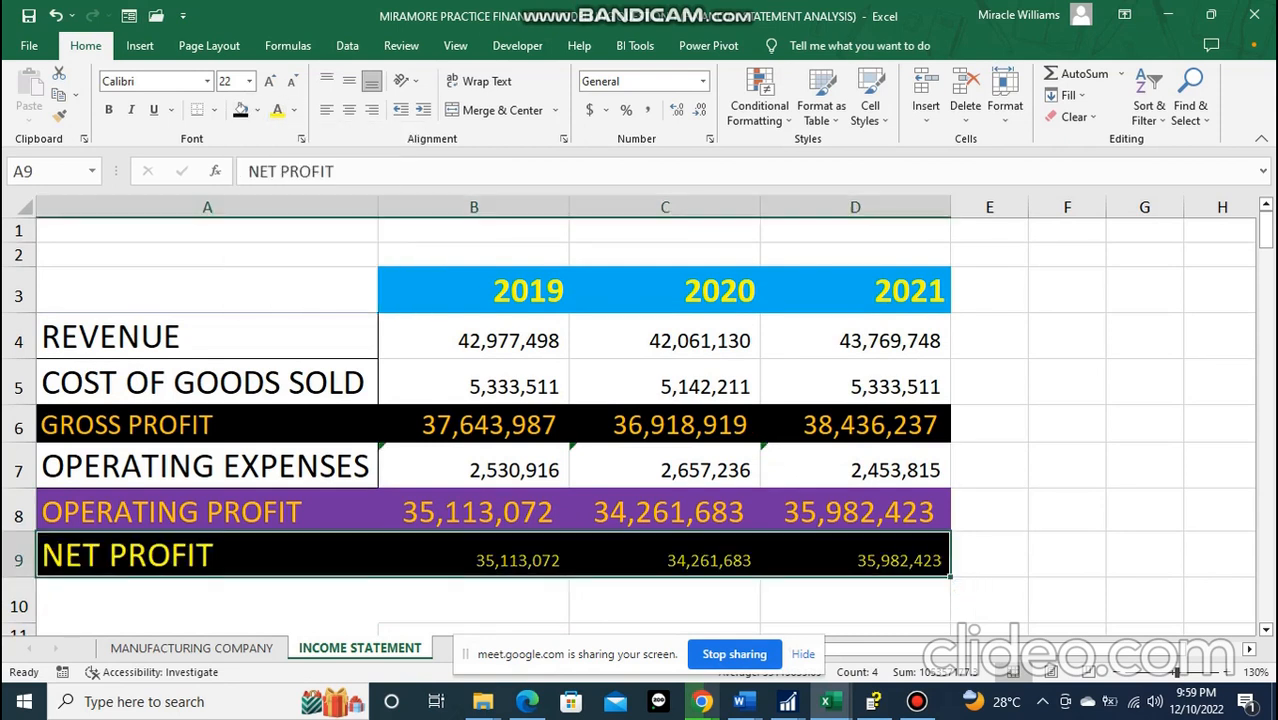
click(269, 81)
click(108, 110)
- Reduce the font size of the REVENUE through OPERATING PROFIT rows, A4:D8, to 16
drag(200, 425, 950, 428)
drag(210, 338, 930, 512)
click(291, 81)
click(291, 81)
click(1072, 364)
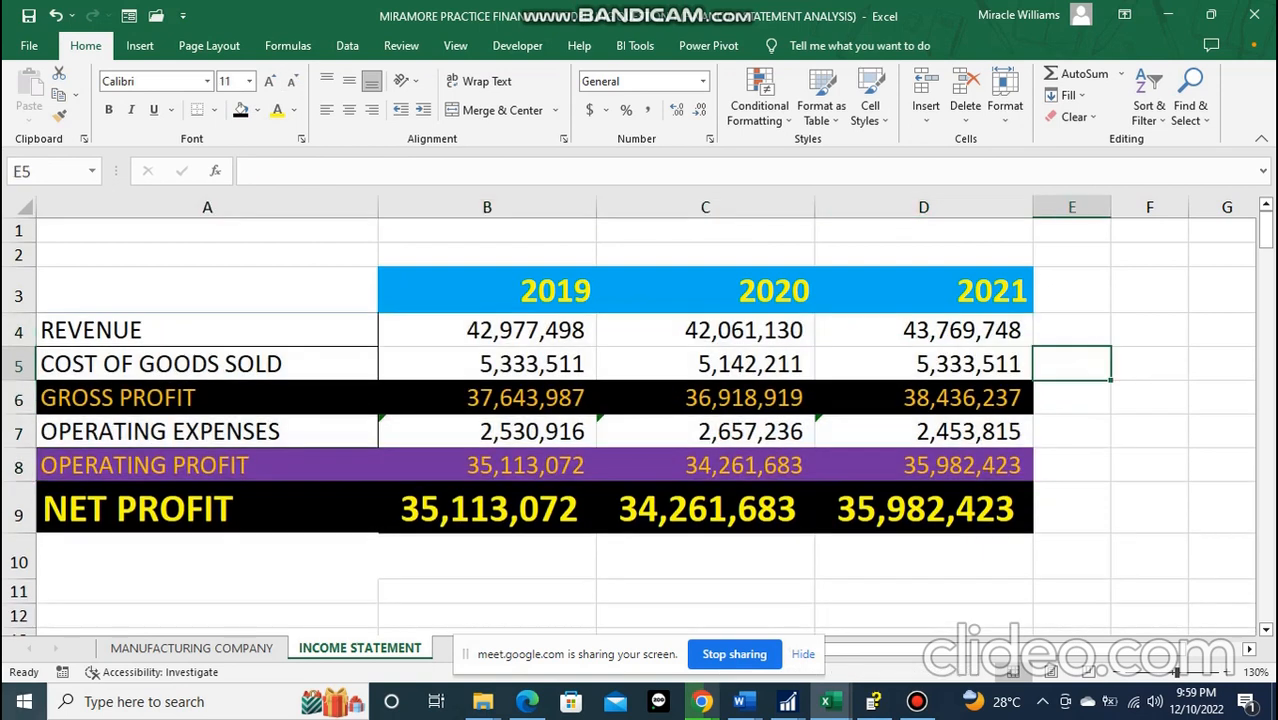
- Reduce the font size of the NET PROFIT row A9:D9 to 20
drag(200, 510, 1008, 528)
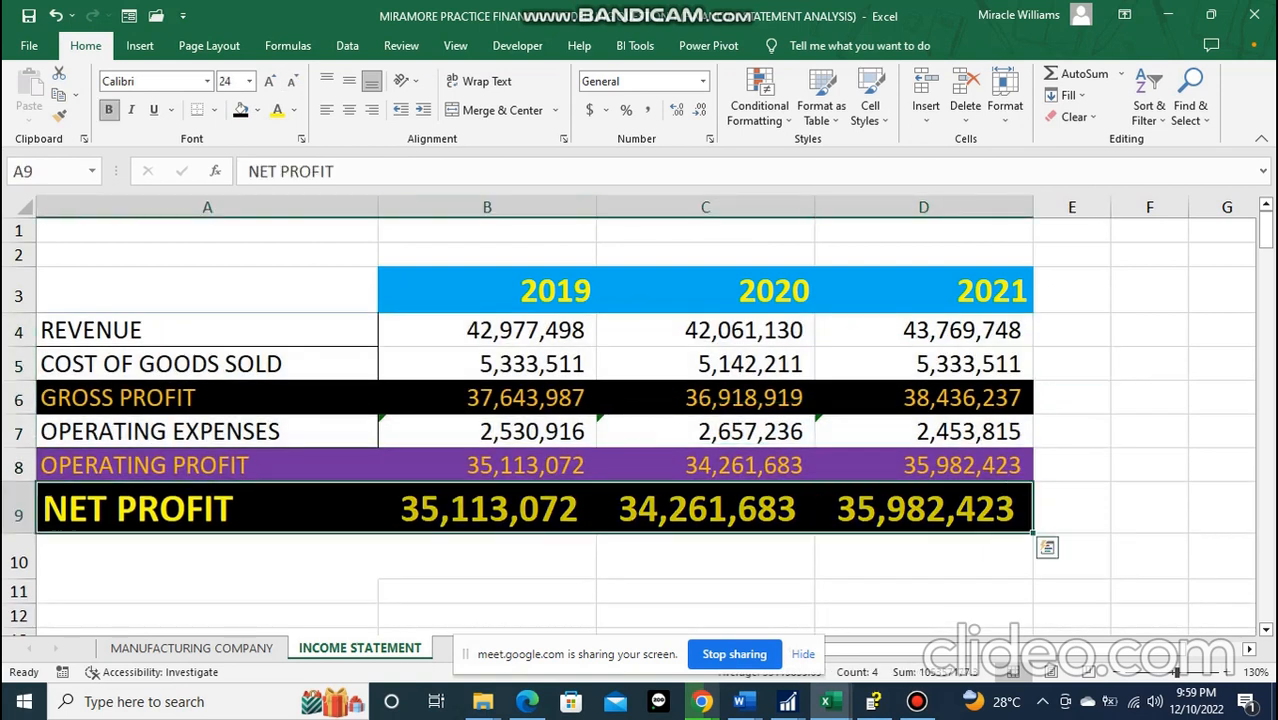
click(291, 81)
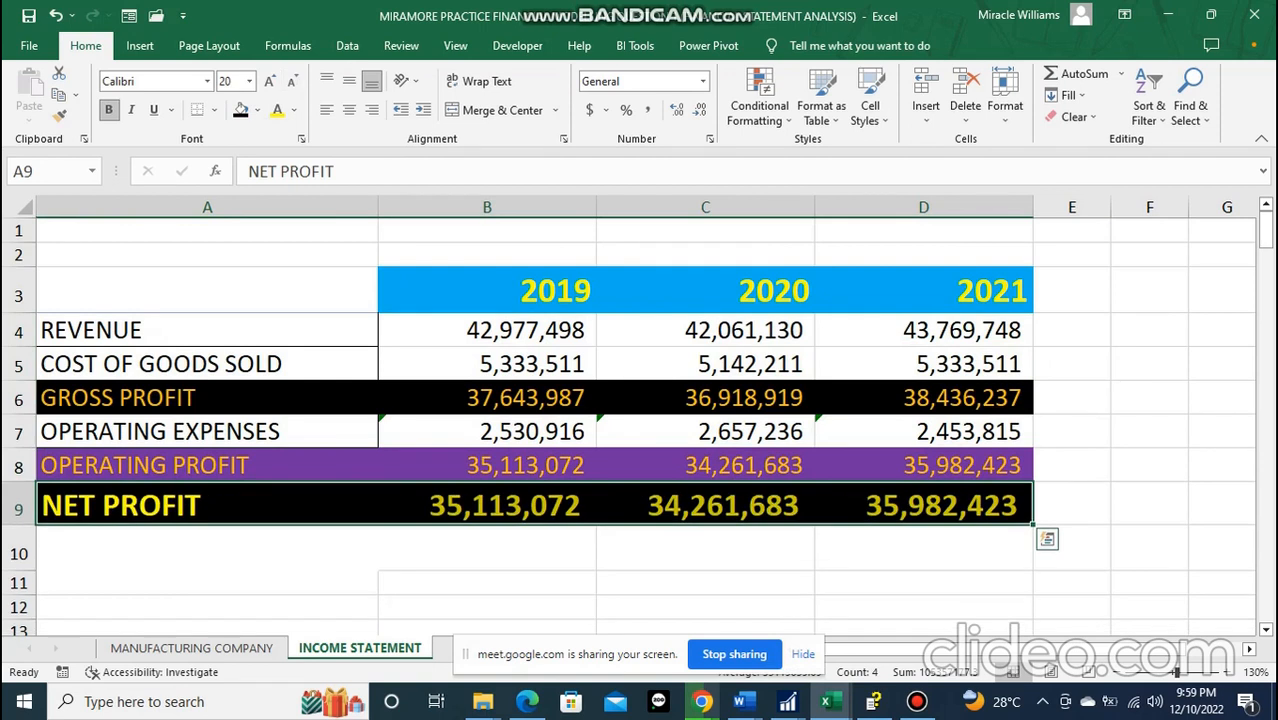
click(500, 549)
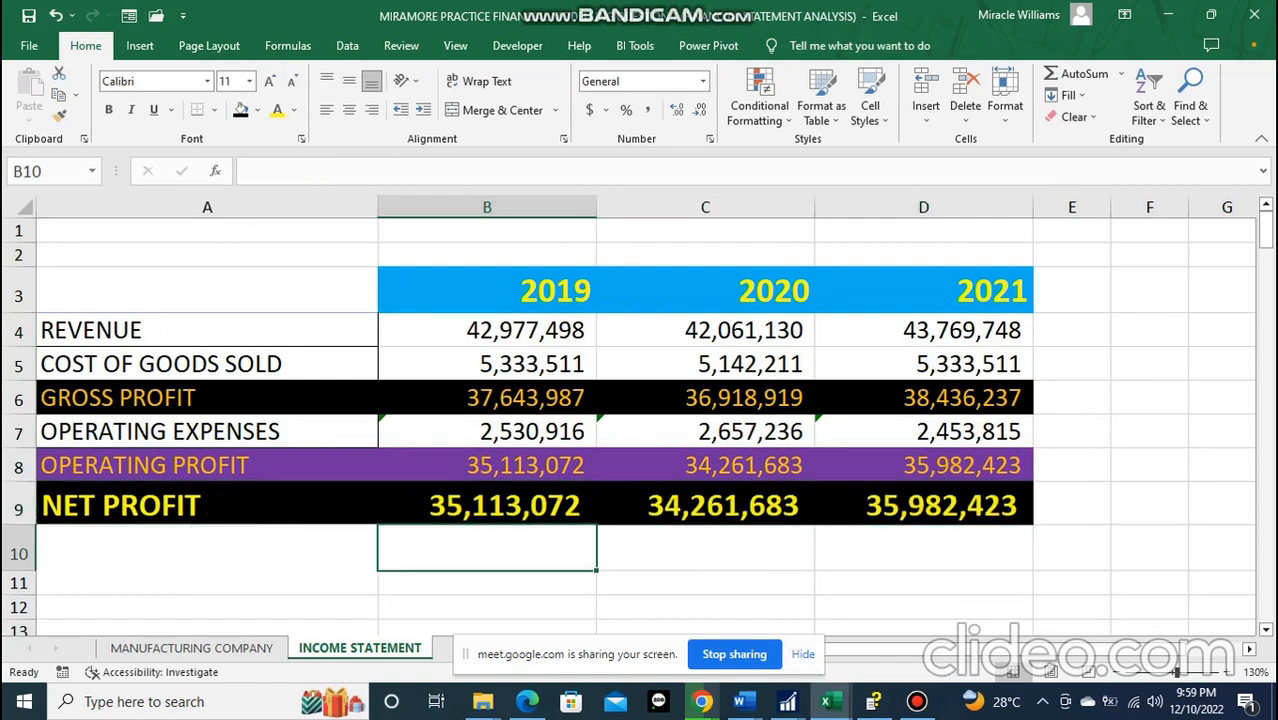
- Review the transactions on the MANUFACTURING COMPANY sheet and the 2021 gross profit formula in D6 of INCOME STATEMENT
click(191, 648)
scroll(640, 430, up, 5)
scroll(640, 430, up, 20)
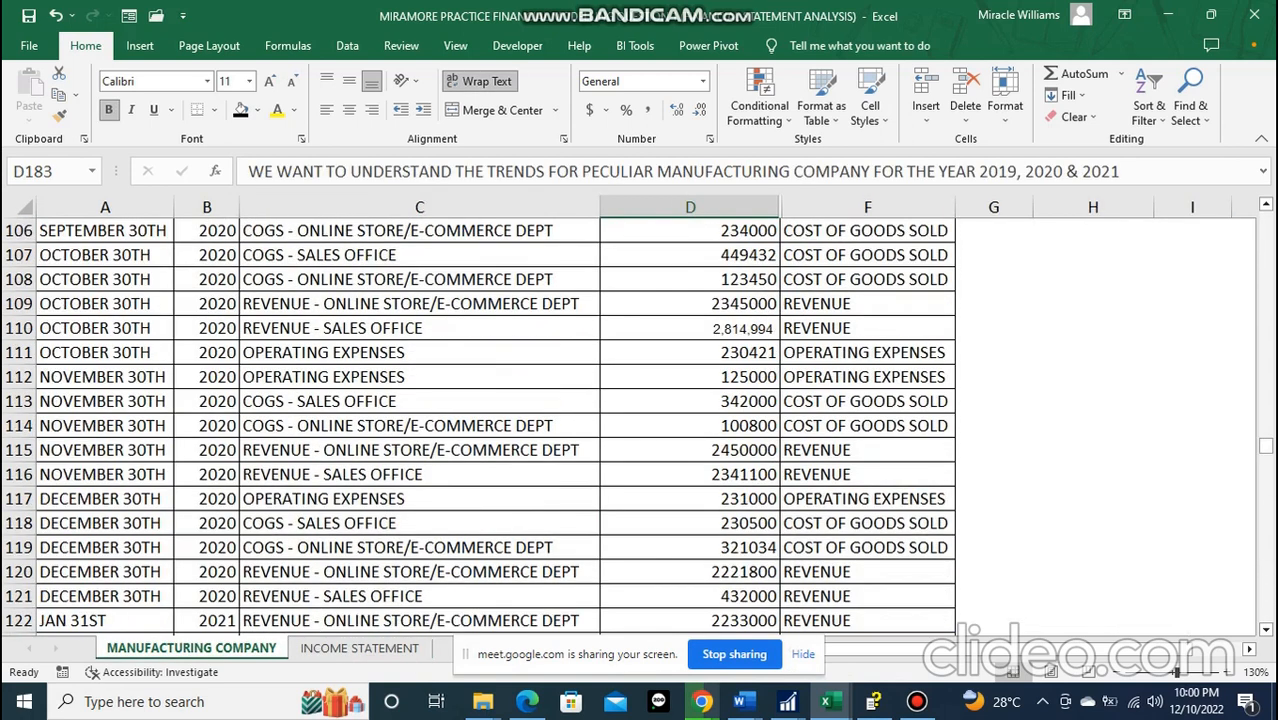
click(359, 648)
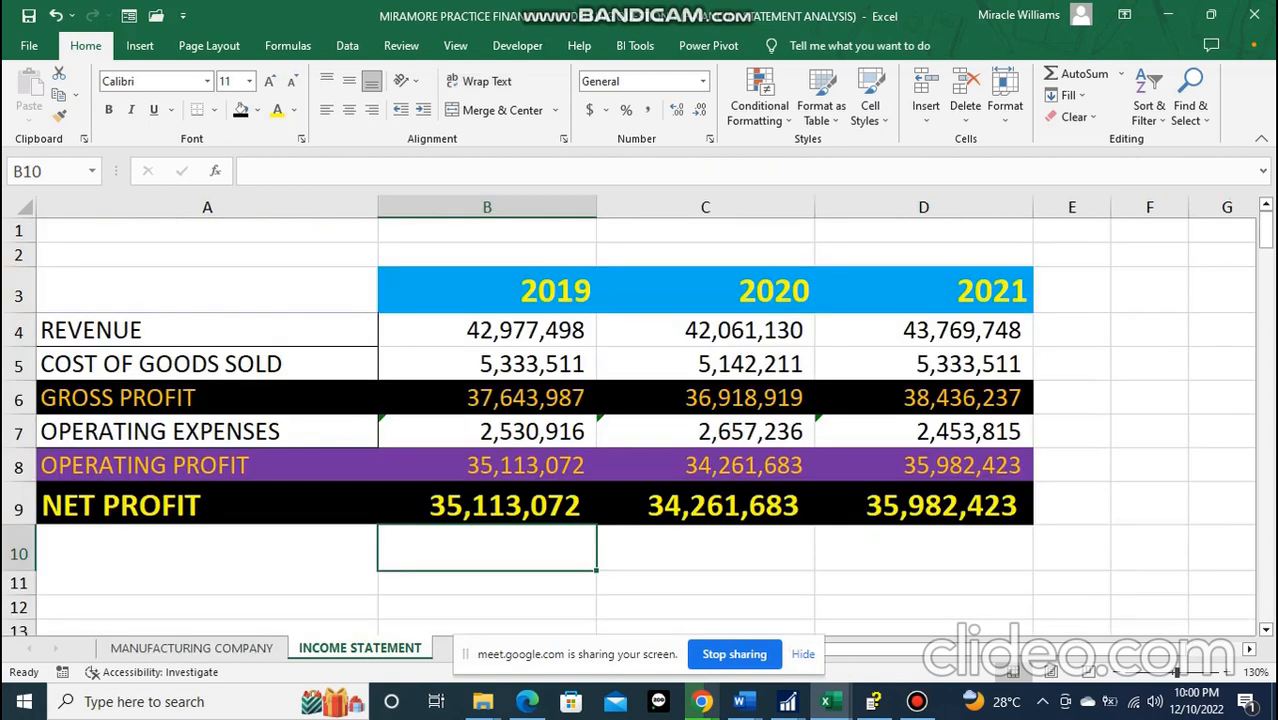
key(Up)
key(Up)
key(Up)
key(Up)
key(Right)
key(Right)
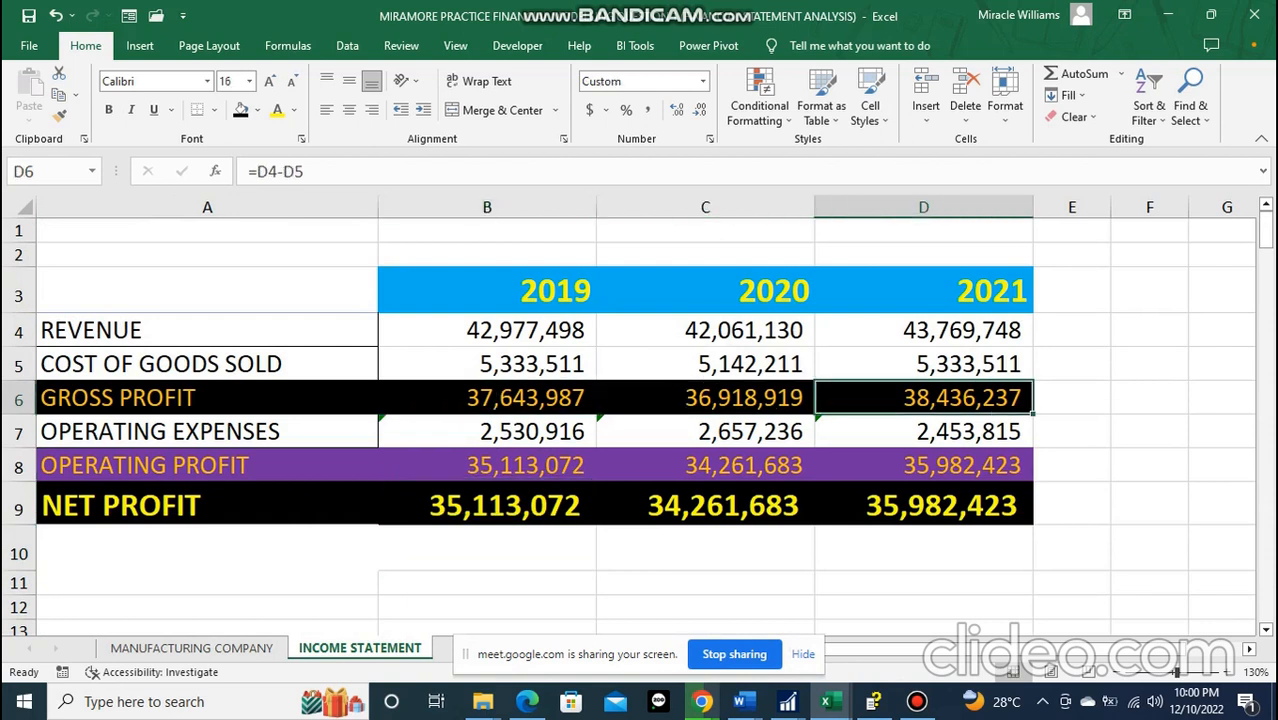
mouse_move(878, 649)
mouse_down()
mouse_move(904, 649)
mouse_move(878, 649)
mouse_up()
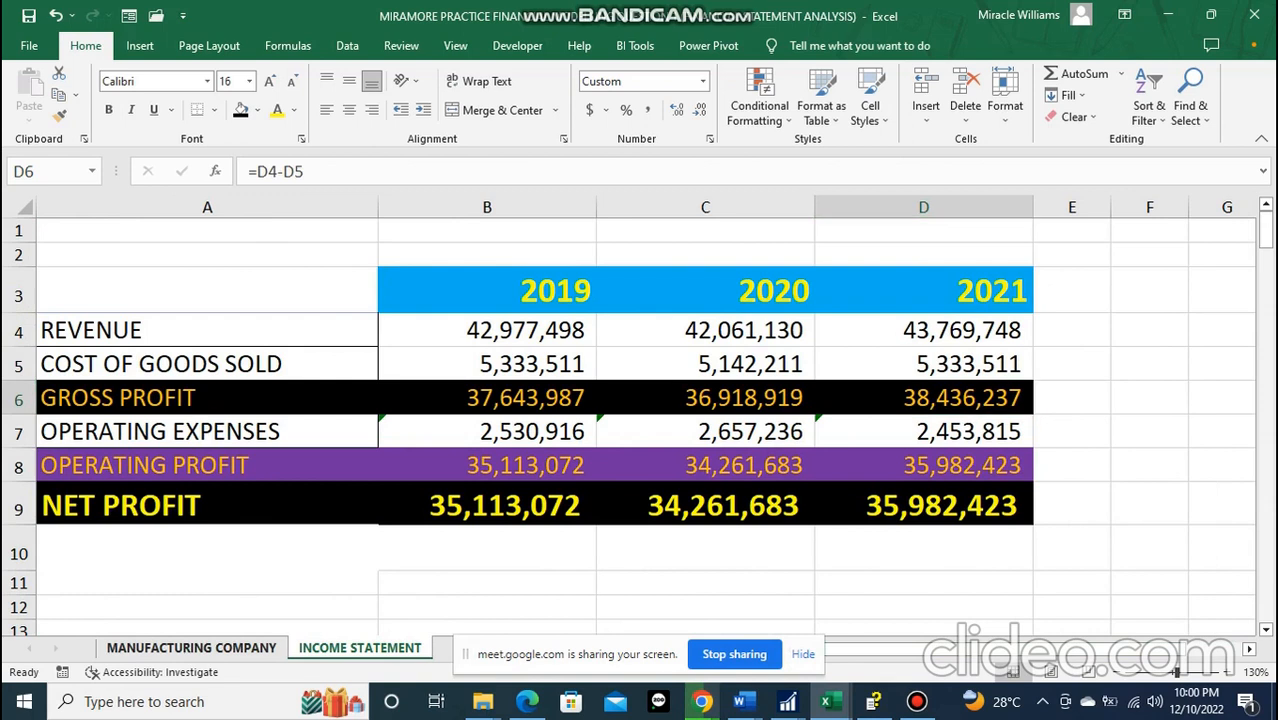
- Read the REQUIRED brief and the trend request below the transaction table on the MANUFACTURING COMPANY sheet
click(191, 648)
scroll(640, 427, down, 4)
scroll(640, 427, down, 18)
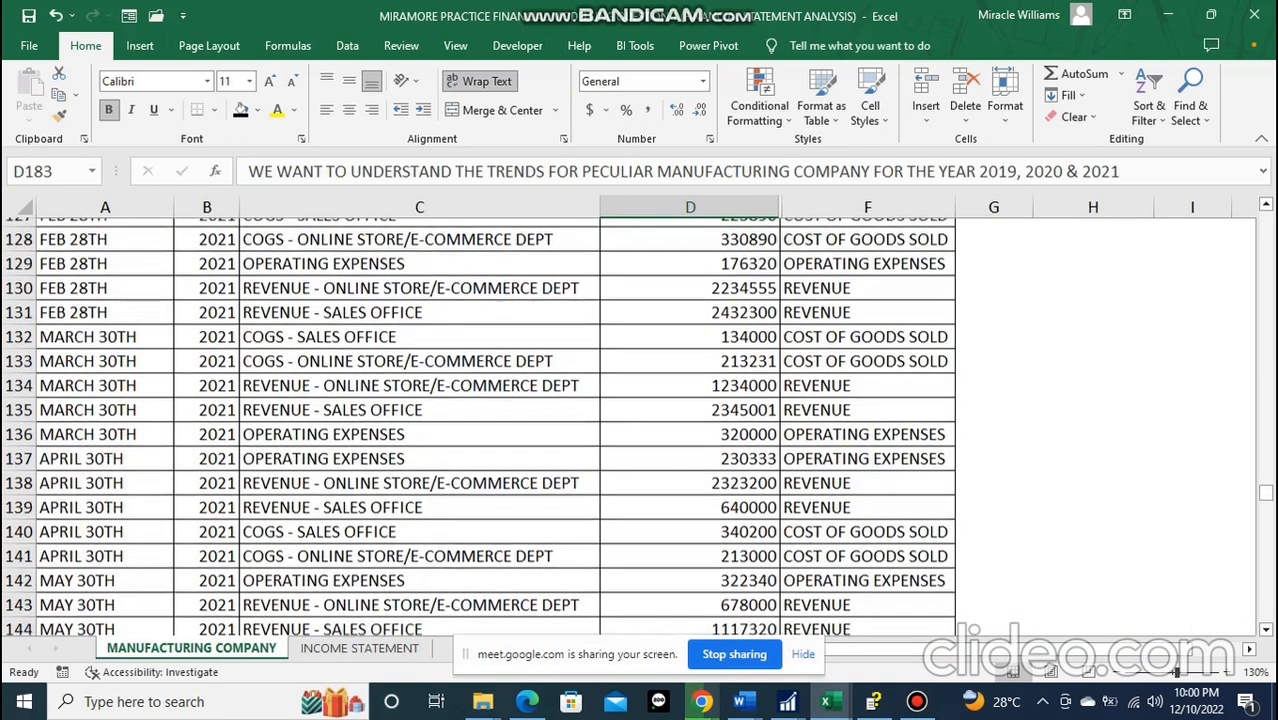
scroll(640, 427, down, 4)
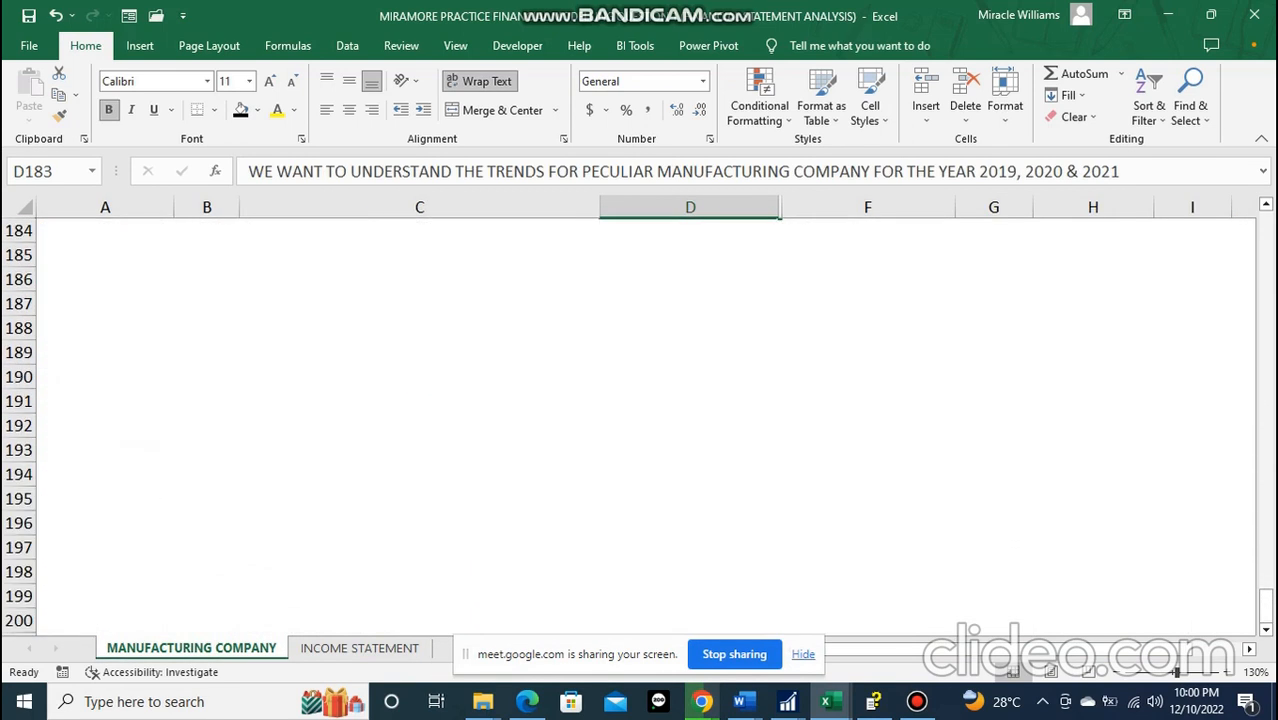
click(917, 702)
click(917, 702)
scroll(640, 427, up, 5)
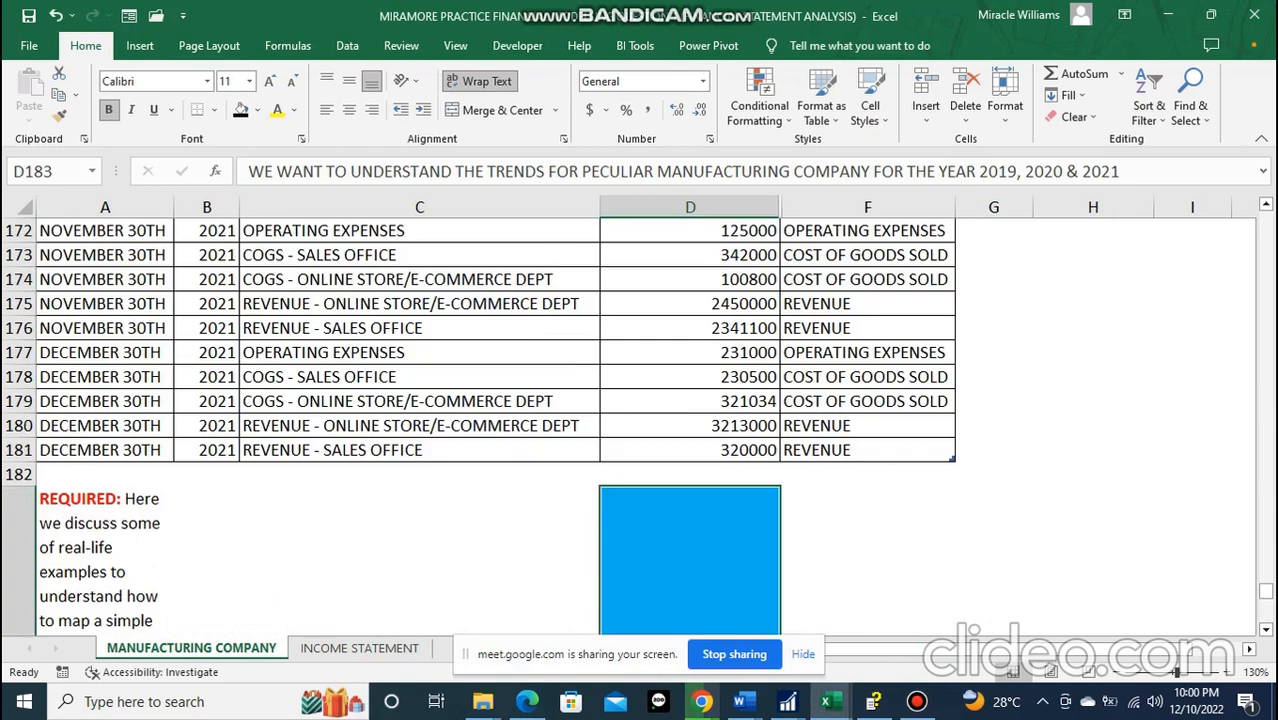
scroll(640, 427, down, 4)
scroll(640, 427, down, 1)
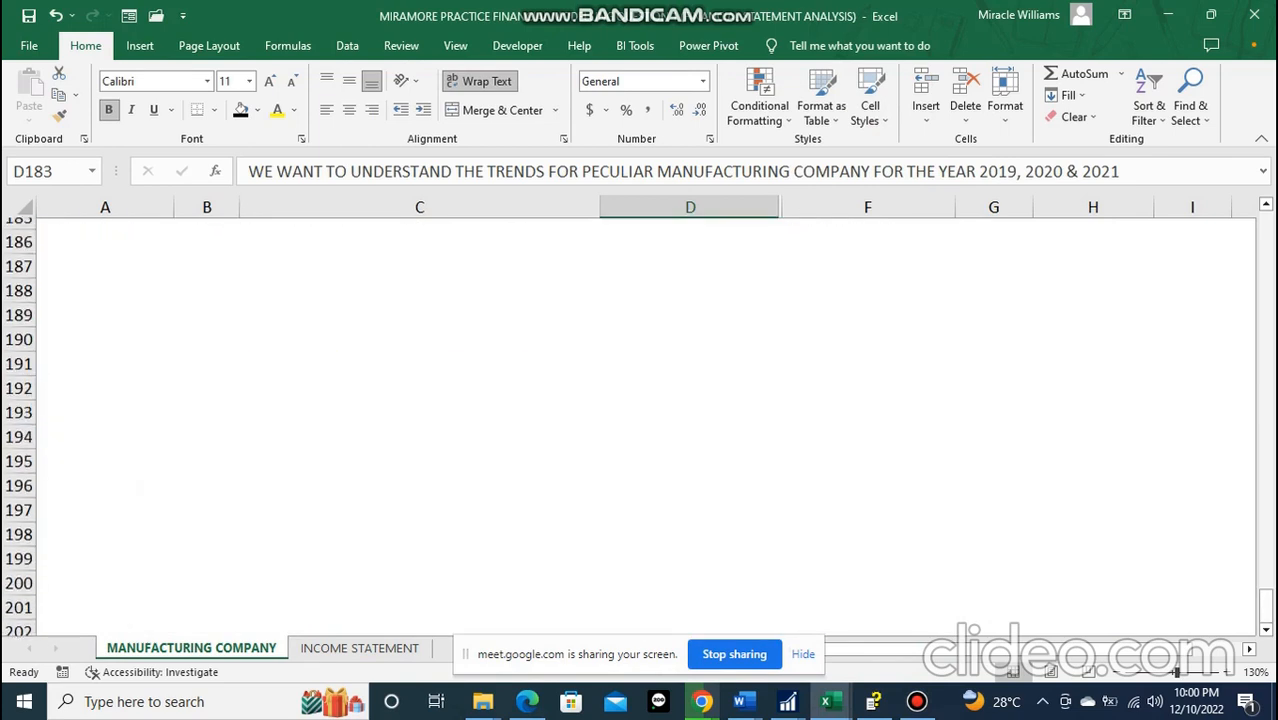
scroll(640, 427, up, 2)
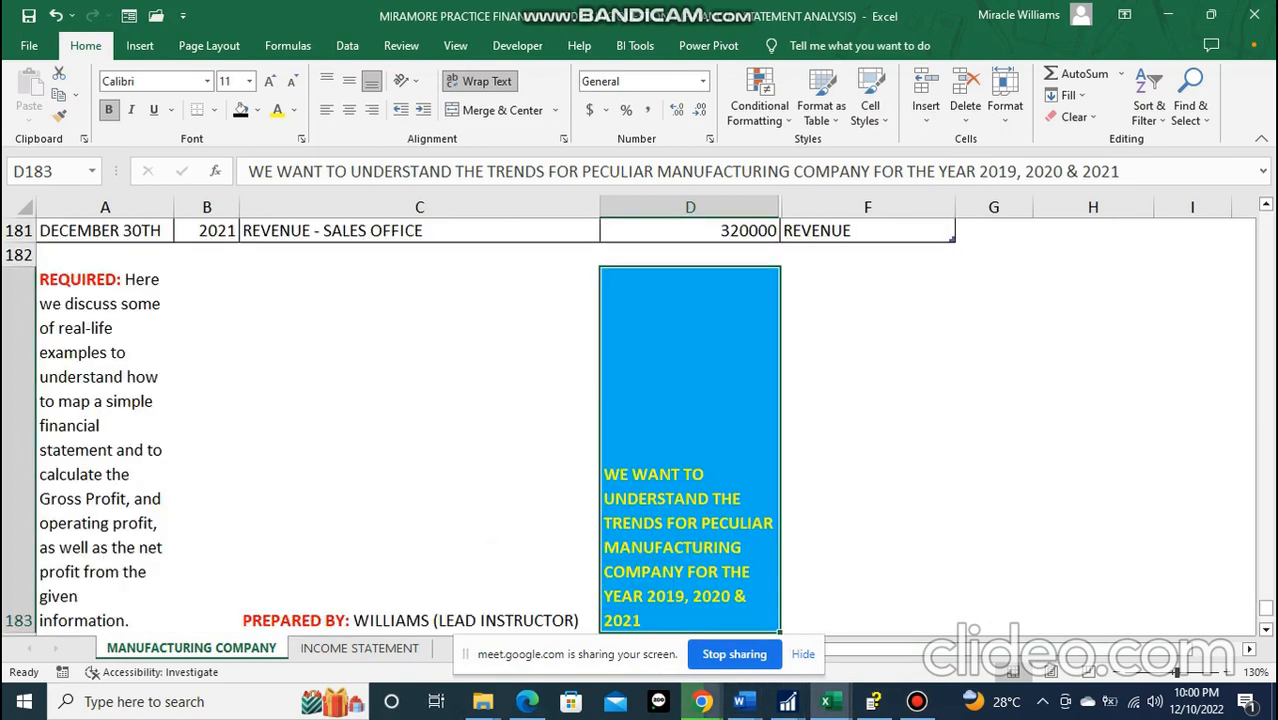
mouse_move(702, 700)
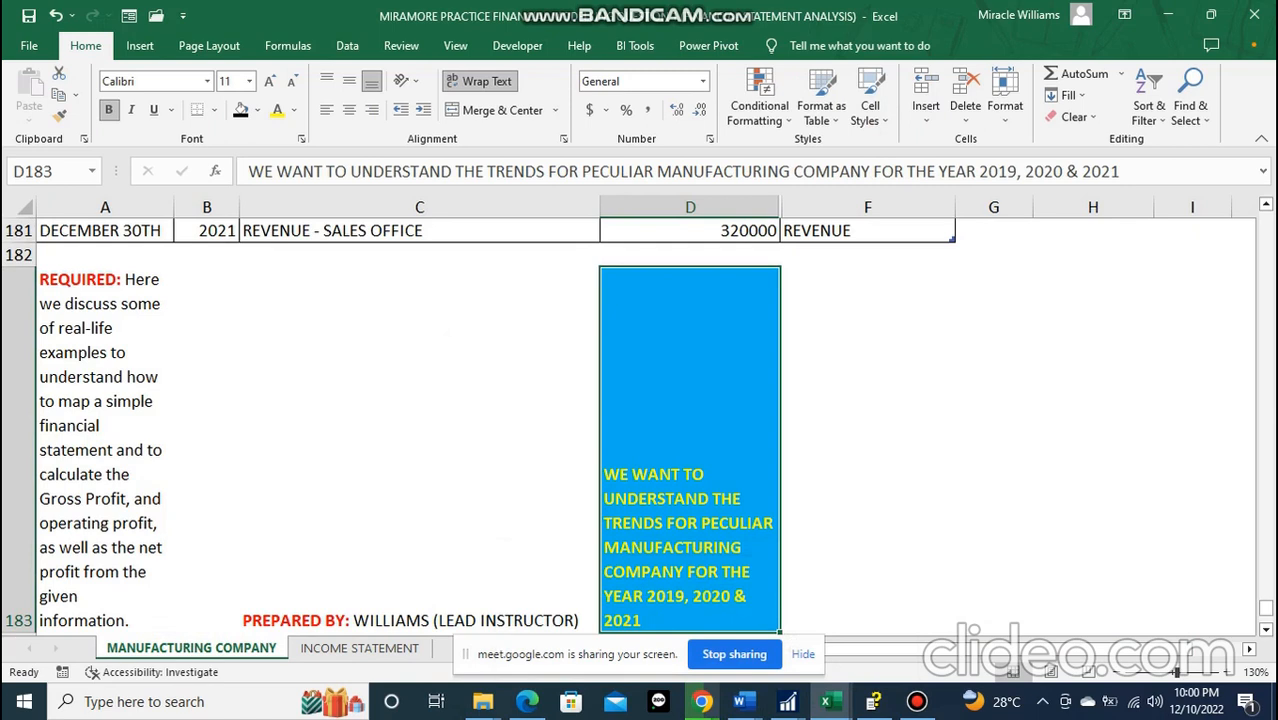
scroll(640, 427, up, 12)
scroll(640, 427, down, 5)
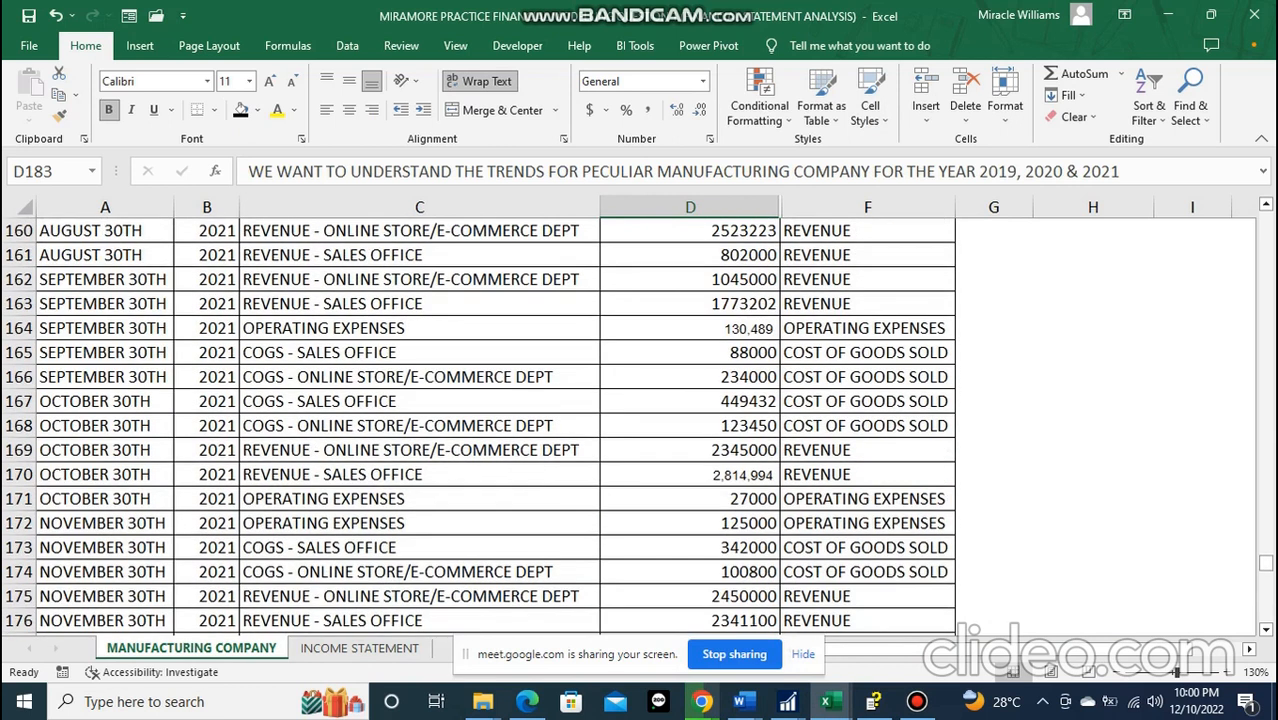
- Examine the October 2021 sales office revenue in D170 and the earlier transactions, and return to the INCOME STATEMENT sheet
click(690, 475)
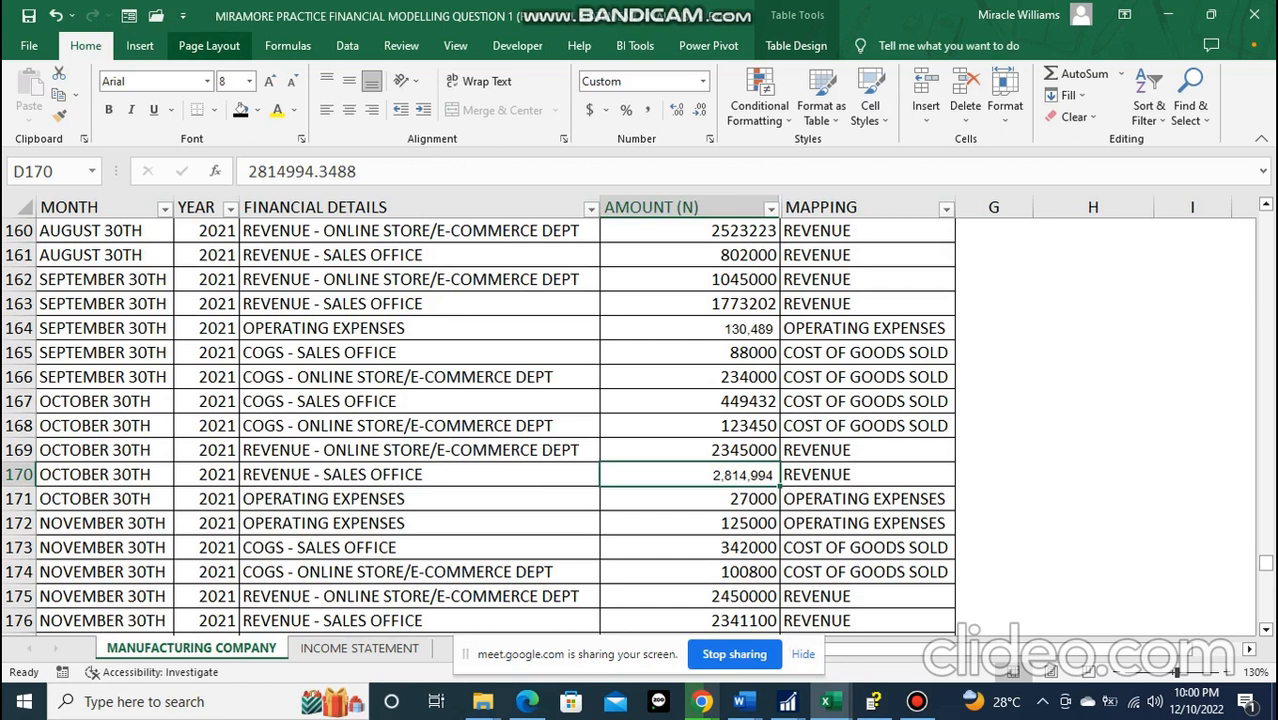
scroll(640, 427, up, 7)
scroll(640, 427, up, 20)
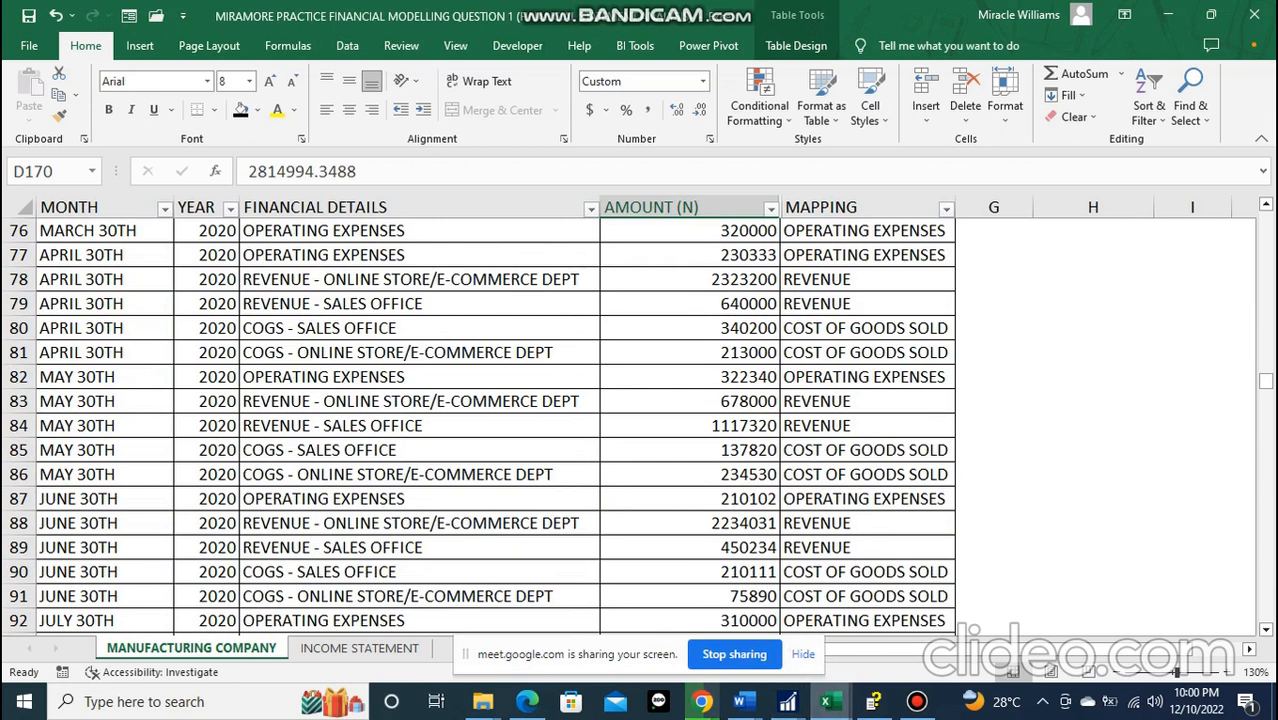
scroll(640, 427, down, 4)
click(360, 648)
click(1072, 330)
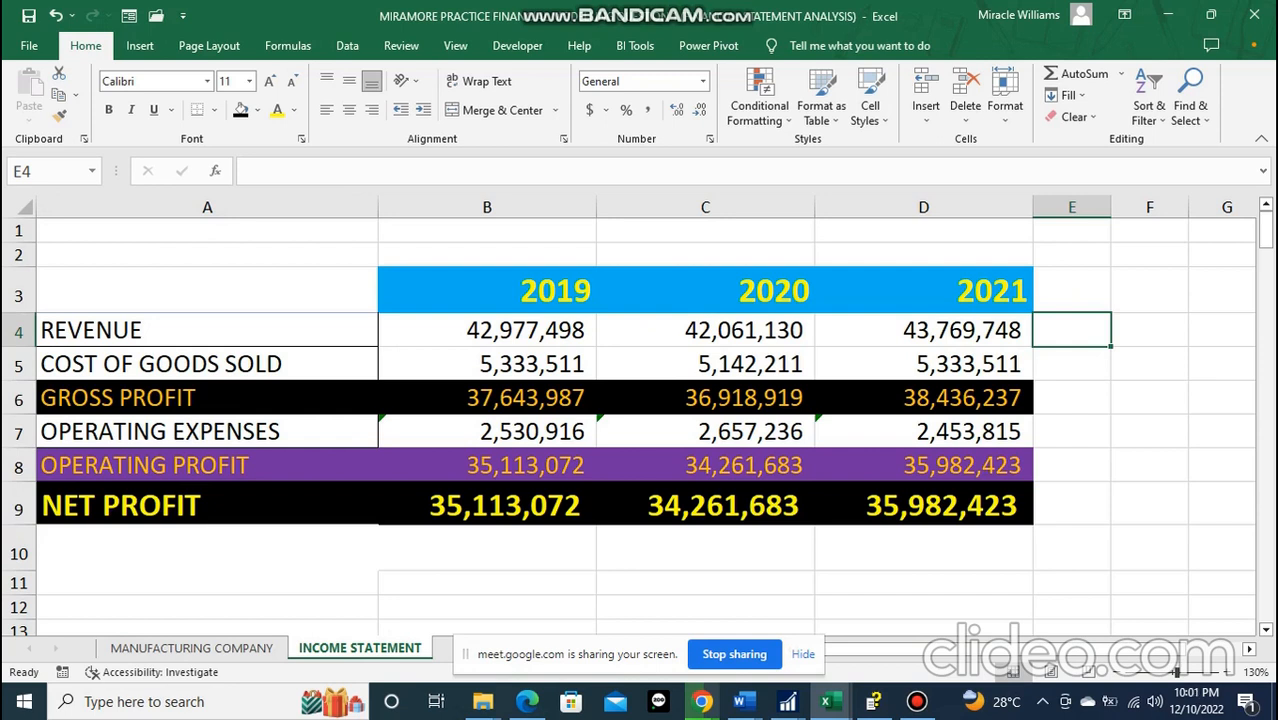
click(917, 702)
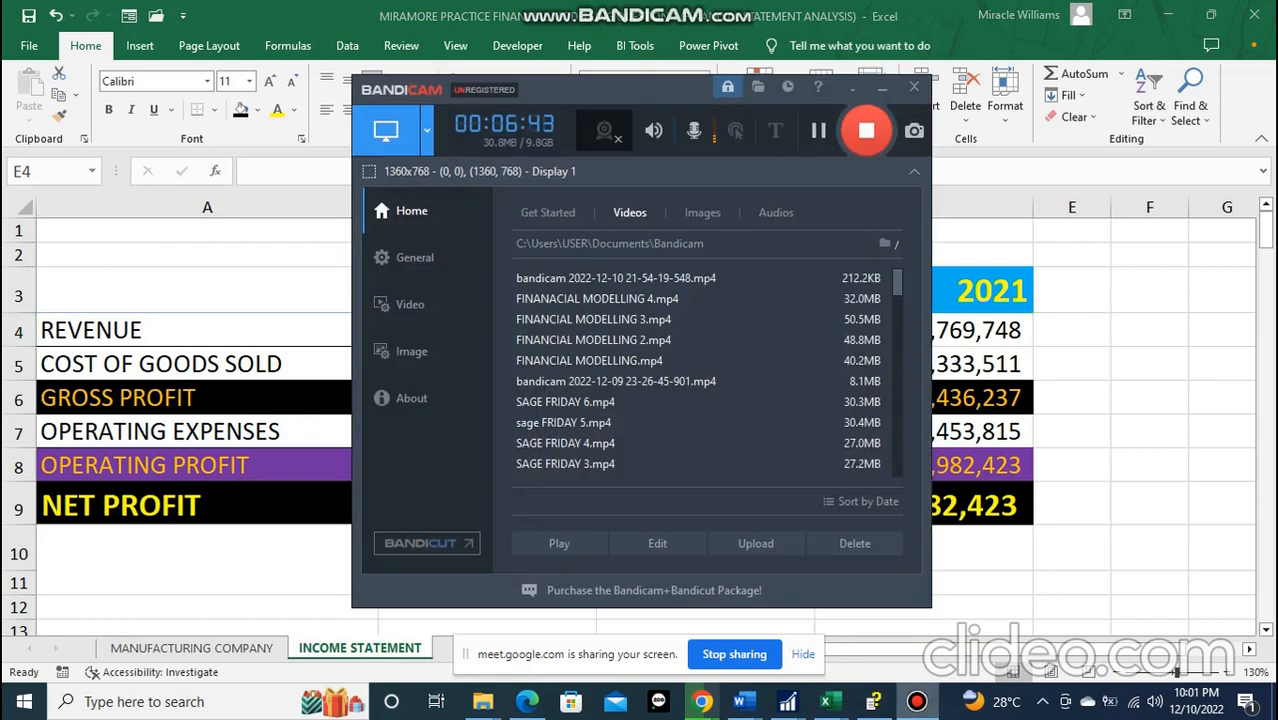
click(917, 702)
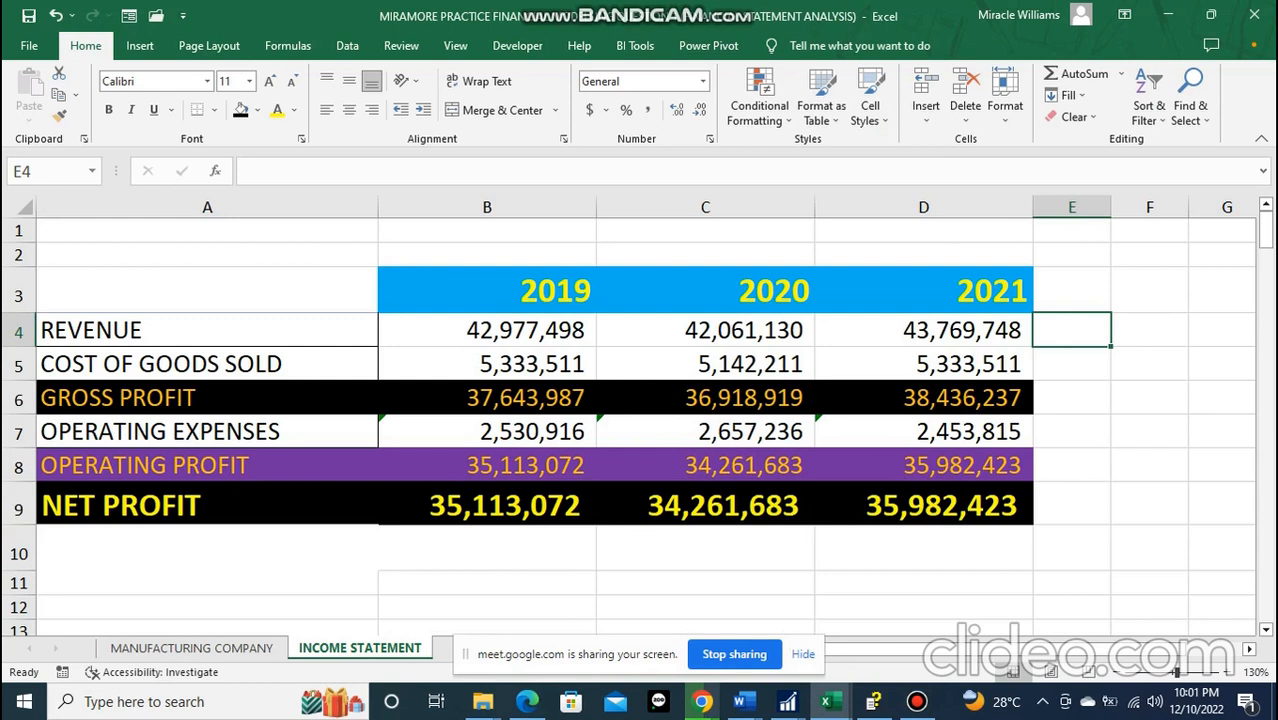
click(1072, 431)
click(1072, 330)
drag(1072, 330, 1072, 364)
click(1072, 330)
click(1072, 397)
- Insert a line sparkline in E4 for the REVENUE row using the data range B4:D4
click(1072, 330)
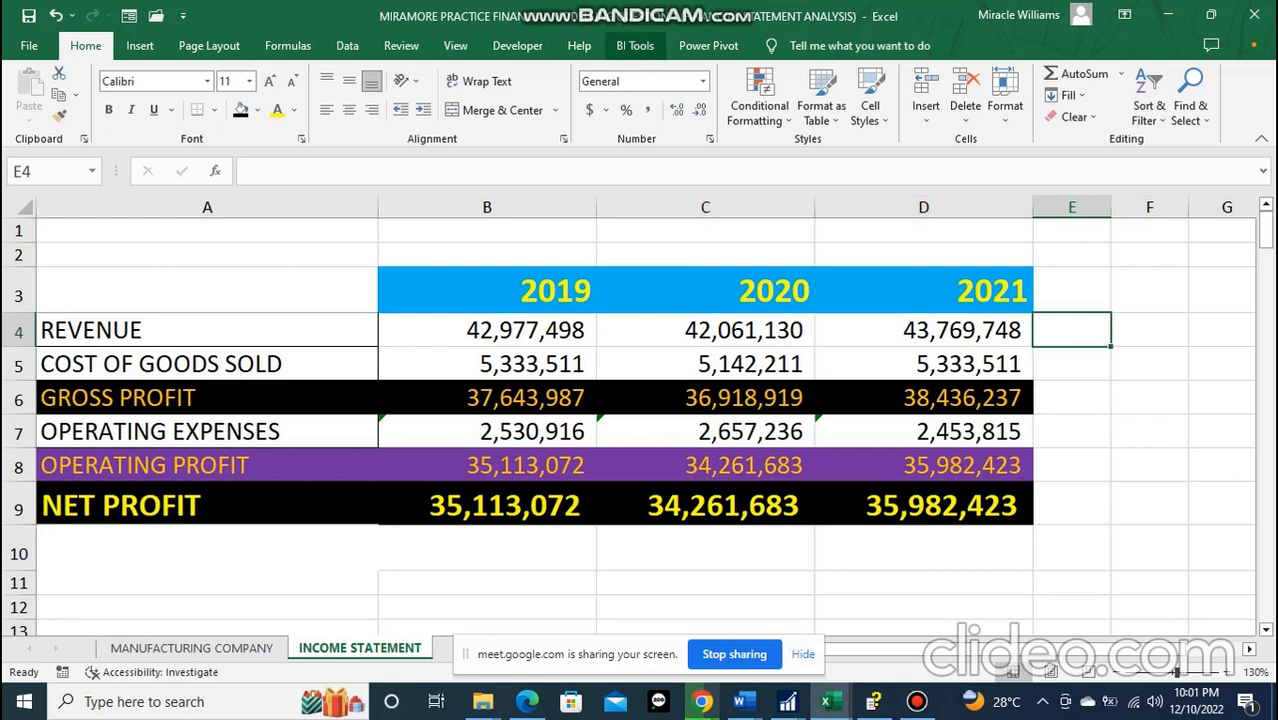
click(347, 45)
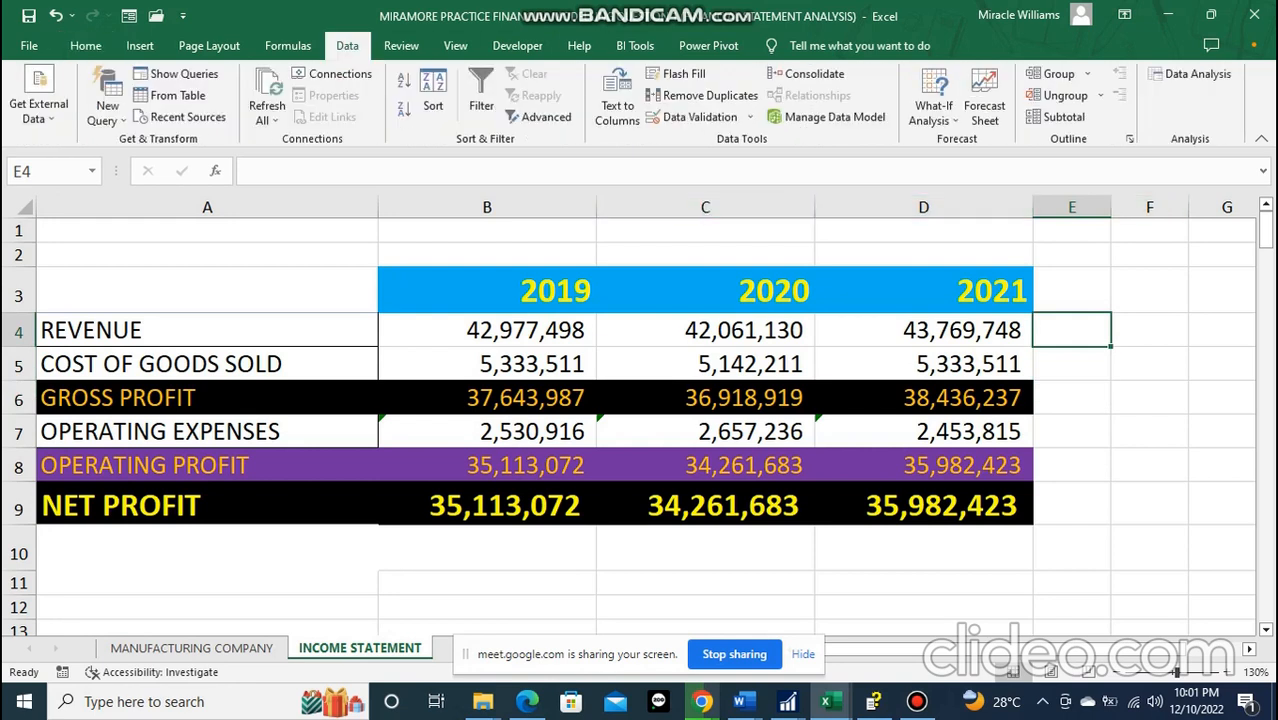
click(140, 45)
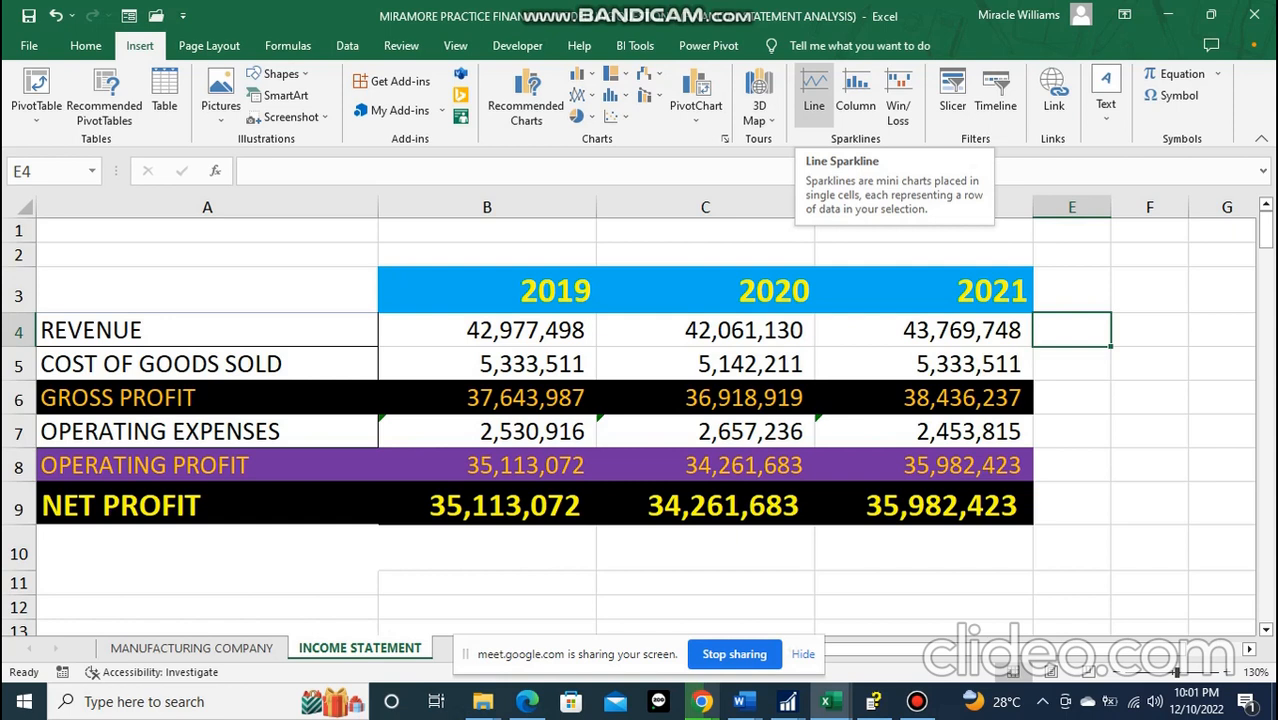
click(814, 95)
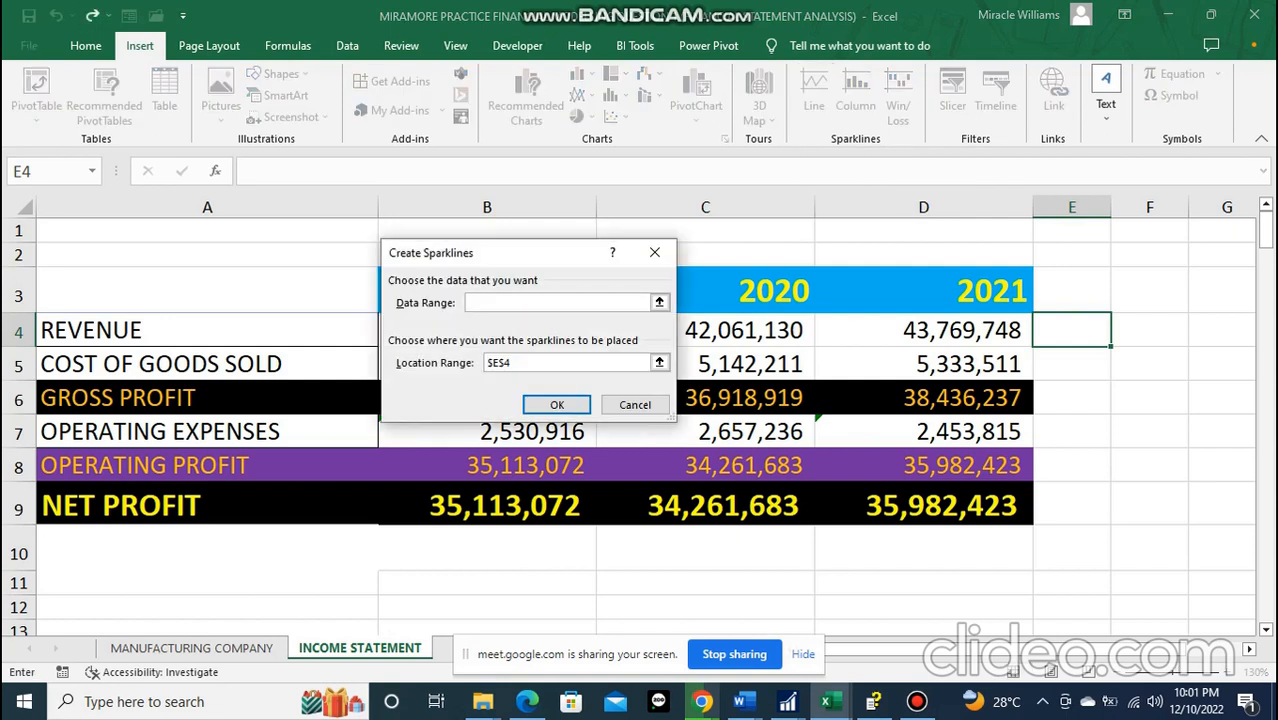
drag(505, 252, 243, 221)
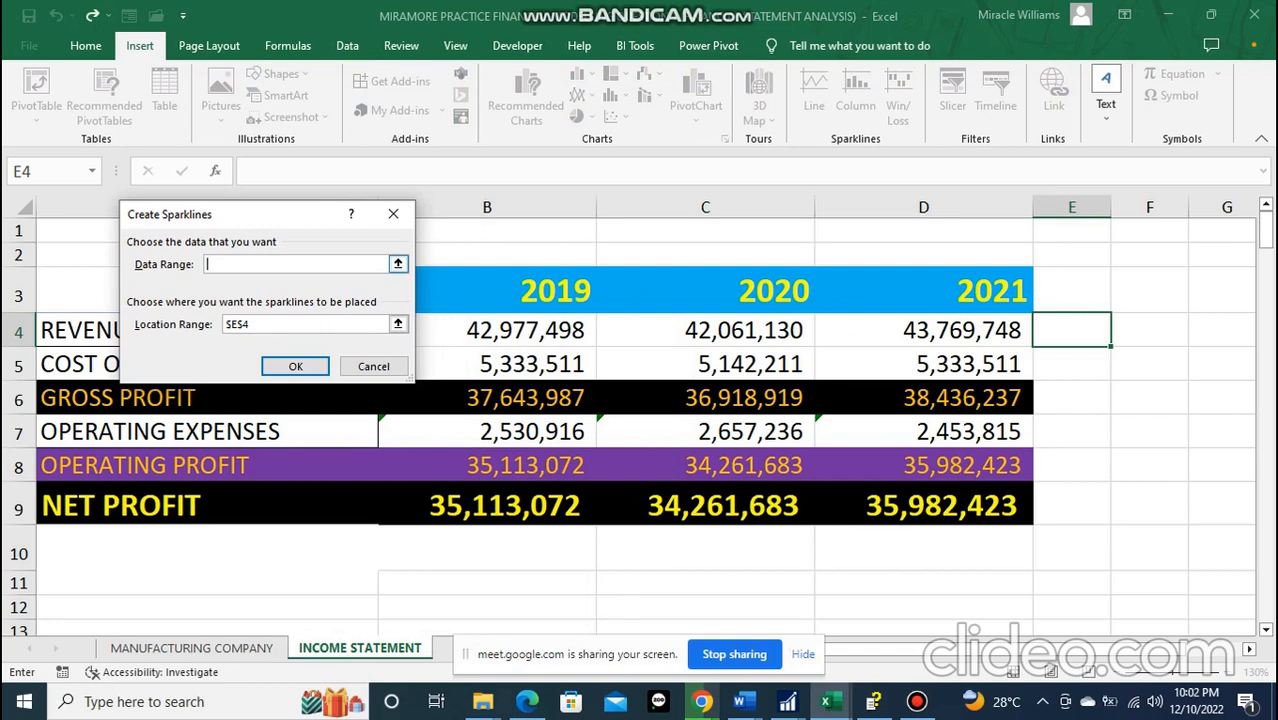
click(397, 264)
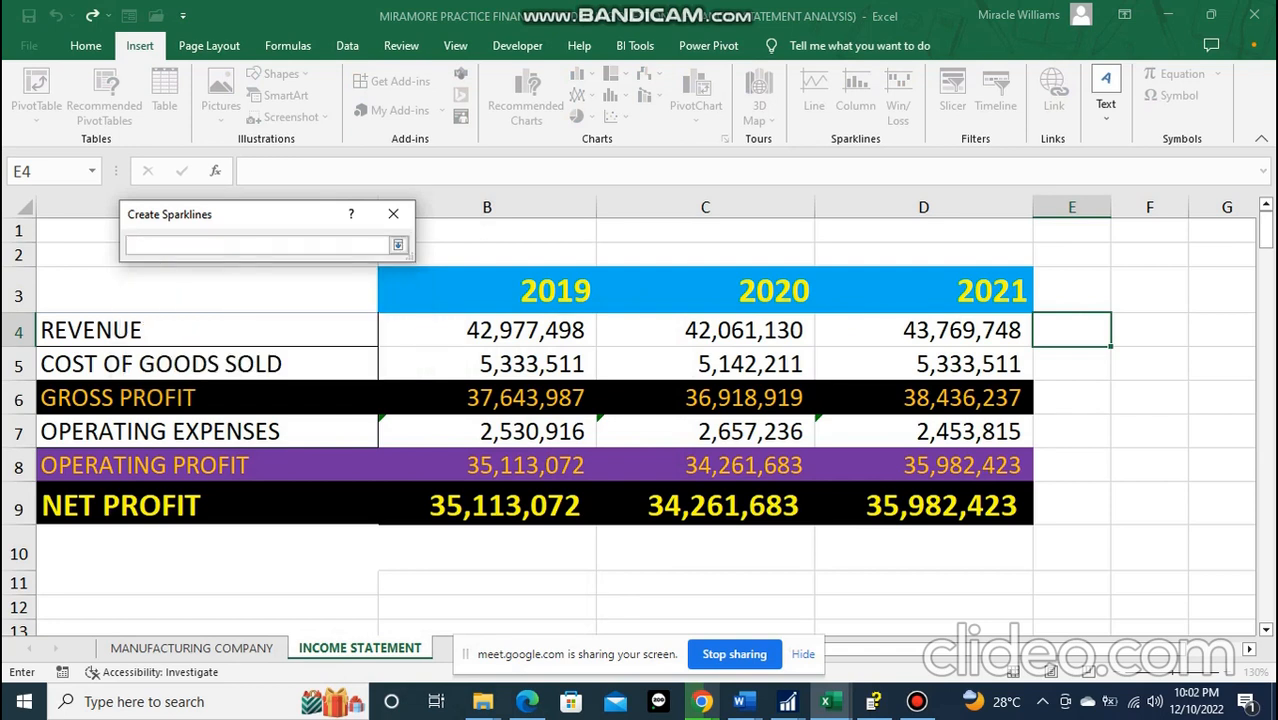
drag(480, 330, 1000, 340)
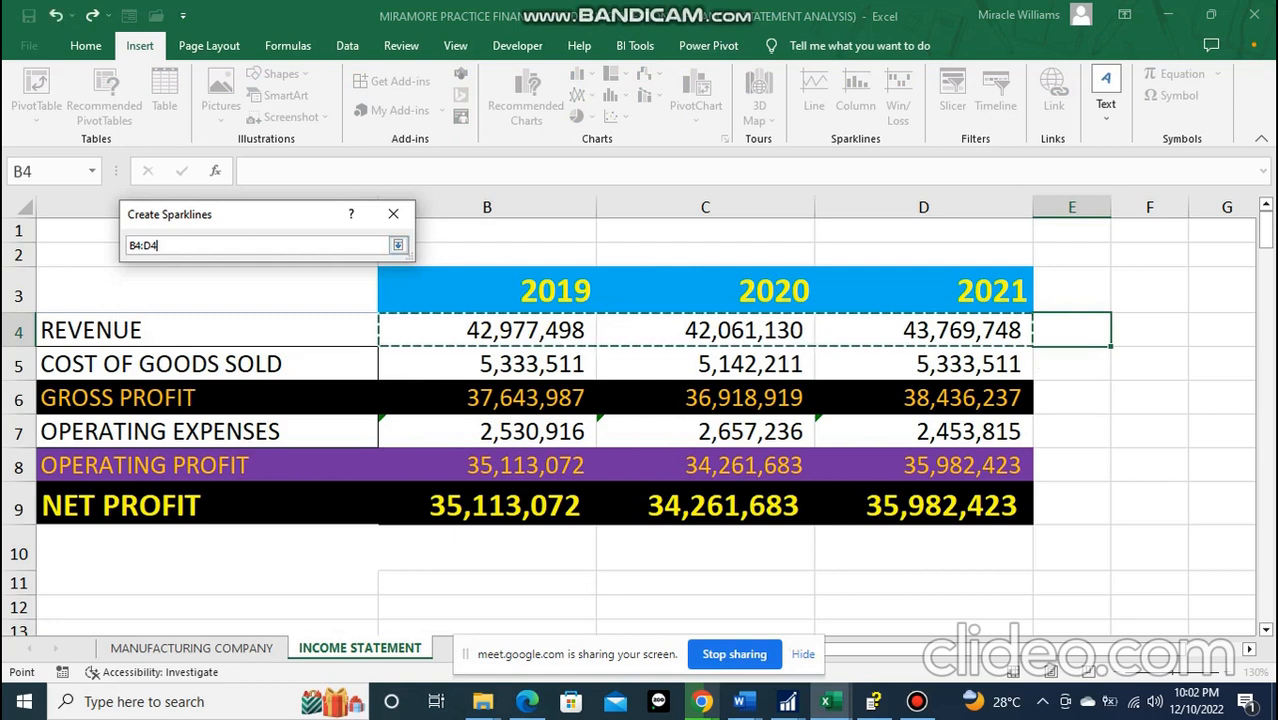
click(397, 245)
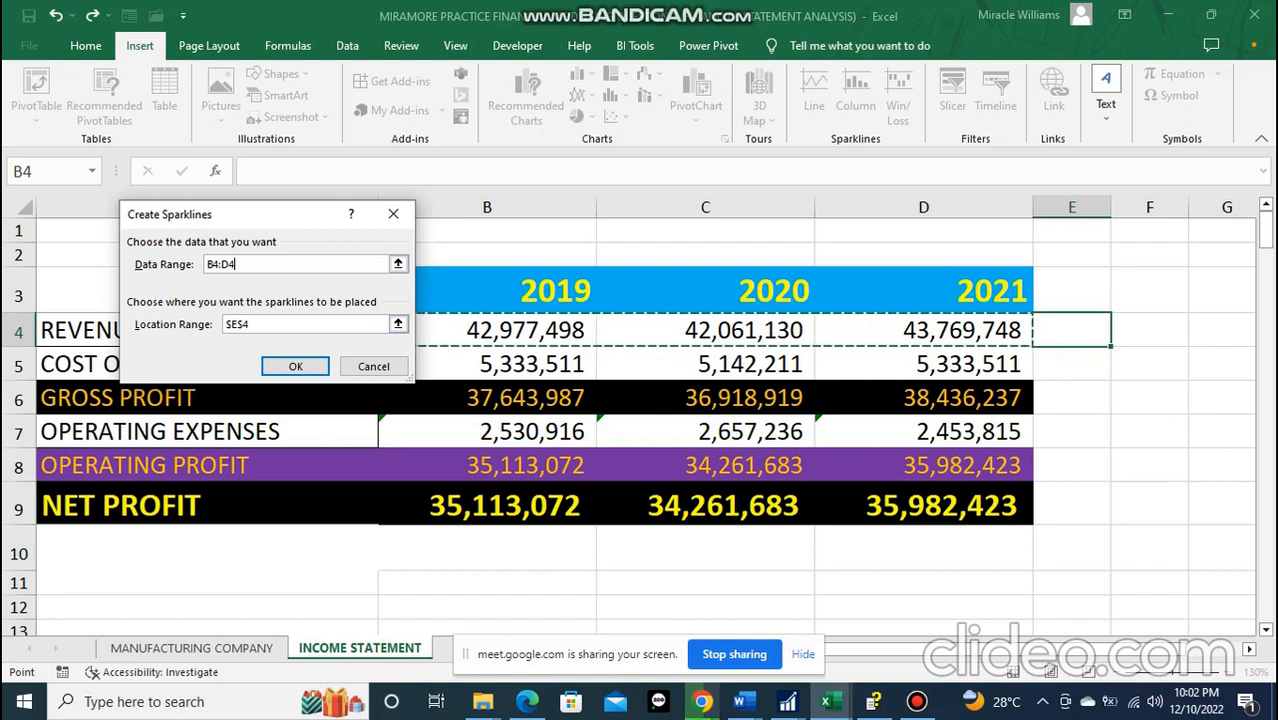
key(Return)
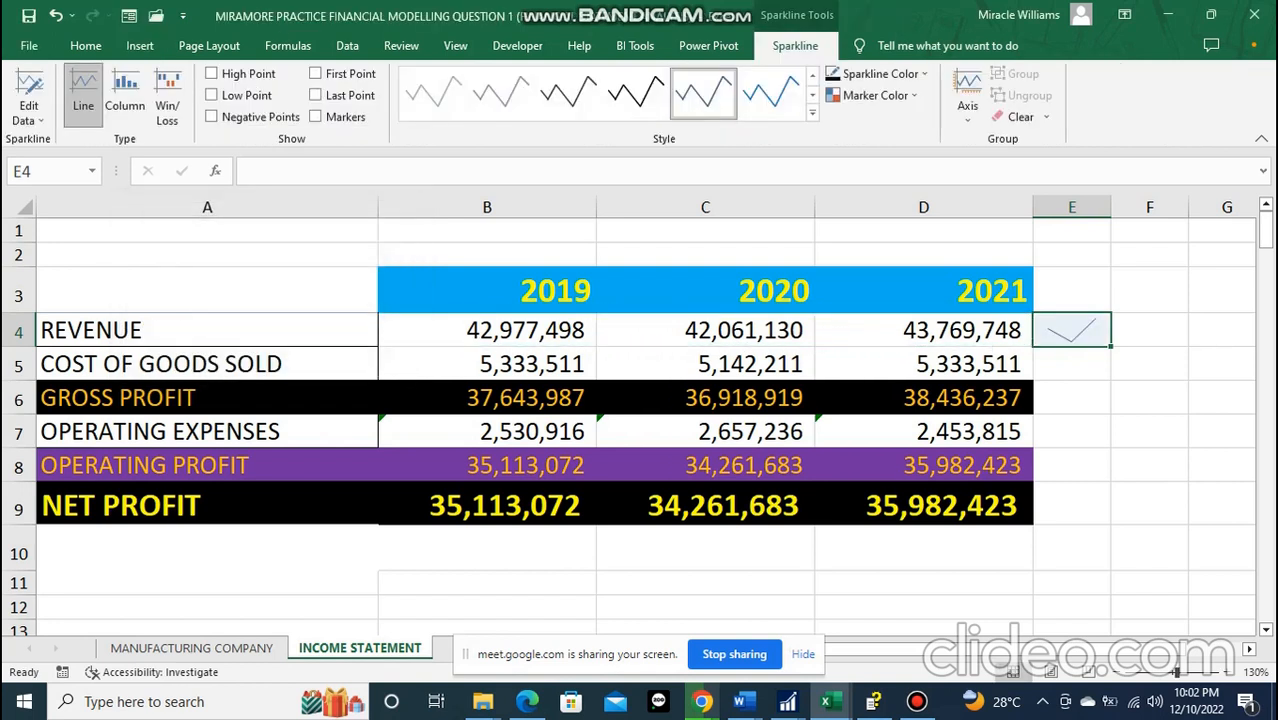
click(86, 45)
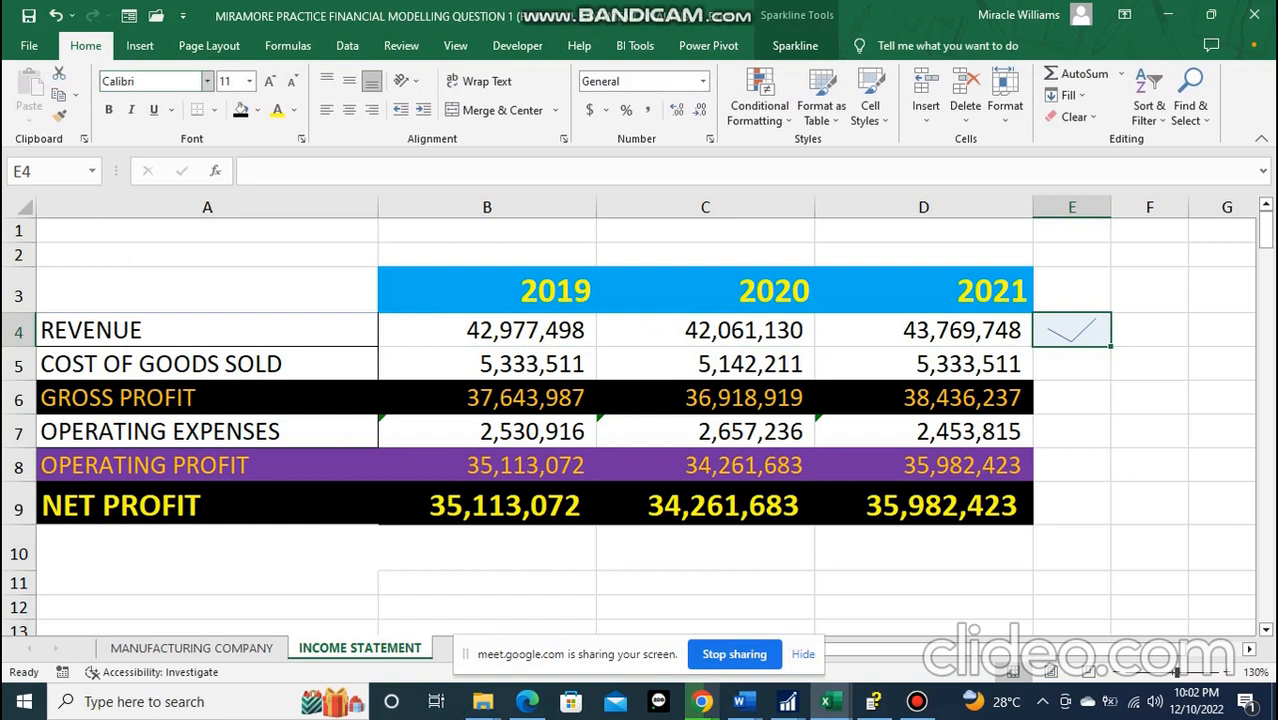
- Set the font size of the REVENUE sparkline cell E4 to 16 and widen column E
click(269, 80)
click(269, 80)
drag(1110, 207, 1194, 207)
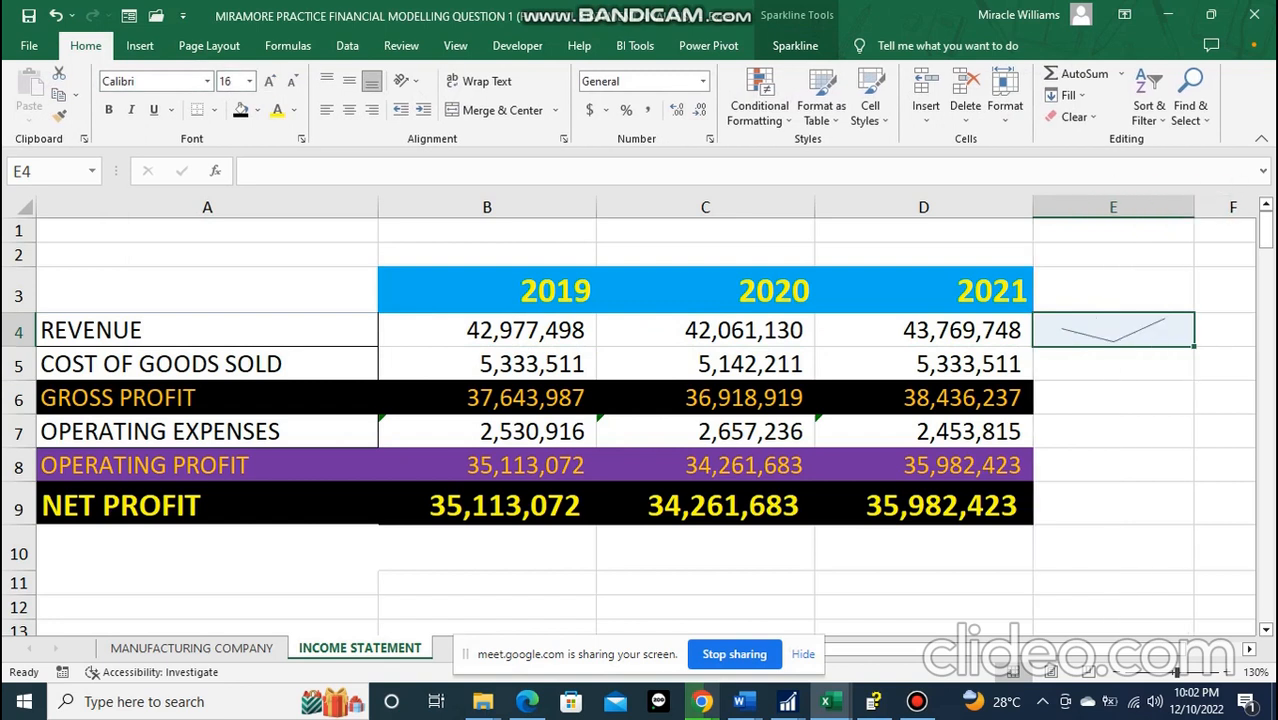
- Fill the REVENUE sparkline in E4 down to E9 so every income statement row has a trend line
key(Down)
key(Up)
drag(1194, 347, 1190, 440)
click(1113, 465)
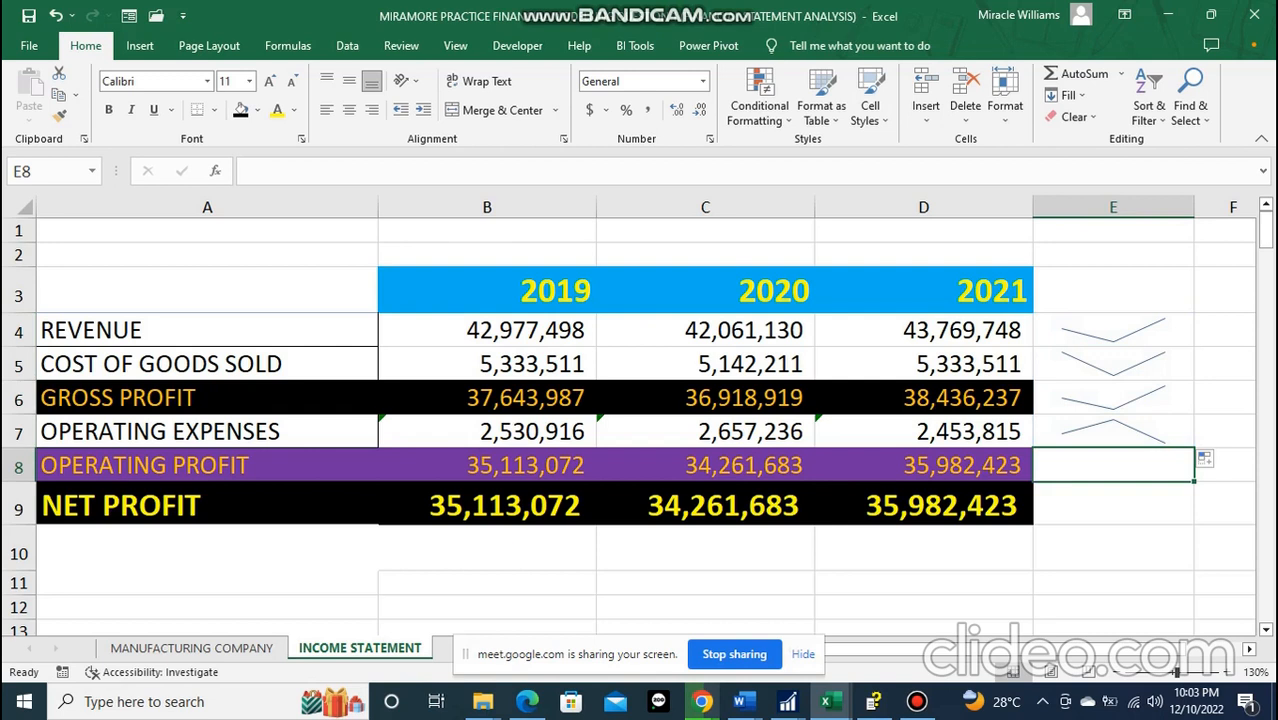
click(1113, 431)
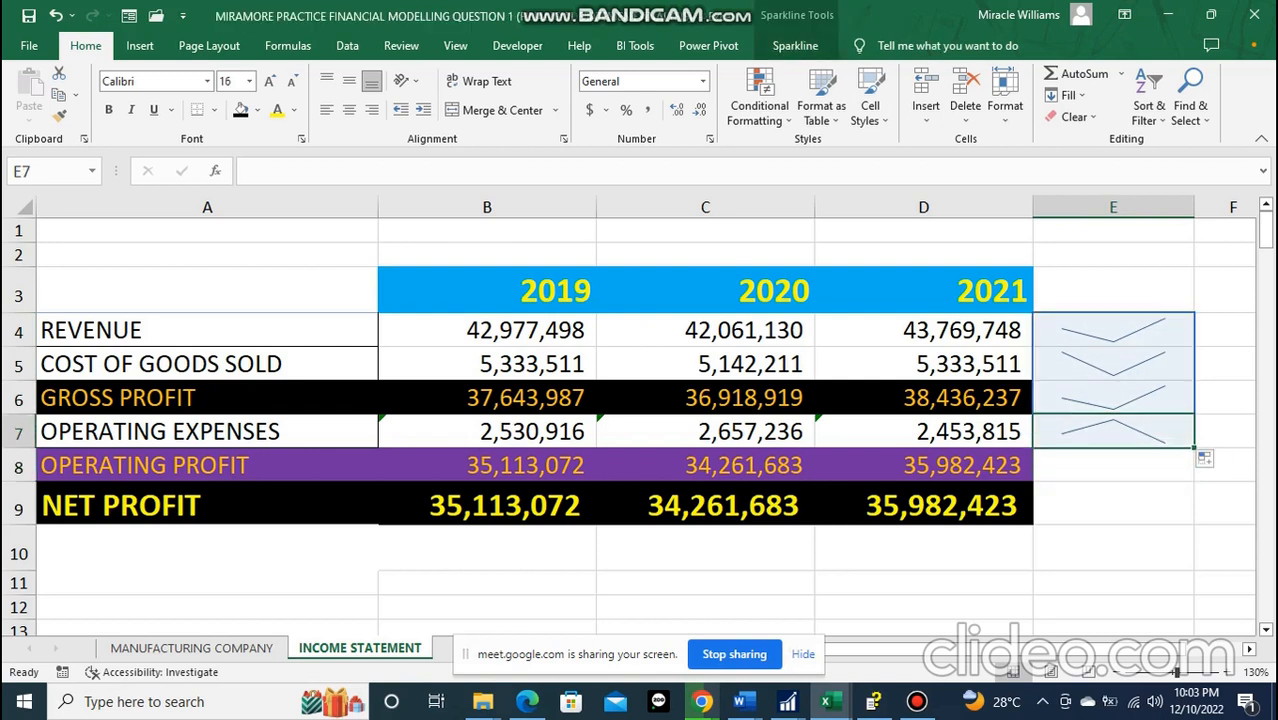
click(1113, 398)
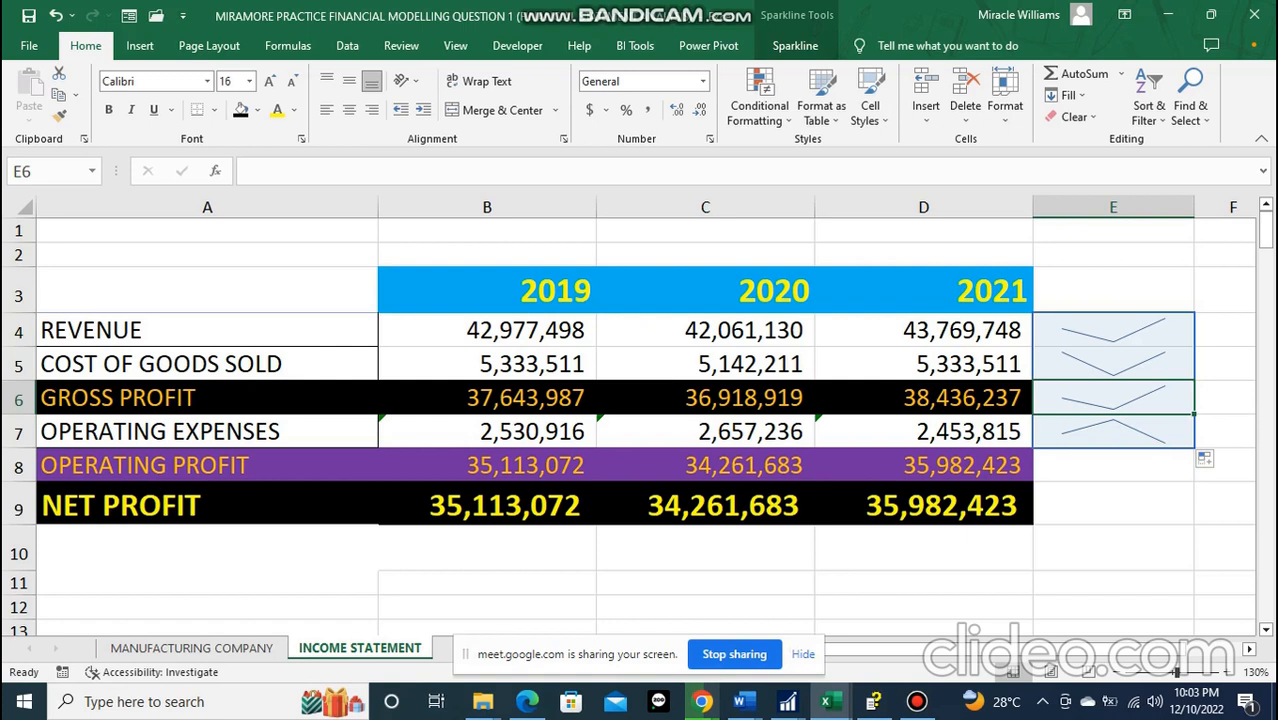
click(1113, 432)
drag(1194, 448, 1194, 515)
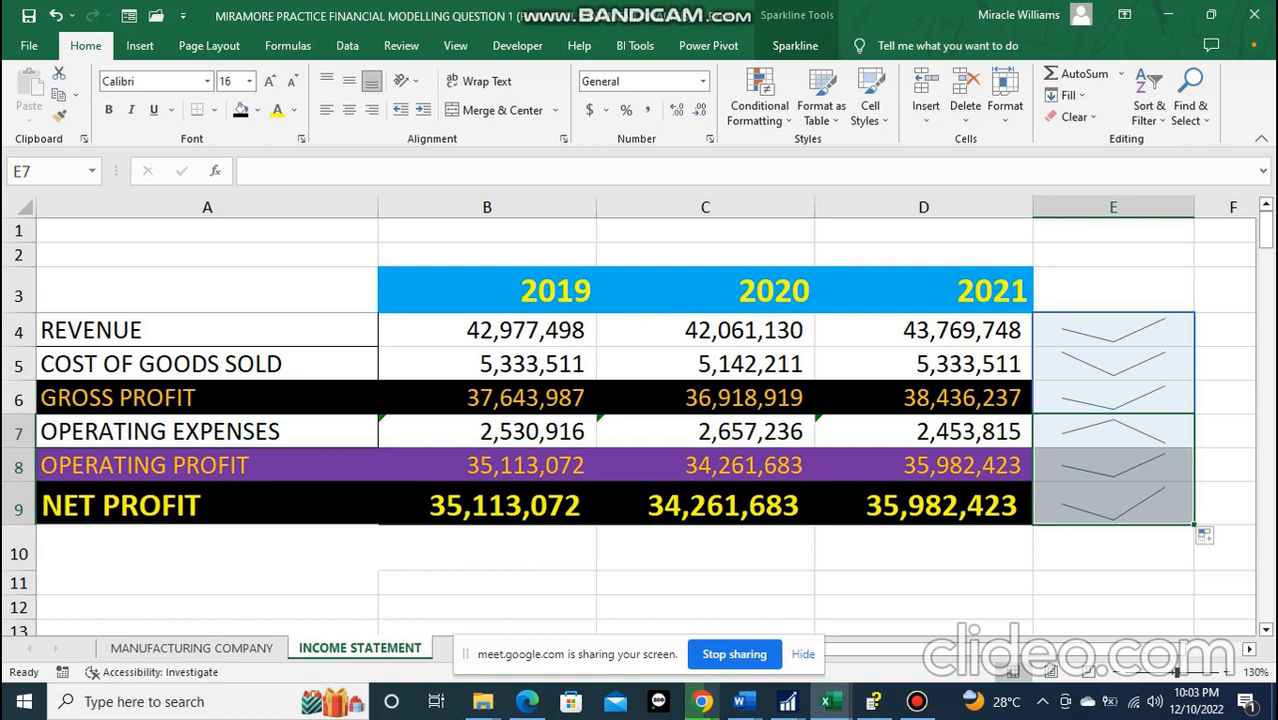
- Apply bold formatting to the sparkline cells E4:E9
click(1113, 548)
drag(1113, 330, 1113, 505)
key(ctrl+b)
click(1113, 290)
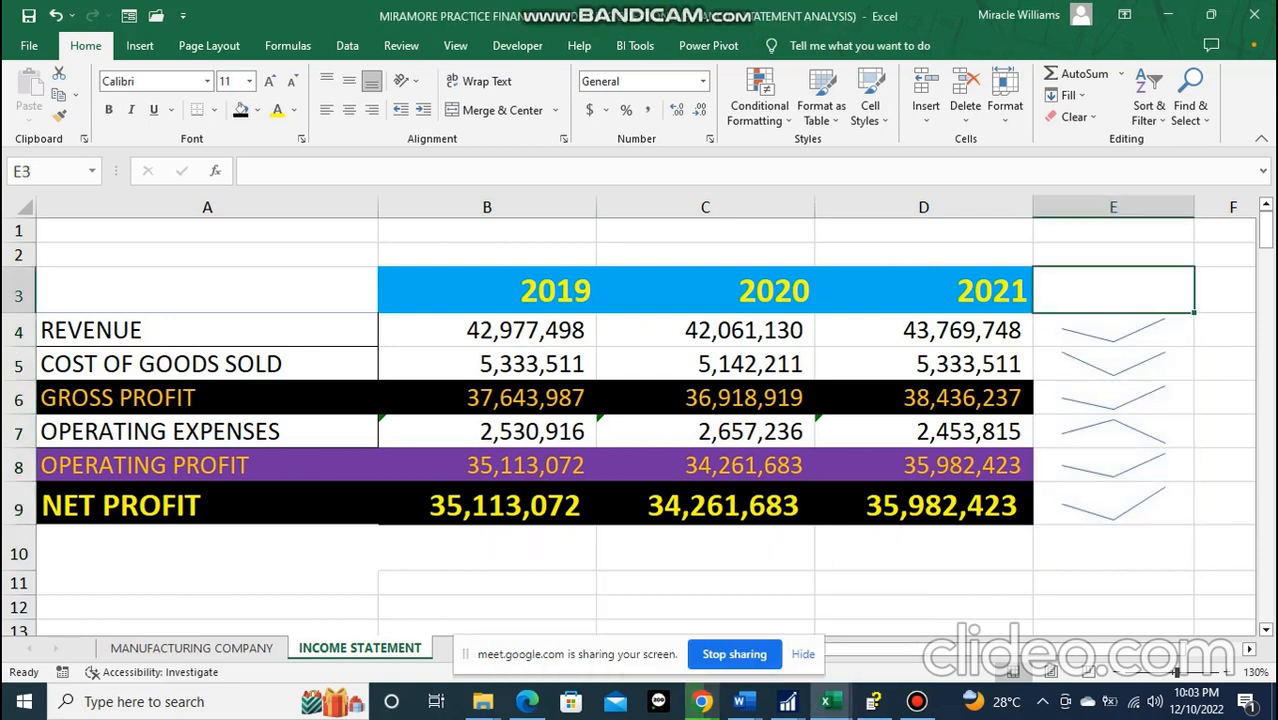
click(917, 701)
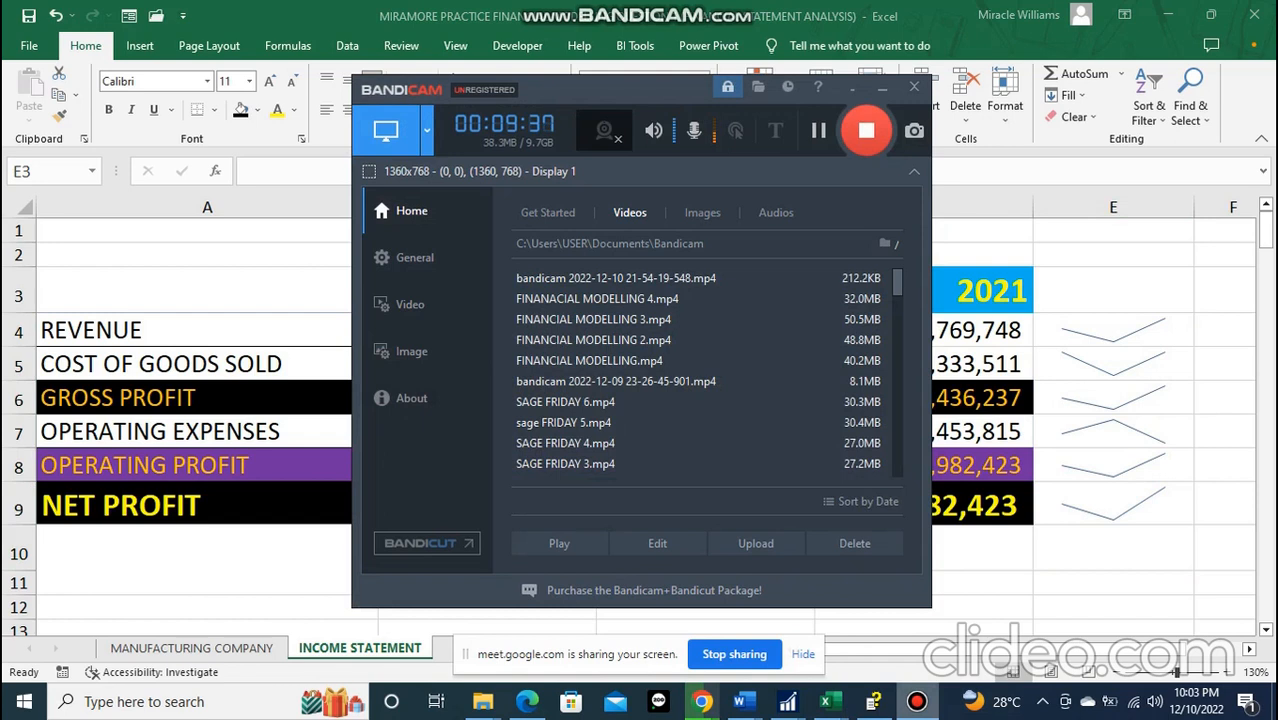
click(917, 701)
click(705, 548)
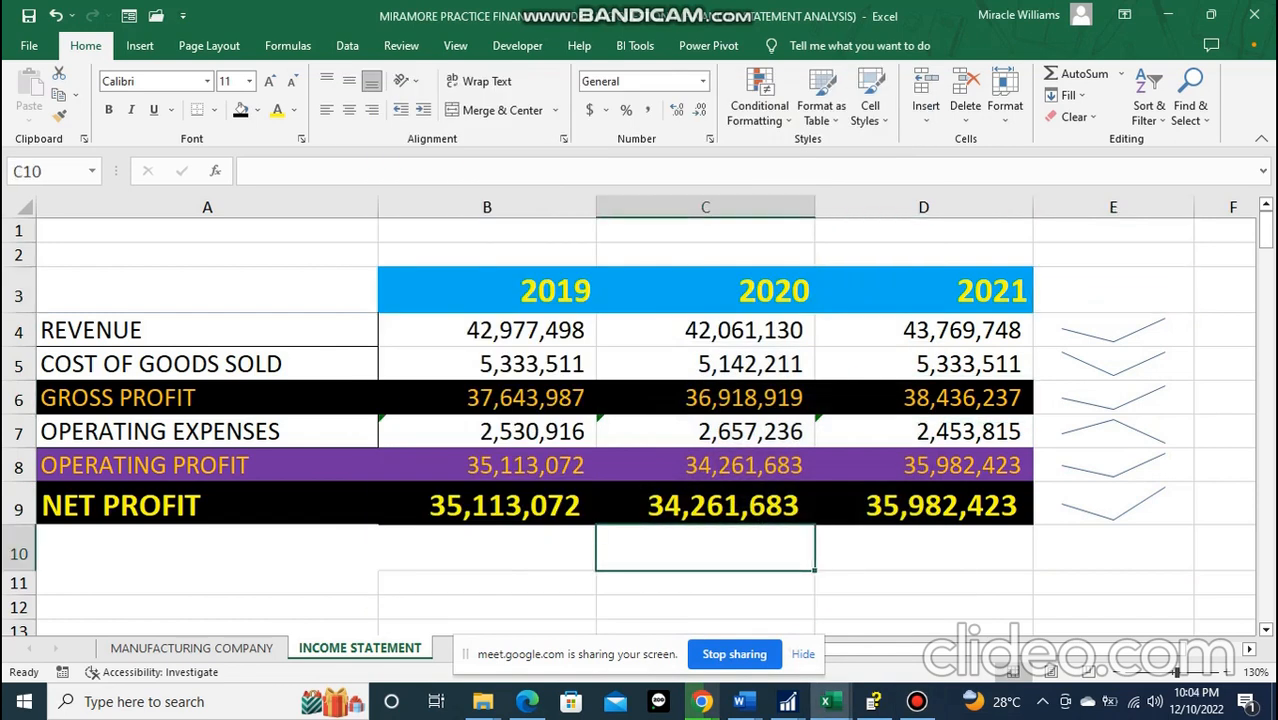
click(325, 291)
click(455, 291)
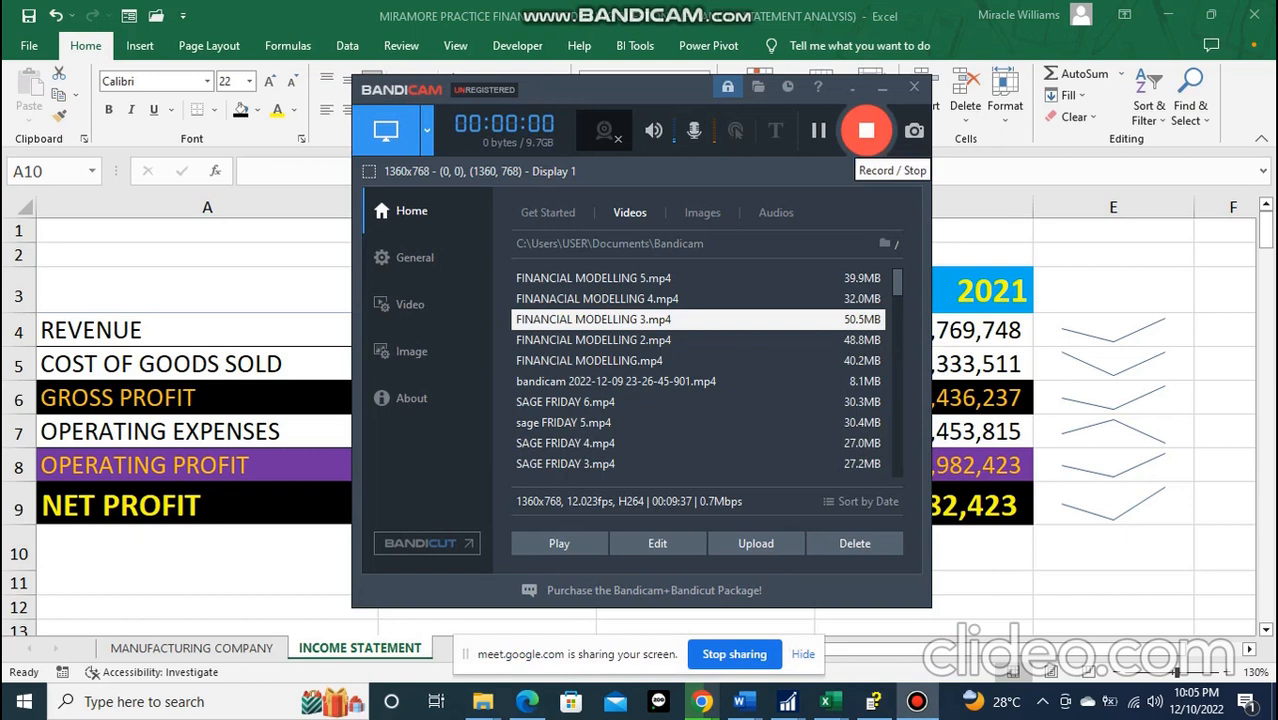
click(882, 87)
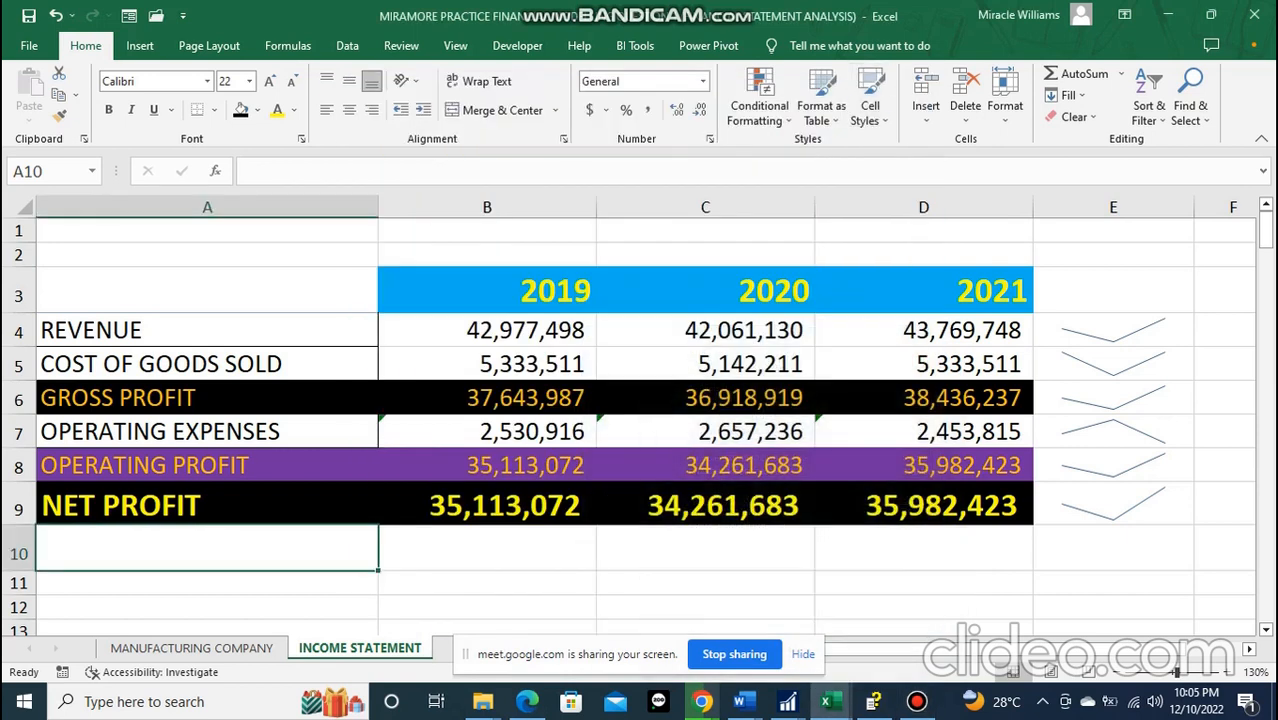
- Apply all borders to the income statement table A3:D9
click(207, 330)
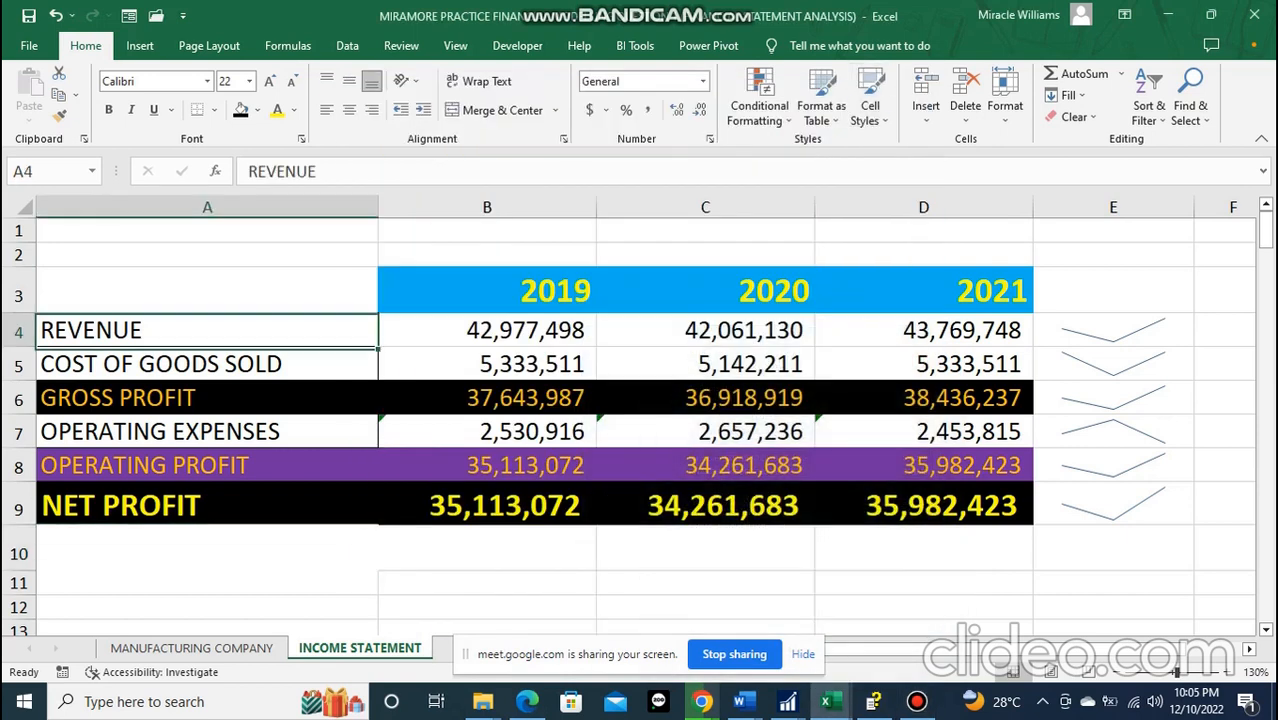
drag(207, 292, 930, 506)
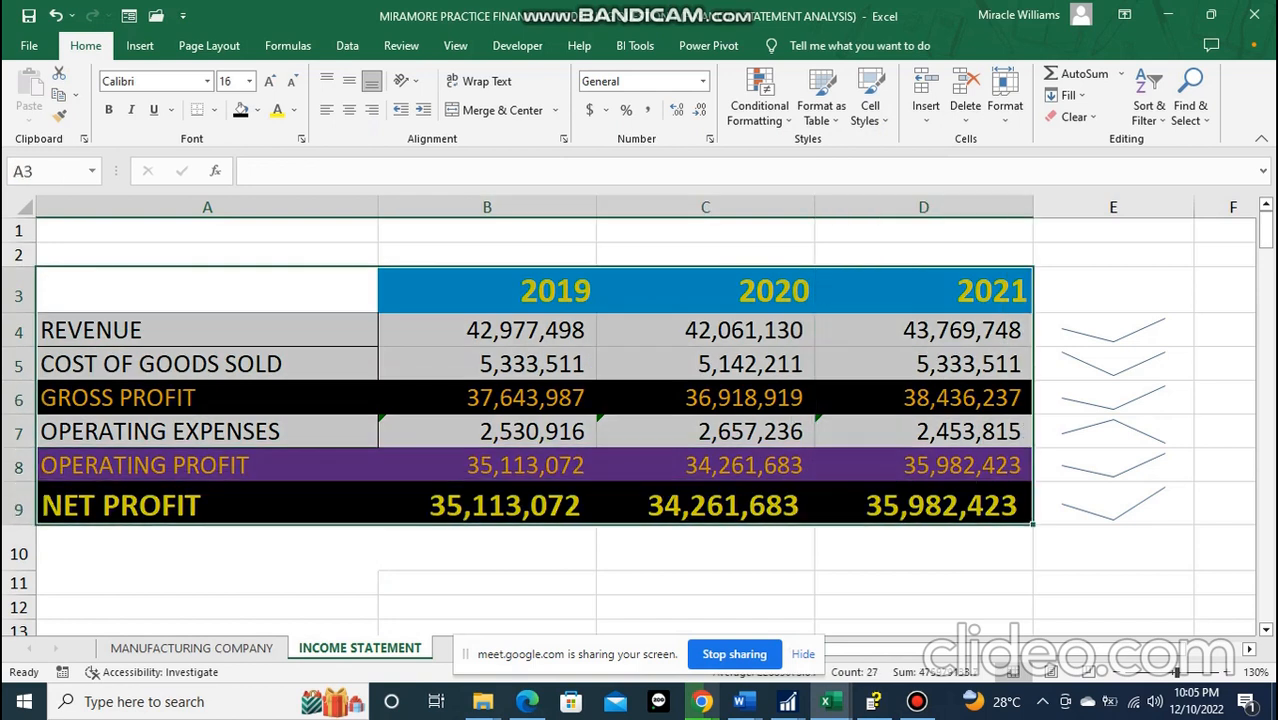
click(214, 110)
click(214, 110)
drag(207, 292, 924, 504)
click(214, 110)
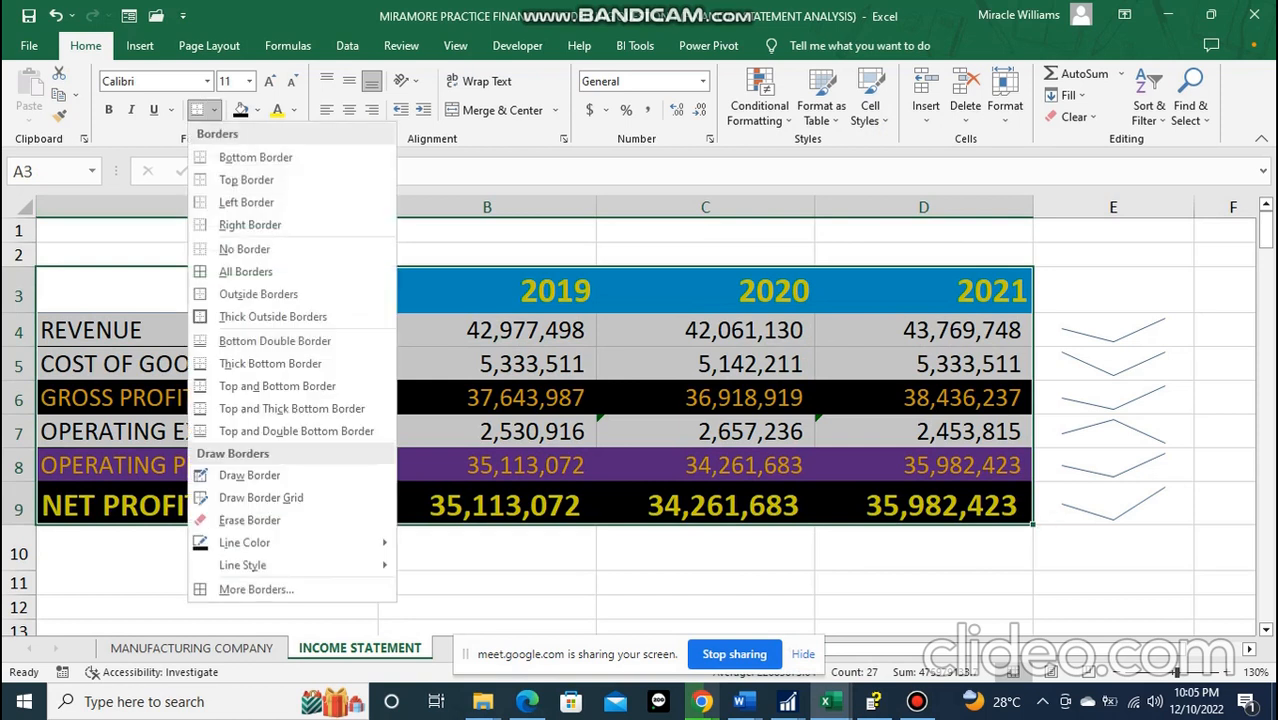
click(245, 271)
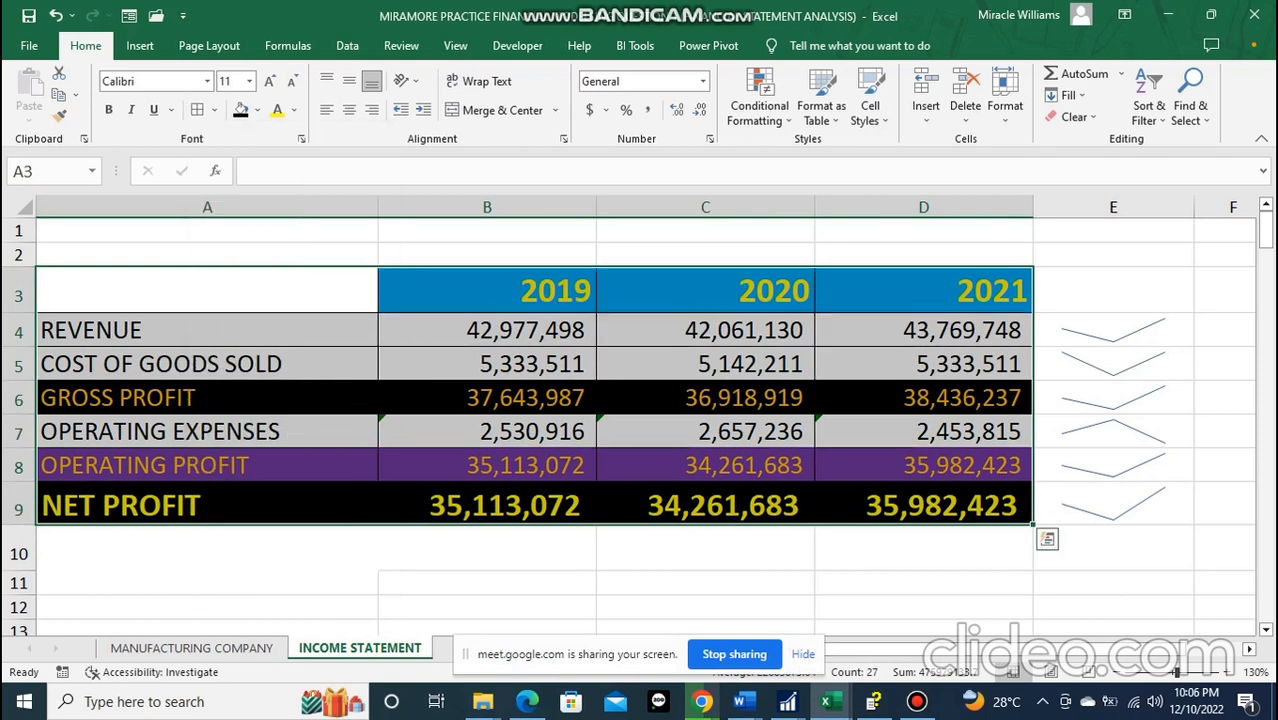
click(487, 364)
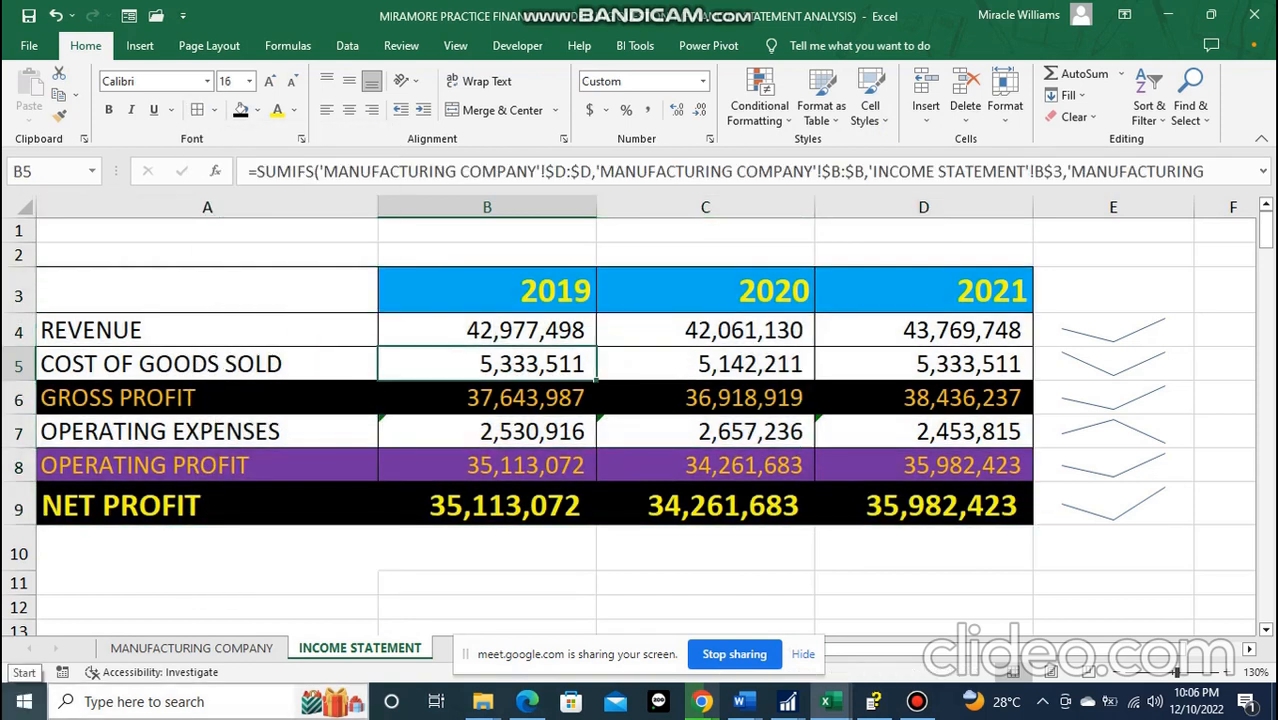
- Add a bottom double border to the NET PROFIT figures in B9:D9
drag(480, 505, 1015, 505)
click(214, 110)
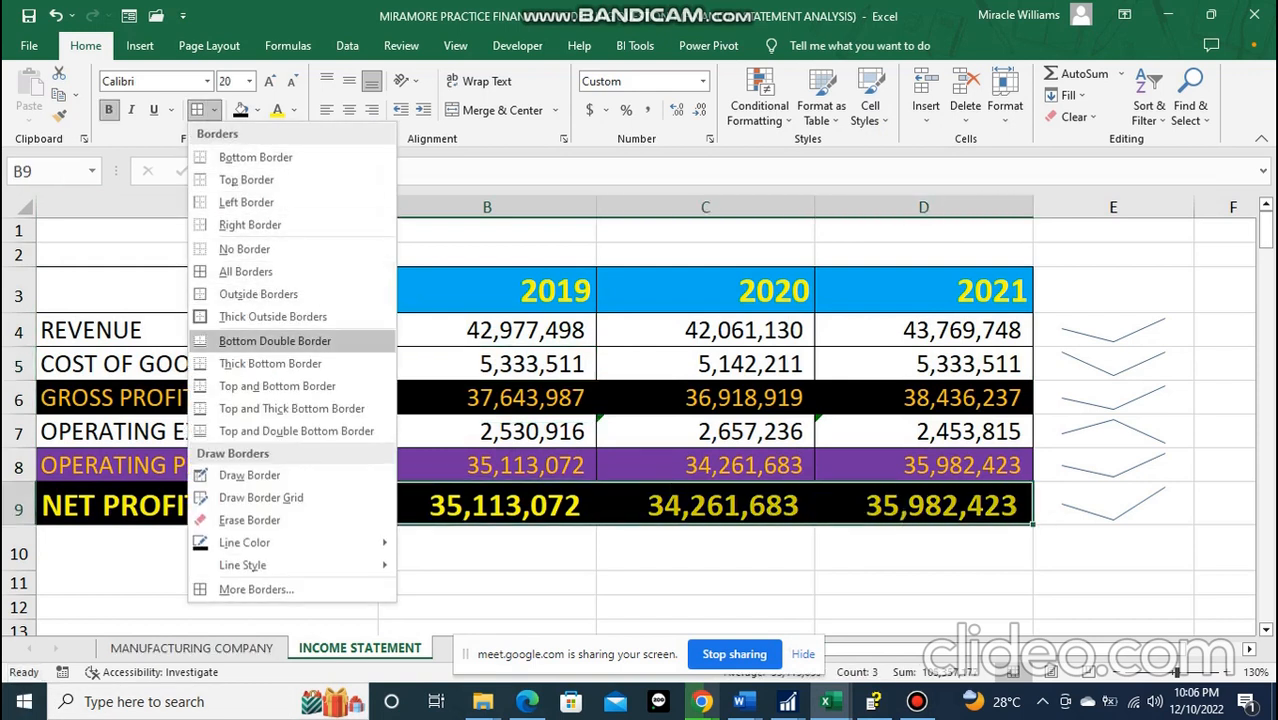
click(275, 341)
click(487, 584)
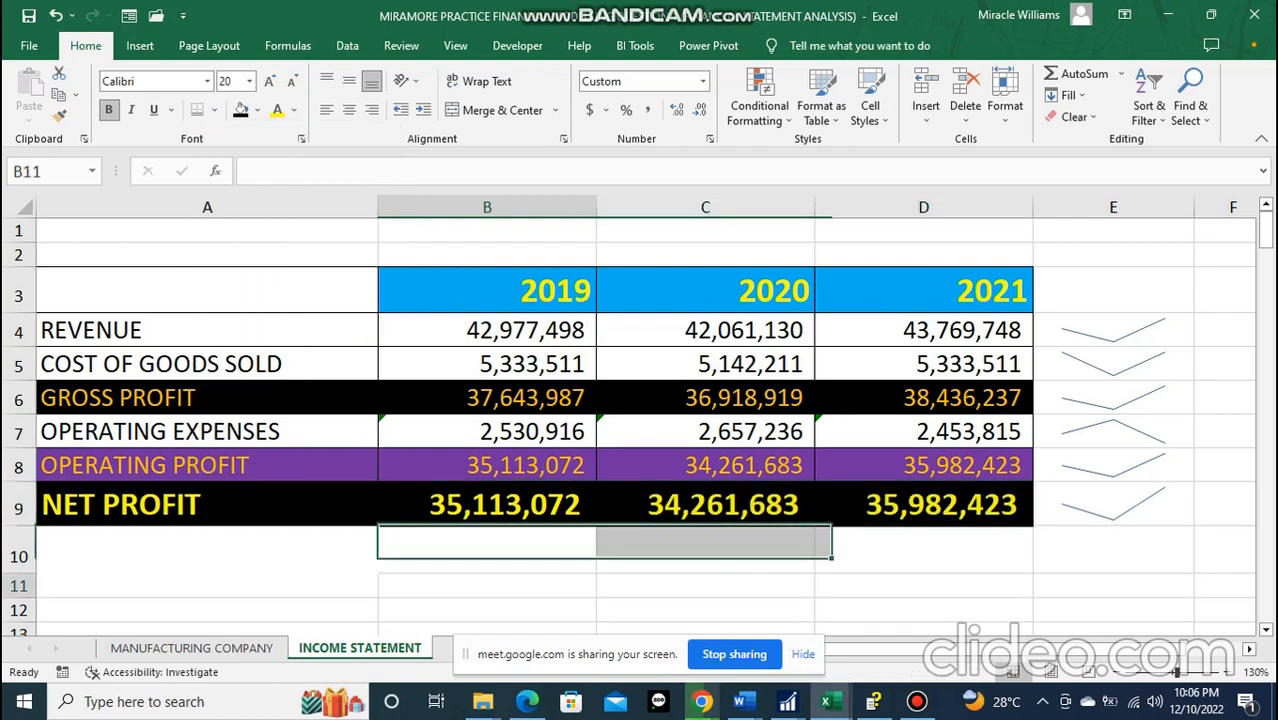
- Give the NET PROFIT row A9:D9 a light blue-gray fill and a red font
drag(150, 508, 920, 505)
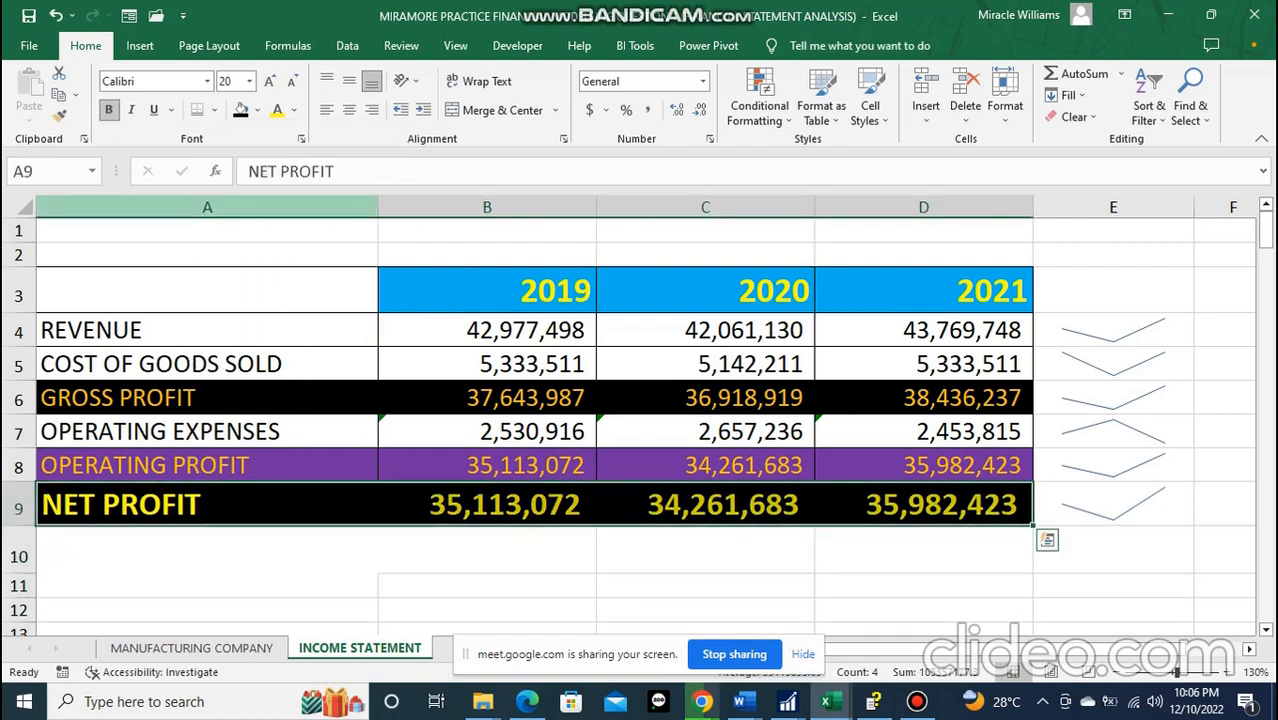
click(257, 110)
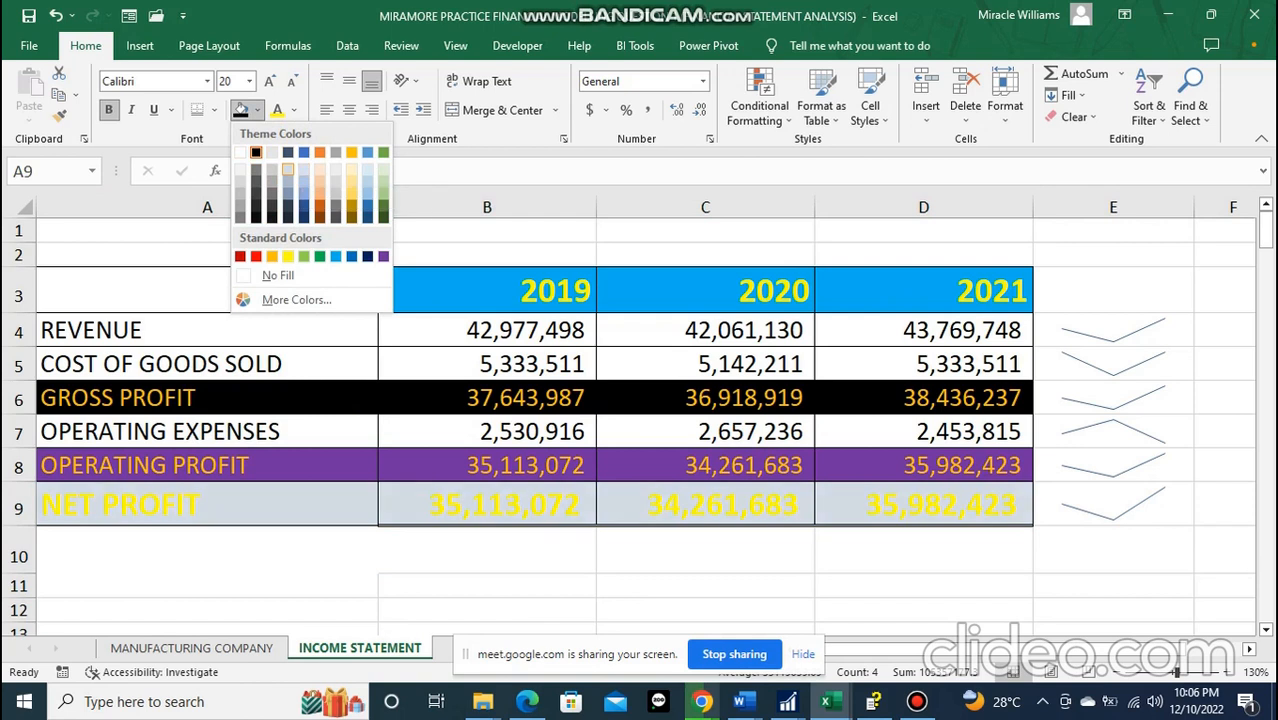
click(288, 170)
click(293, 110)
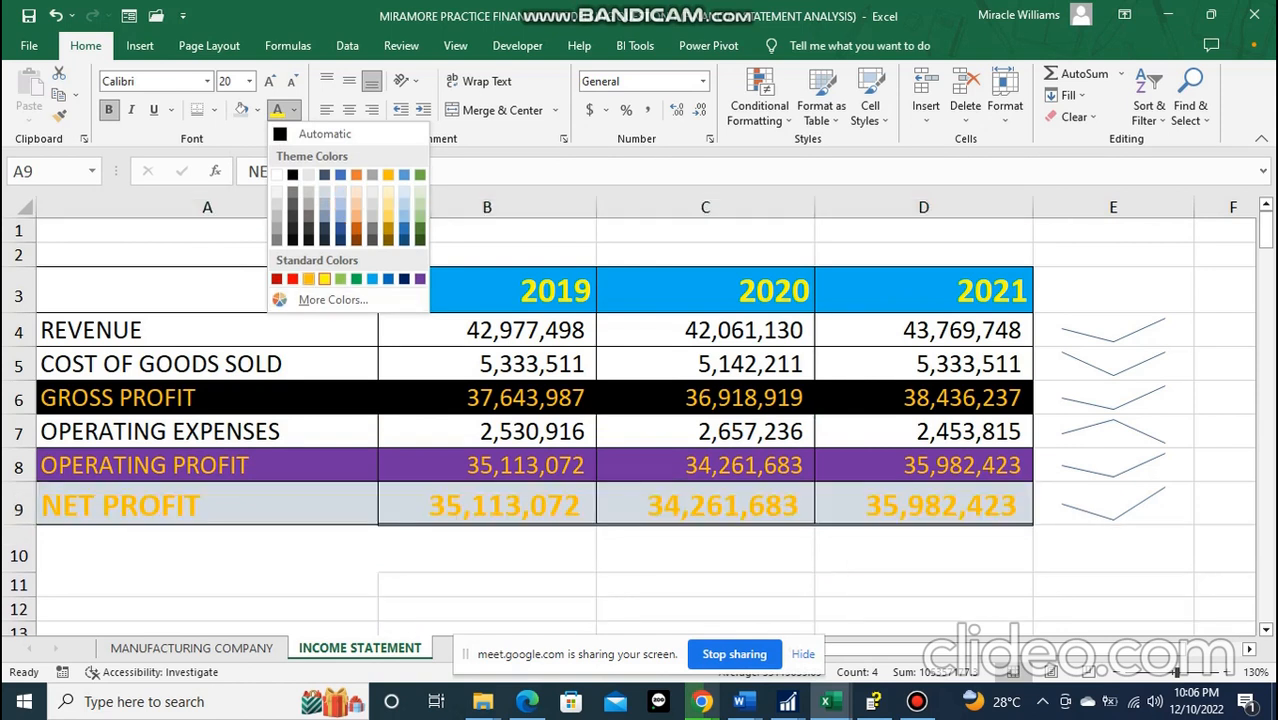
click(292, 279)
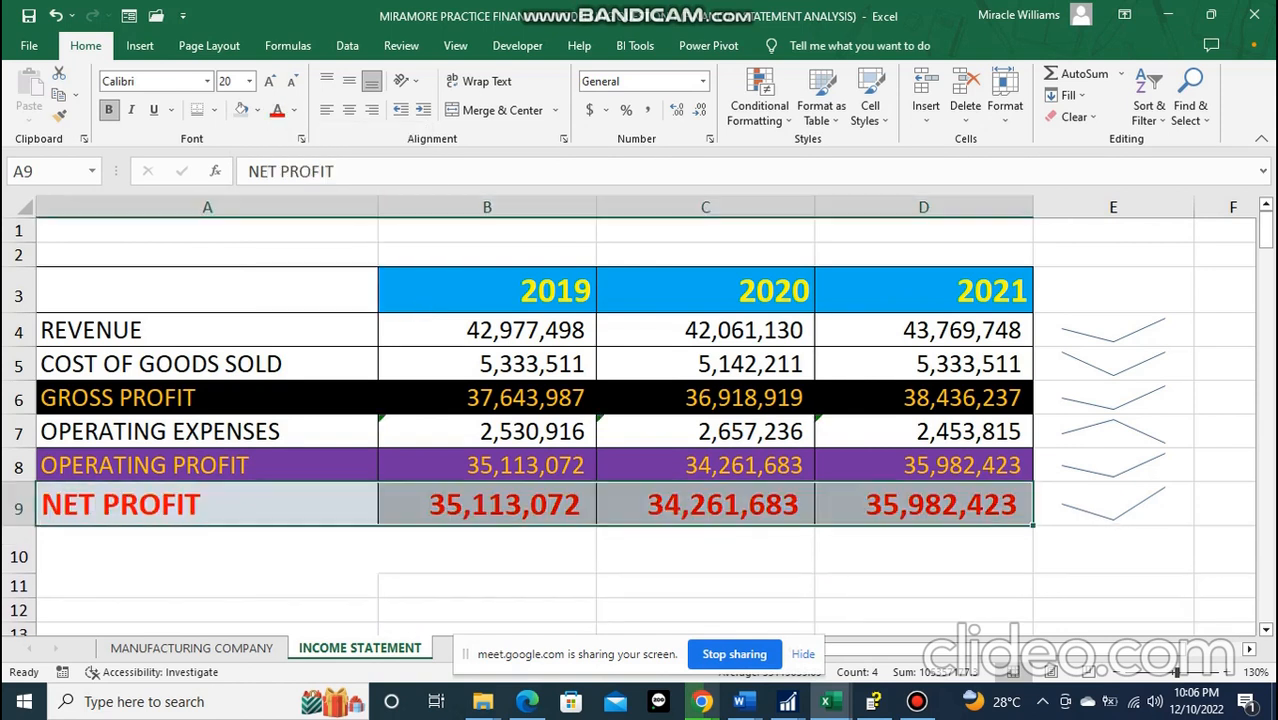
click(207, 550)
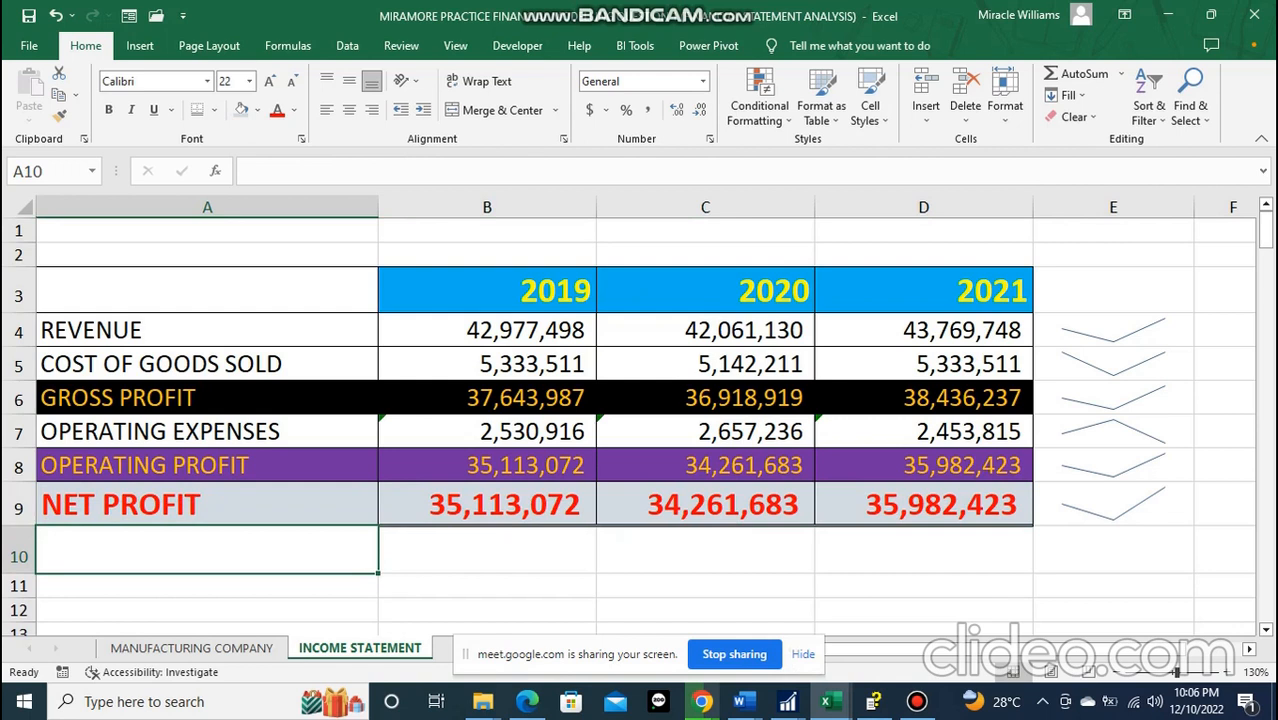
- In the cell border settings for B9:D9, apply red double lines to the top and bottom edges and remove the left edge
drag(487, 505, 923, 505)
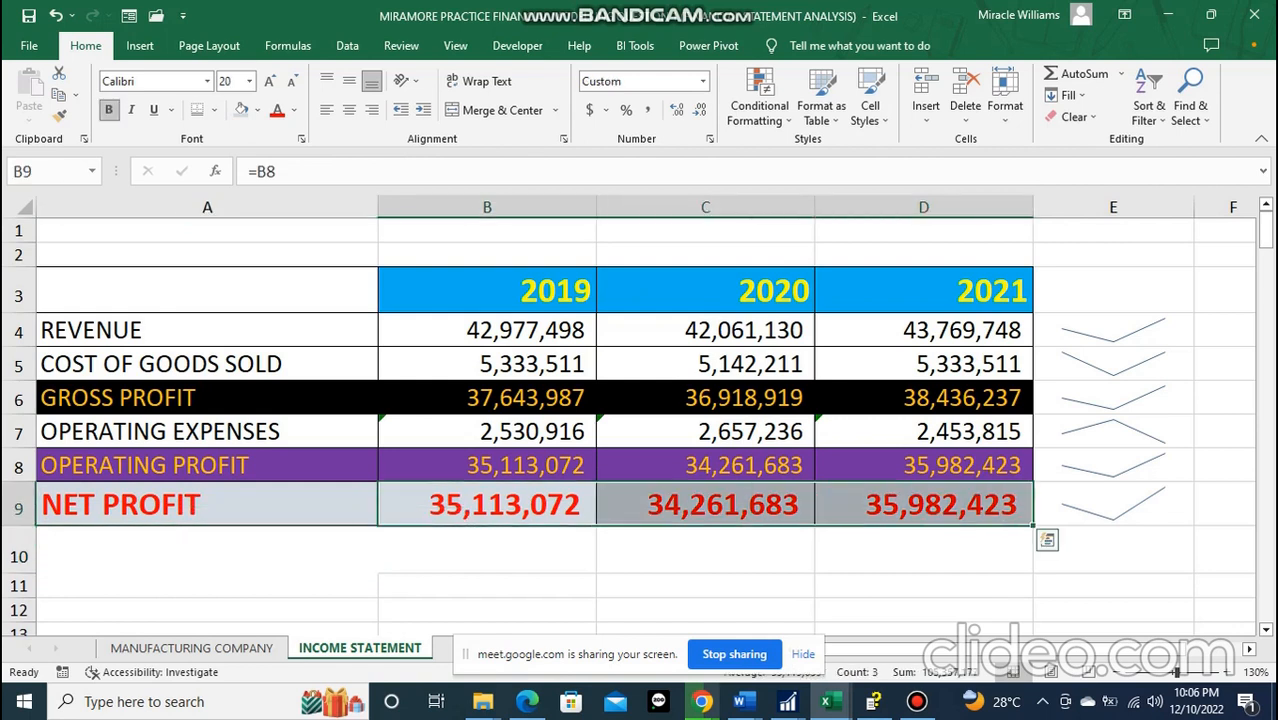
click(213, 110)
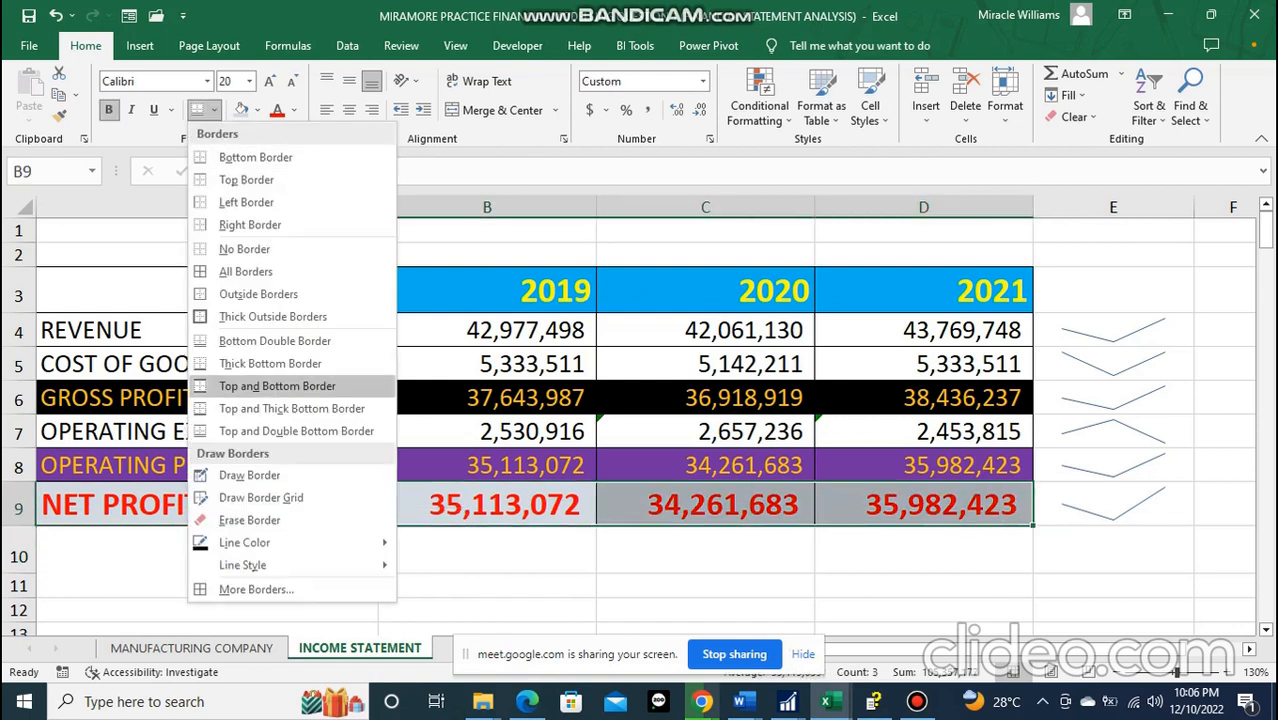
click(256, 589)
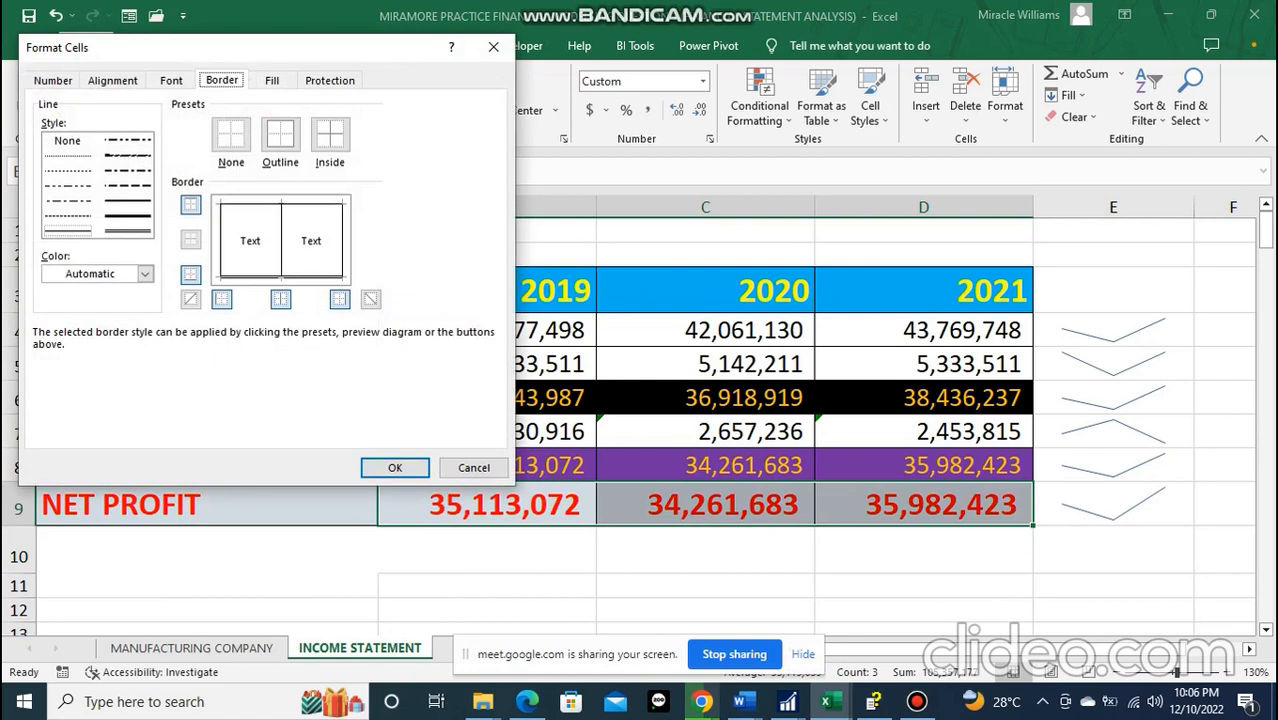
click(280, 205)
click(145, 273)
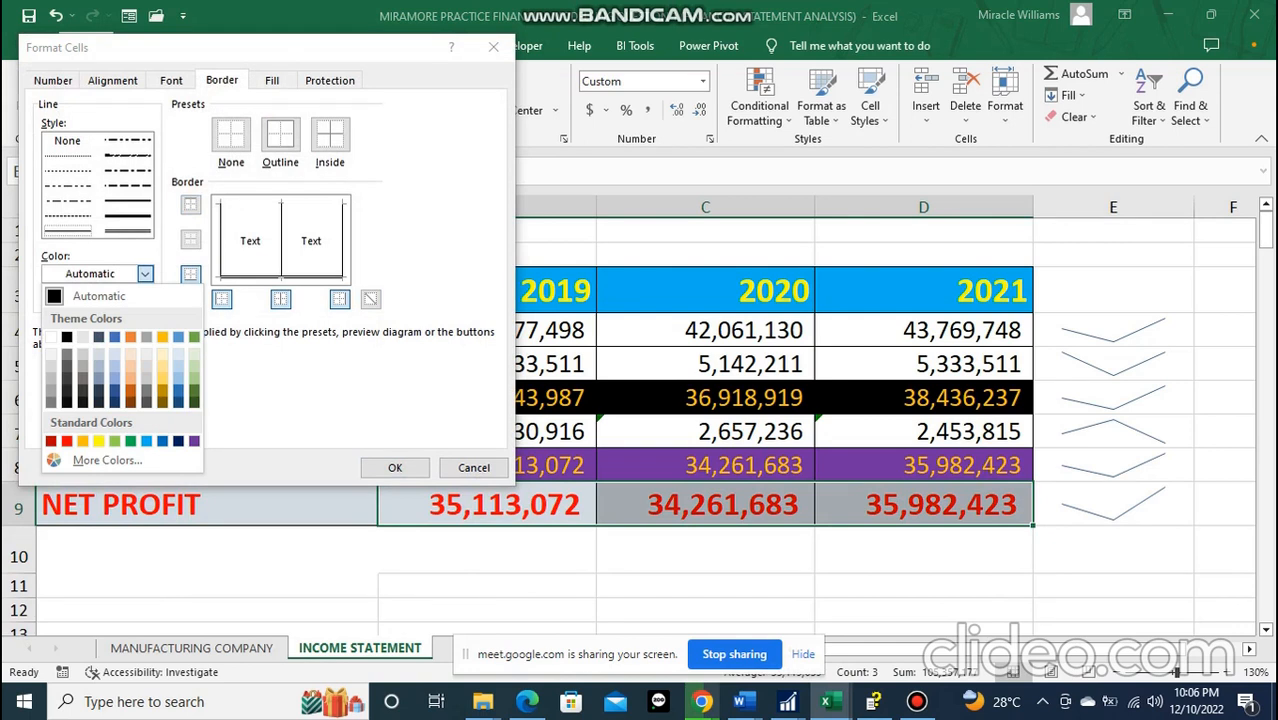
click(66, 441)
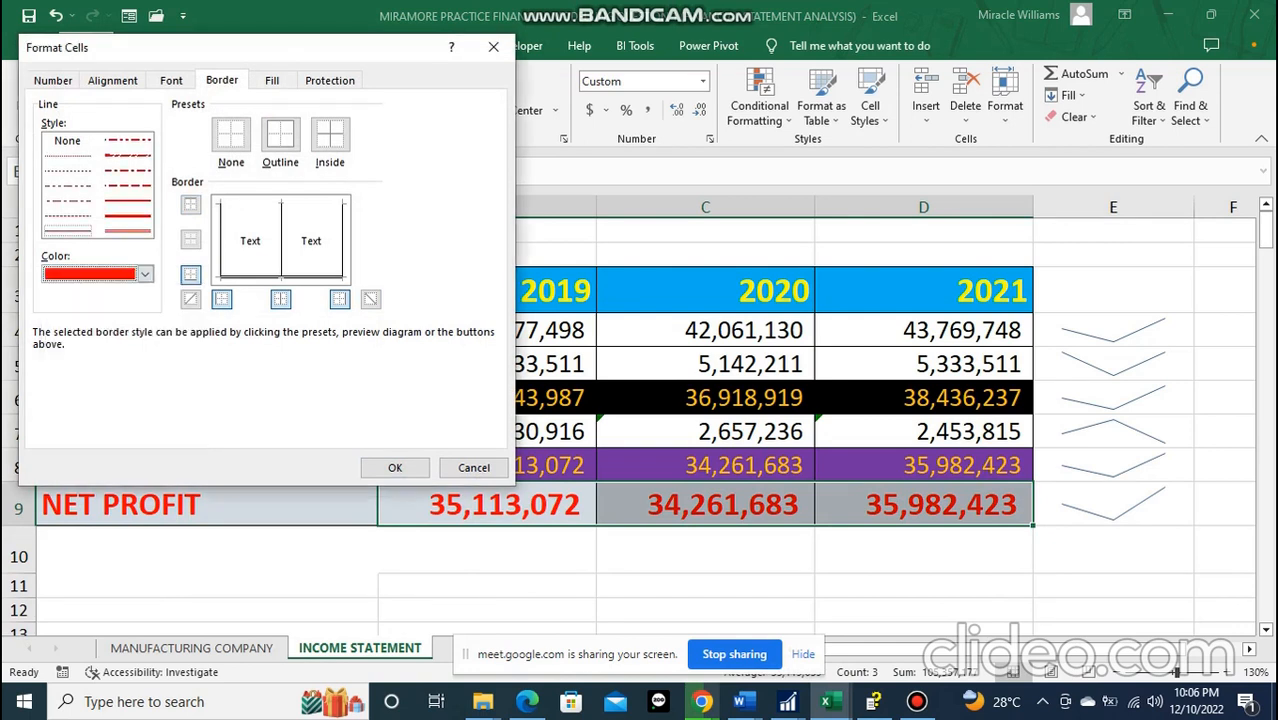
click(221, 240)
click(221, 240)
click(250, 205)
click(250, 277)
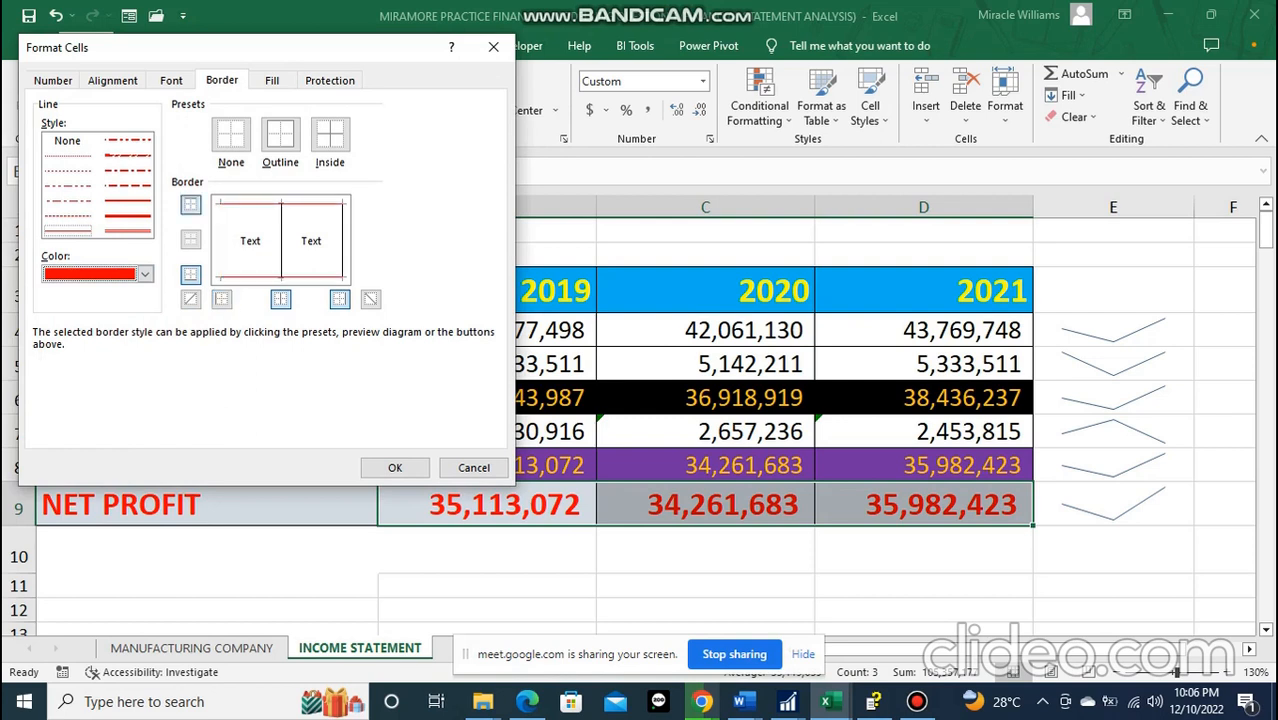
- Change the top and bottom borders of the NET PROFIT figures in B9:D9 to a thick red line
click(128, 216)
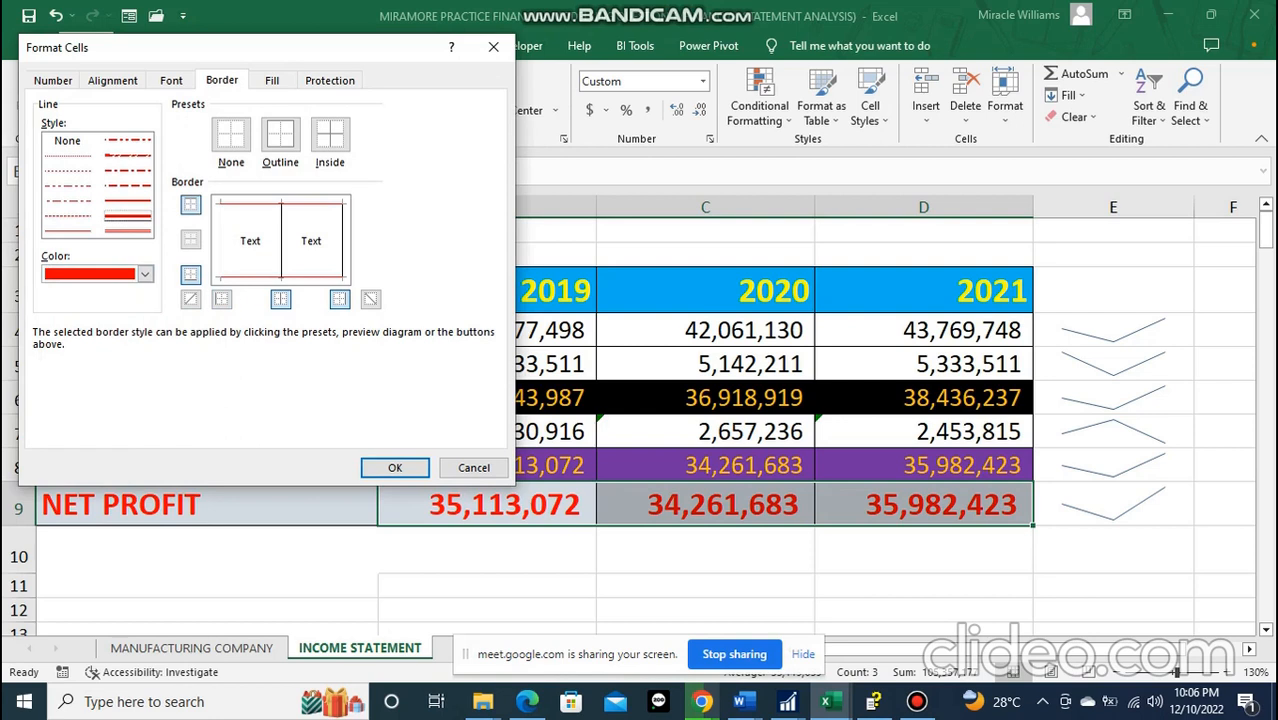
click(250, 205)
click(250, 277)
click(395, 468)
click(487, 552)
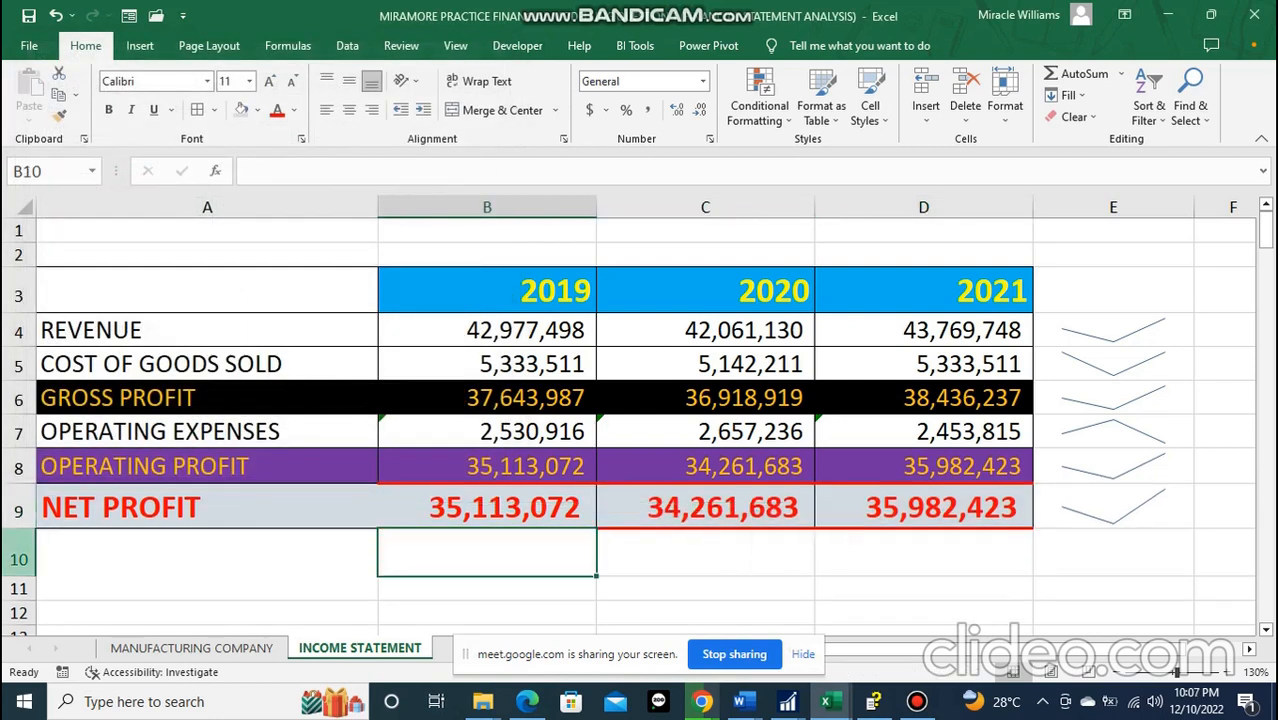
- Replace the red bottom border of the NET PROFIT figures in B9:D9 with a bottom double border
click(190, 552)
click(474, 511)
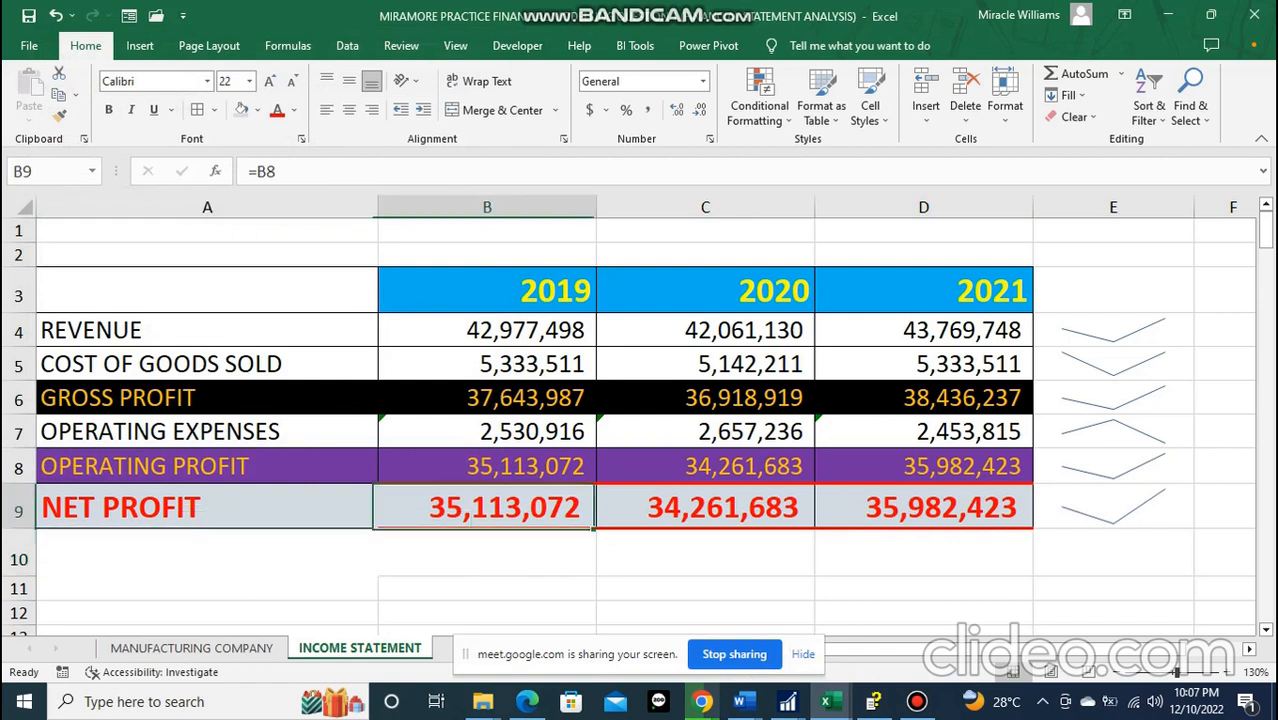
drag(474, 511, 923, 508)
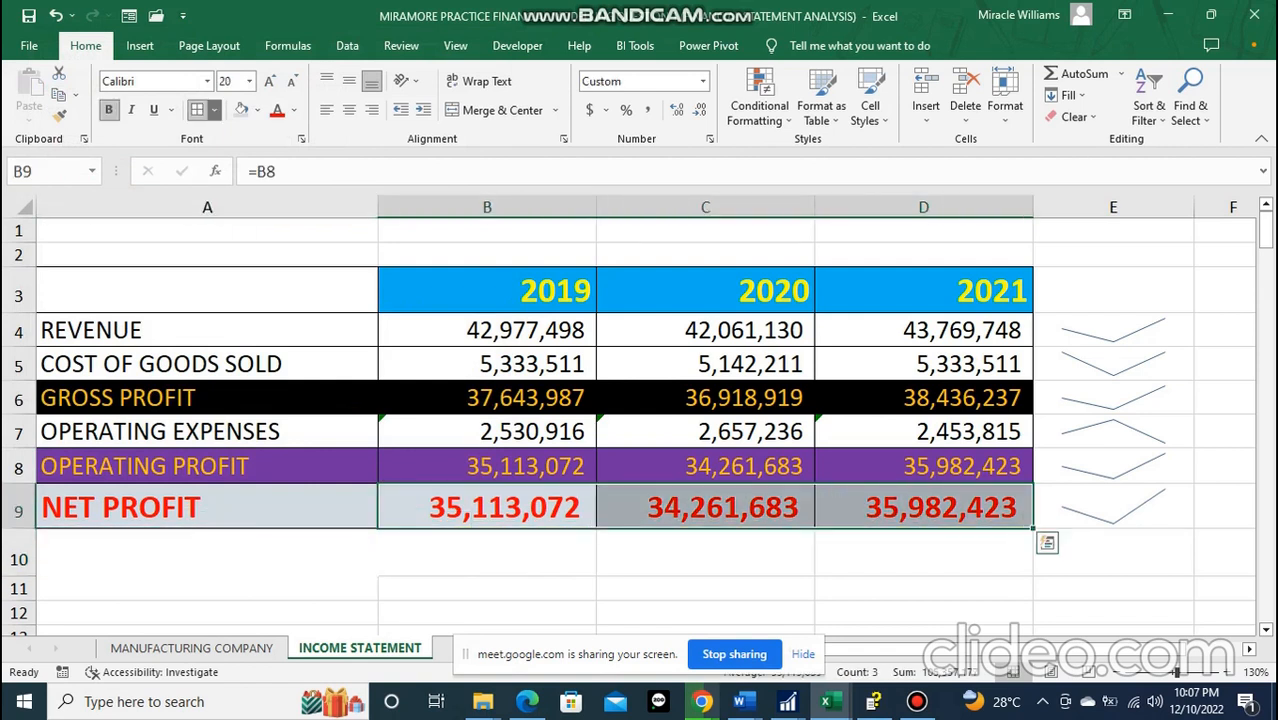
click(213, 110)
click(275, 341)
click(487, 552)
click(207, 552)
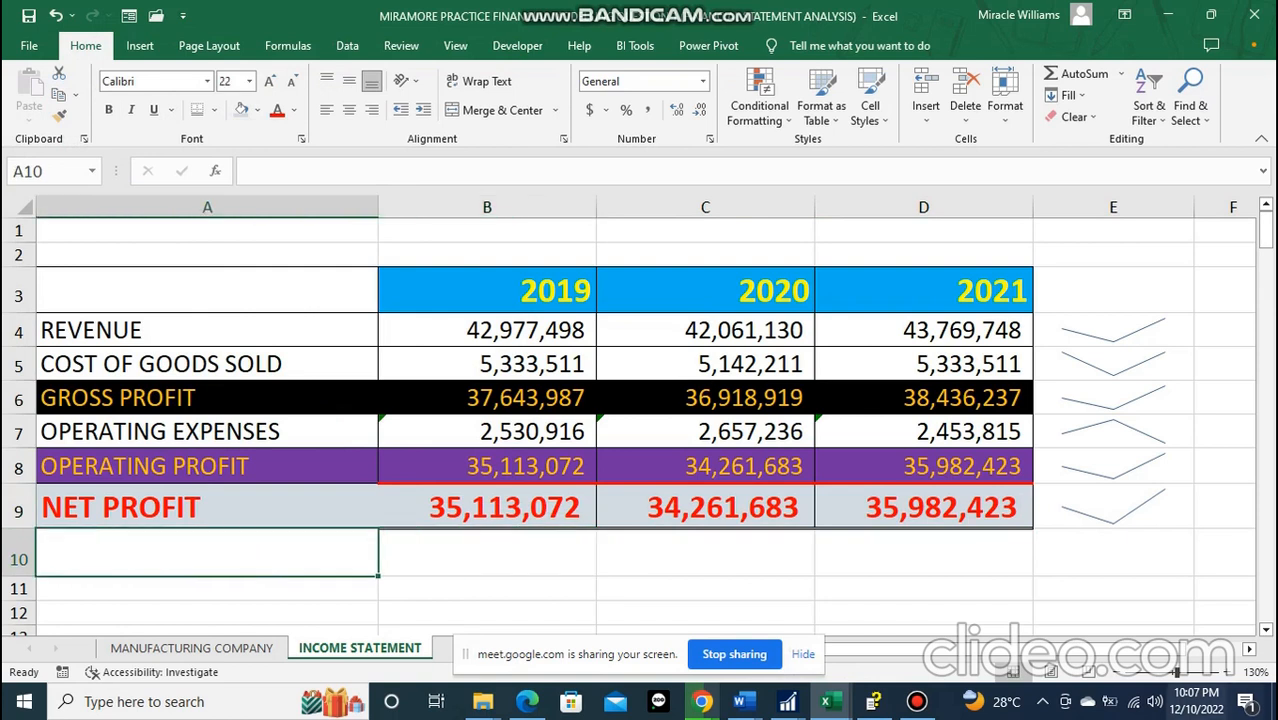
- Check the formulas behind the 2021 cost of goods sold in D5 and the 2021 revenue in D4
click(1113, 330)
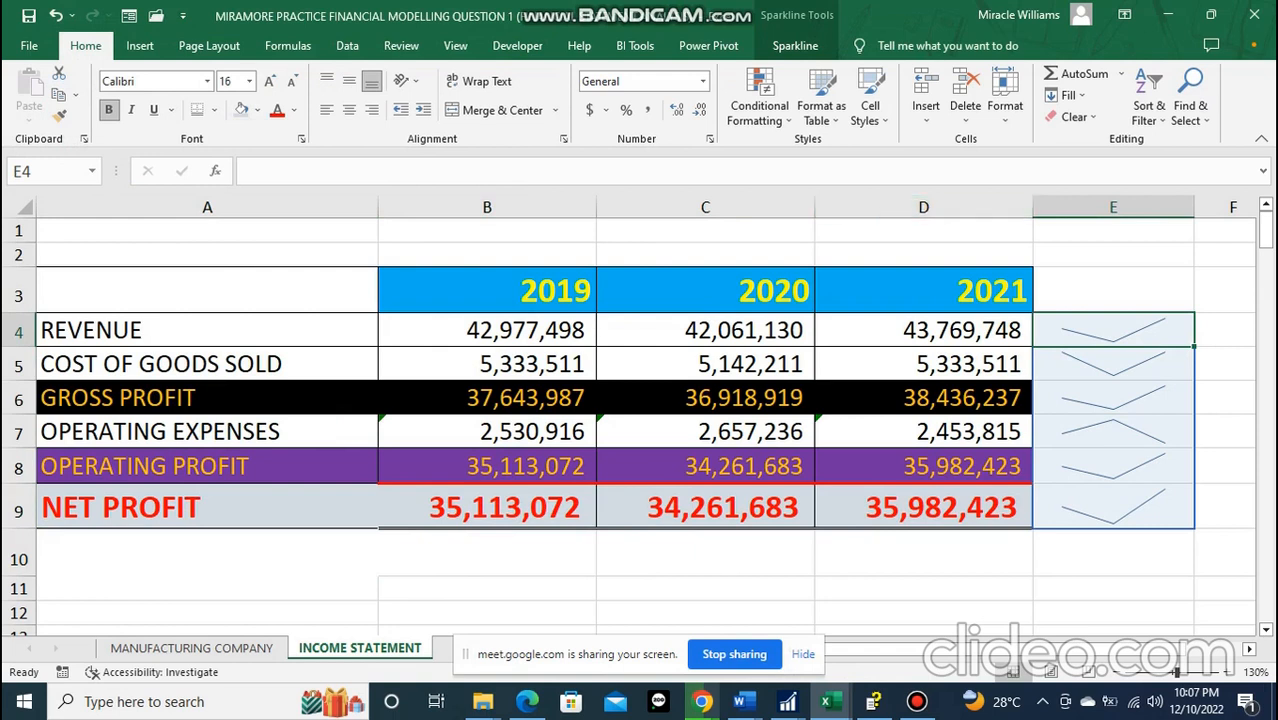
click(288, 45)
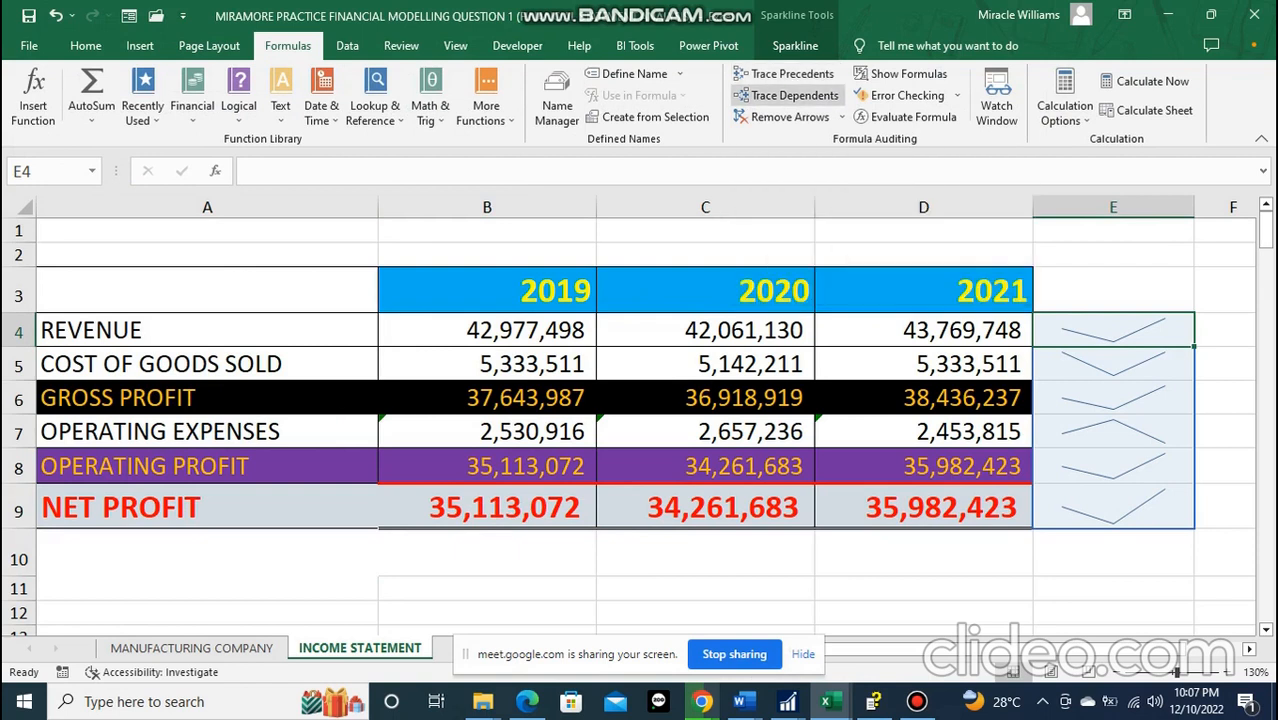
click(913, 355)
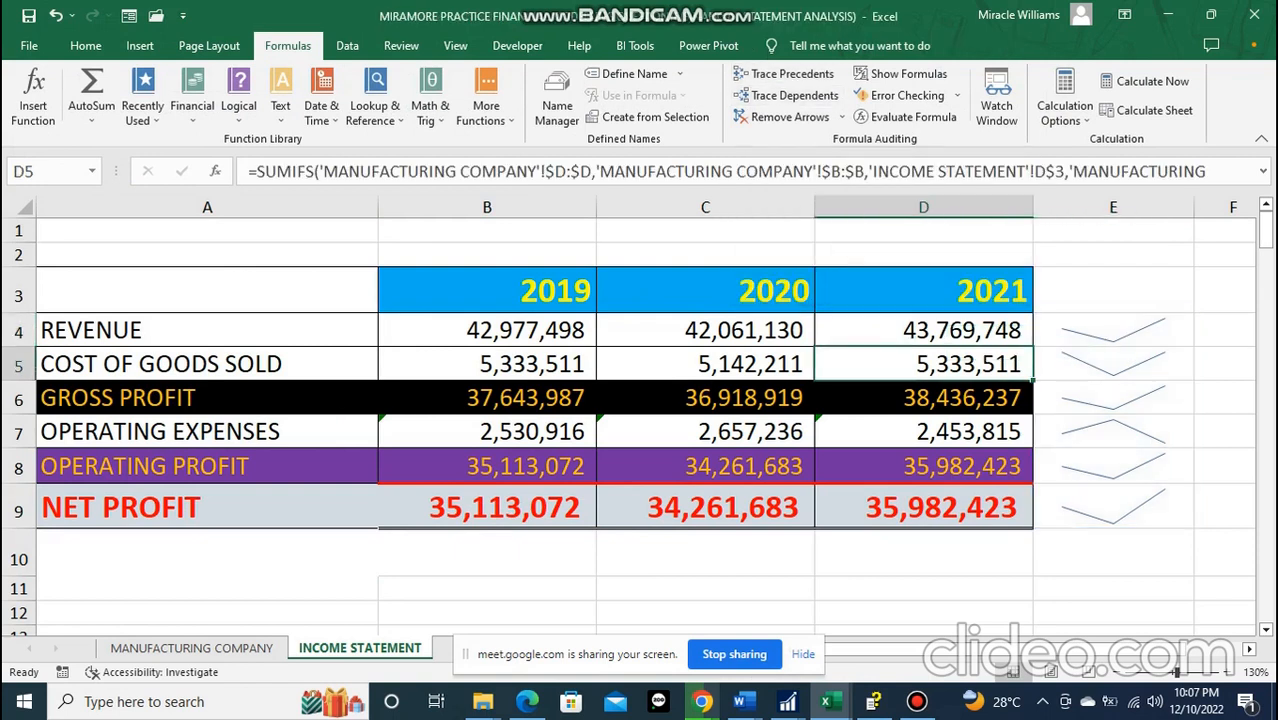
click(922, 331)
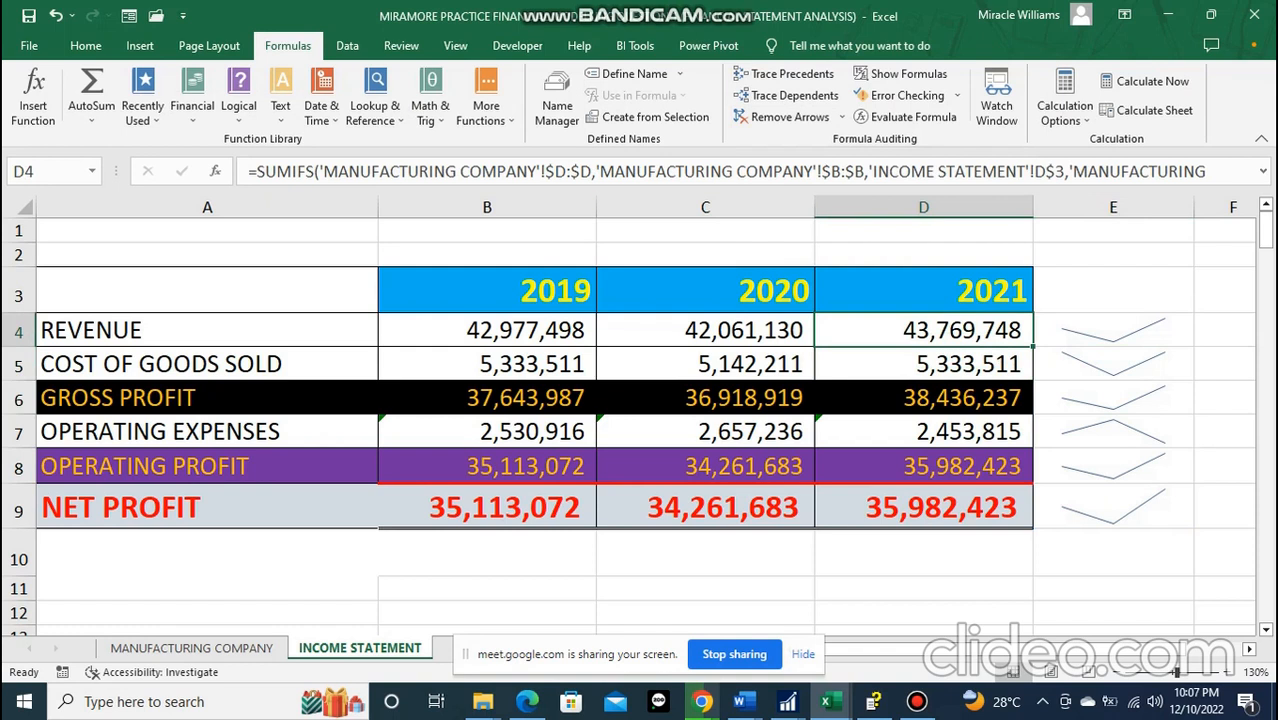
- Inspect which cell the 2021 NET PROFIT formula in D9 refers to, leaving the formula as it is
click(923, 507)
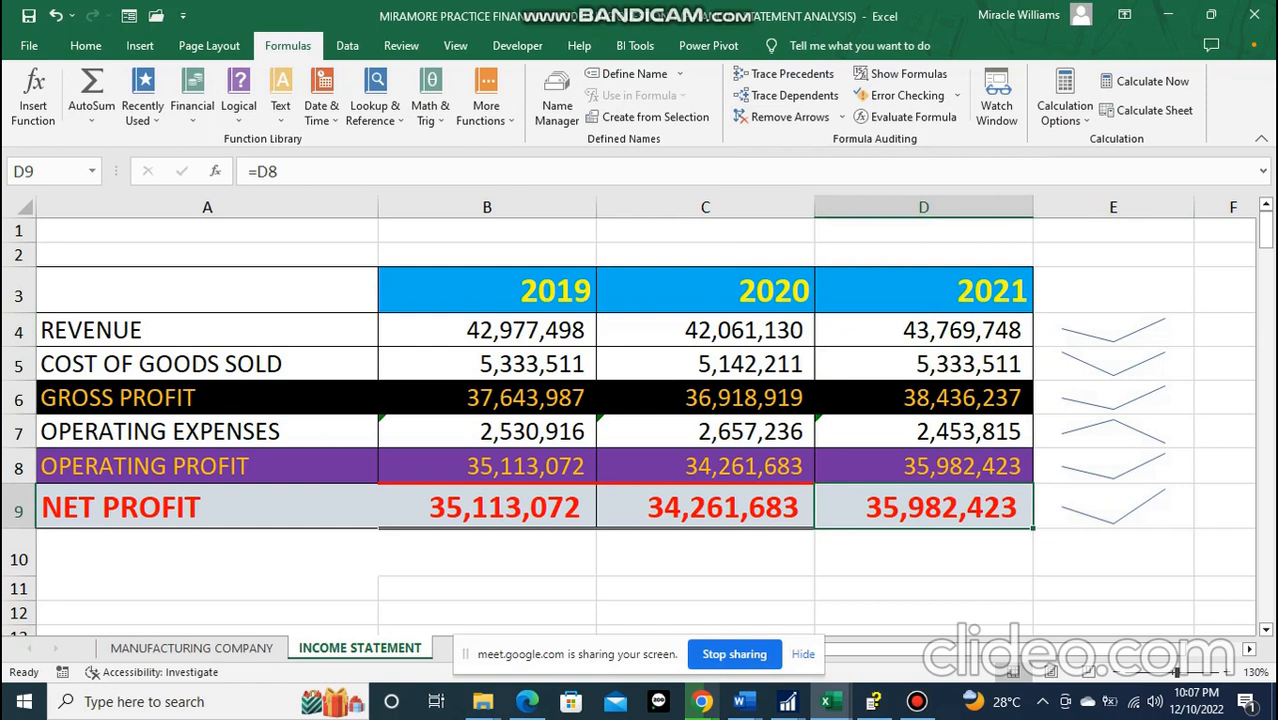
key(F2)
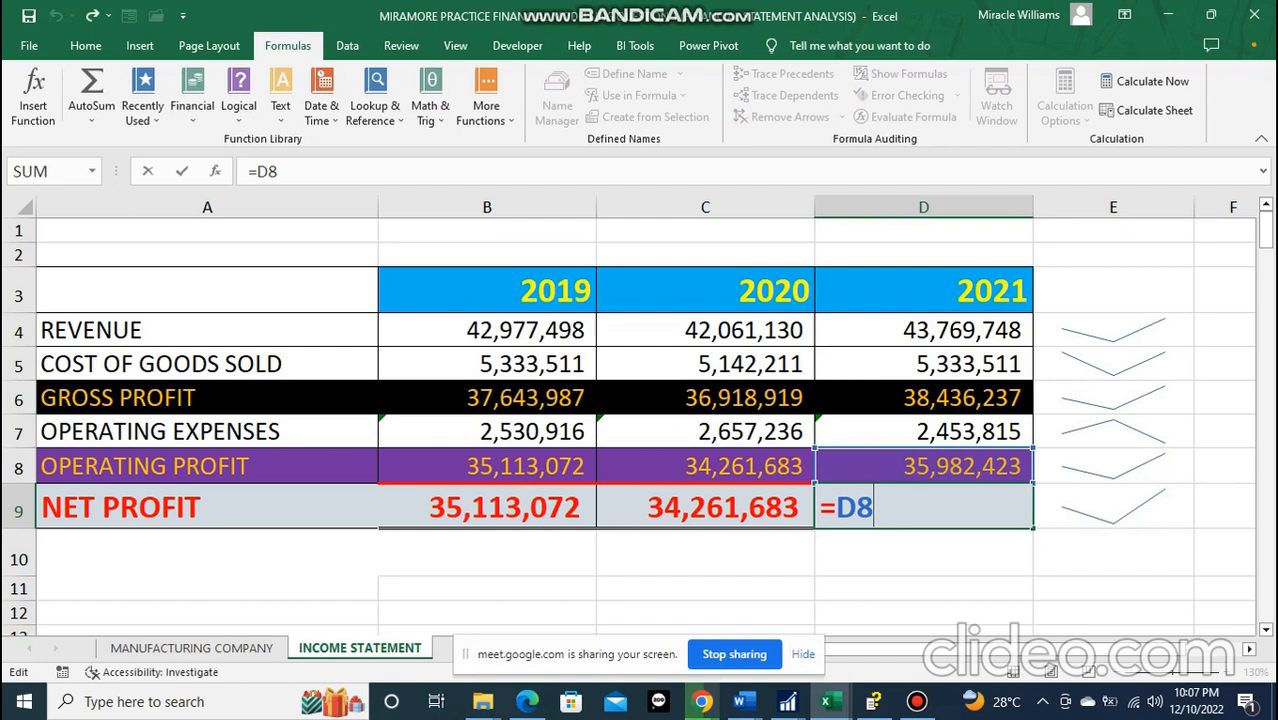
scroll(645, 420, right, 15)
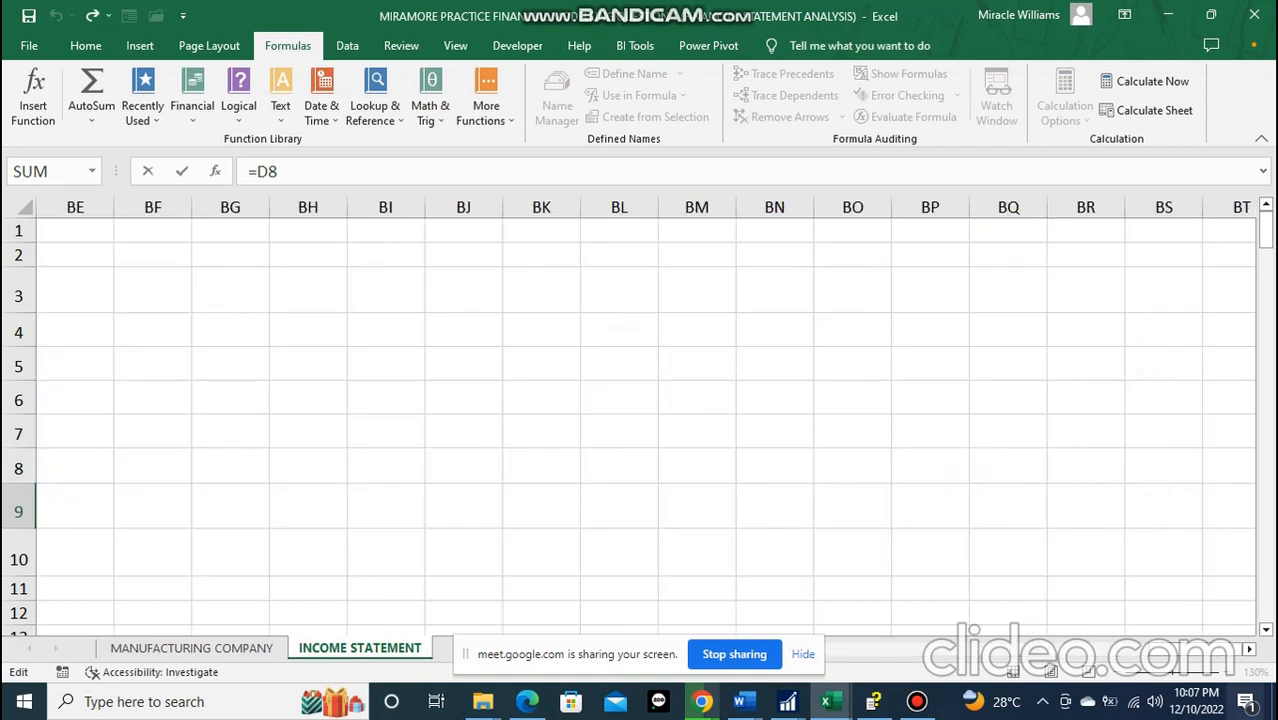
scroll(645, 420, left, 15)
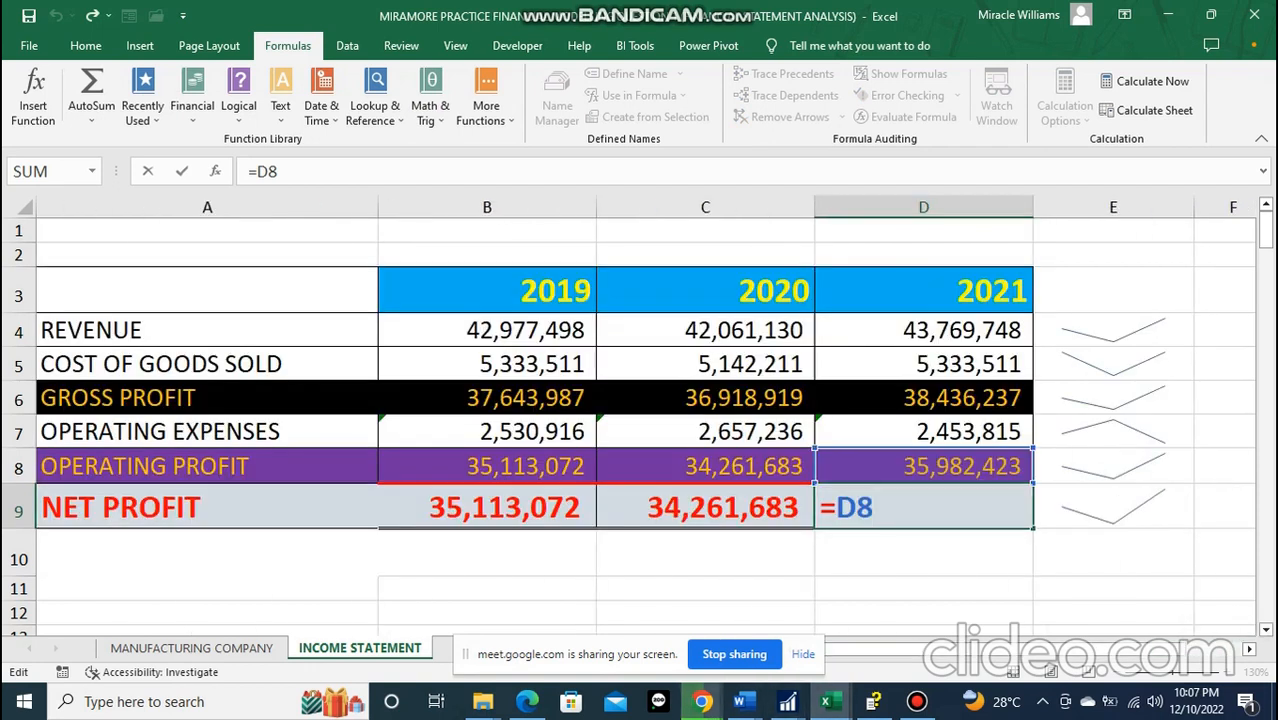
mouse_move(702, 701)
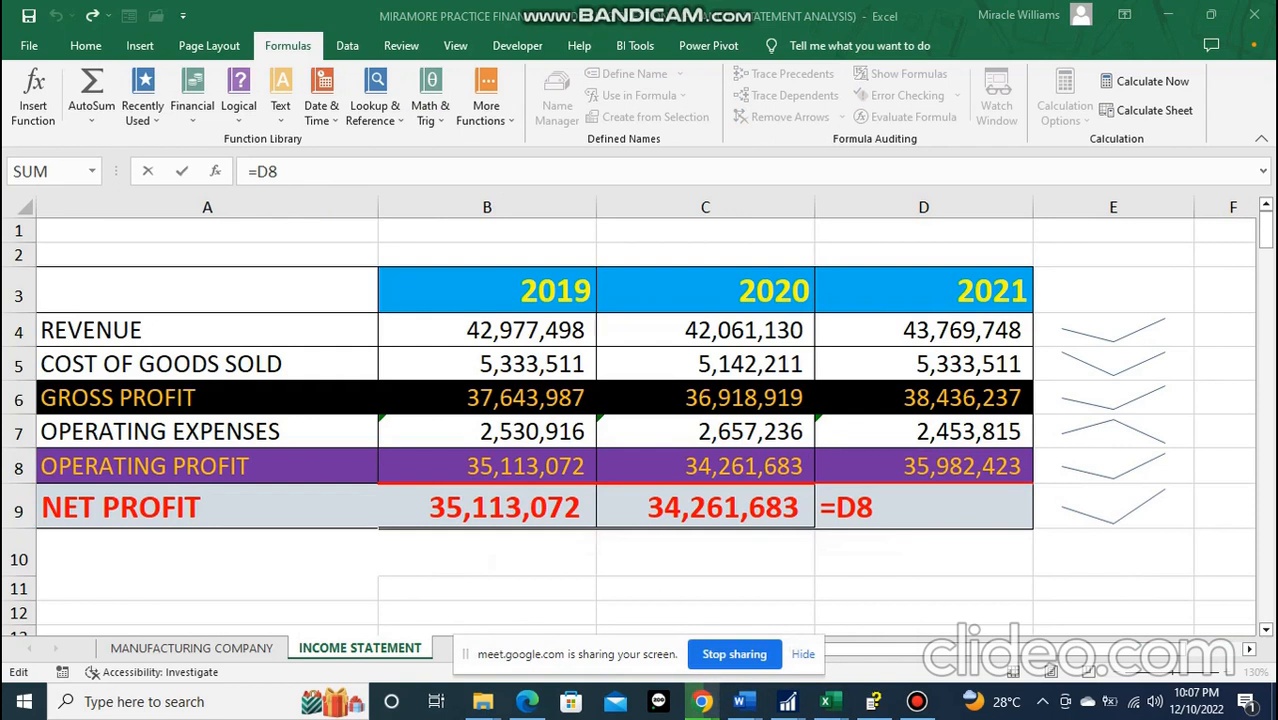
click(923, 507)
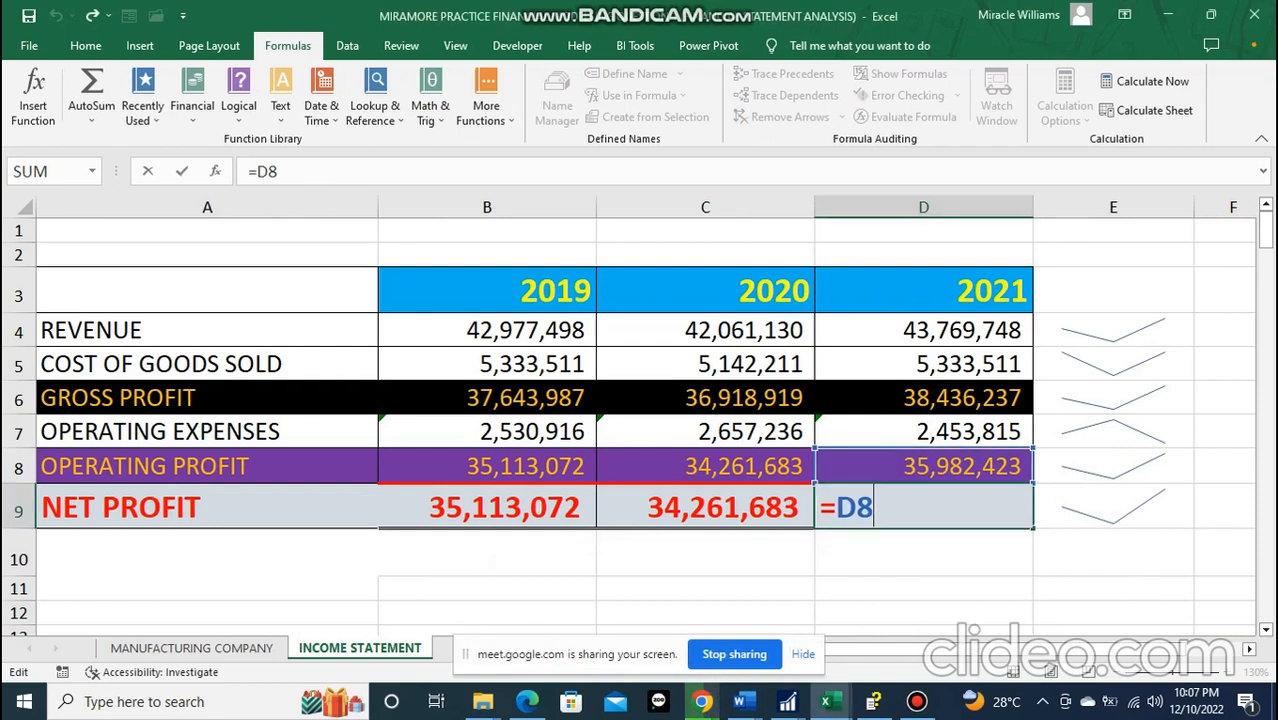
scroll(640, 420, right, 20)
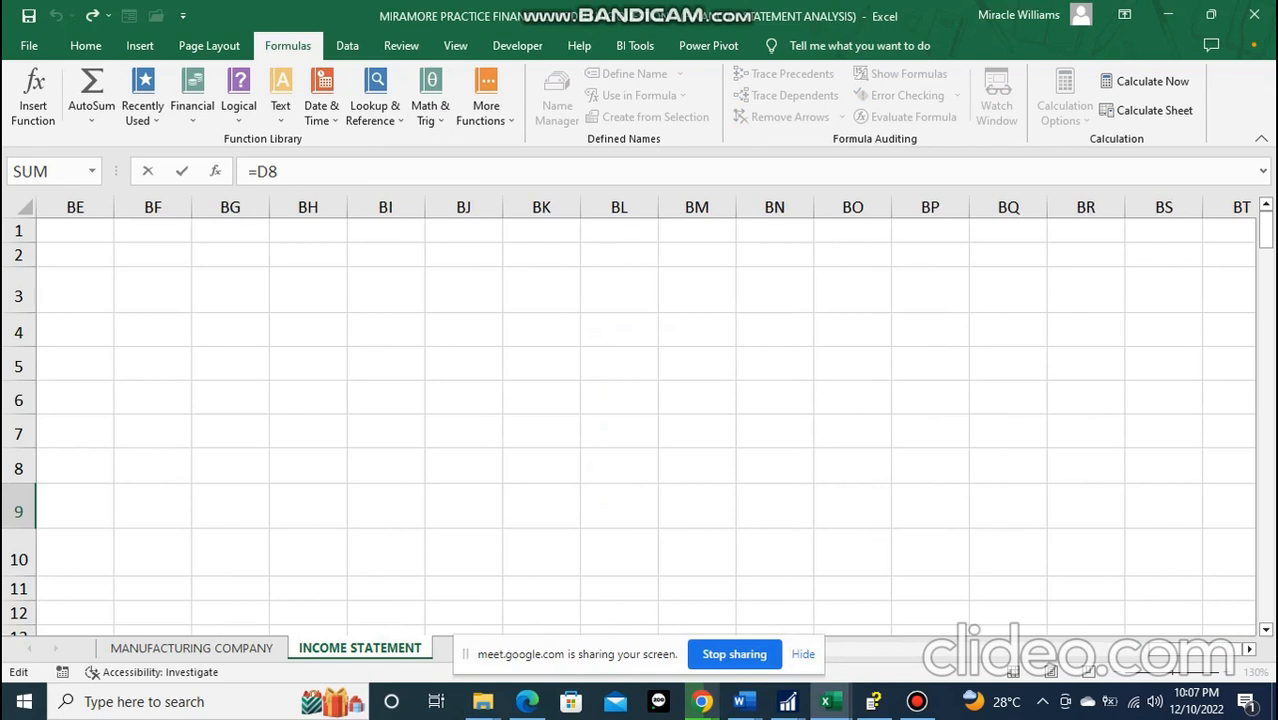
scroll(640, 420, left, 20)
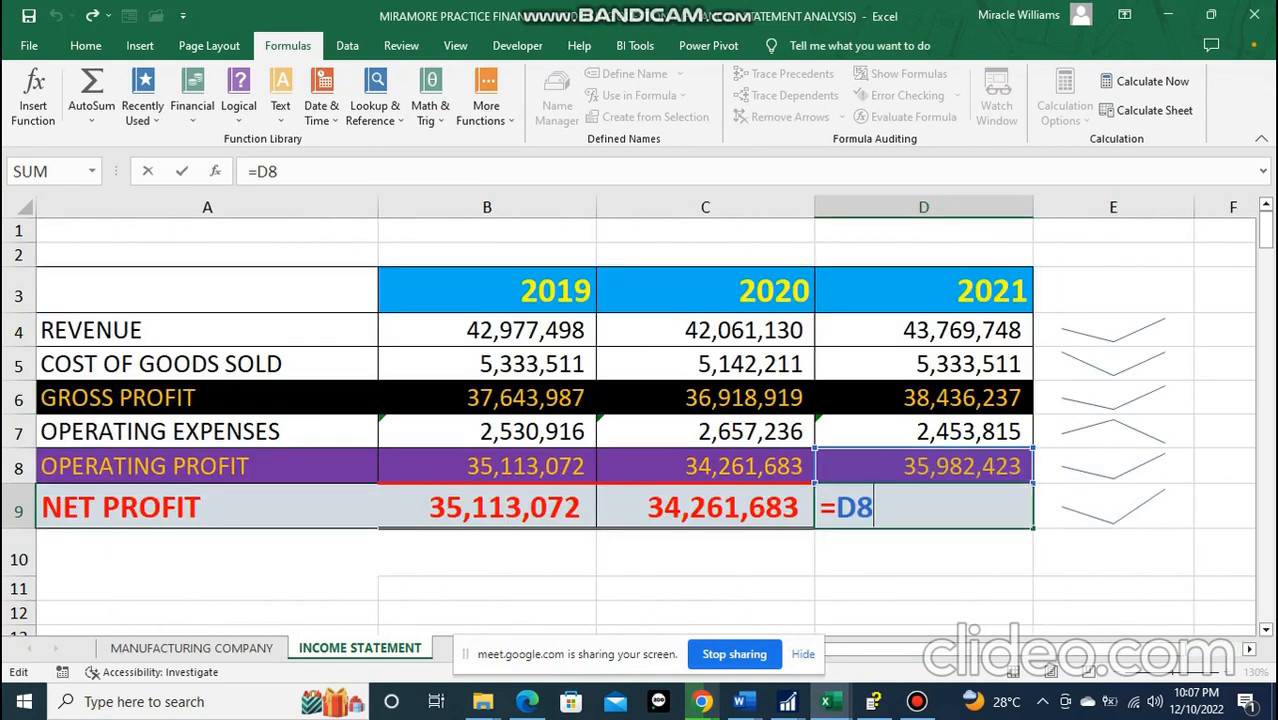
click(1113, 290)
click(923, 553)
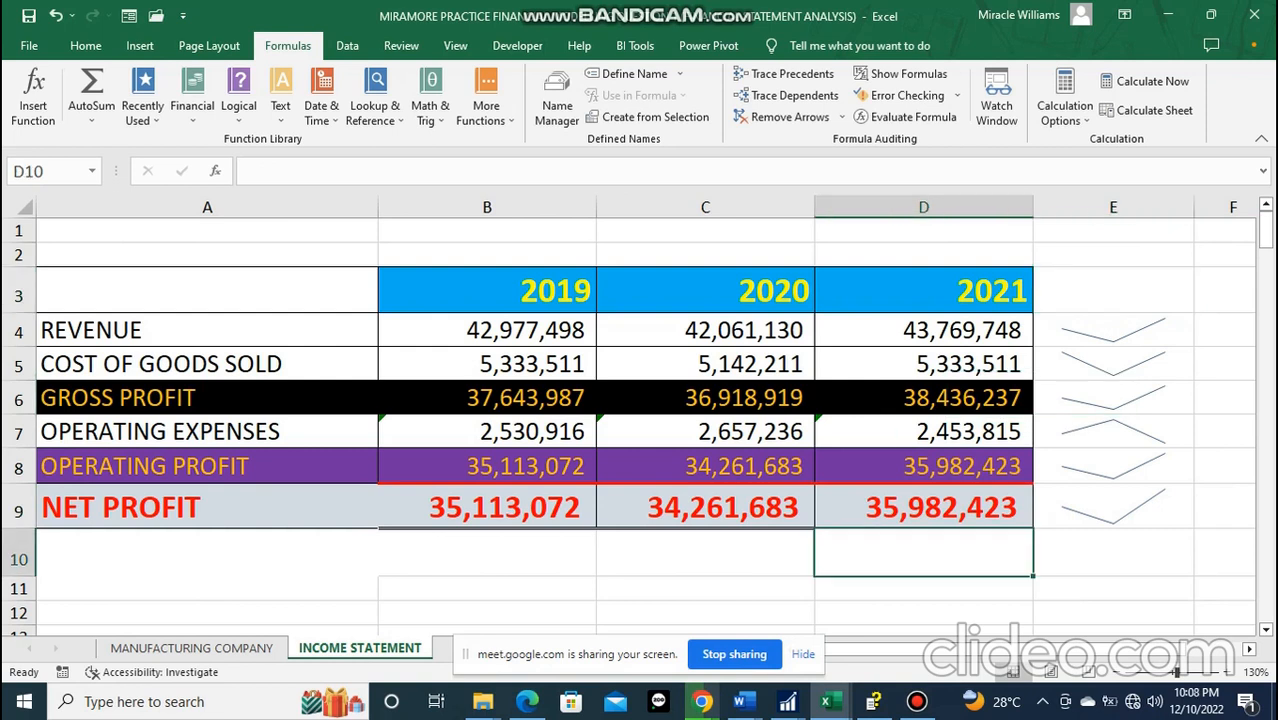
- Display the full SUMIFS formula of the 2021 cost of goods sold in D5 with its referenced cells highlighted
click(923, 364)
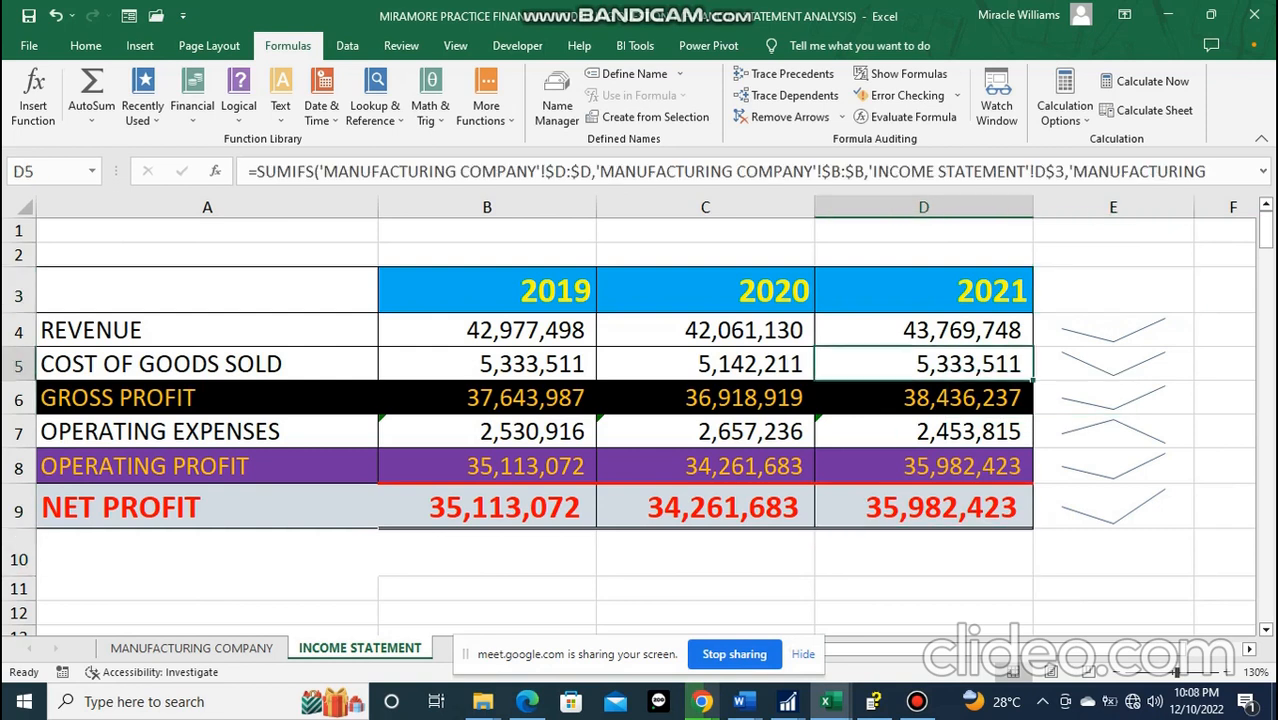
key(F2)
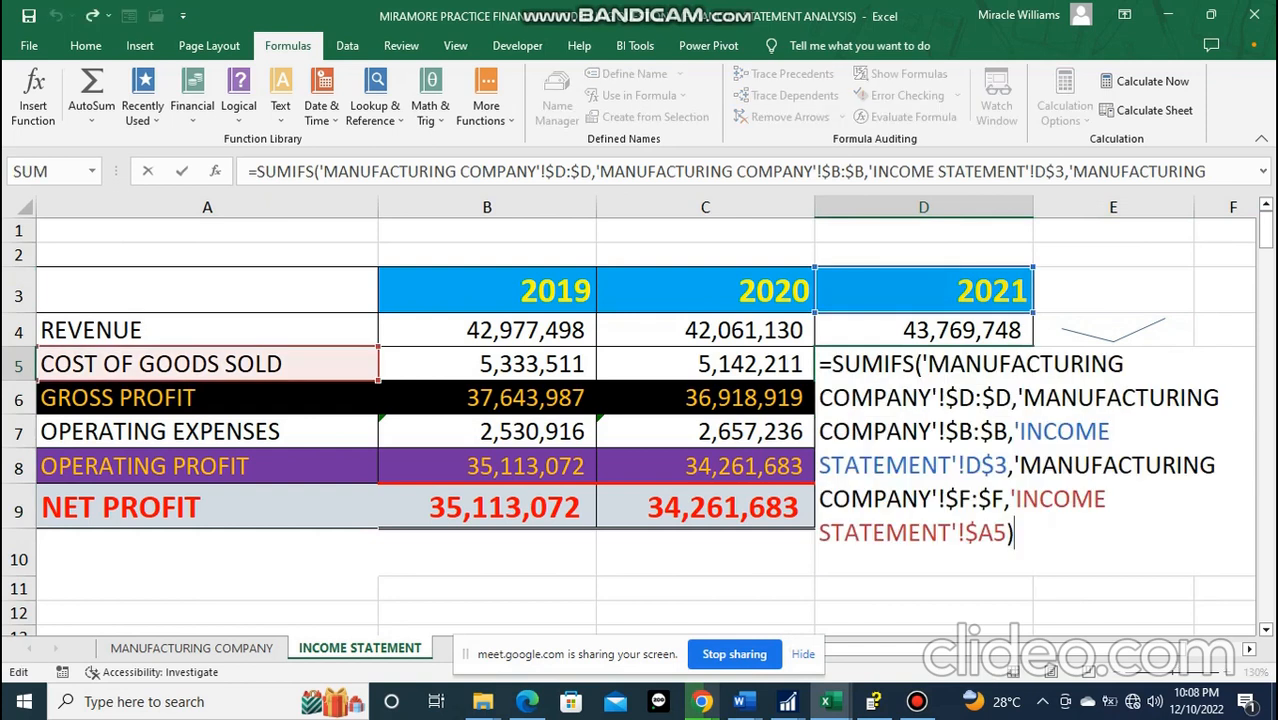
click(705, 553)
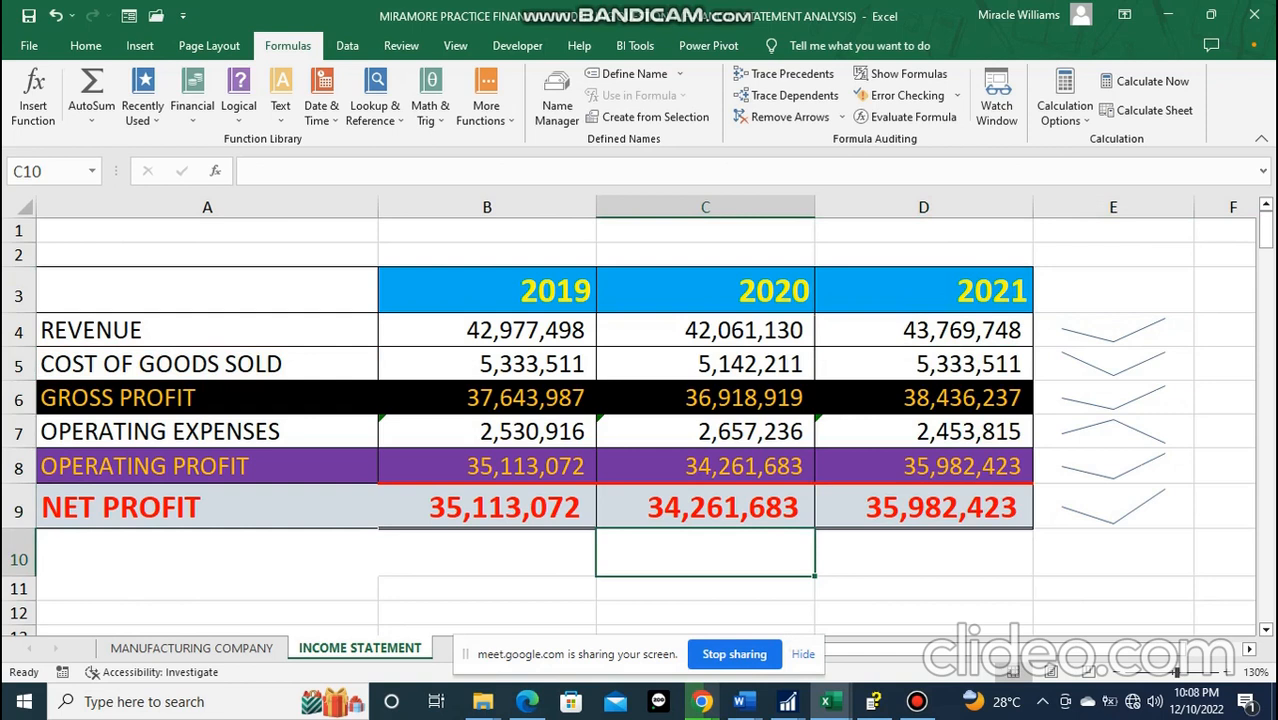
- Trace the precedents of D5, review the source records on the MANUFACTURING COMPANY sheet, and remove the arrows from the INCOME STATEMENT sheet
click(923, 364)
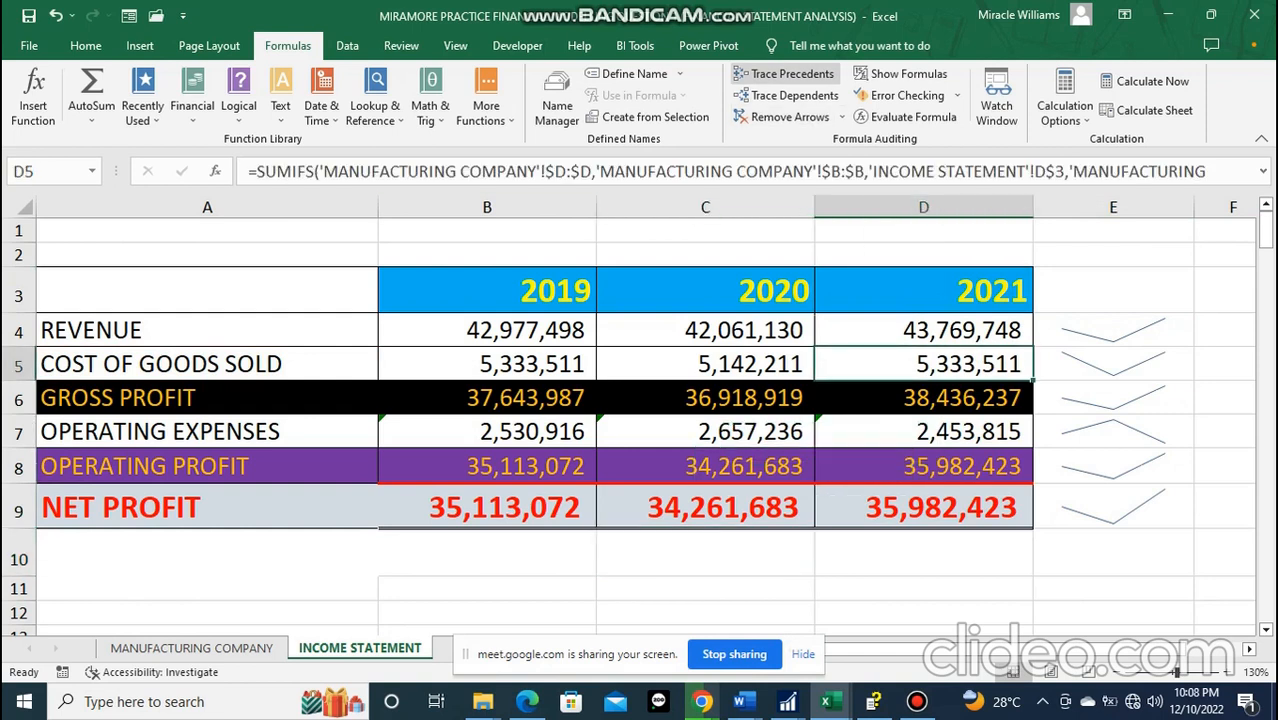
click(785, 74)
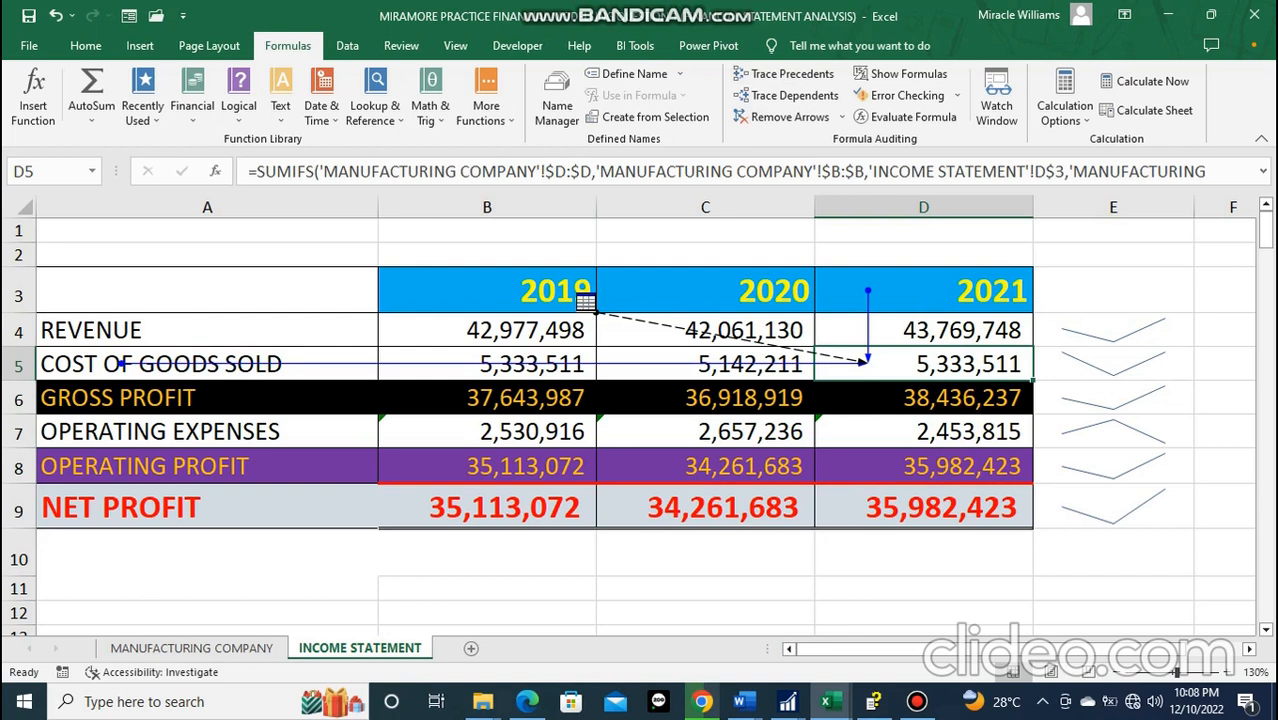
key(ctrl+Page_Up)
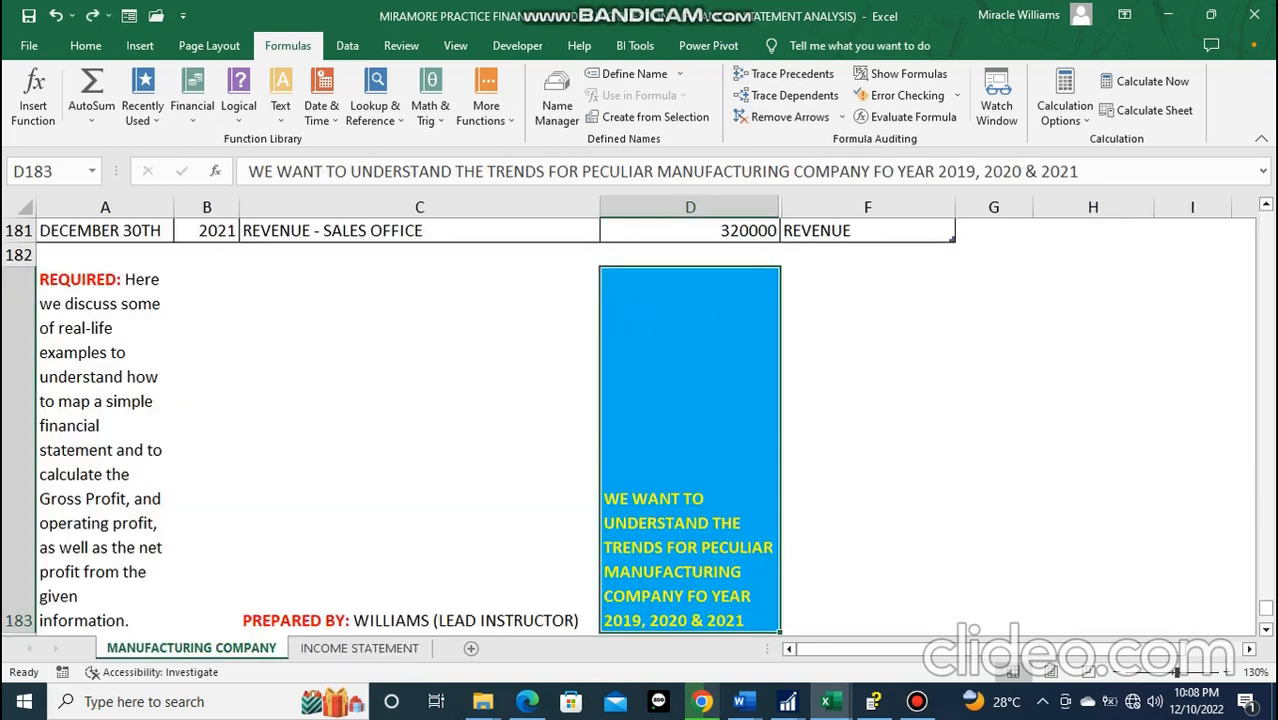
scroll(500, 427, up, 15)
scroll(500, 427, down, 5)
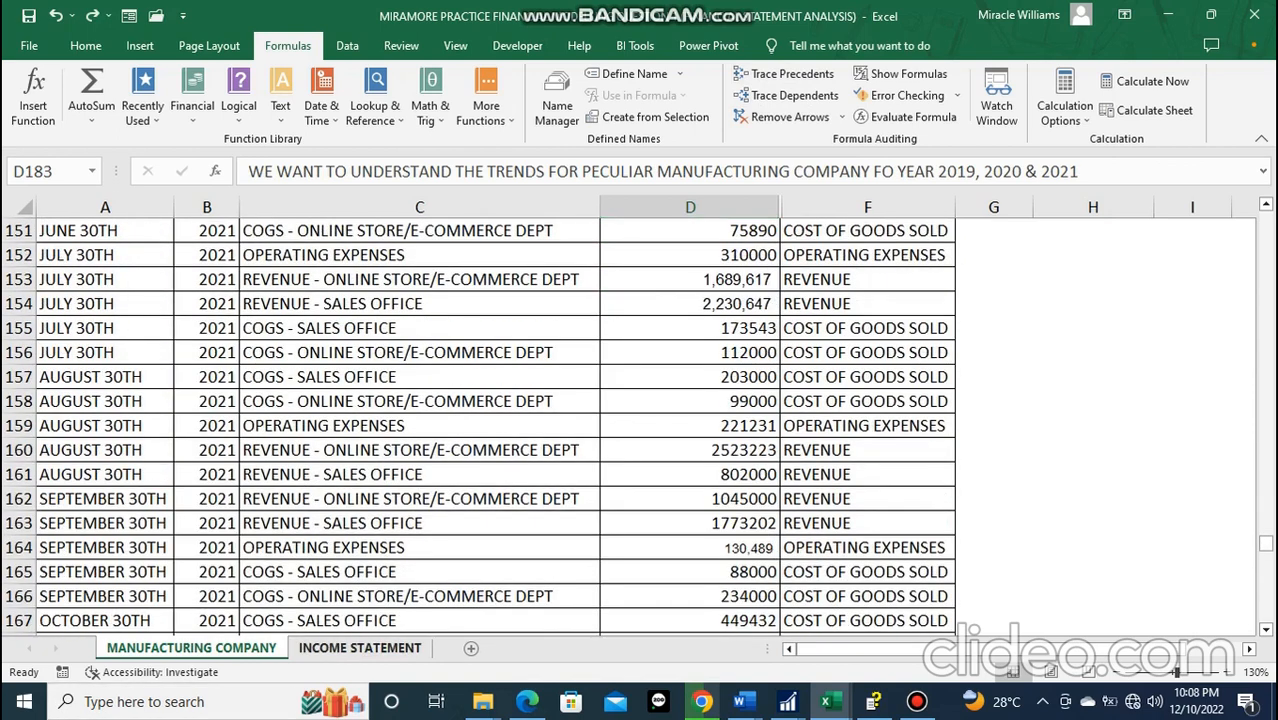
key(ctrl+Page_Down)
click(780, 117)
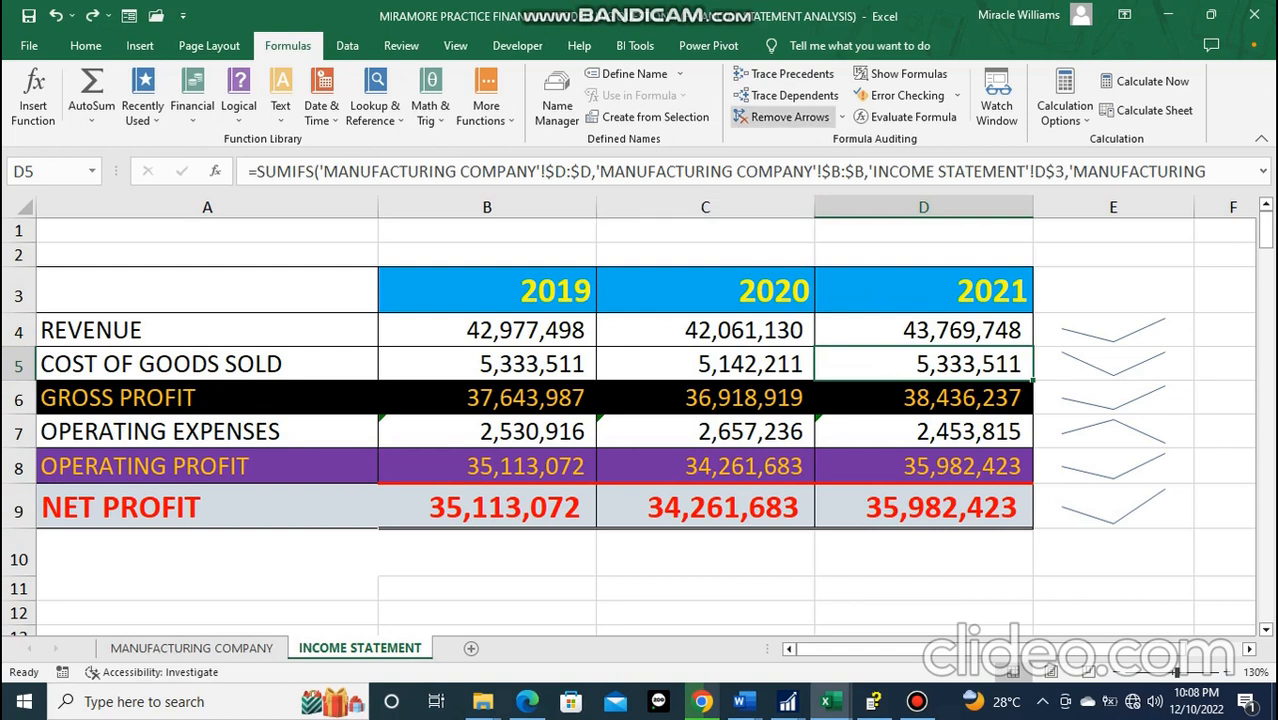
- Trace the dependents of D5, check the 2021 GROSS PROFIT formula in D6, and remove the arrow
click(790, 95)
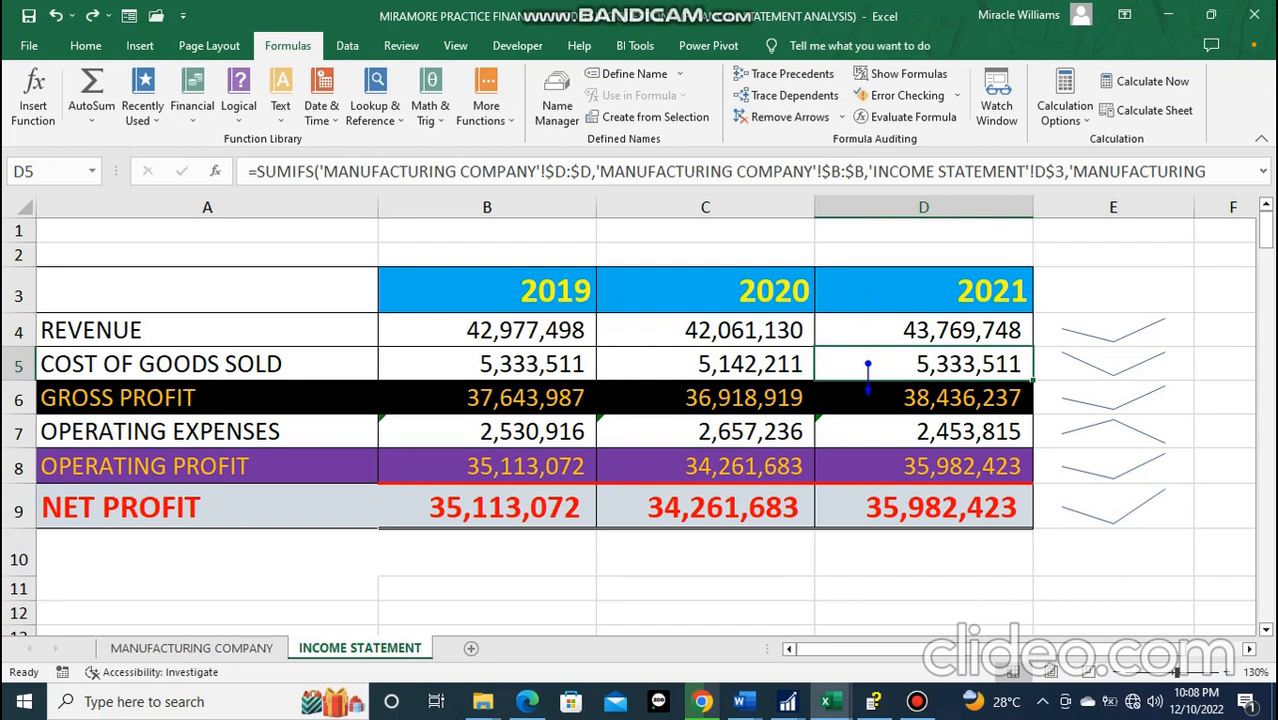
click(932, 398)
right_click(932, 398)
key(Escape)
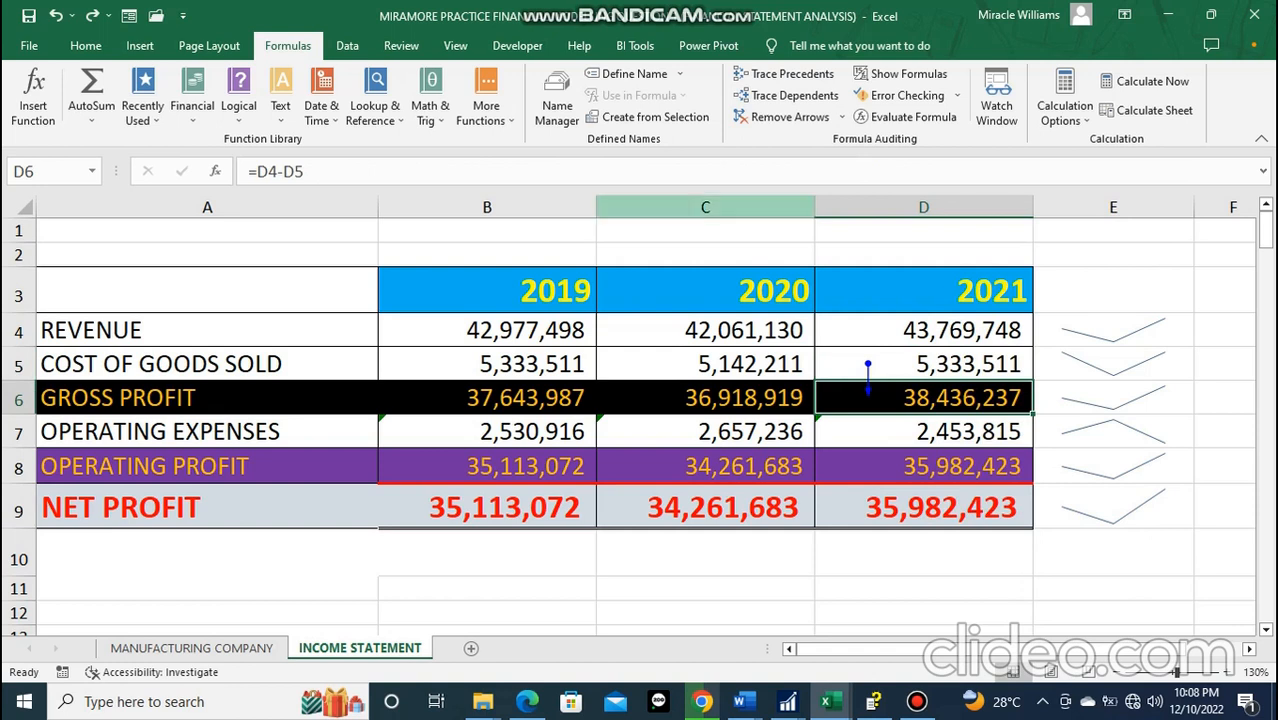
click(785, 117)
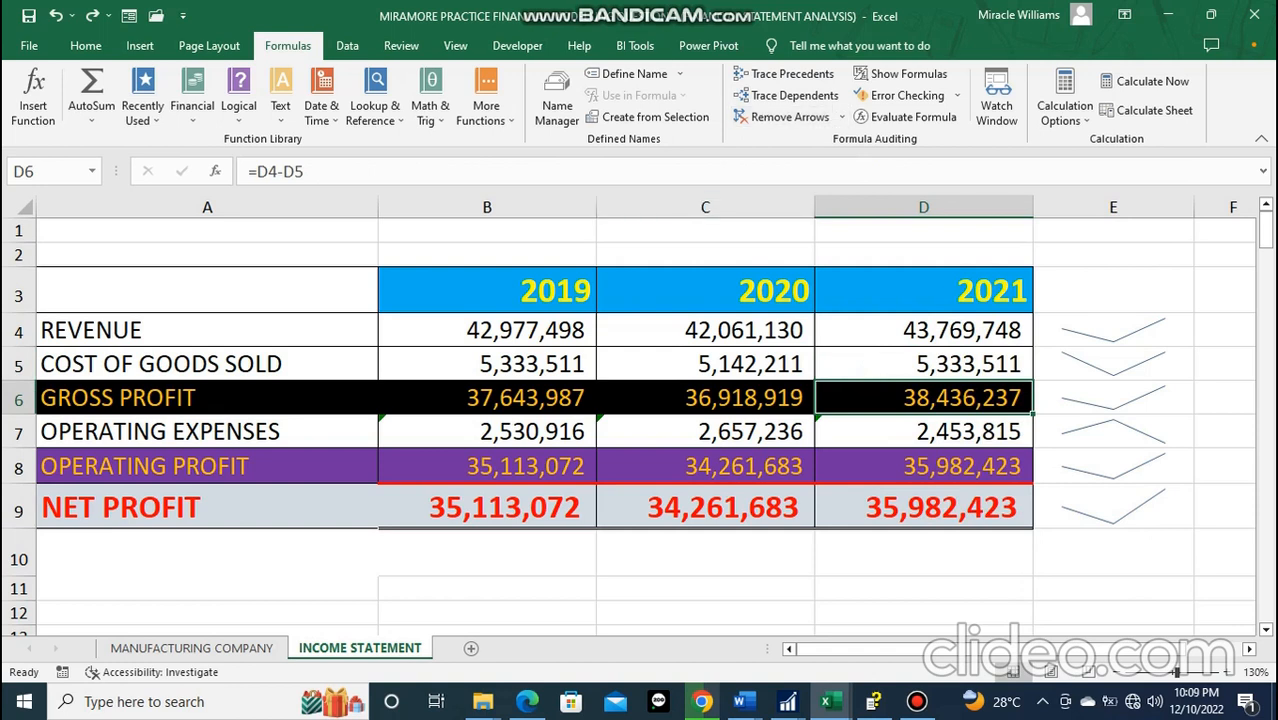
click(1113, 500)
click(715, 552)
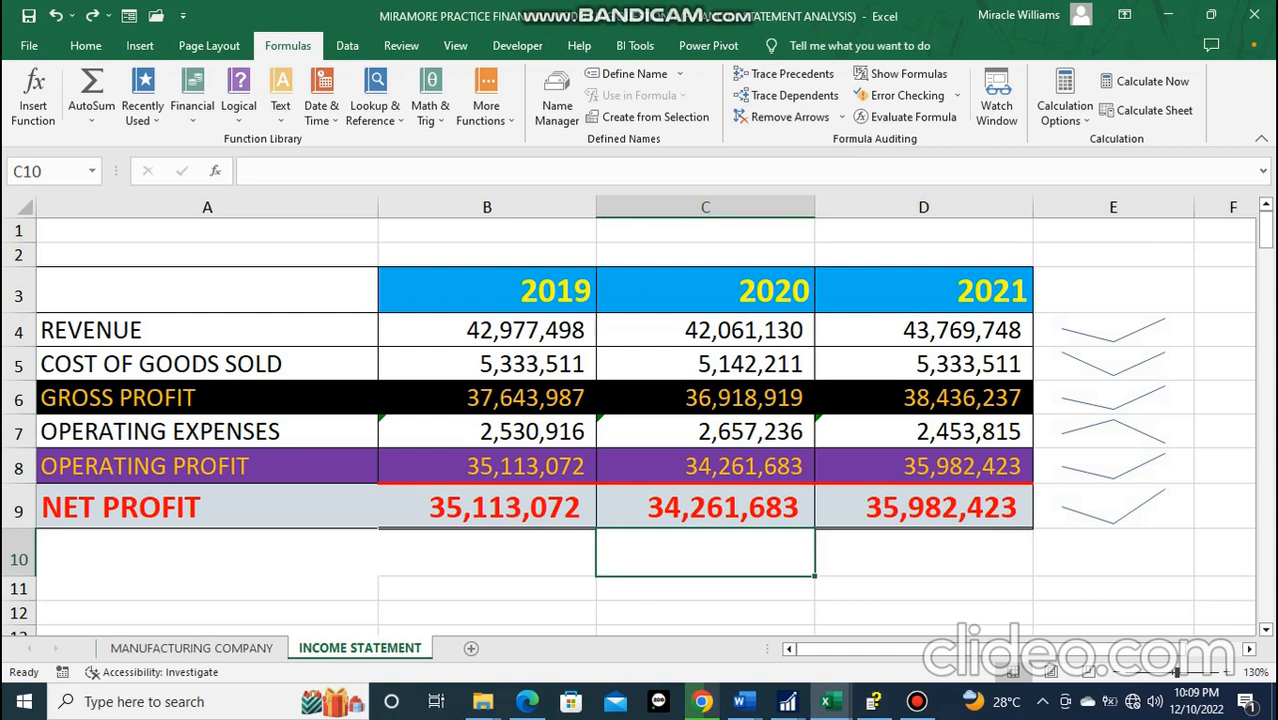
click(917, 702)
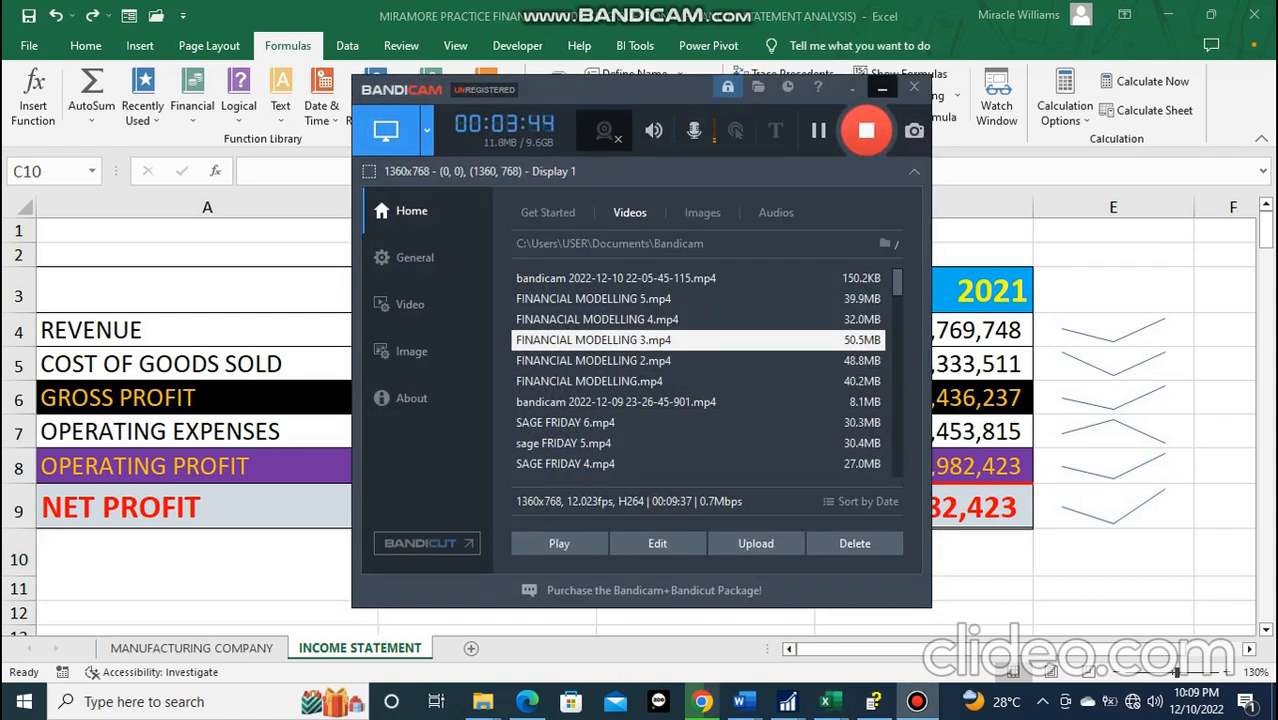
click(881, 89)
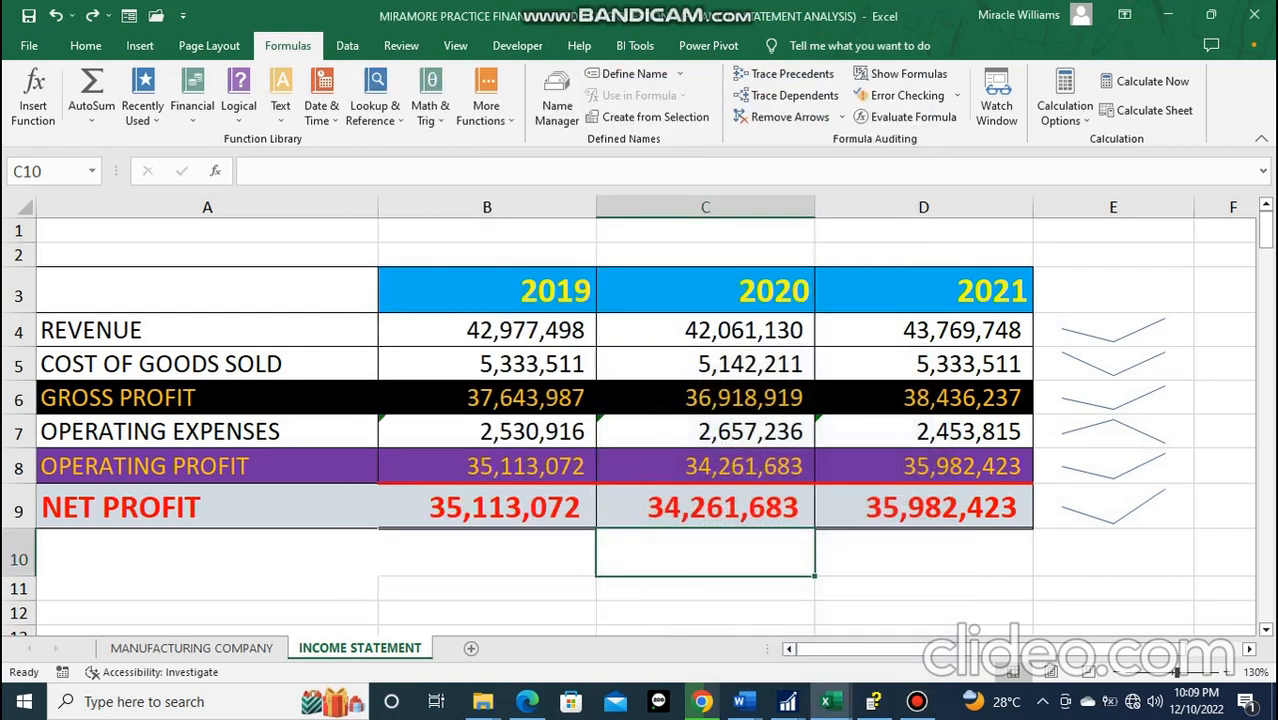
mouse_move(917, 702)
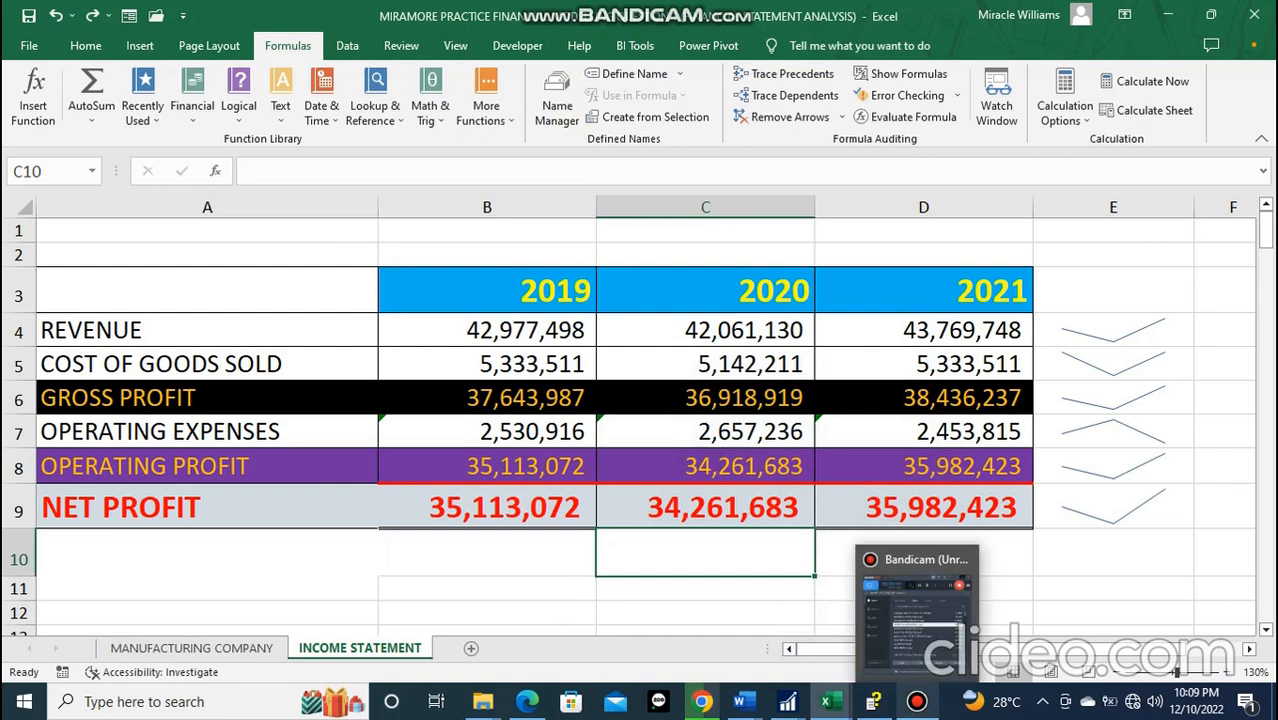